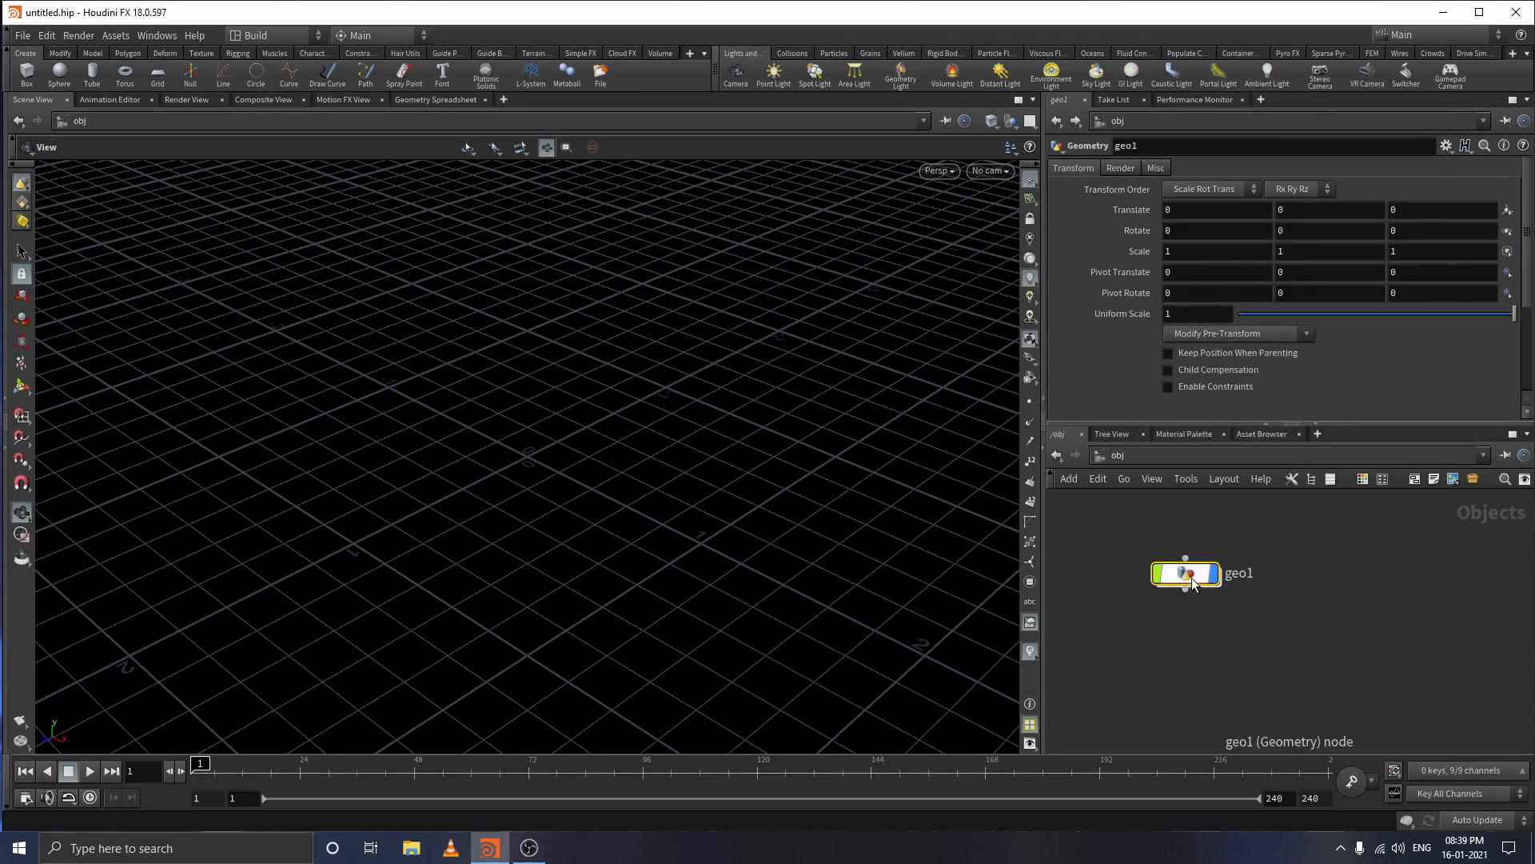
- Enter the geo1 object and add a Tube node to its empty network
double_click(1192, 574)
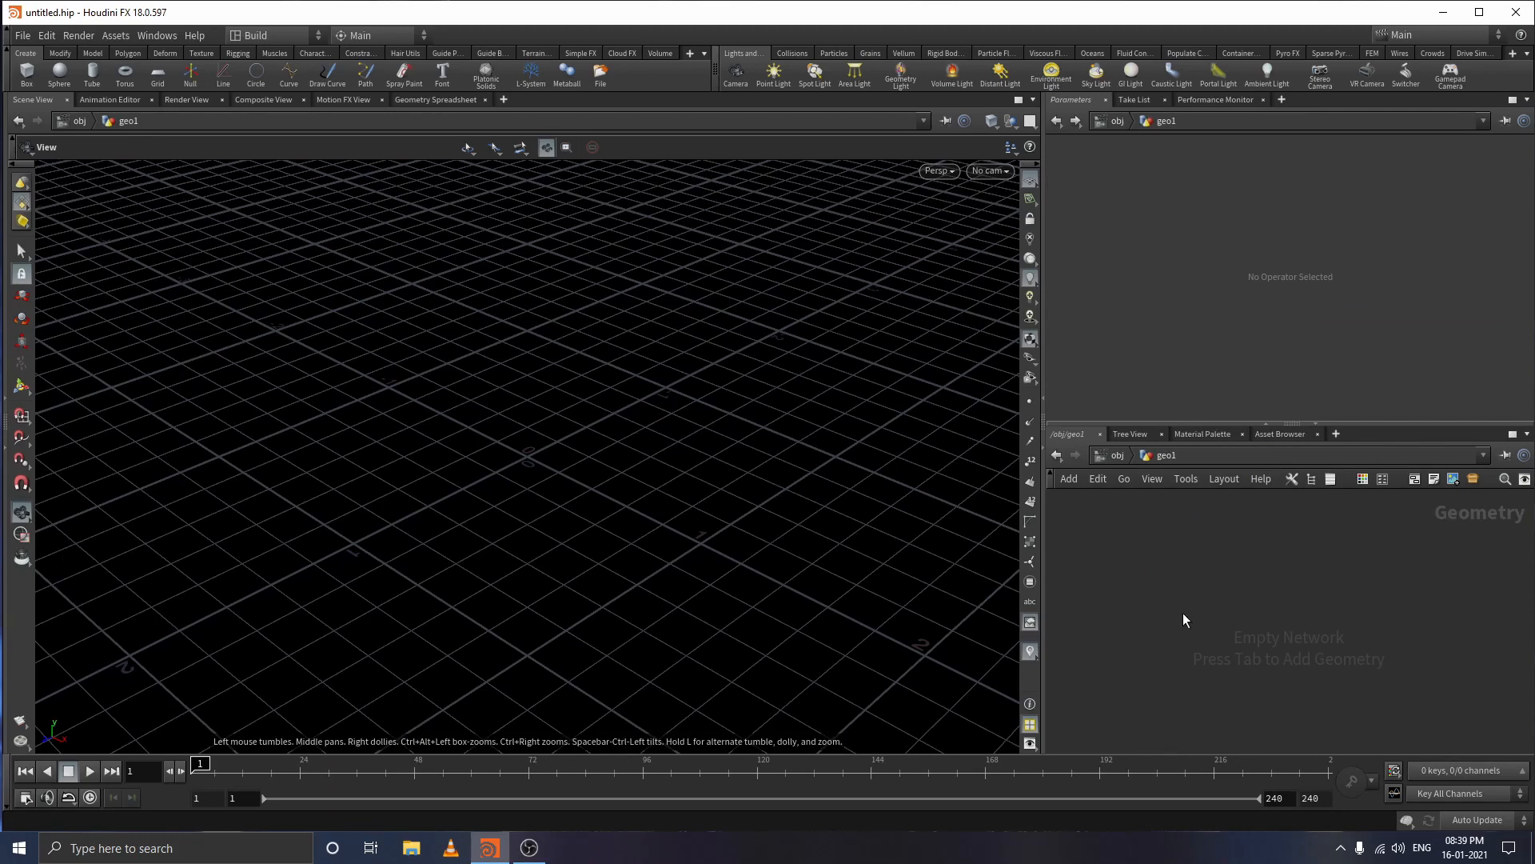
key(Tab)
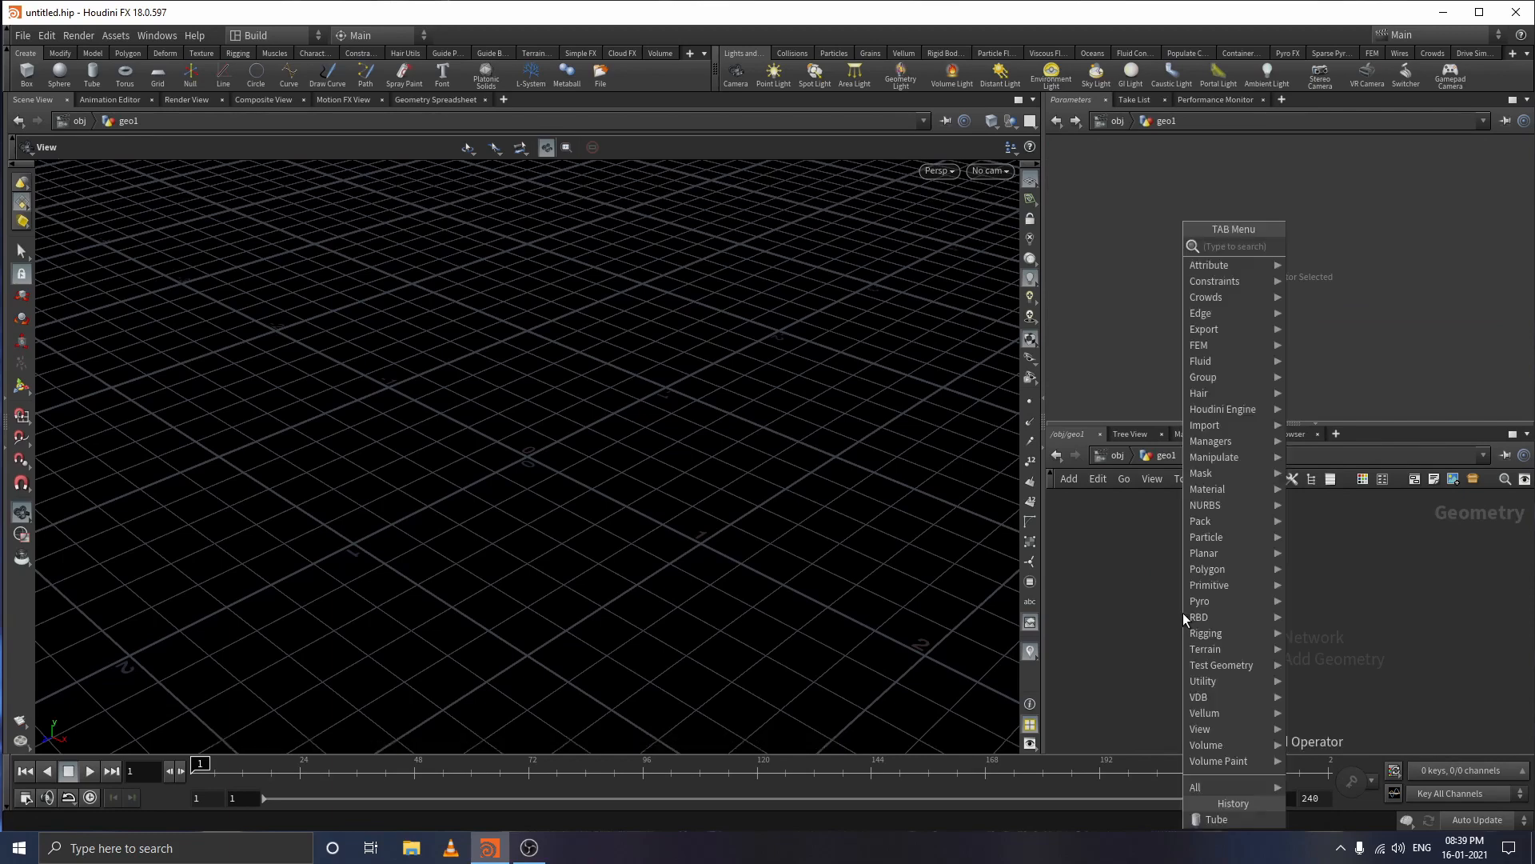
text(tube)
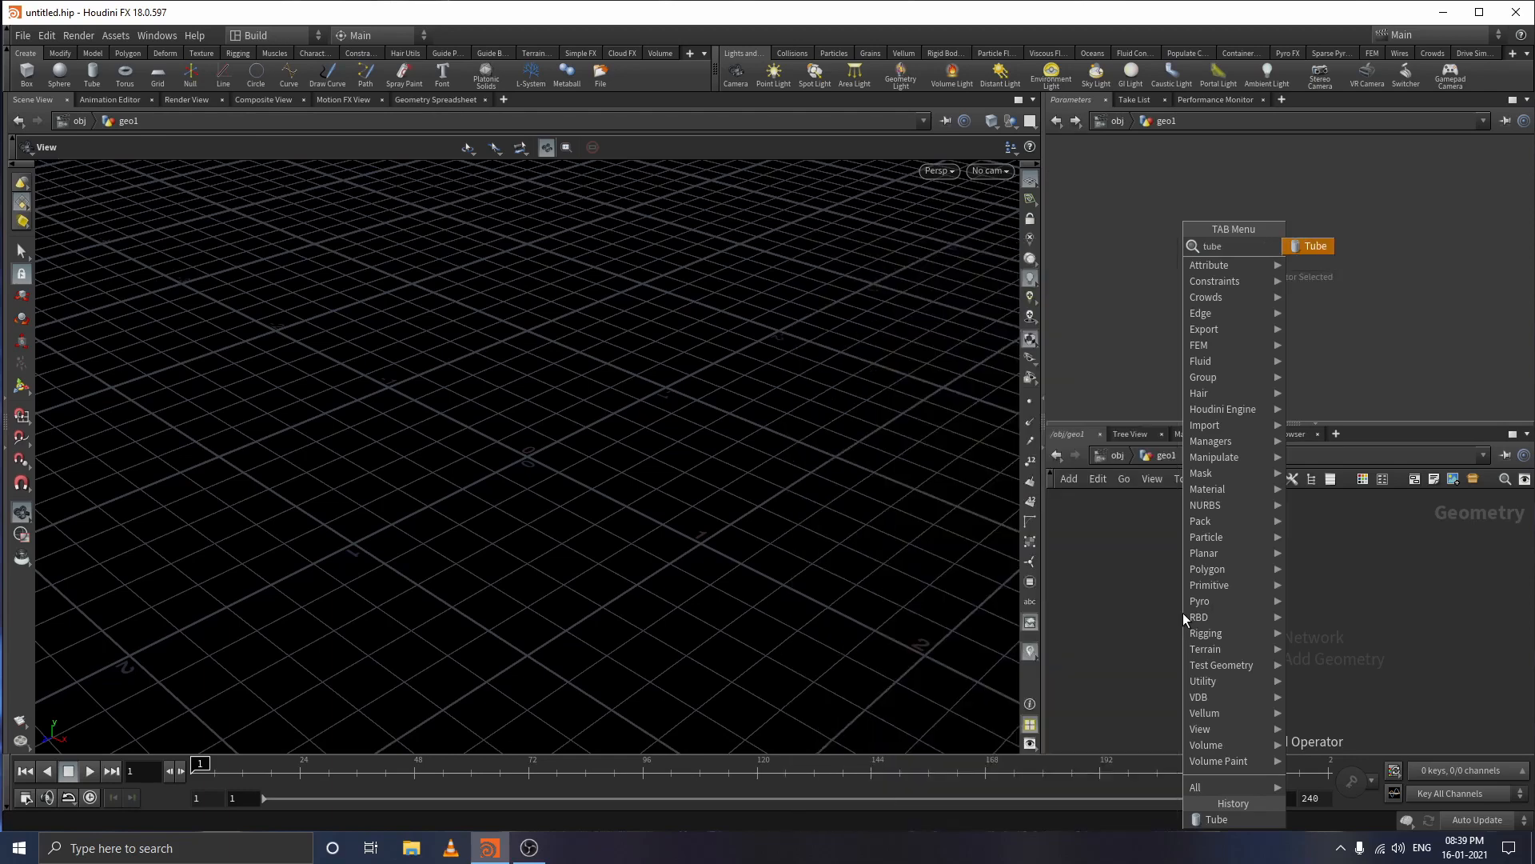
key(Return)
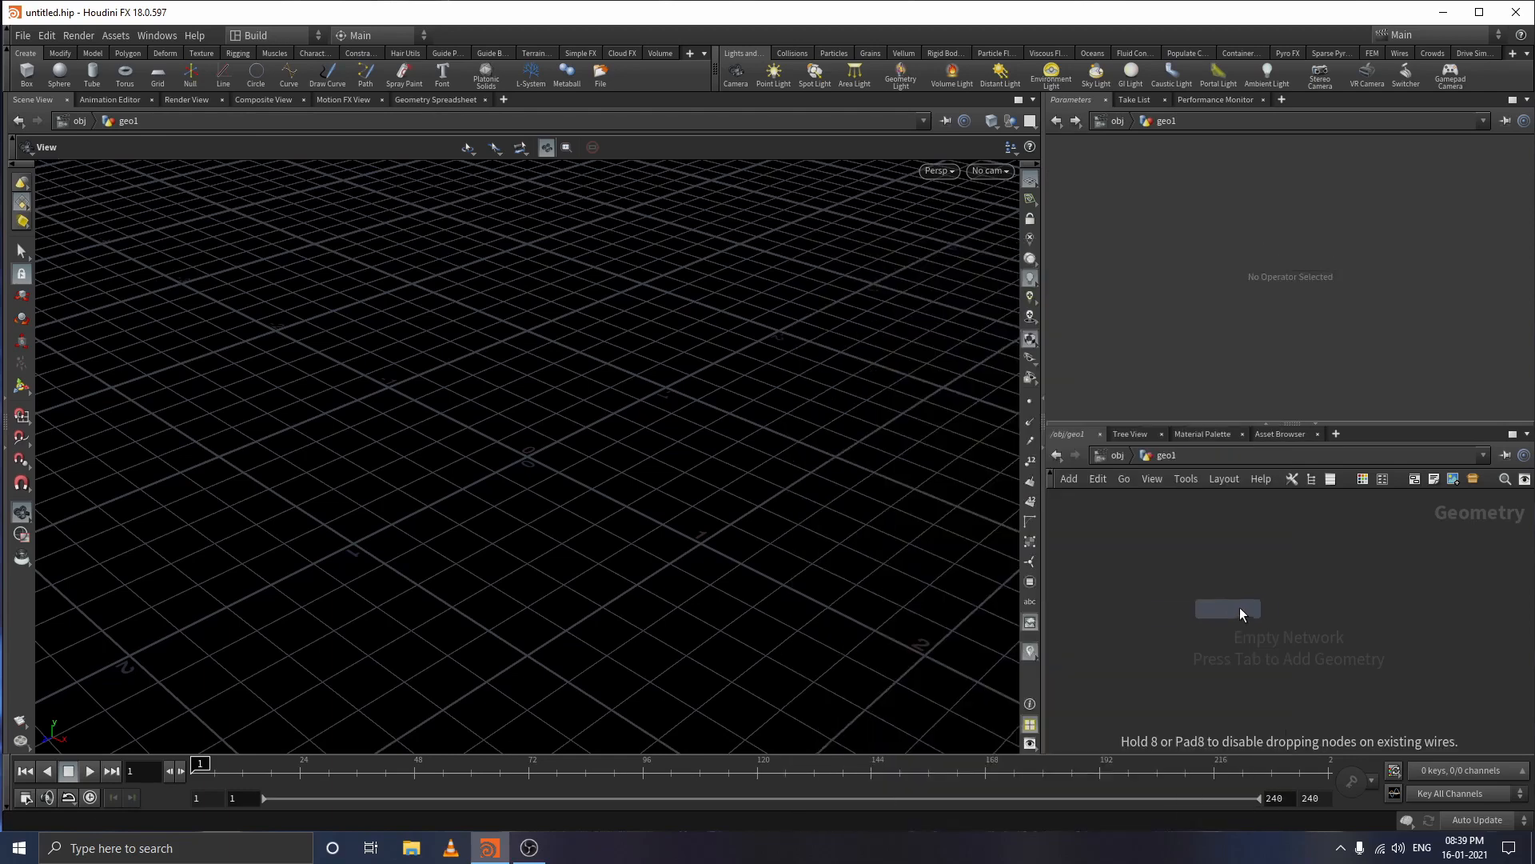
click(1229, 545)
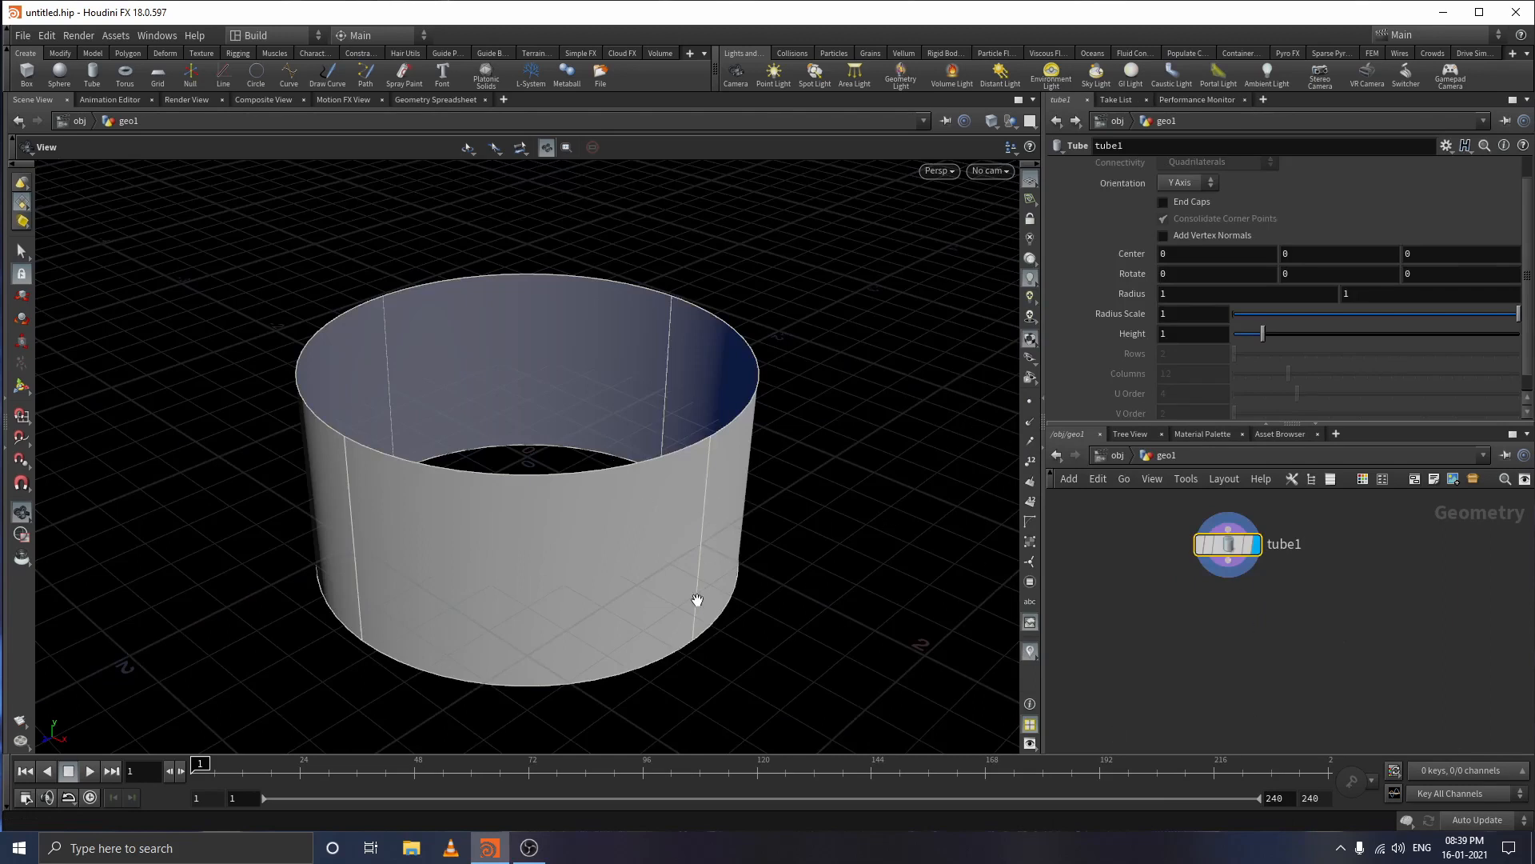
- Rotate the tube 90 degrees about the X axis so it lies horizontally
drag(1170, 276, 1108, 279)
text(9)
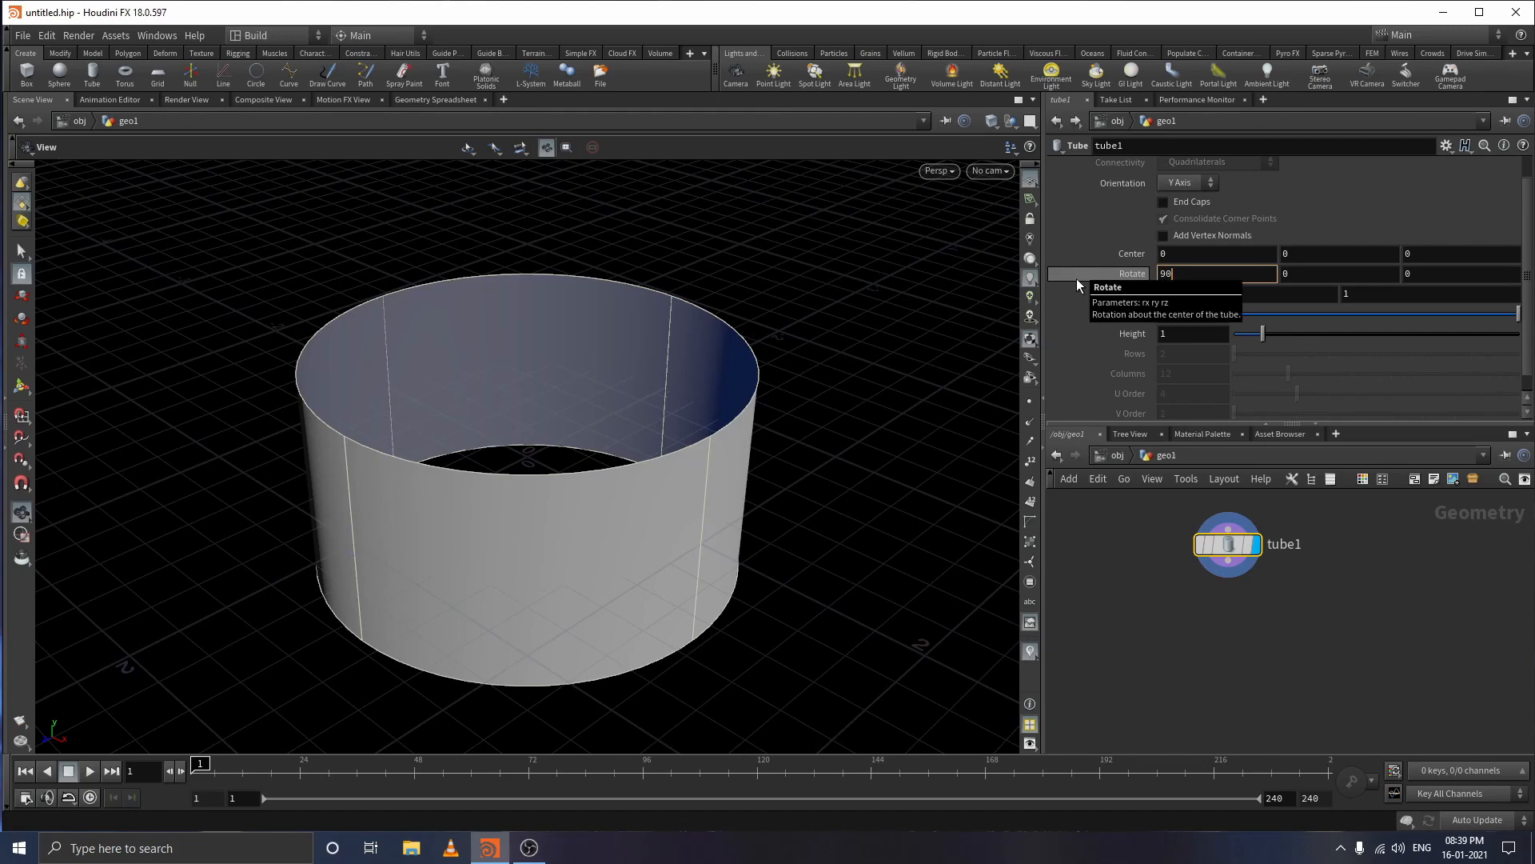
key(Return)
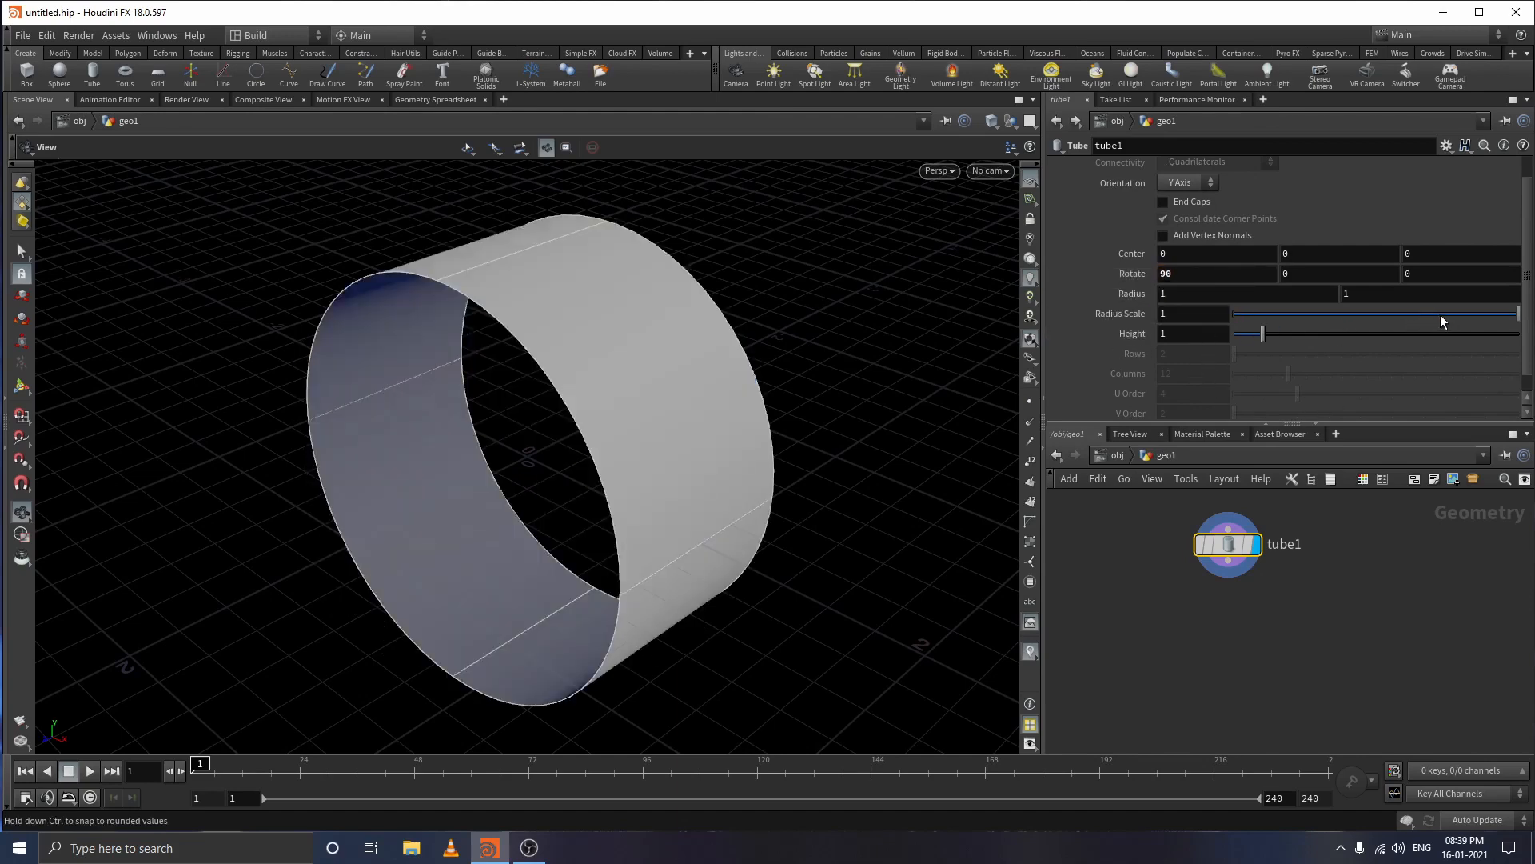
- Reduce the tube's radius scale to about 0.09 and adjust its height to about 1.12
drag(1441, 315, 1260, 334)
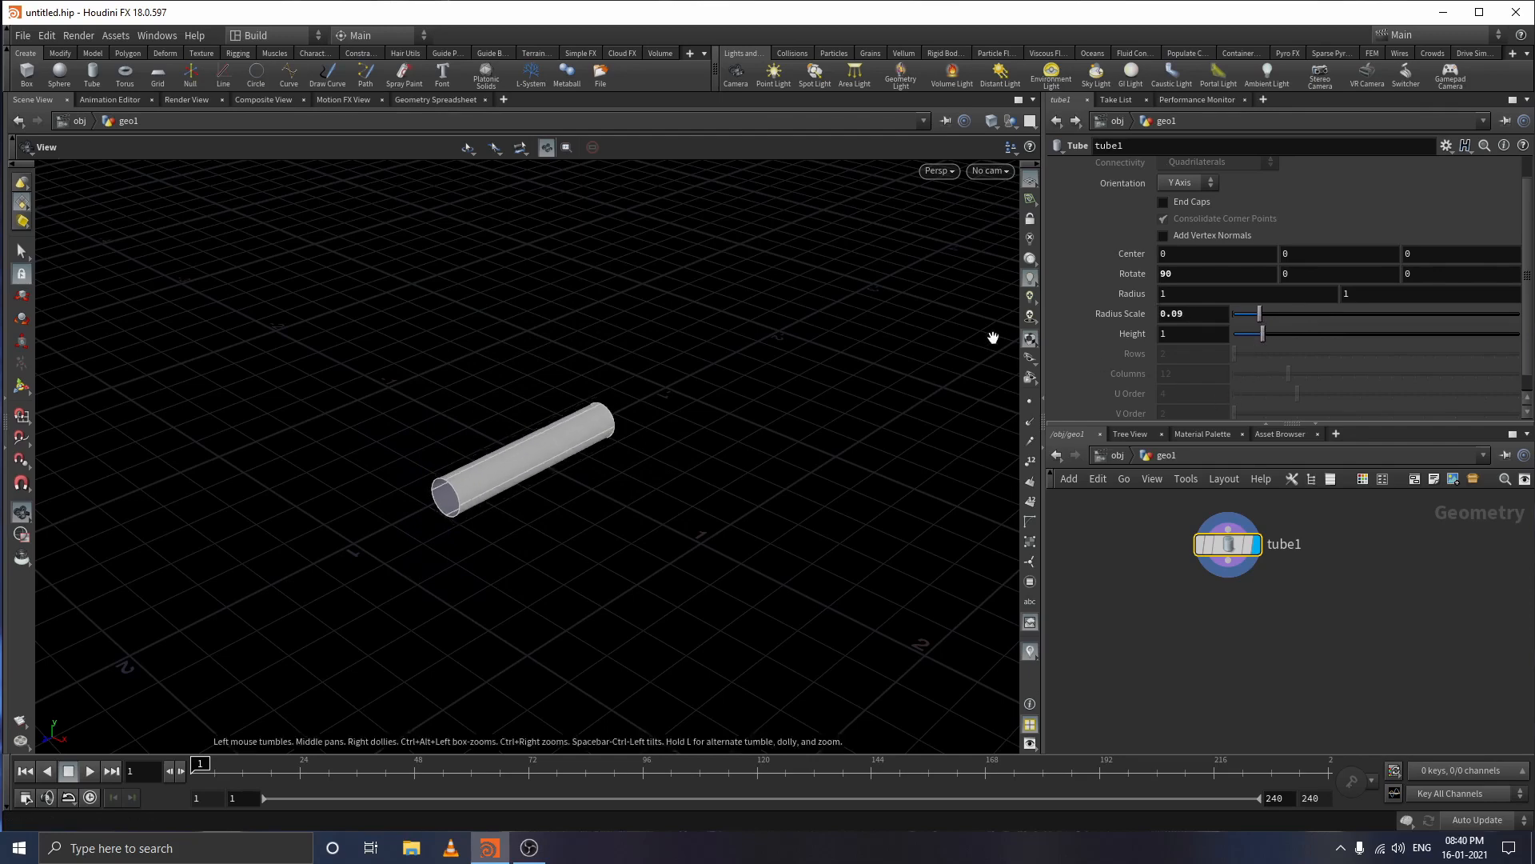
drag(1263, 344, 1265, 338)
drag(685, 521, 649, 528)
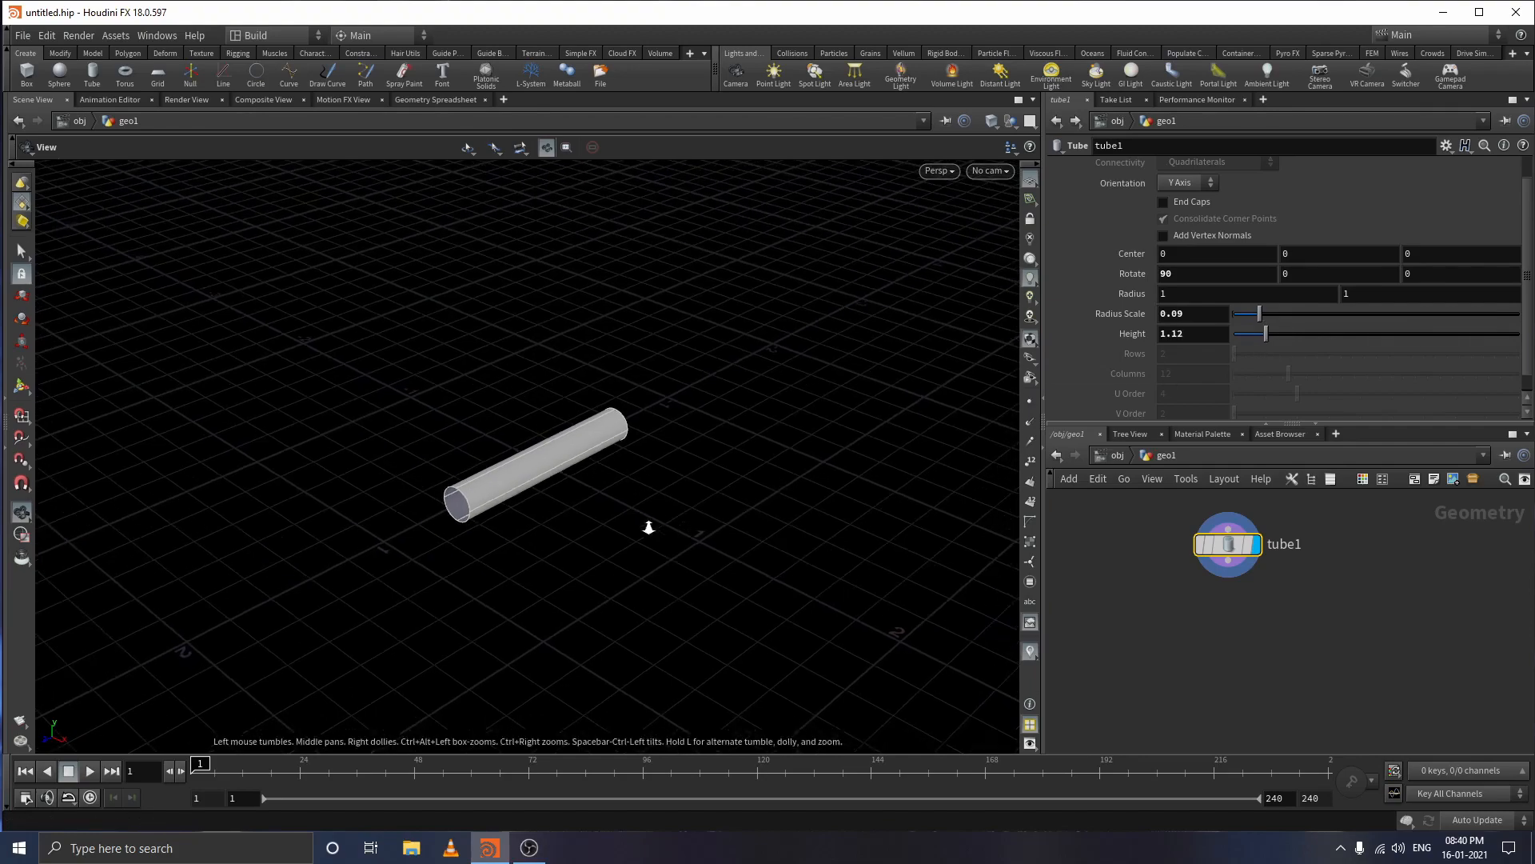
drag(785, 507, 684, 494)
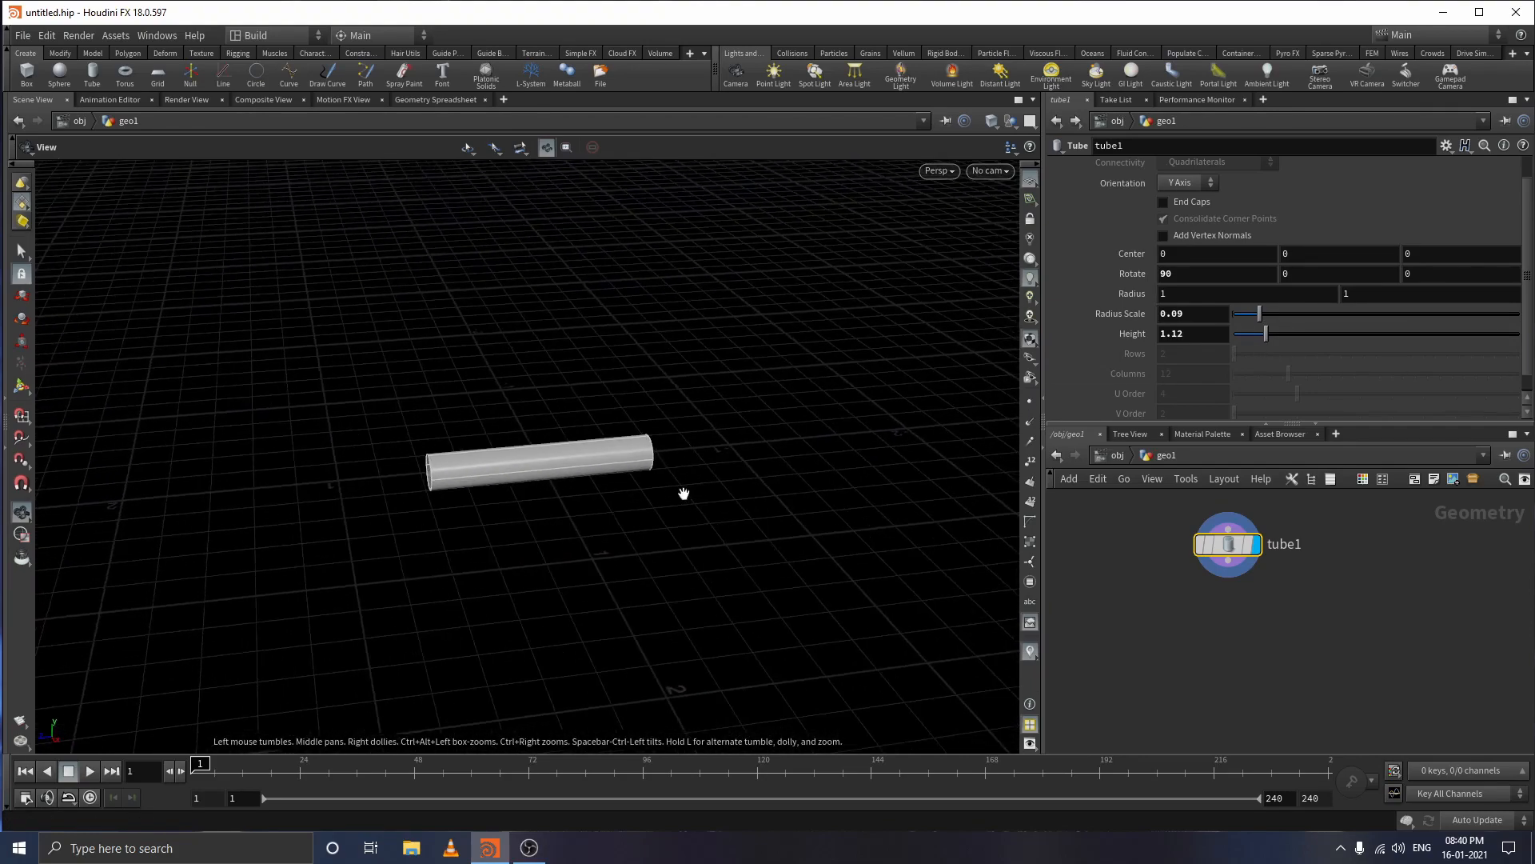
drag(634, 566, 448, 511)
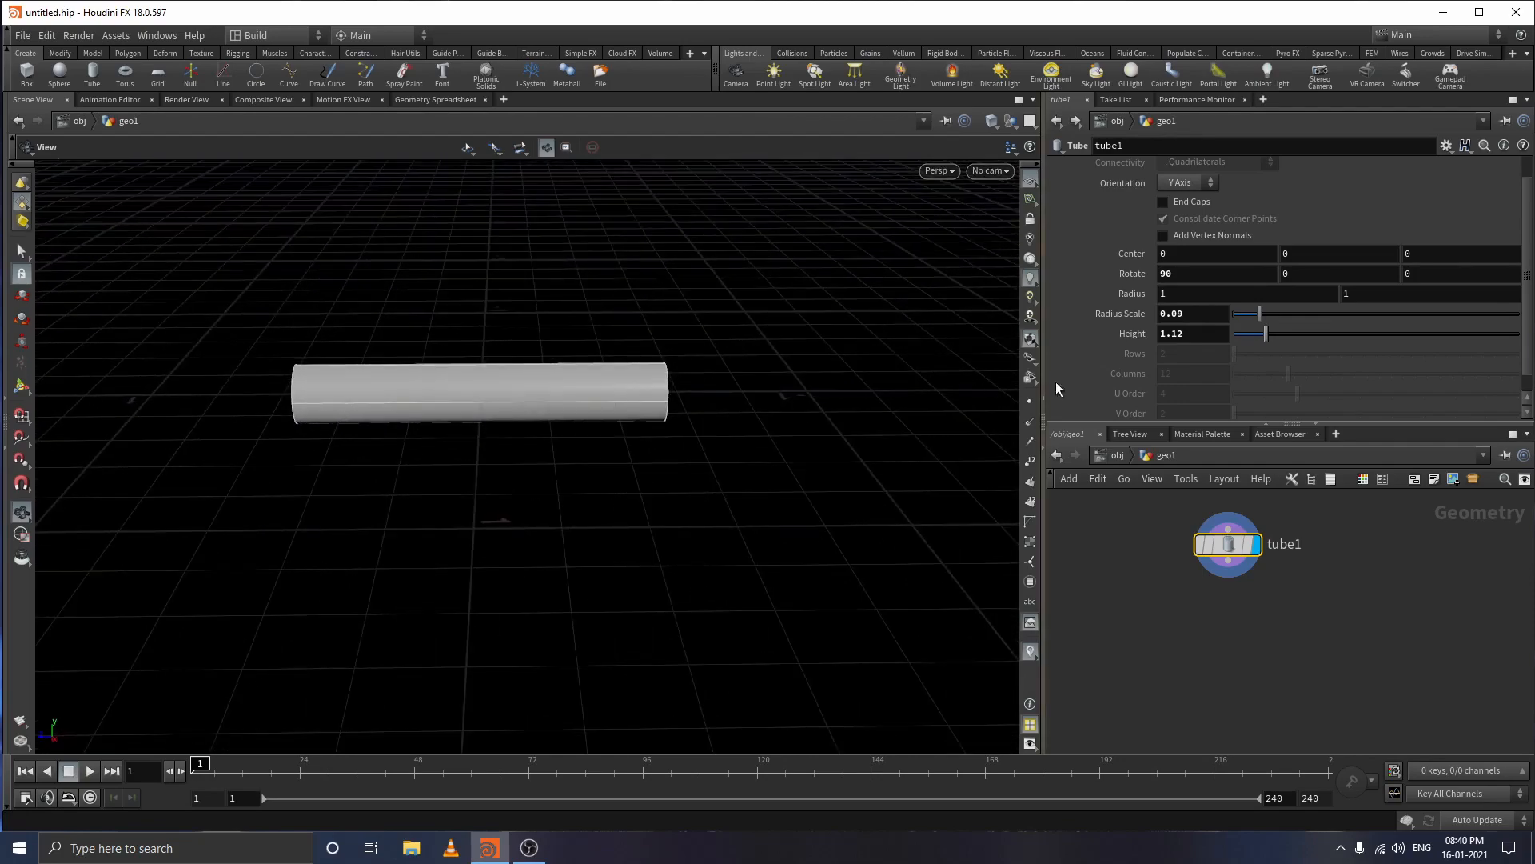
- Set the tube's radius scale to exactly 0.08
drag(1194, 318, 1155, 319)
drag(1261, 317, 1045, 314)
text(0.)
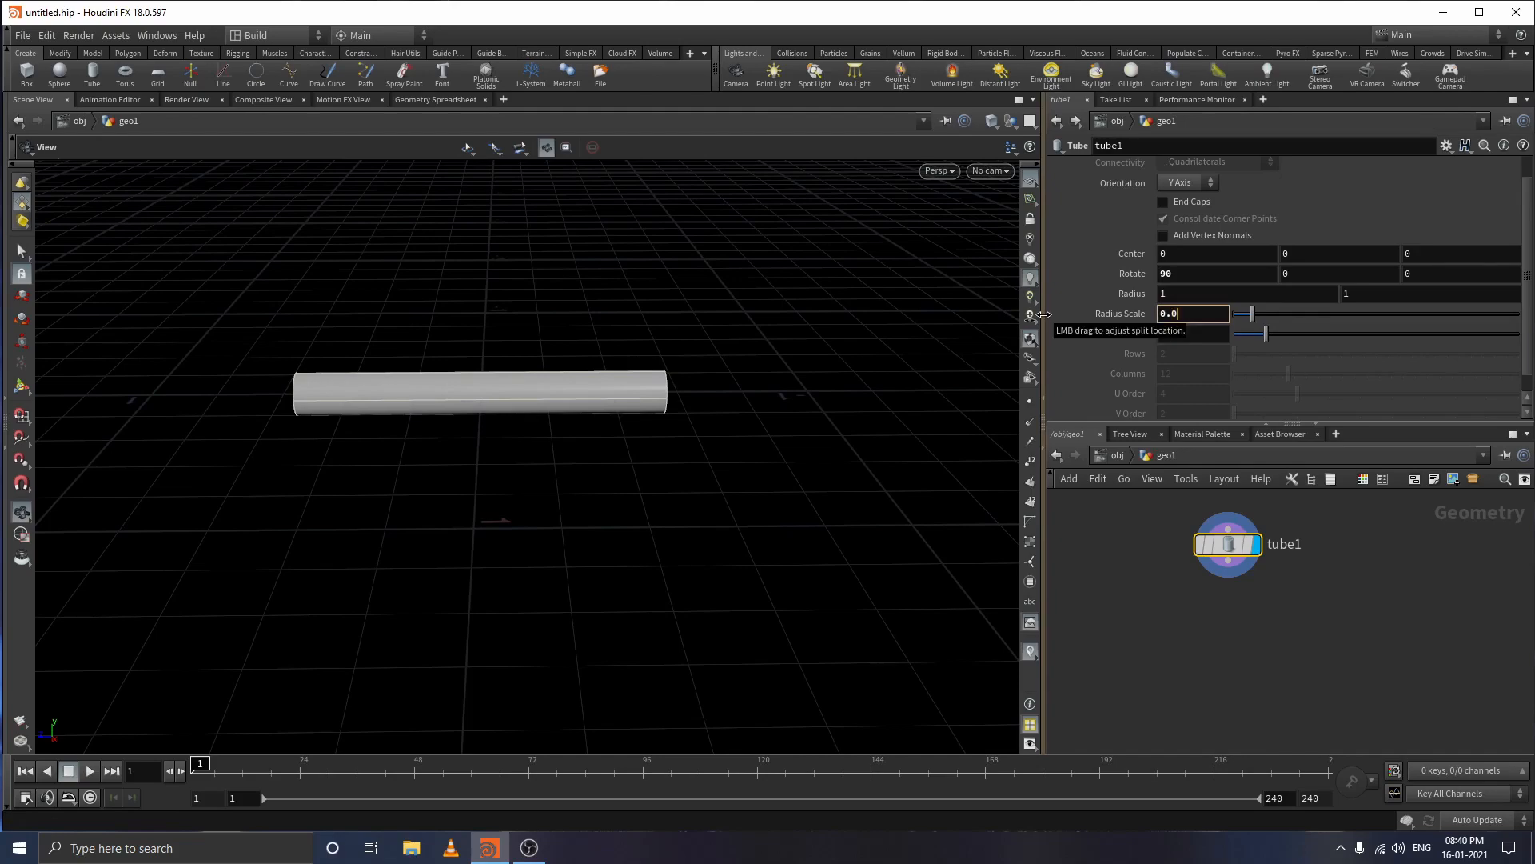
text(08)
key(Return)
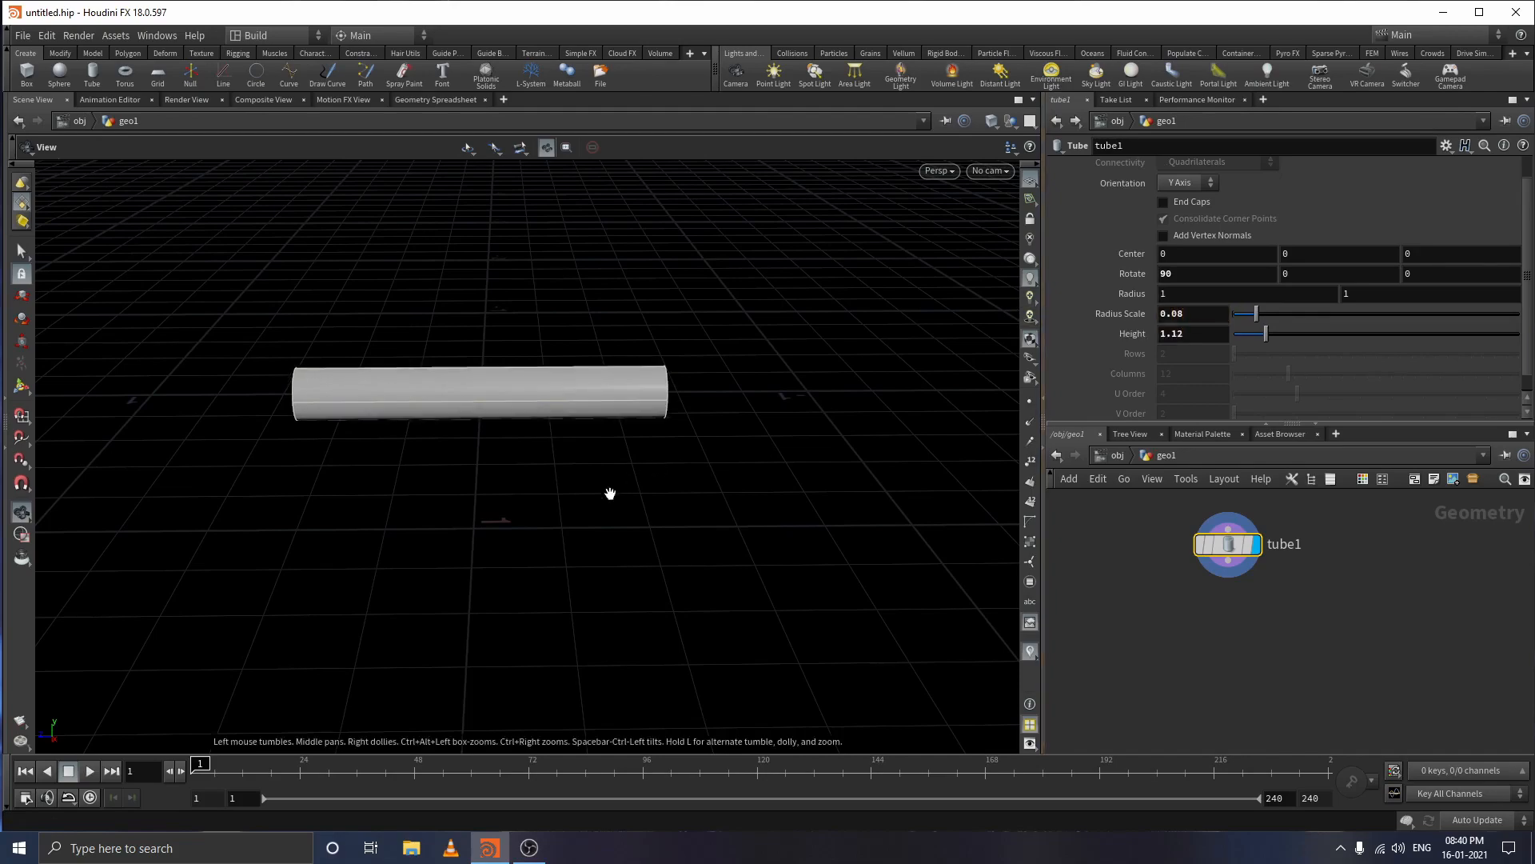
- Set the tube's height to 1
drag(492, 505, 407, 490)
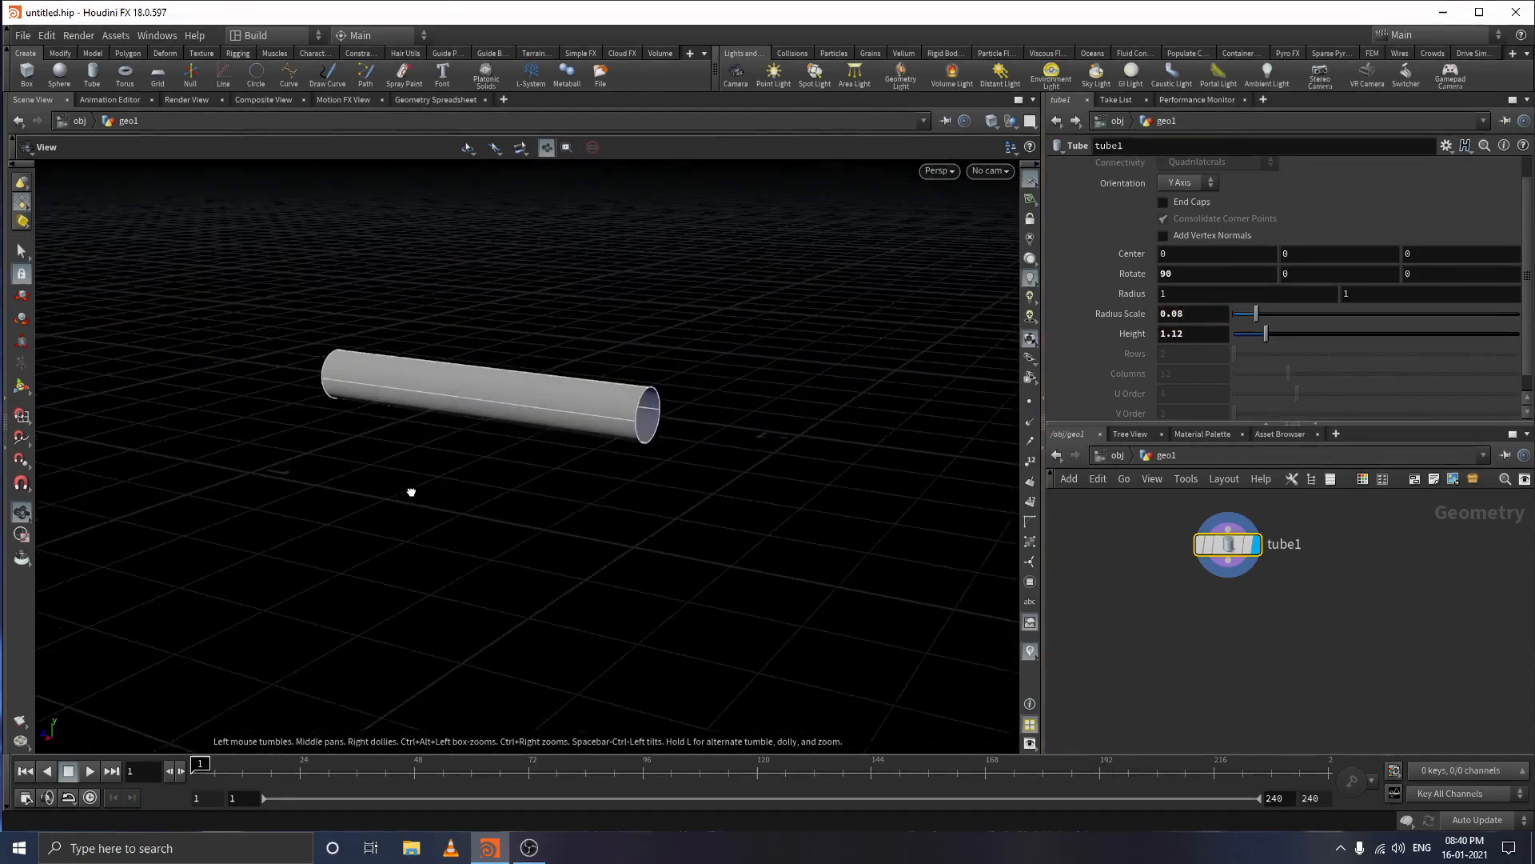
drag(1265, 334, 1266, 341)
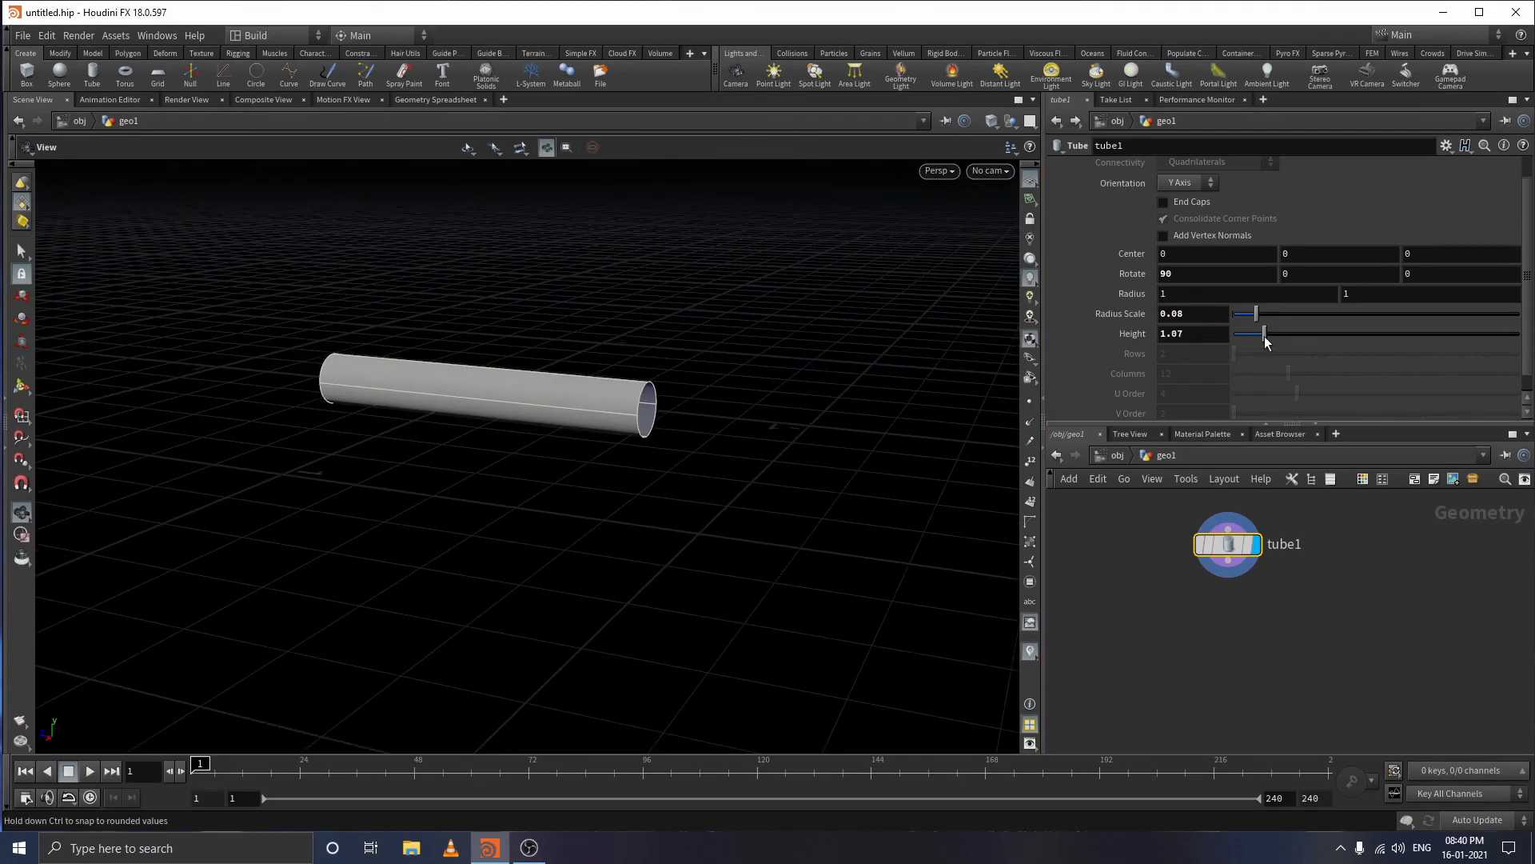
click(1207, 335)
text(1)
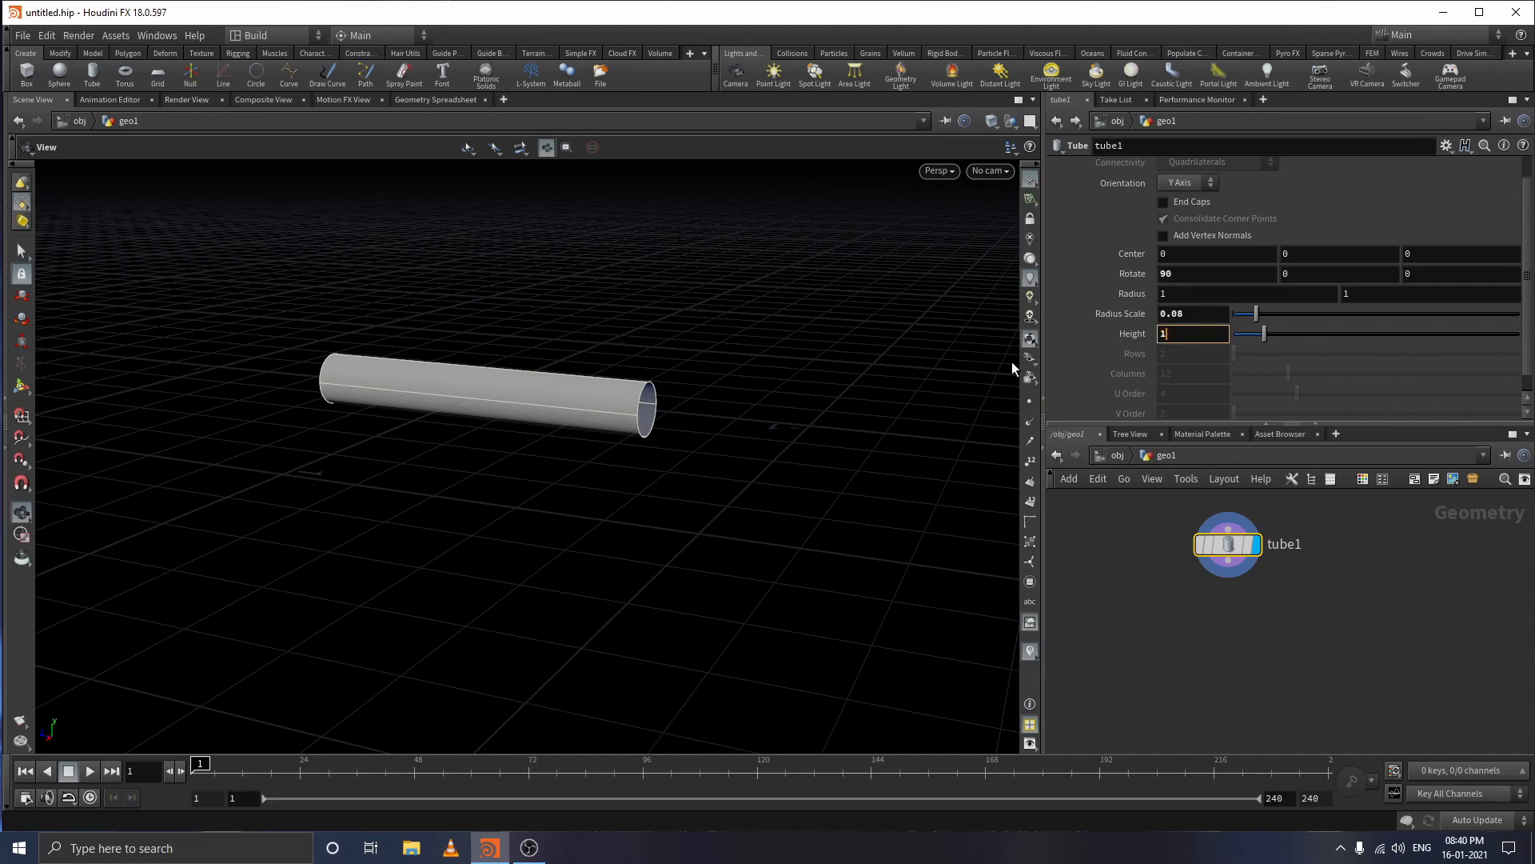
key(Return)
- Close the tube's open ends by enabling its end caps
drag(384, 555, 524, 624)
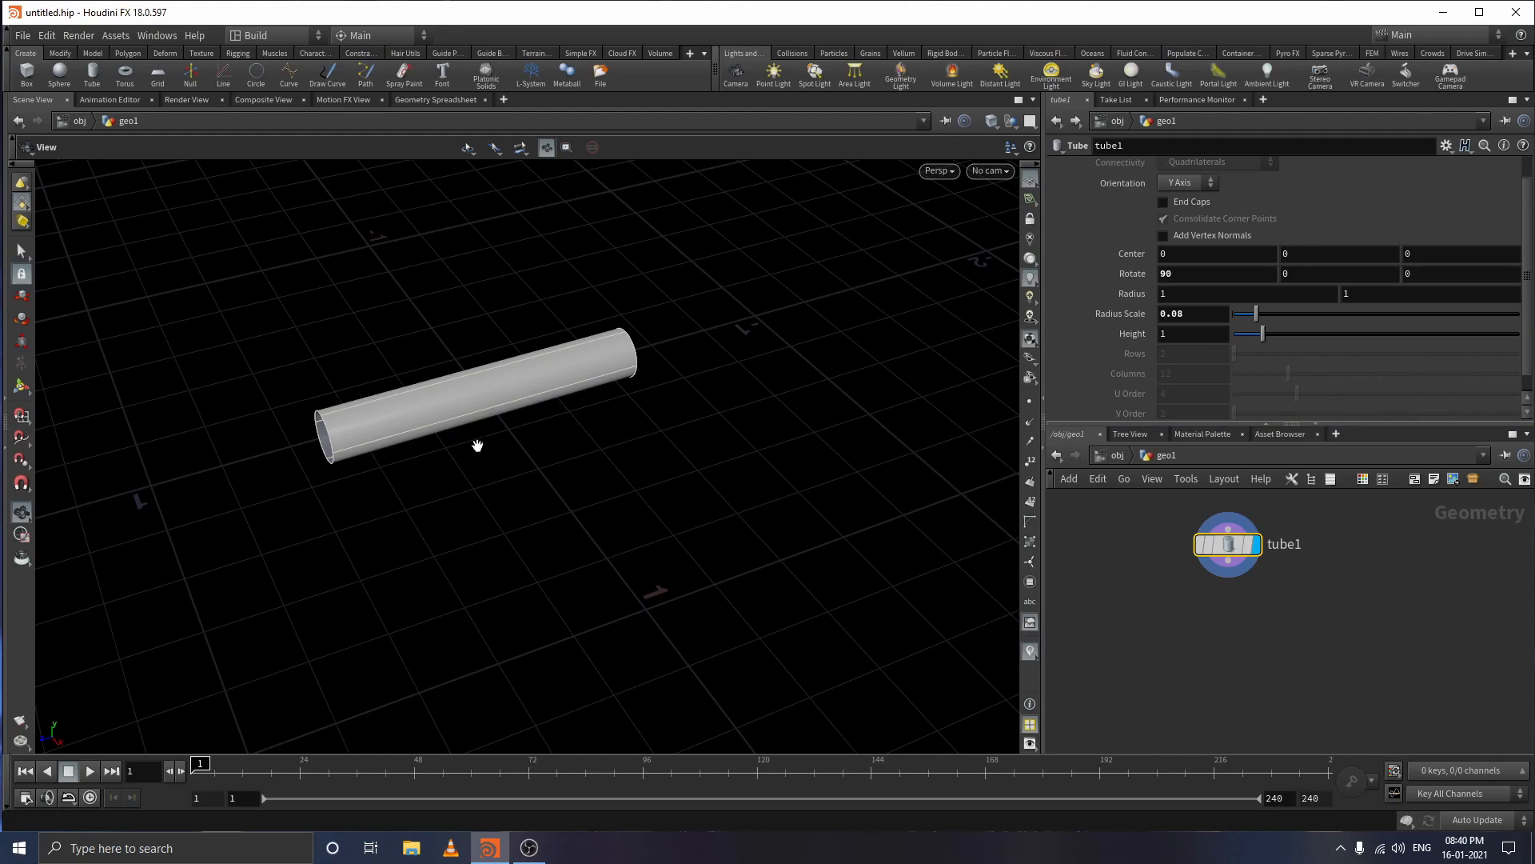
drag(534, 440, 329, 435)
drag(518, 432, 243, 439)
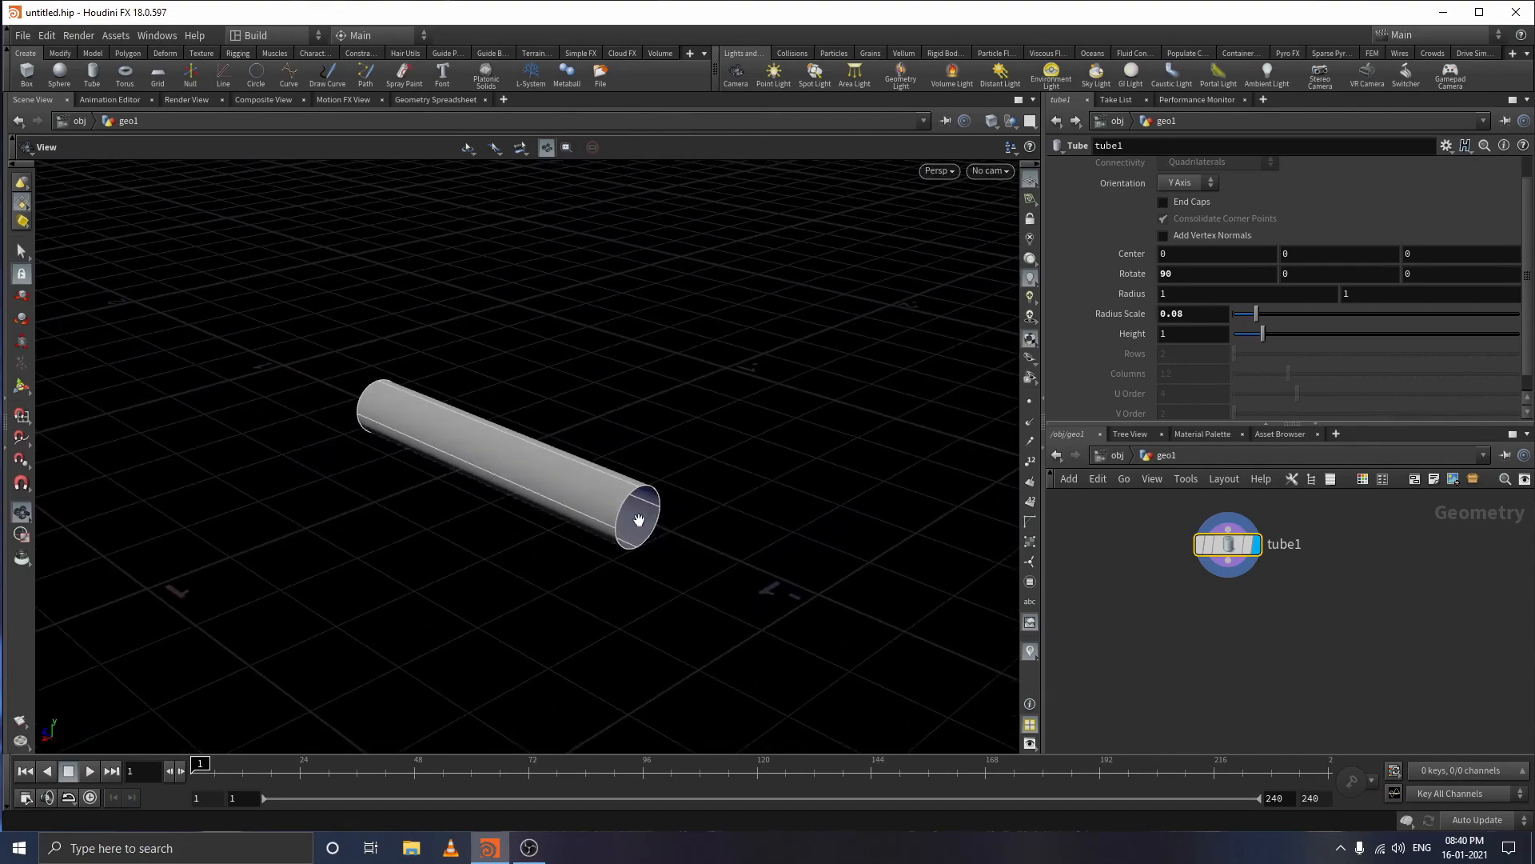
click(1163, 204)
drag(468, 552, 647, 521)
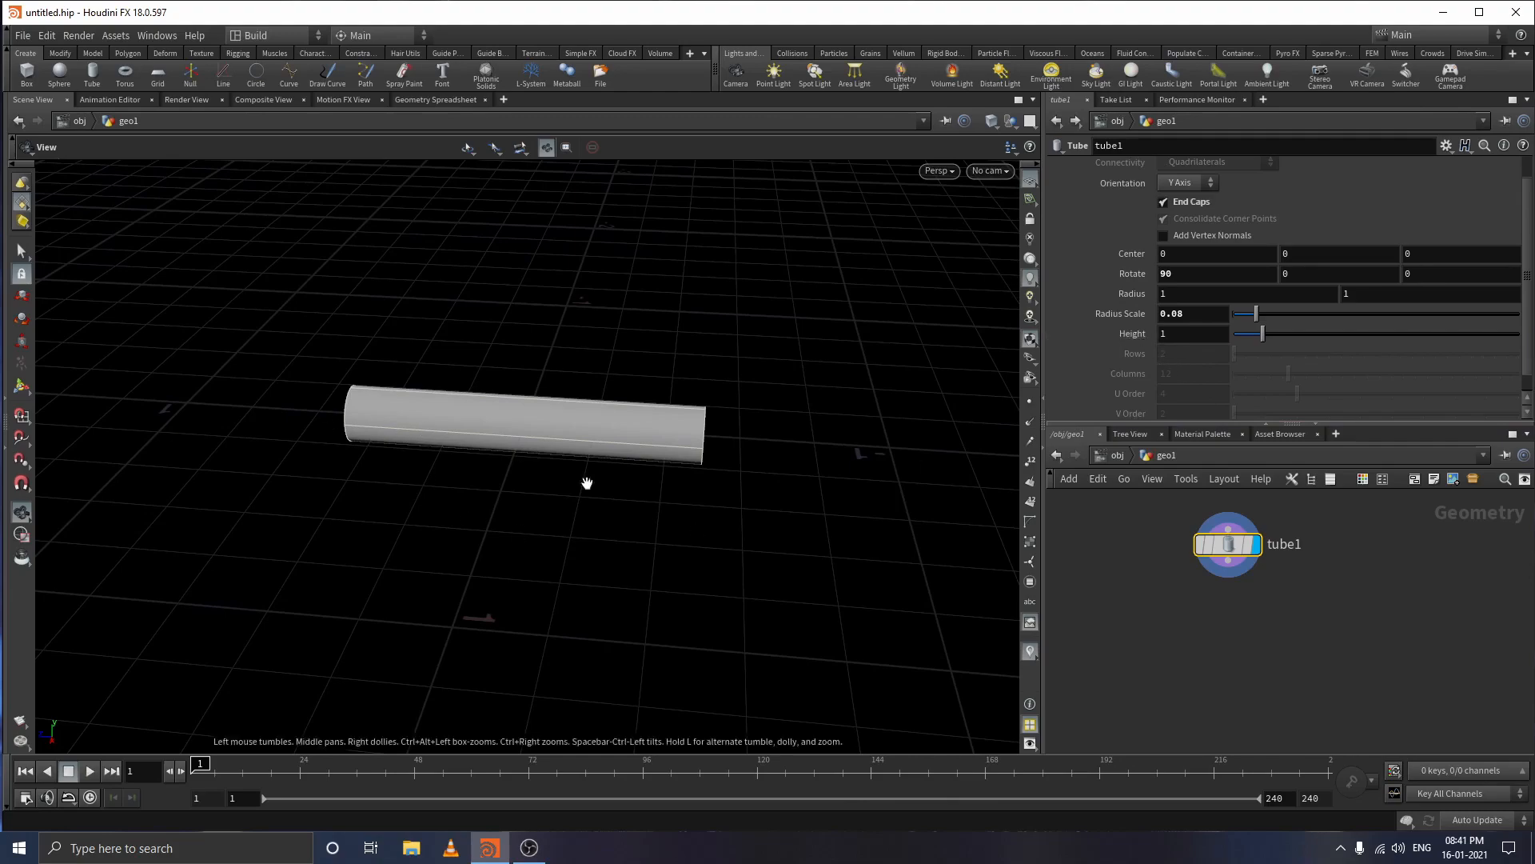
drag(314, 492, 219, 486)
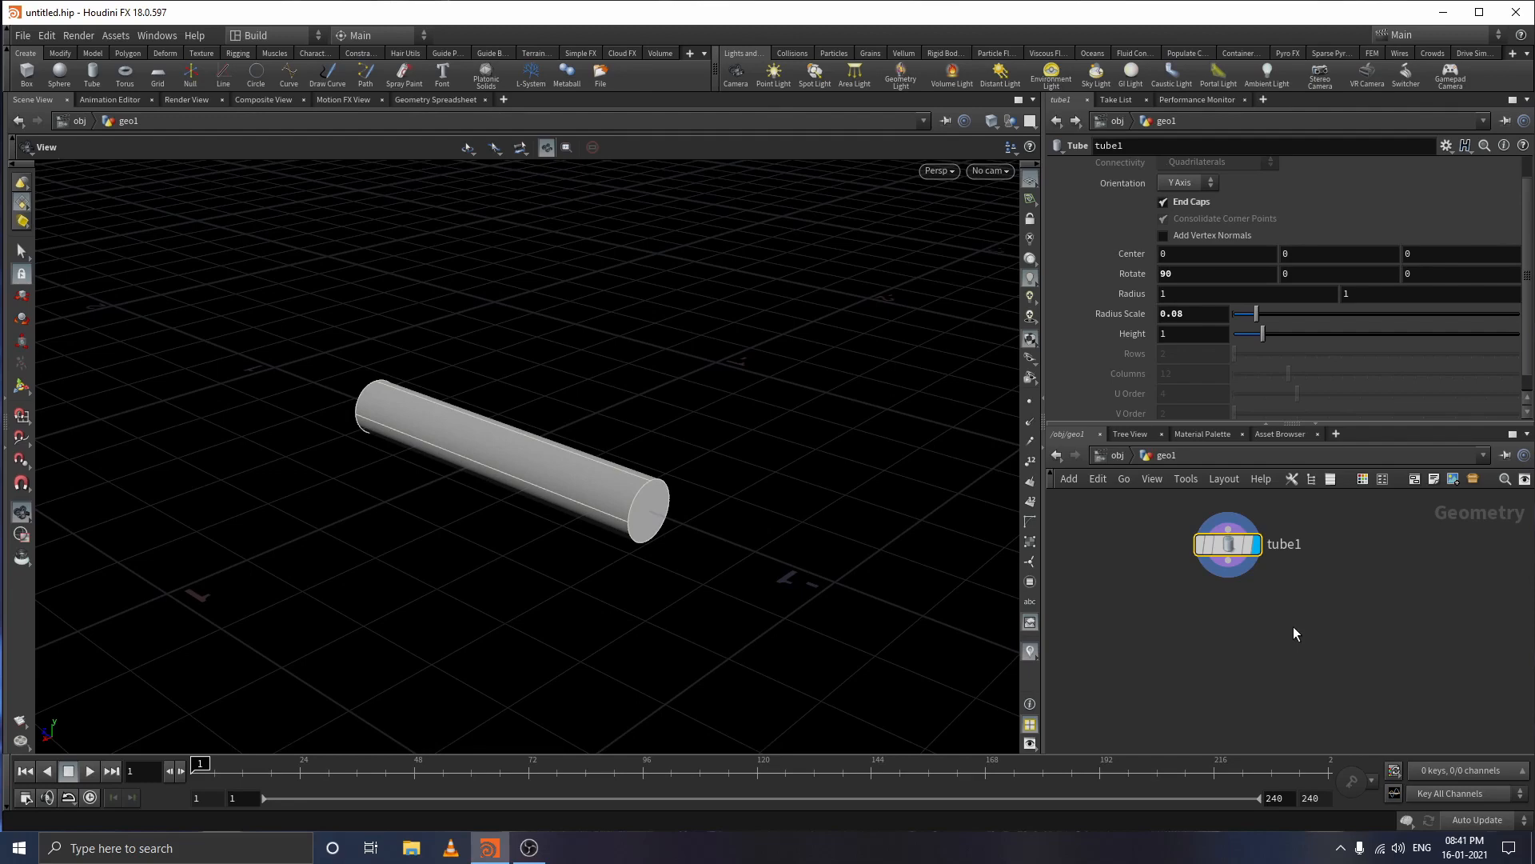
- Add a UV Quick Shade node below tube1, wire the tube's output into it and display its result
key(Tab)
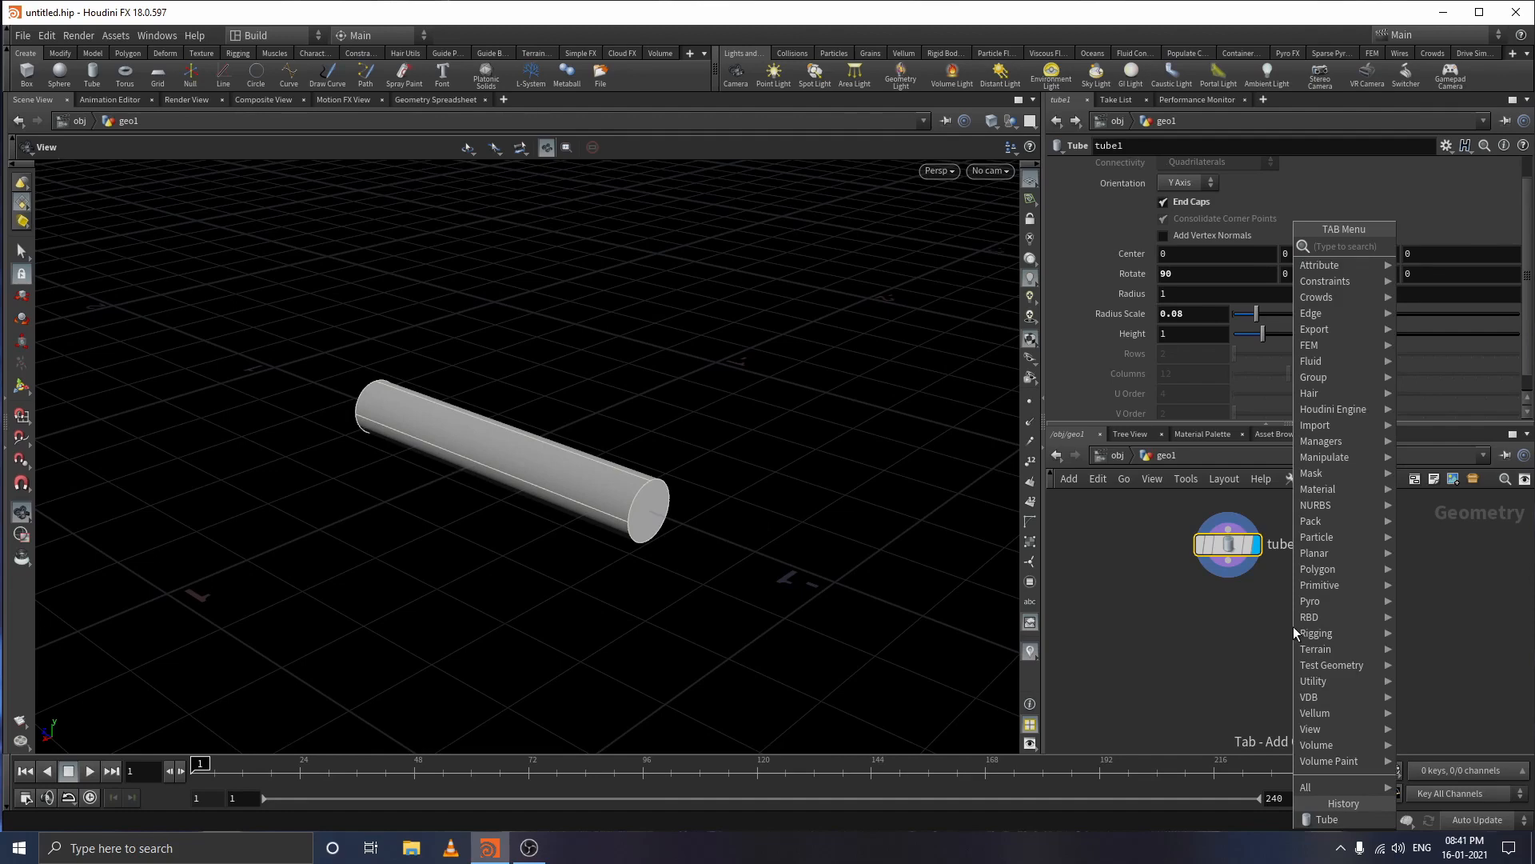
text(qui)
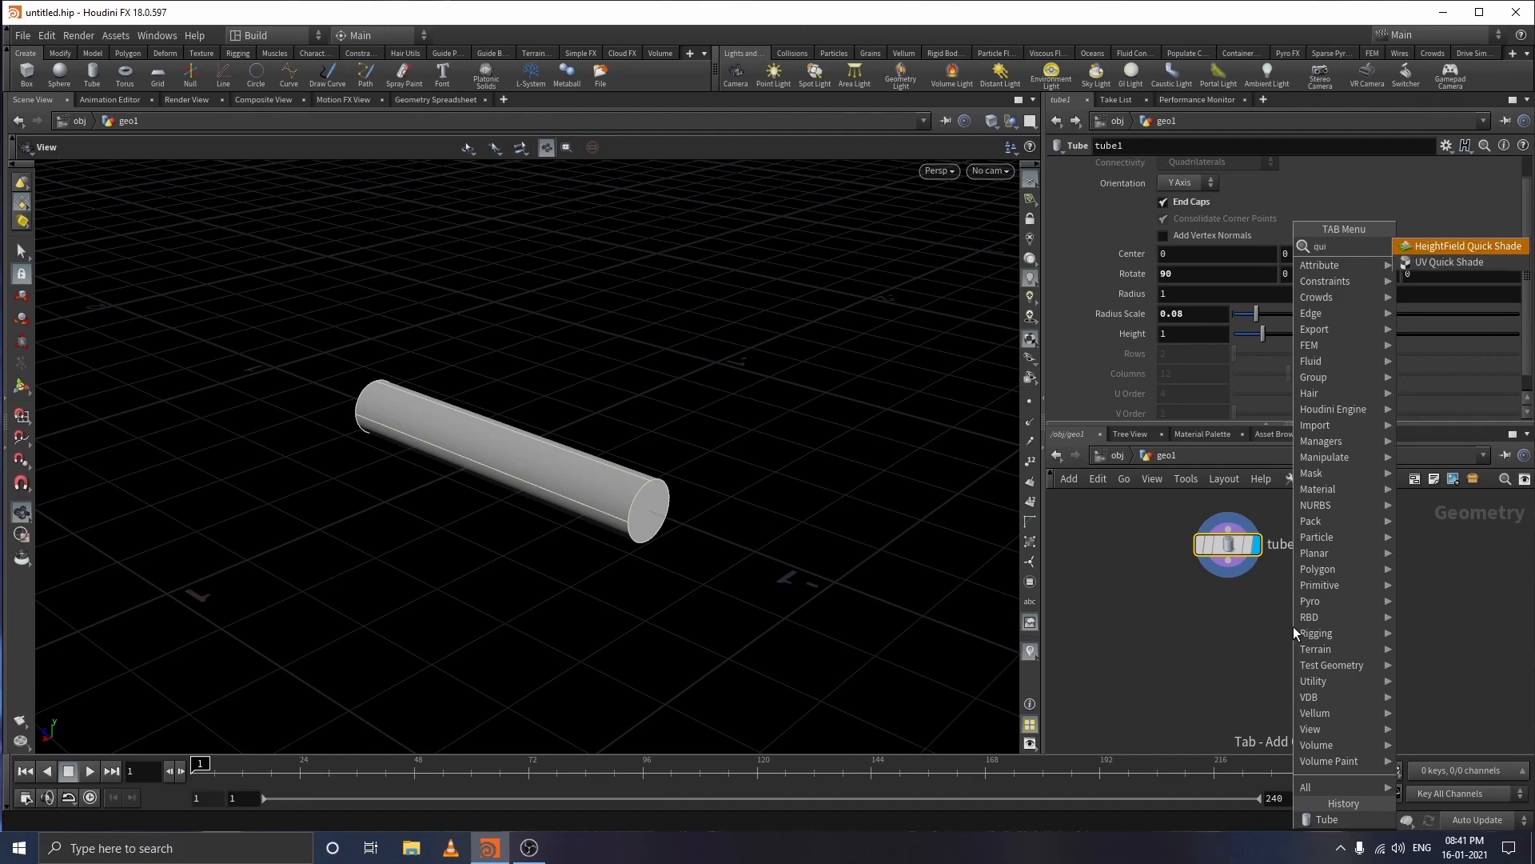
key(Down)
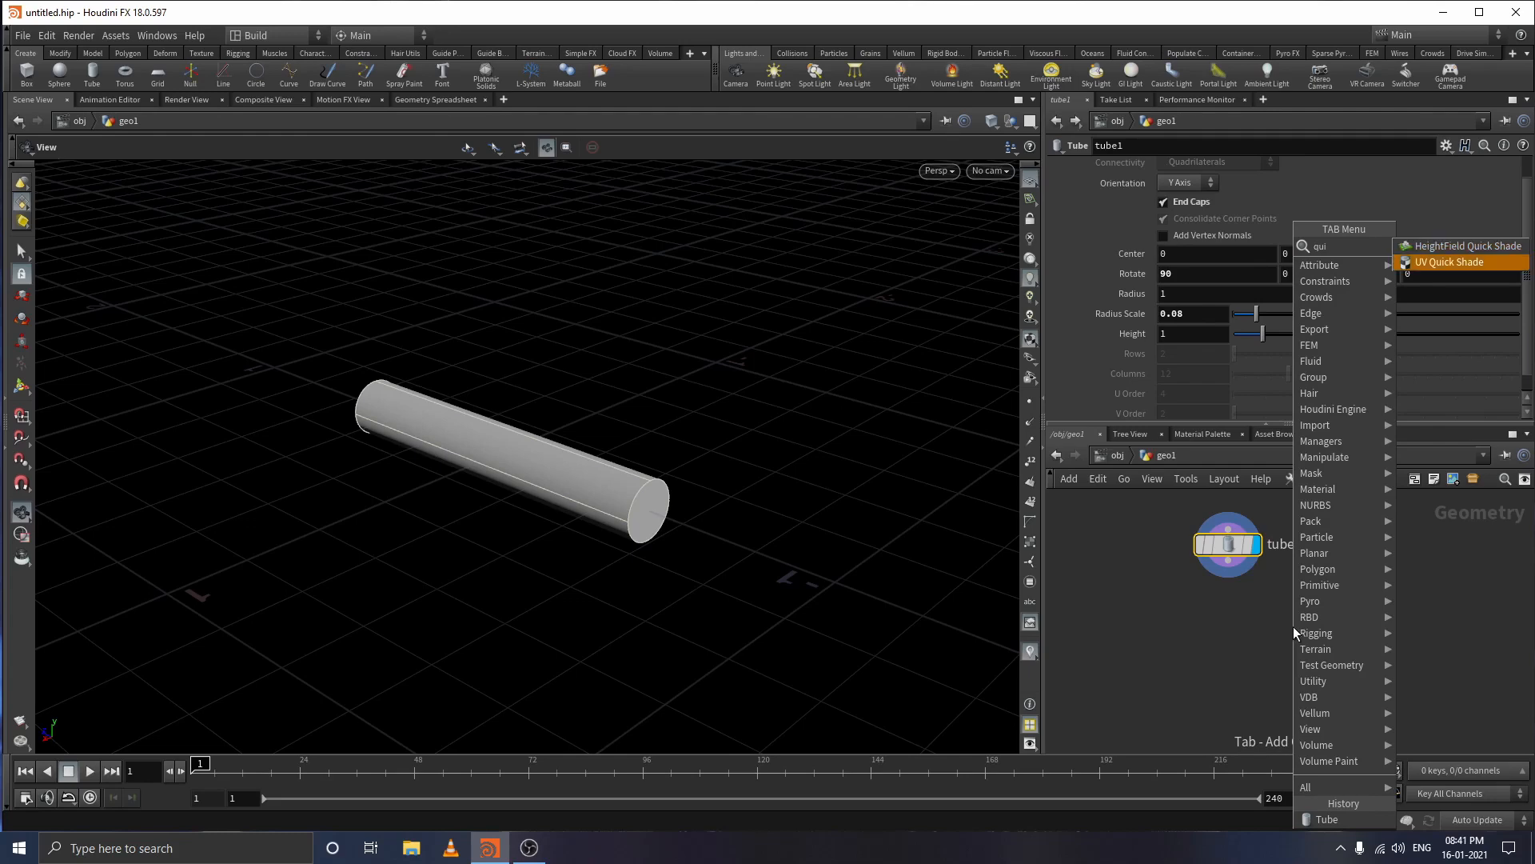
key(Return)
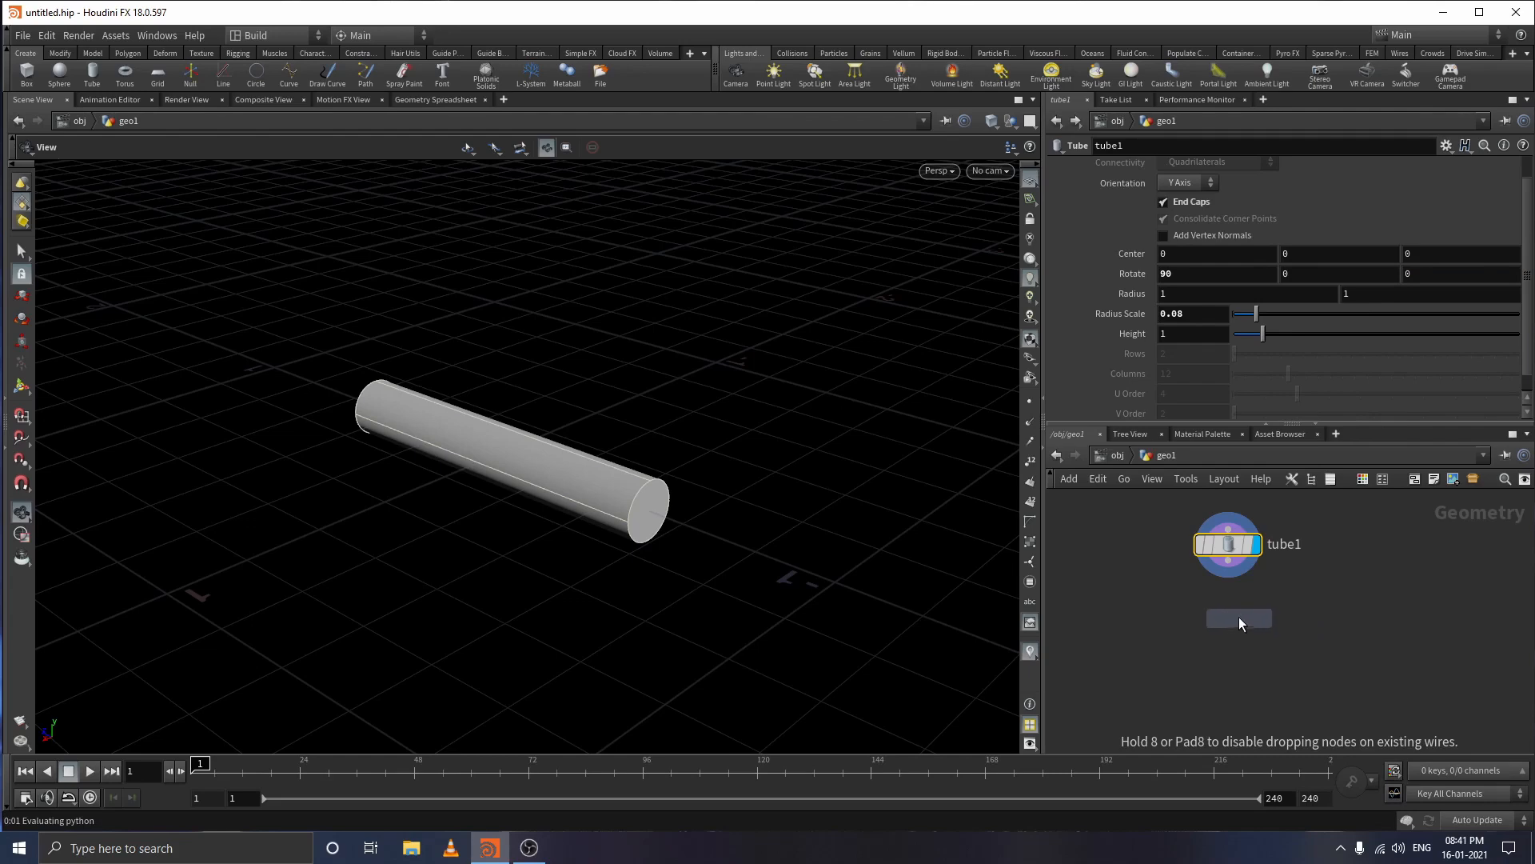
click(1239, 618)
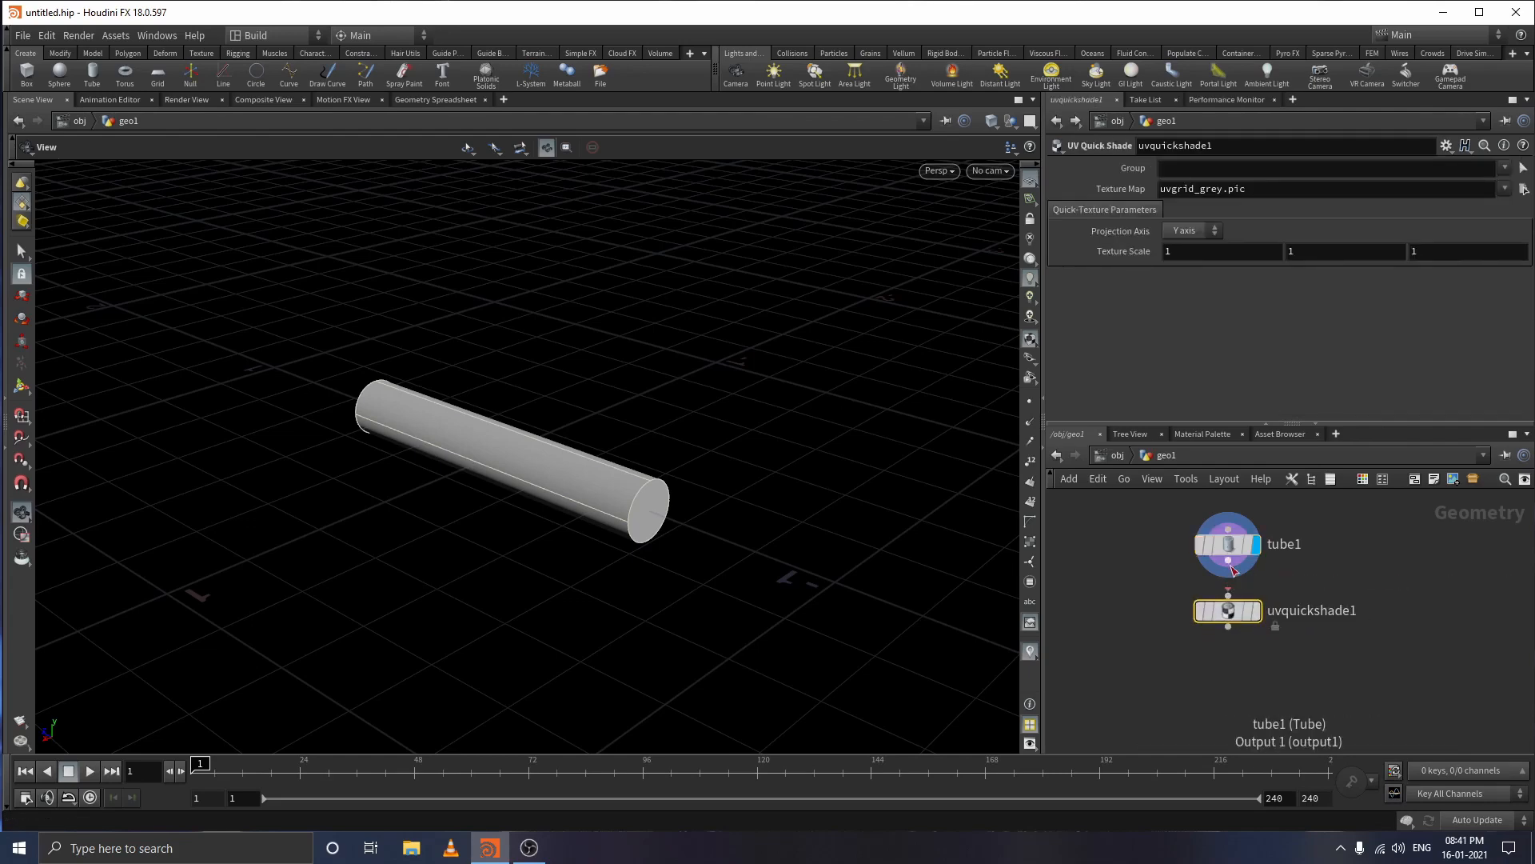
click(1231, 595)
click(1231, 596)
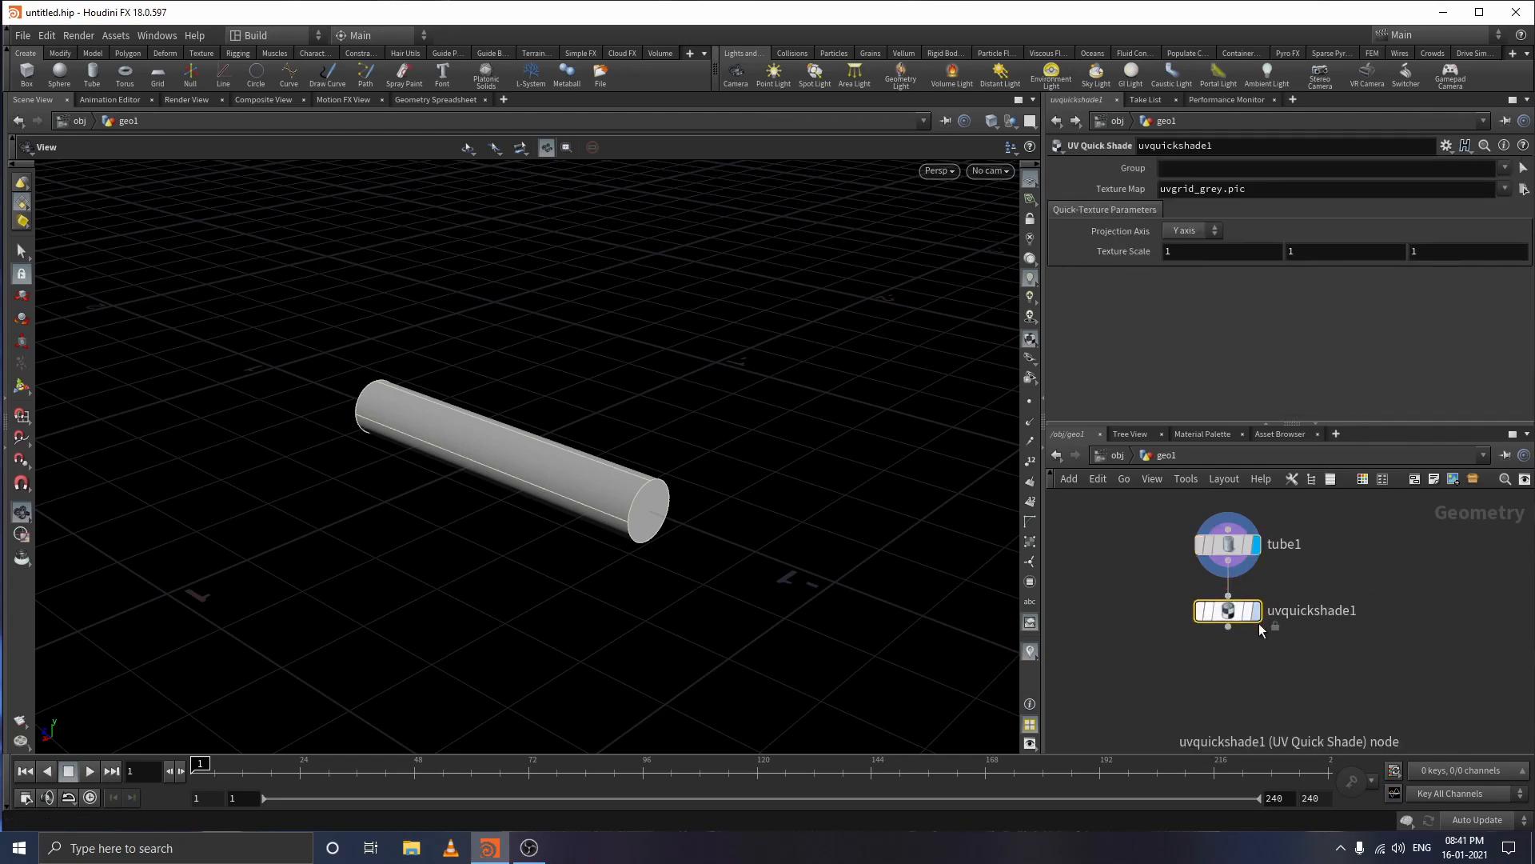
click(1256, 614)
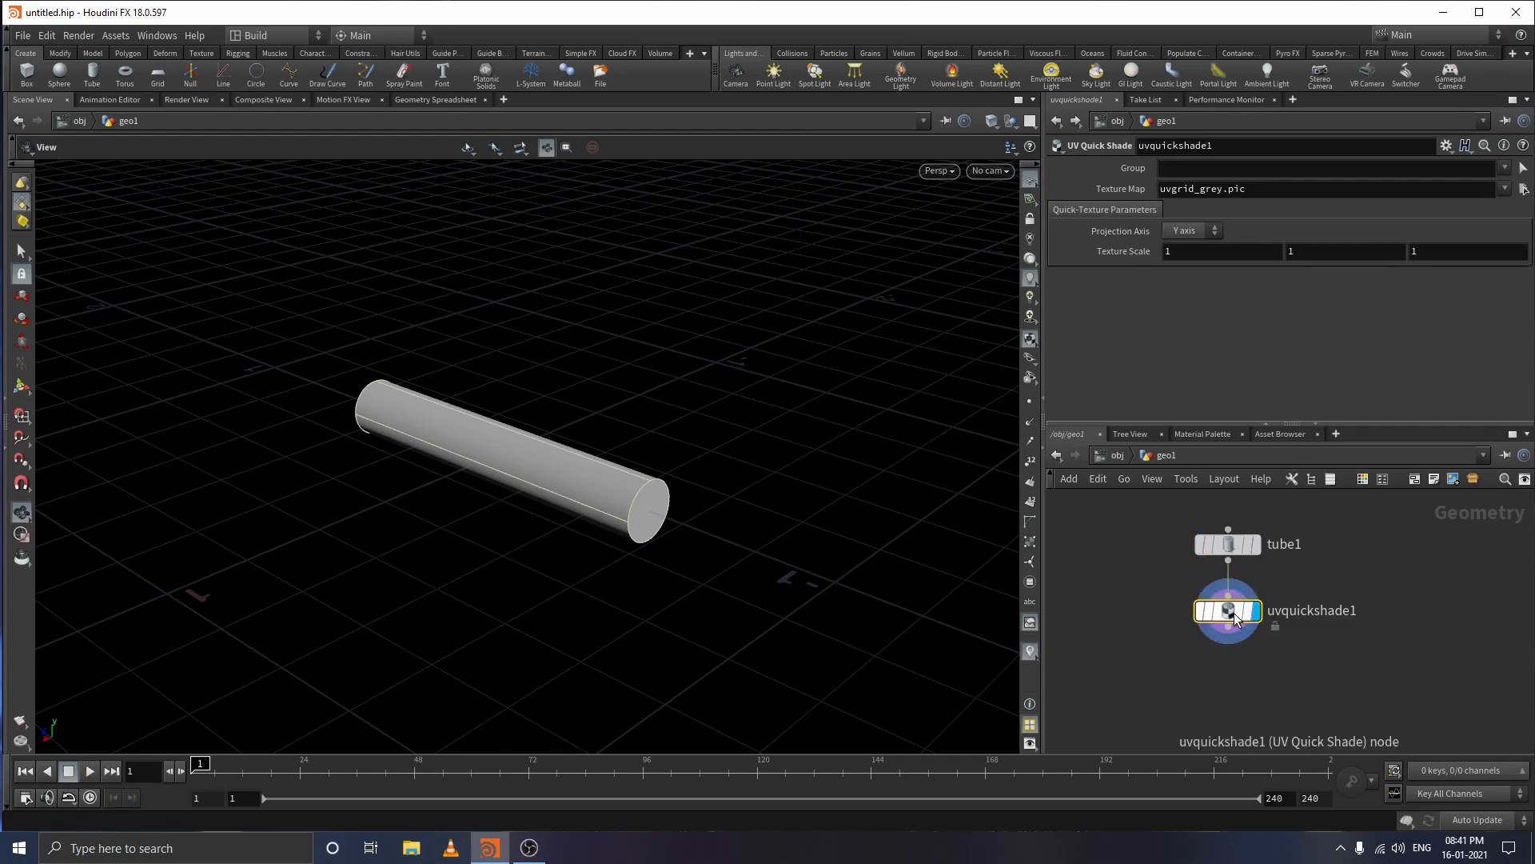
- Change the primitive type of tube1 to Polygon so the shading grid applies to it
drag(1158, 528, 1259, 559)
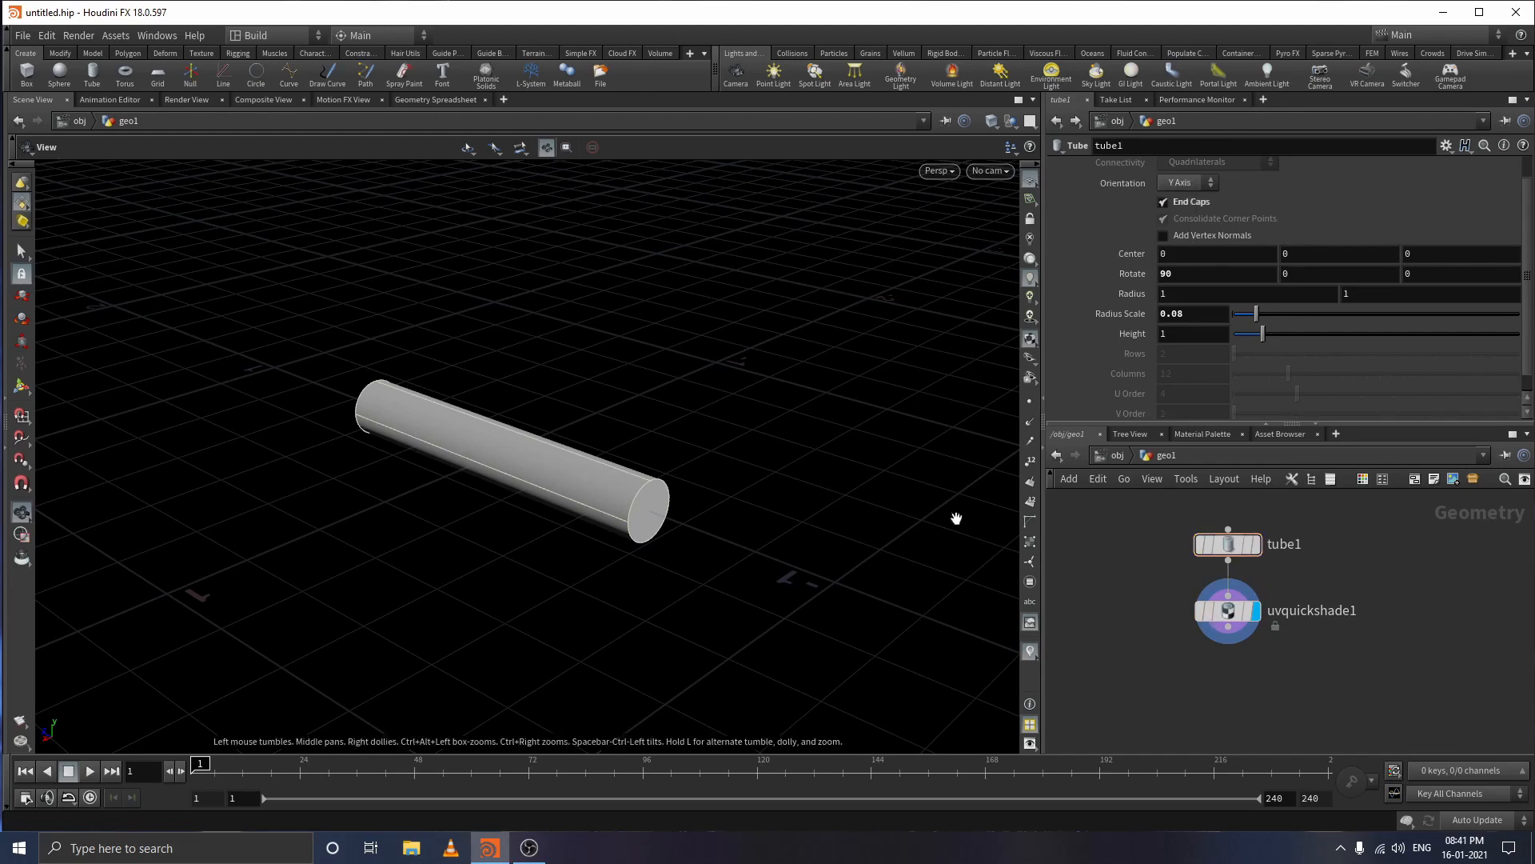
drag(1153, 528, 1252, 555)
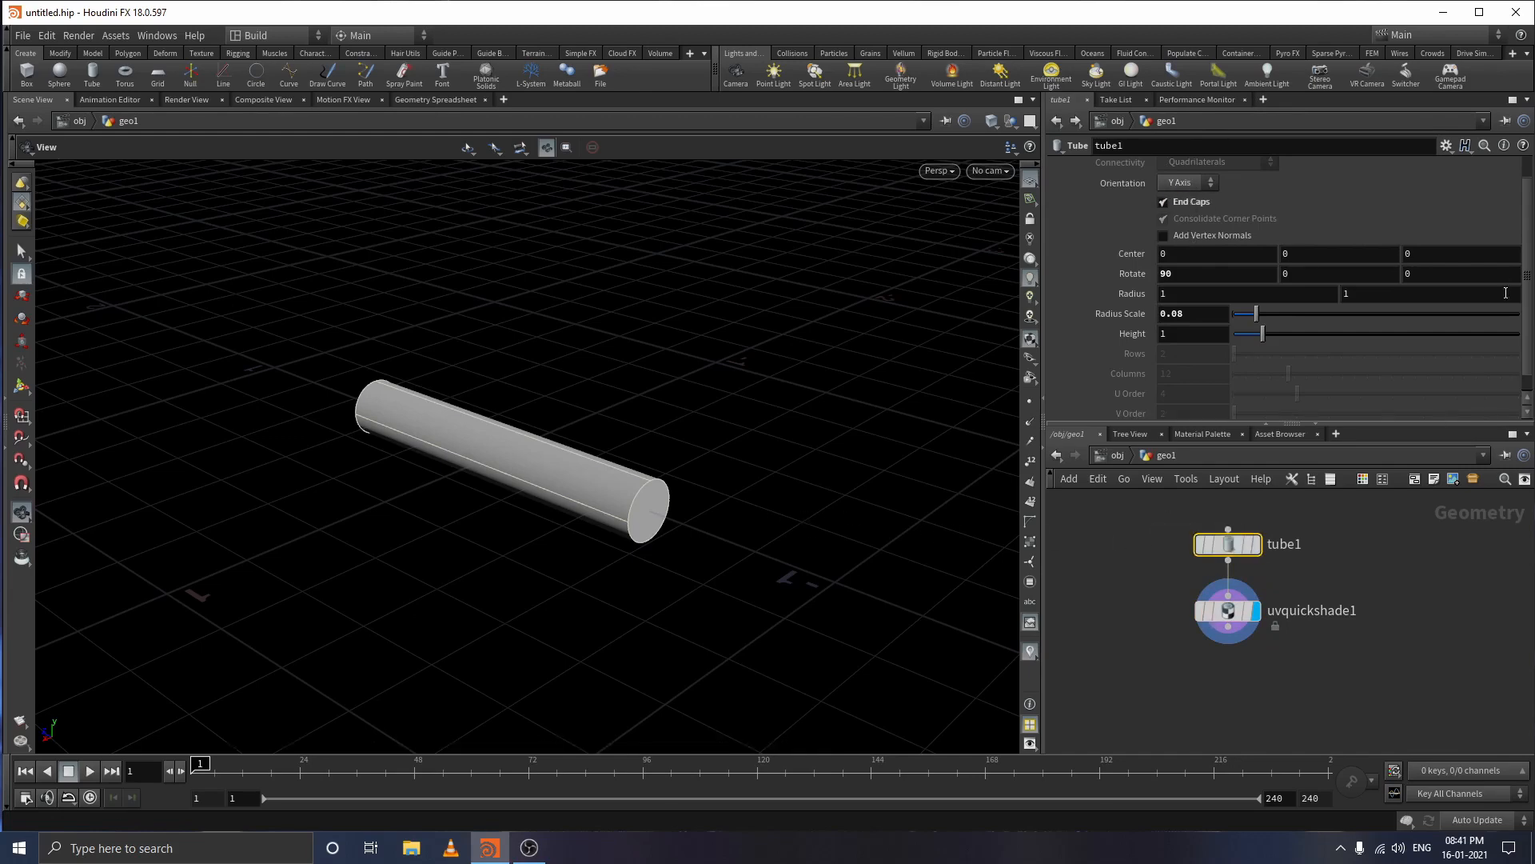
scroll(1504, 302, up, 1)
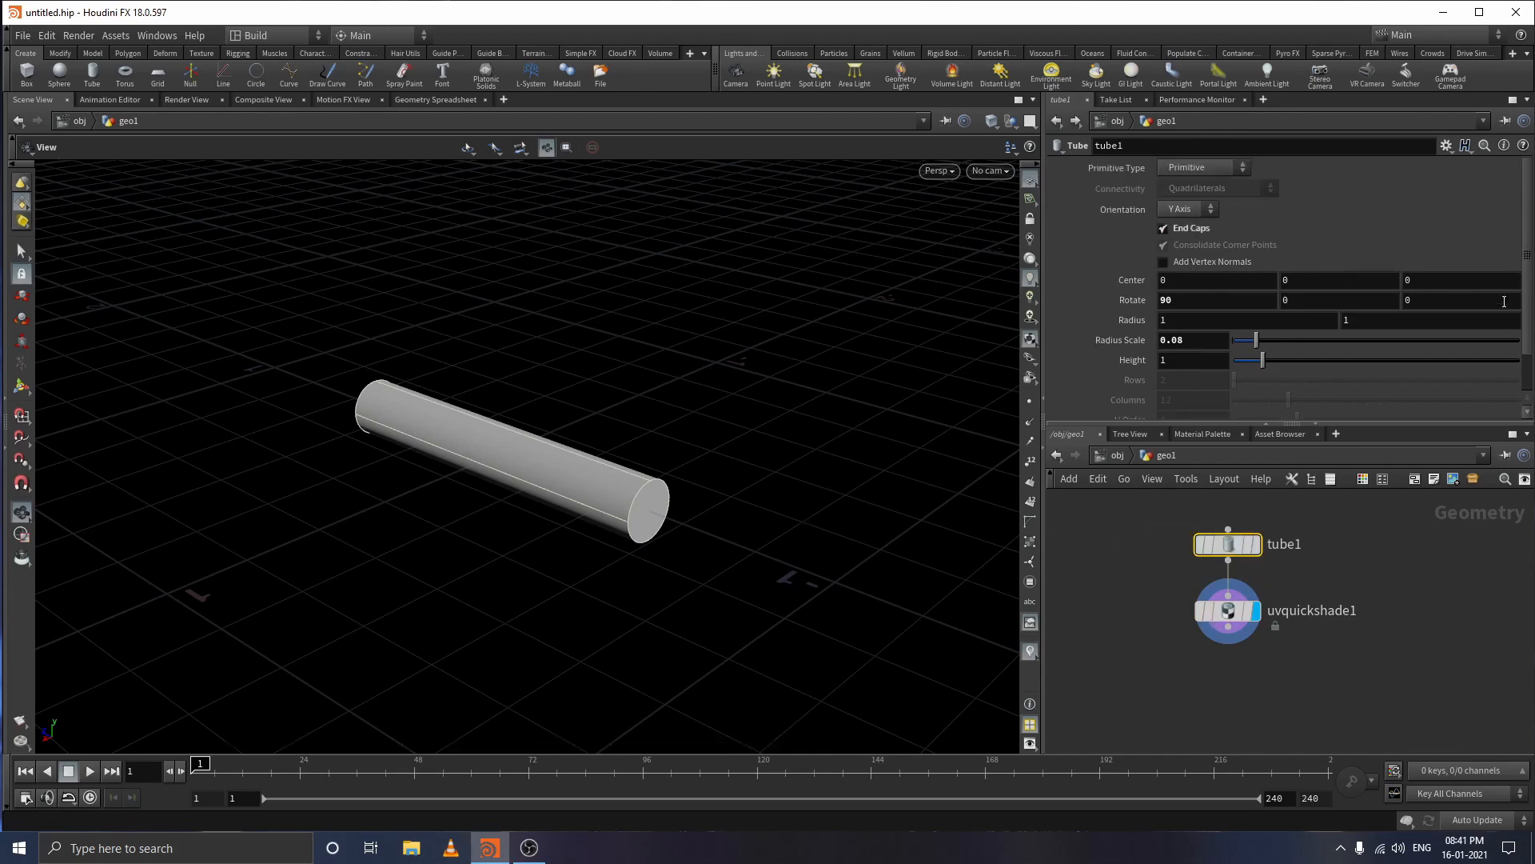
click(1211, 169)
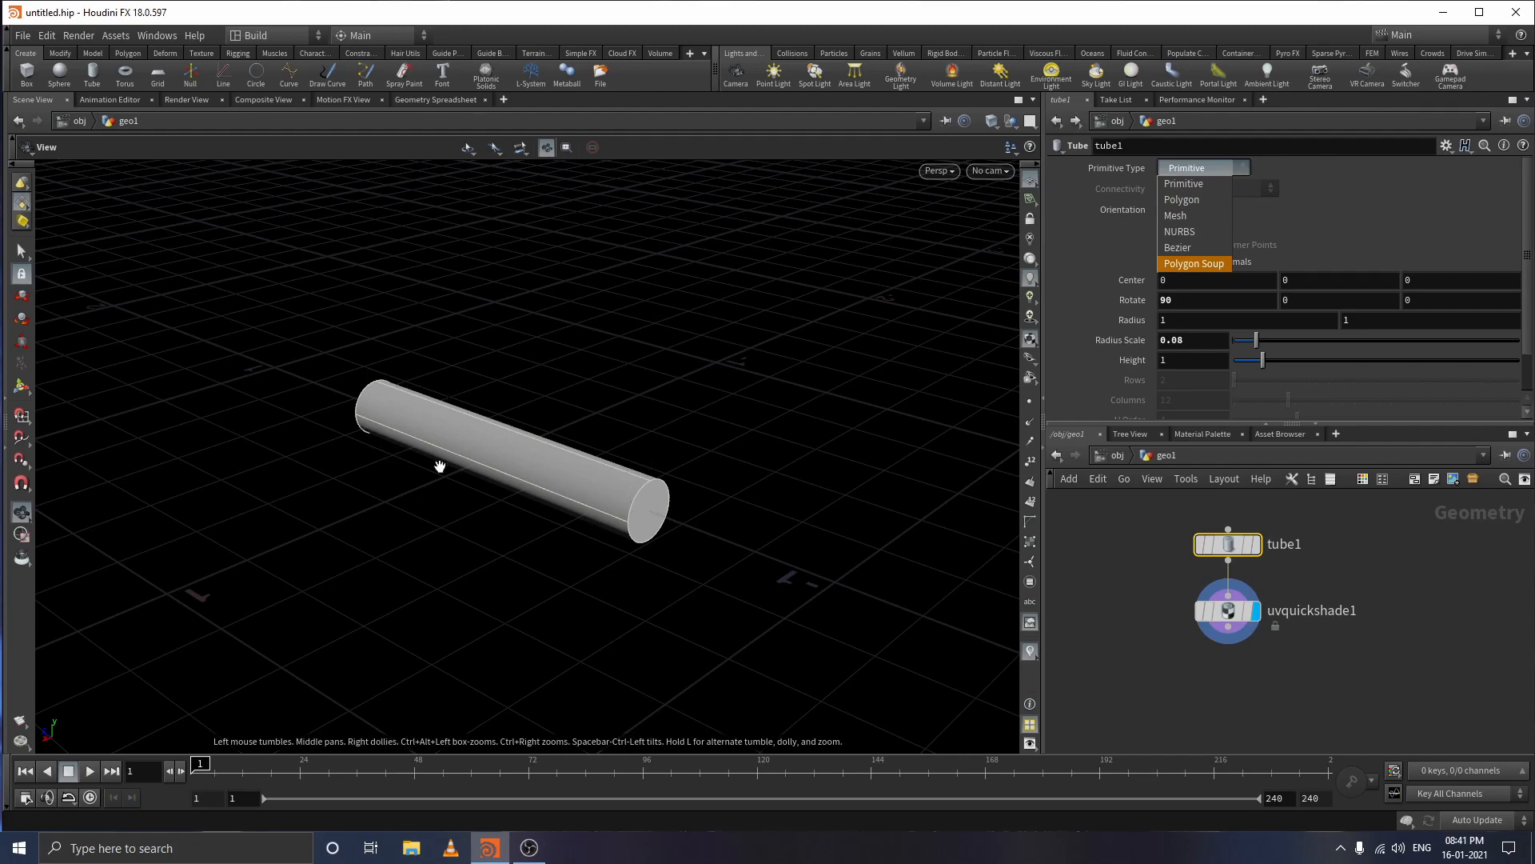
click(1206, 201)
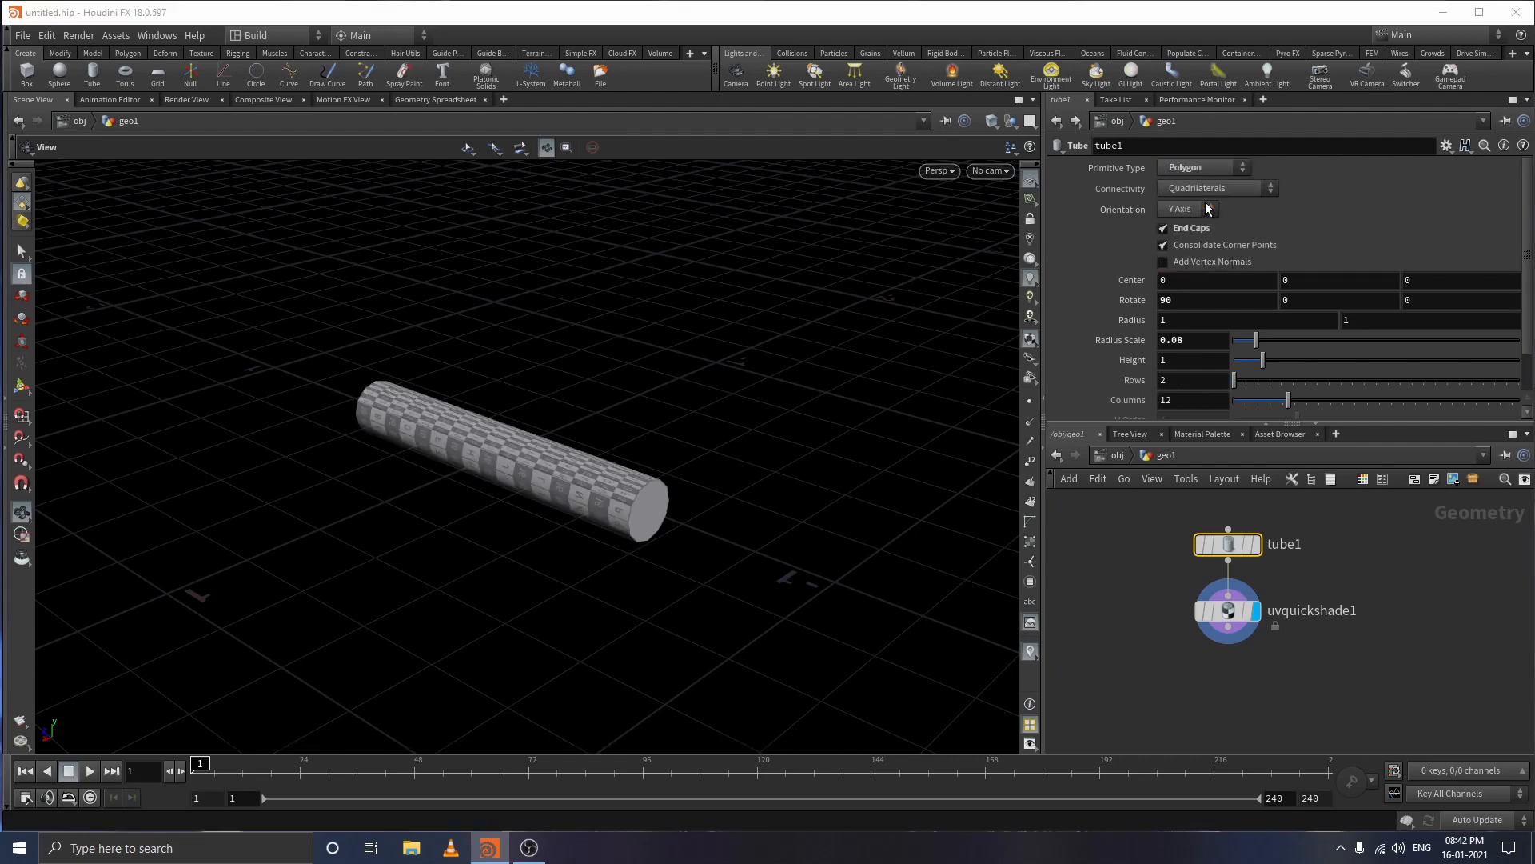
drag(564, 488, 696, 478)
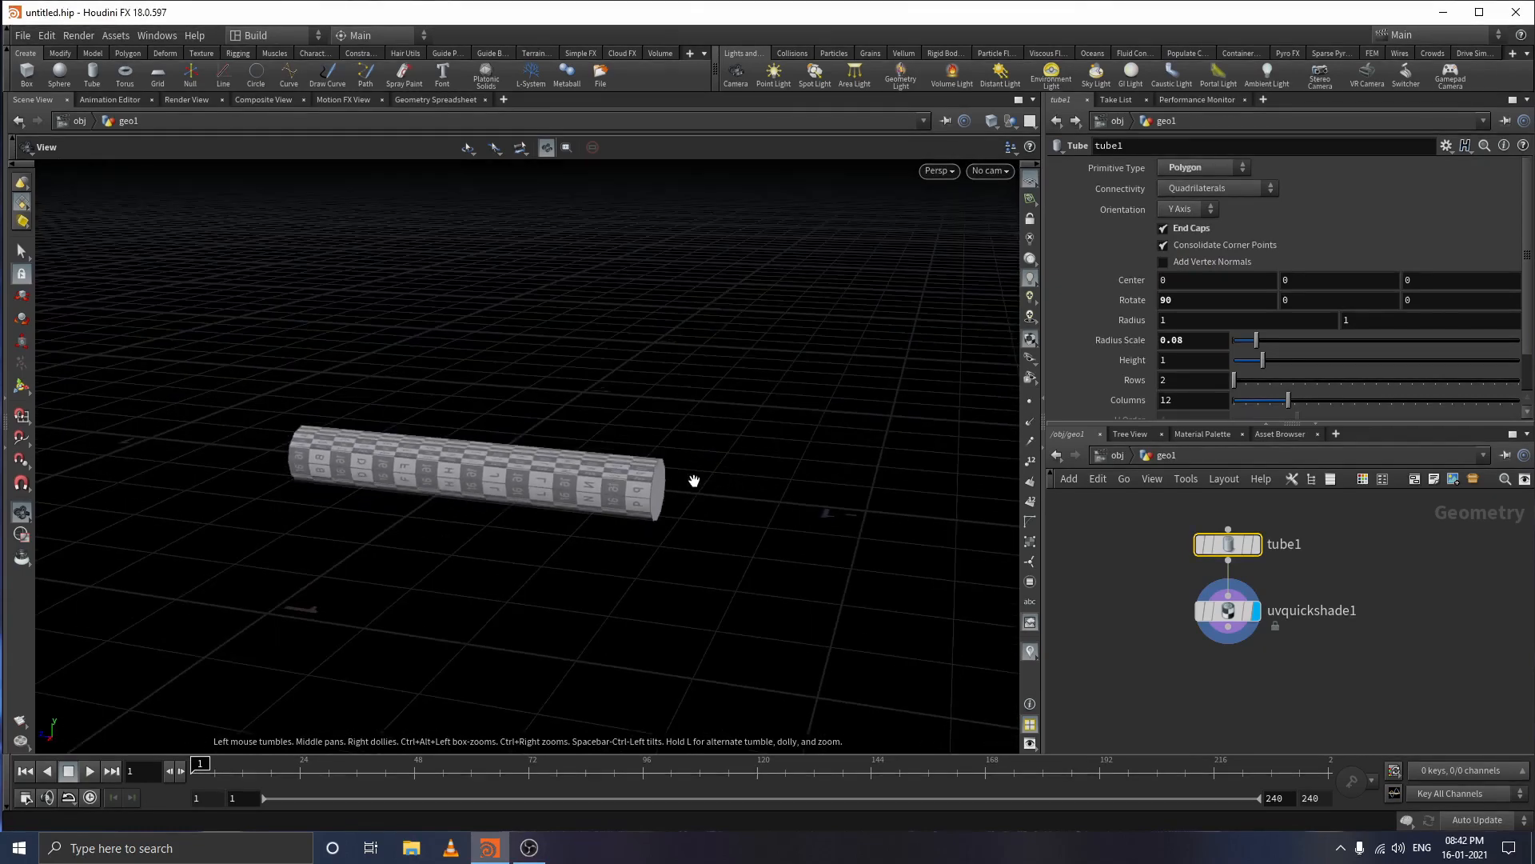
- Load cigarette tex.jpg from the INPUT folder as the texture map of uvquickshade1
click(1231, 612)
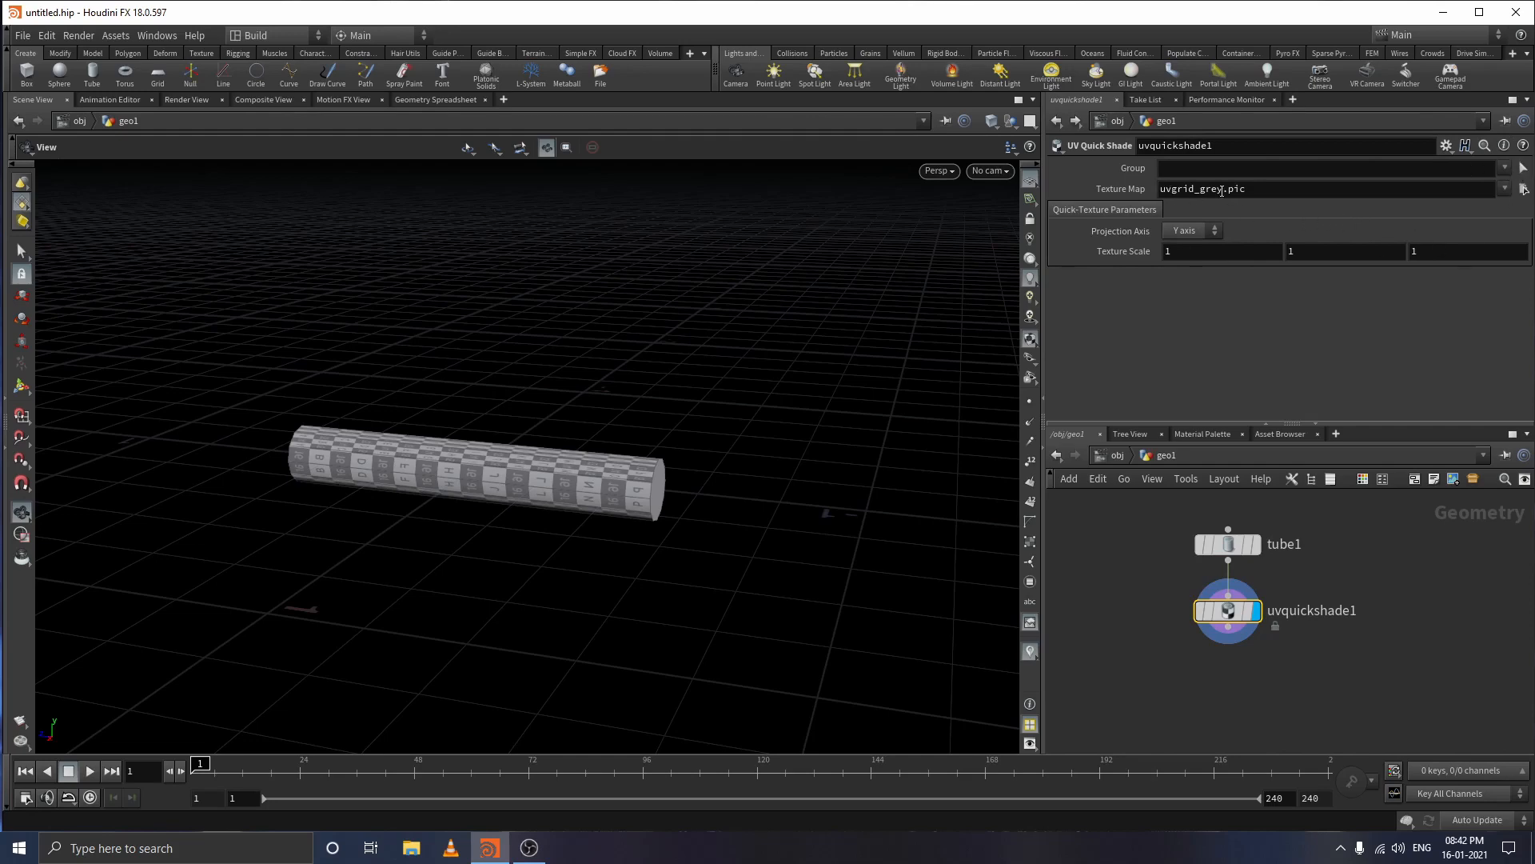
click(1523, 189)
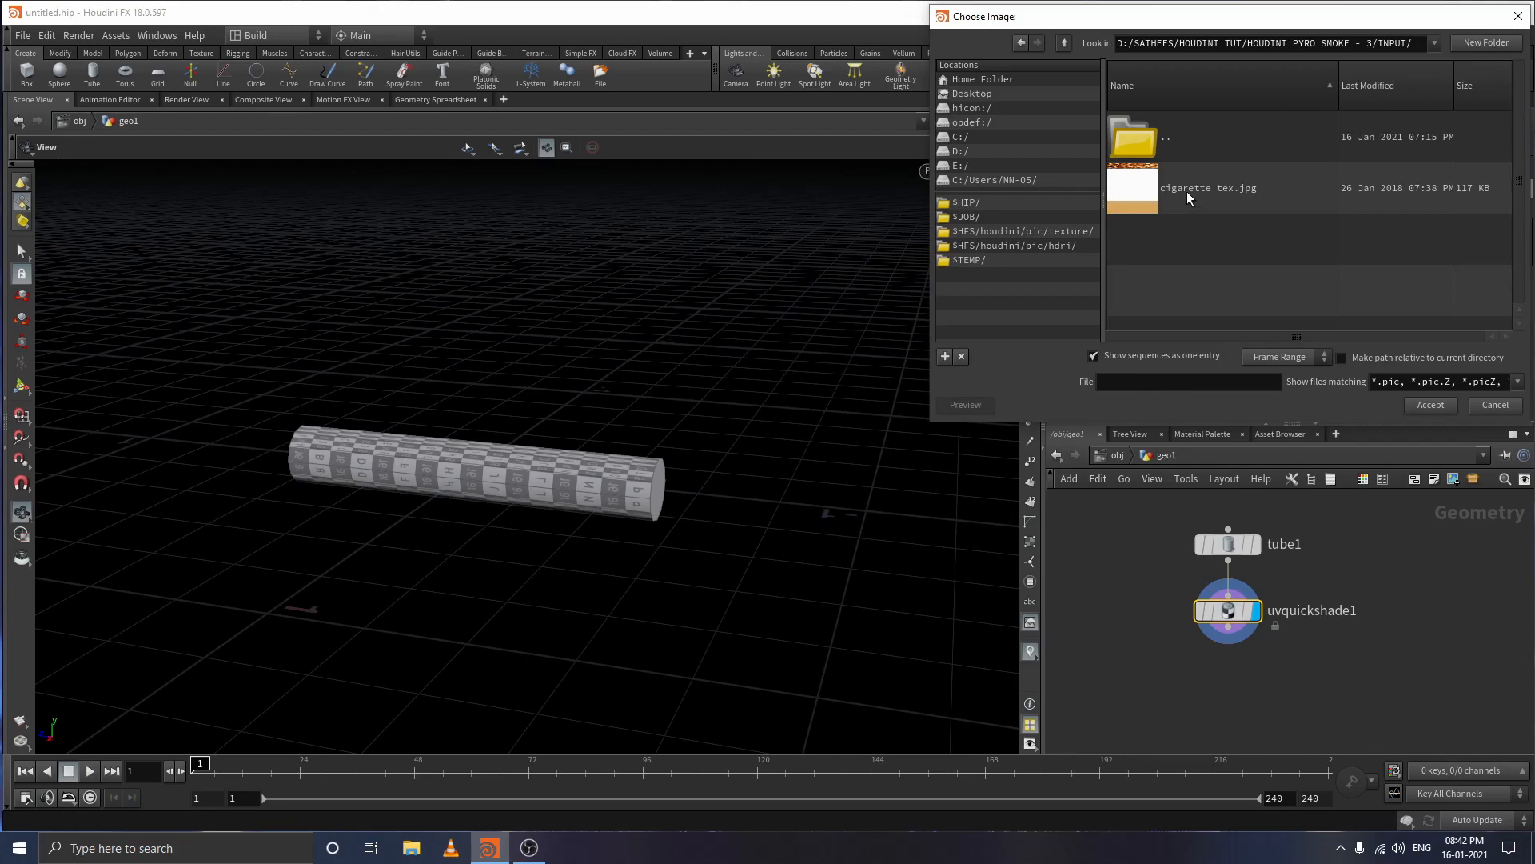
click(1186, 190)
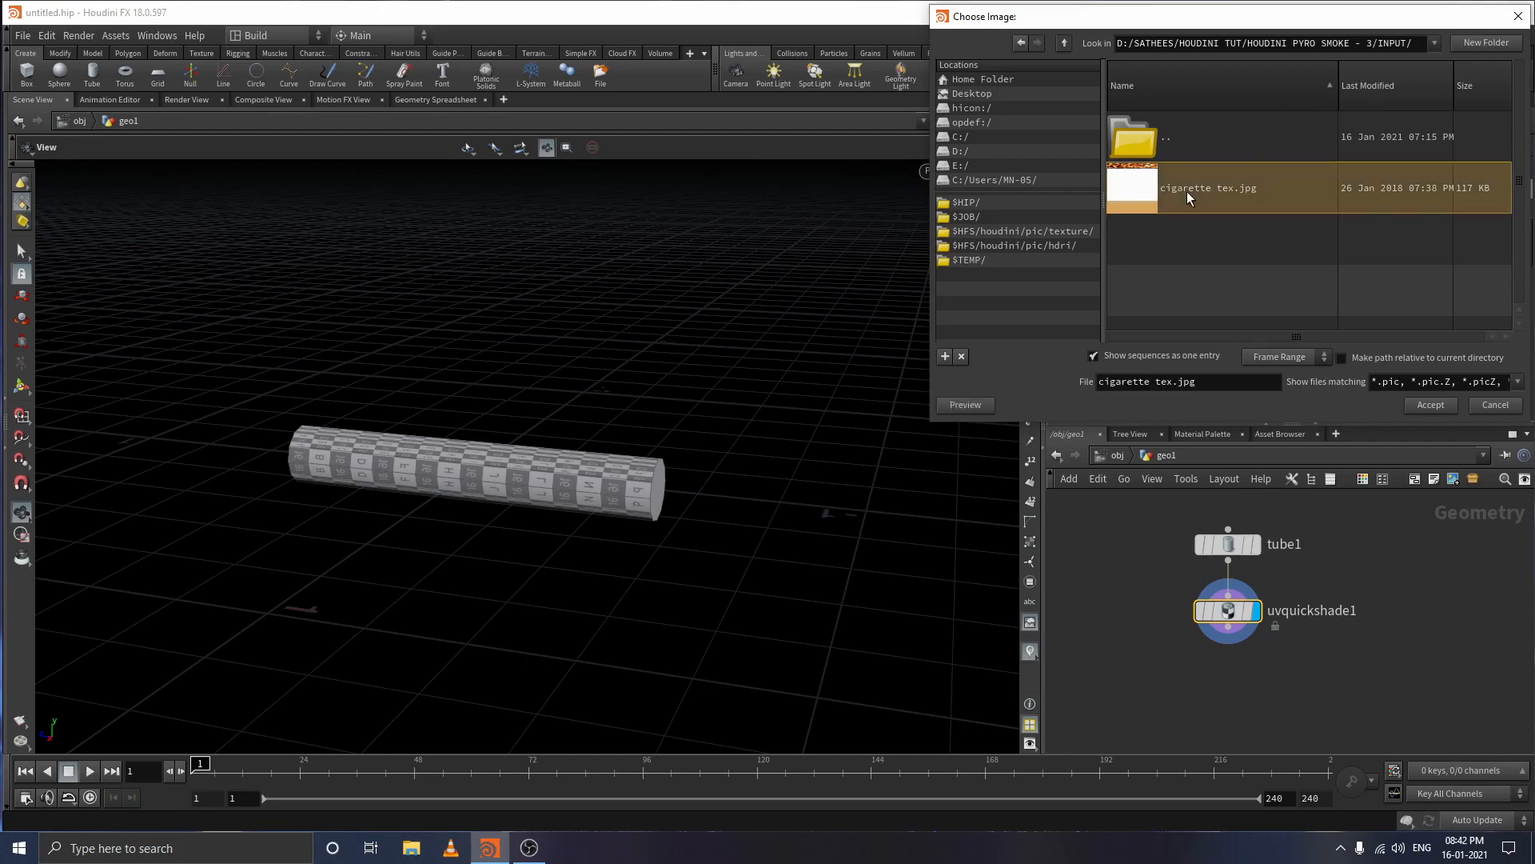
click(1429, 404)
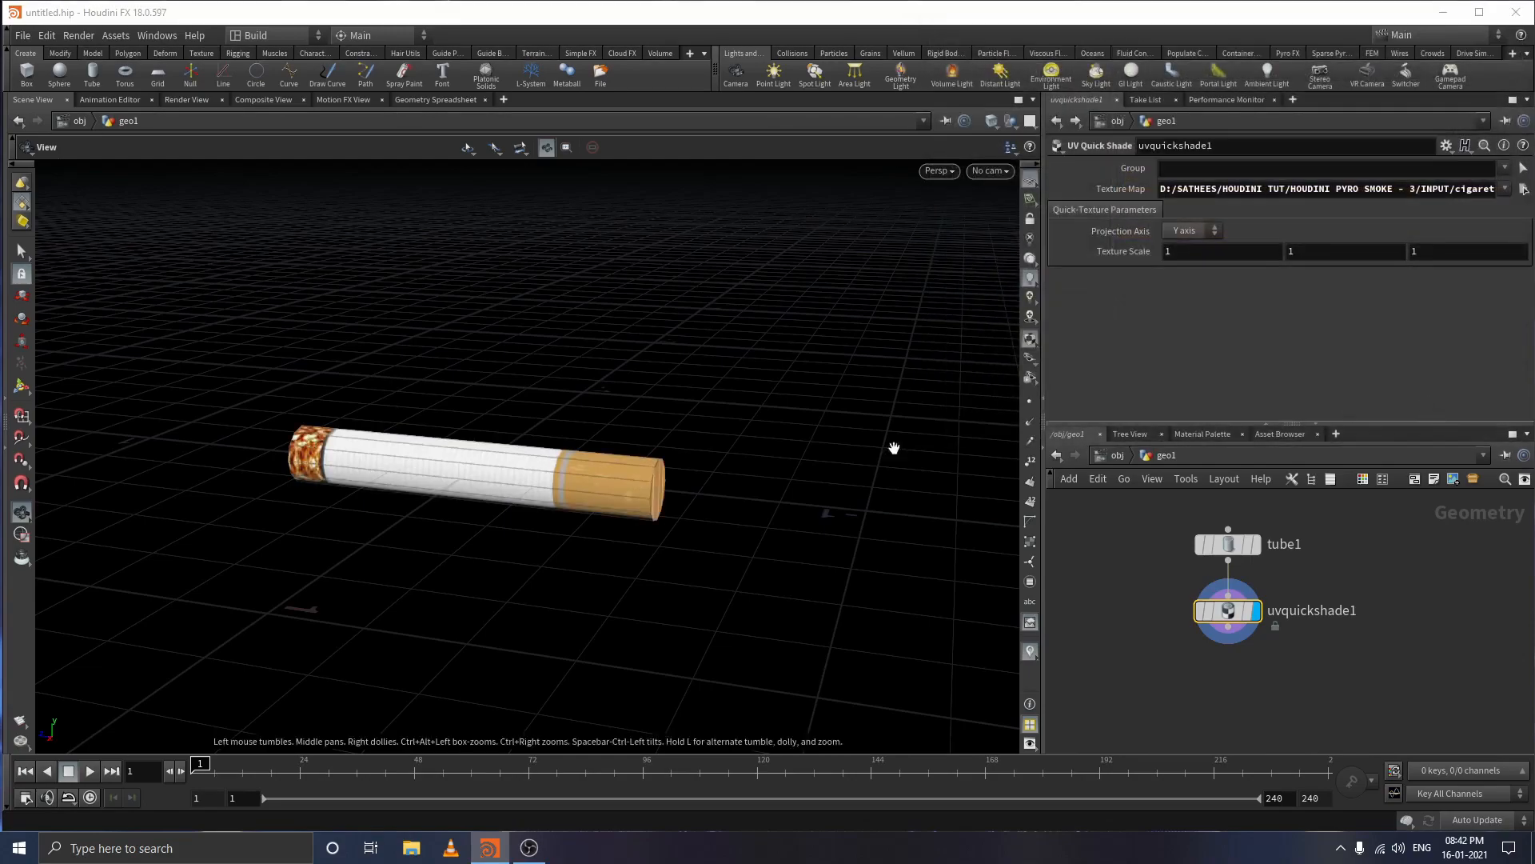
drag(407, 523, 924, 503)
drag(703, 393, 713, 572)
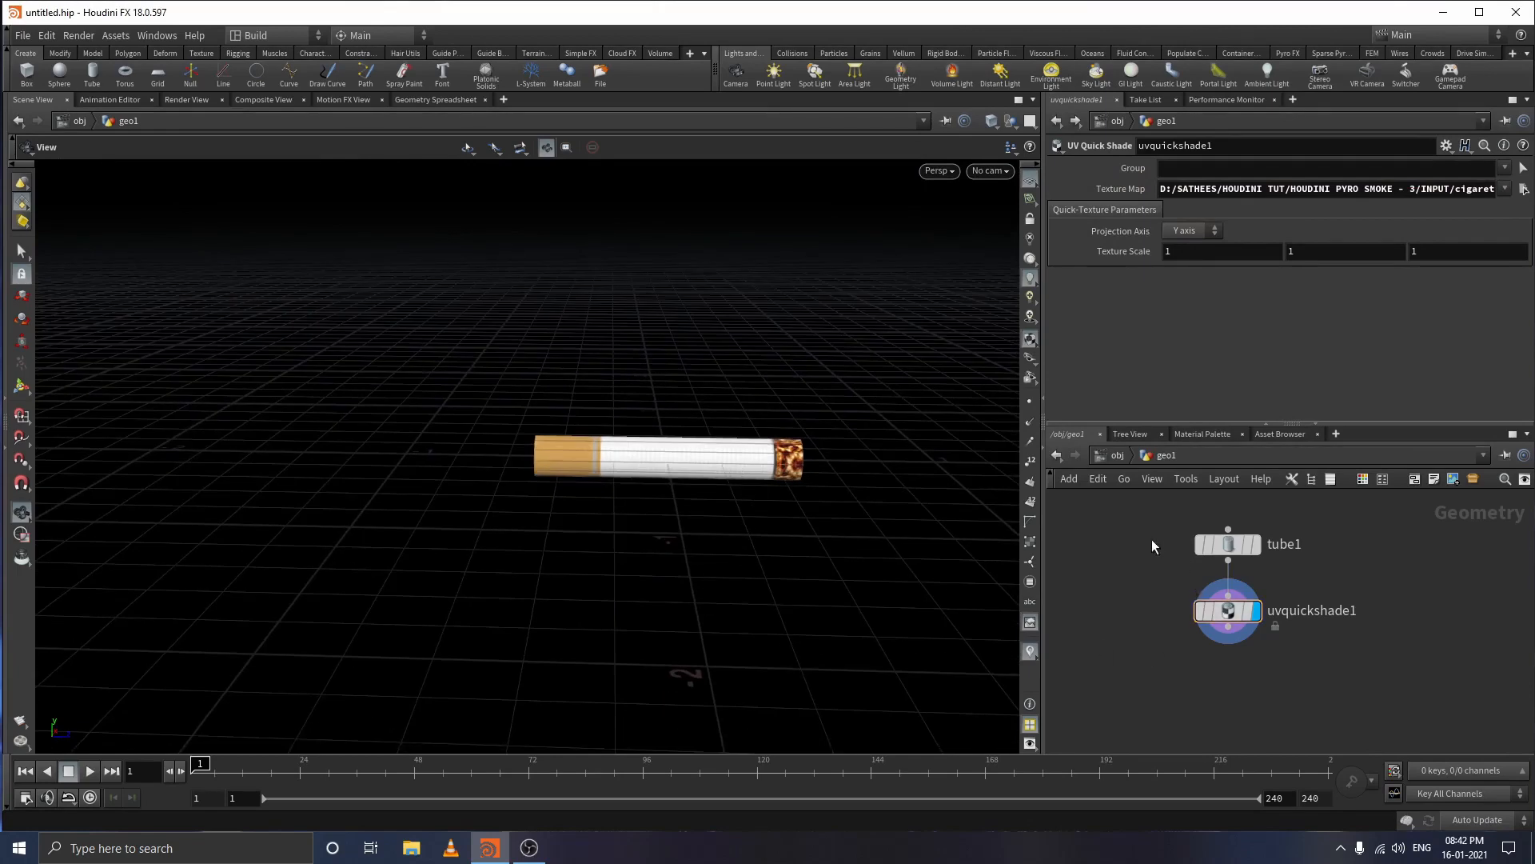
- Set the rows of tube1 to 12 and its height to 1.24
click(1246, 546)
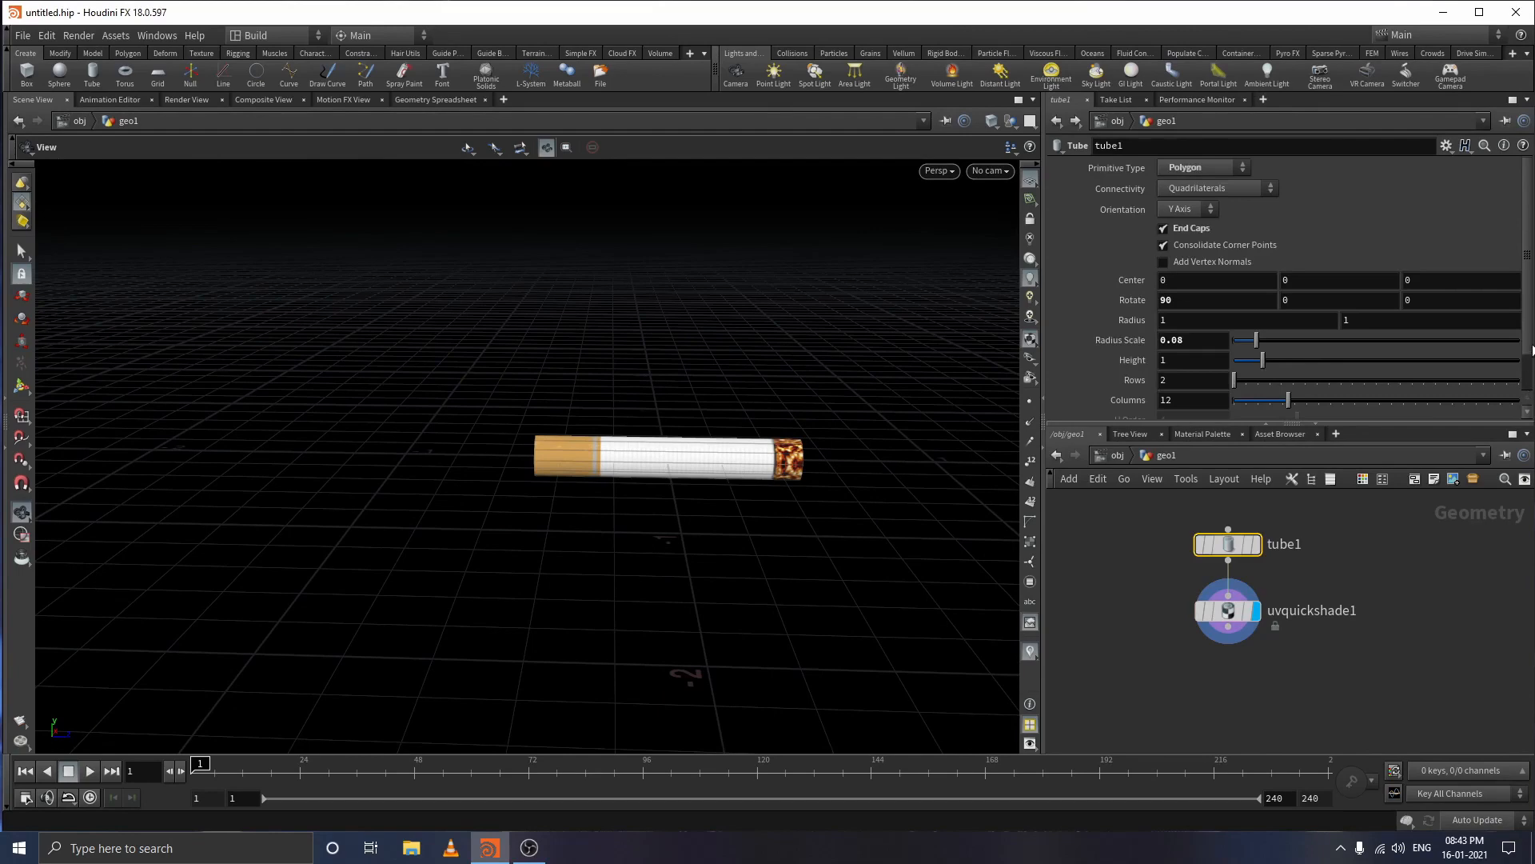
scroll(1503, 352, down, 2)
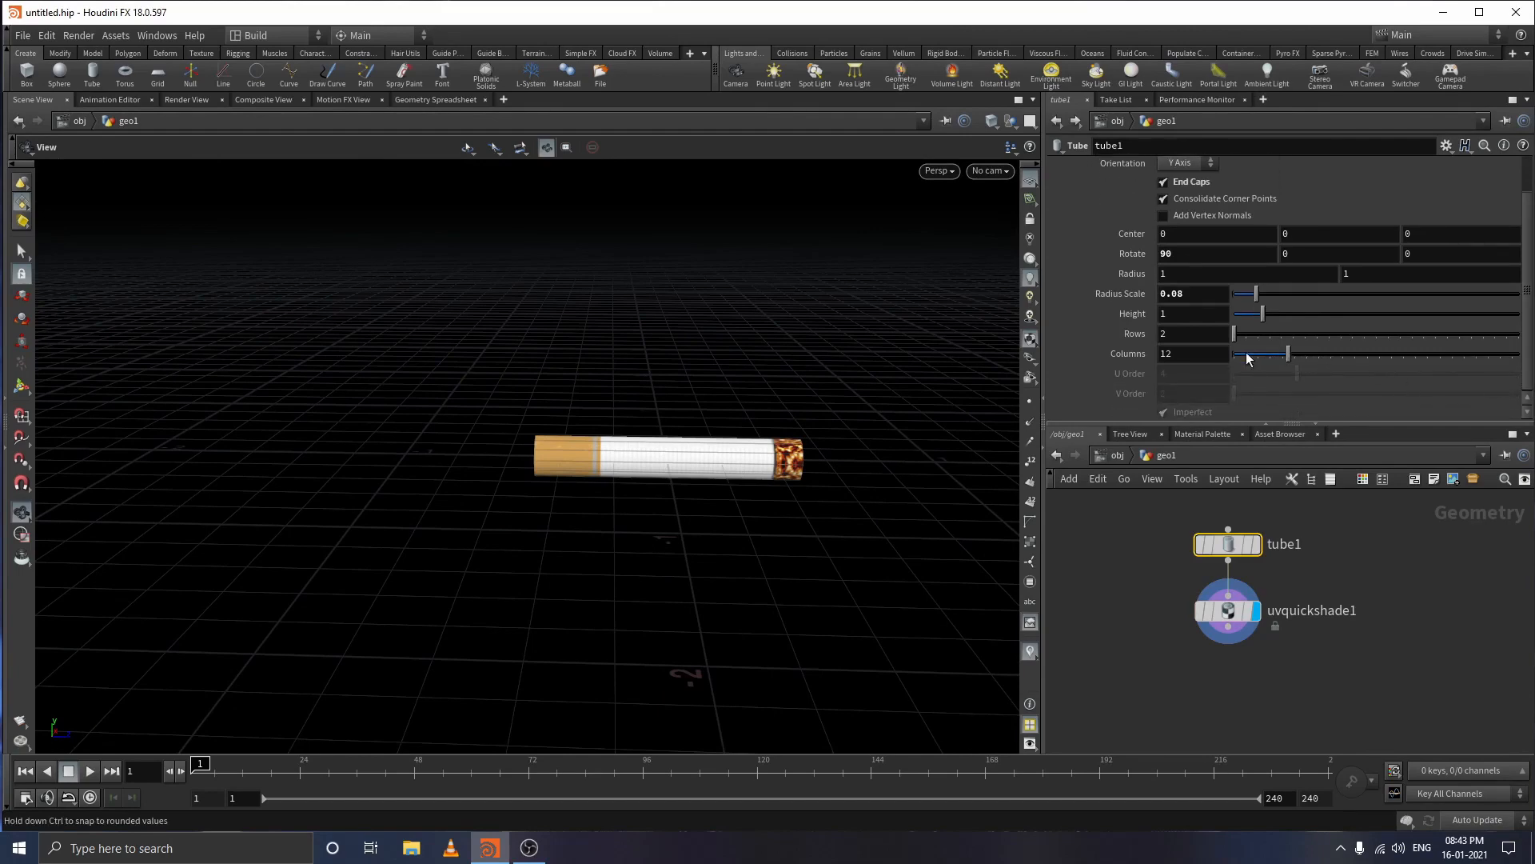
drag(1236, 336, 1269, 323)
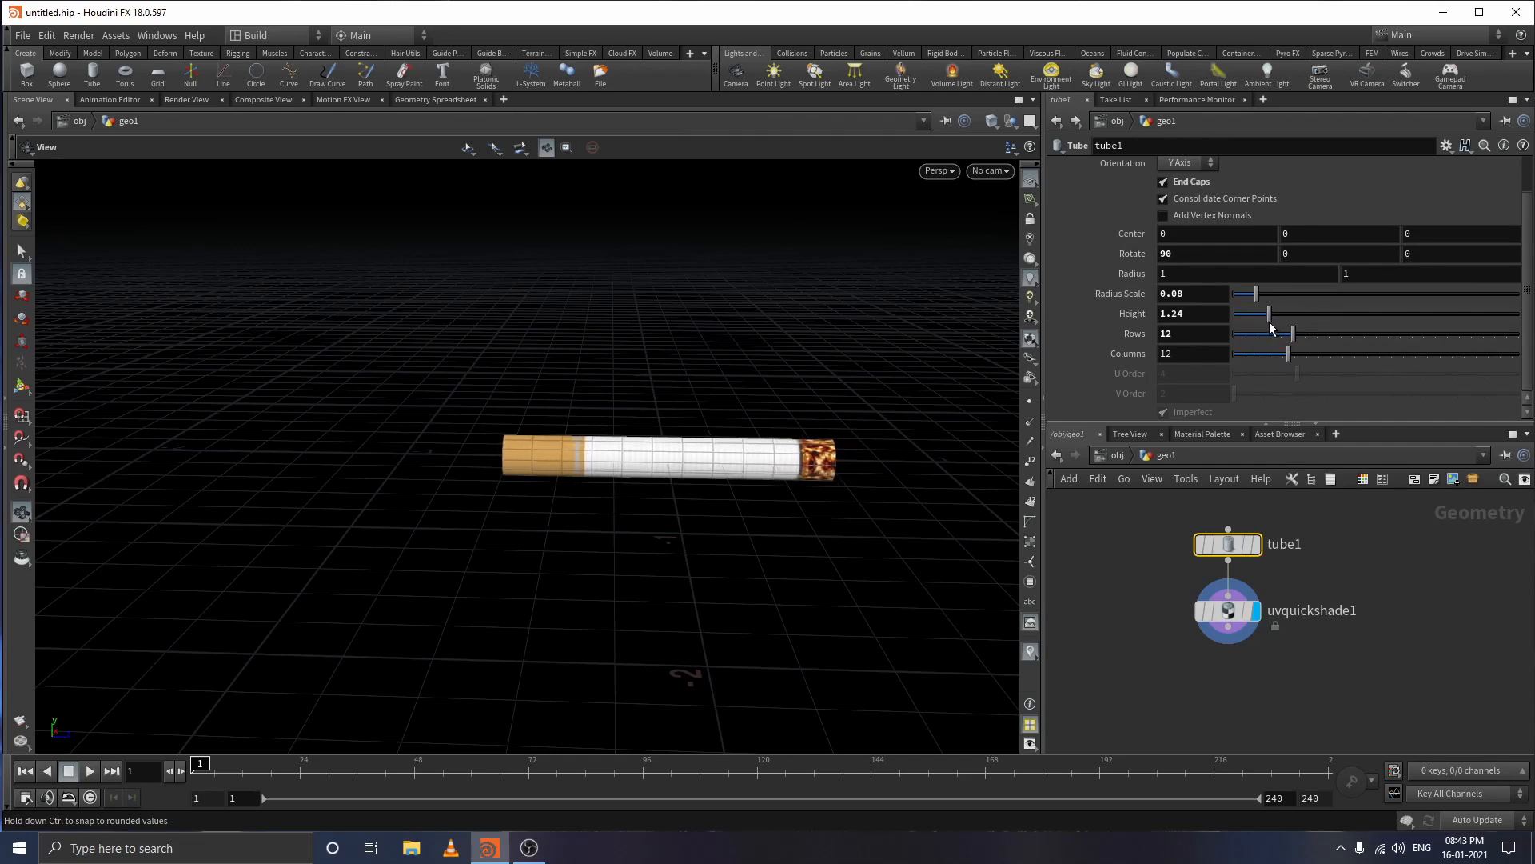
drag(521, 549, 448, 565)
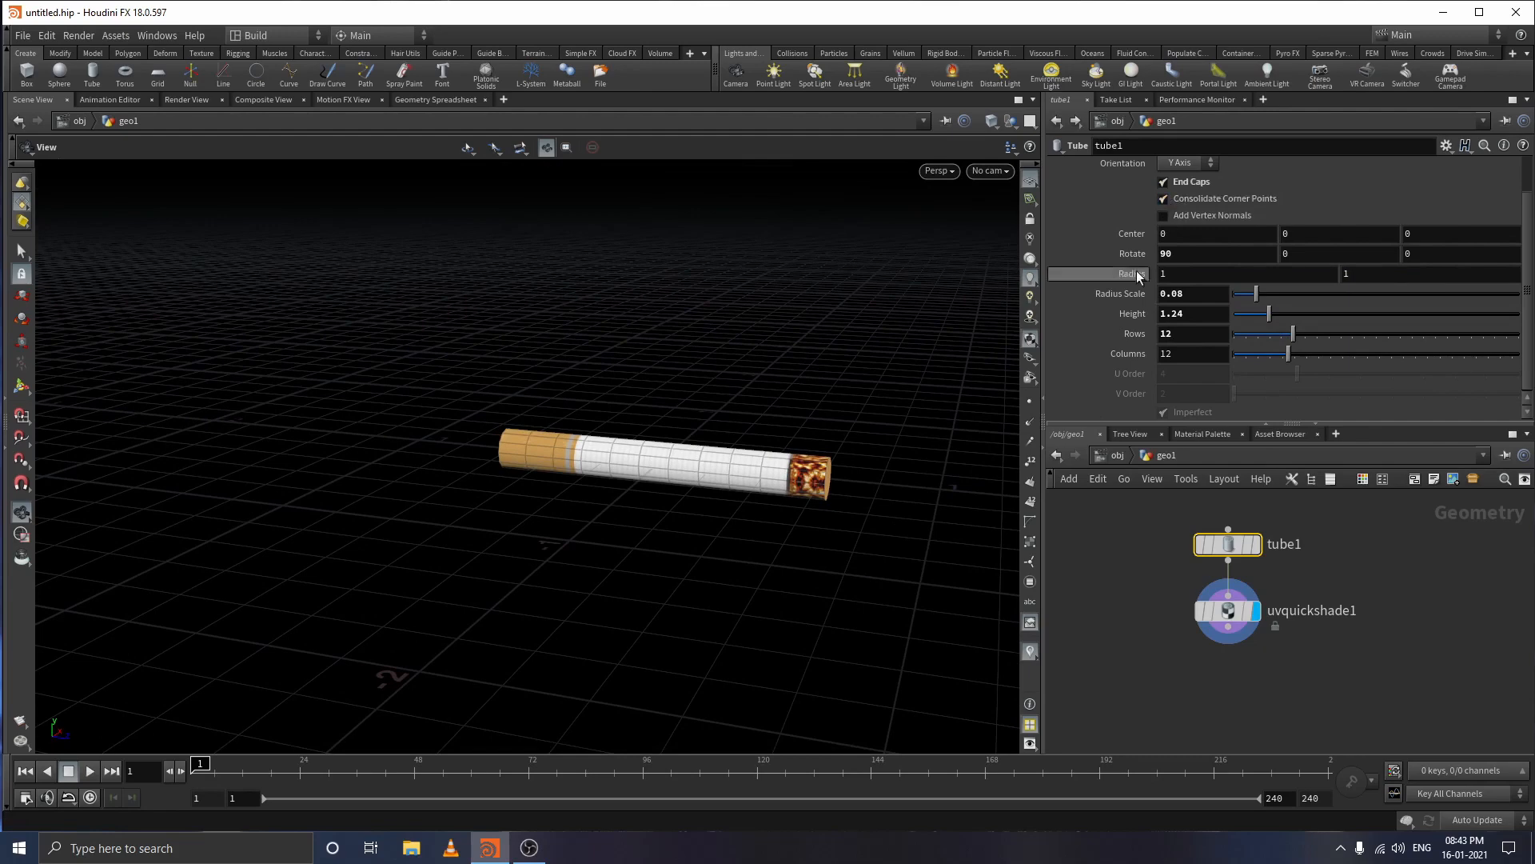
- Add a UV Unwrap node below uvquickshade1, wire the shade node's output into its first input and display its result
drag(1139, 593, 1347, 665)
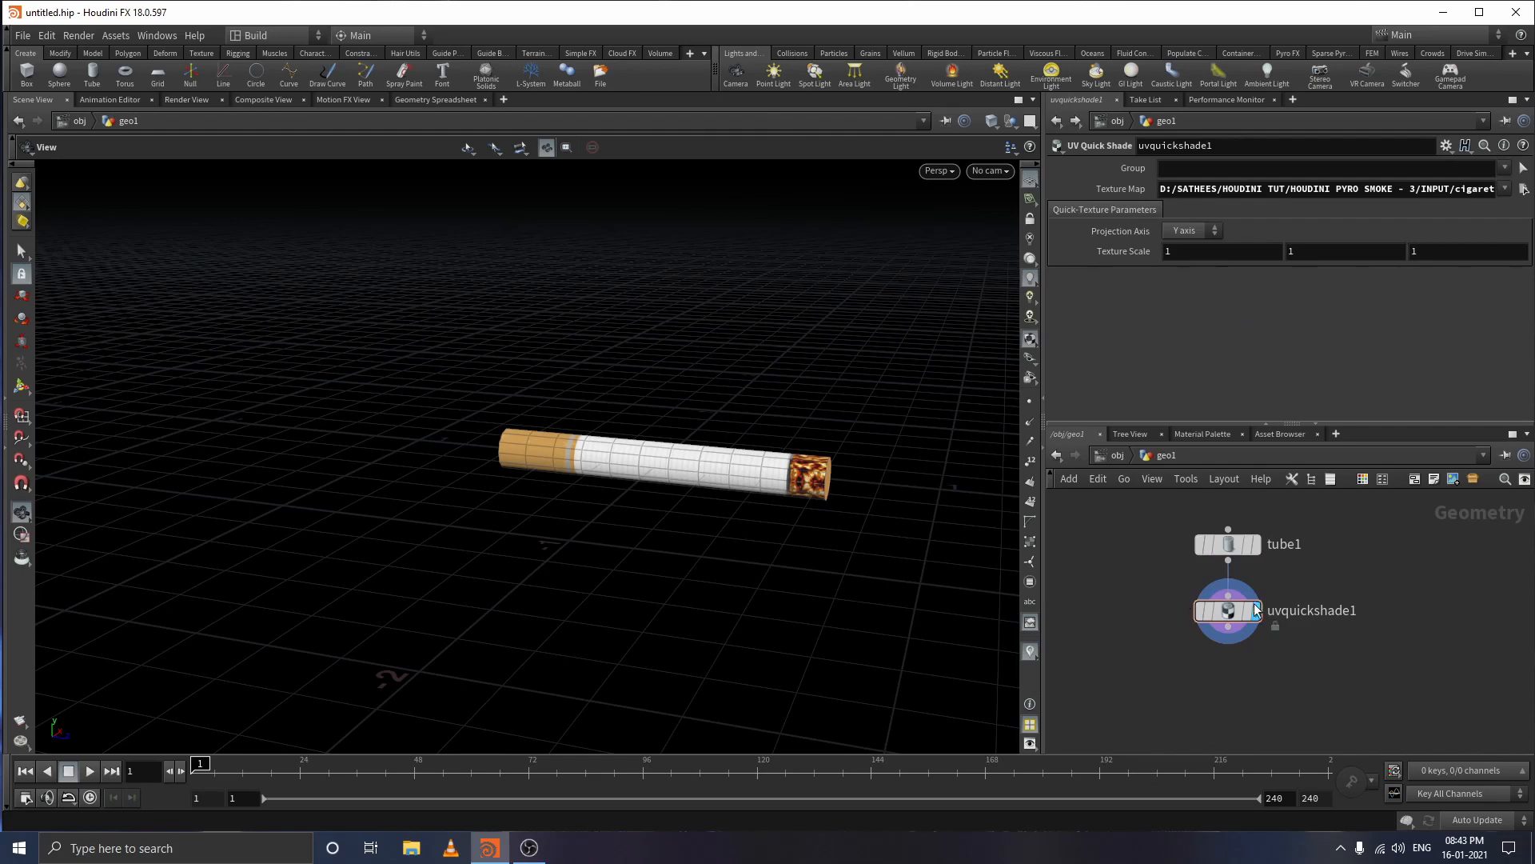
drag(665, 527, 631, 448)
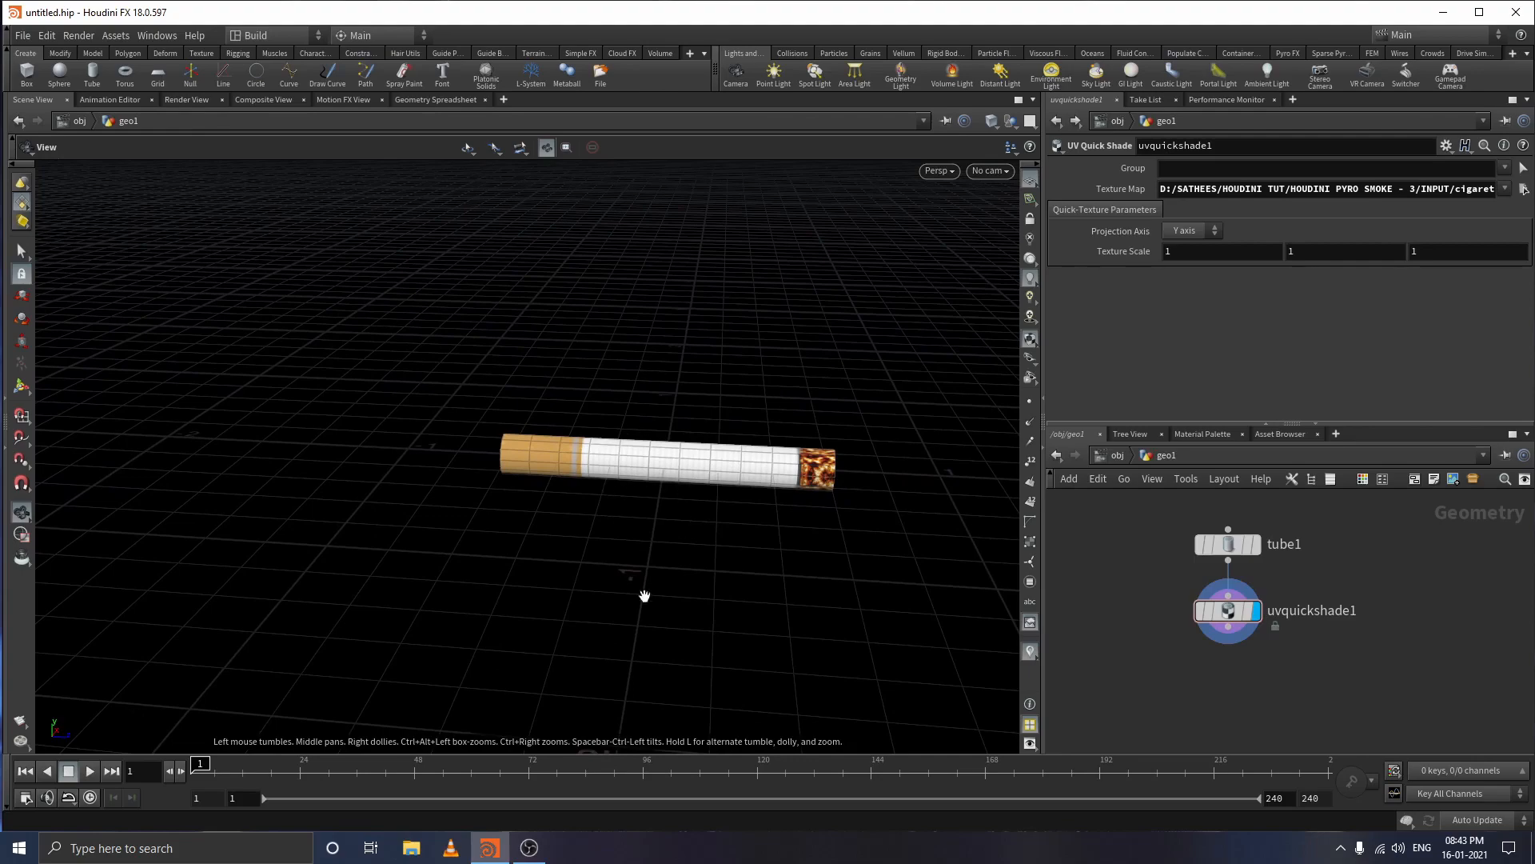
drag(645, 538, 688, 469)
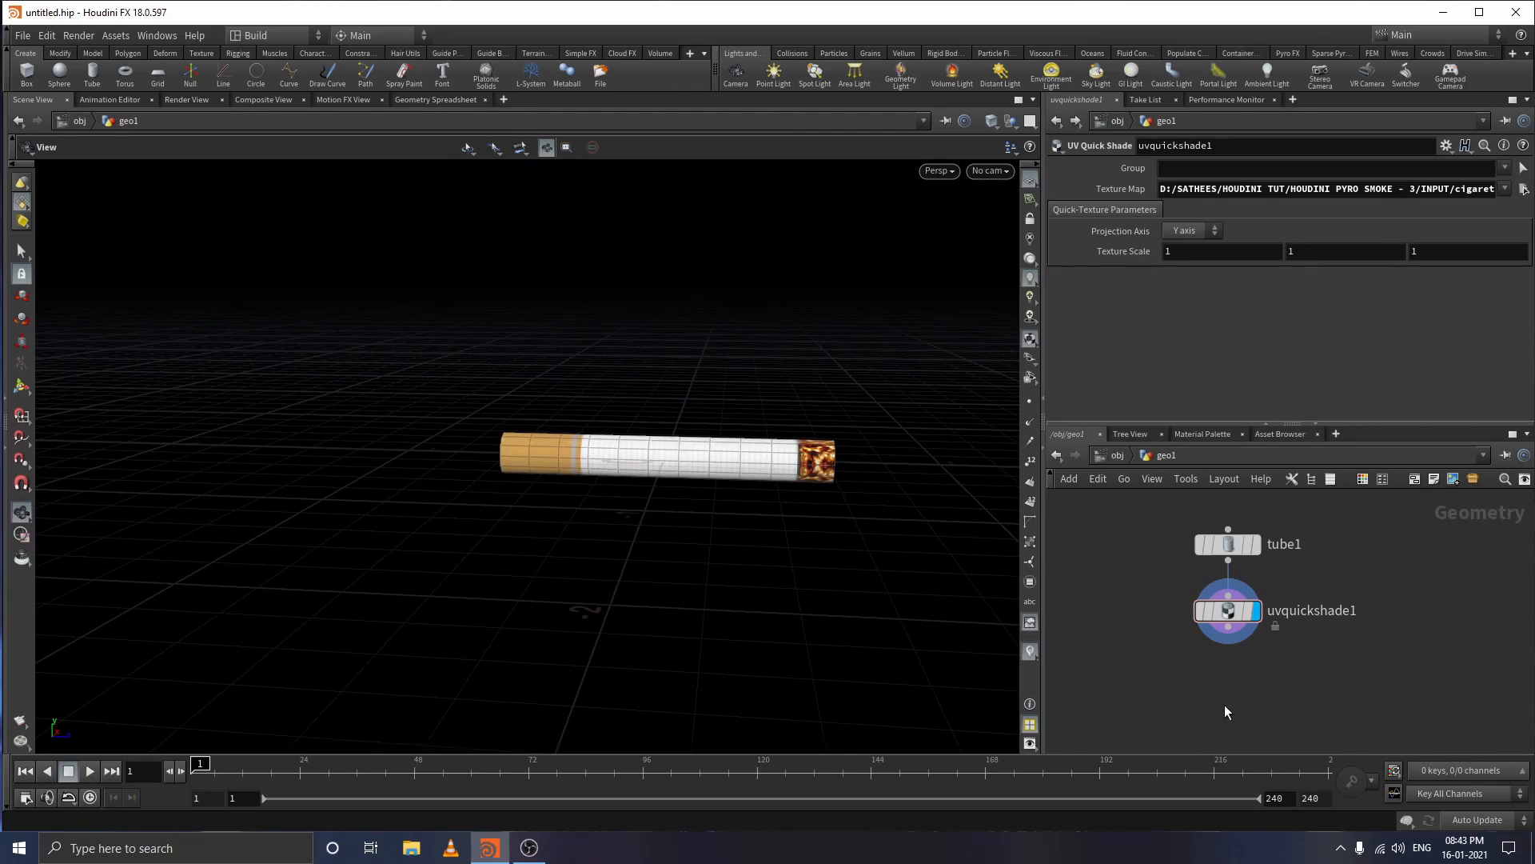
key(Tab)
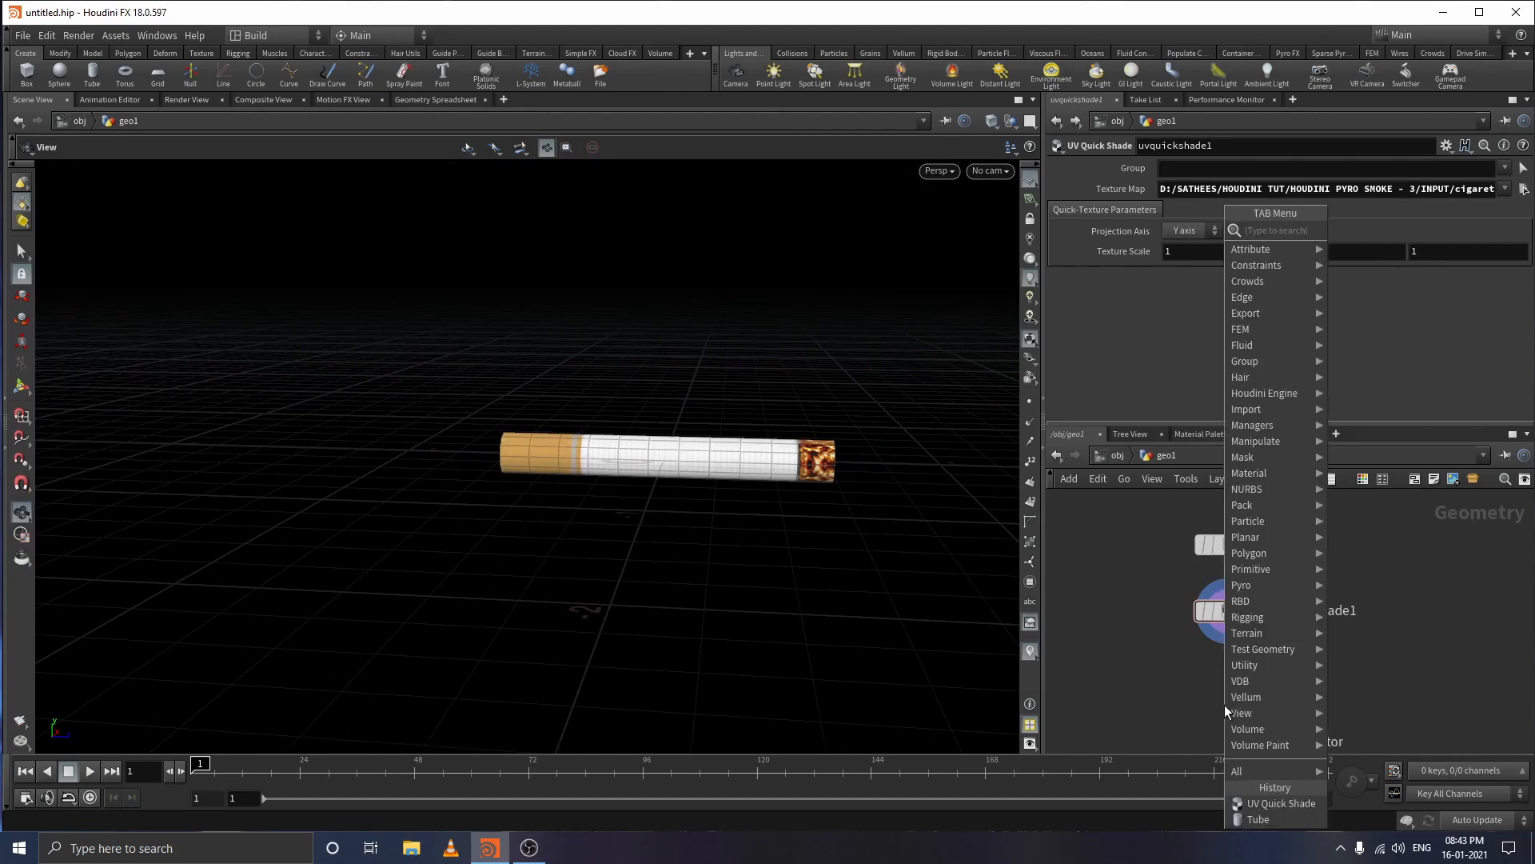
text(u)
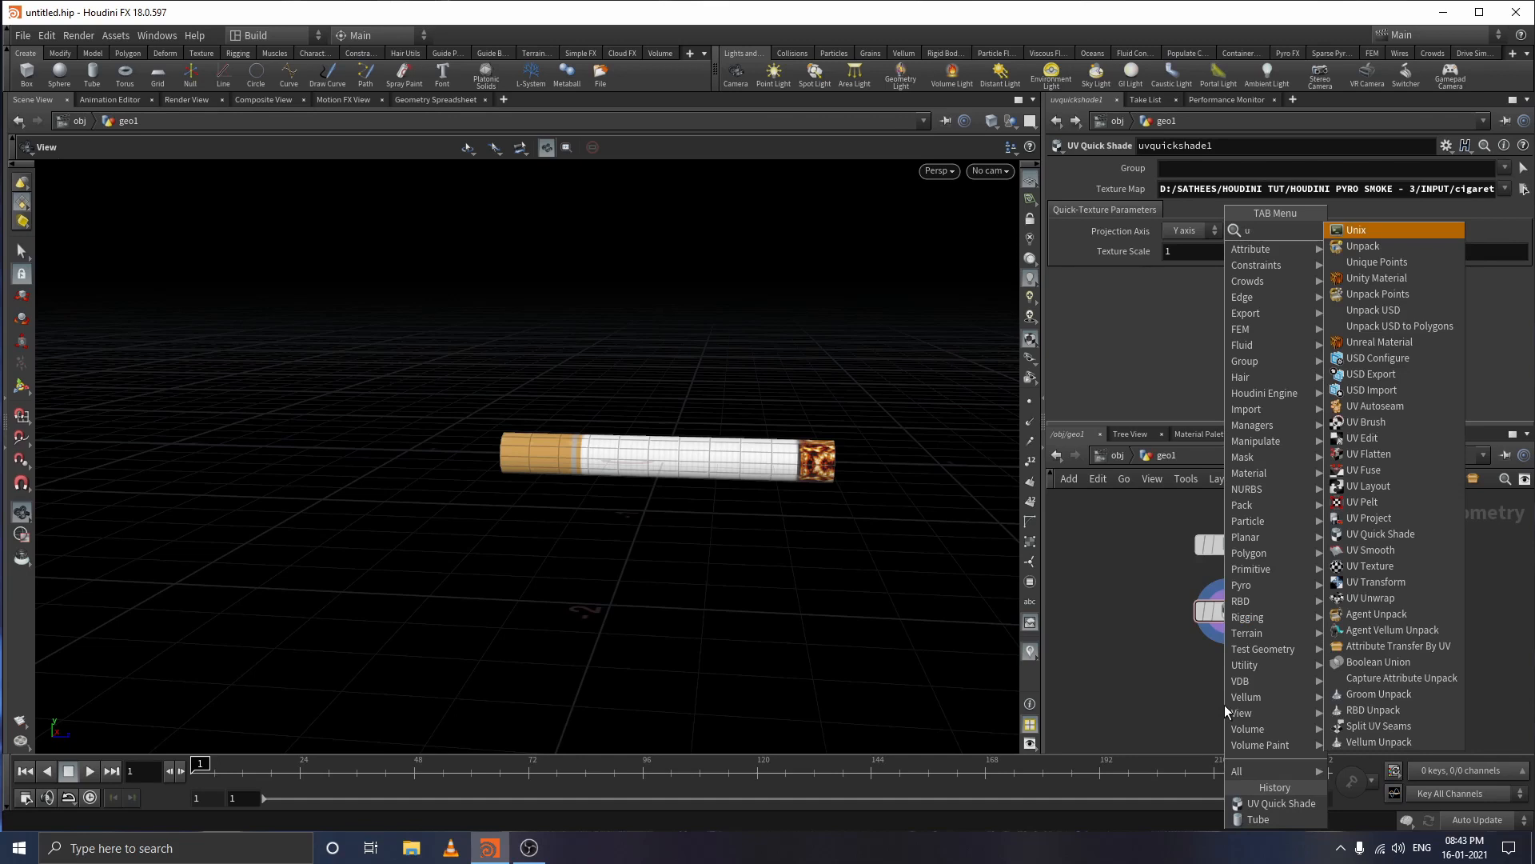
text(vu)
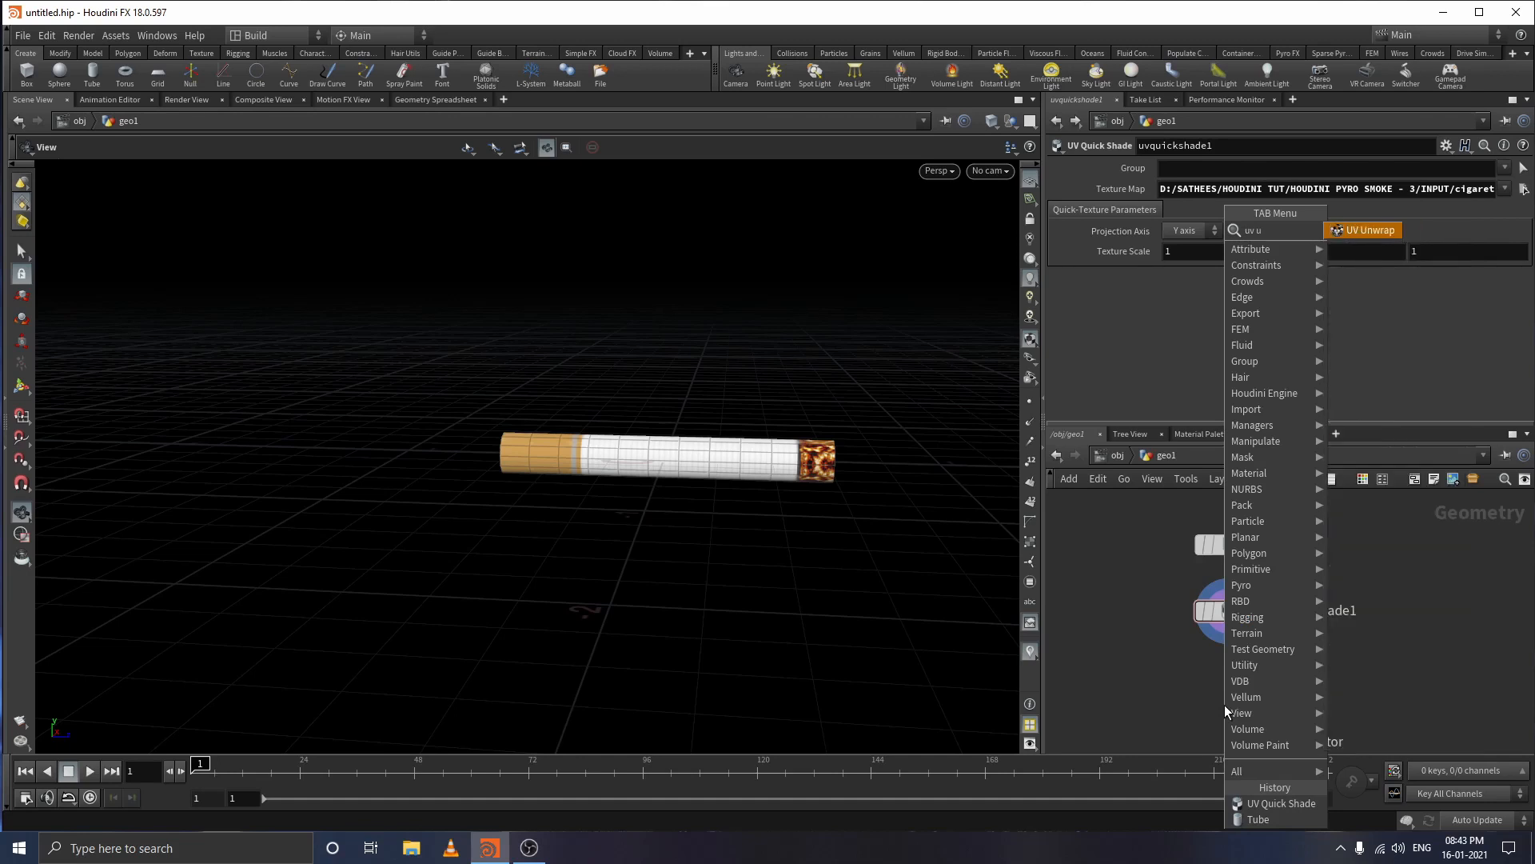
click(1380, 231)
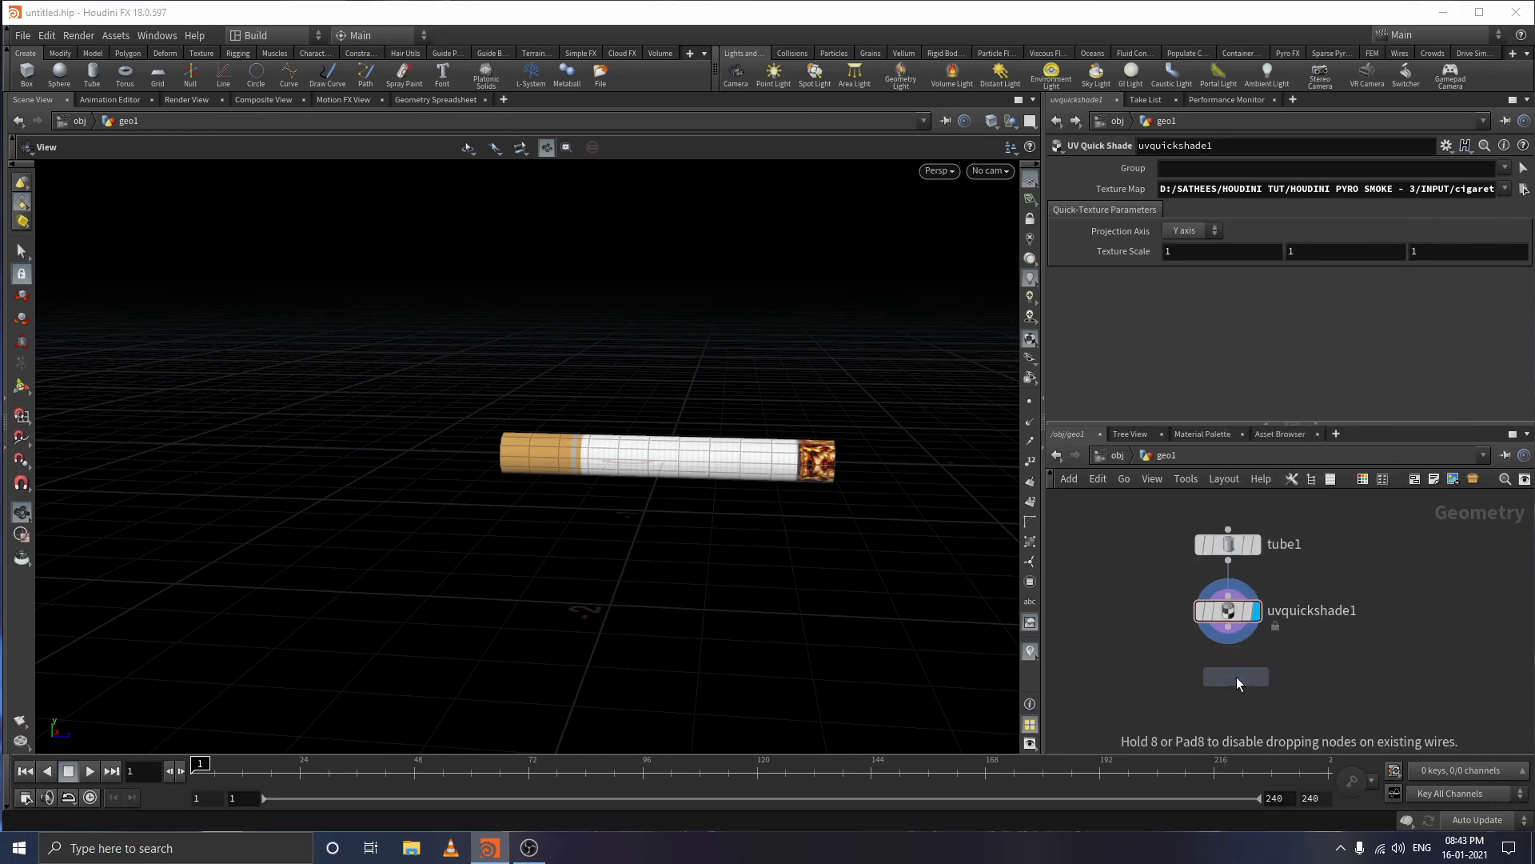
click(1236, 677)
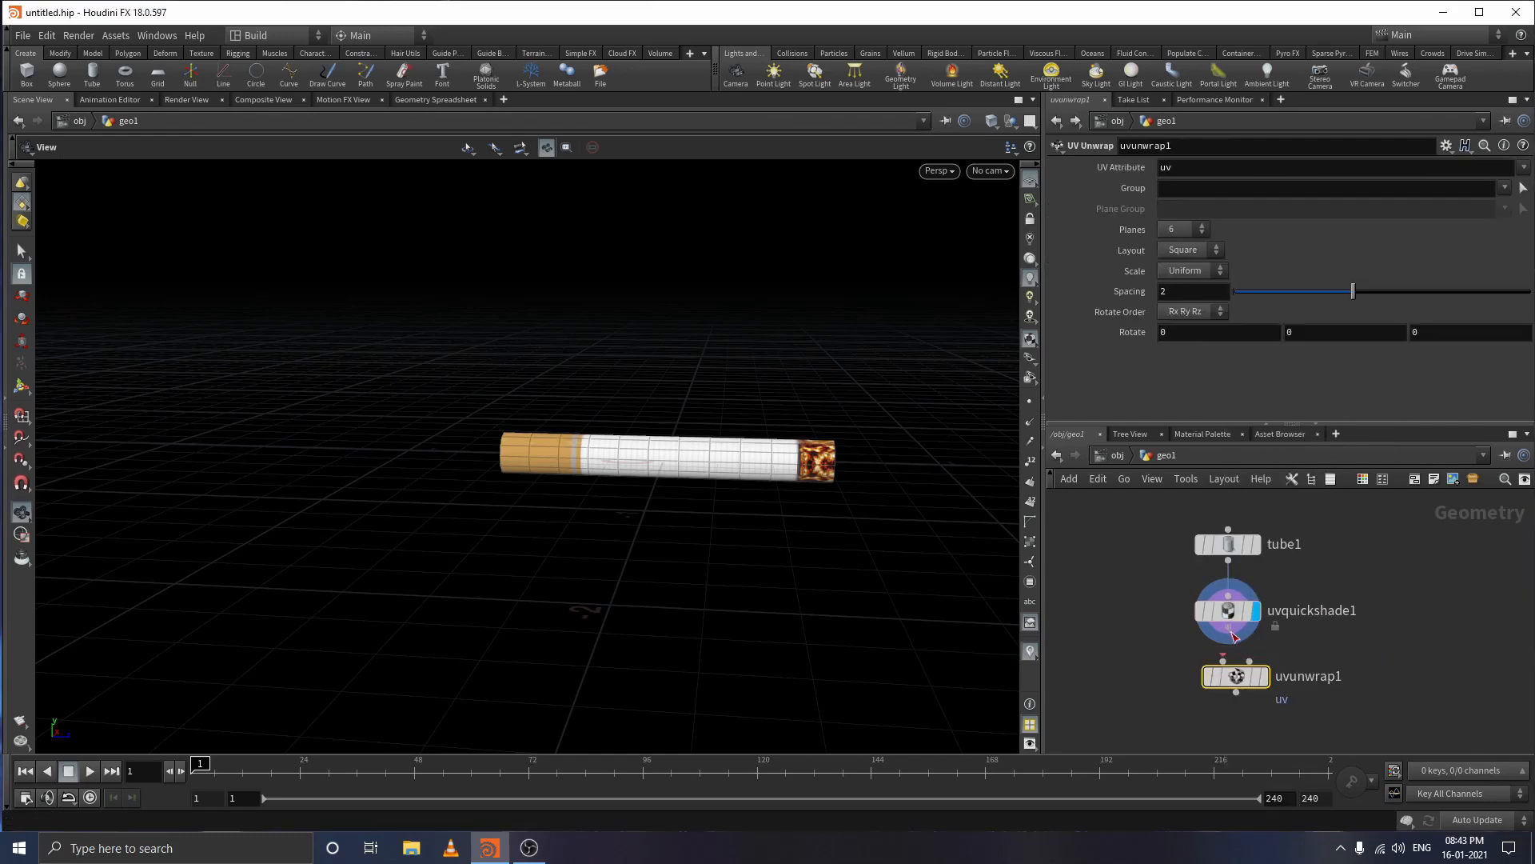
drag(1234, 636, 1235, 662)
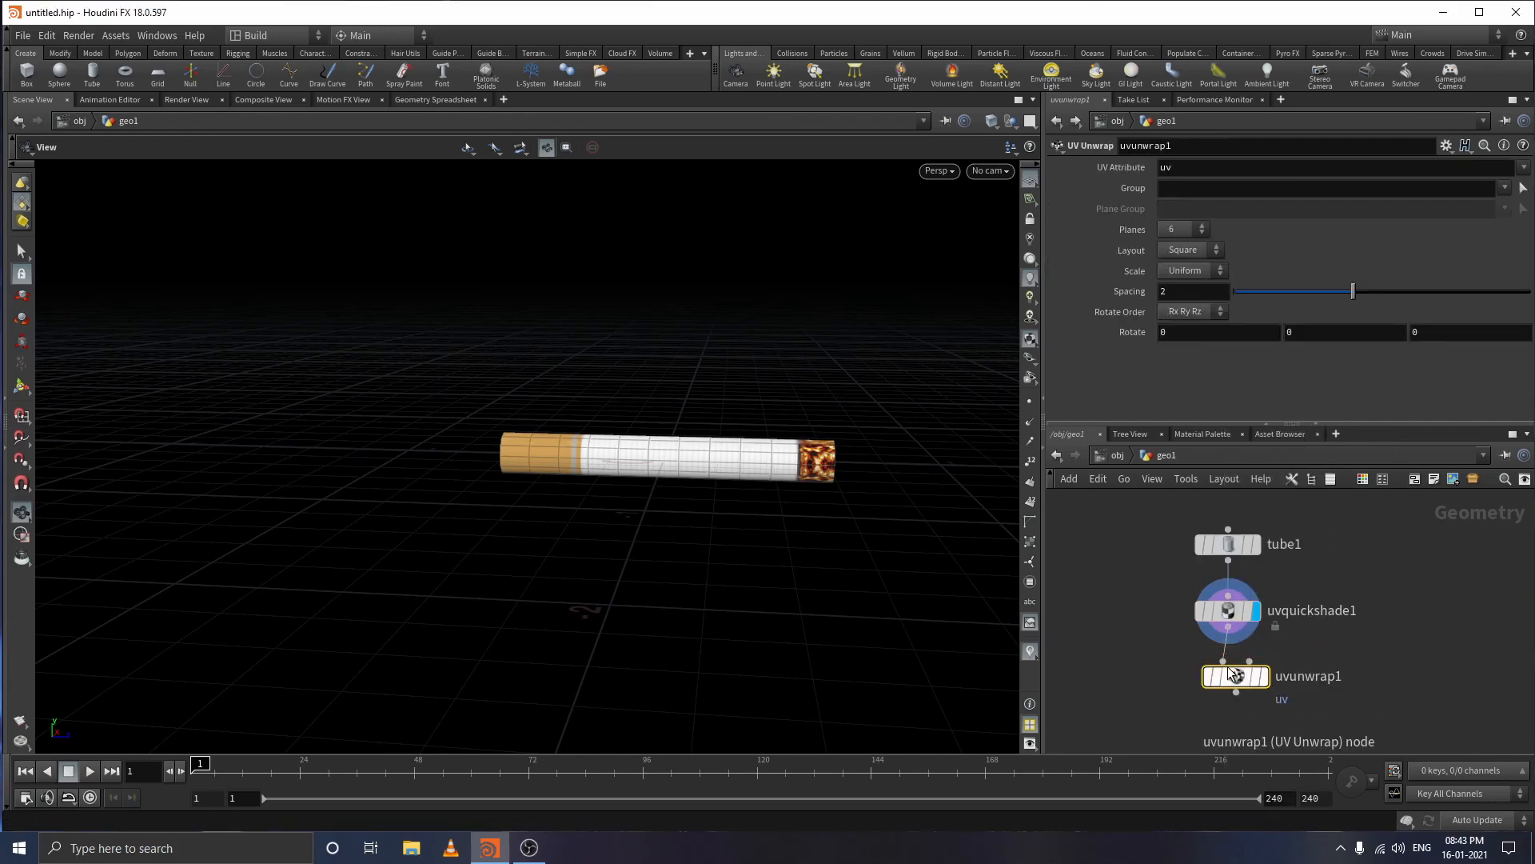
click(1264, 679)
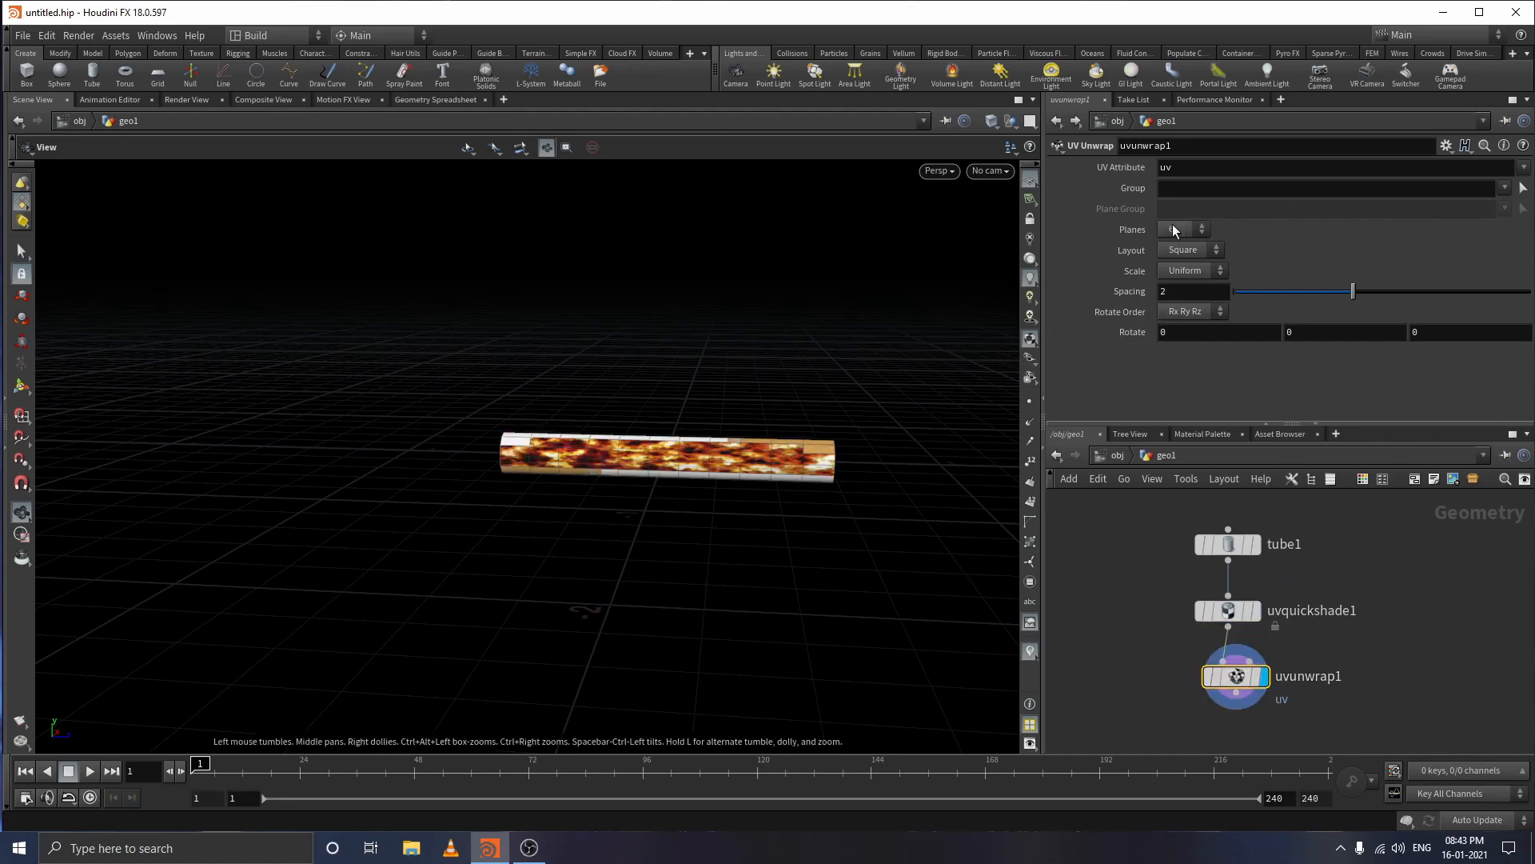
- Set the UV Unwrap node's planes to 4 and its spacing to 0
click(1202, 229)
click(1181, 248)
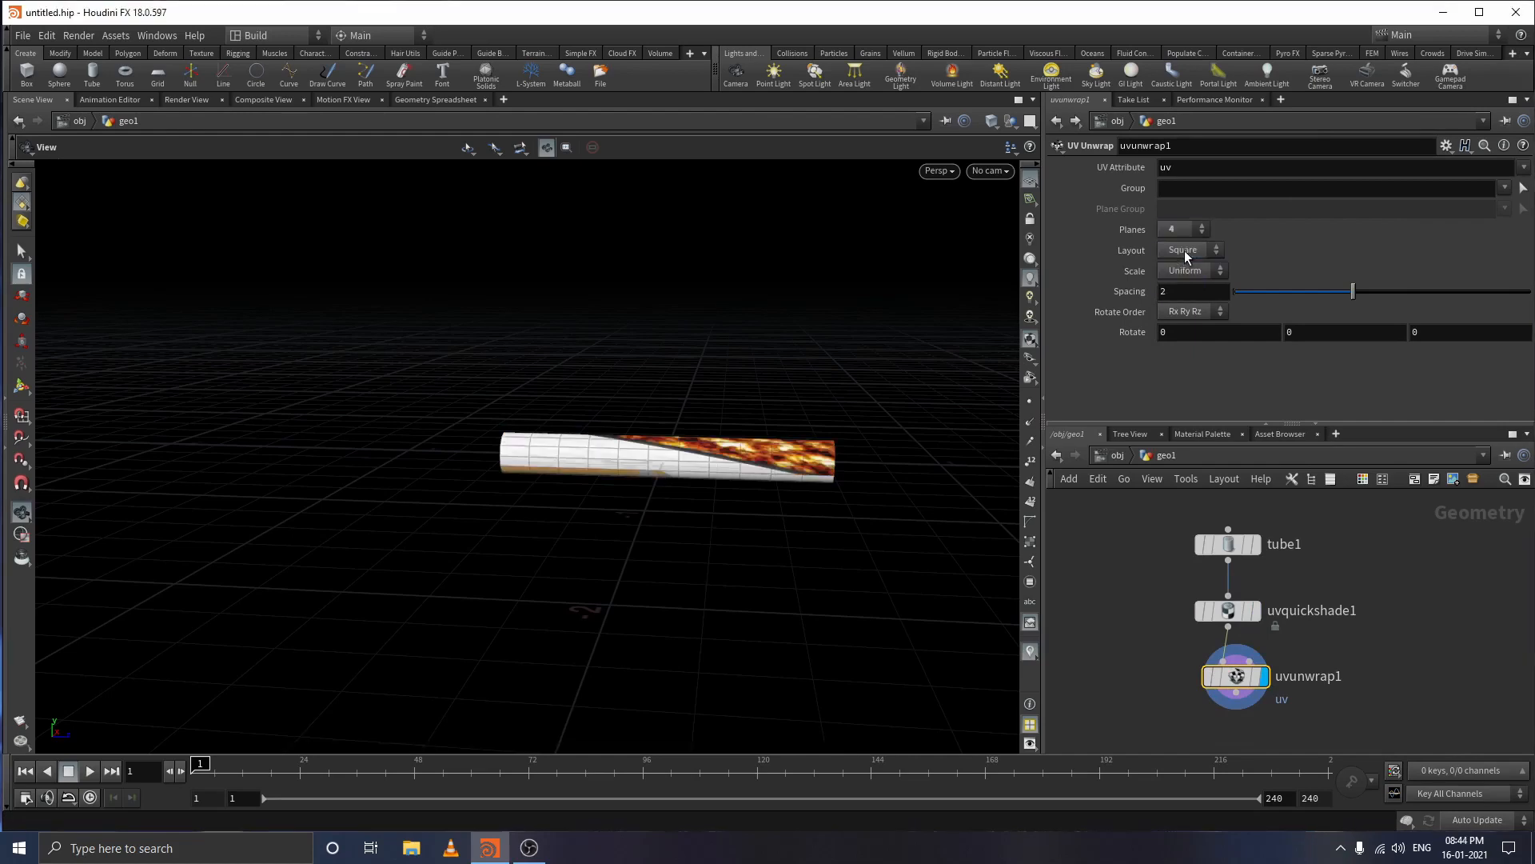
click(1192, 269)
click(1192, 272)
drag(1273, 294, 1218, 298)
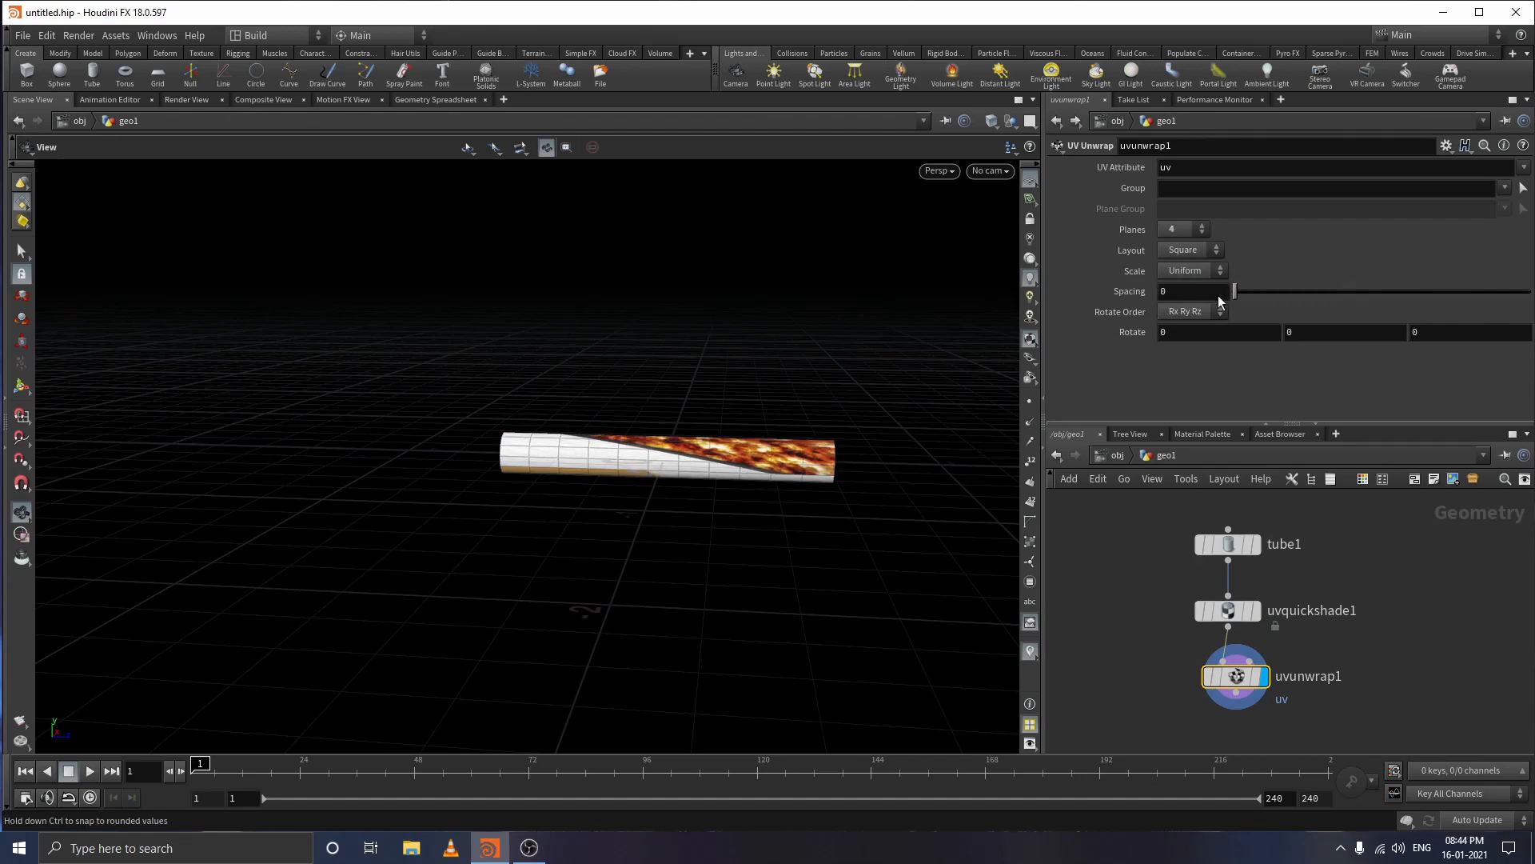
- Set the UV Unwrap node's X rotation to 90 degrees, keeping the Rx Ry Rz rotate order
click(1182, 314)
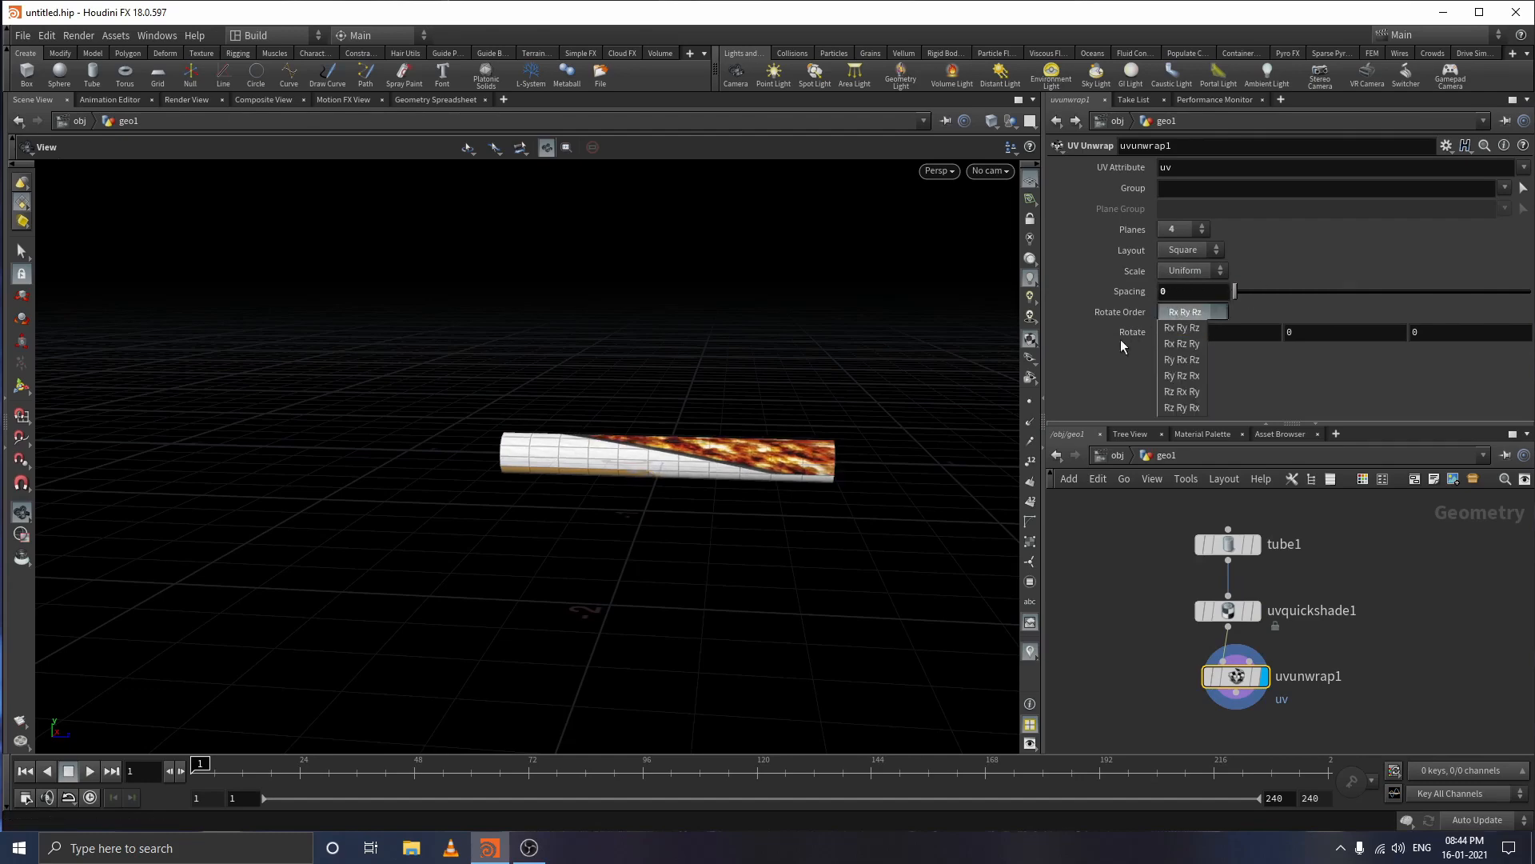
click(1182, 319)
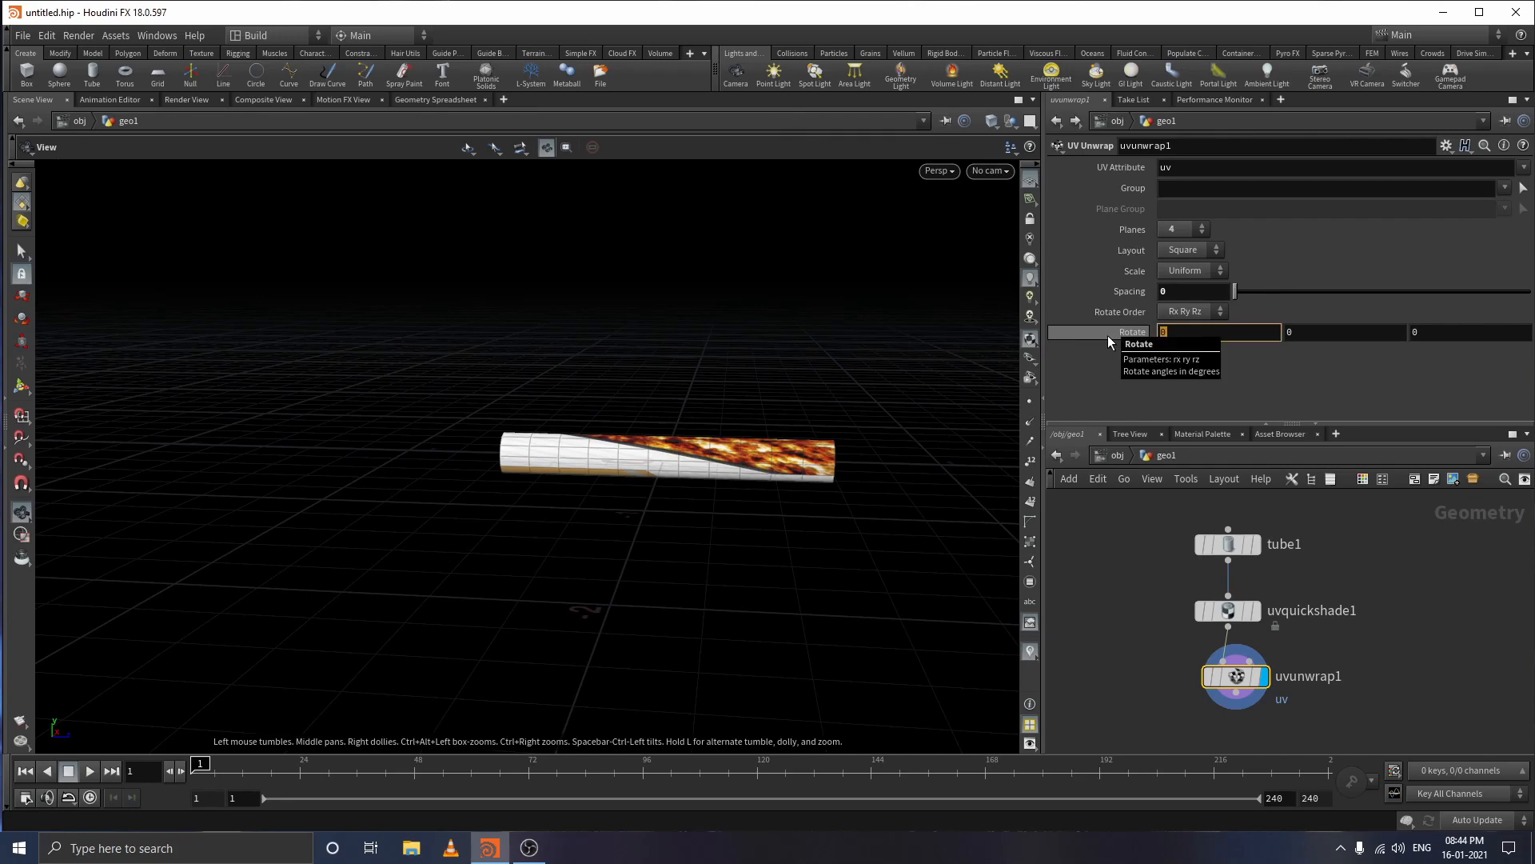
text(90)
key(Return)
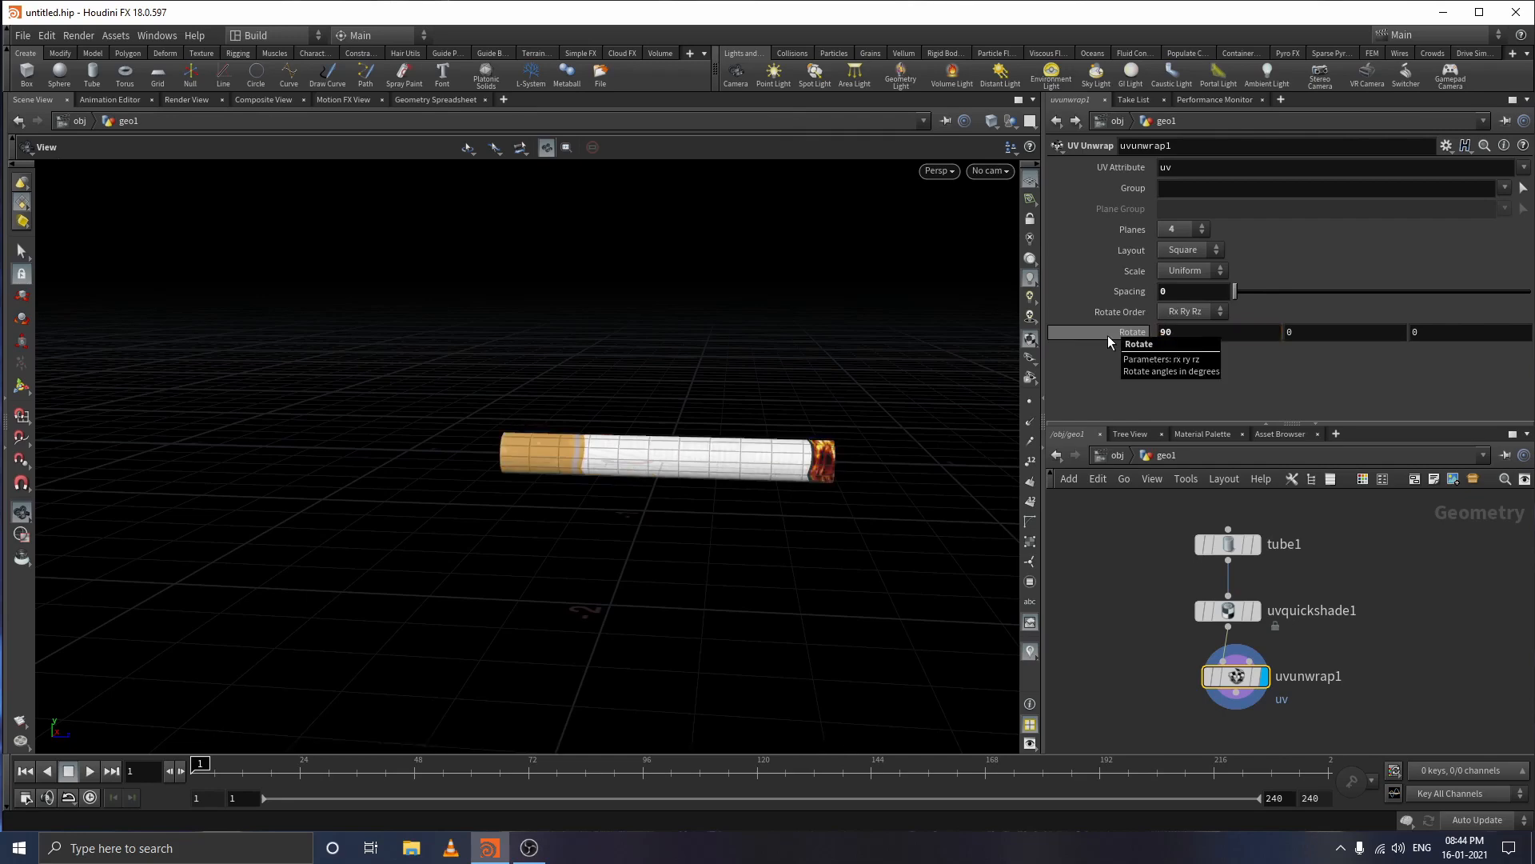
- Examine how the unwrapped texture sits on the cigarette's body and end caps from several angles
drag(747, 479, 723, 504)
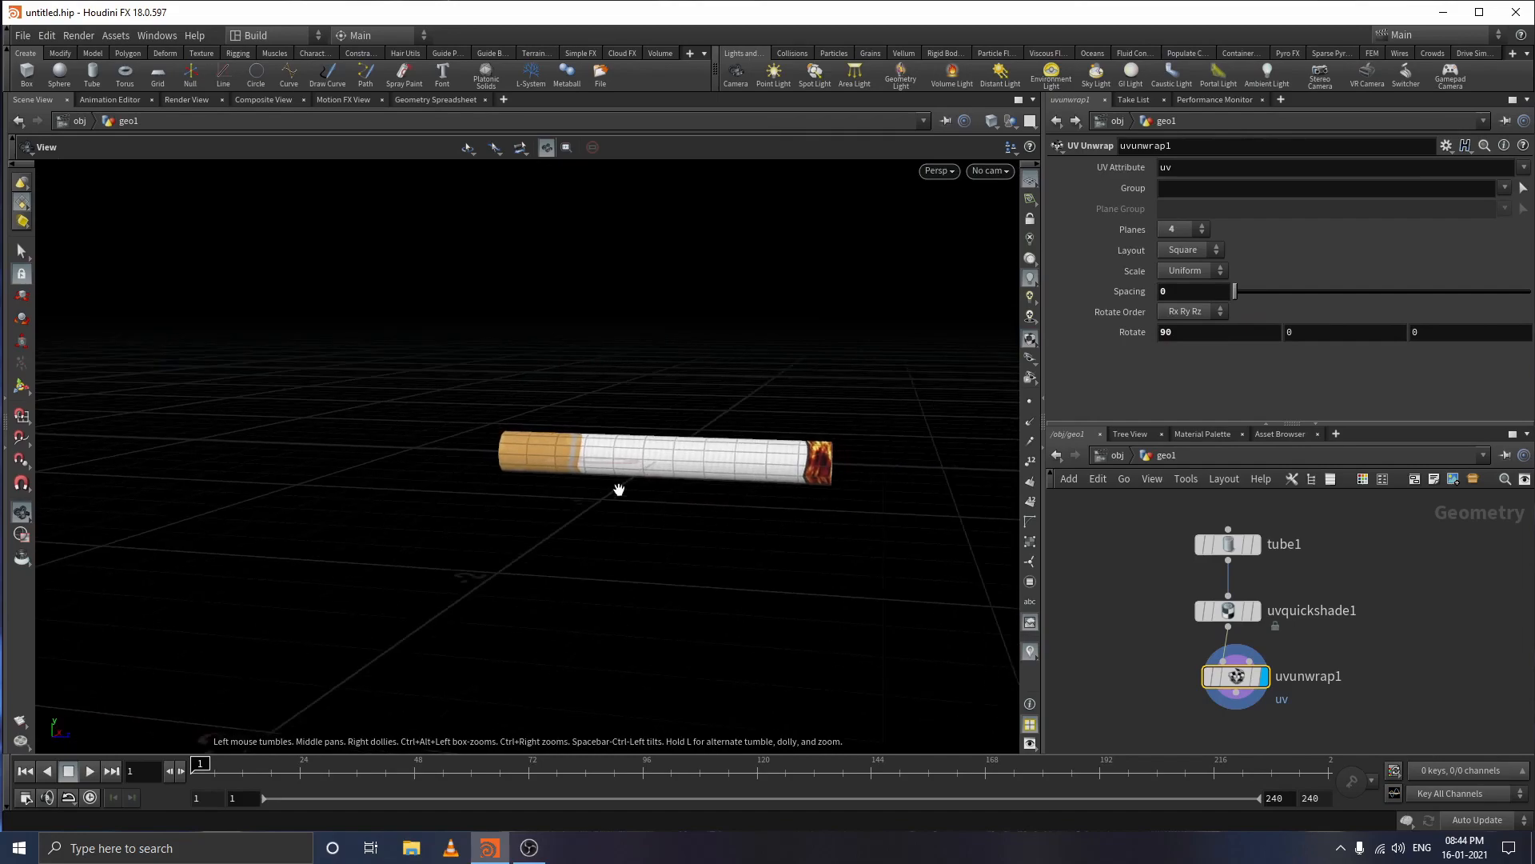
scroll(648, 520, up, 3)
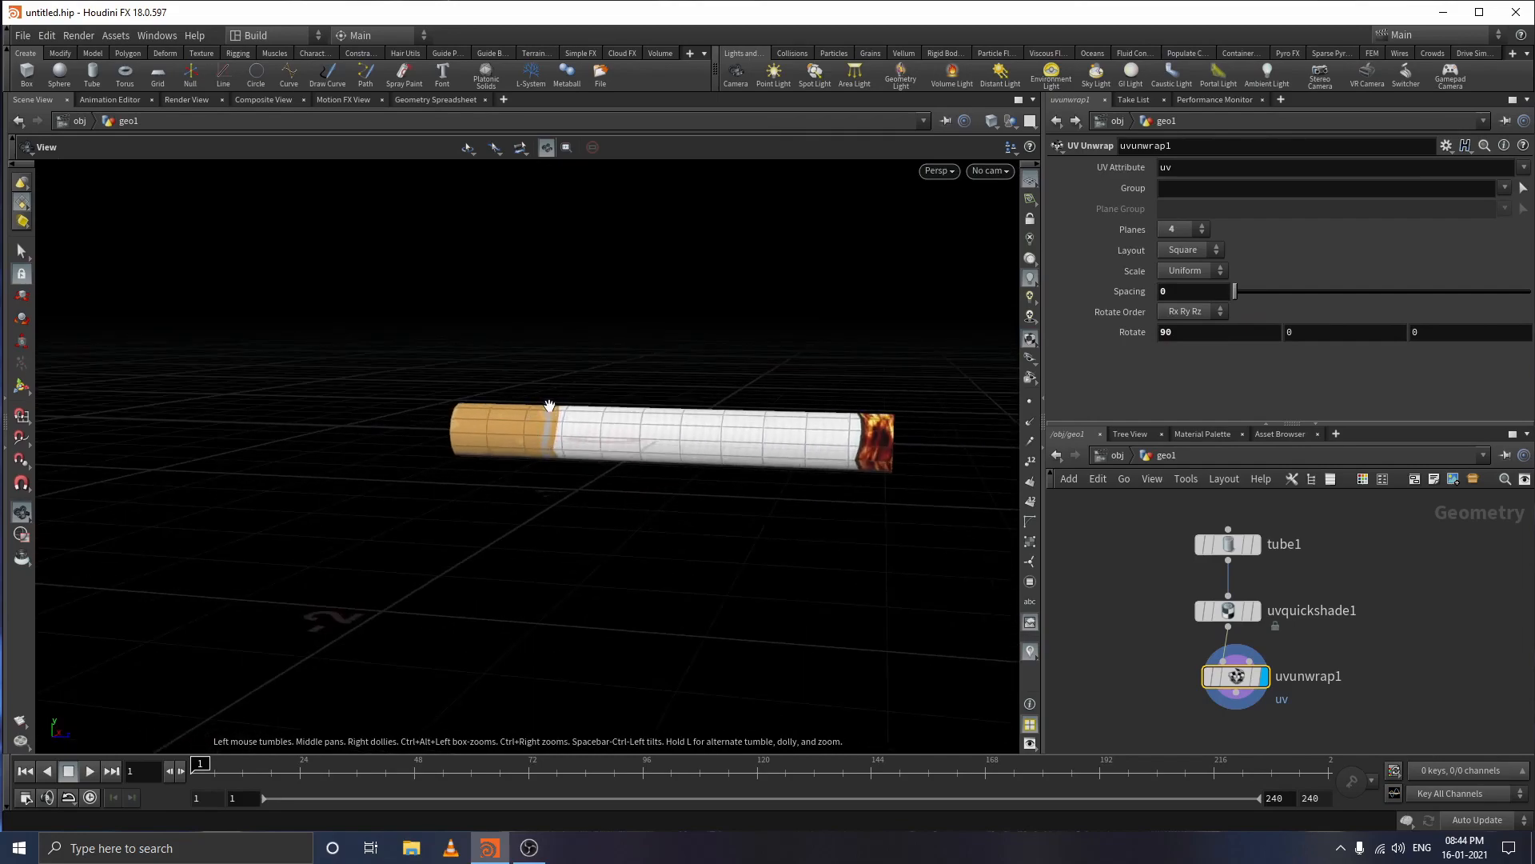
drag(504, 535, 626, 565)
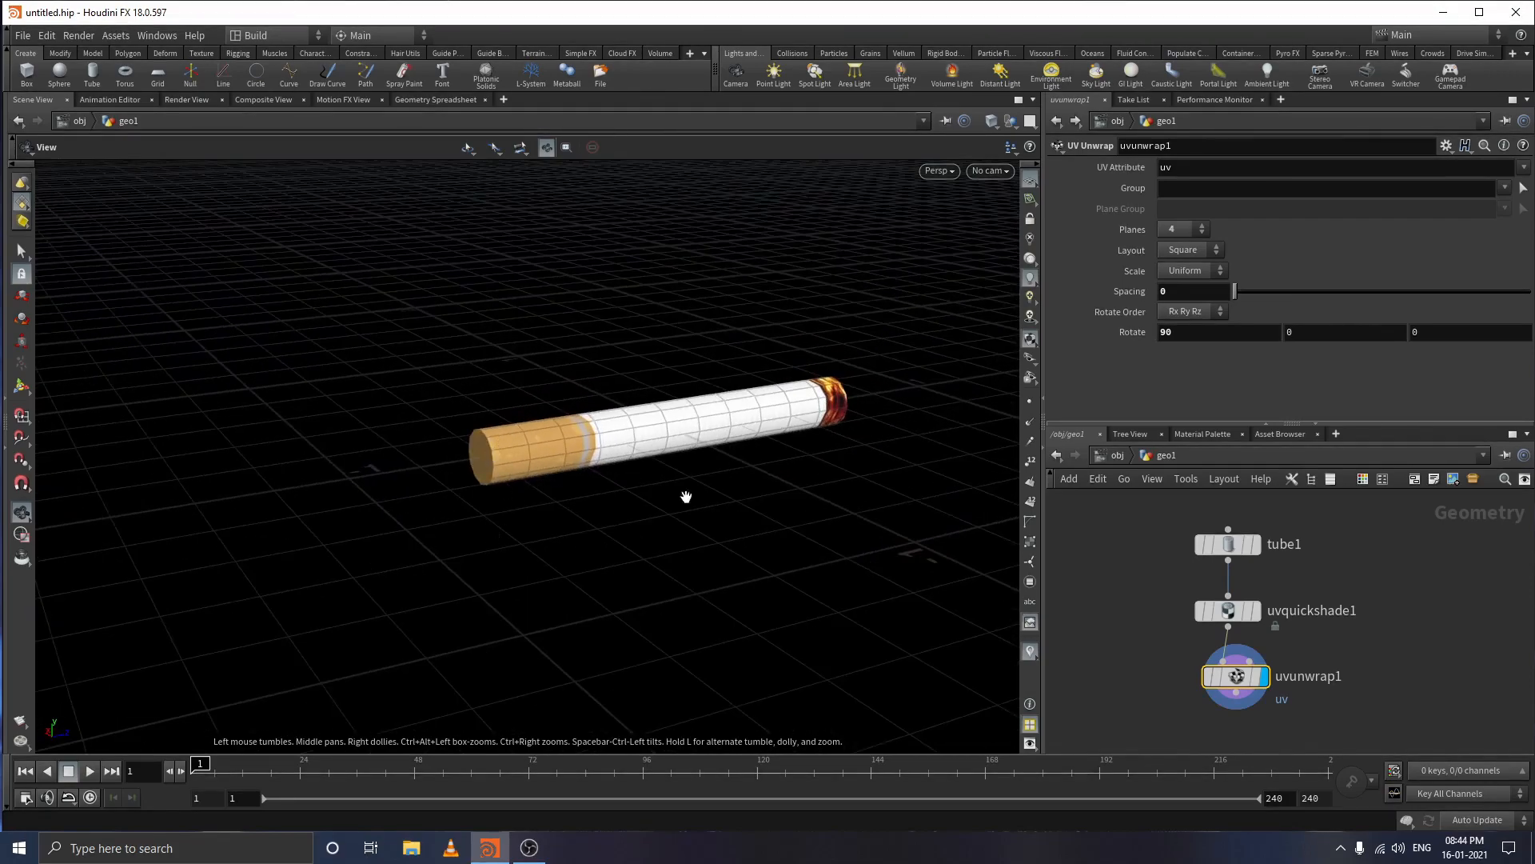
mouse_move(685, 497)
mouse_down()
mouse_move(487, 512)
mouse_move(549, 511)
mouse_move(620, 616)
mouse_up()
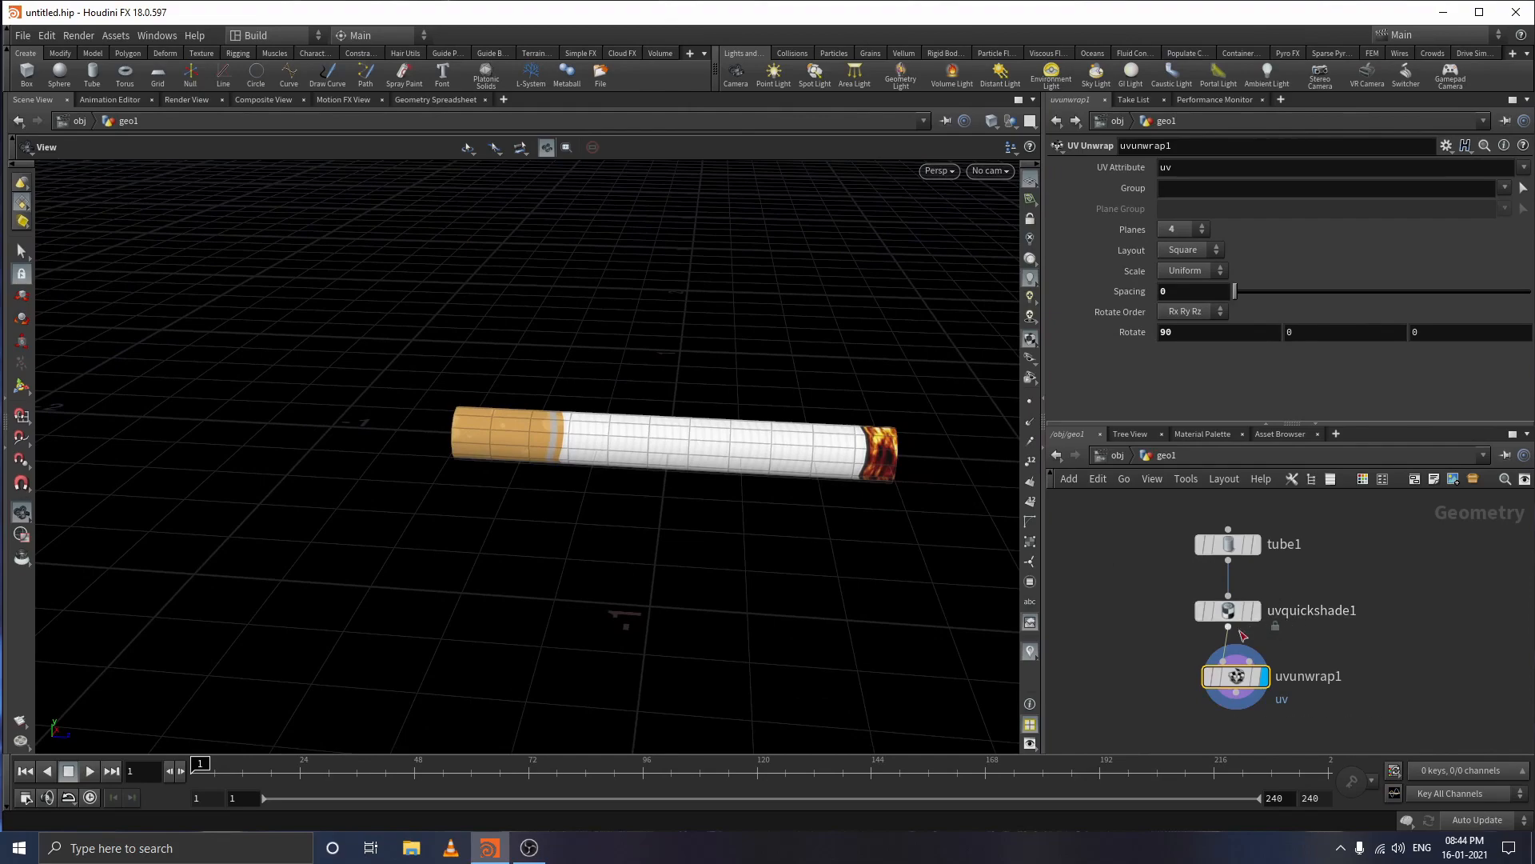
drag(617, 616, 599, 512)
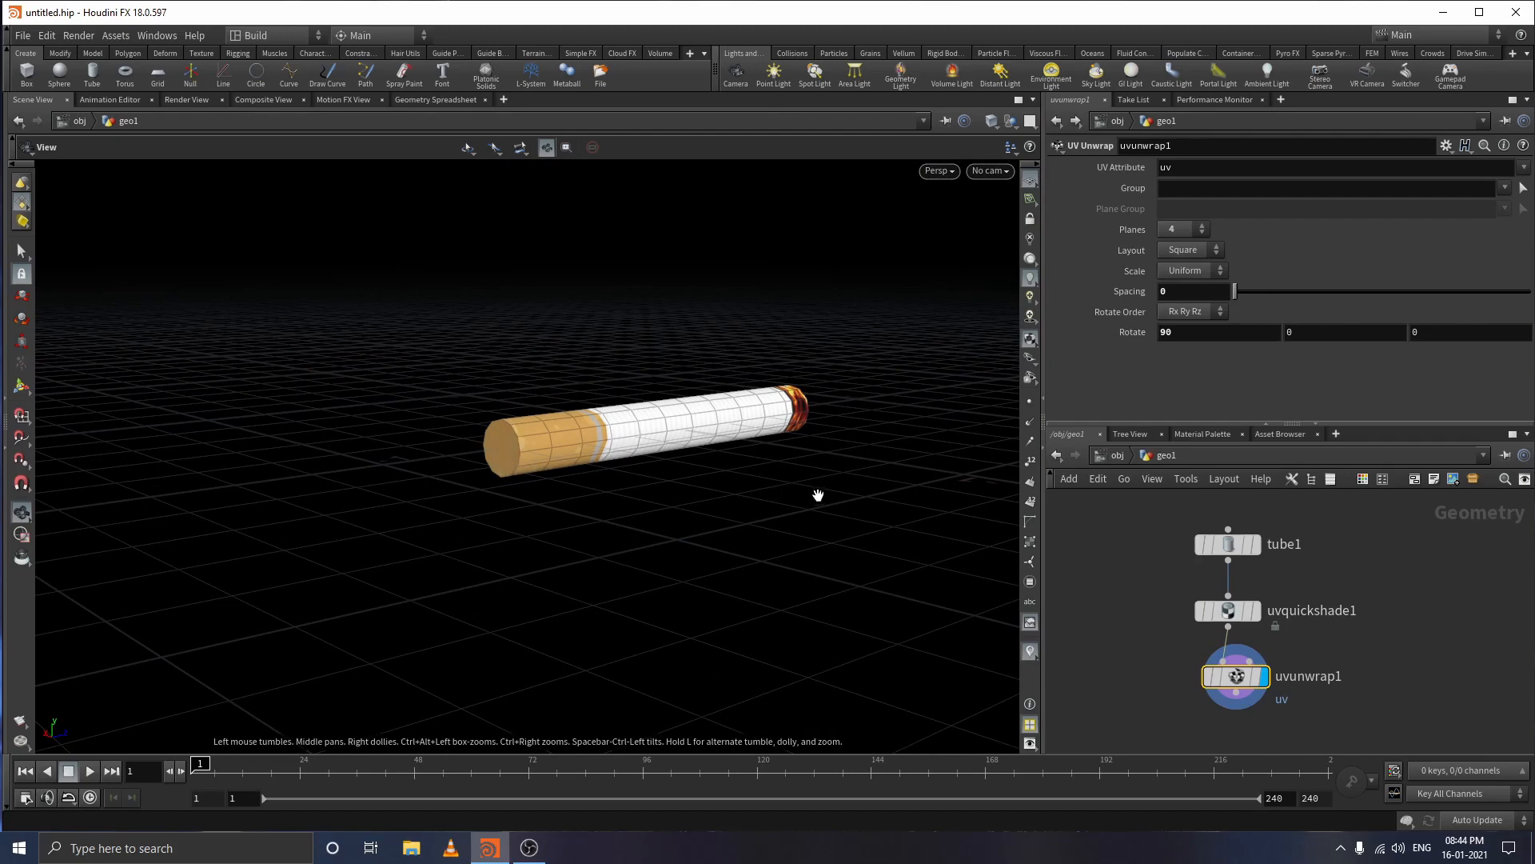
drag(816, 494, 705, 527)
drag(1144, 590, 1311, 637)
double_click(1315, 611)
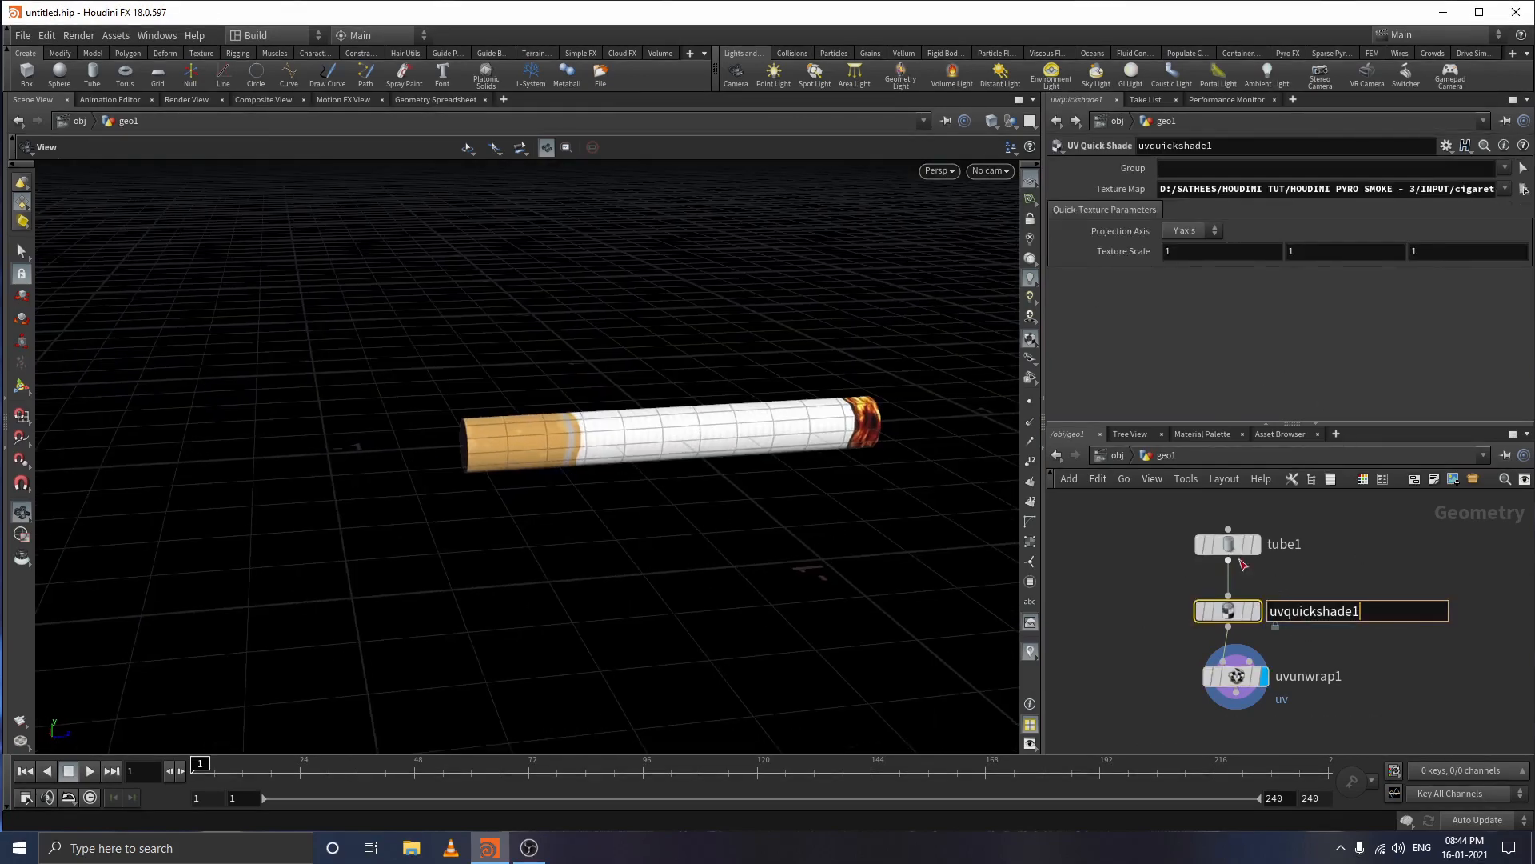
- Set the columns of tube1 to 25 to make the cigarette's cross-section rounder
click(1228, 544)
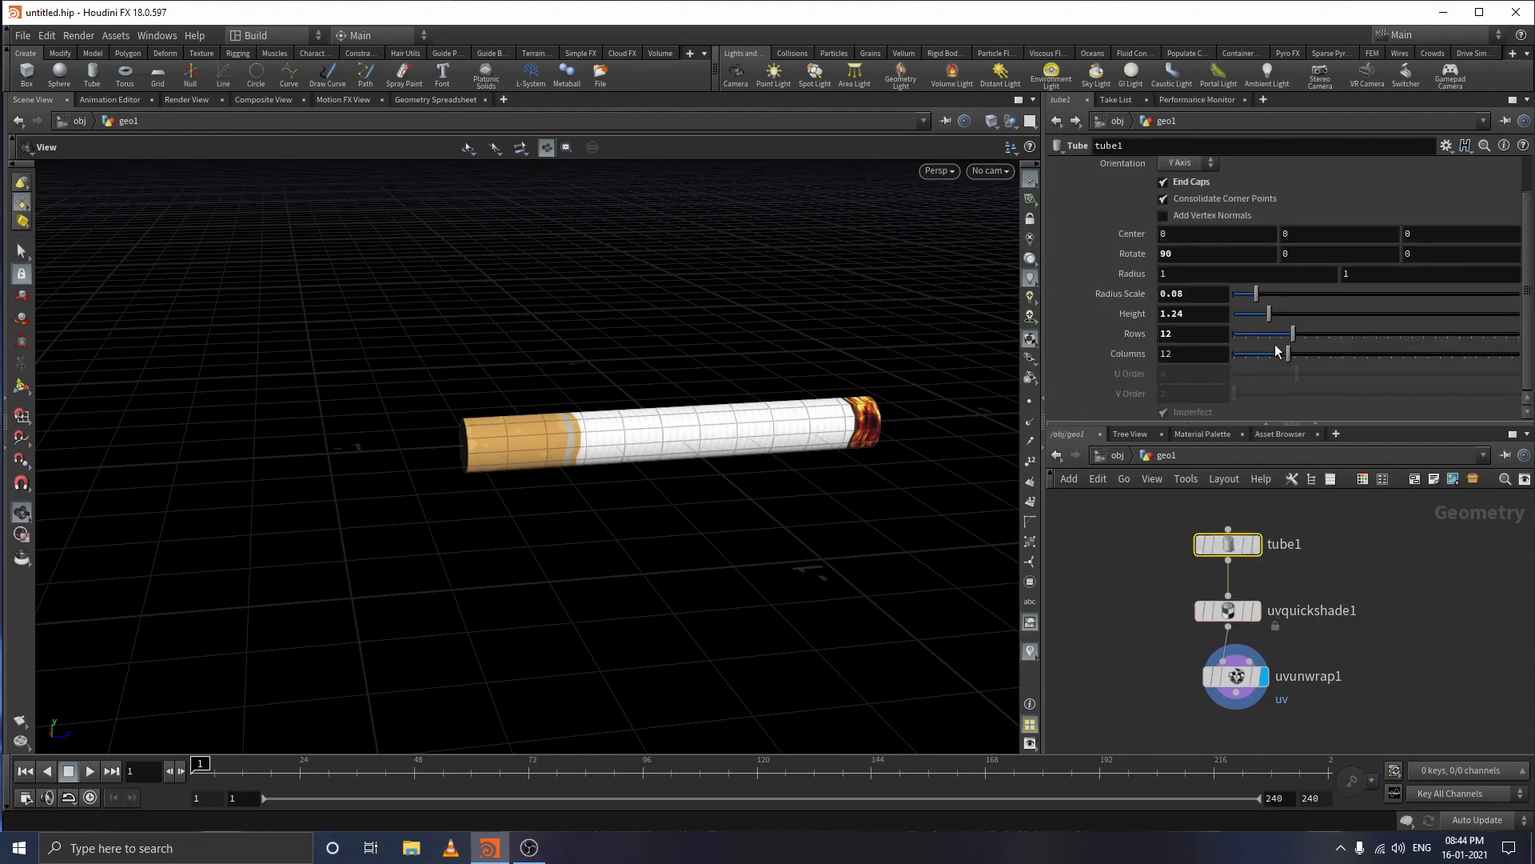
drag(1288, 355, 1306, 354)
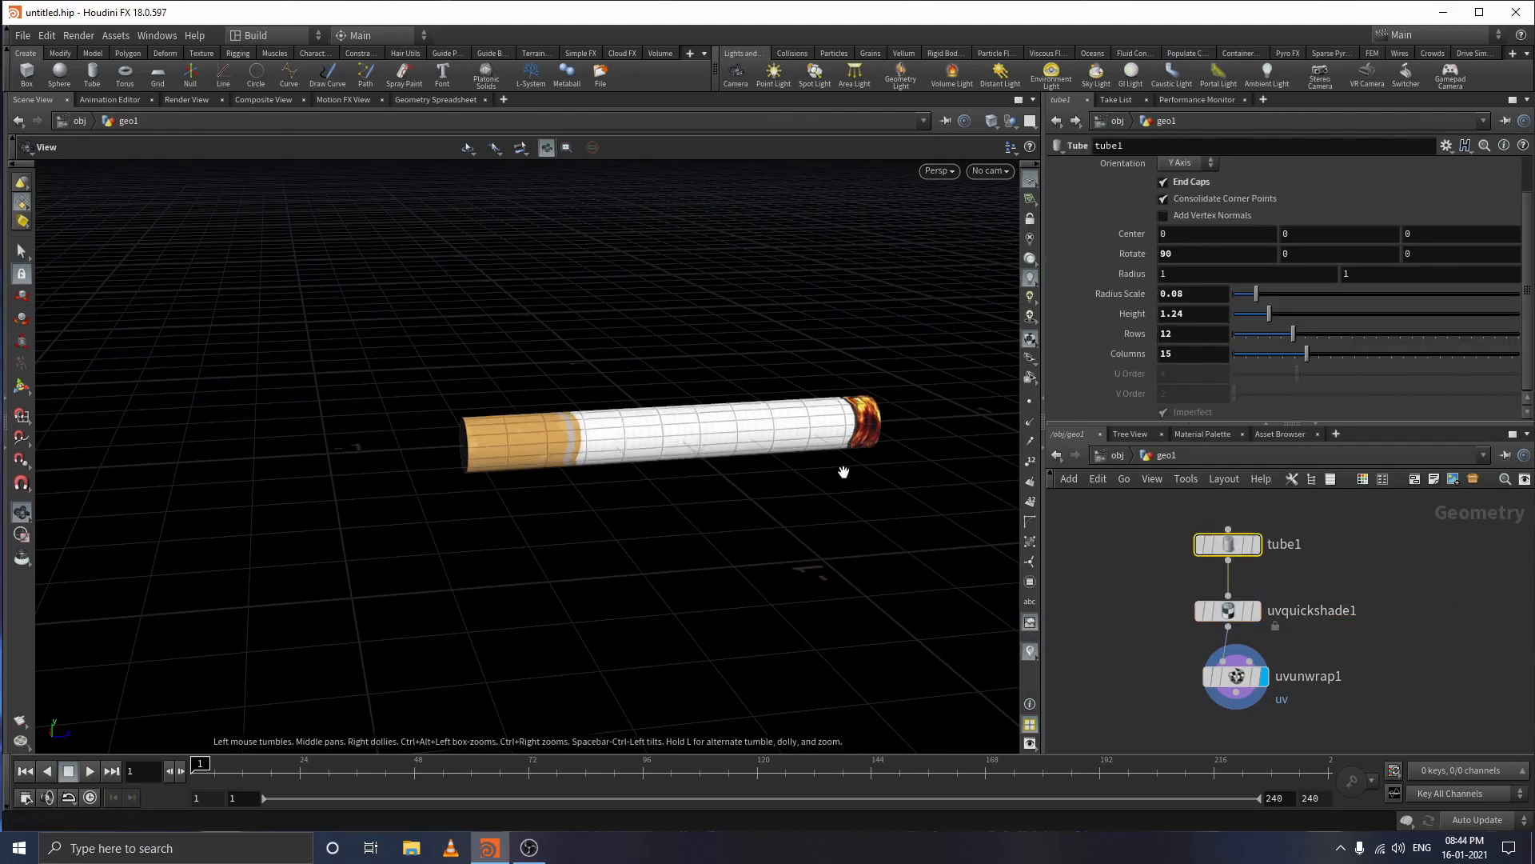
drag(843, 470, 902, 489)
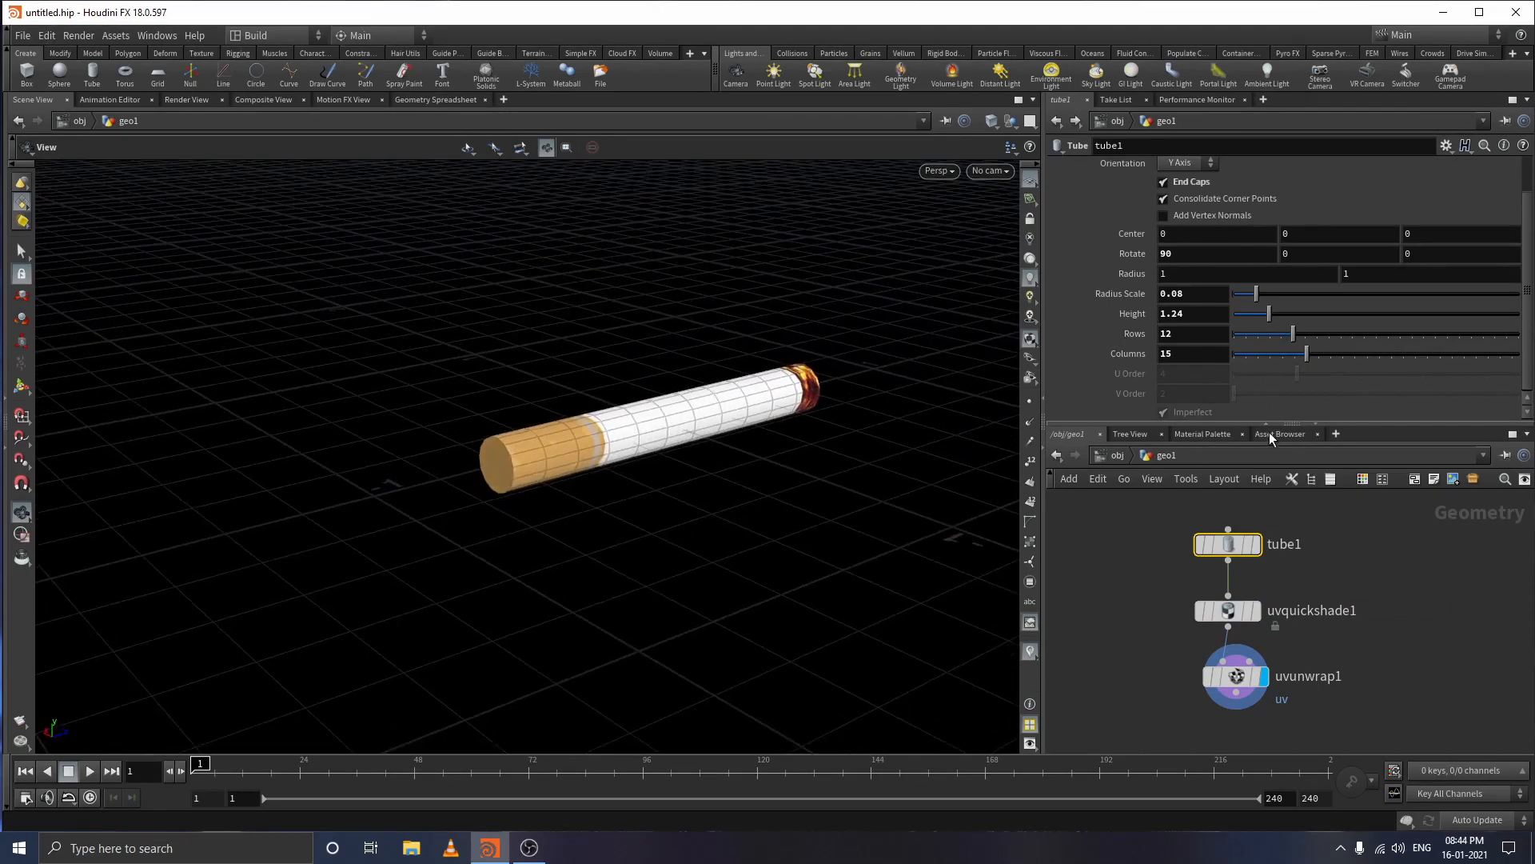
drag(1307, 355, 1369, 372)
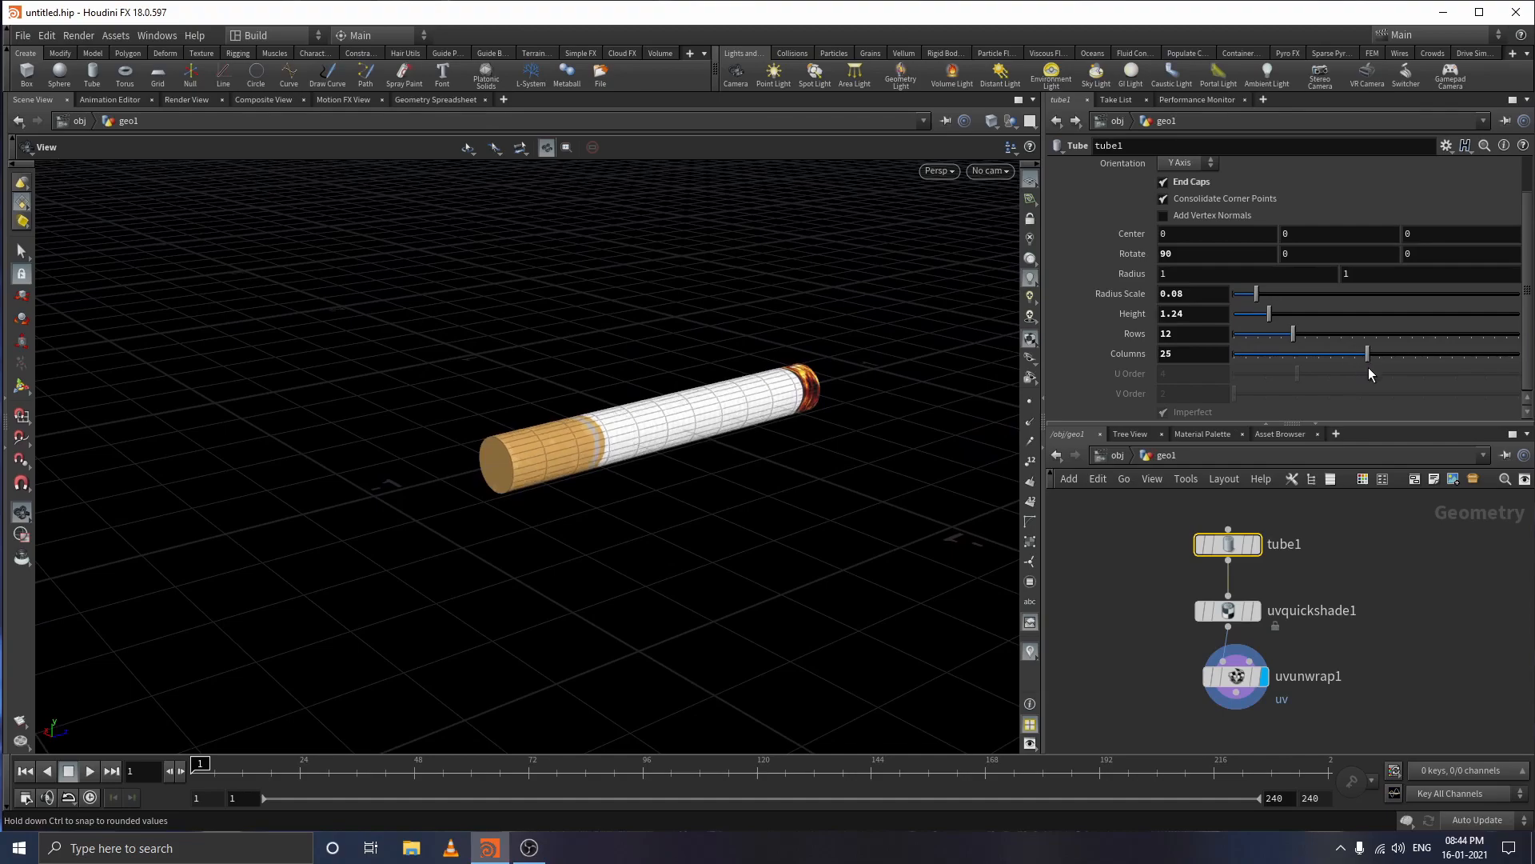
drag(703, 472, 735, 473)
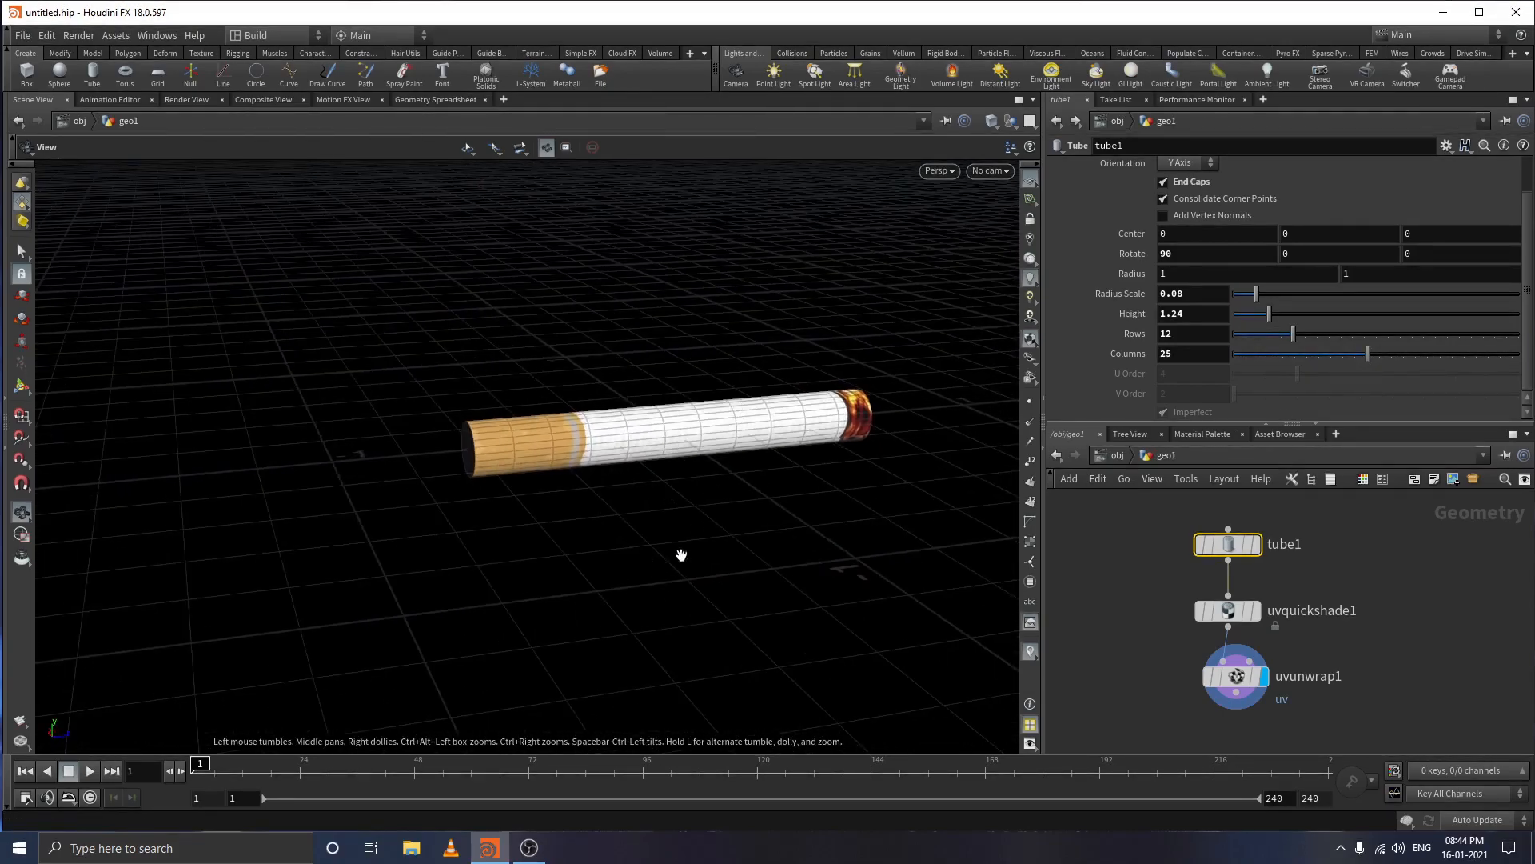
- At the object level, add a grid object beneath the cigarette and raise it to about -0.066 in Y
right_drag(595, 454, 782, 514)
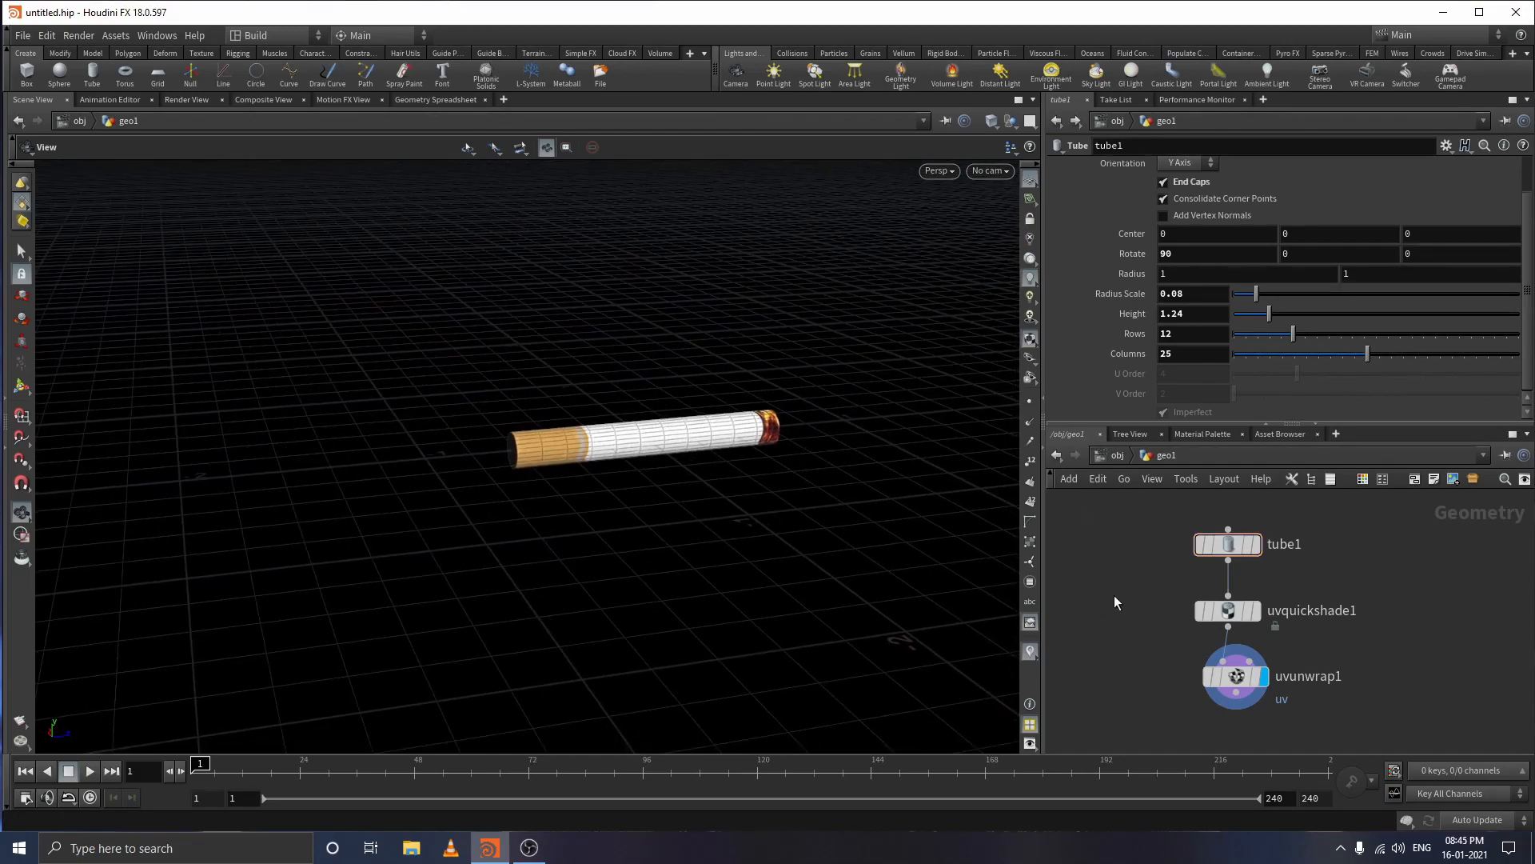
click(1111, 453)
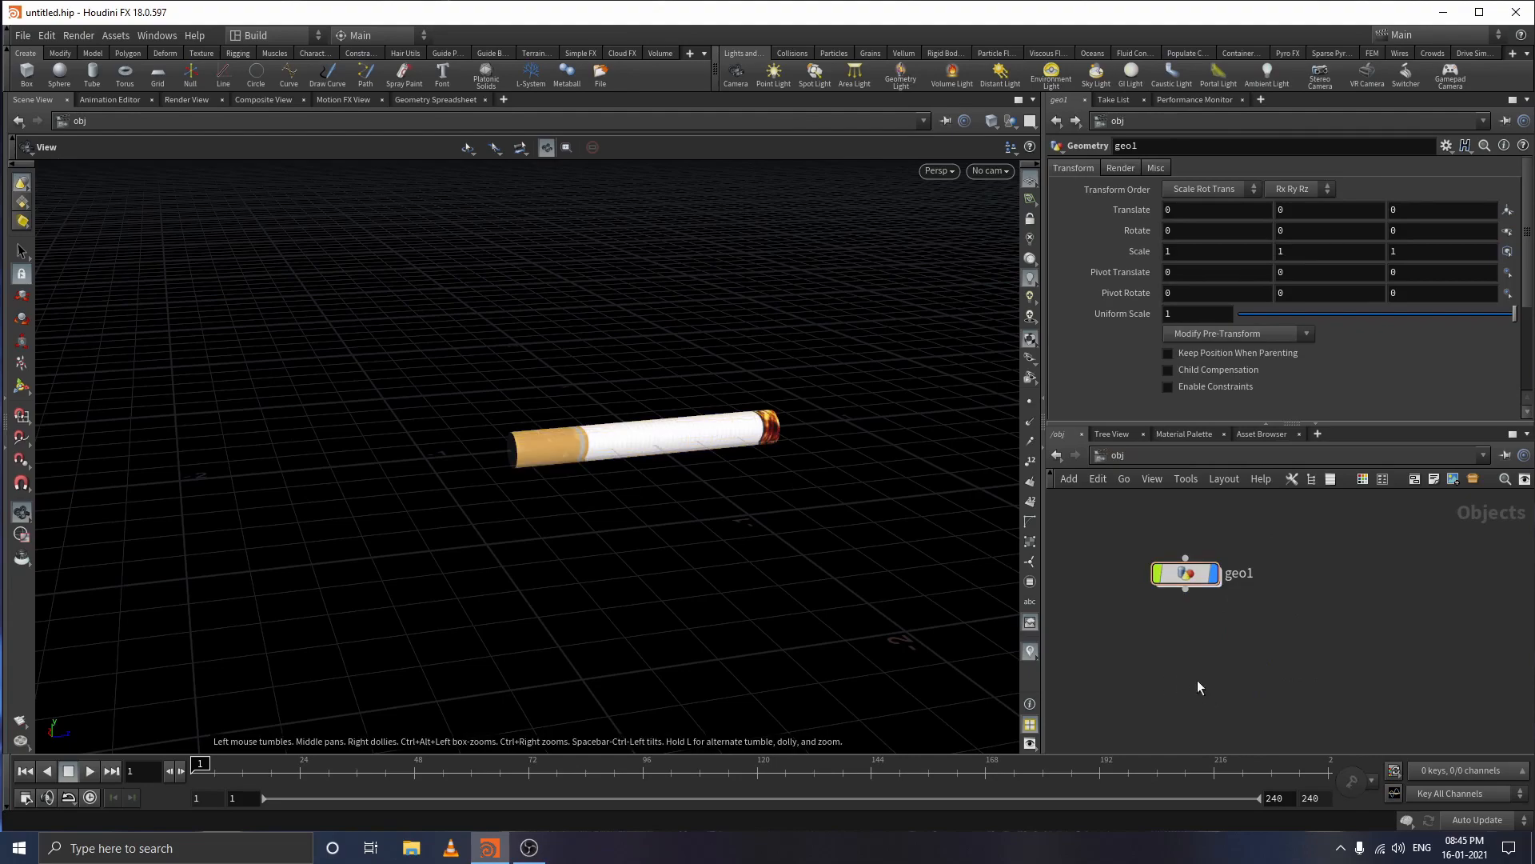
drag(945, 660, 884, 651)
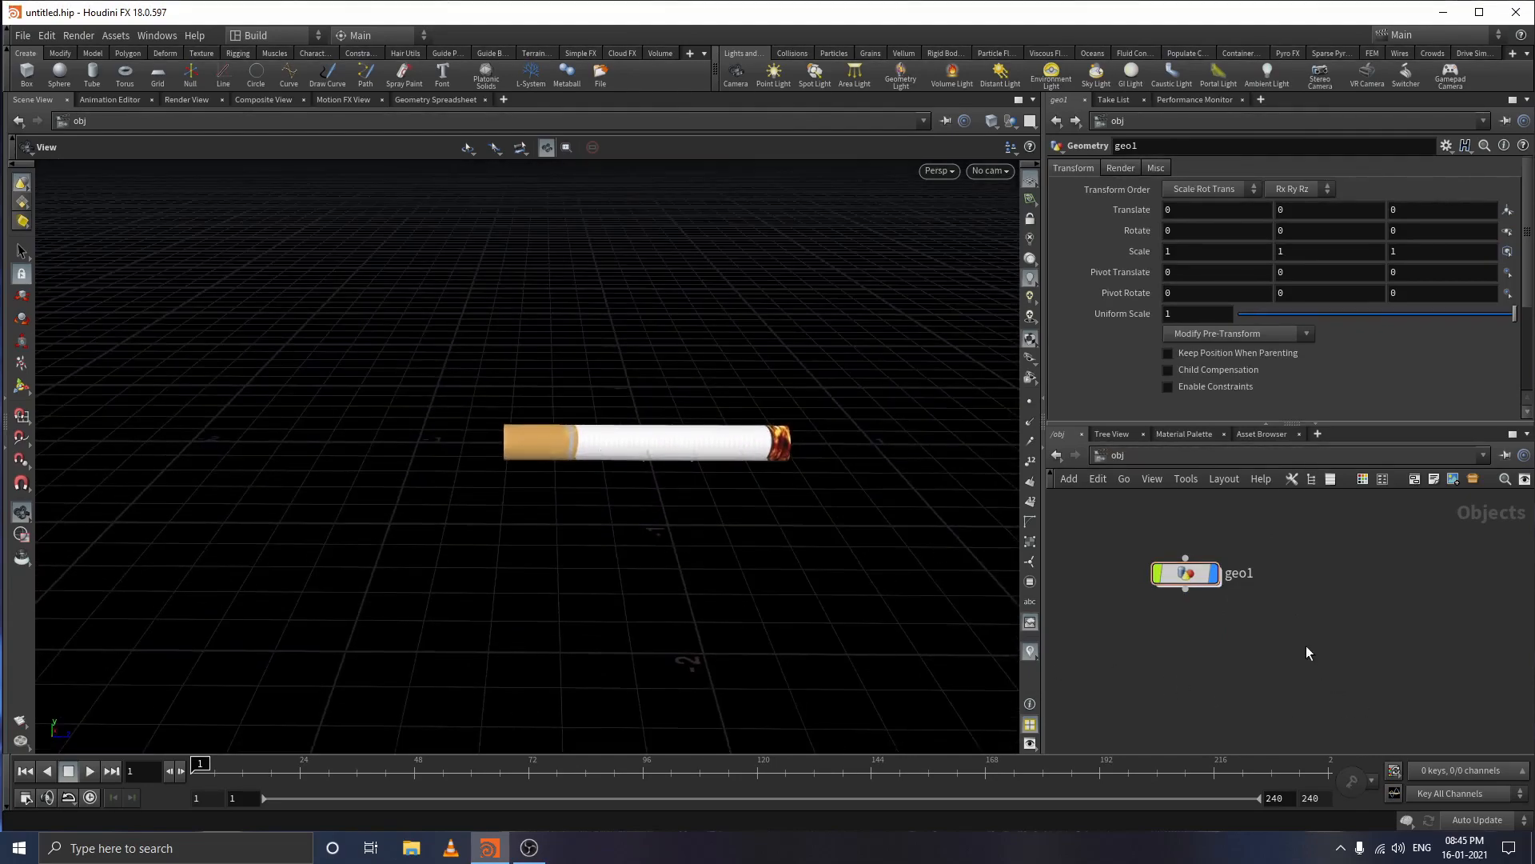
click(157, 76)
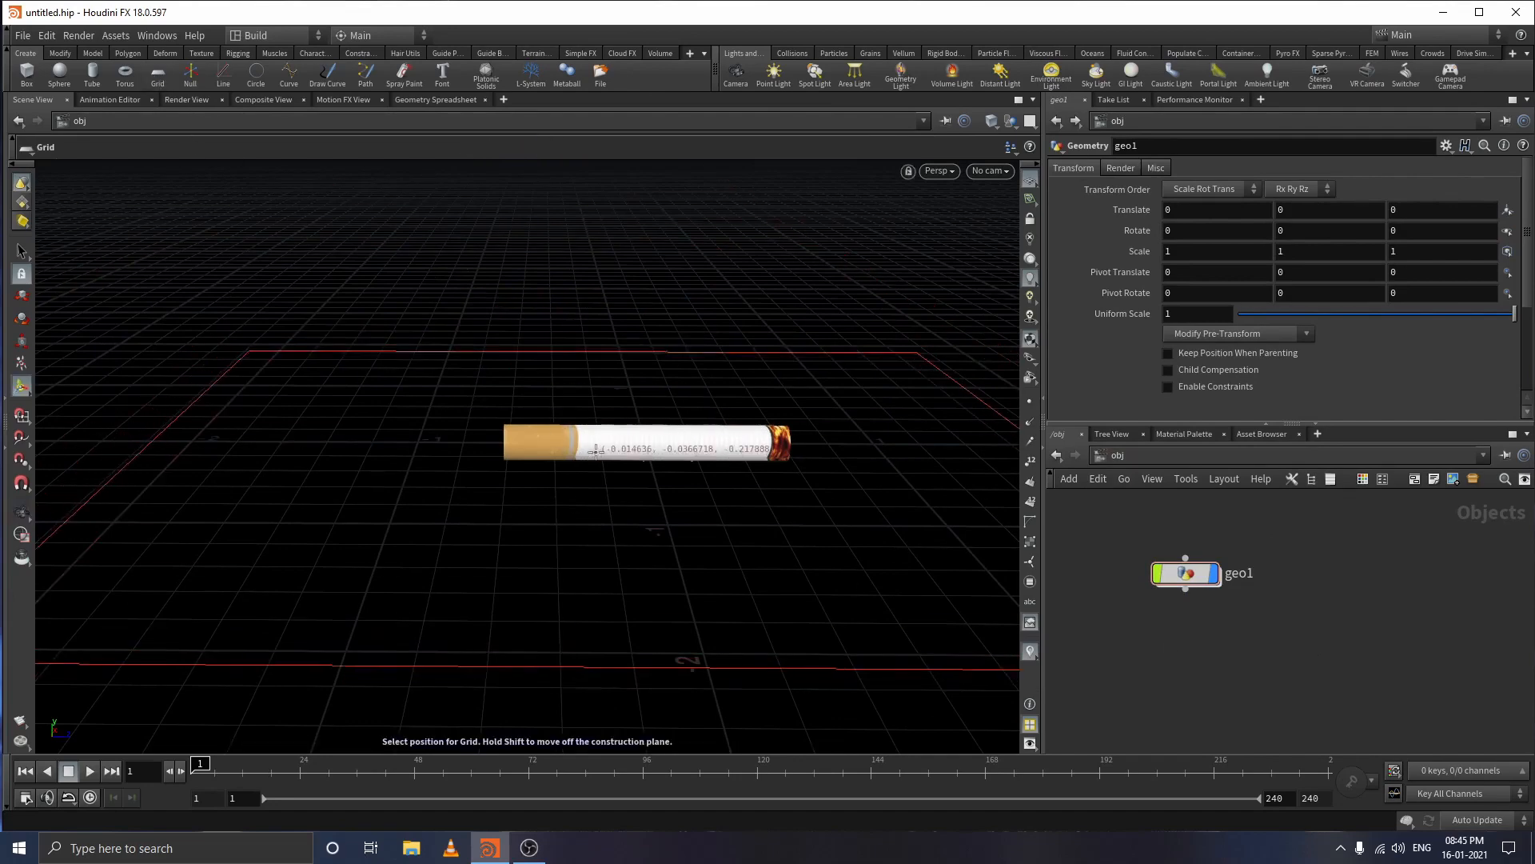
click(596, 451)
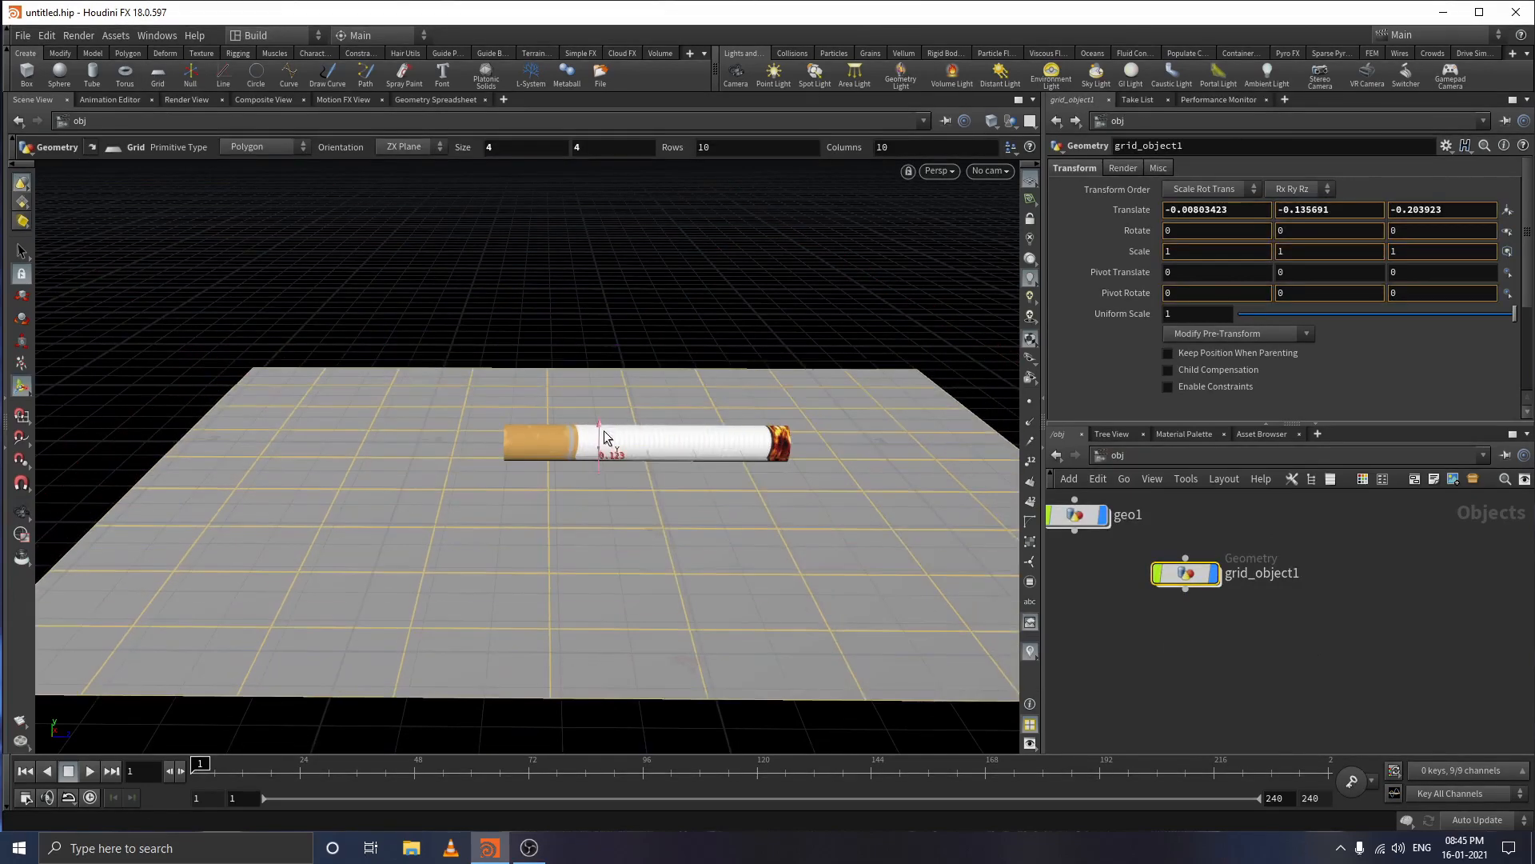
drag(604, 436, 616, 414)
key(r)
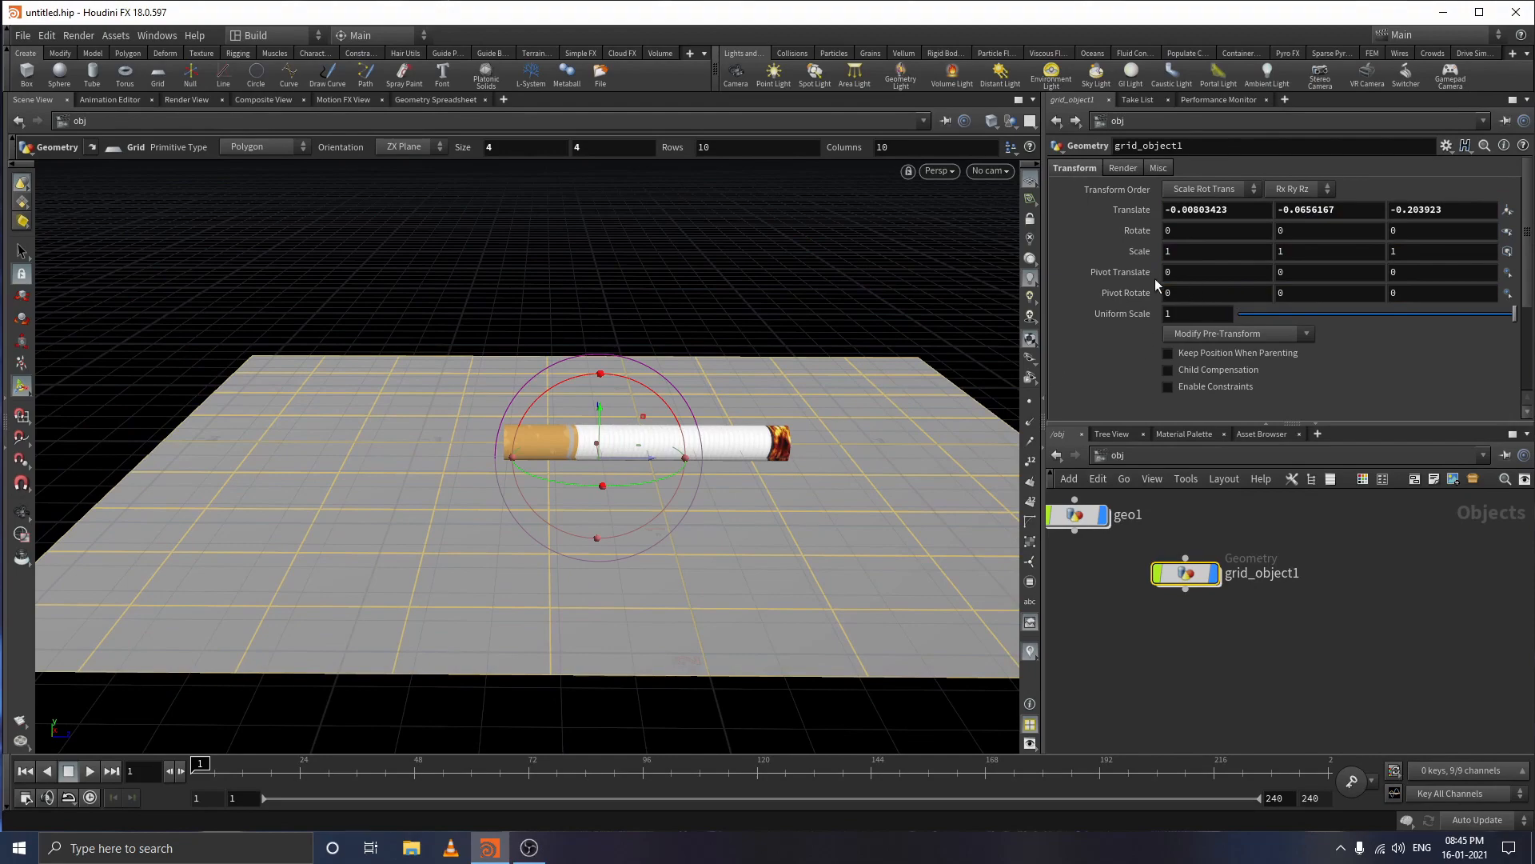
- Scale the grid object to 20 in X and 7.3 in Y and Z to make a large ground plane
mouse_move(1152, 260)
middle_down()
mouse_move(1134, 272)
mouse_move(1439, 274)
mouse_move(1134, 250)
middle_up()
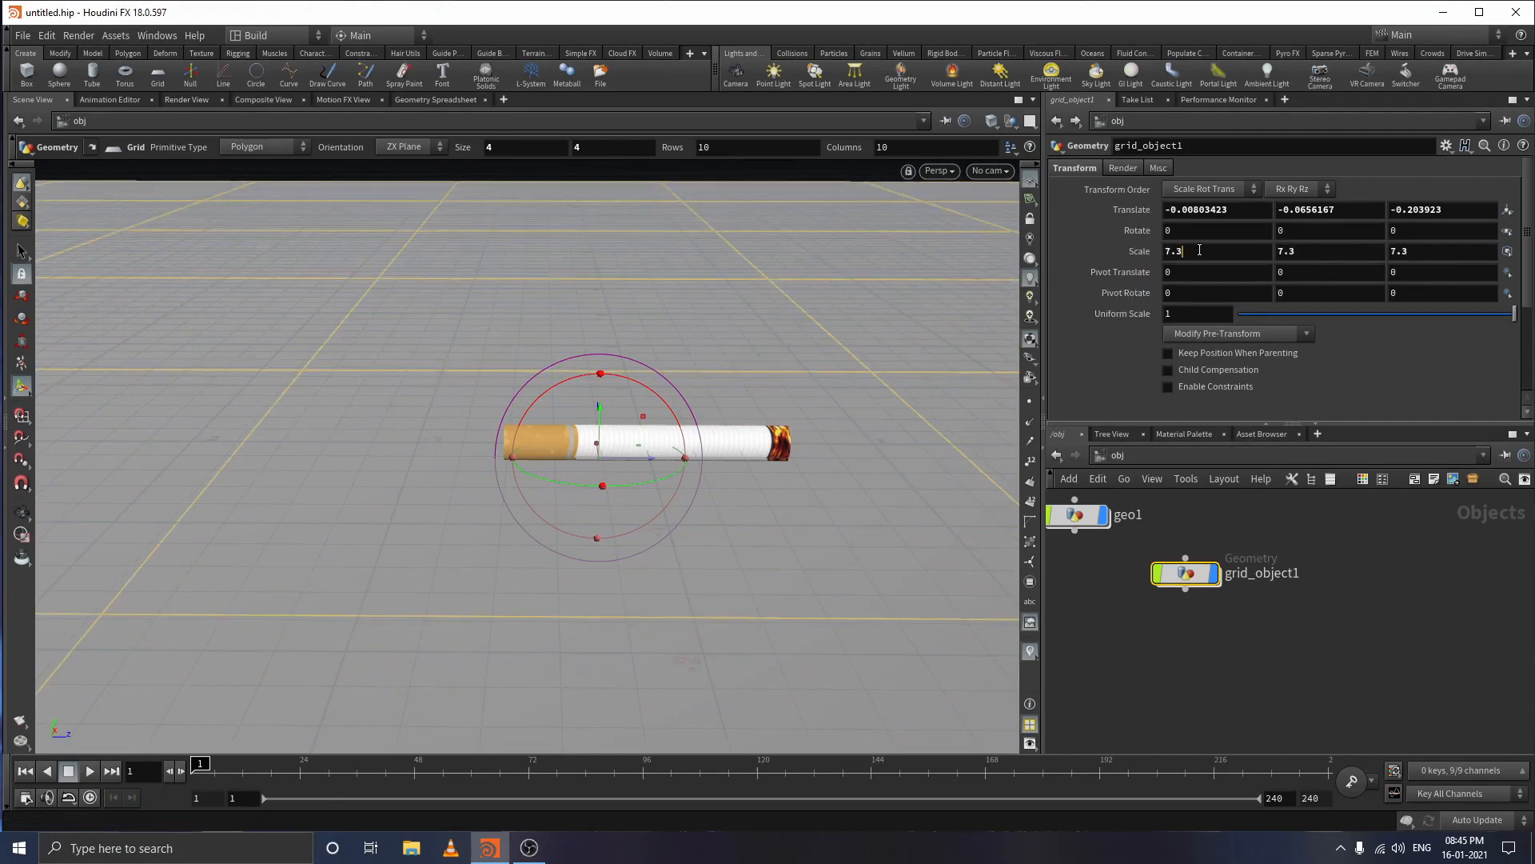
double_click(1199, 250)
text(20)
key(Return)
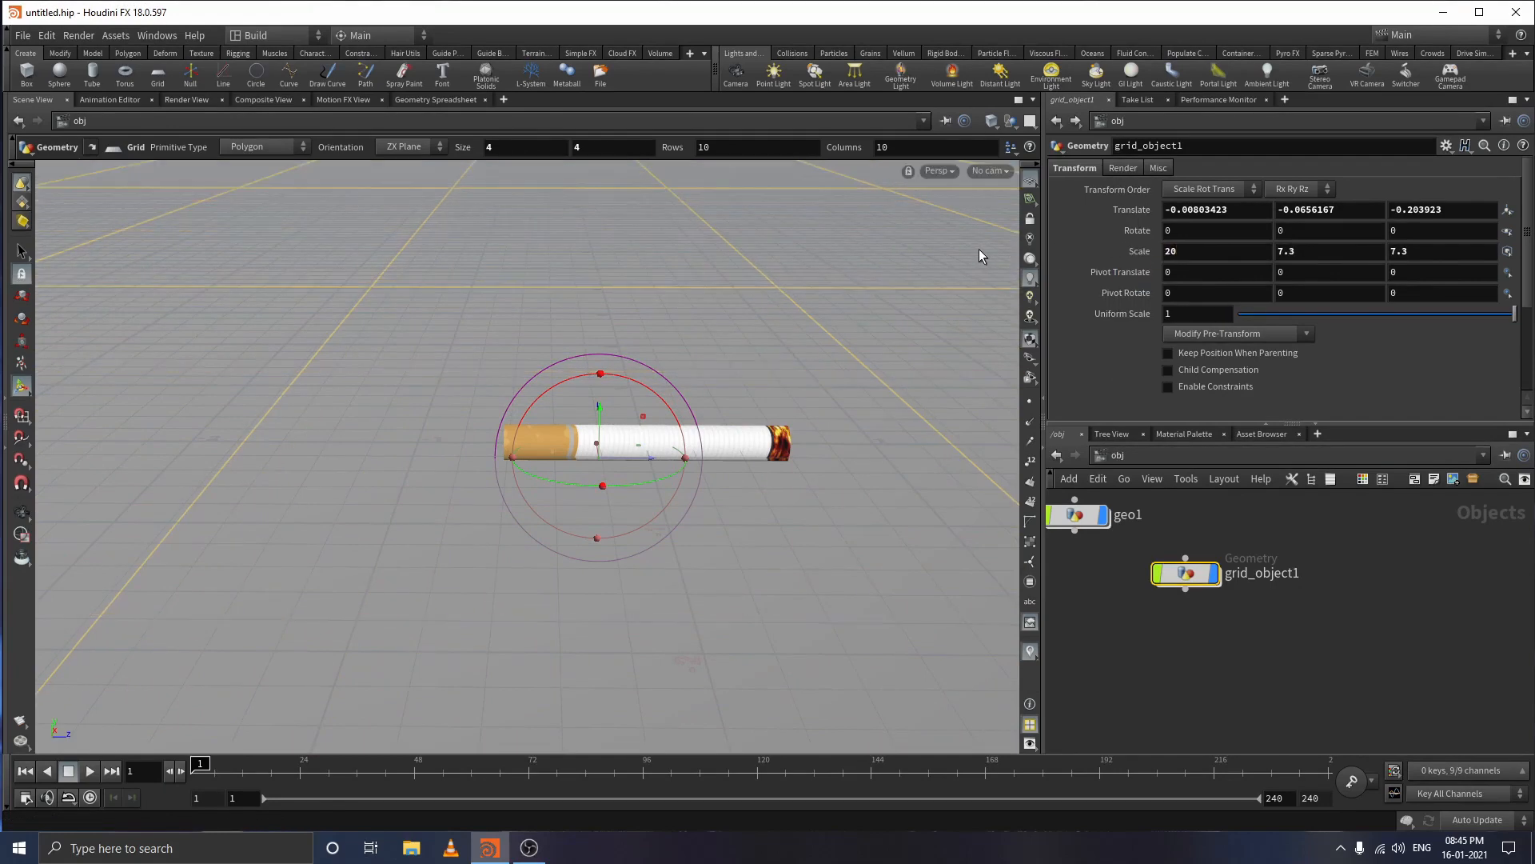
alt+right_drag(558, 267, 521, 627)
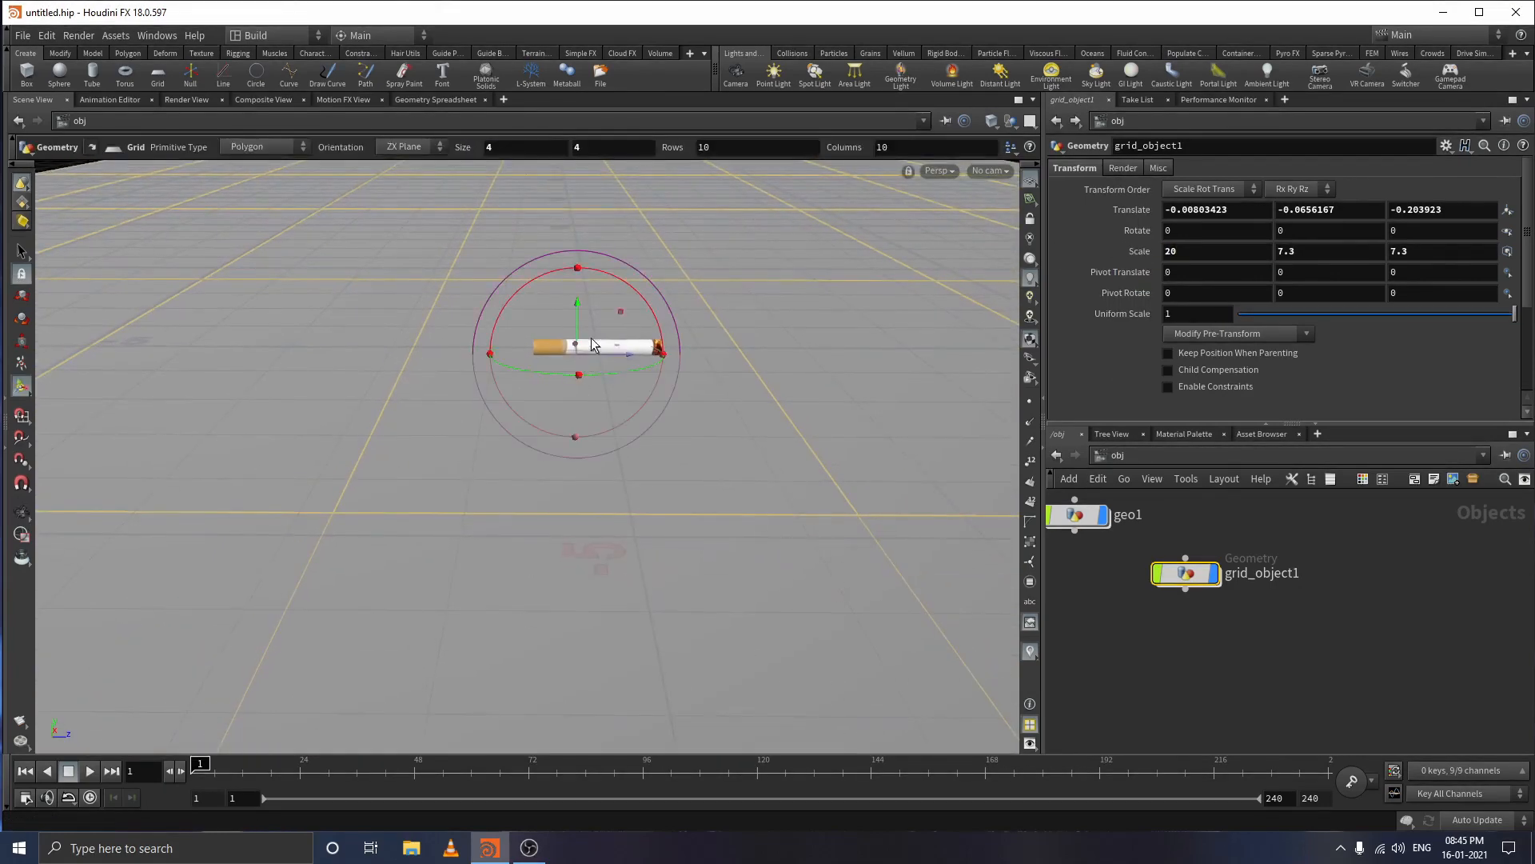
alt+middle_drag(593, 312, 592, 414)
alt+right_drag(598, 526, 590, 334)
alt+middle_drag(647, 298, 651, 350)
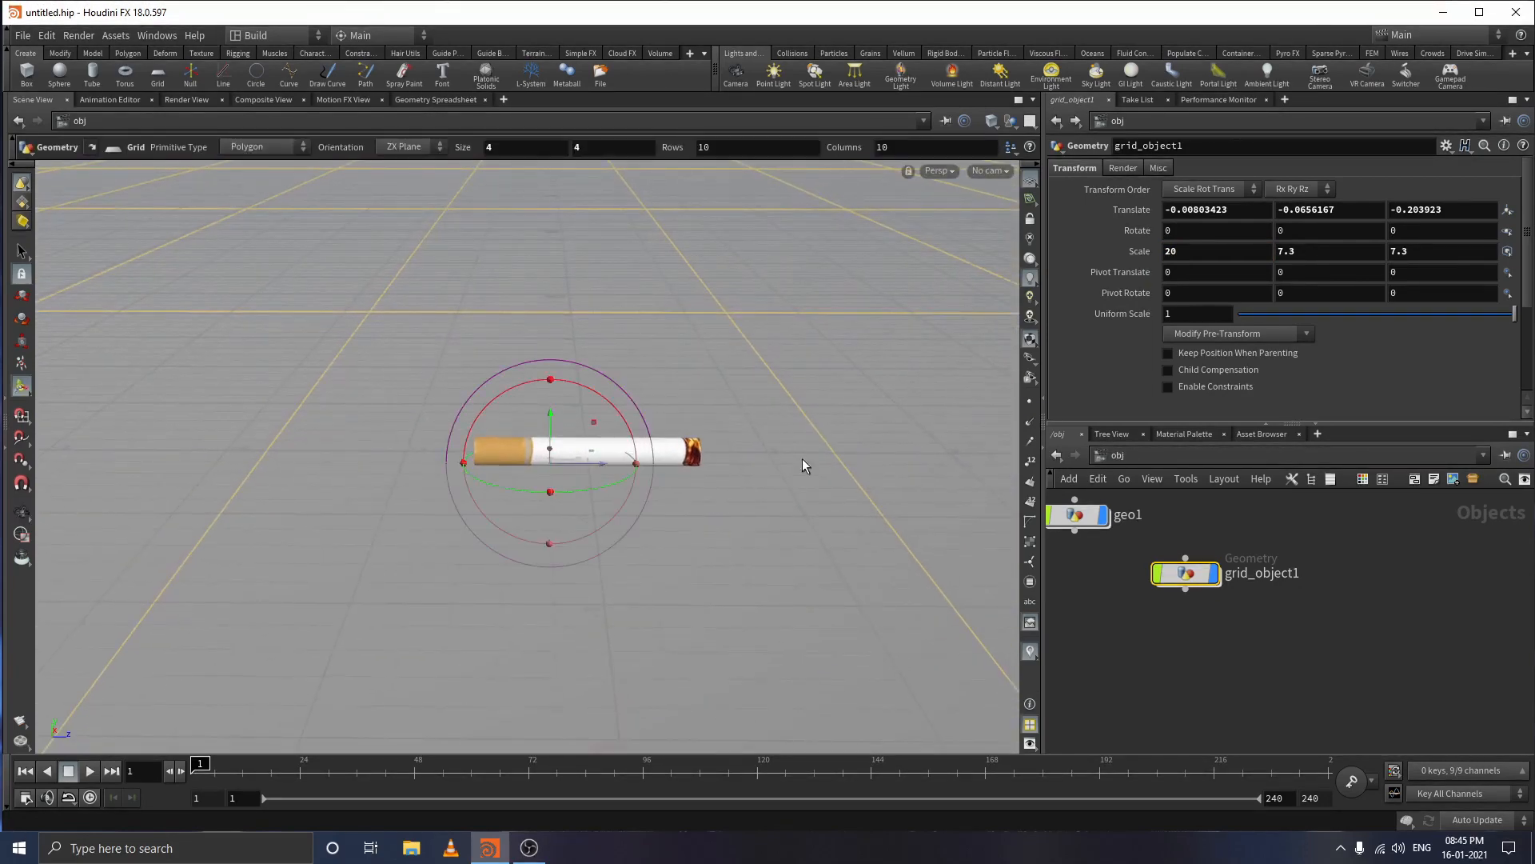
- Space the two object nodes apart in the network and rename geo1 as CIG
drag(1187, 574, 1393, 652)
drag(1080, 521, 1128, 544)
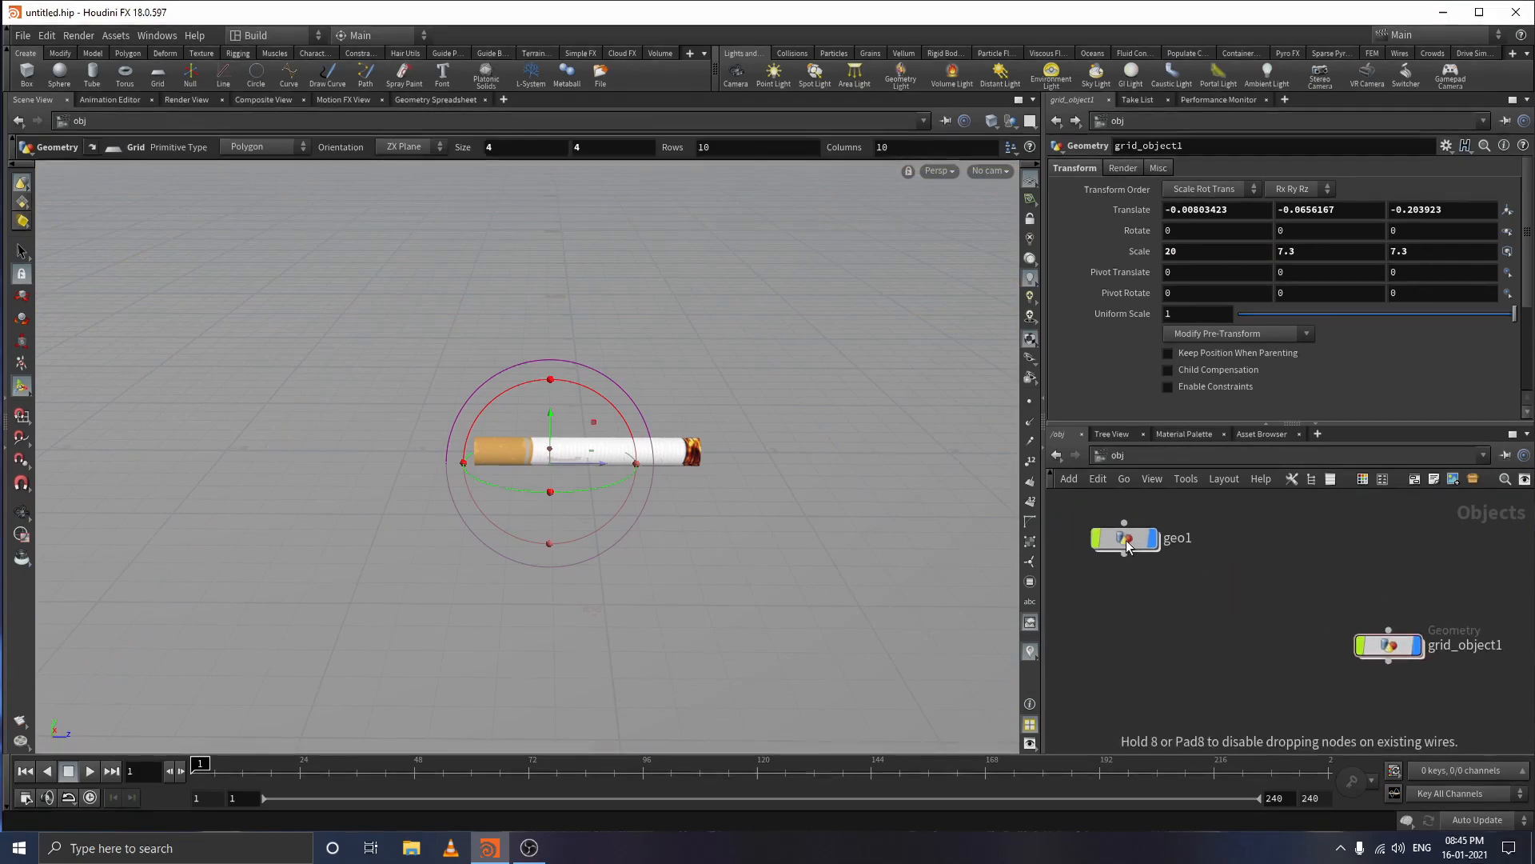
double_click(1177, 537)
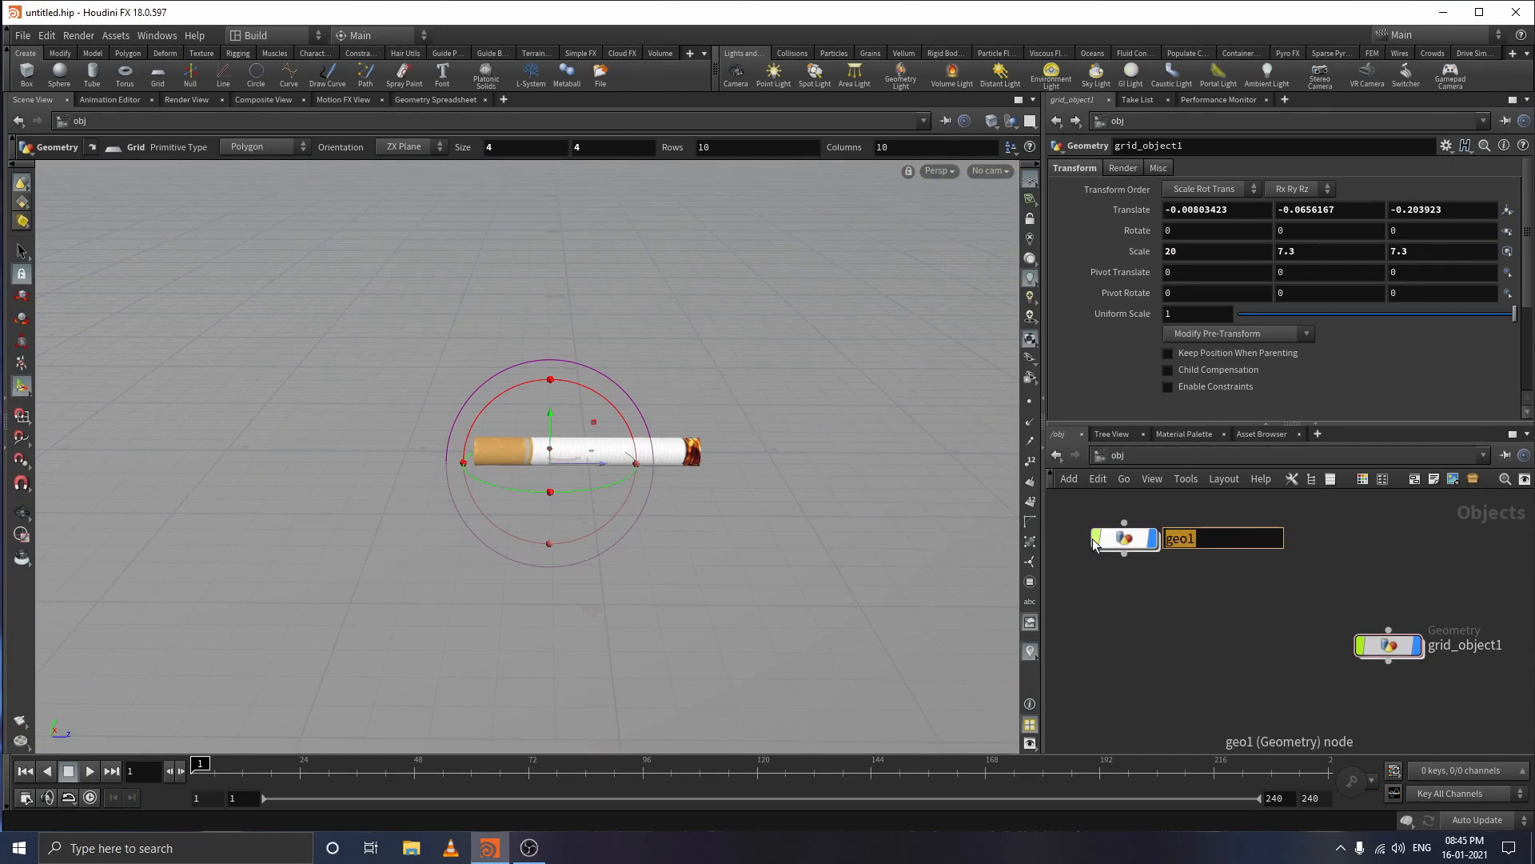
text(CIG)
key(Return)
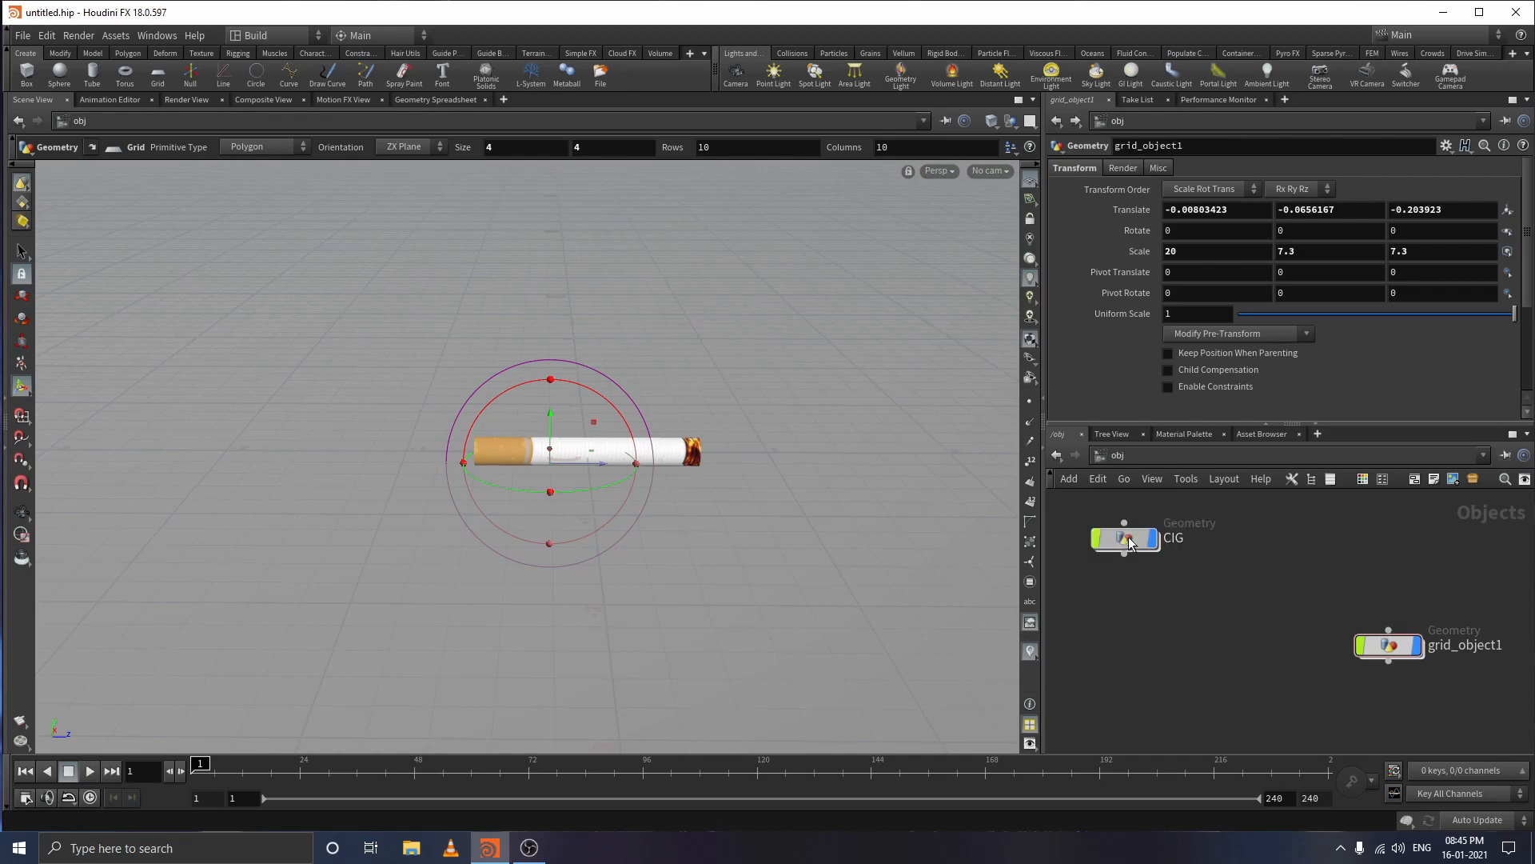
drag(1129, 543, 1129, 538)
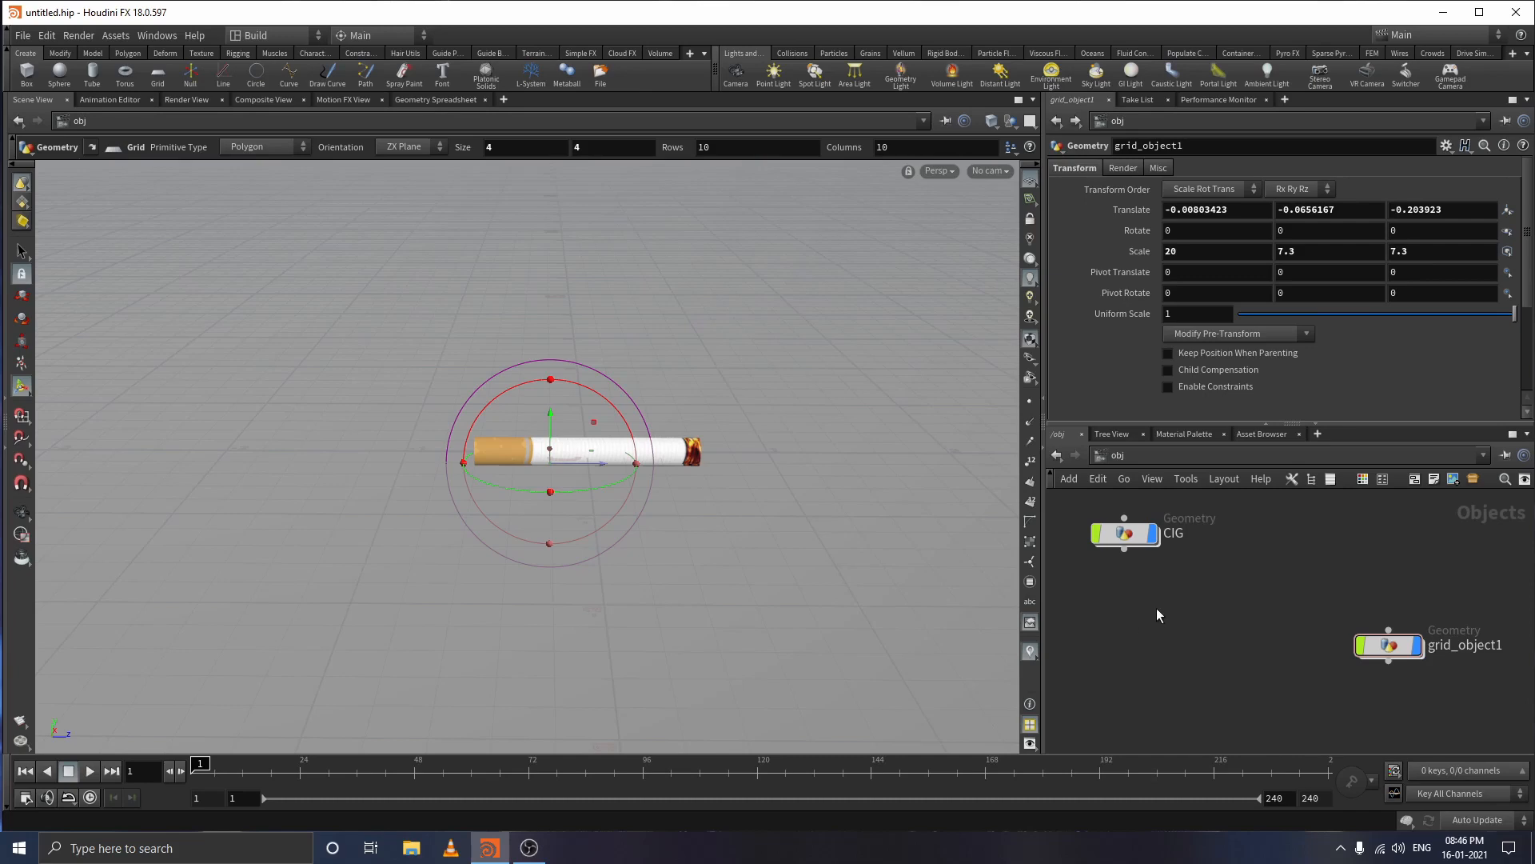
- Add a sphere object to the object network and place its node just below CIG
key(Tab)
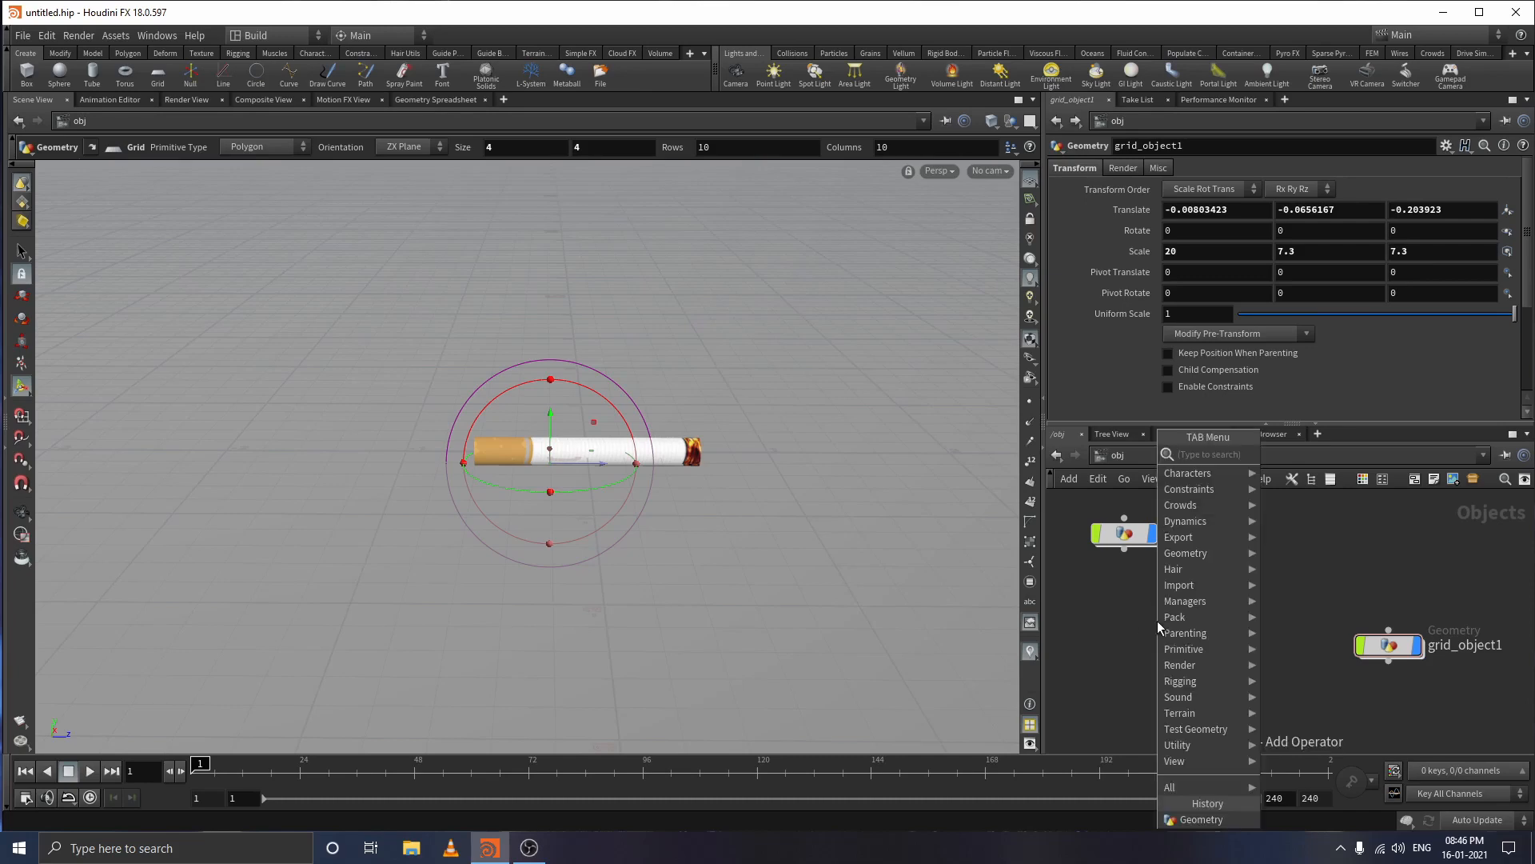
text(sp)
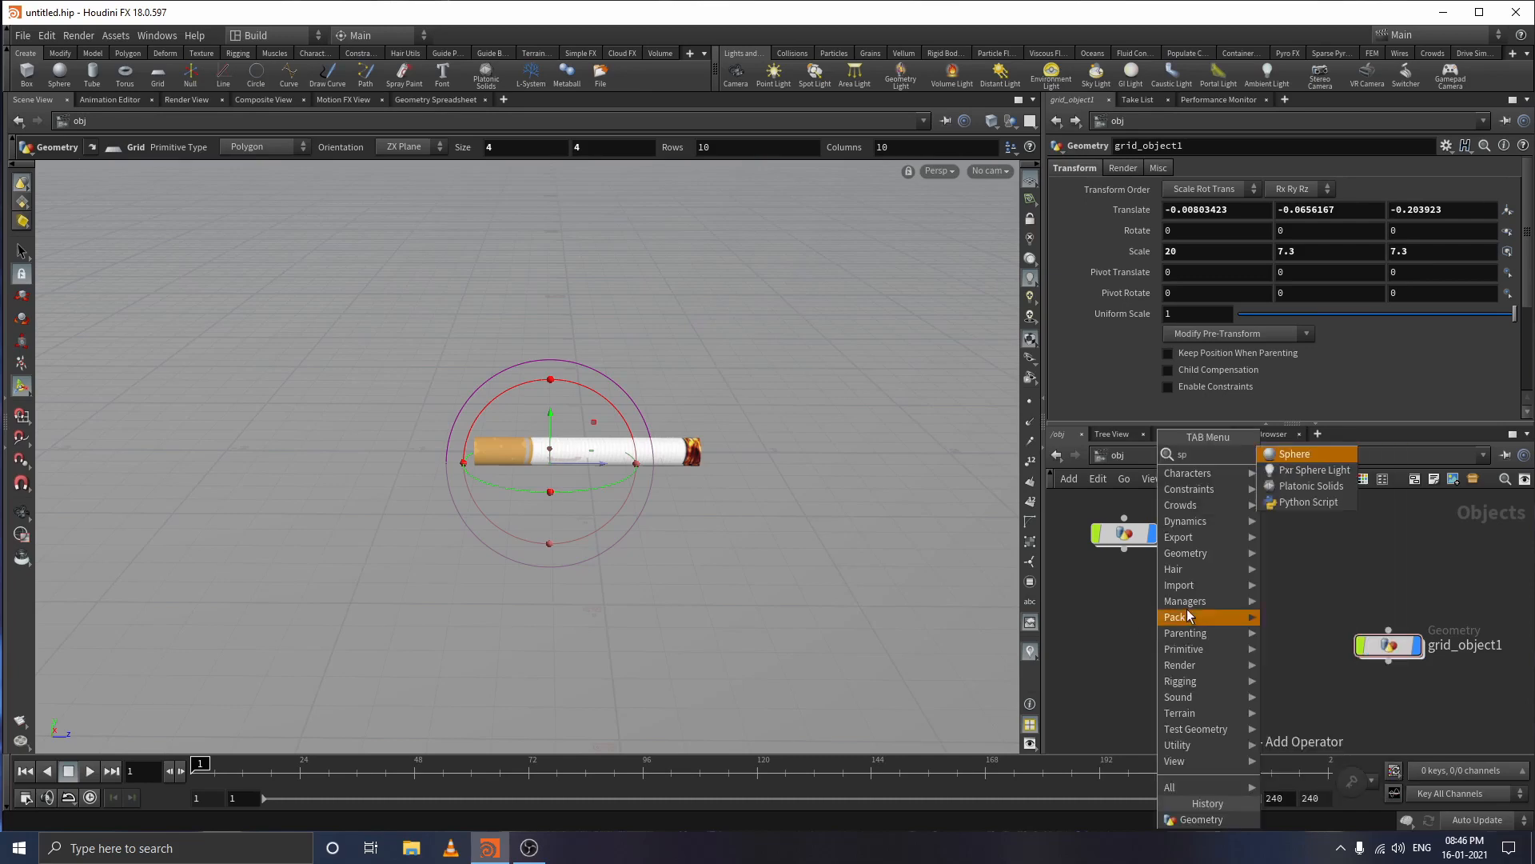
key(Return)
click(1168, 611)
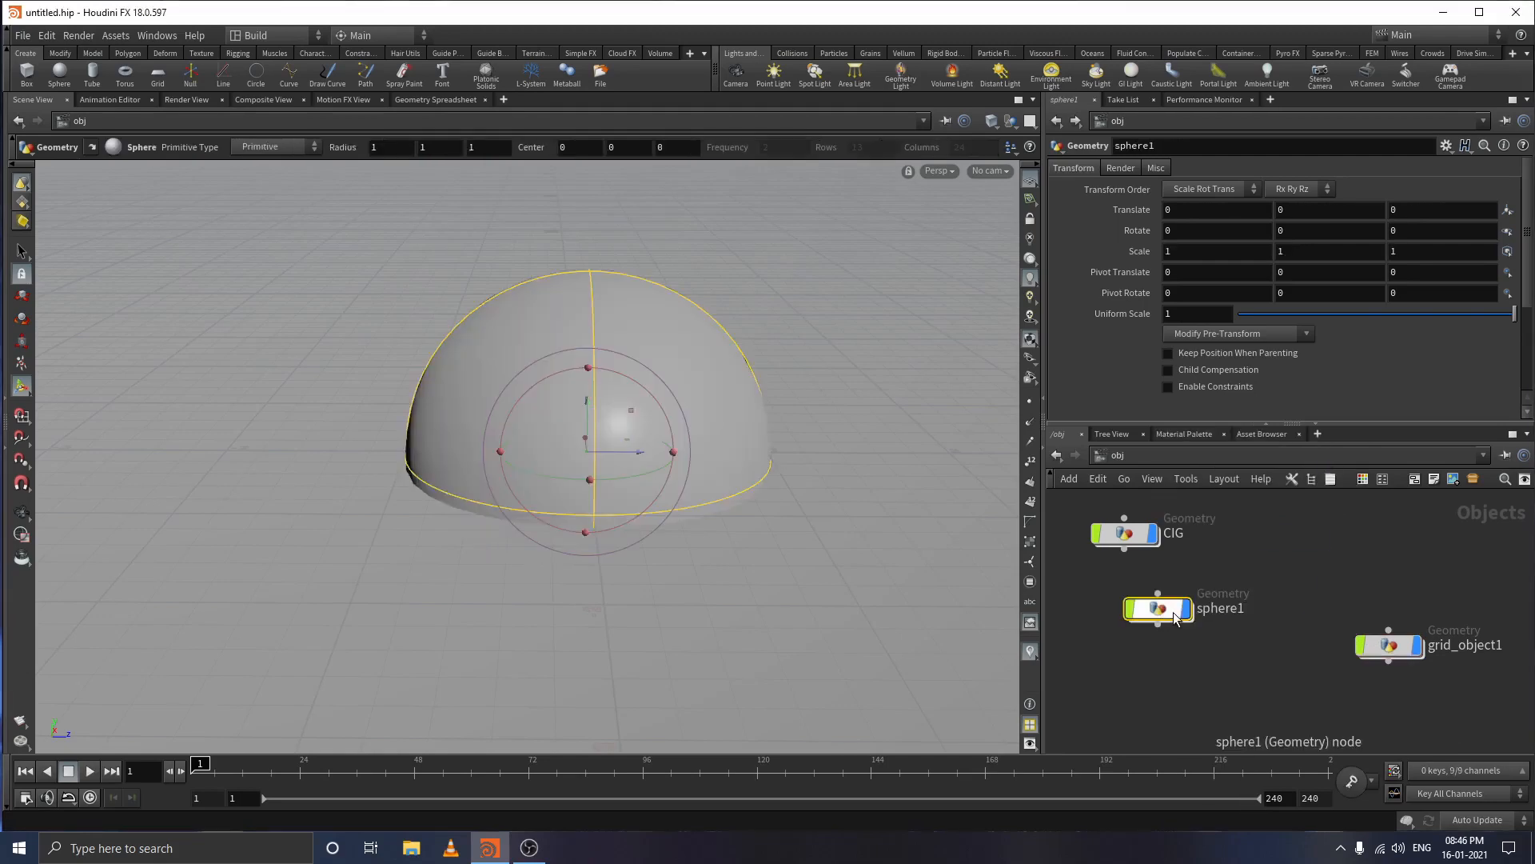
drag(1172, 614, 1176, 596)
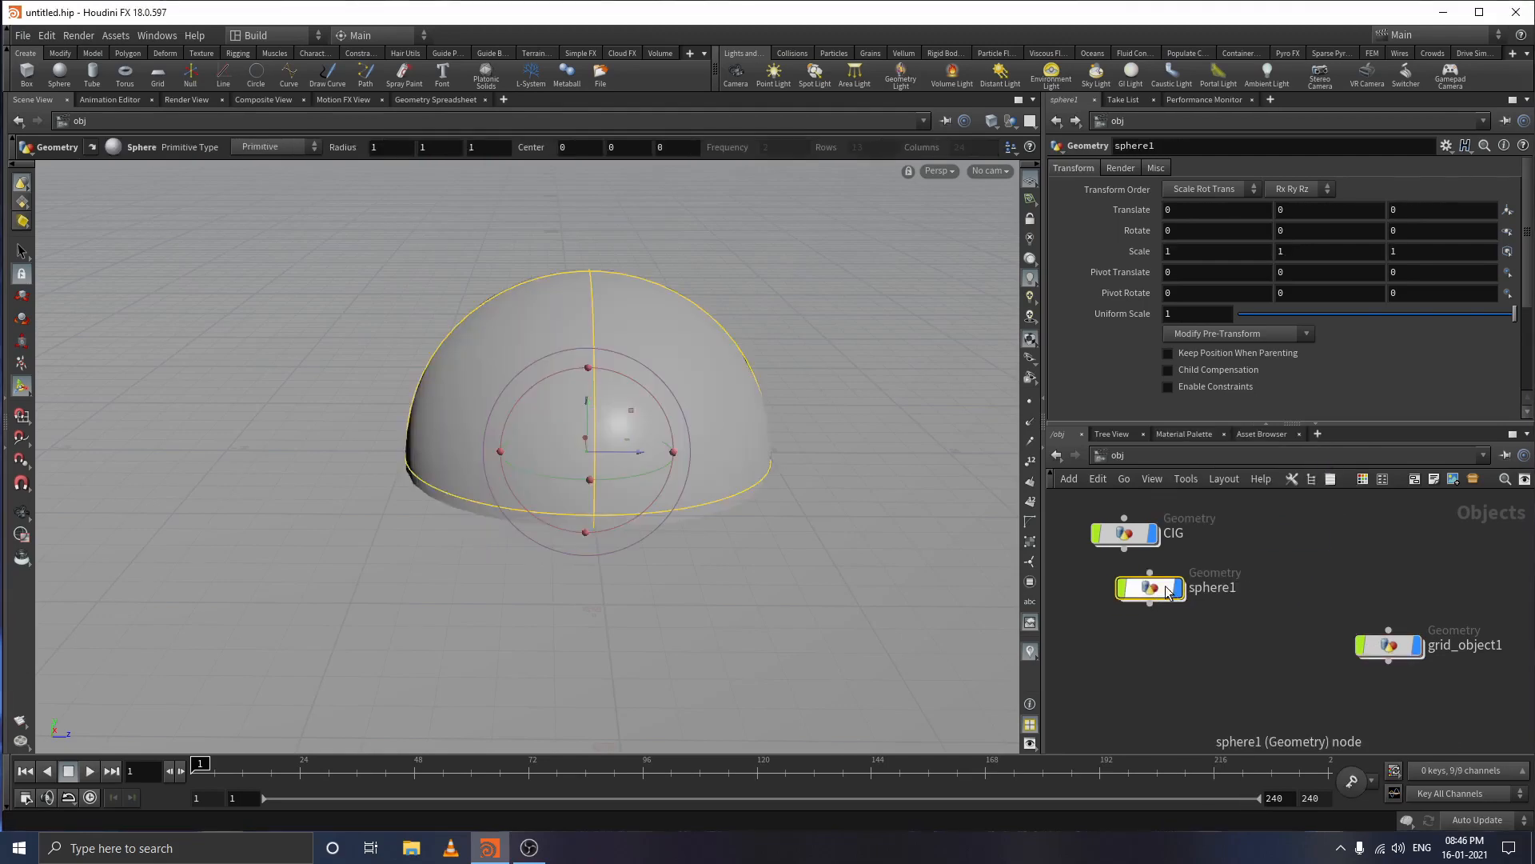
- Inside the sphere object, set the sphere's uniform scale to 0.1 and move it to the cigarette's burning end, about 0.57 in Z
double_click(1163, 585)
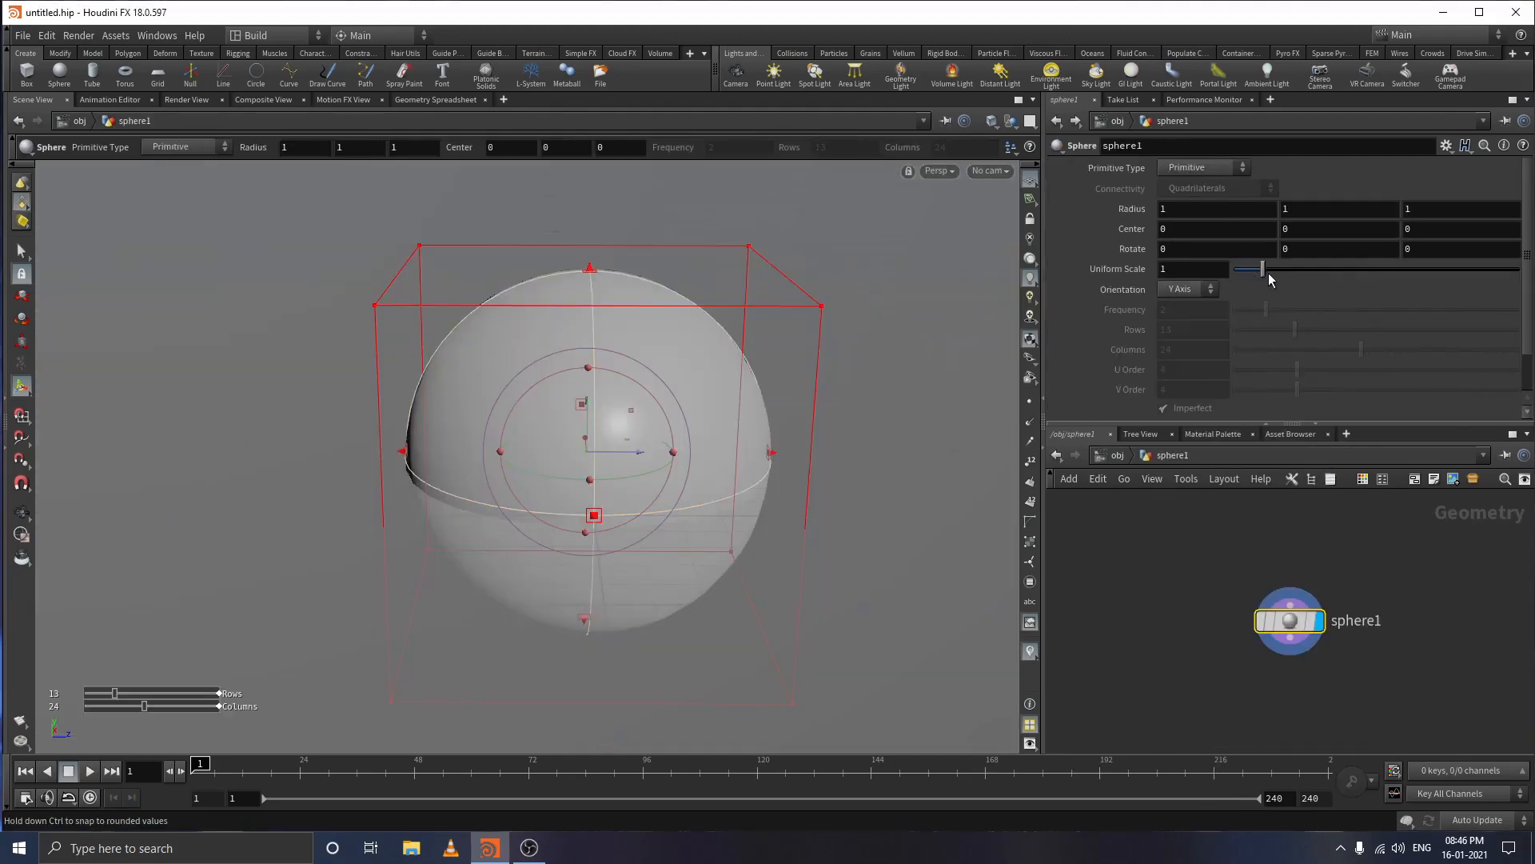
drag(1263, 269, 1027, 287)
text(0.)
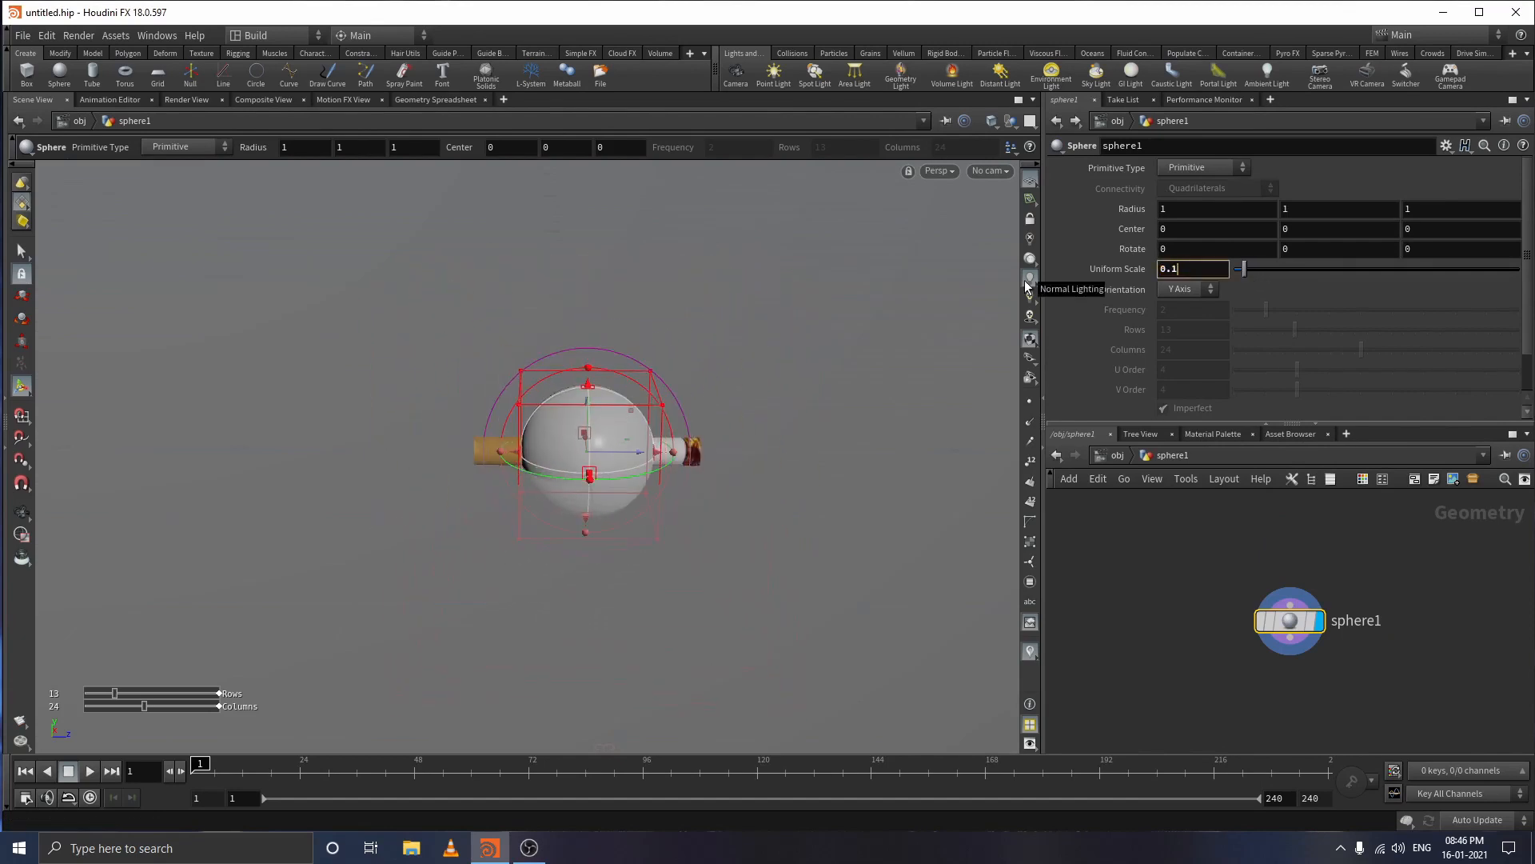
key(Return)
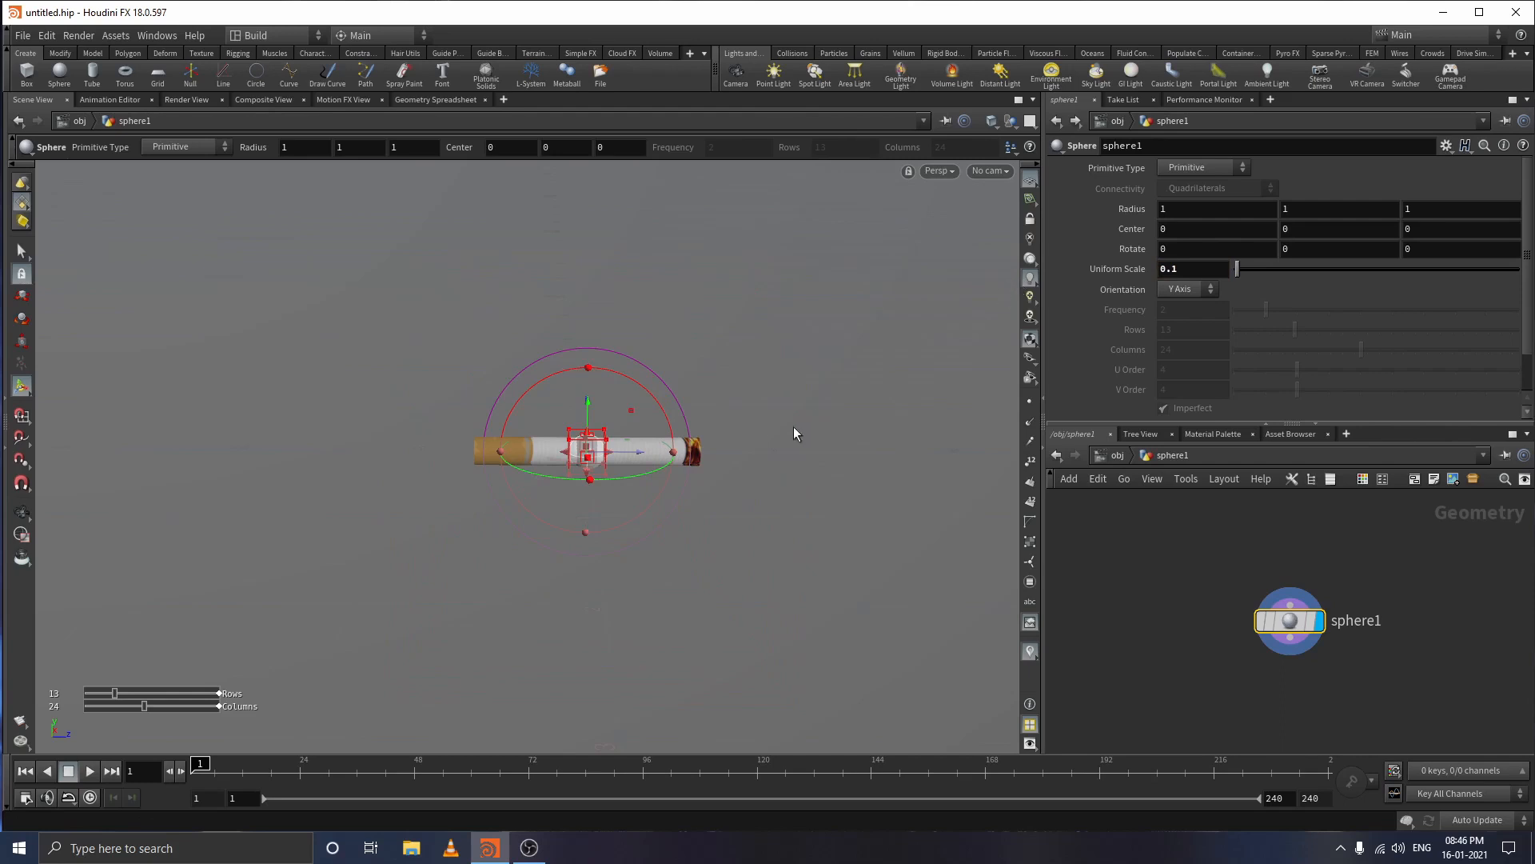
mouse_move(705, 453)
alt+mouse_down()
mouse_move(628, 458)
mouse_move(721, 449)
alt+mouse_up()
key(Return)
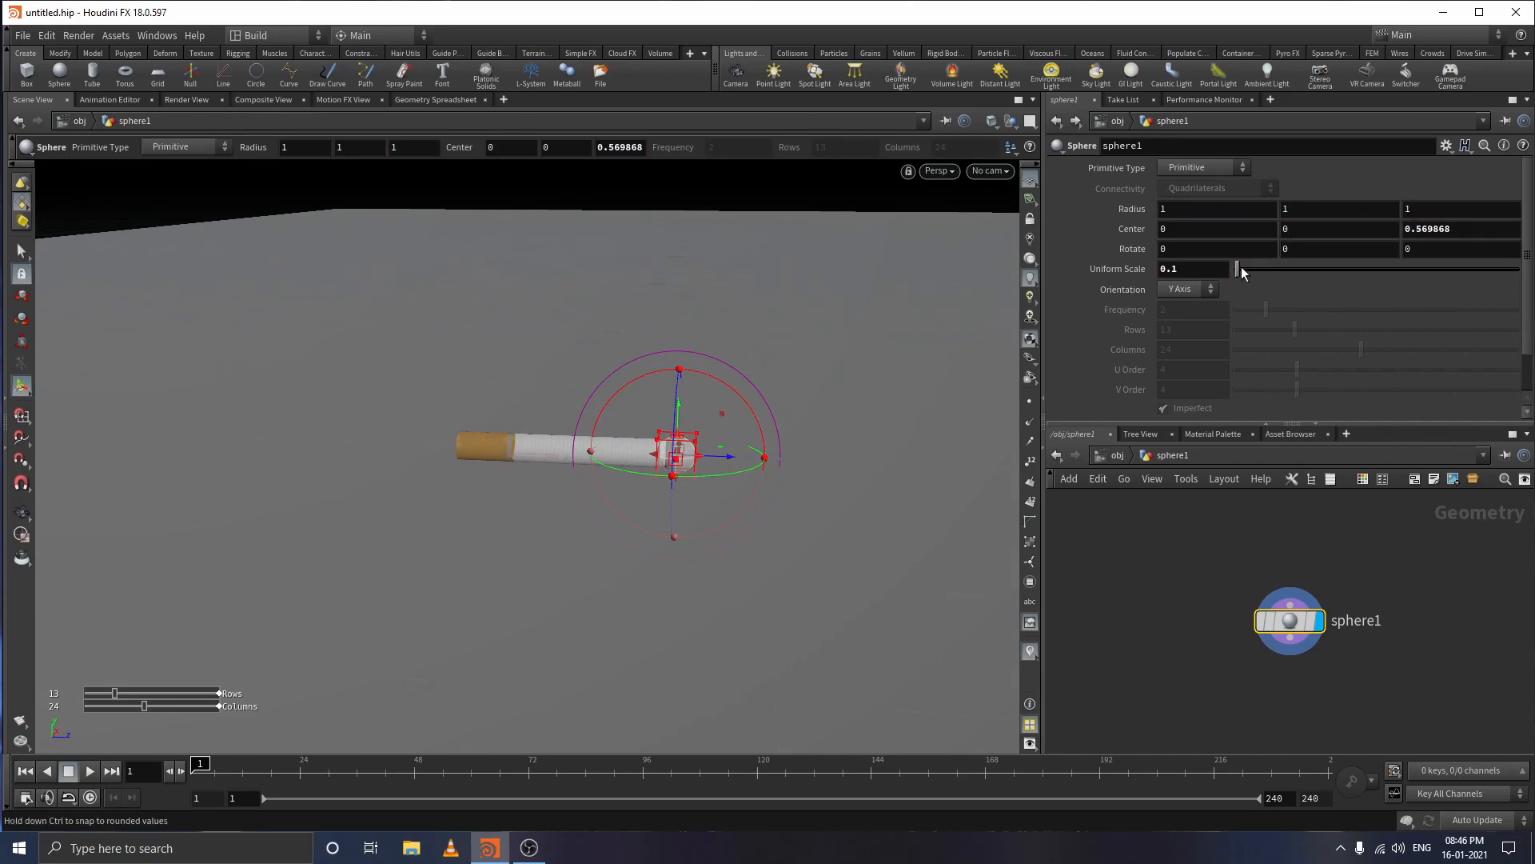
- Try a smaller uniform scale of 0.05 for the sphere at the cigarette's burning end
mouse_move(1125, 269)
middle_down()
mouse_move(1094, 270)
mouse_move(1130, 274)
middle_up()
key(Escape)
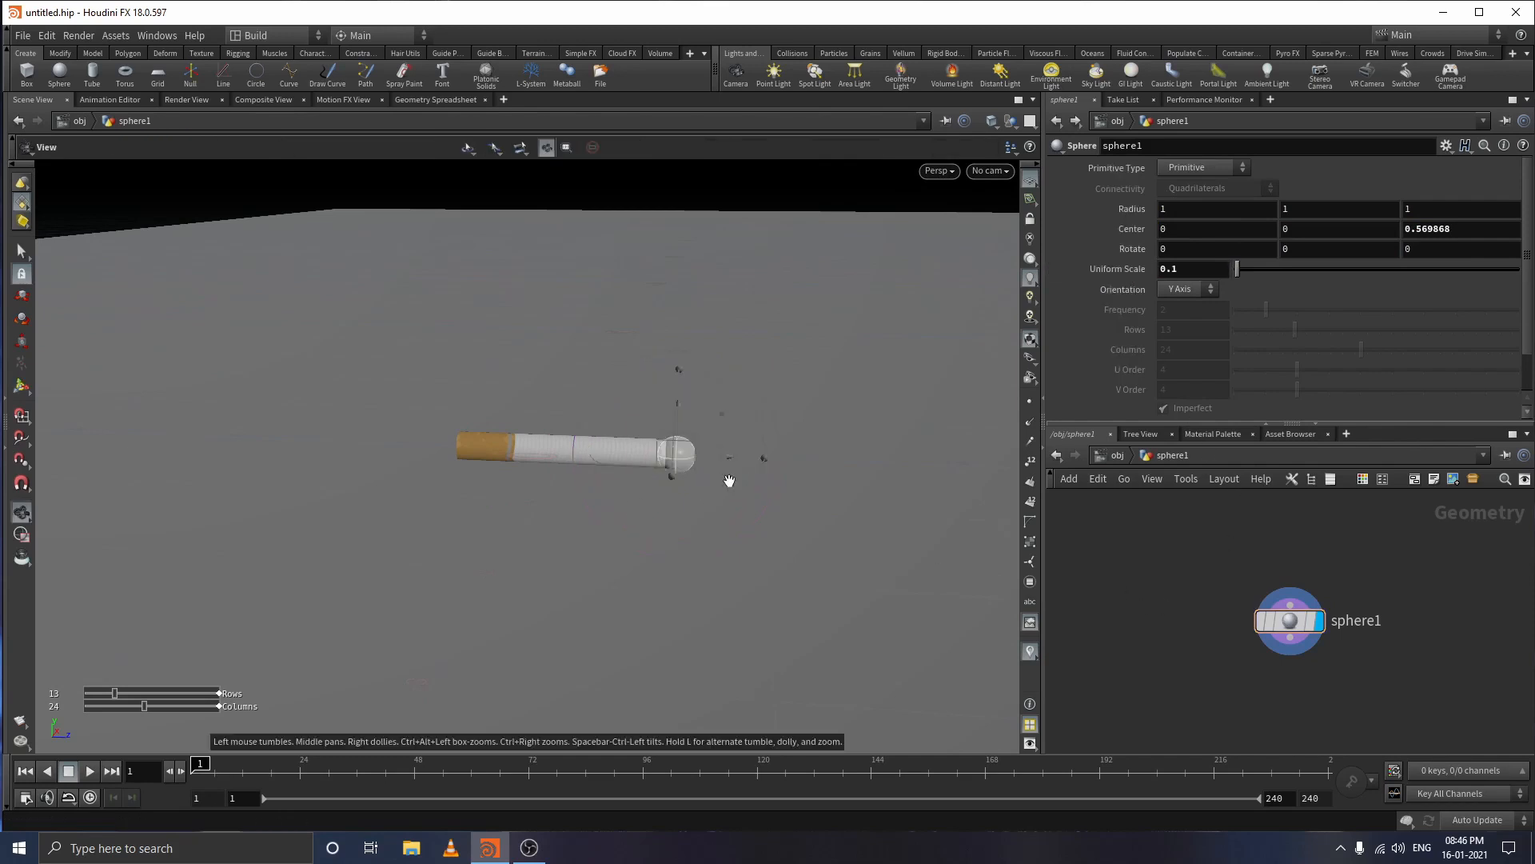
right_drag(762, 511, 737, 130)
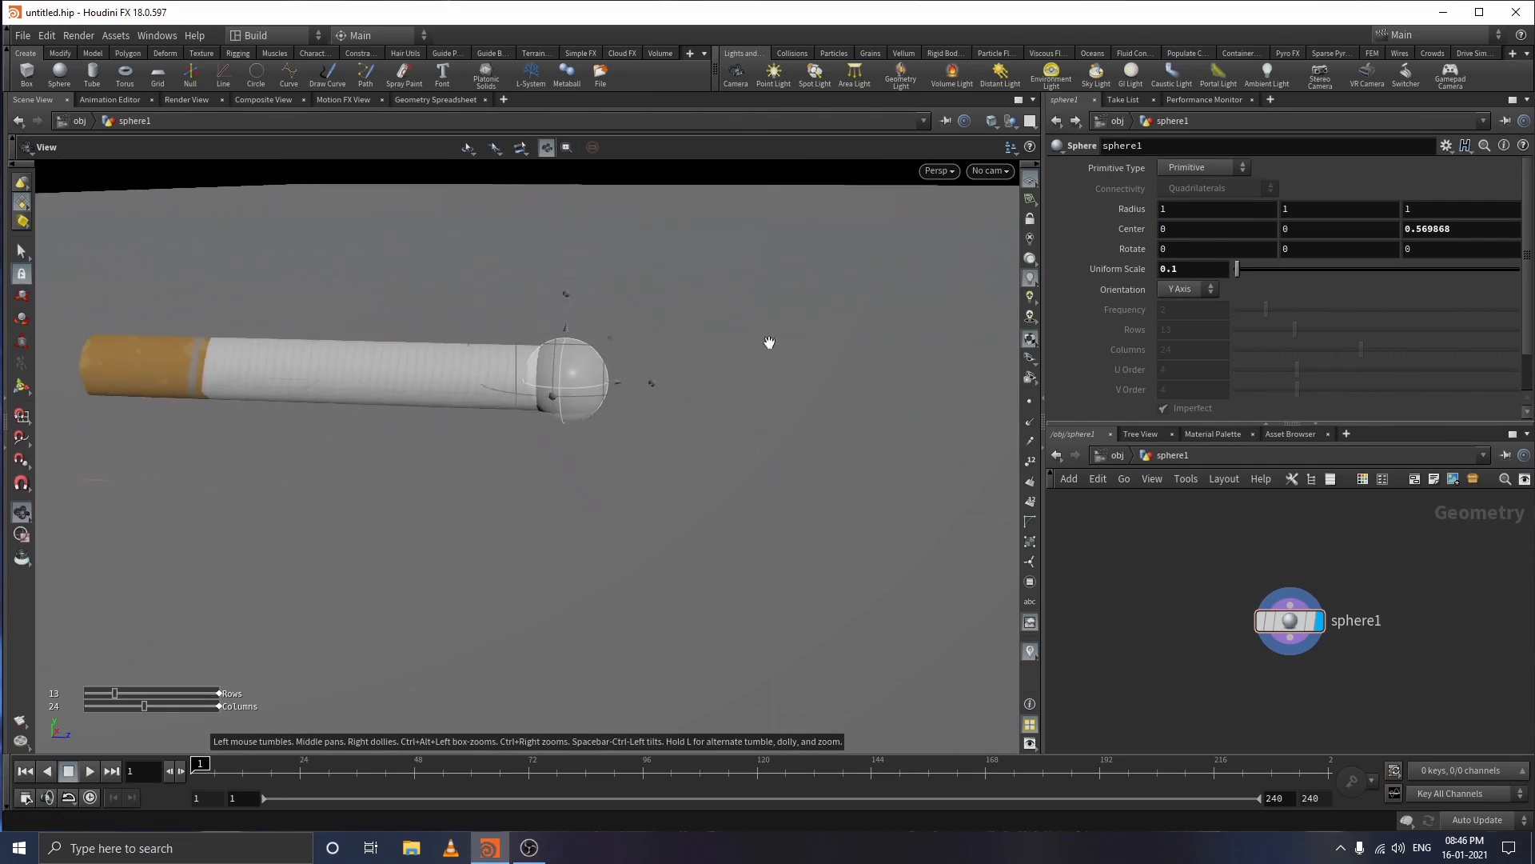
drag(769, 342, 706, 453)
key(Return)
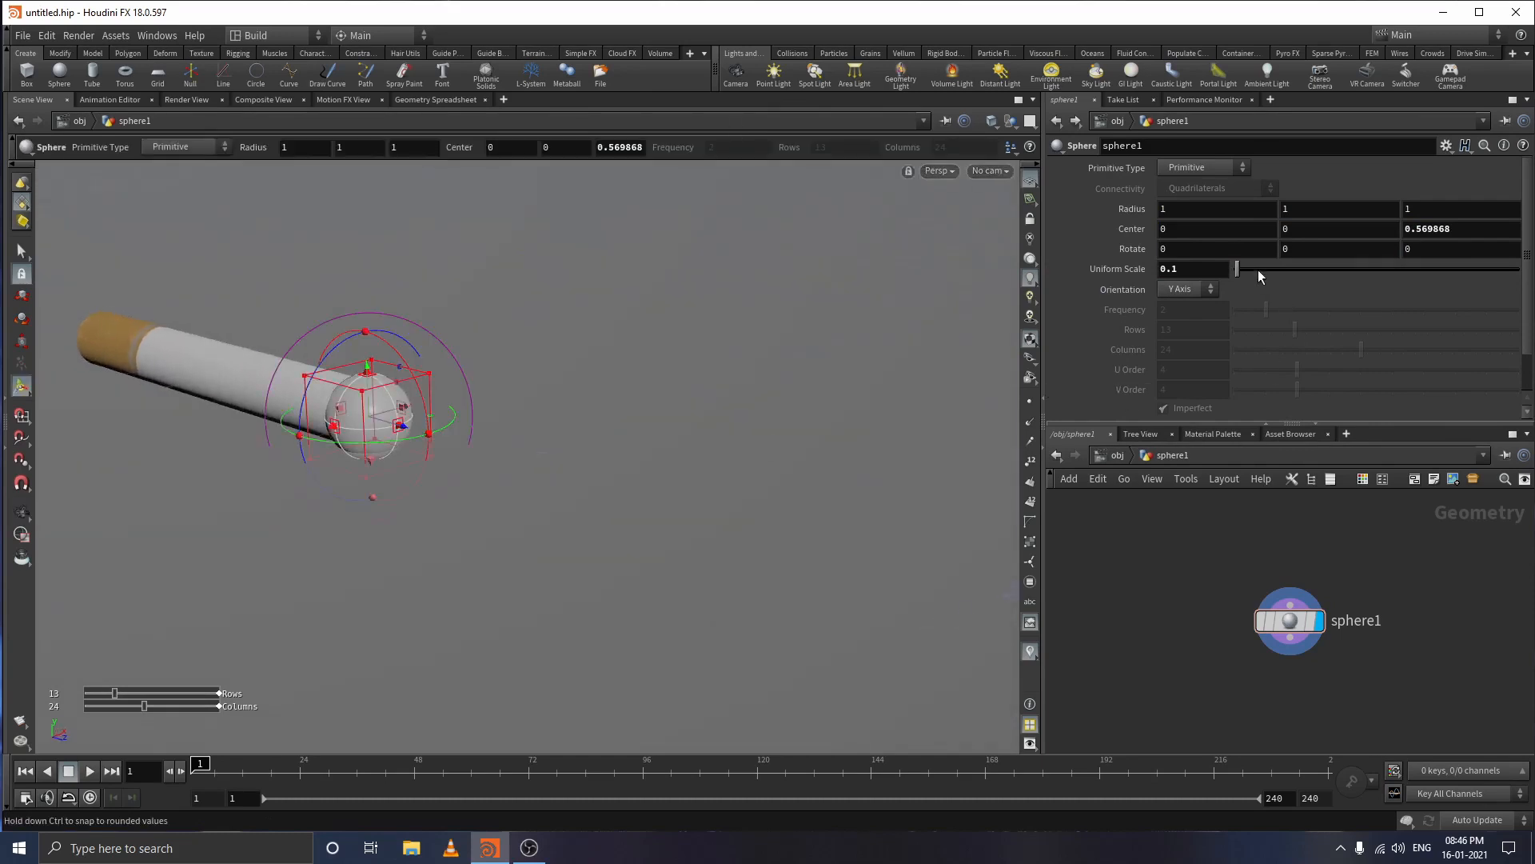
drag(1239, 269, 1235, 276)
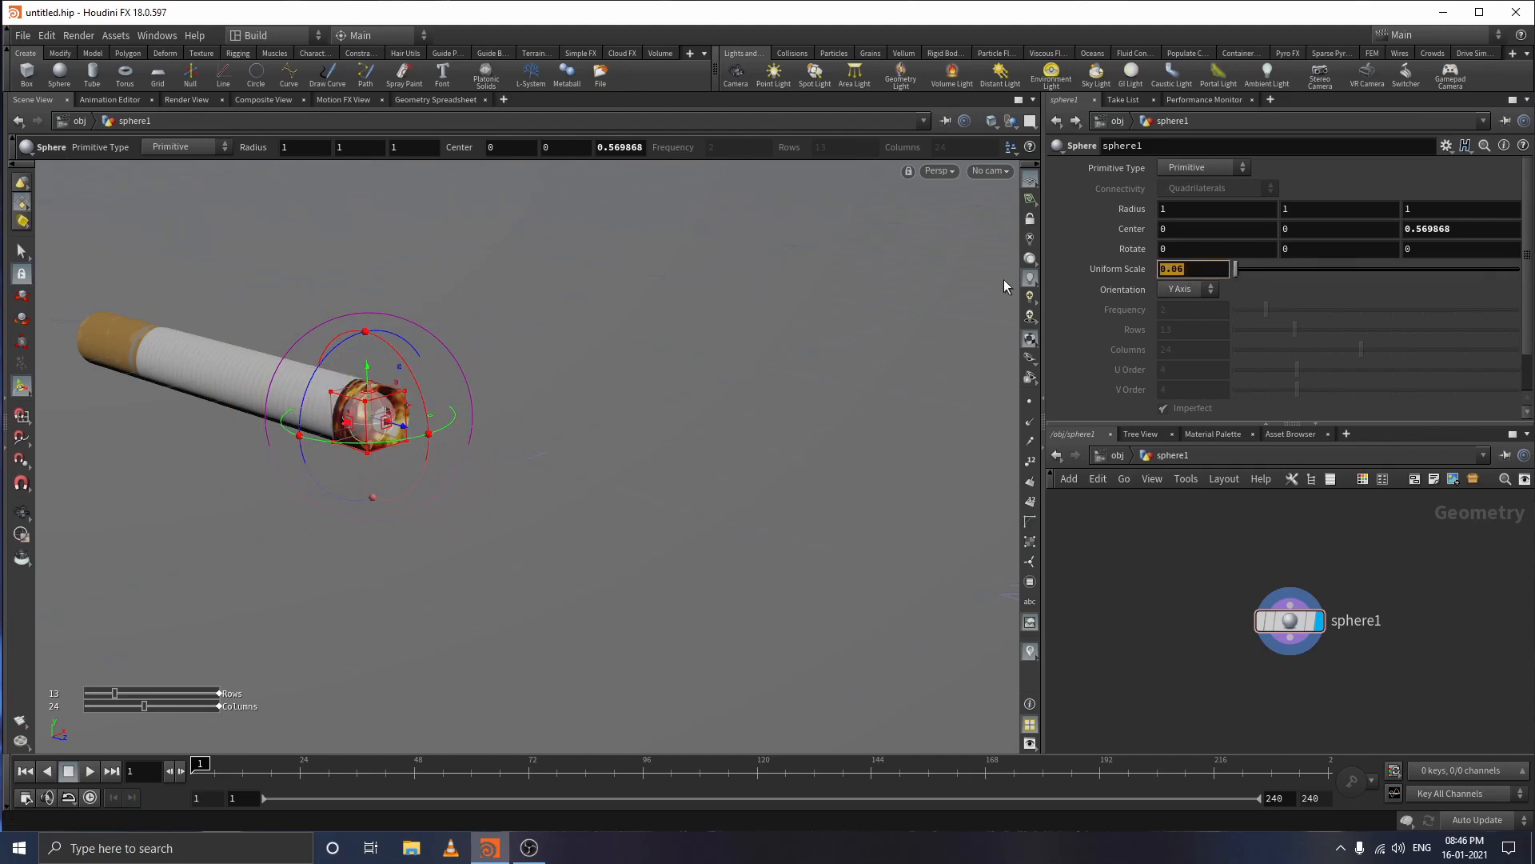
text(0.05)
key(Return)
drag(645, 435, 387, 538)
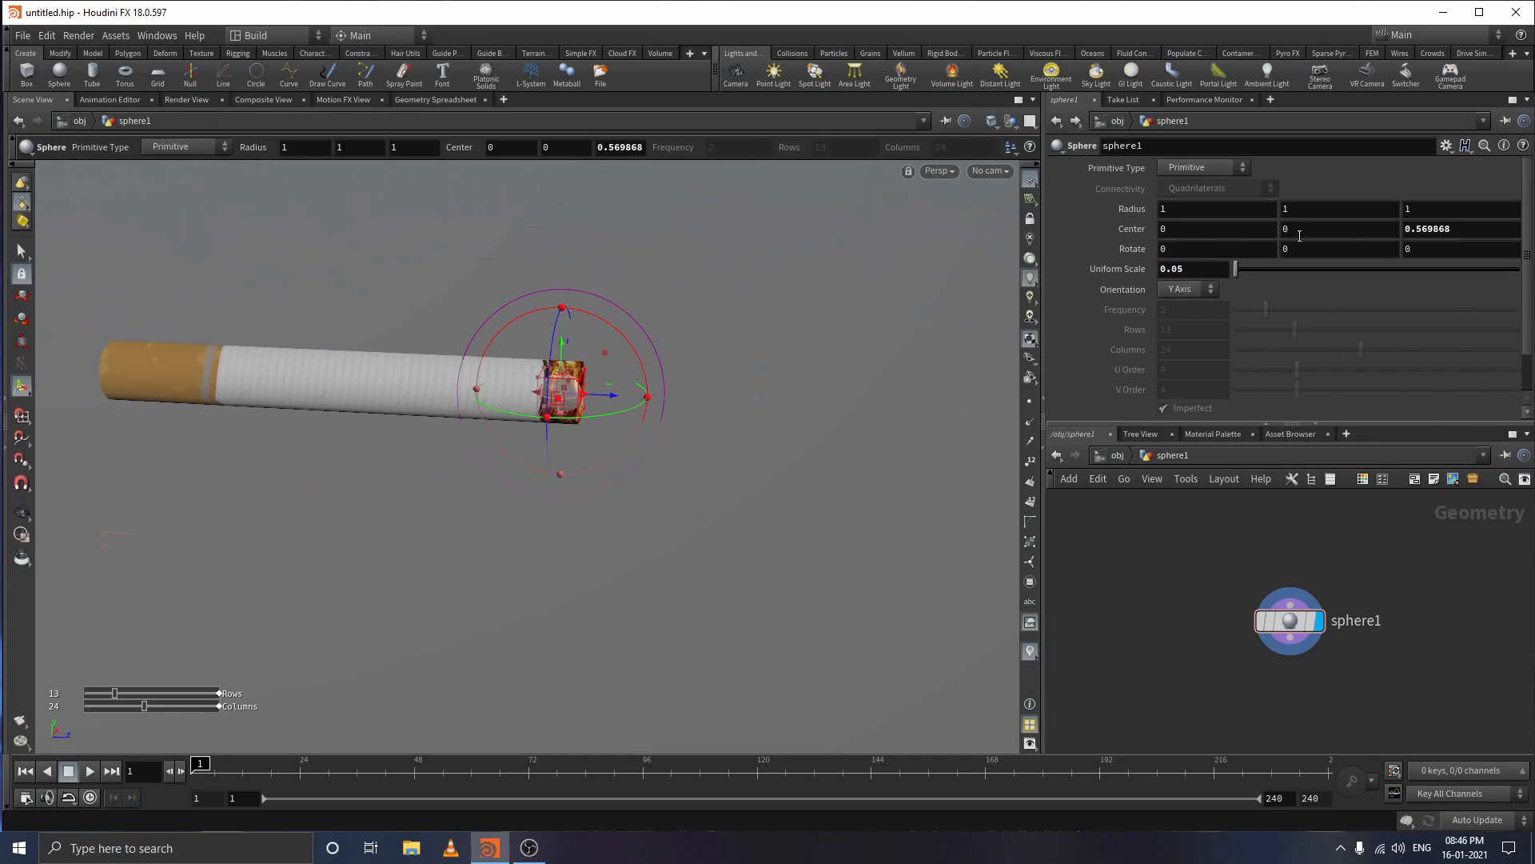
- Set the sphere's uniform scale to 0.08 and Z radius to 0.6, and position its center at about 0.578 in Z
click(1176, 269)
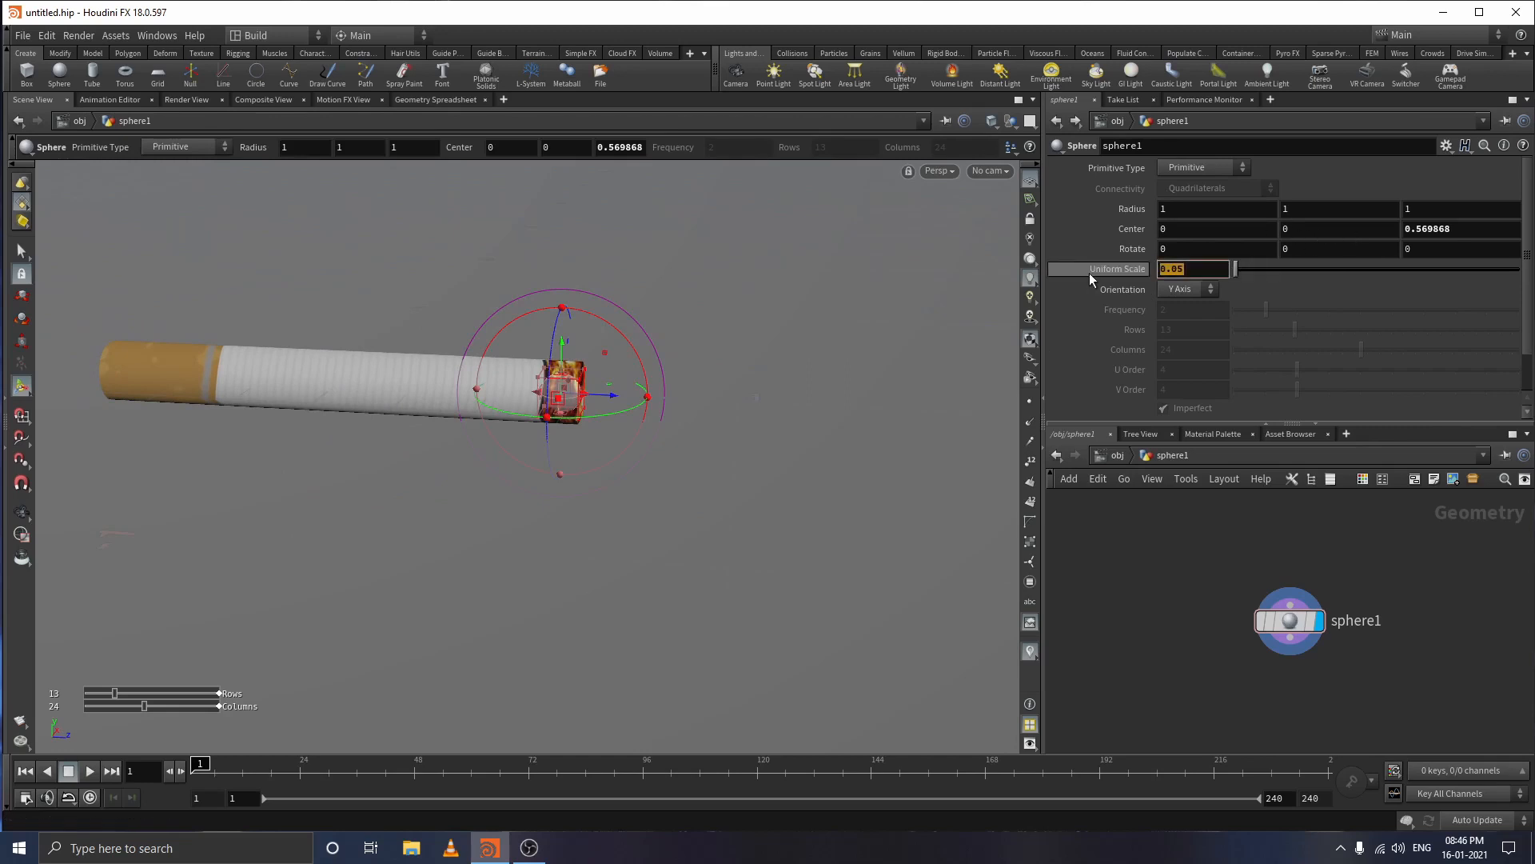
text(0.08)
key(Return)
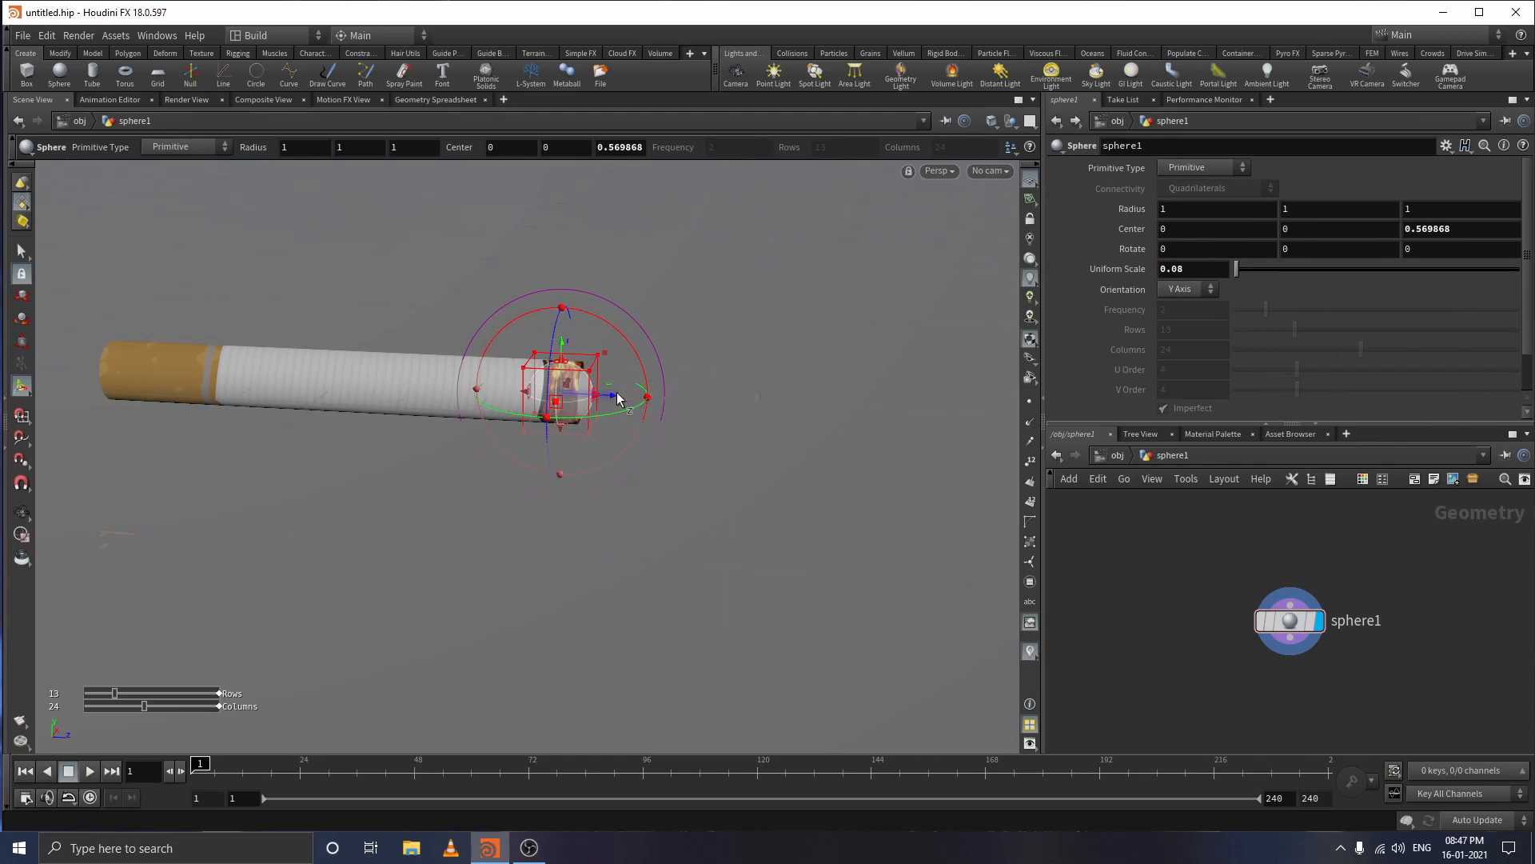
drag(613, 396, 624, 404)
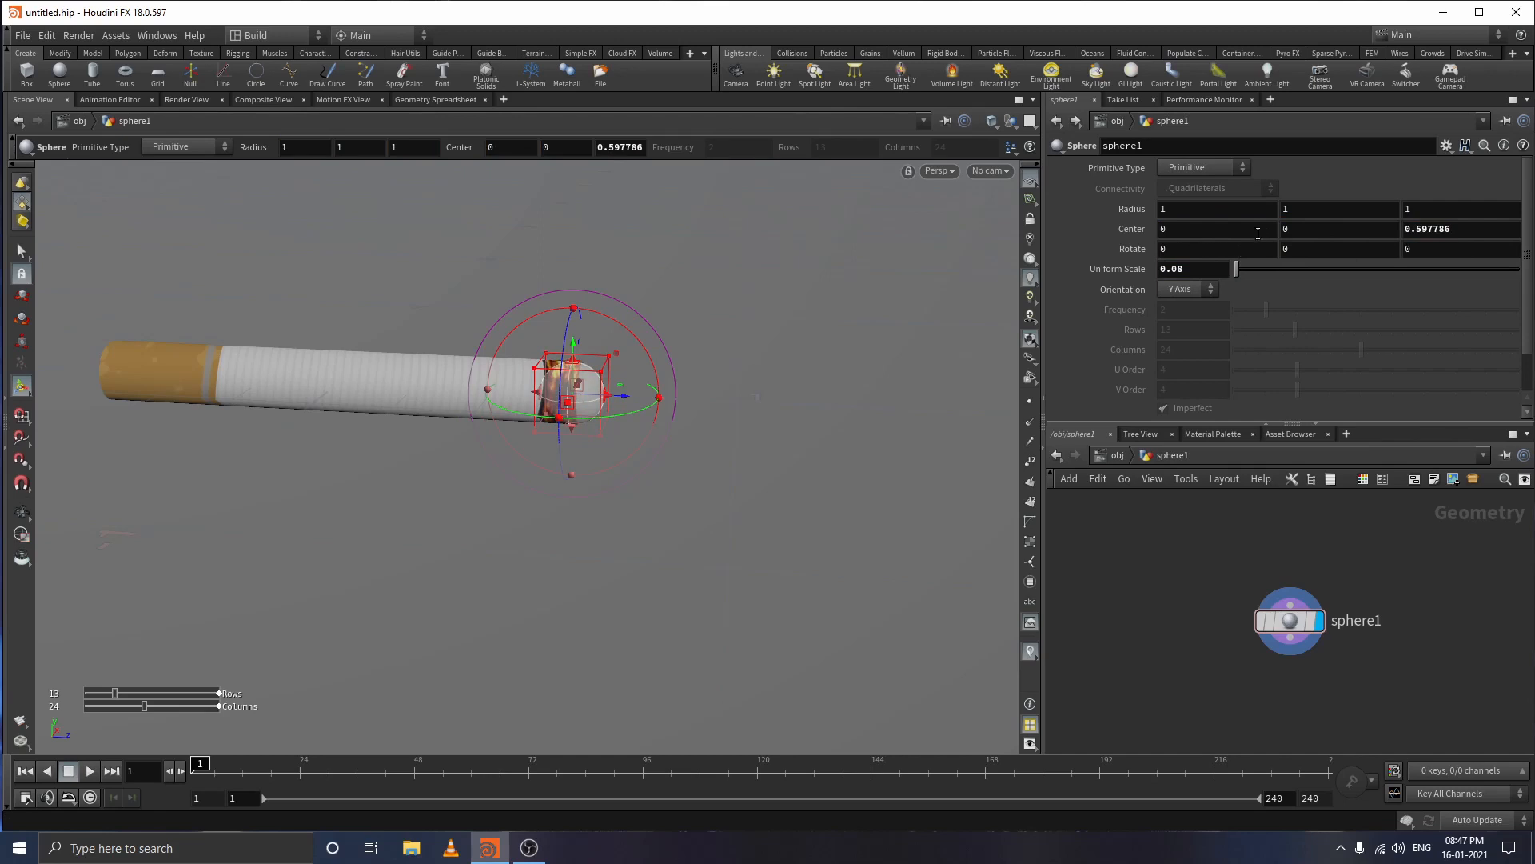
middle_drag(1439, 218, 1402, 207)
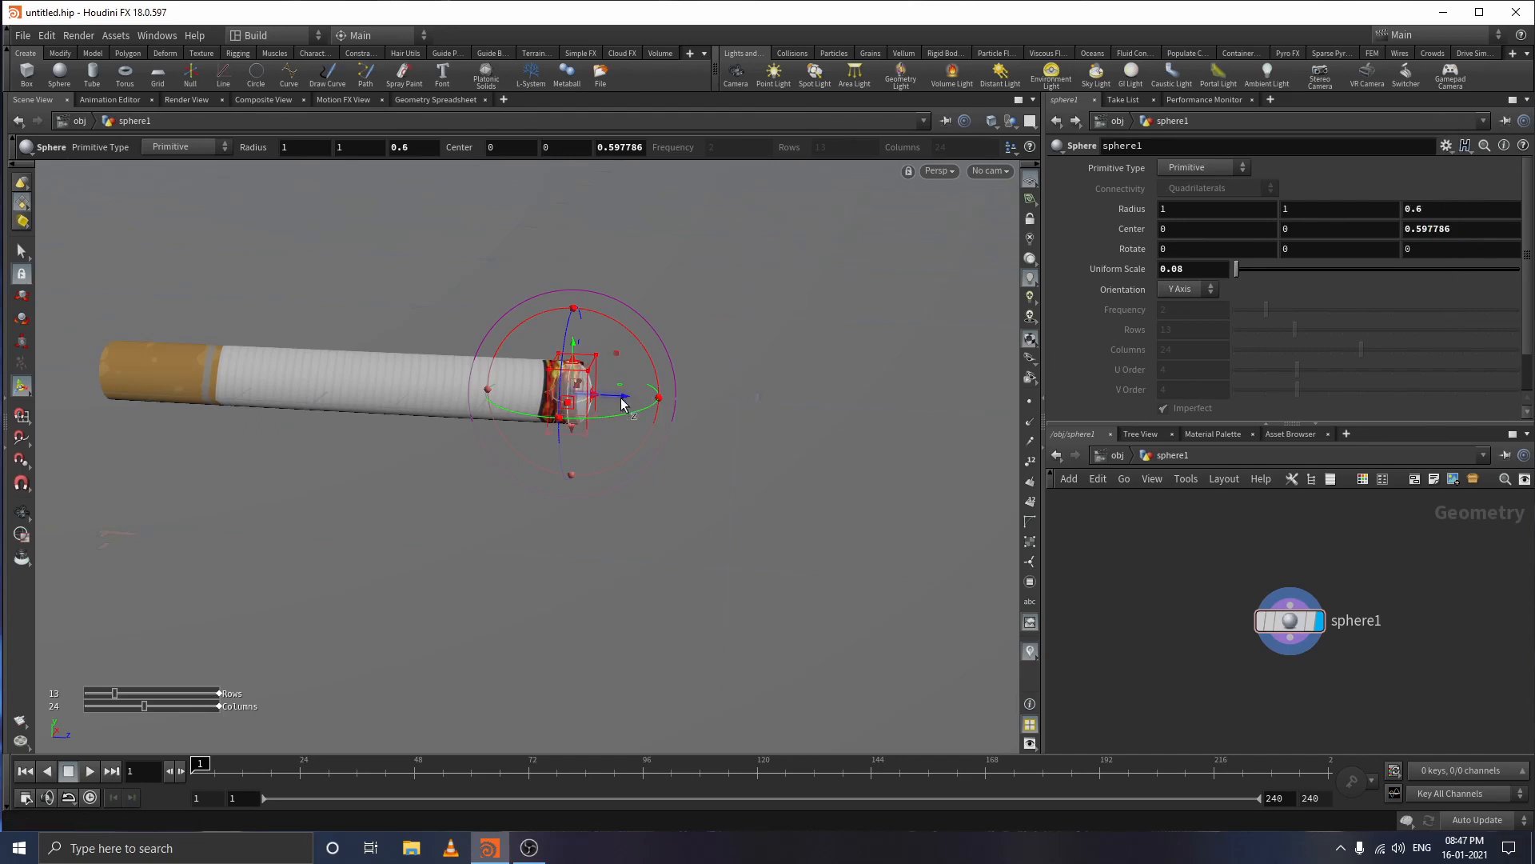
drag(621, 398, 613, 398)
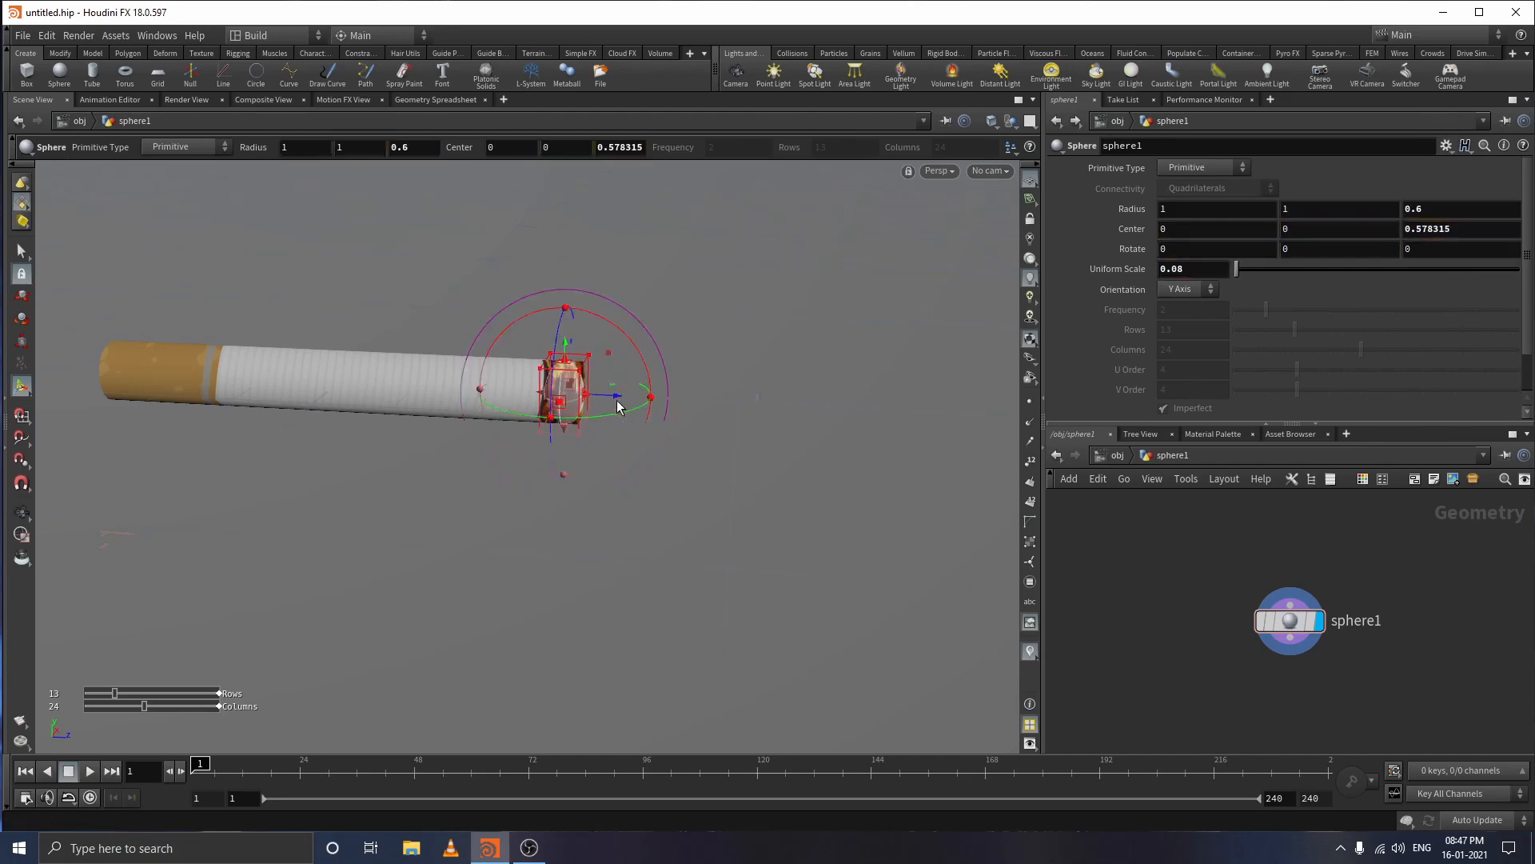
- Examine how the flattened sphere fits in the cigarette's burning tip from several angles and distances
alt+drag(668, 445, 721, 464)
alt+right_drag(854, 324, 814, 490)
alt+middle_drag(854, 324, 800, 397)
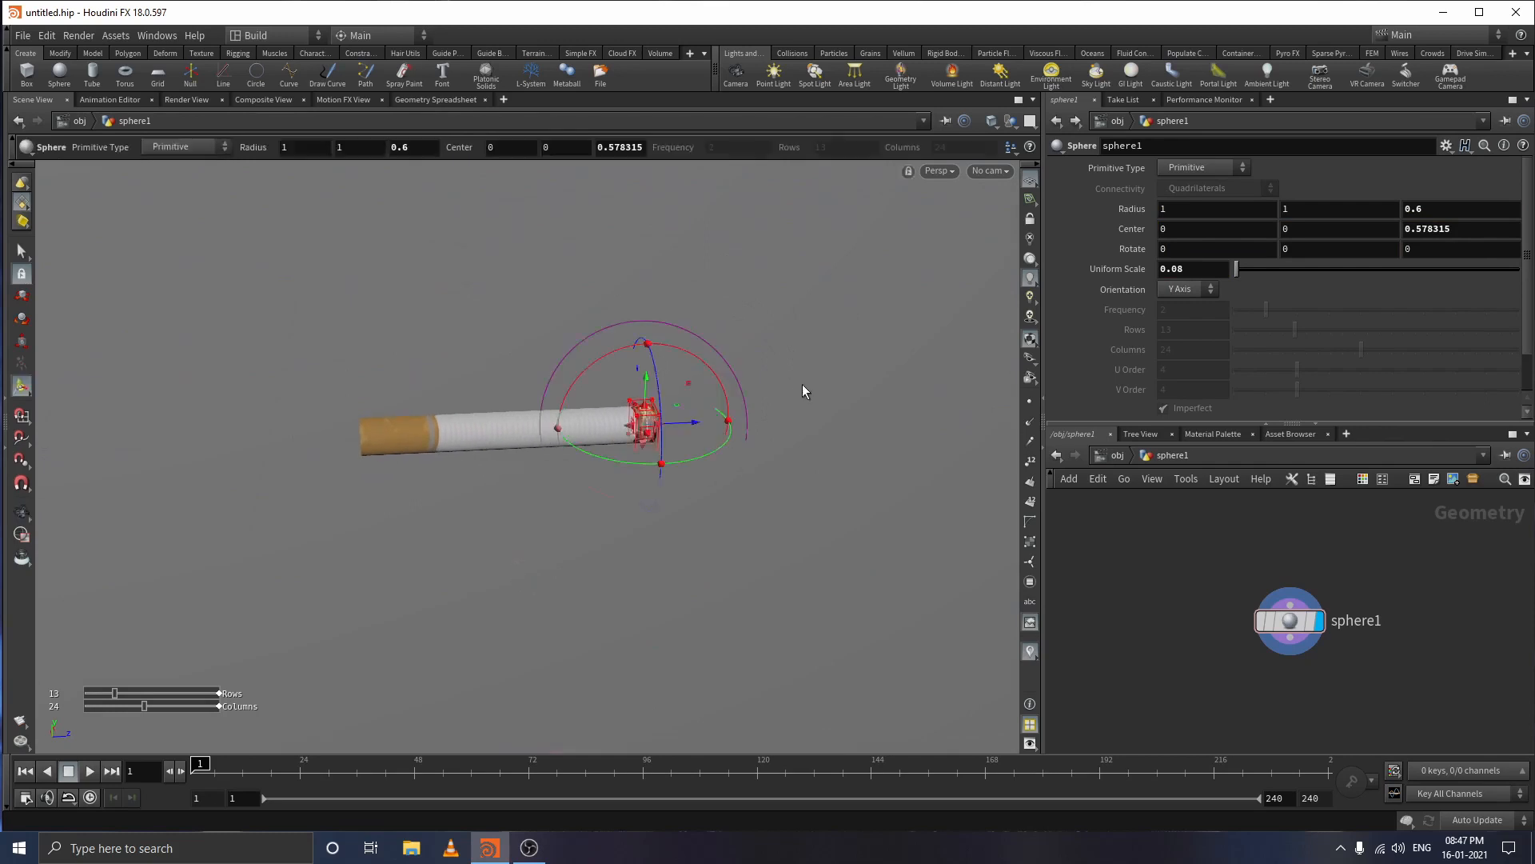
alt+right_drag(806, 387, 783, 326)
key(Return)
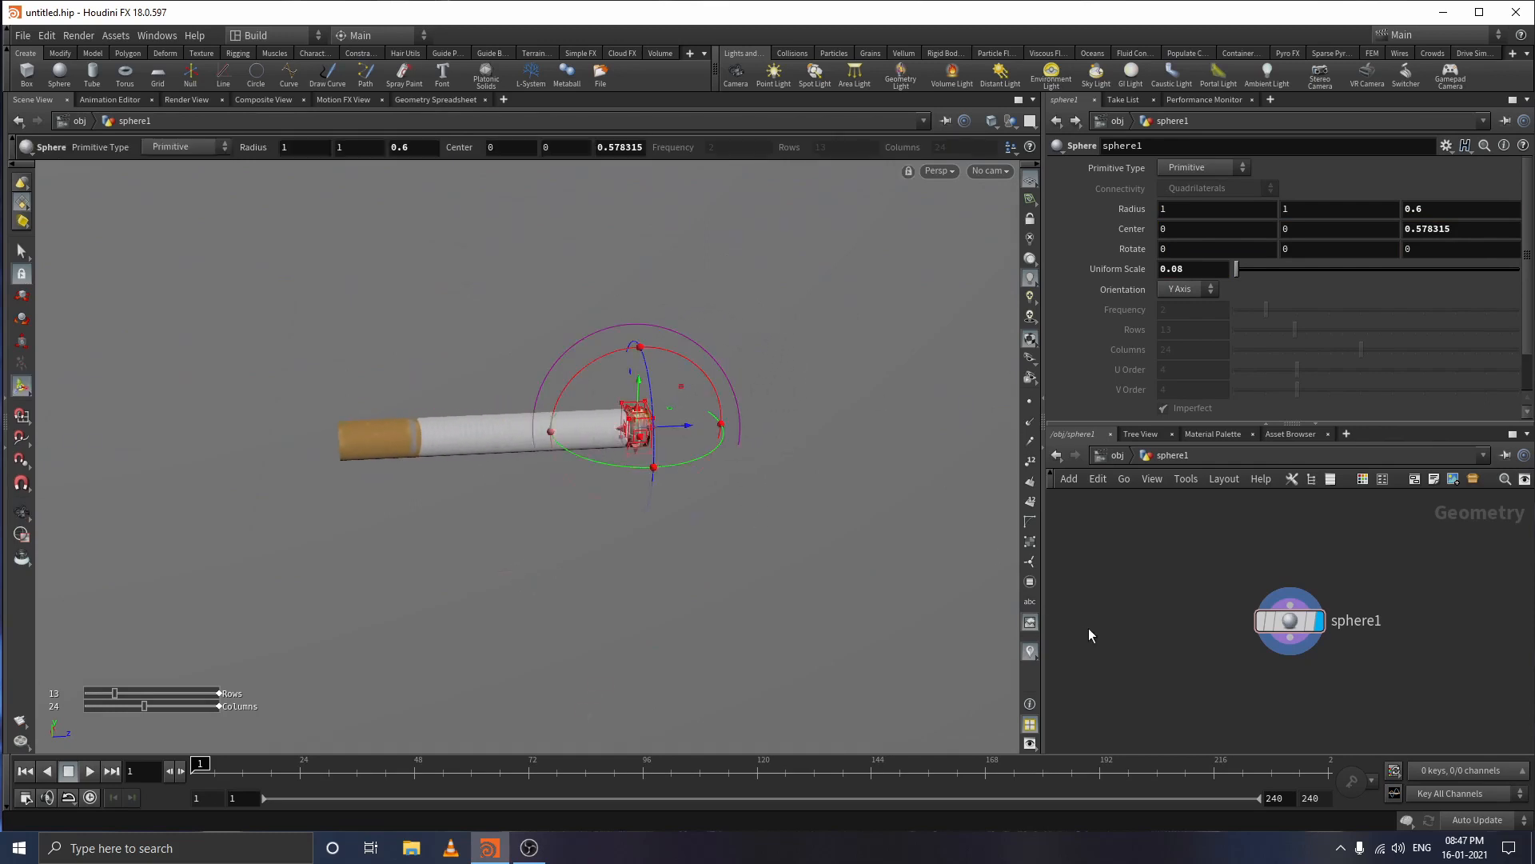
key(Escape)
drag(520, 341, 563, 302)
mouse_move(592, 270)
right_down()
mouse_move(569, 520)
mouse_move(530, 583)
right_up()
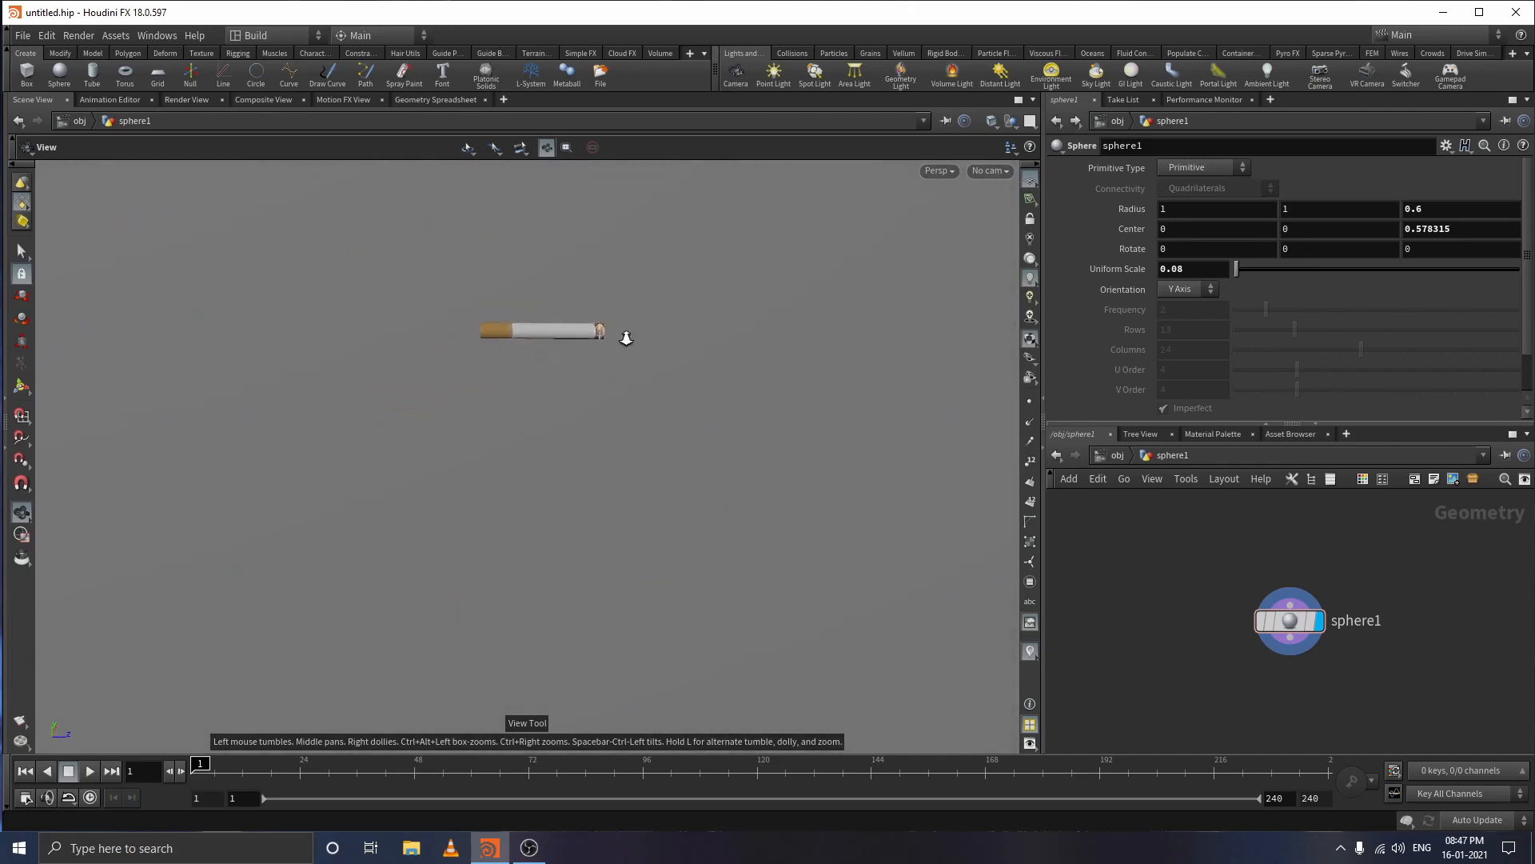
right_drag(627, 340, 638, 551)
drag(638, 462, 634, 394)
right_drag(659, 389, 550, 298)
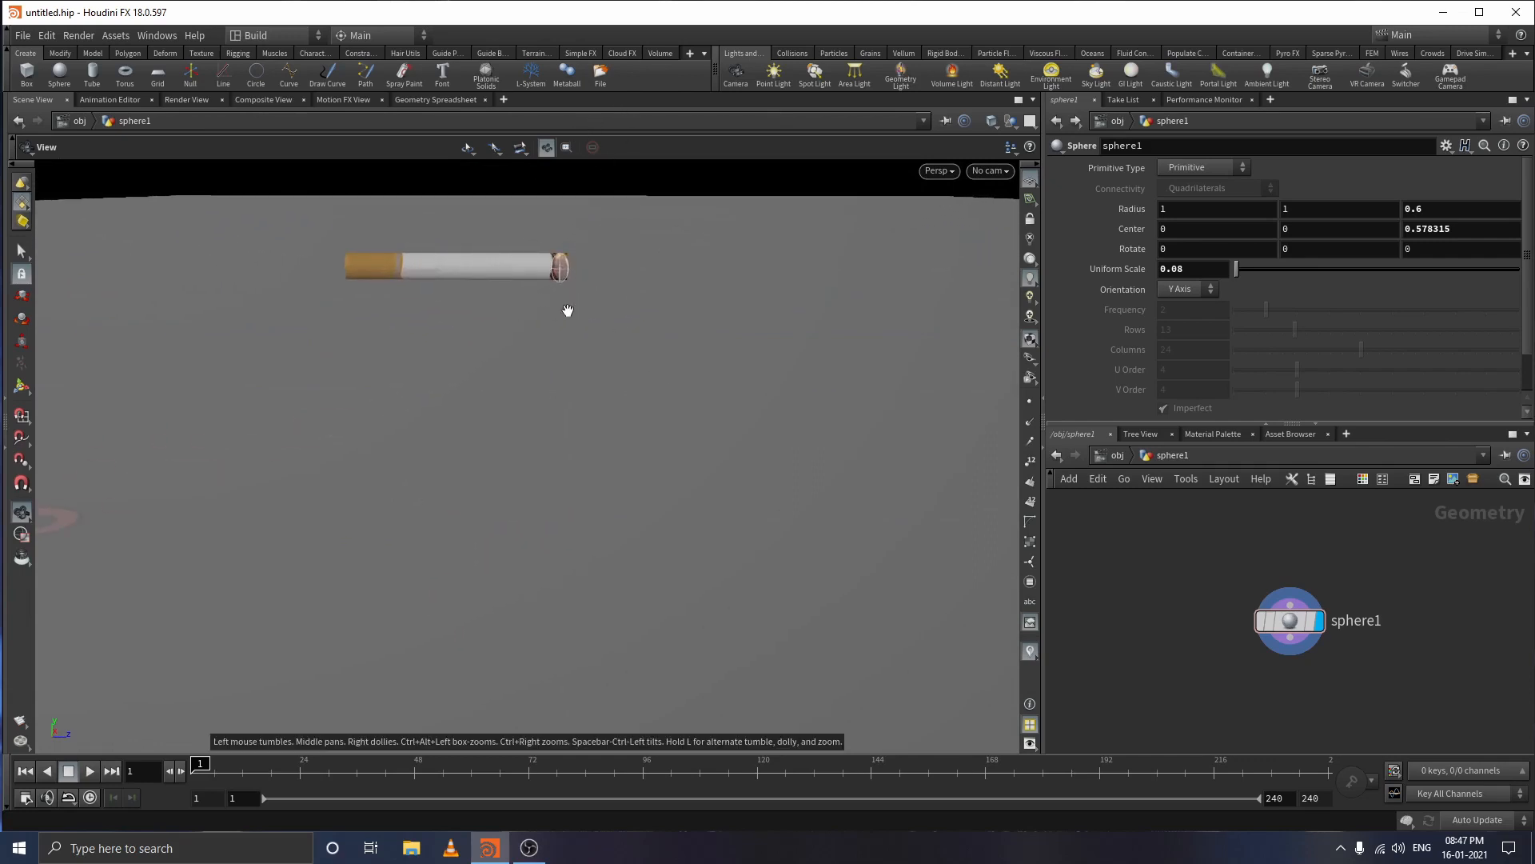
middle_drag(587, 294, 605, 500)
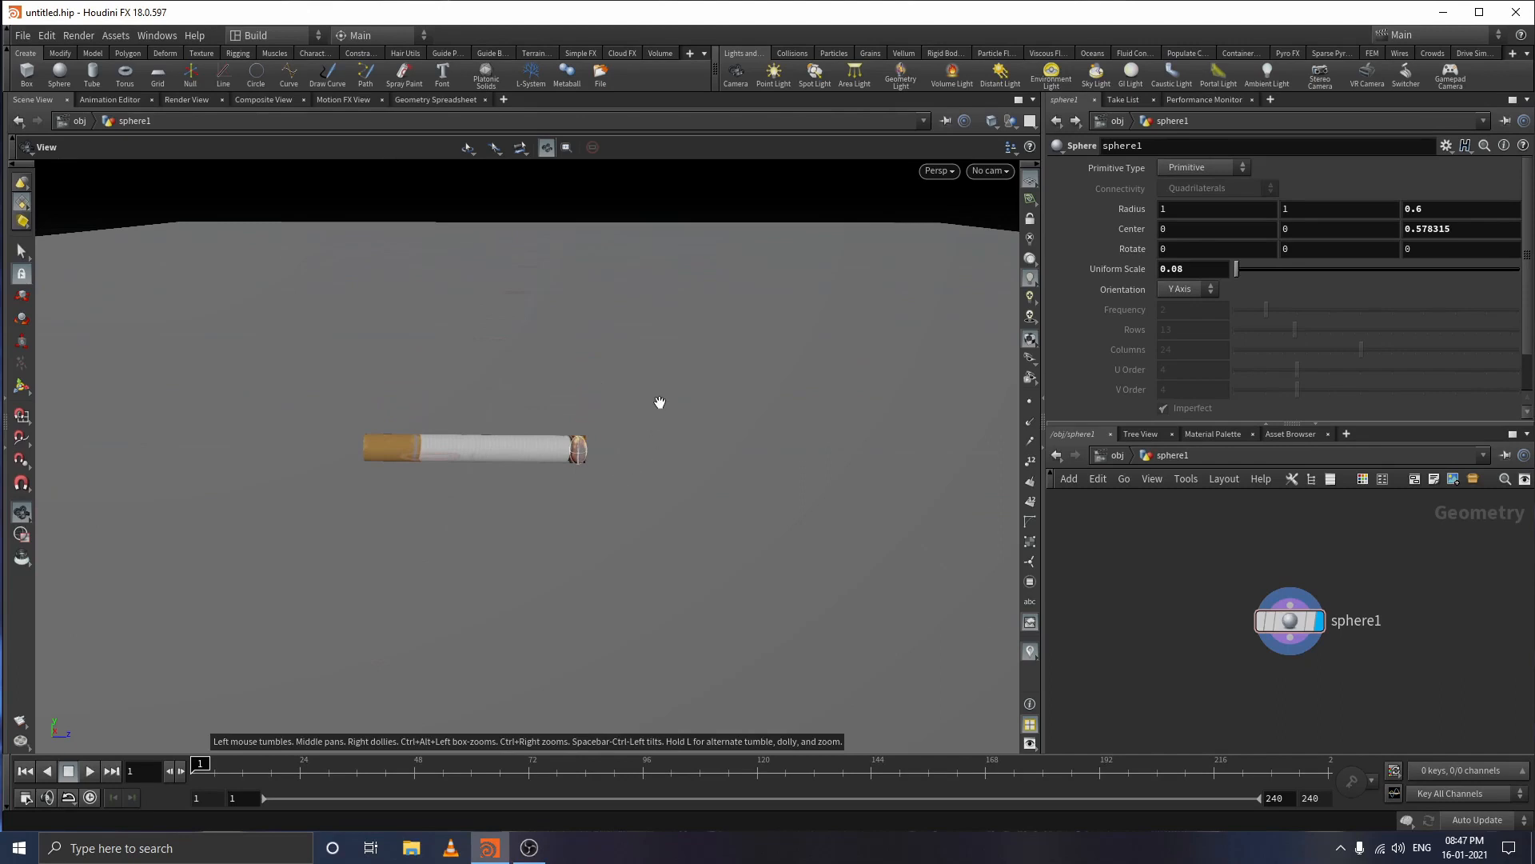
right_drag(640, 398, 662, 335)
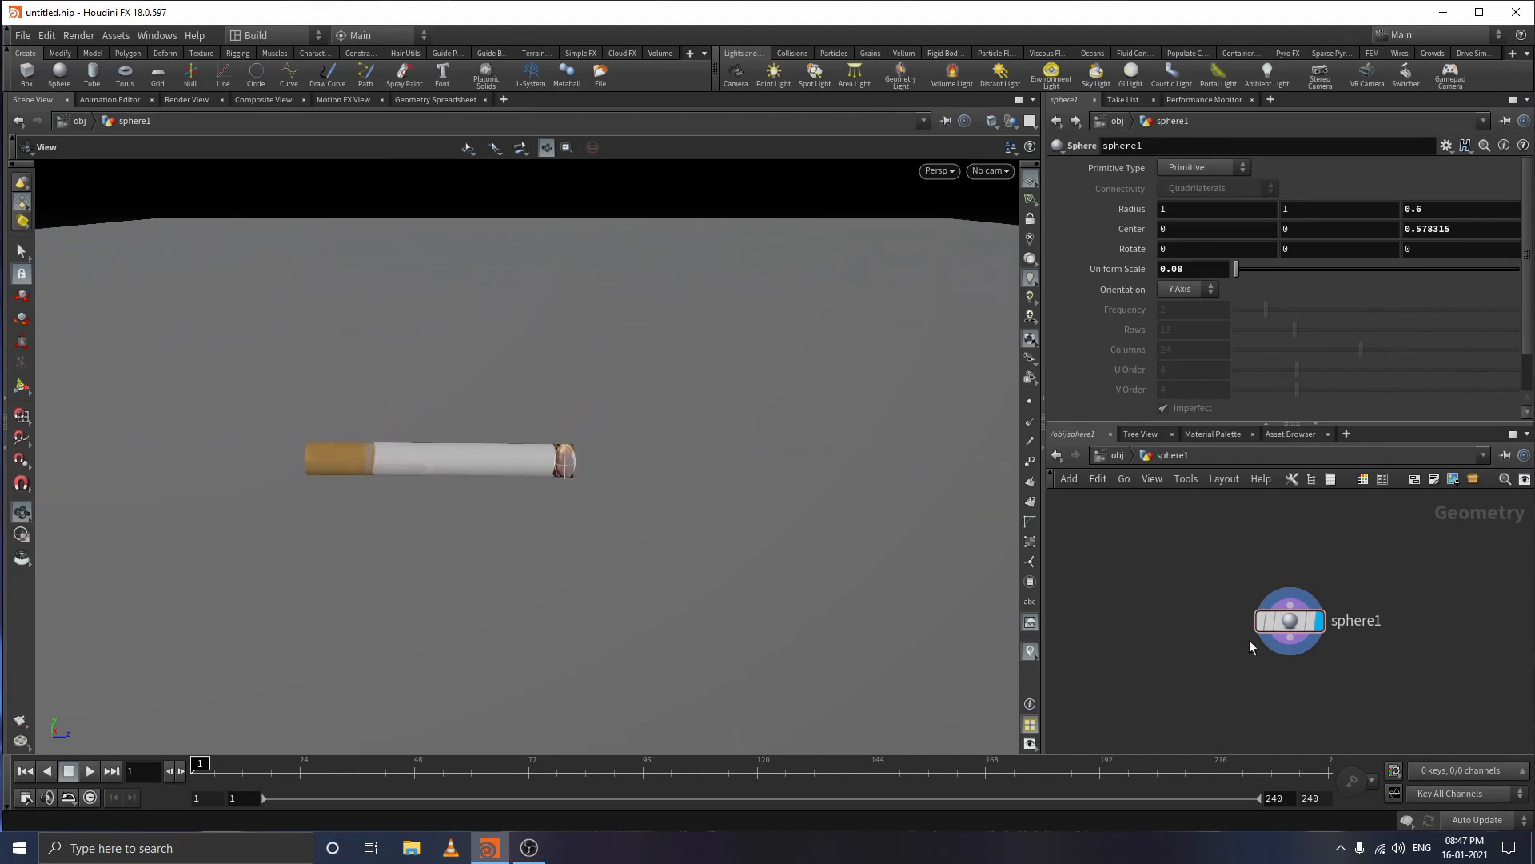
- Return to the object level and line up the CIG node directly above sphere1
drag(1186, 571, 1215, 596)
click(1294, 628)
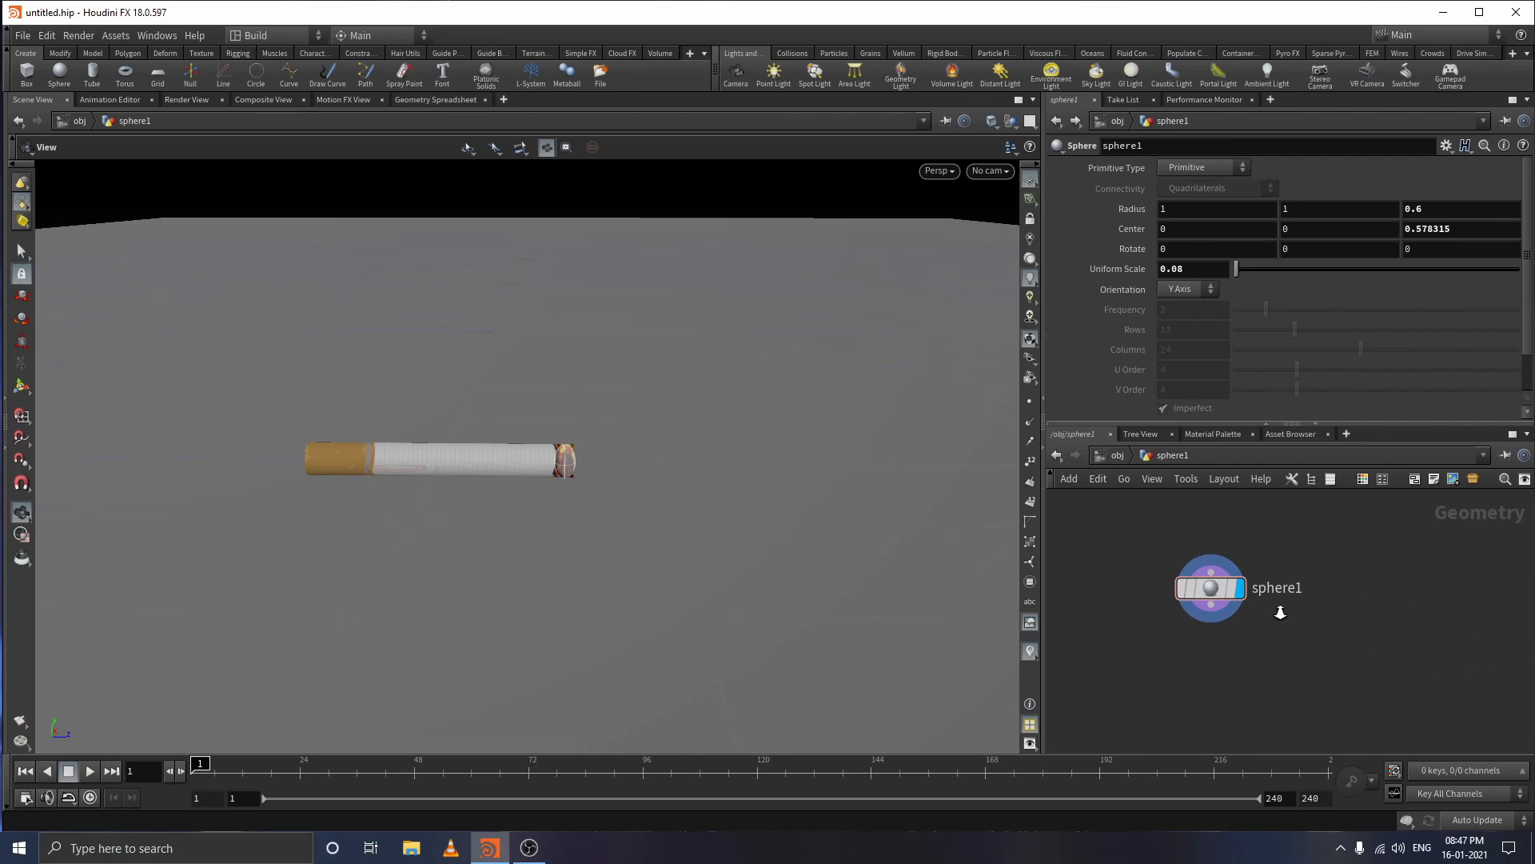
click(1121, 456)
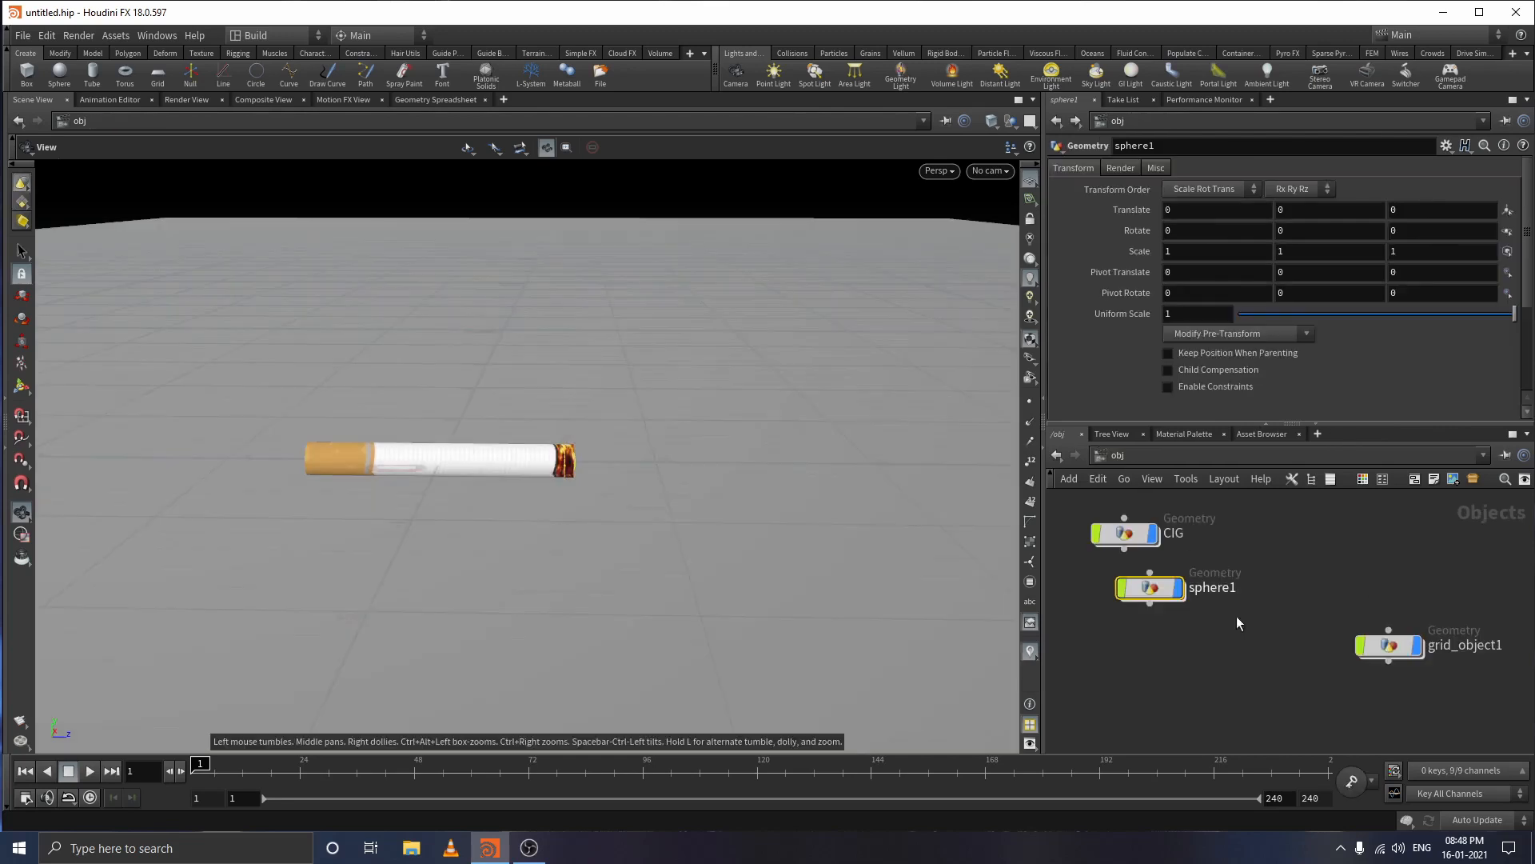
drag(1136, 536, 1161, 541)
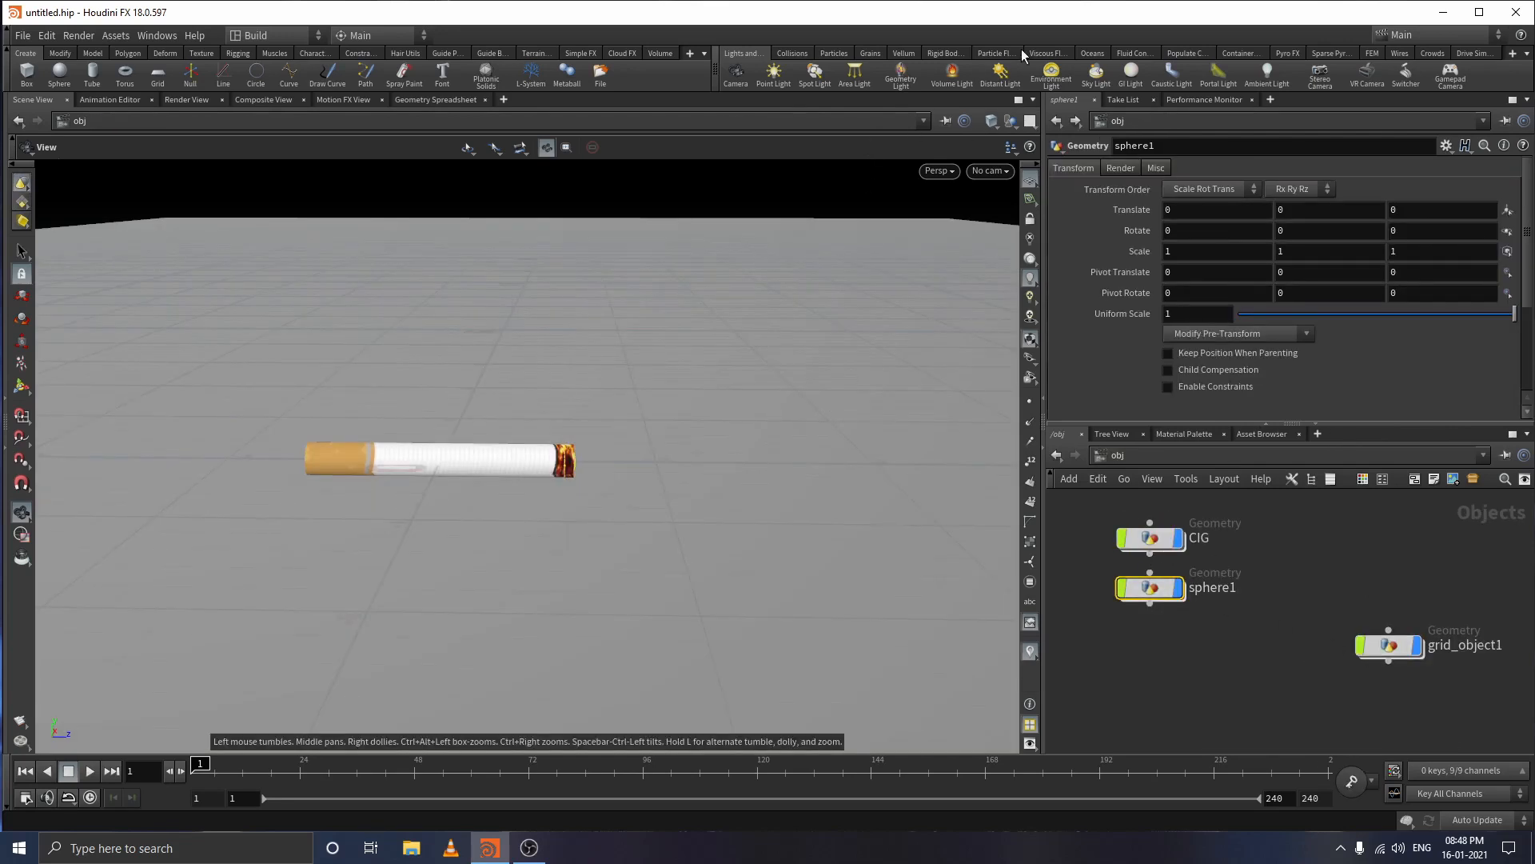
- Add a point light above the cigarette, set its icon scale to 0.35, and shift it along negative Z beyond the filter end
click(782, 79)
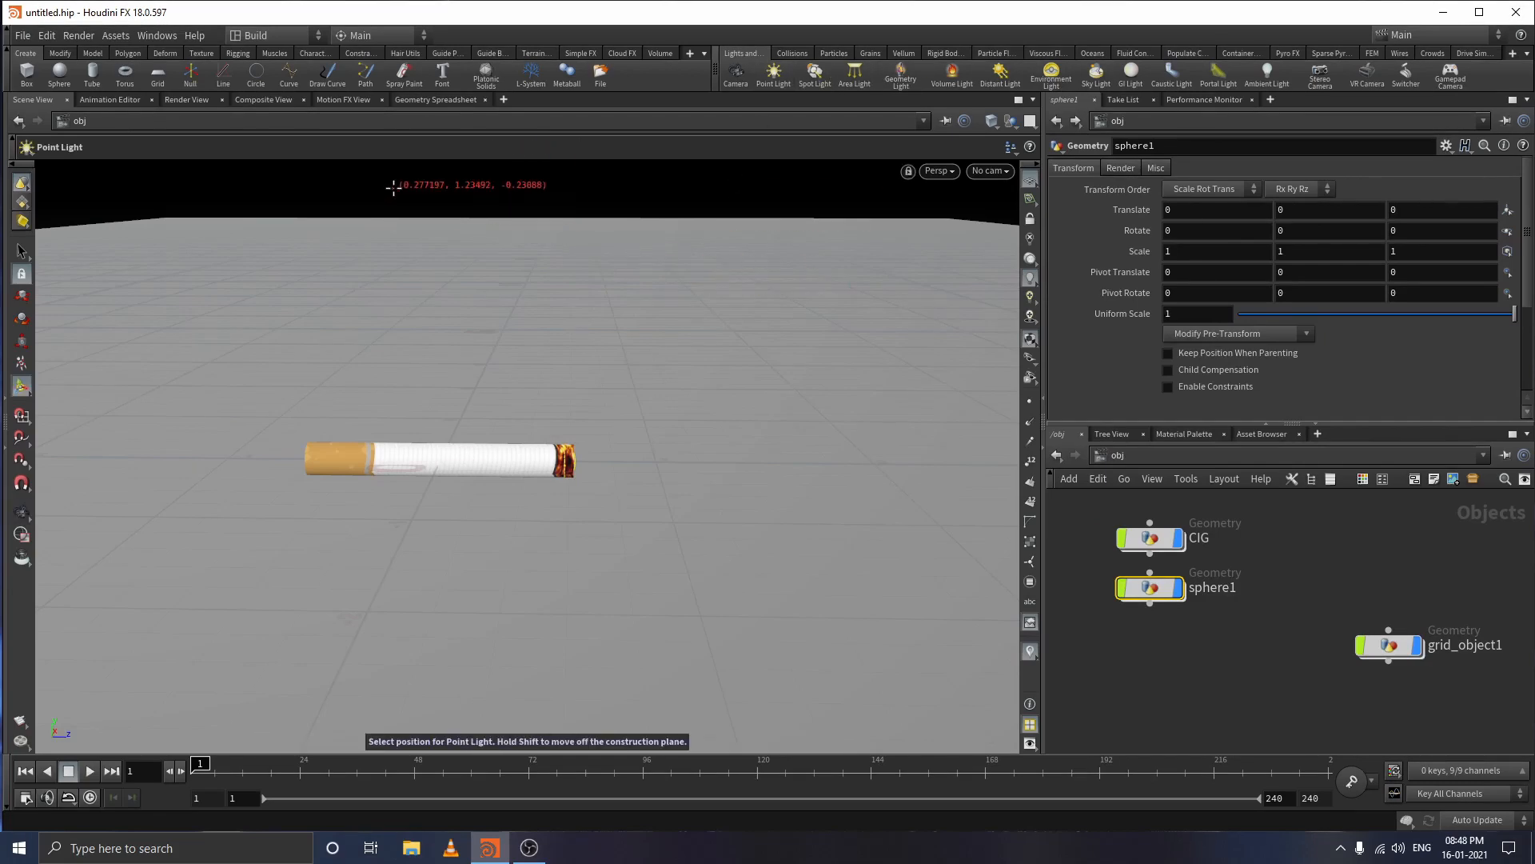
click(332, 162)
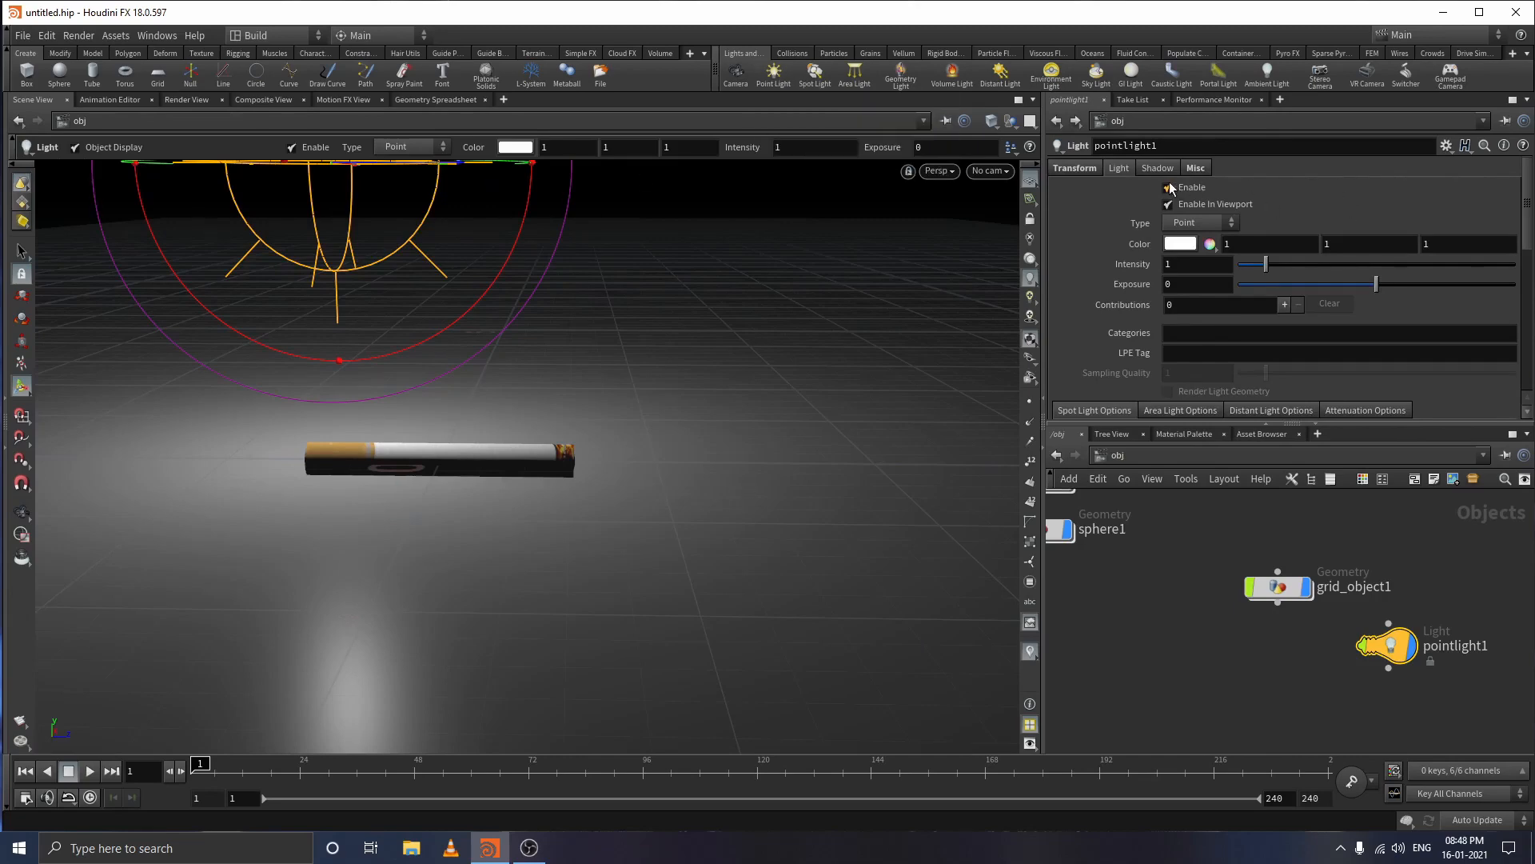
click(1195, 168)
drag(1267, 210, 1246, 210)
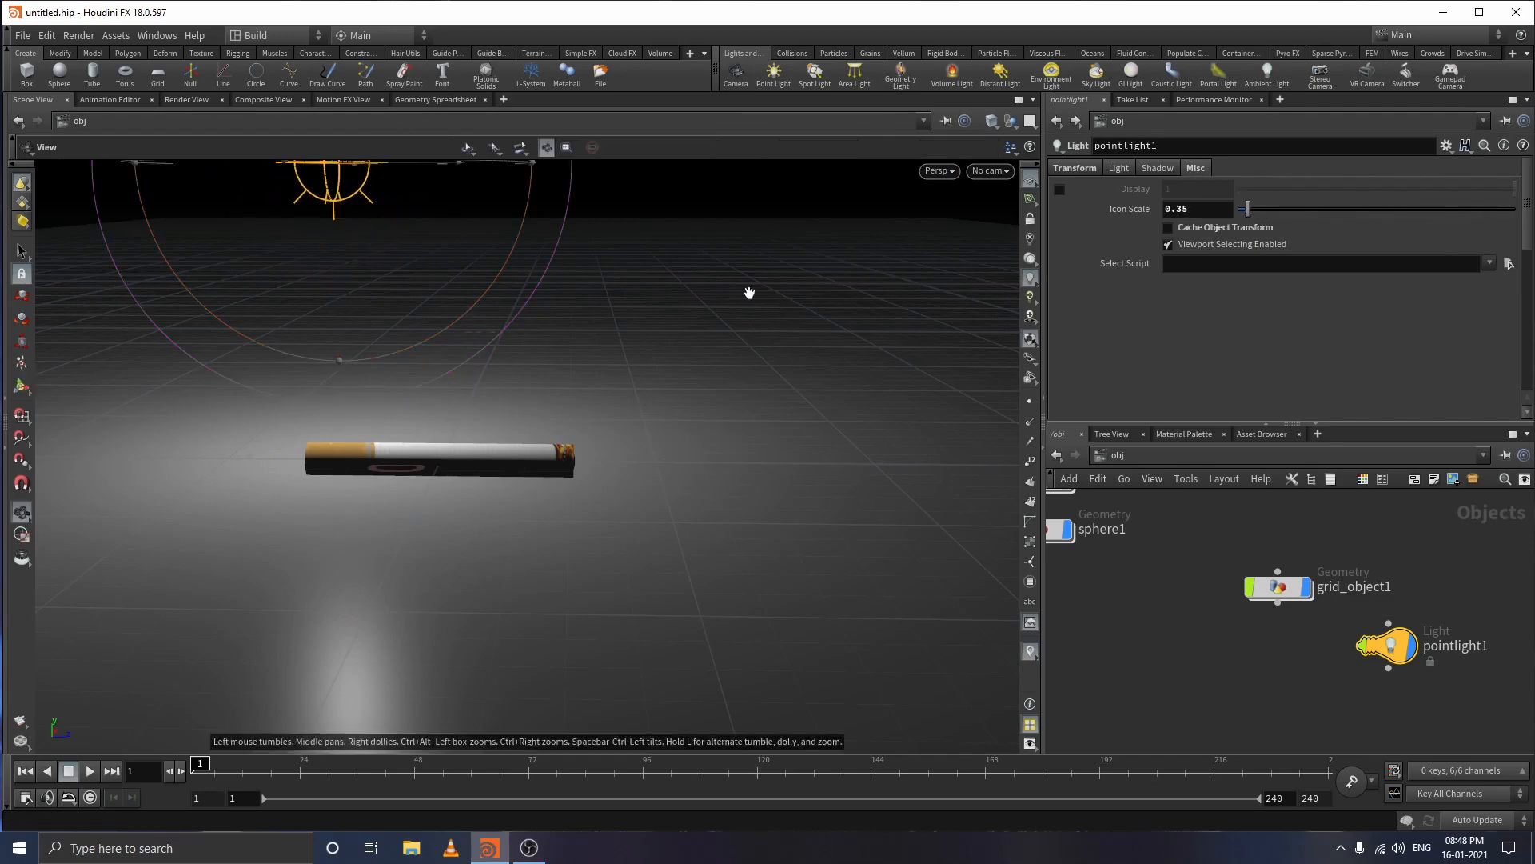
alt+right_drag(750, 293, 726, 507)
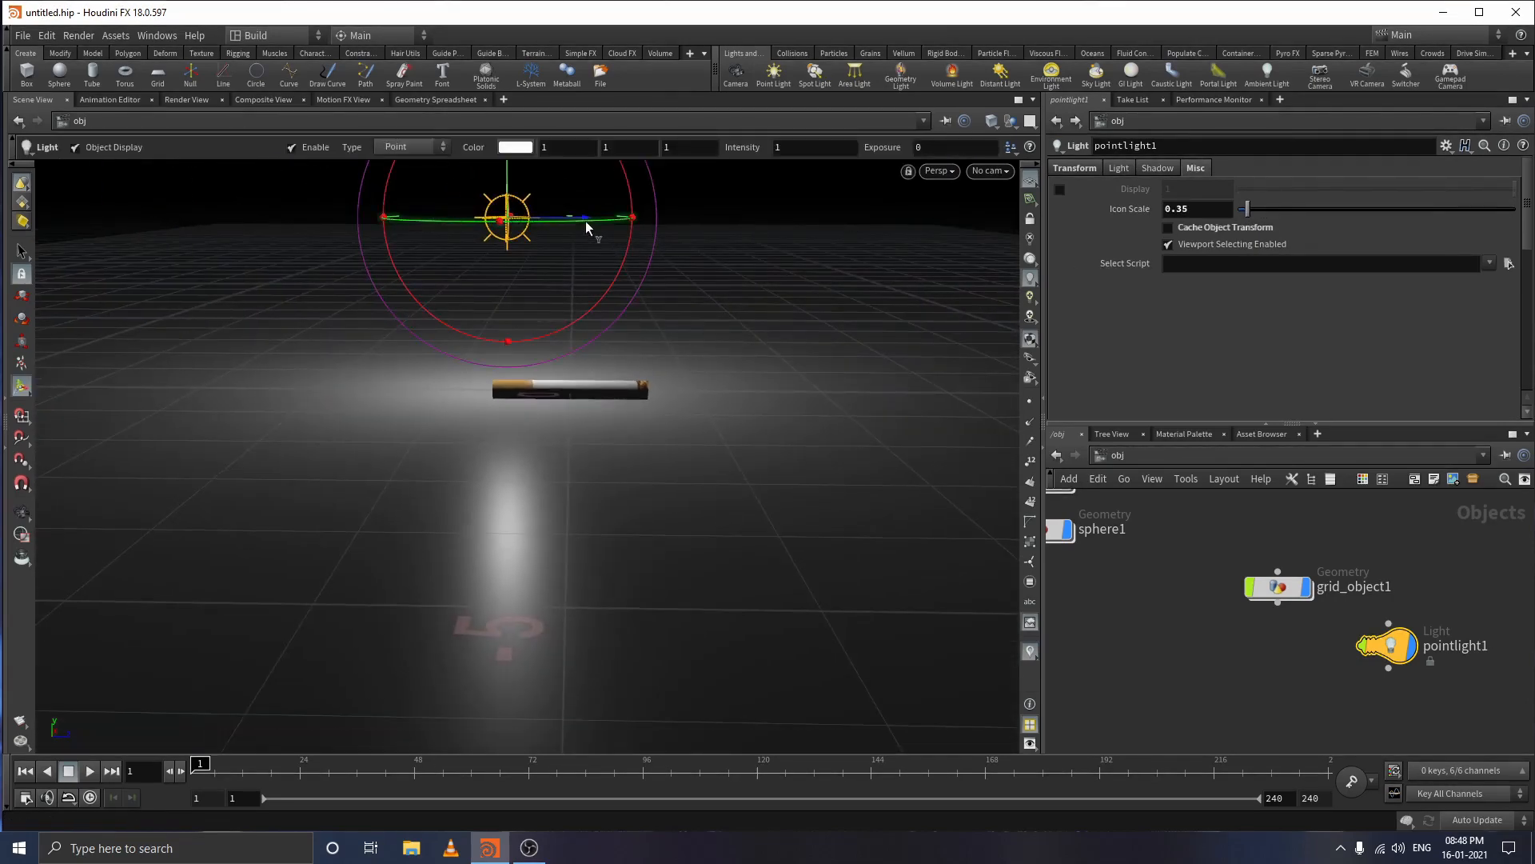
drag(586, 220, 496, 214)
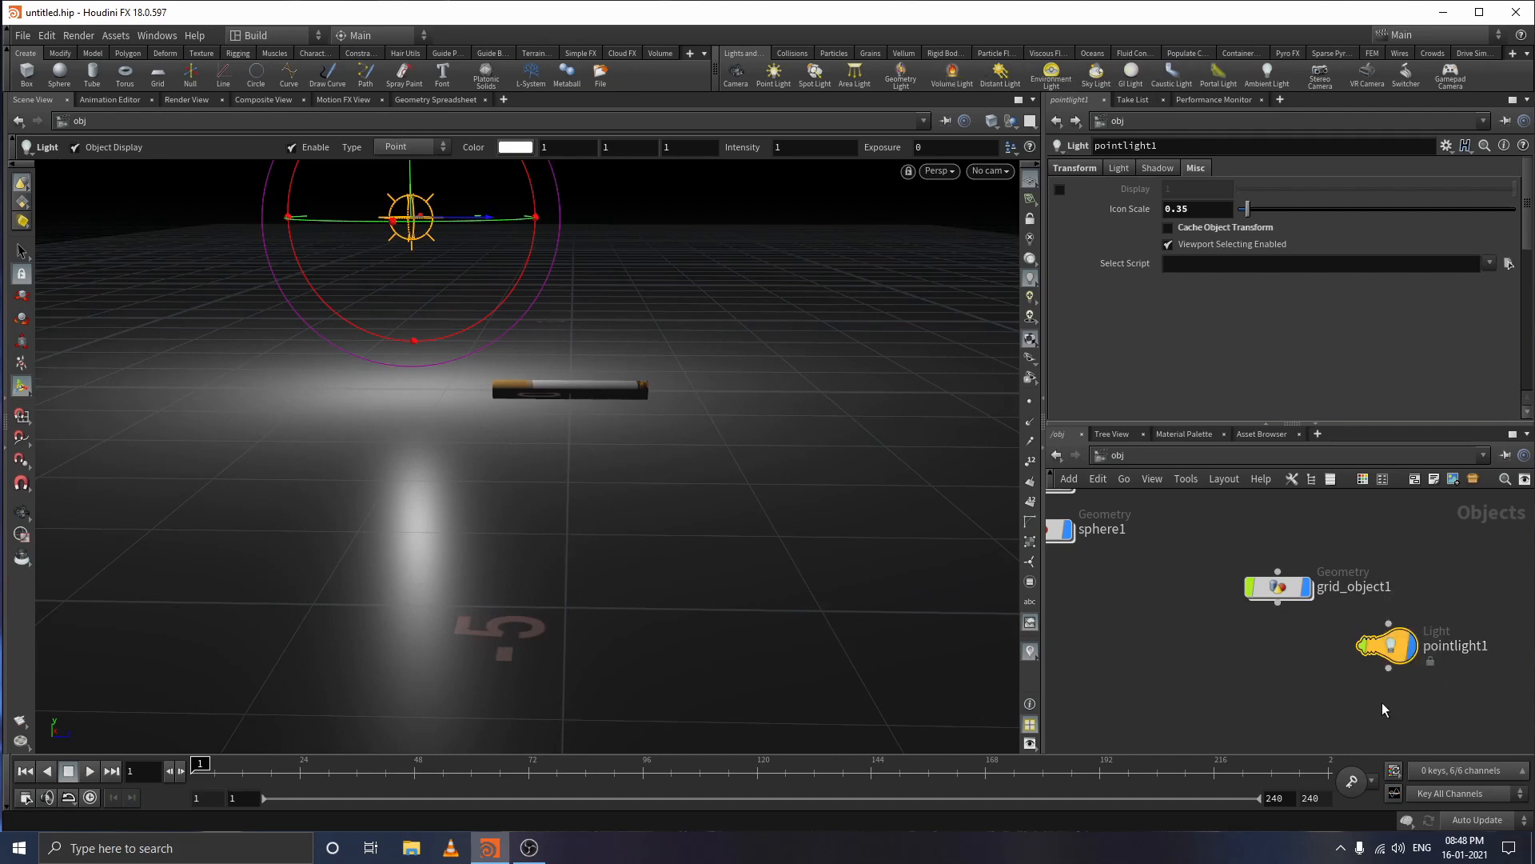
- Duplicate the point light and move the copy along Z past the burning end and toward negative X
key(ctrl+c)
key(ctrl+v)
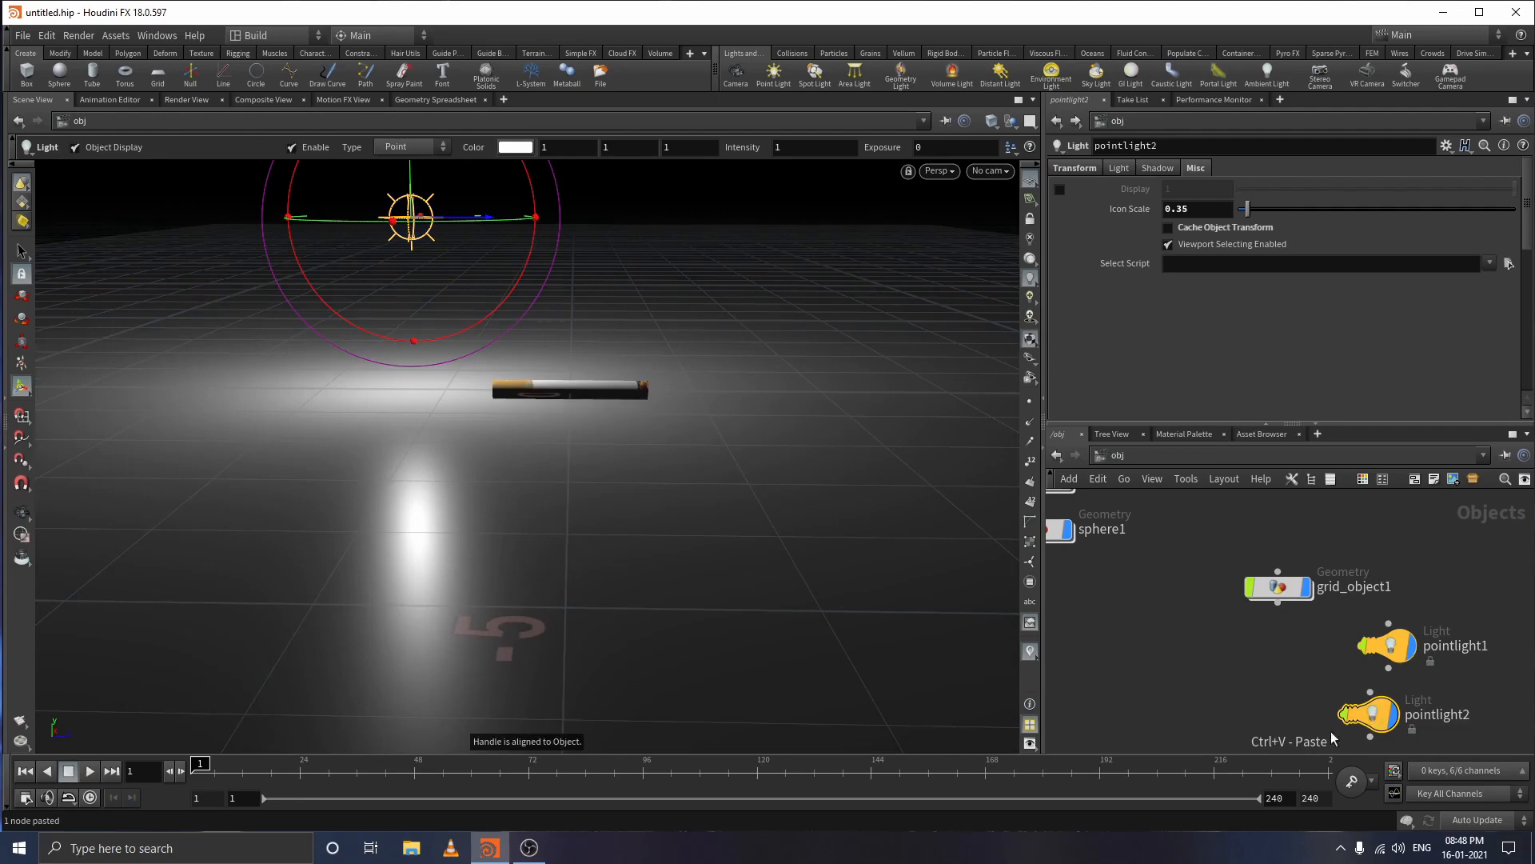
drag(491, 217, 703, 421)
key(r)
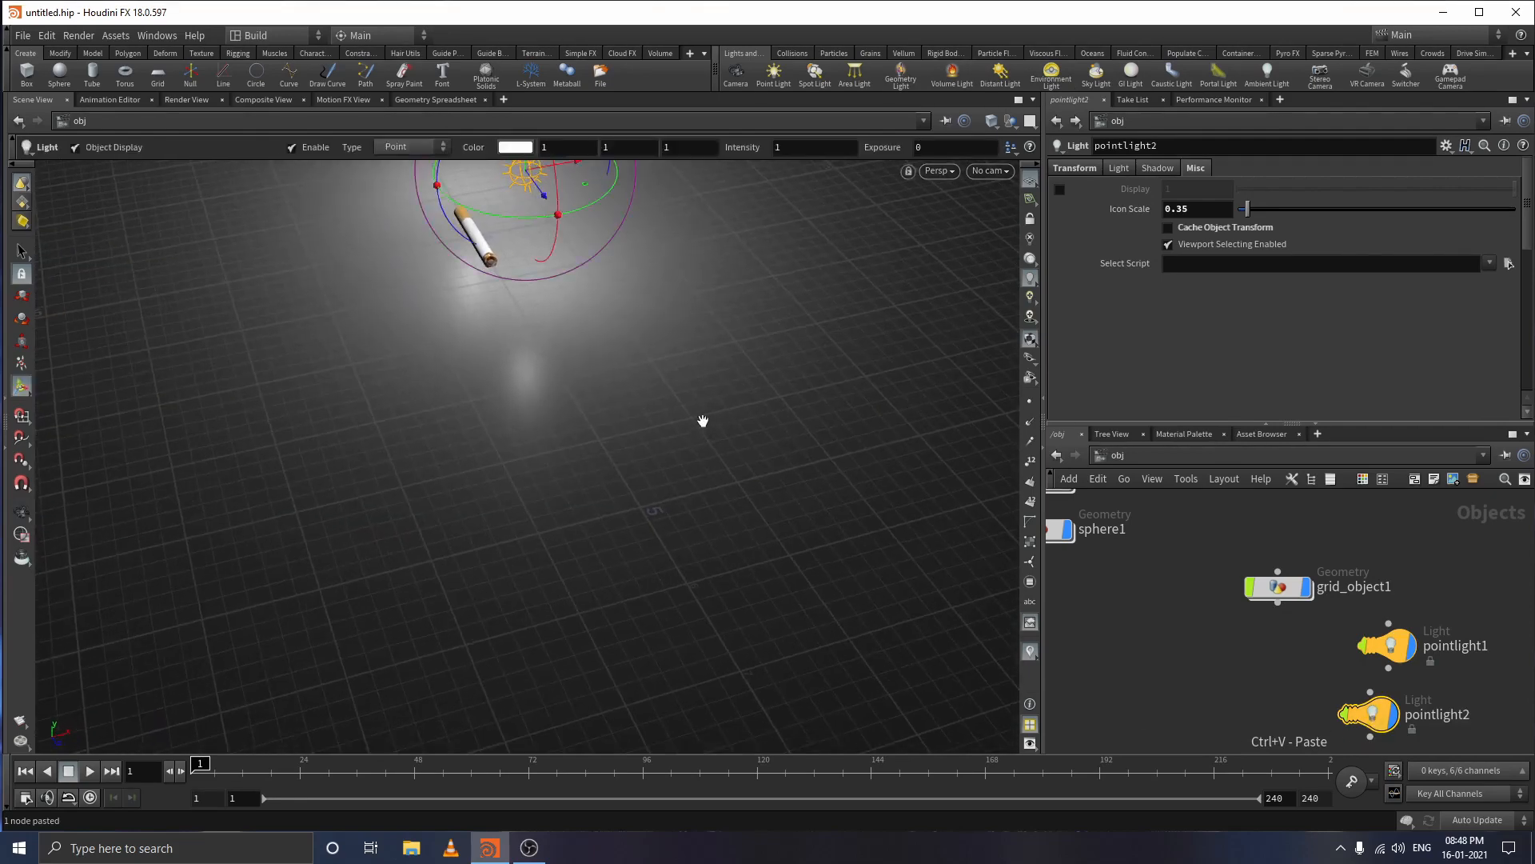
alt+right_drag(670, 330, 664, 528)
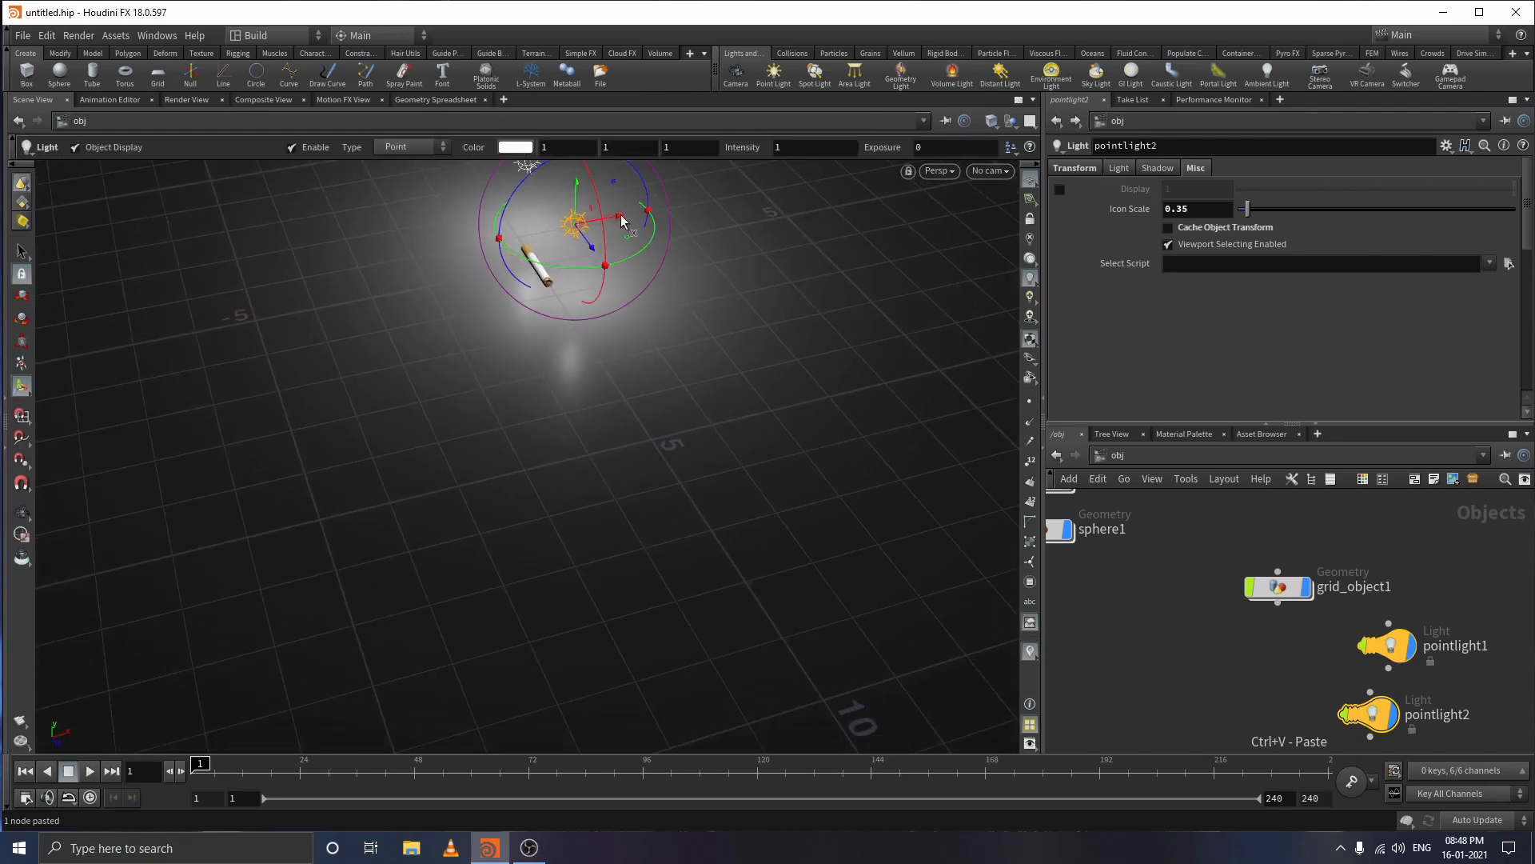
drag(619, 216, 526, 230)
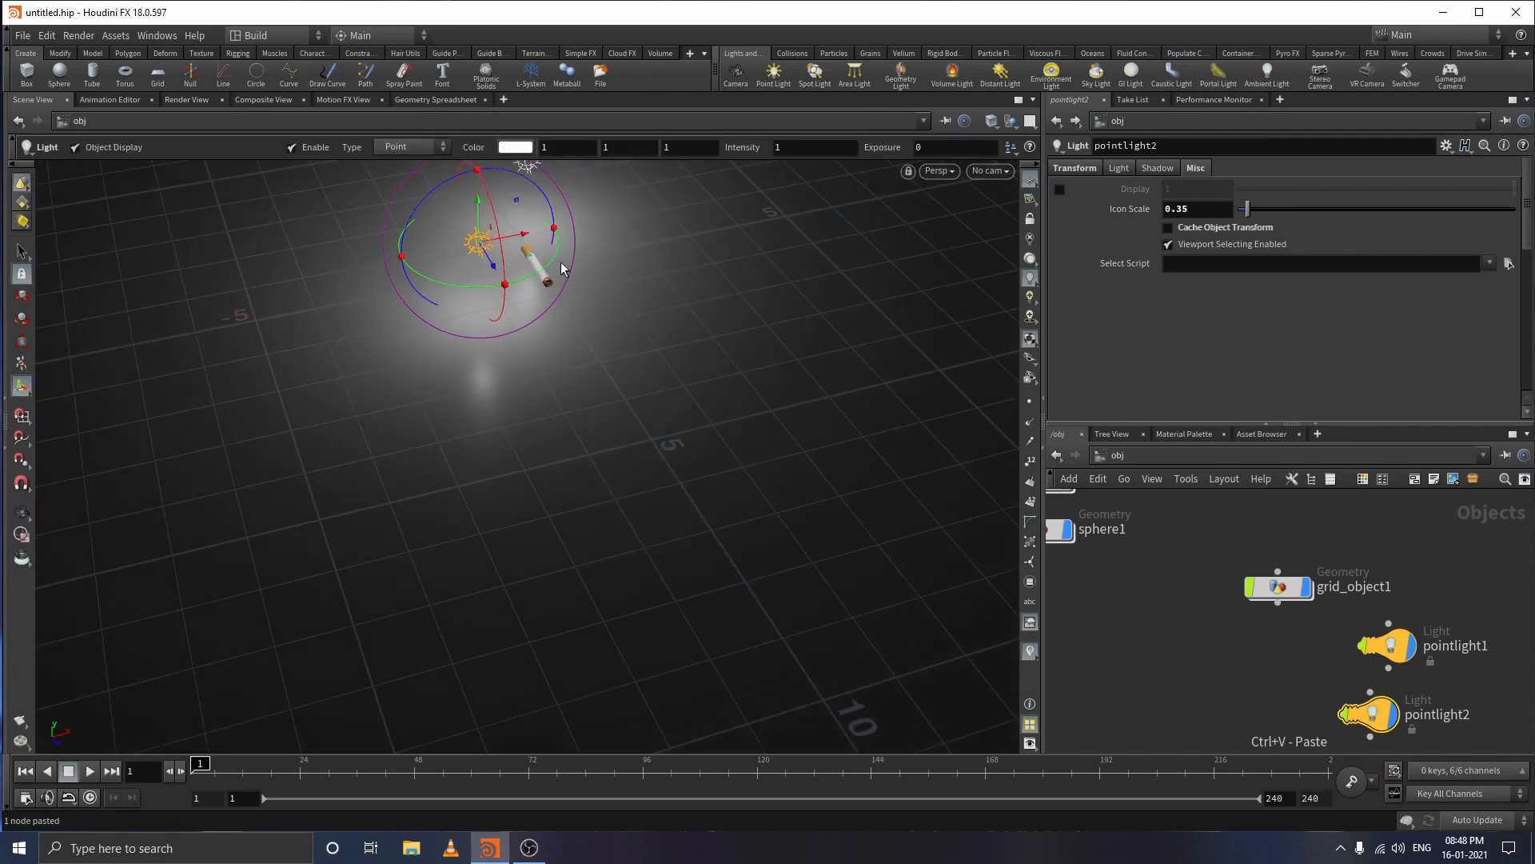
- Examine how the two point lights illuminate the cigarette and ground from several angles and distances
alt+right_drag(560, 262, 588, 405)
alt+drag(588, 405, 775, 312)
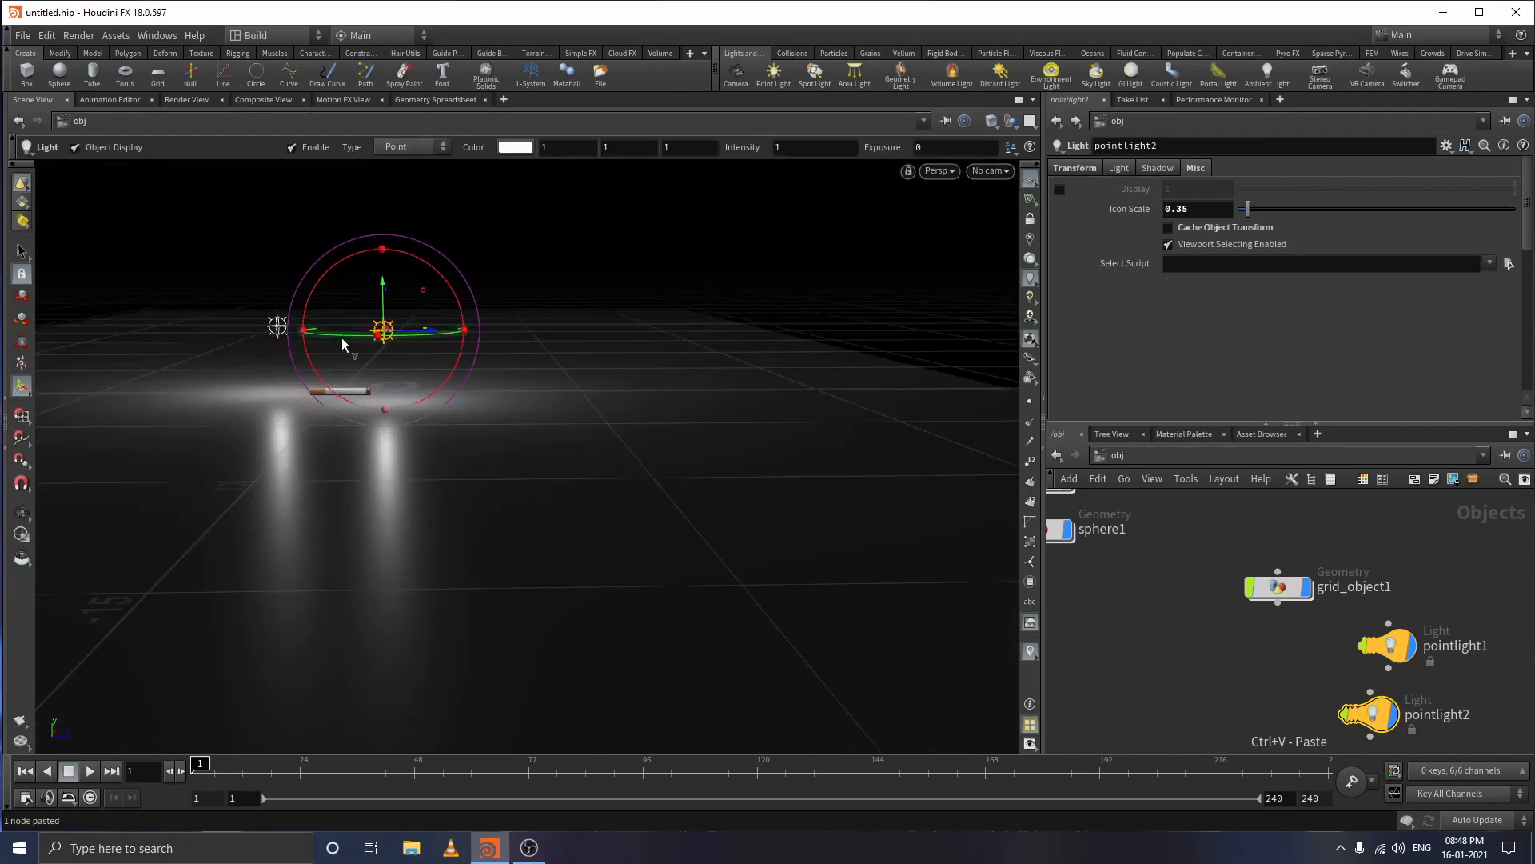
alt+right_click(274, 388)
click(263, 257)
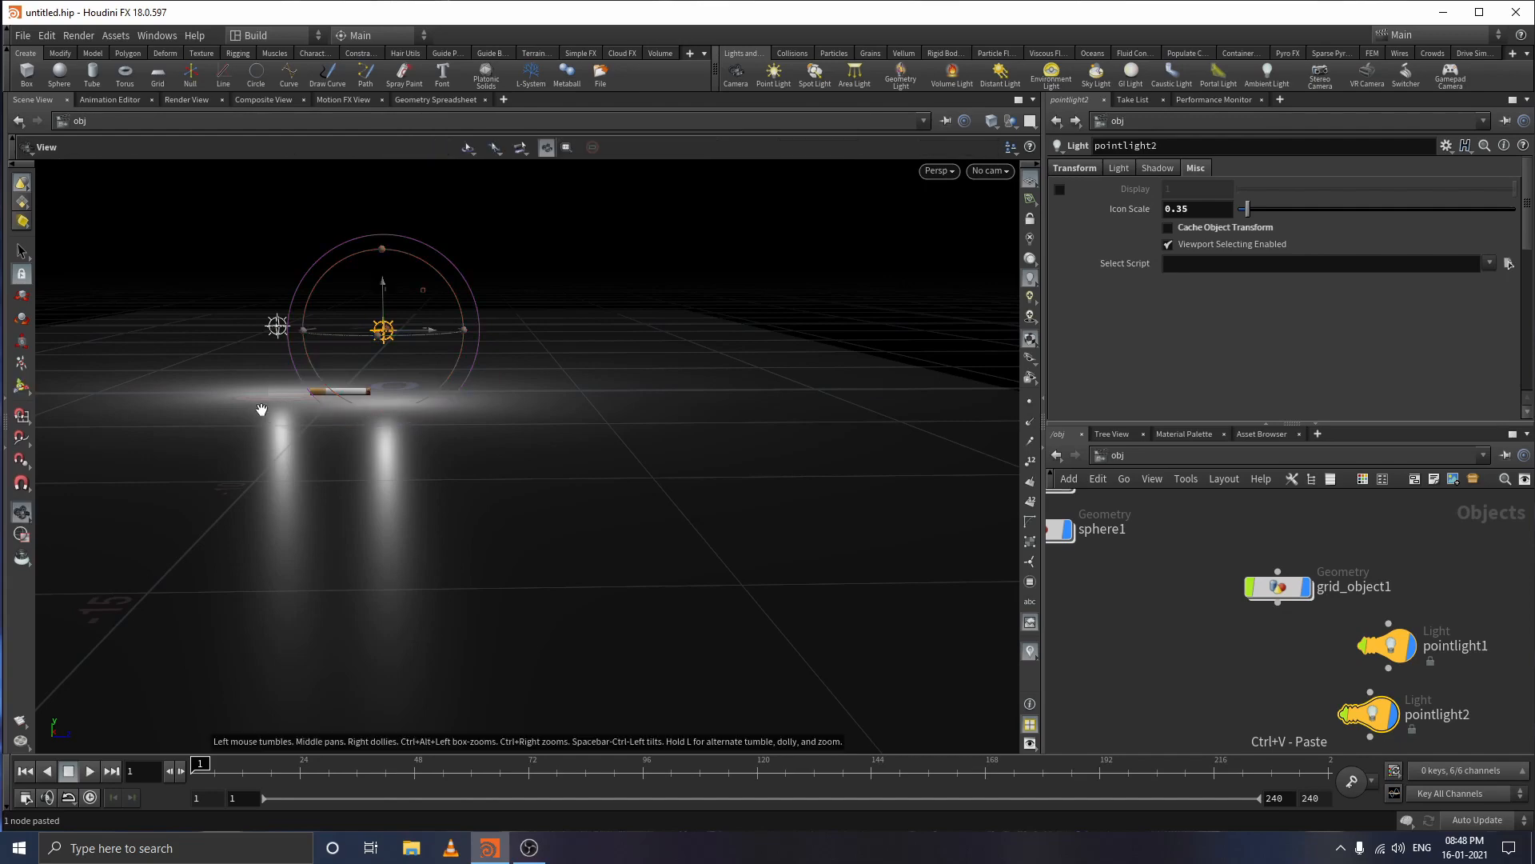
scroll(277, 398, up, 5)
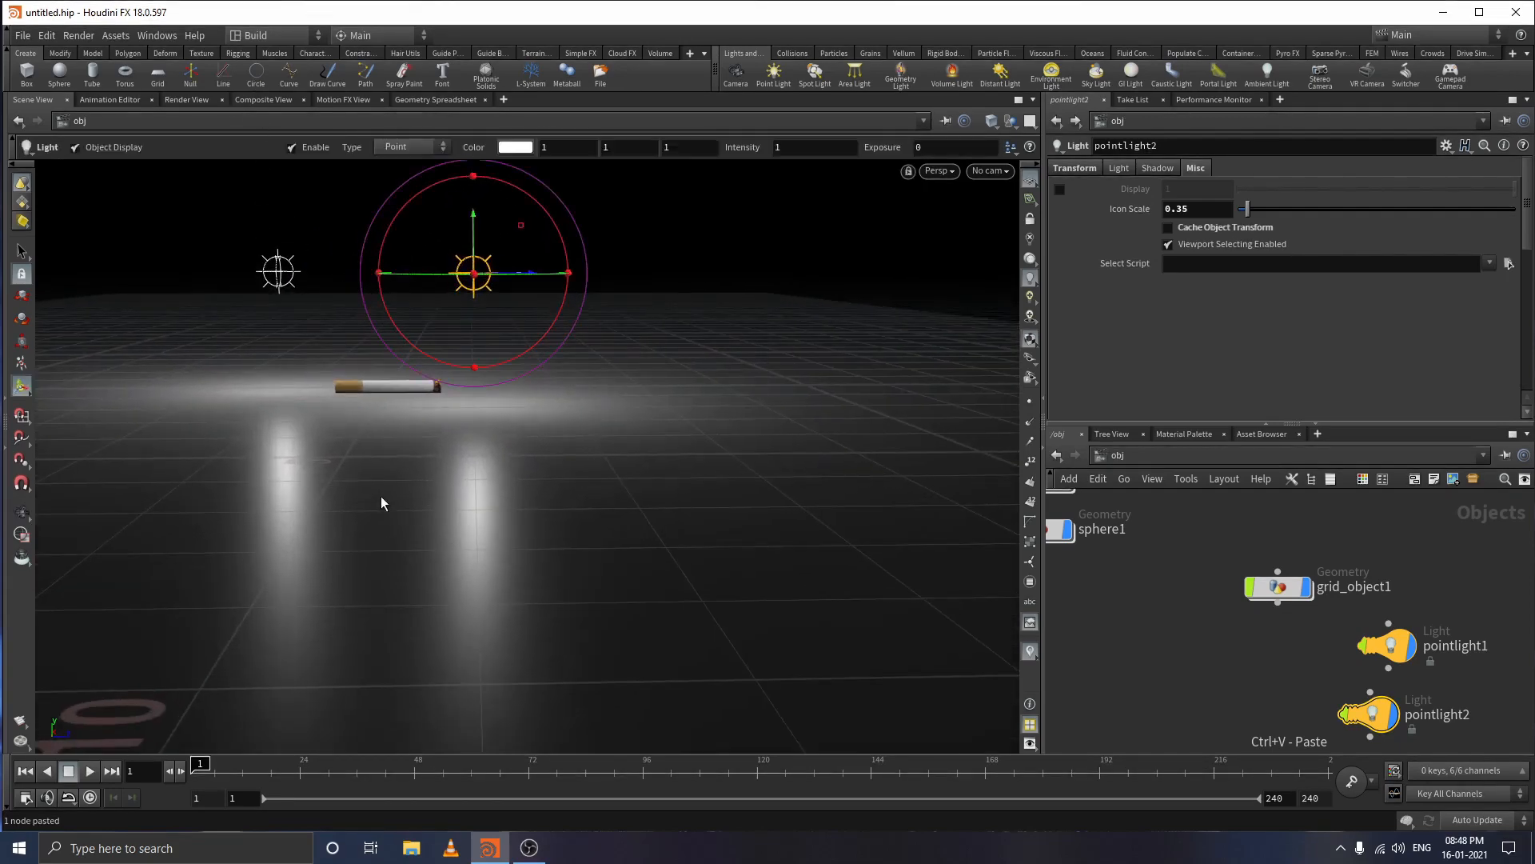
right_click(368, 444)
click(355, 354)
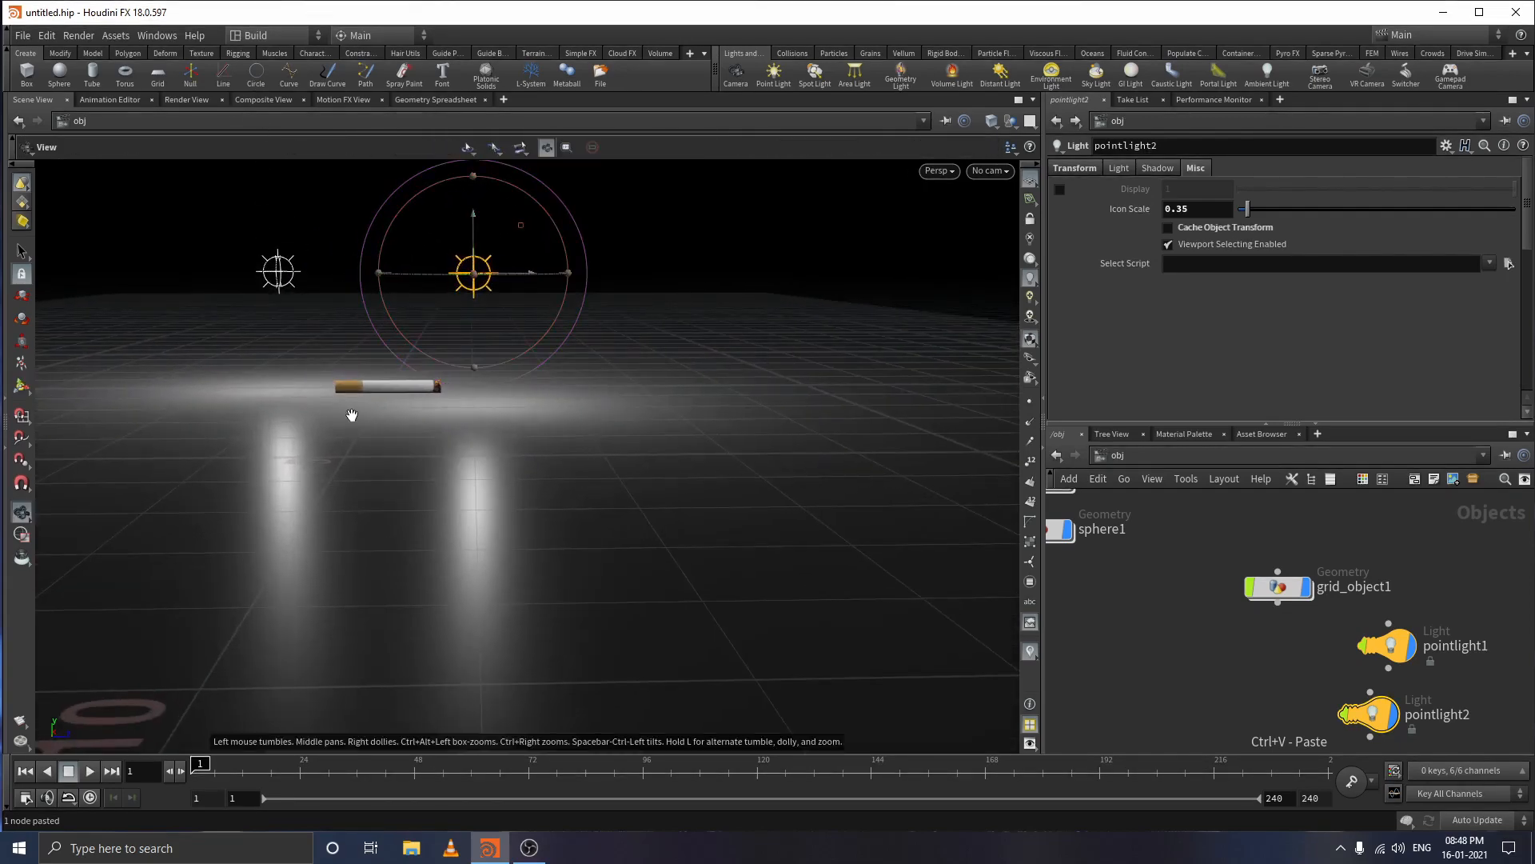
scroll(342, 363, up, 3)
mouse_move(390, 366)
mouse_down()
mouse_move(367, 307)
mouse_move(357, 375)
mouse_move(402, 380)
mouse_up()
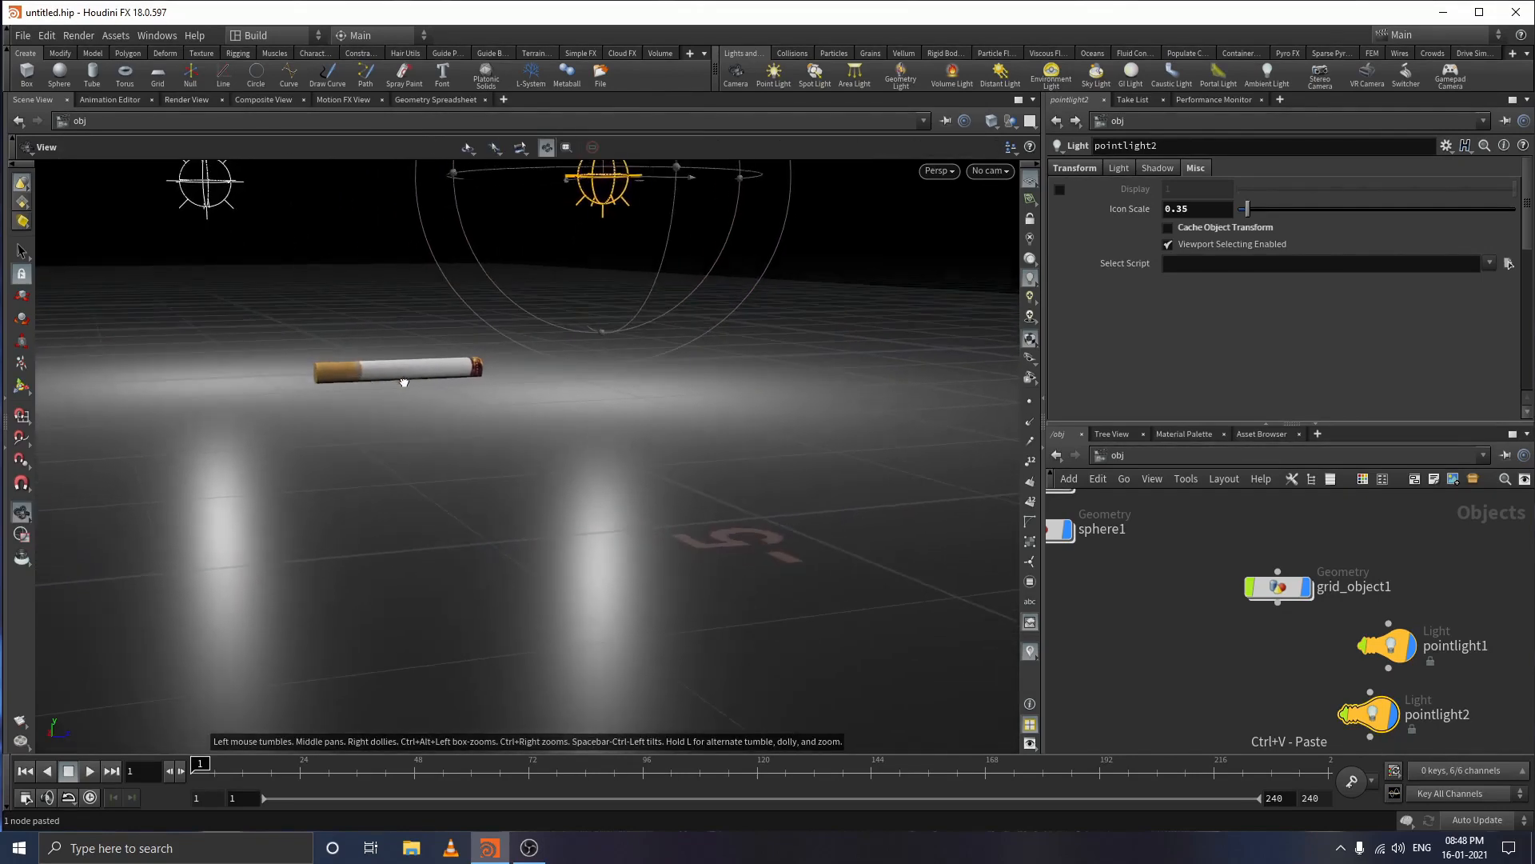
right_drag(480, 380, 440, 299)
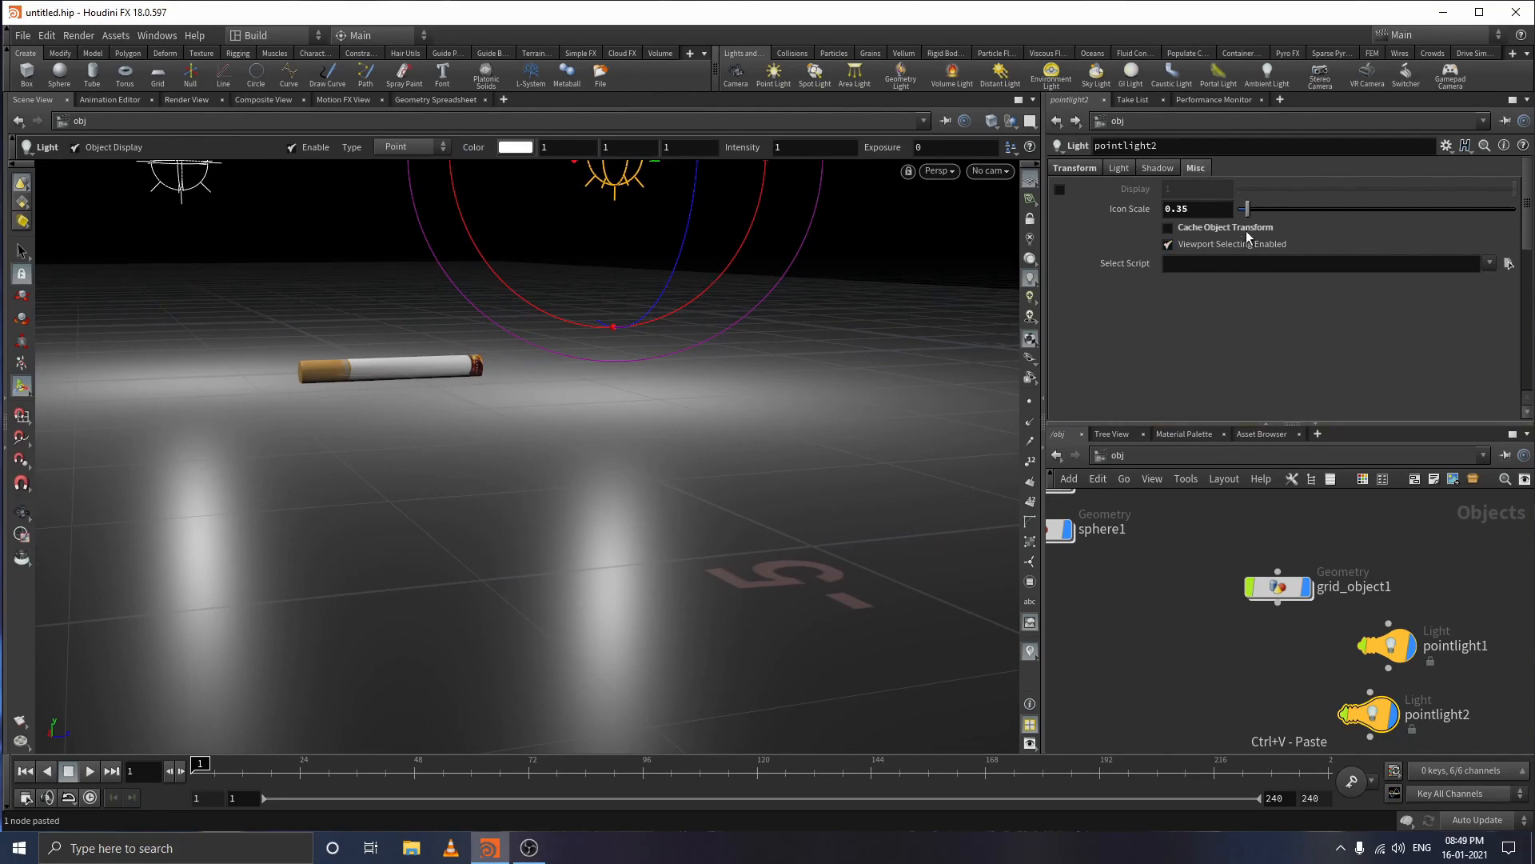
- Set the second point light's icon scale to 0.26 and parent sphere1 to the CIG object
drag(1246, 208, 1246, 217)
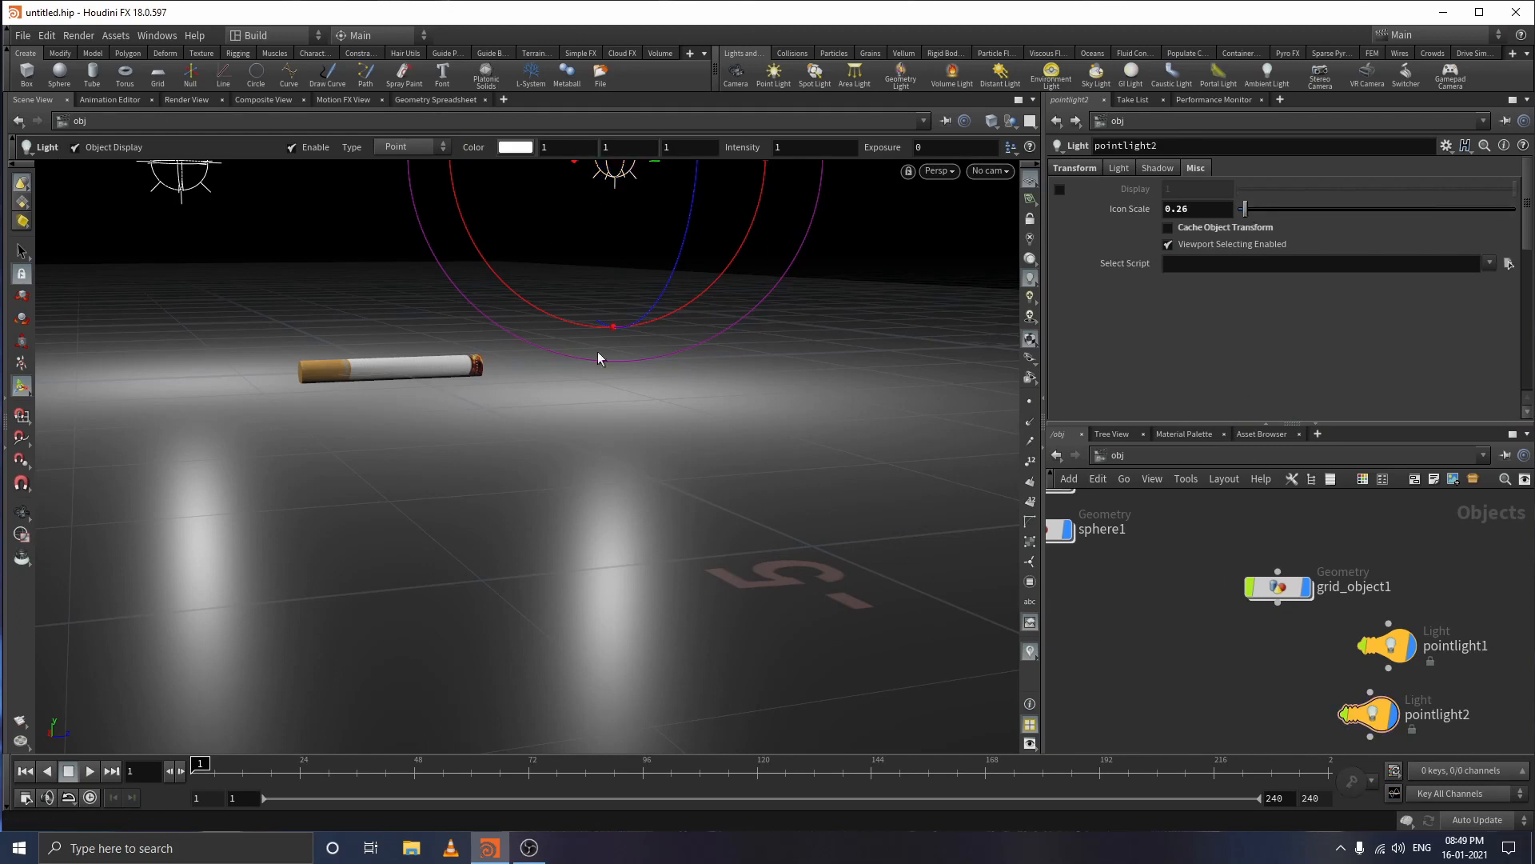
middle_drag(1102, 544, 1209, 624)
drag(1147, 597, 1149, 575)
- Test the parenting by moving the CIG object about -0.114 in Z, and undo the move
click(1152, 559)
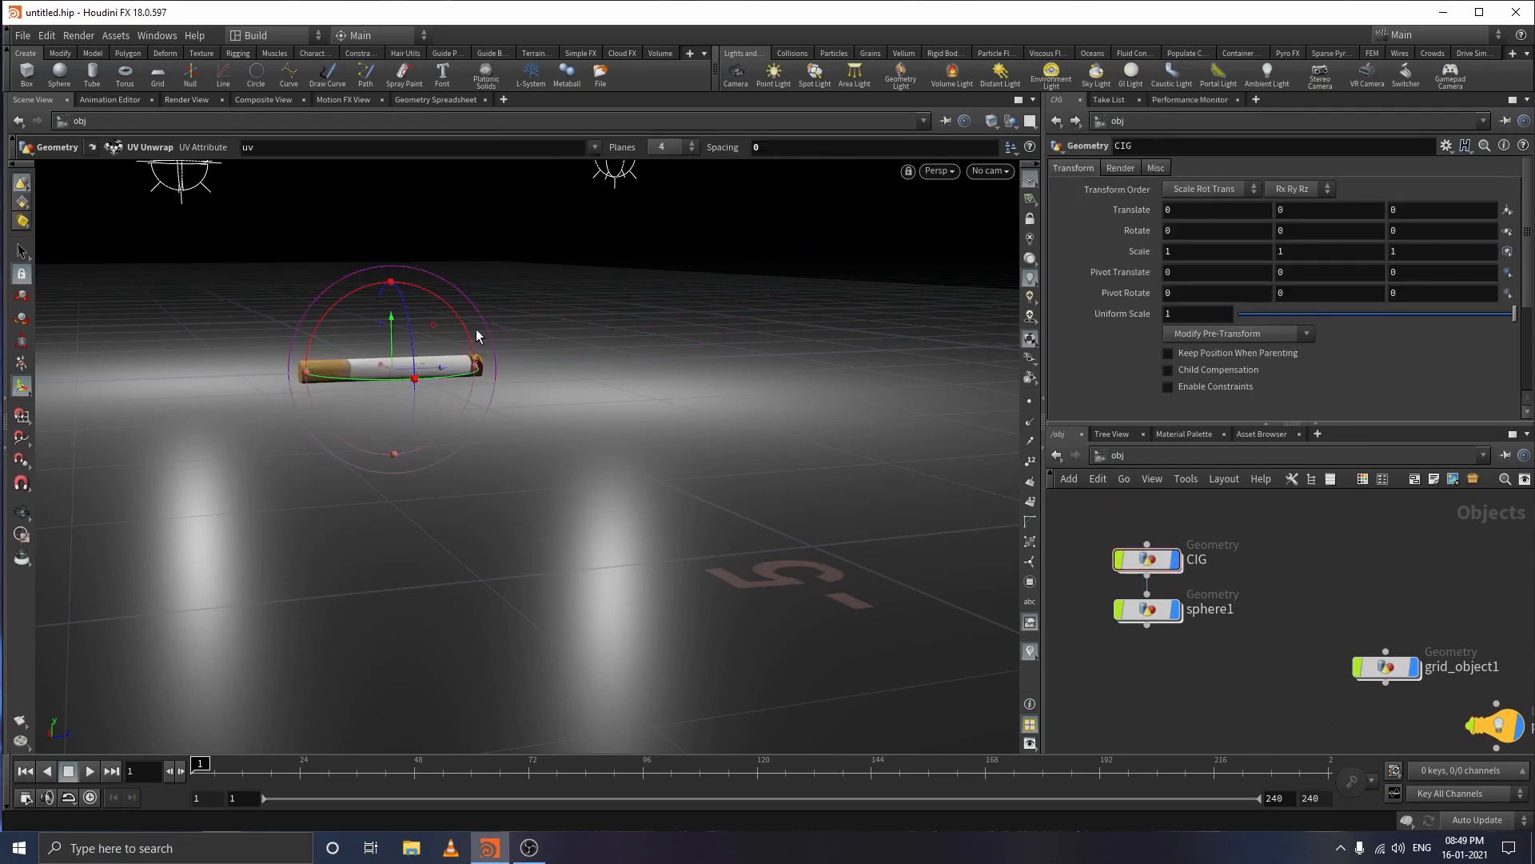
drag(1110, 531, 1177, 578)
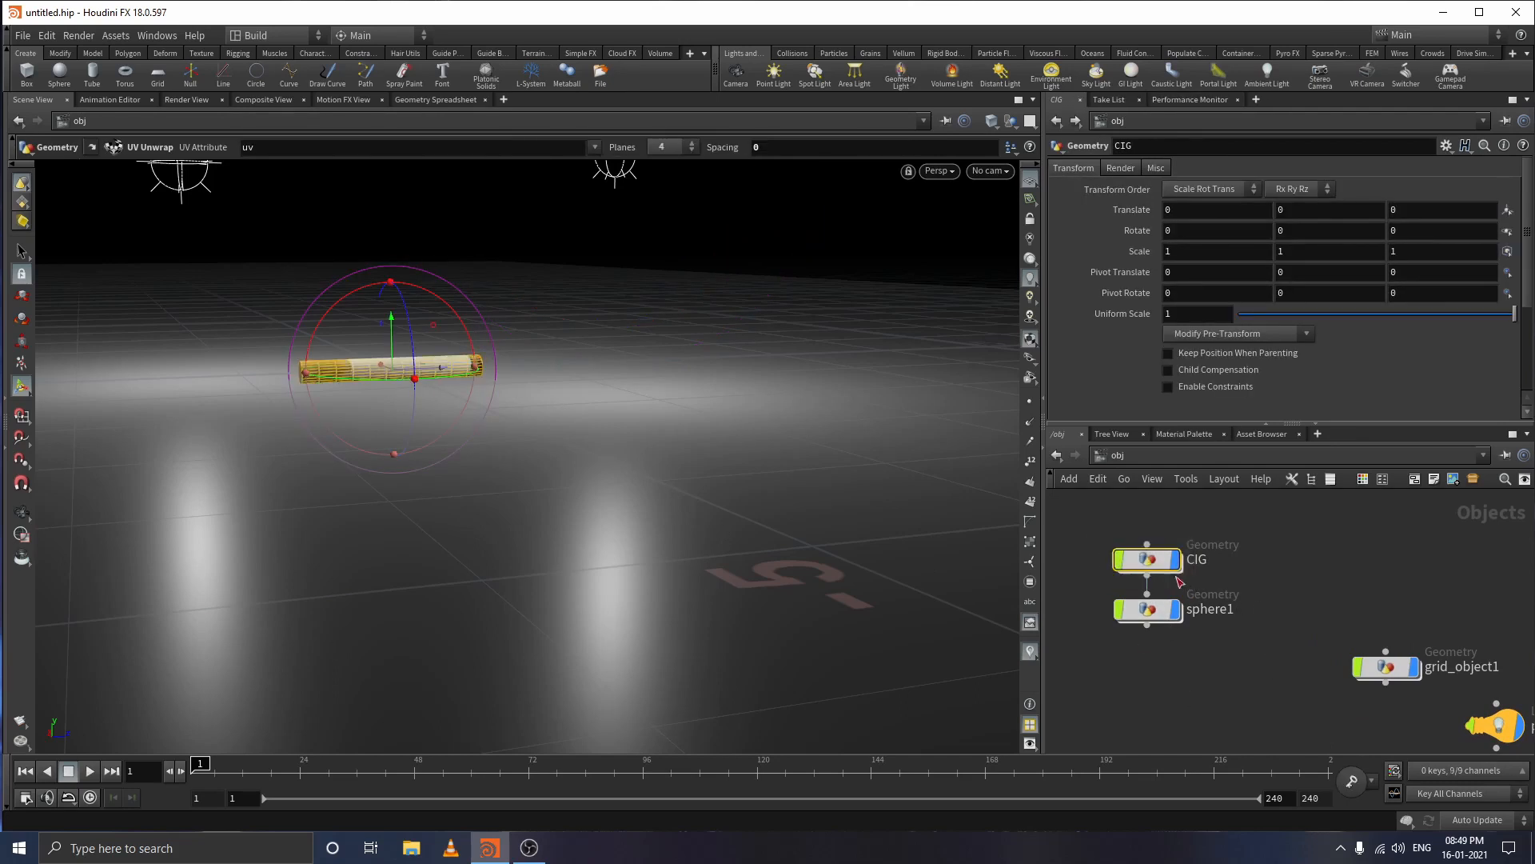
drag(444, 375, 425, 371)
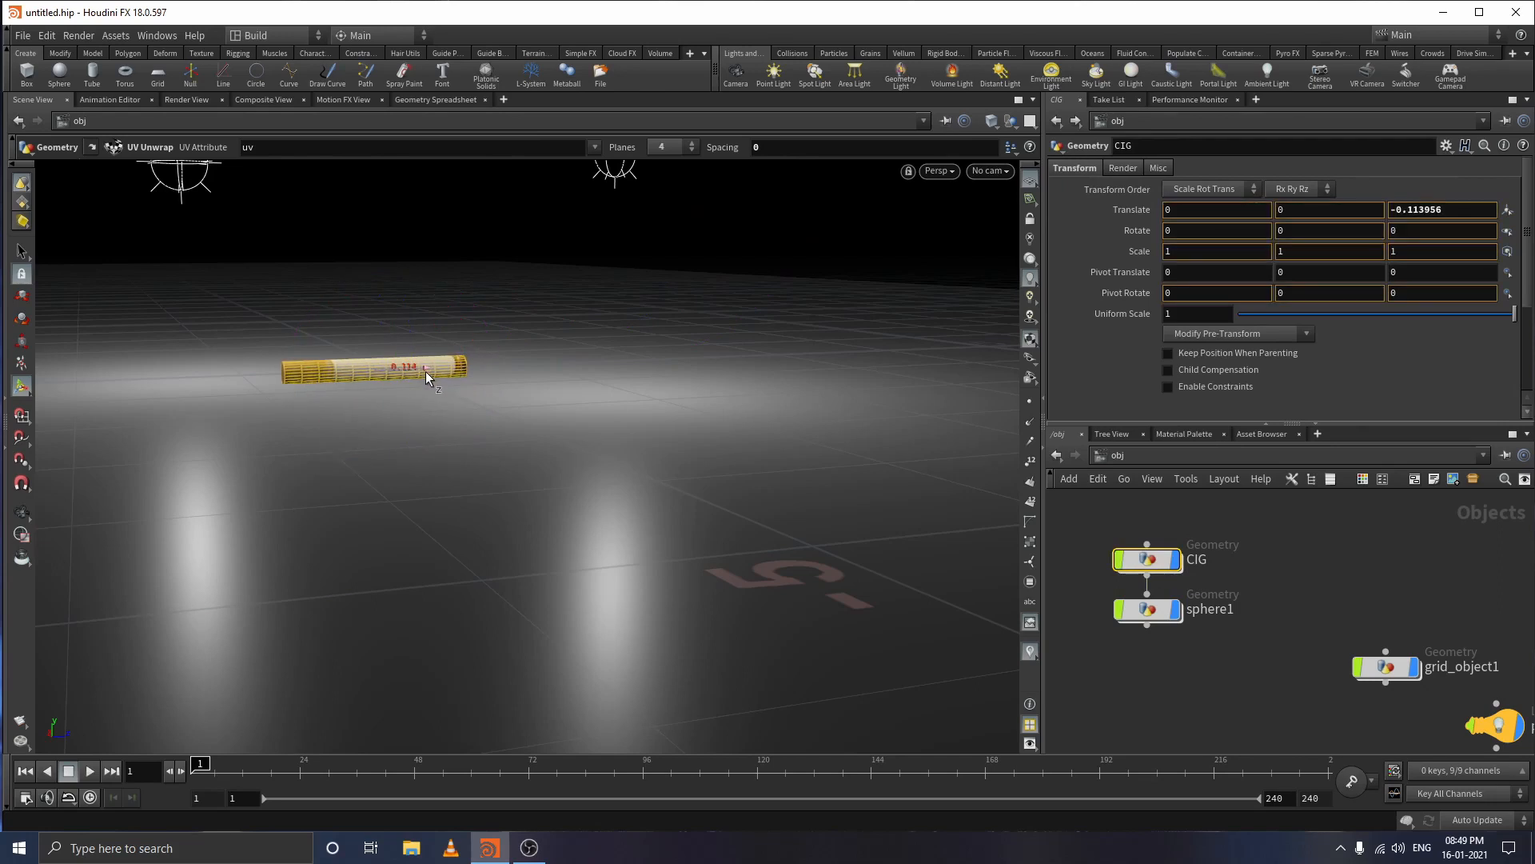
key(ctrl+z)
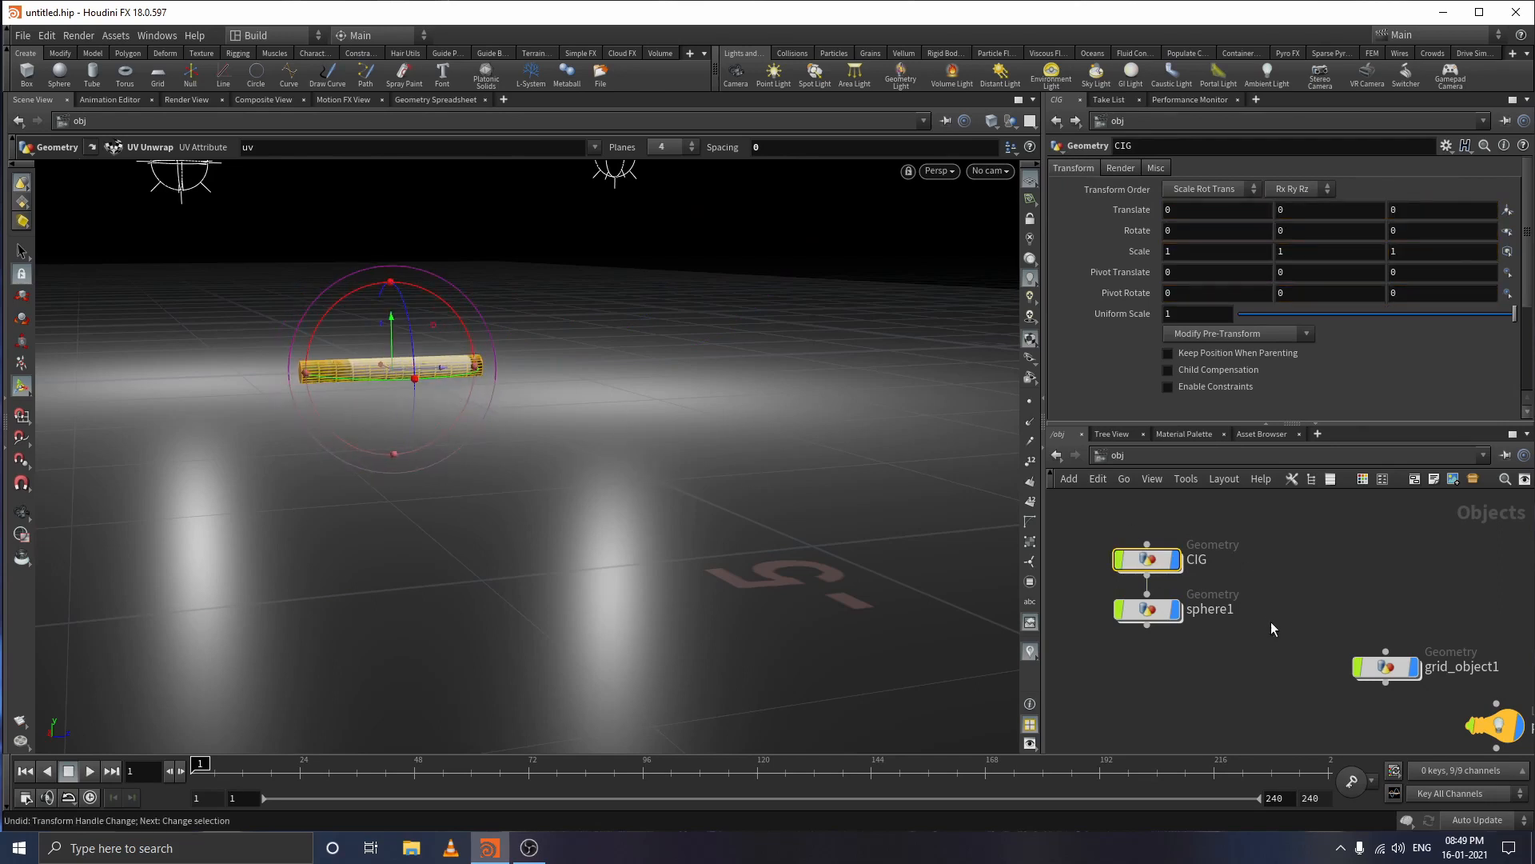
- Arrange the pointlight2 node neatly below pointlight1 in the object network
middle_drag(1270, 621, 1229, 595)
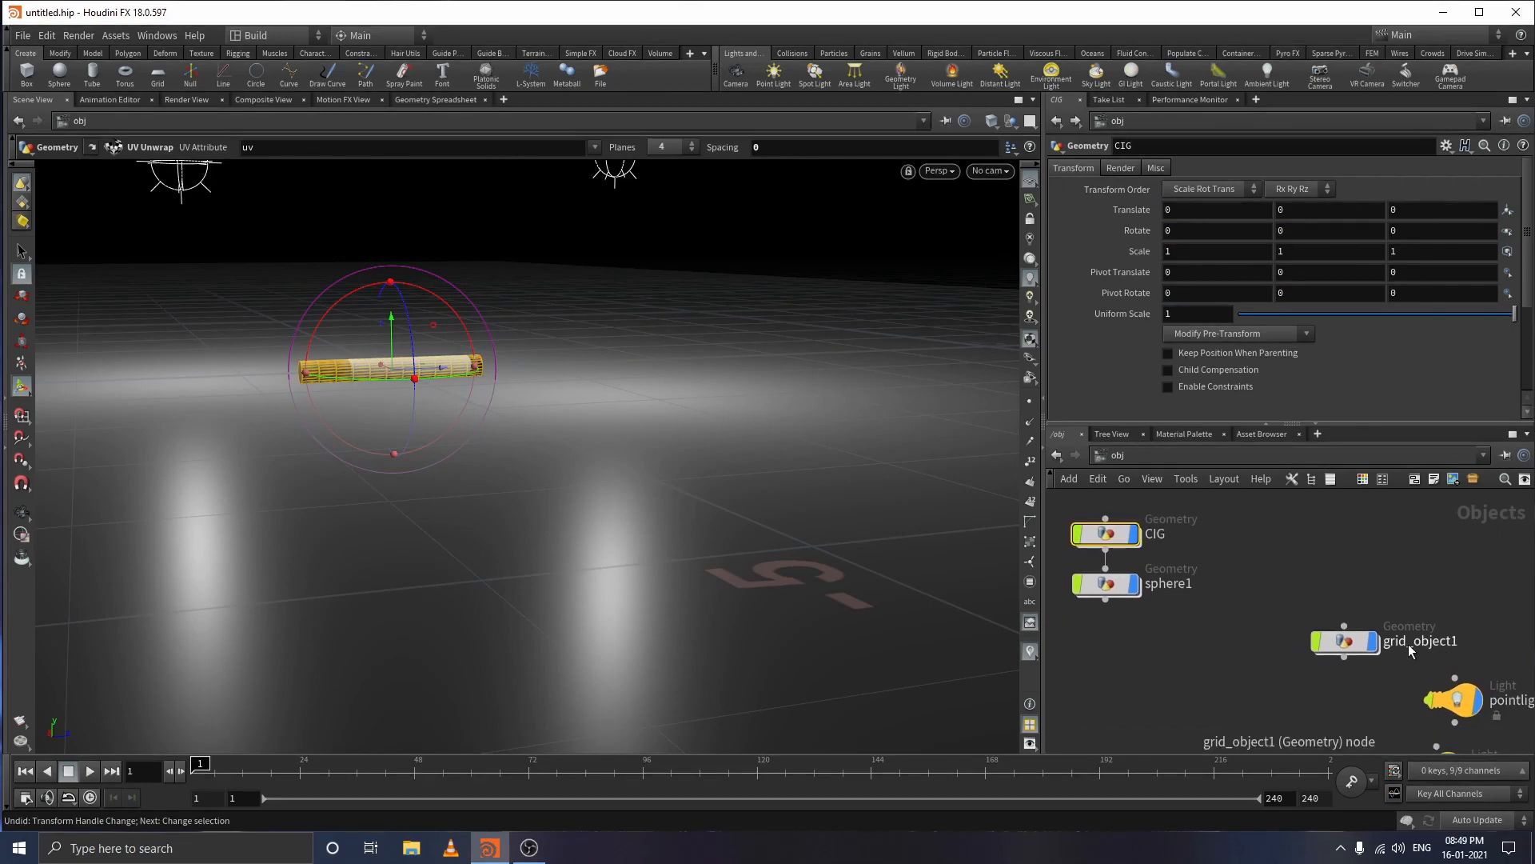
scroll(1409, 645, down, 2)
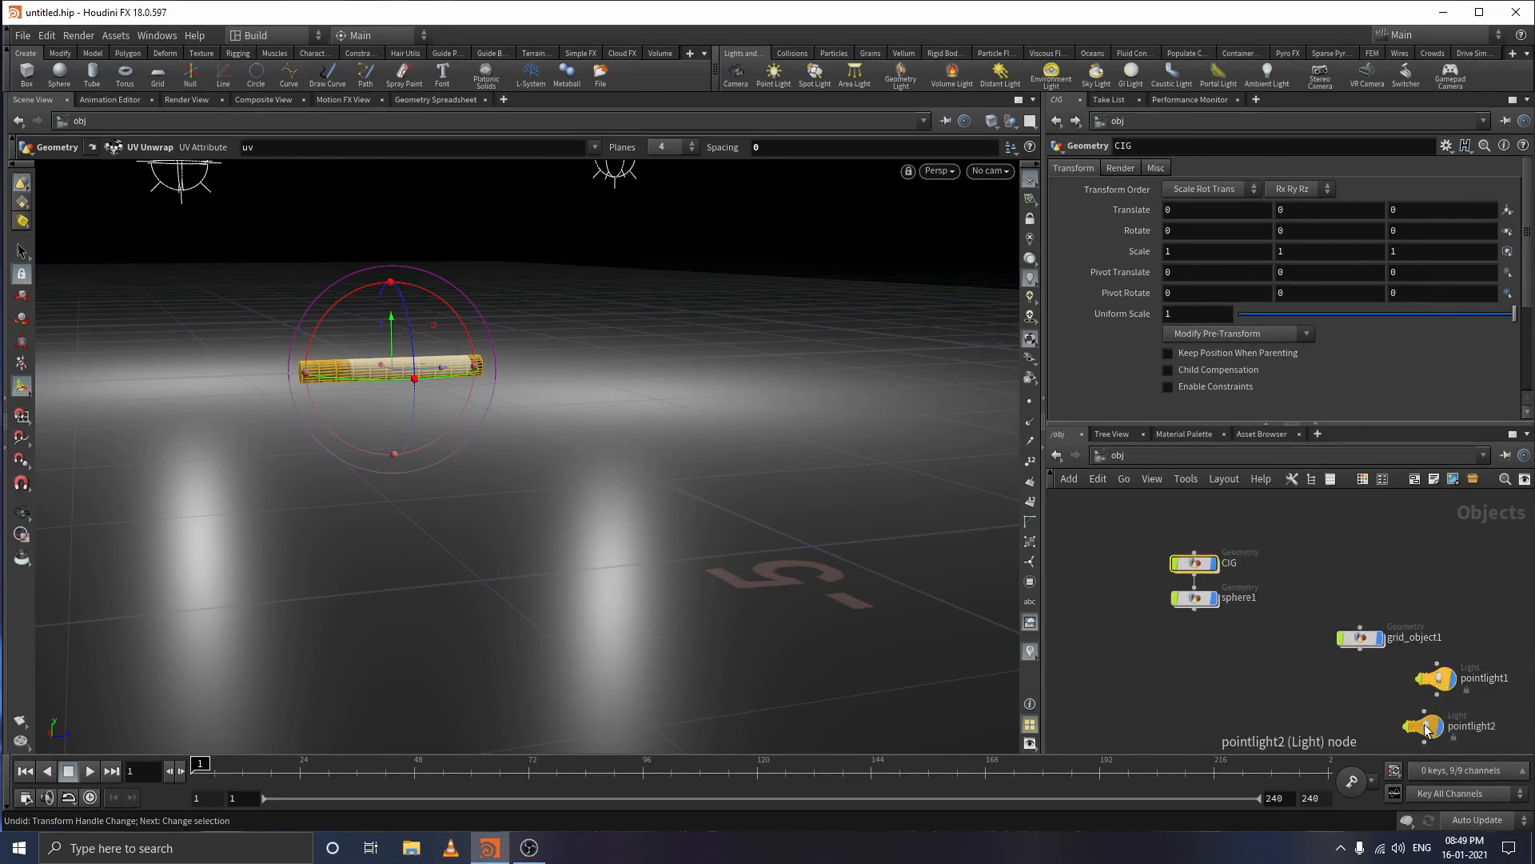
drag(1426, 728, 1454, 710)
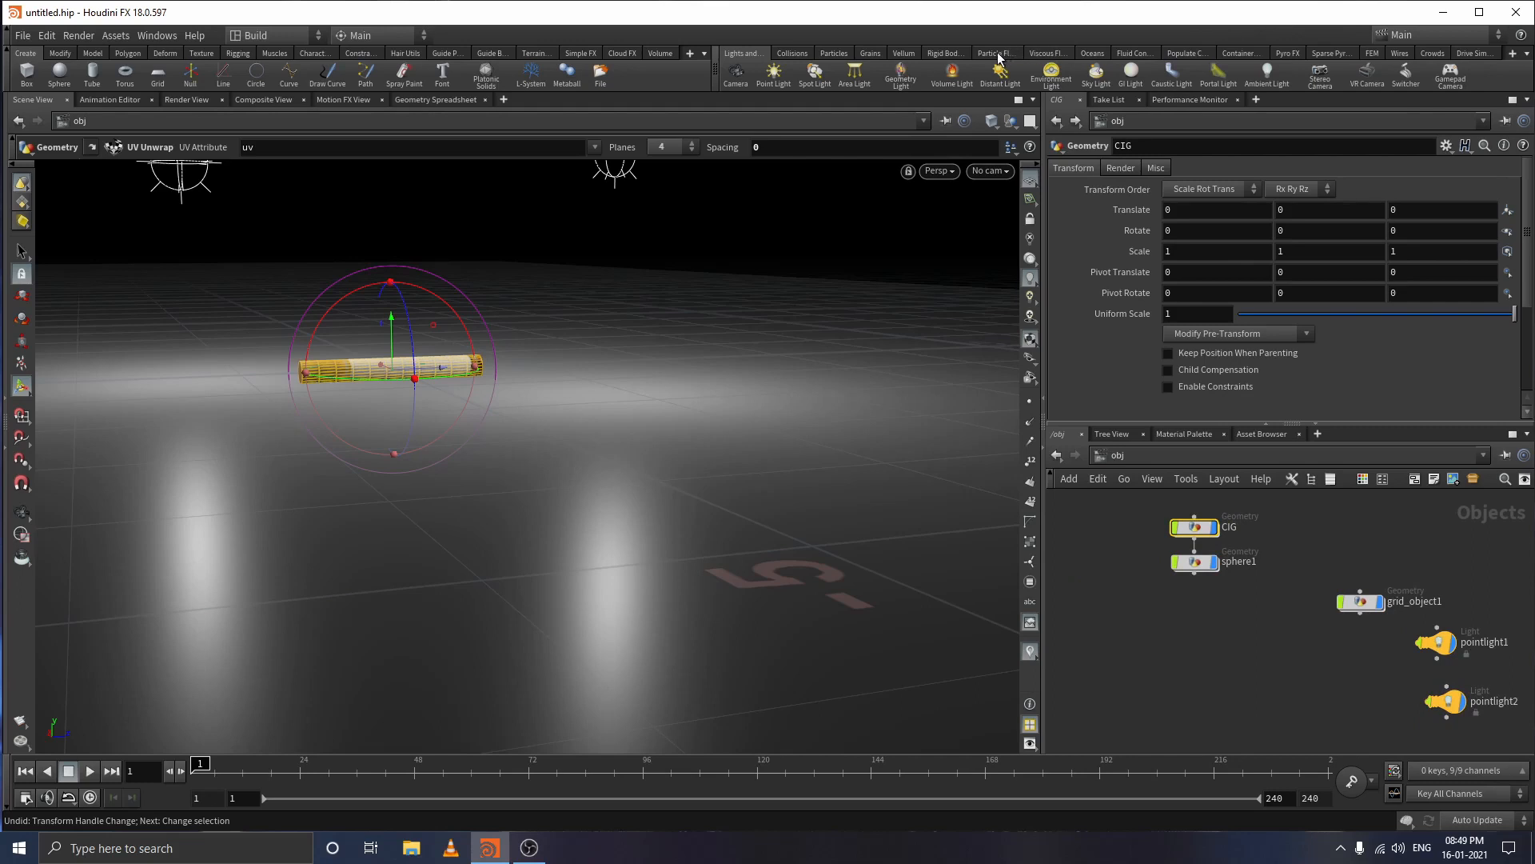
- Apply the Wispy Smoke pyro effect with sphere1 as its source
click(1287, 53)
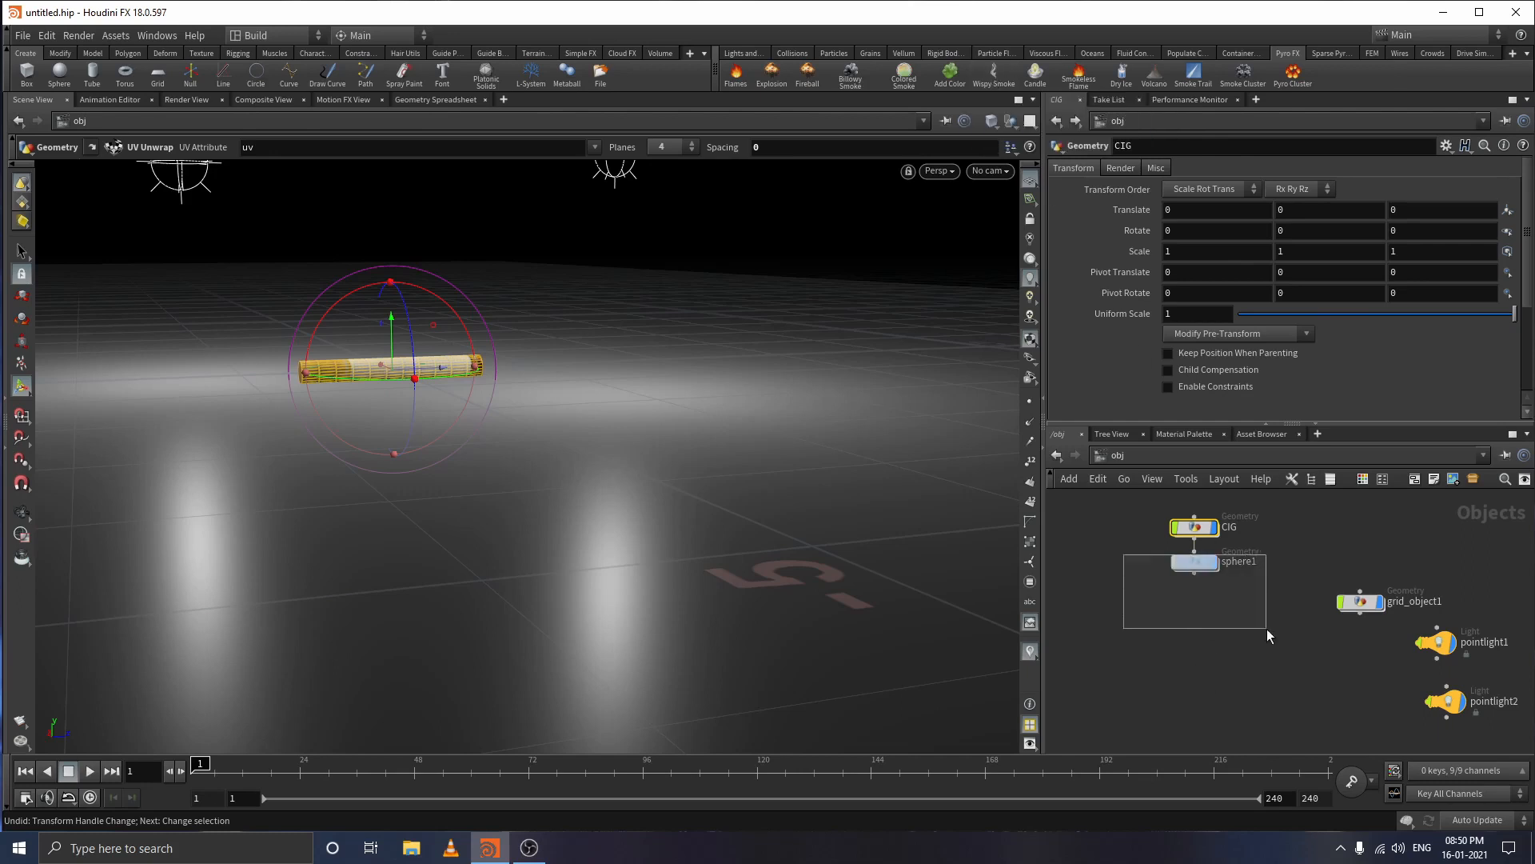
drag(1267, 628, 1271, 630)
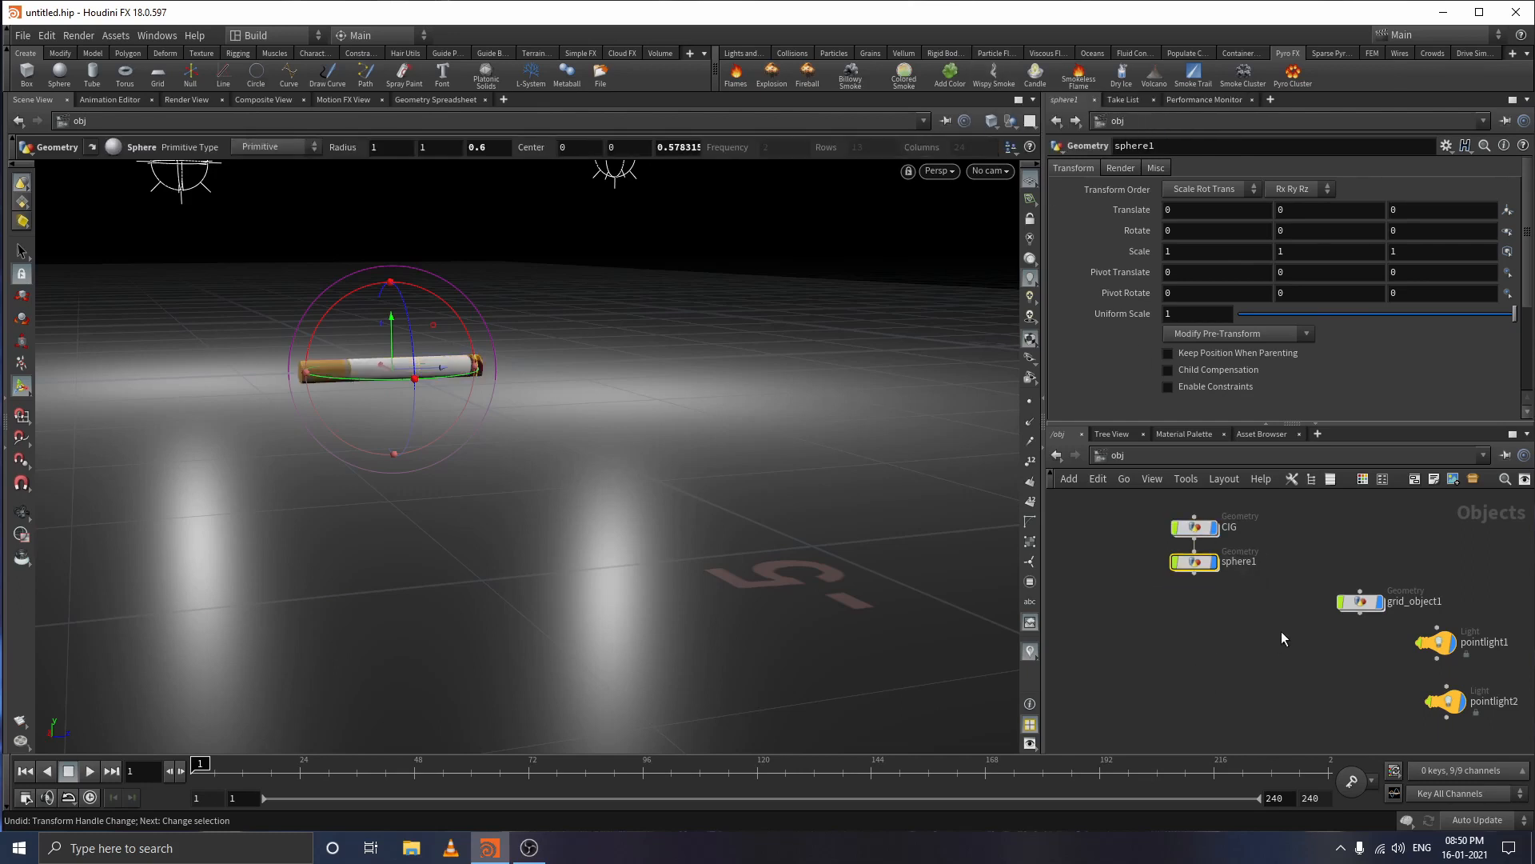
click(993, 75)
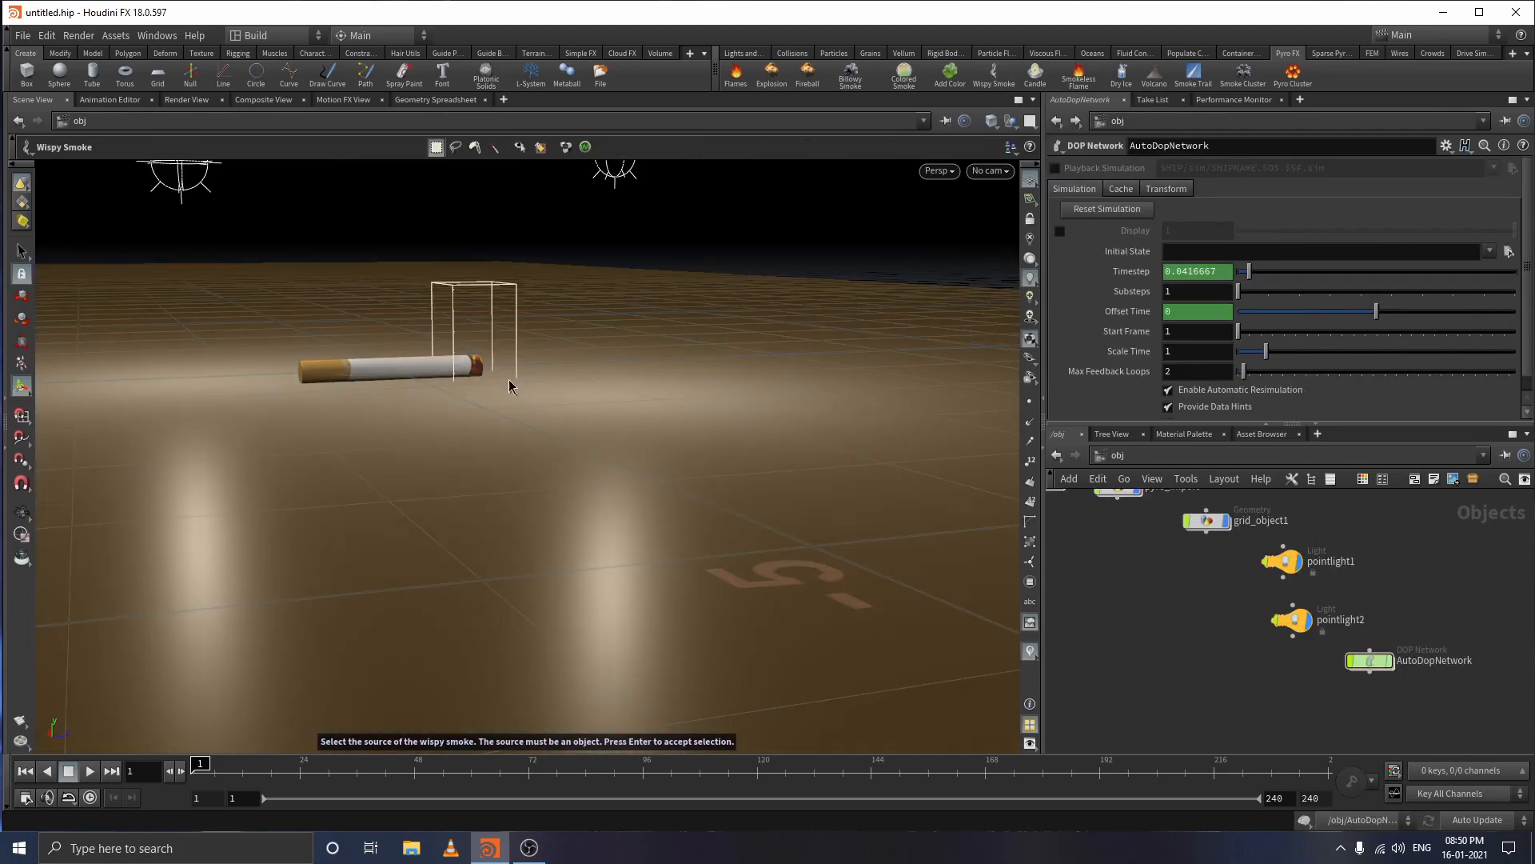
- Frame the cigarette with its smoke container and both lights, and play the smoke simulation
alt+drag(517, 398, 483, 399)
alt+right_drag(483, 399, 494, 230)
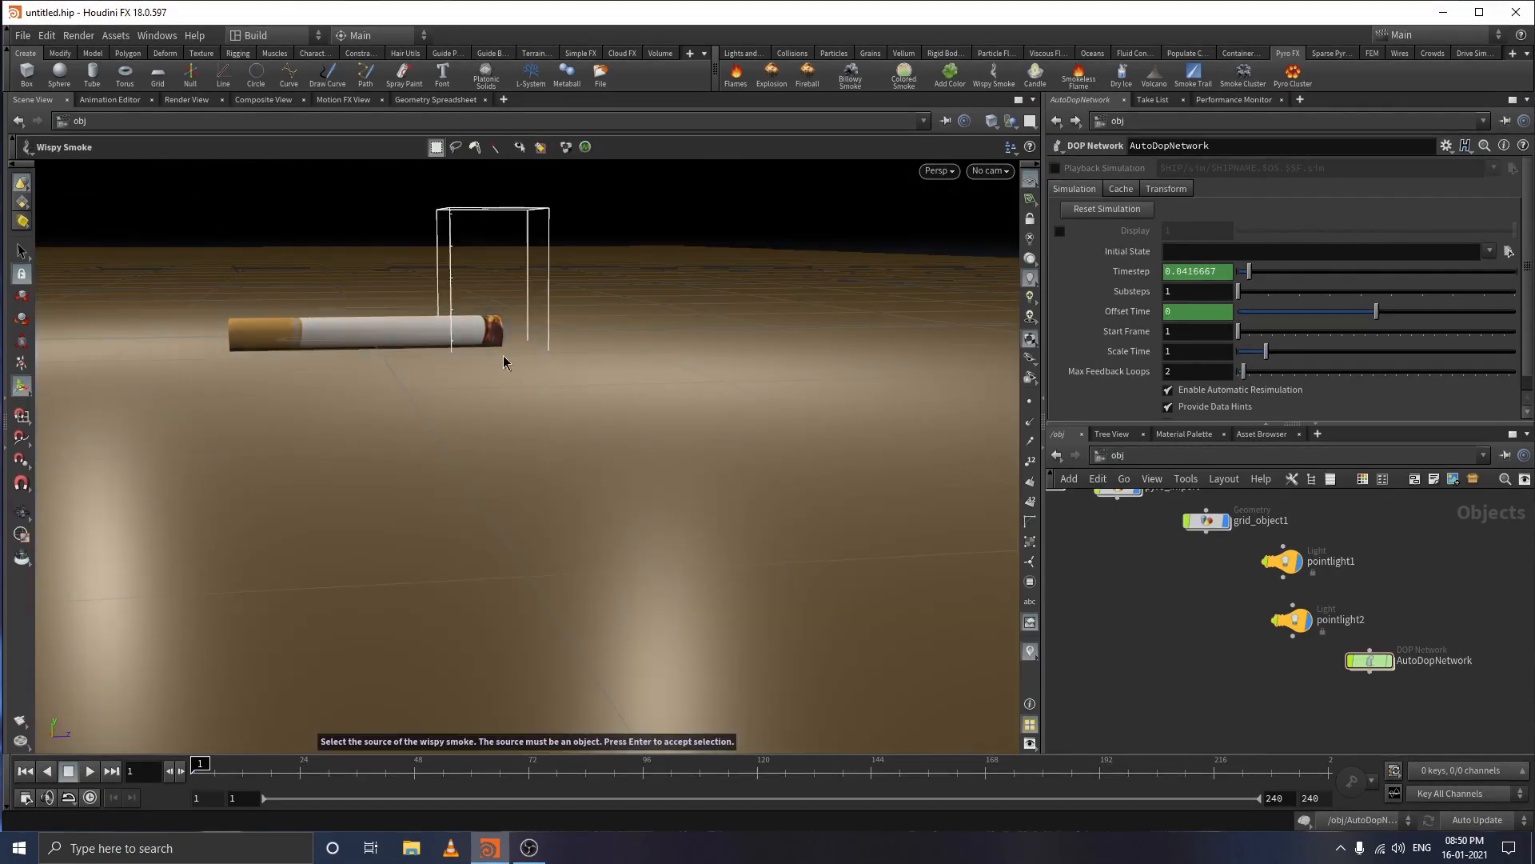
alt+middle_drag(509, 340, 573, 511)
alt+drag(572, 510, 531, 633)
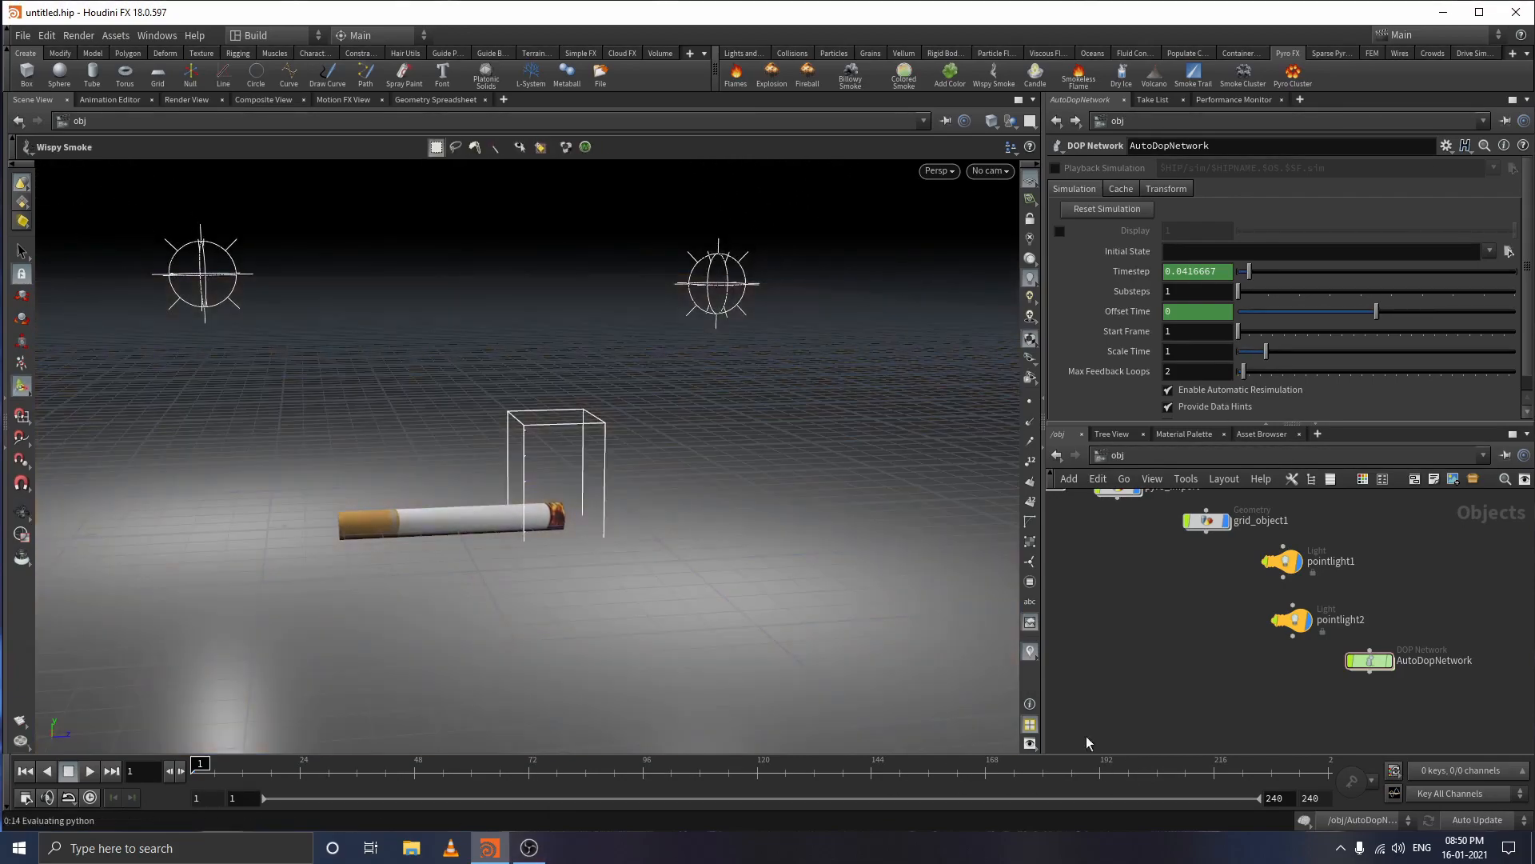
click(89, 774)
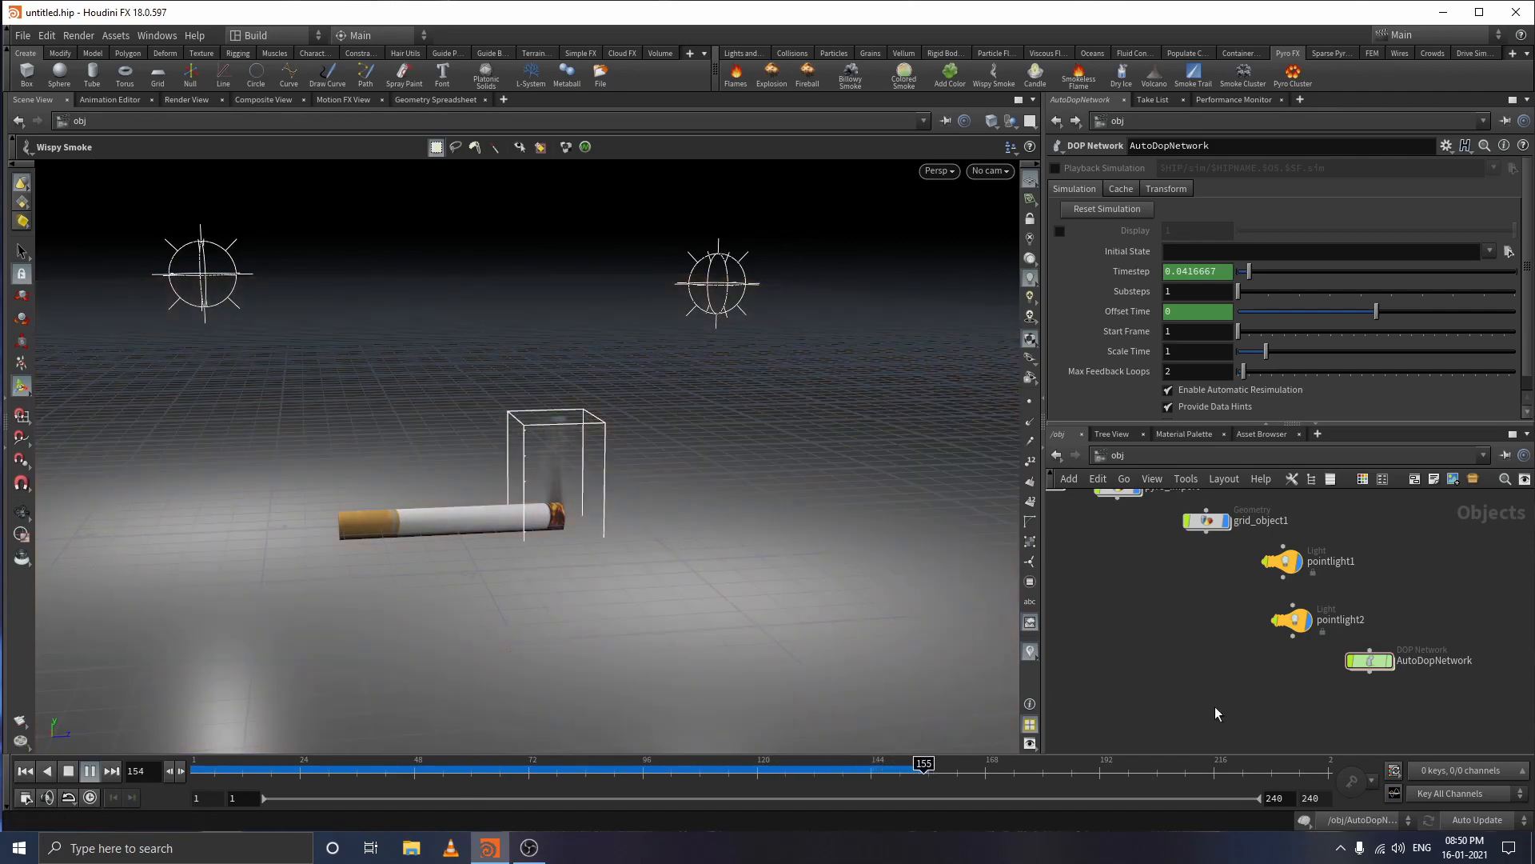
- Stop the simulation playback and look more closely at the smoke above the cigarette tip
key(Escape)
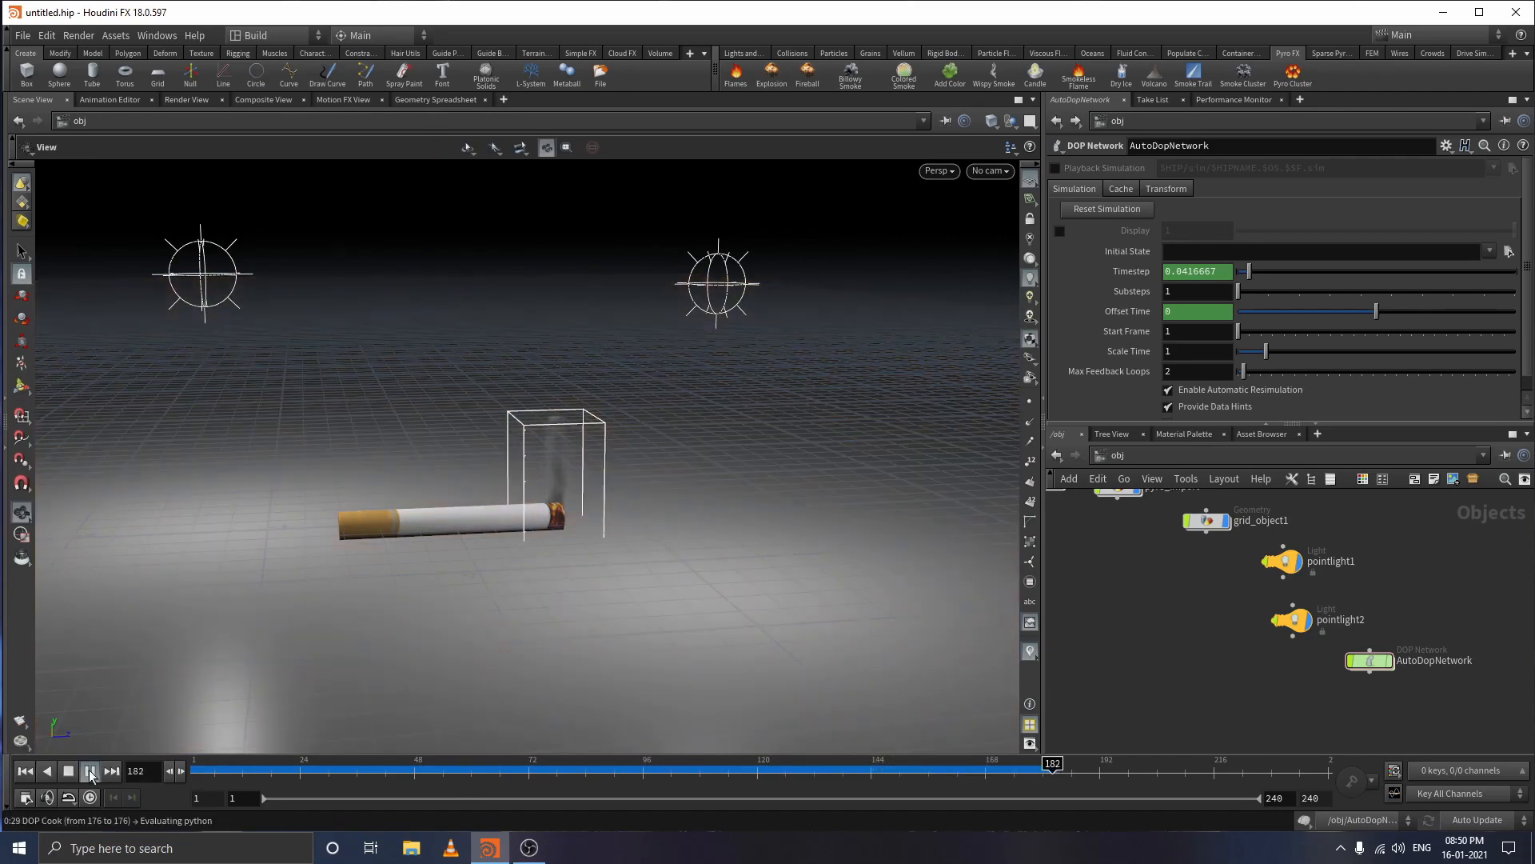
click(90, 771)
alt+right_drag(453, 616, 471, 475)
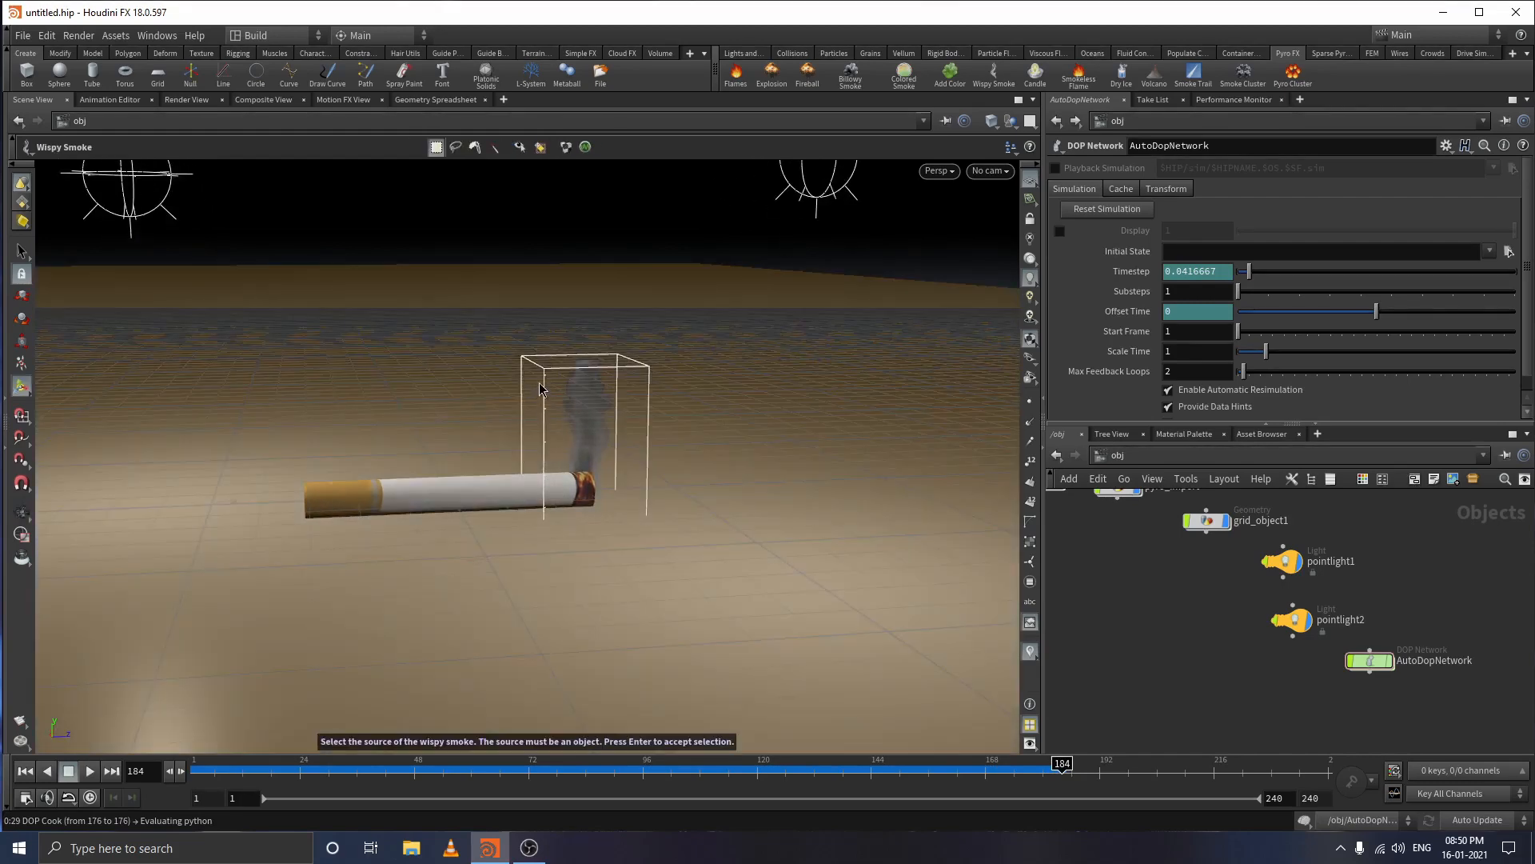
- Rearrange the object network so that AutoDopNetwork sits below sphere1 and pyro_import sits below AutoDopNetwork
click(551, 375)
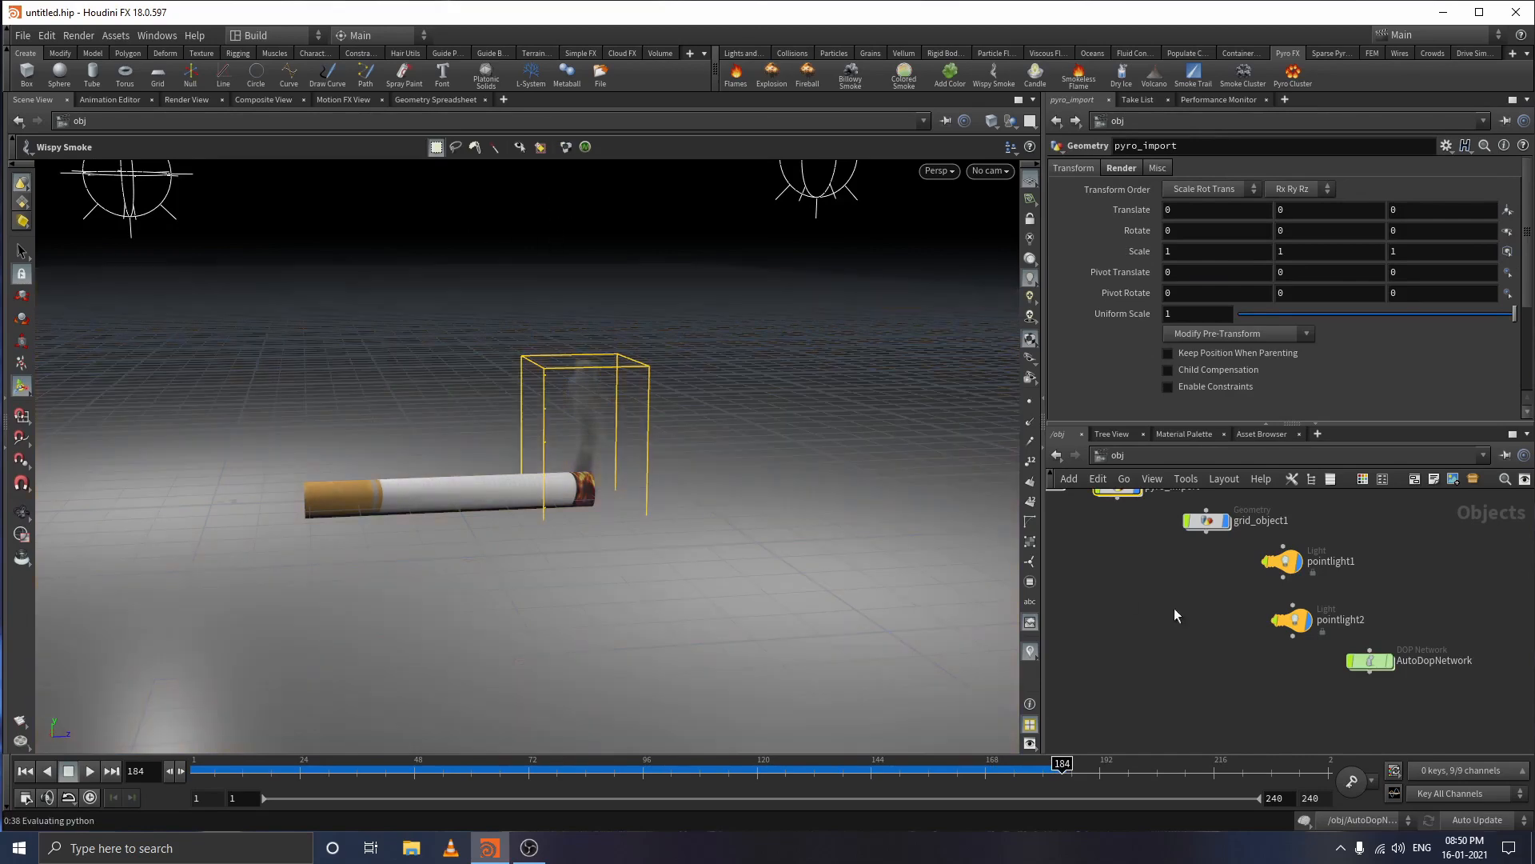
middle_drag(1195, 620, 1268, 679)
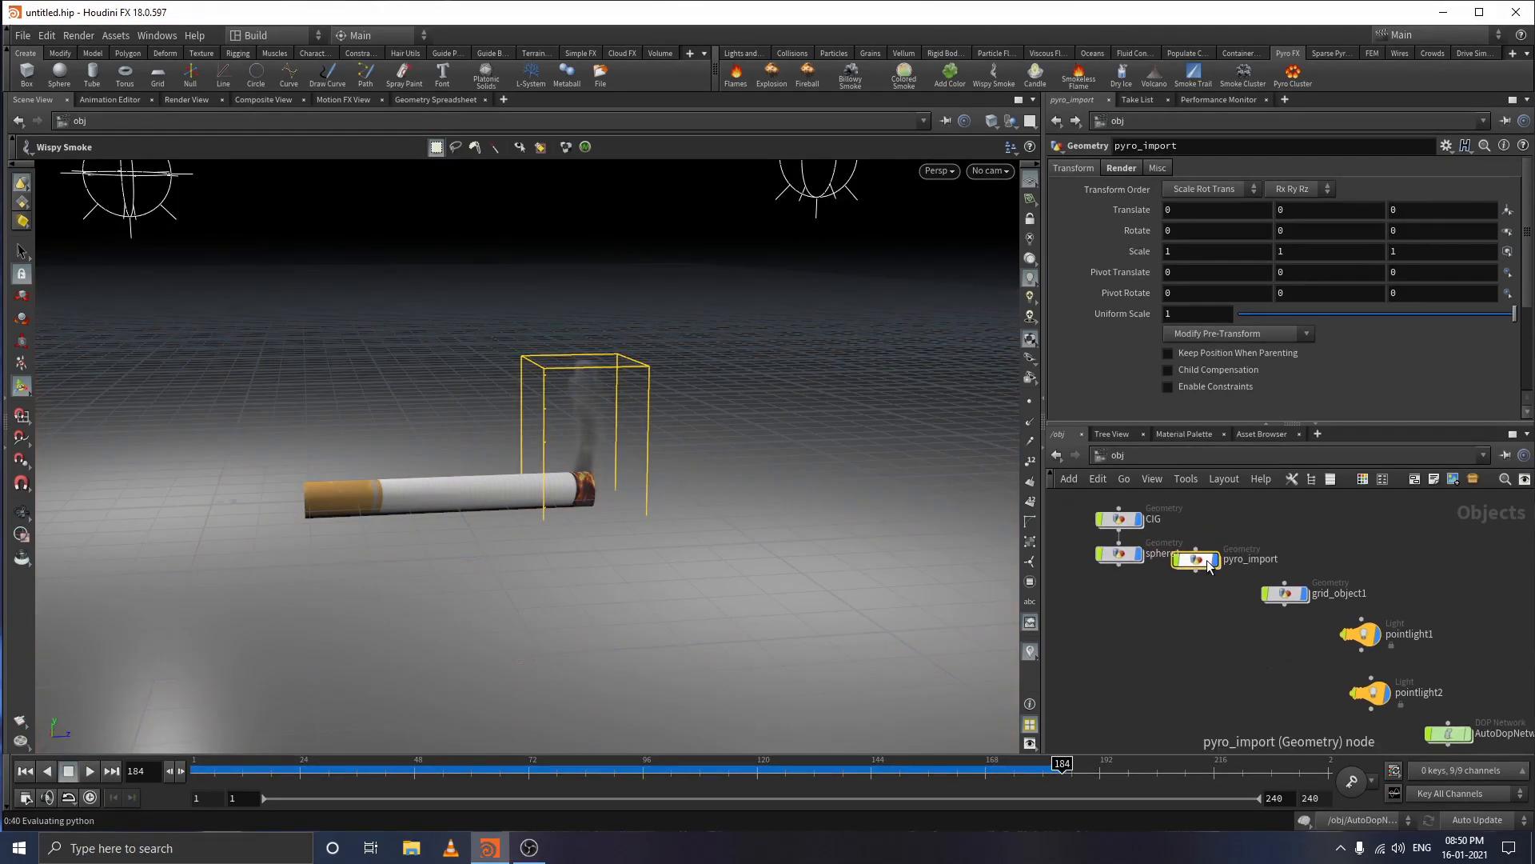
drag(1206, 565, 1209, 584)
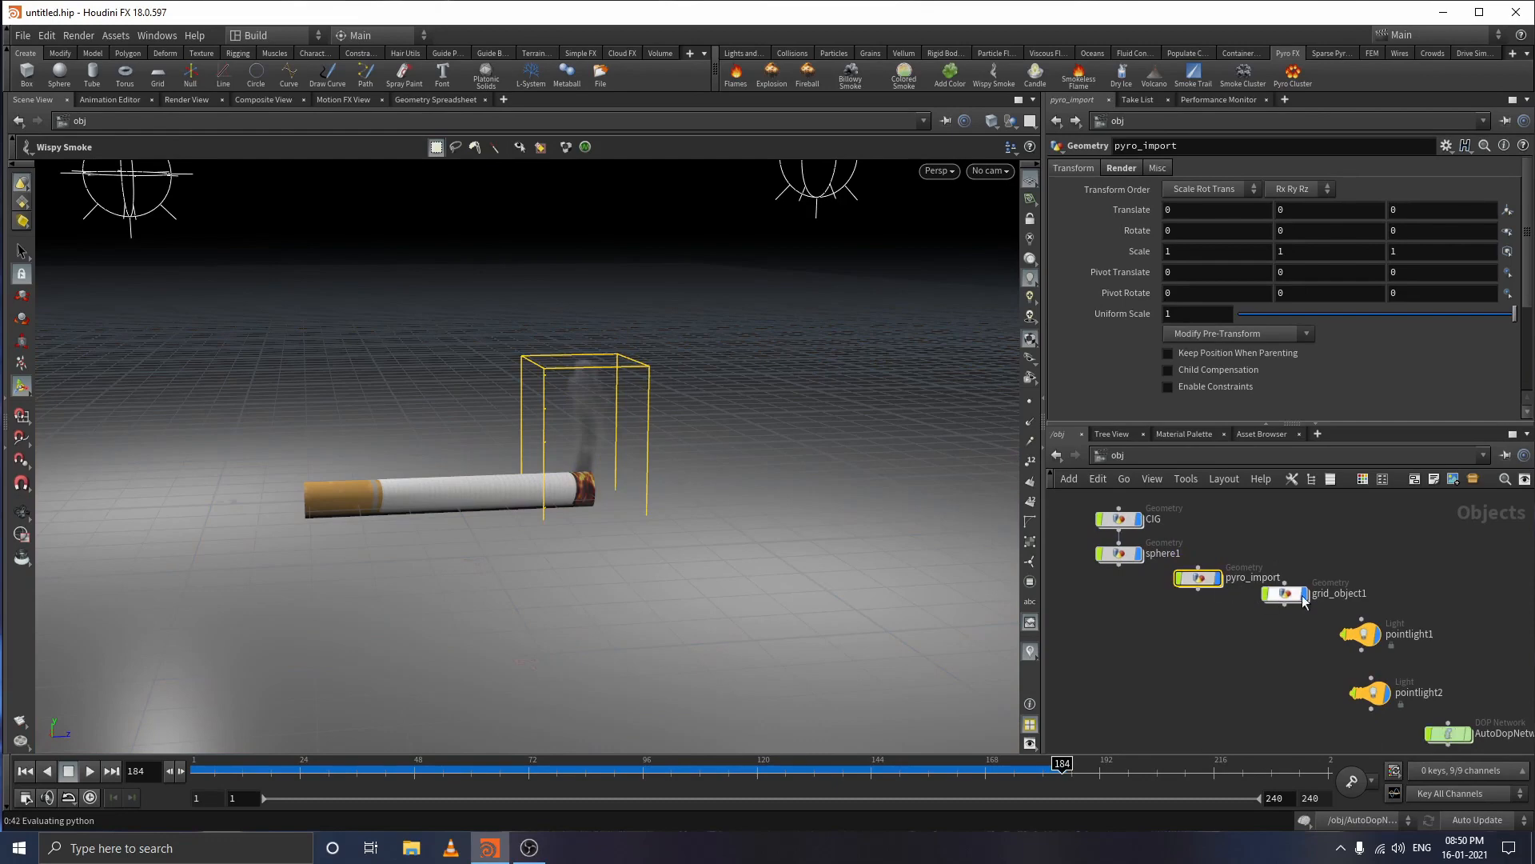
drag(1454, 739, 1176, 661)
drag(1127, 597, 1146, 601)
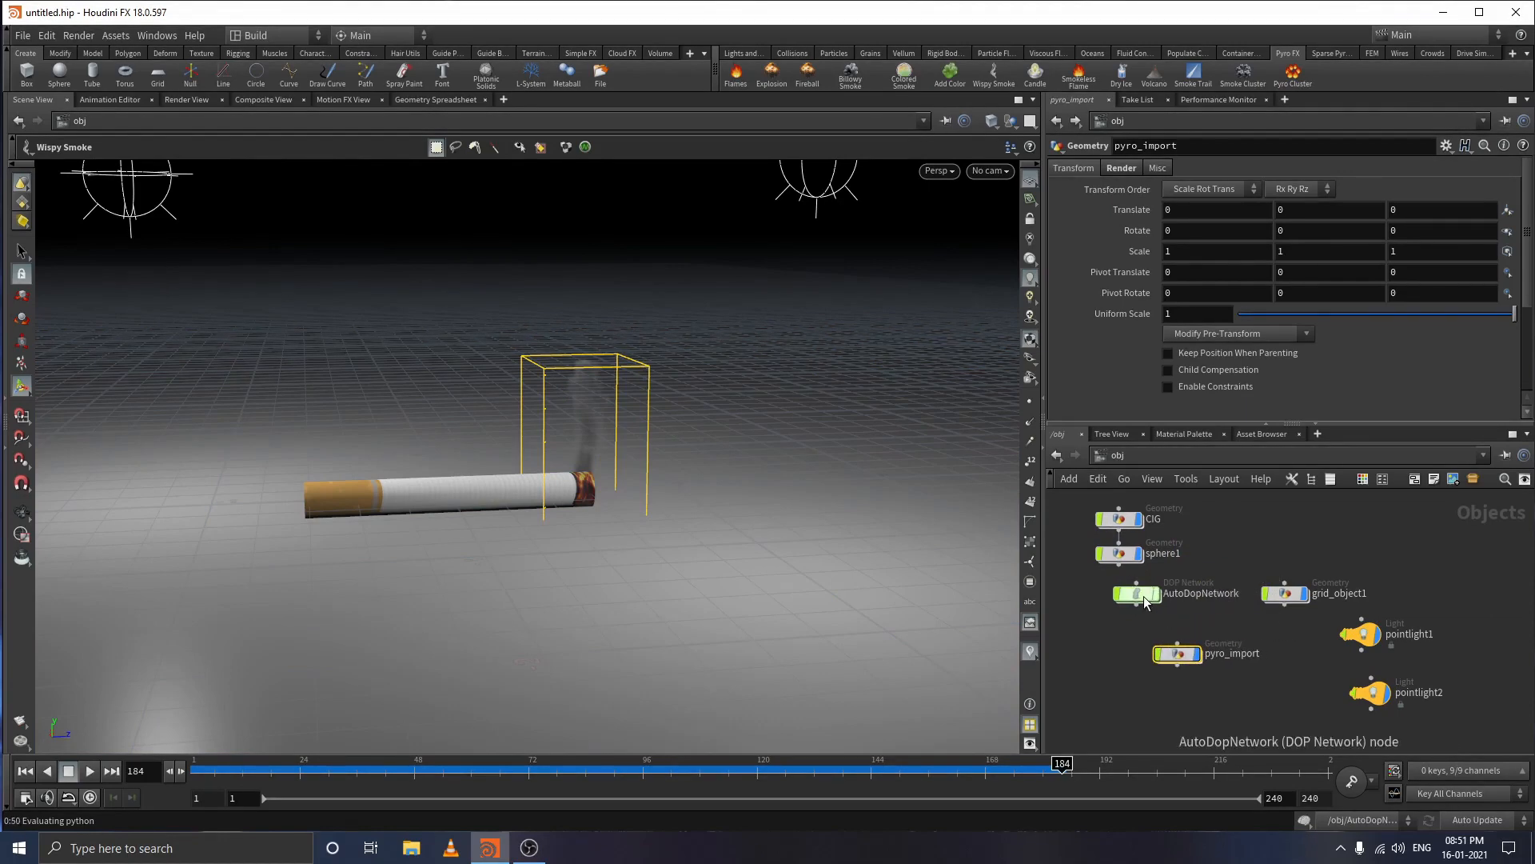
- Inside AutoDopNetwork, enlarge the pyro smoke object's container to about 1.287 in Y and 0.821 in Z
double_click(1144, 598)
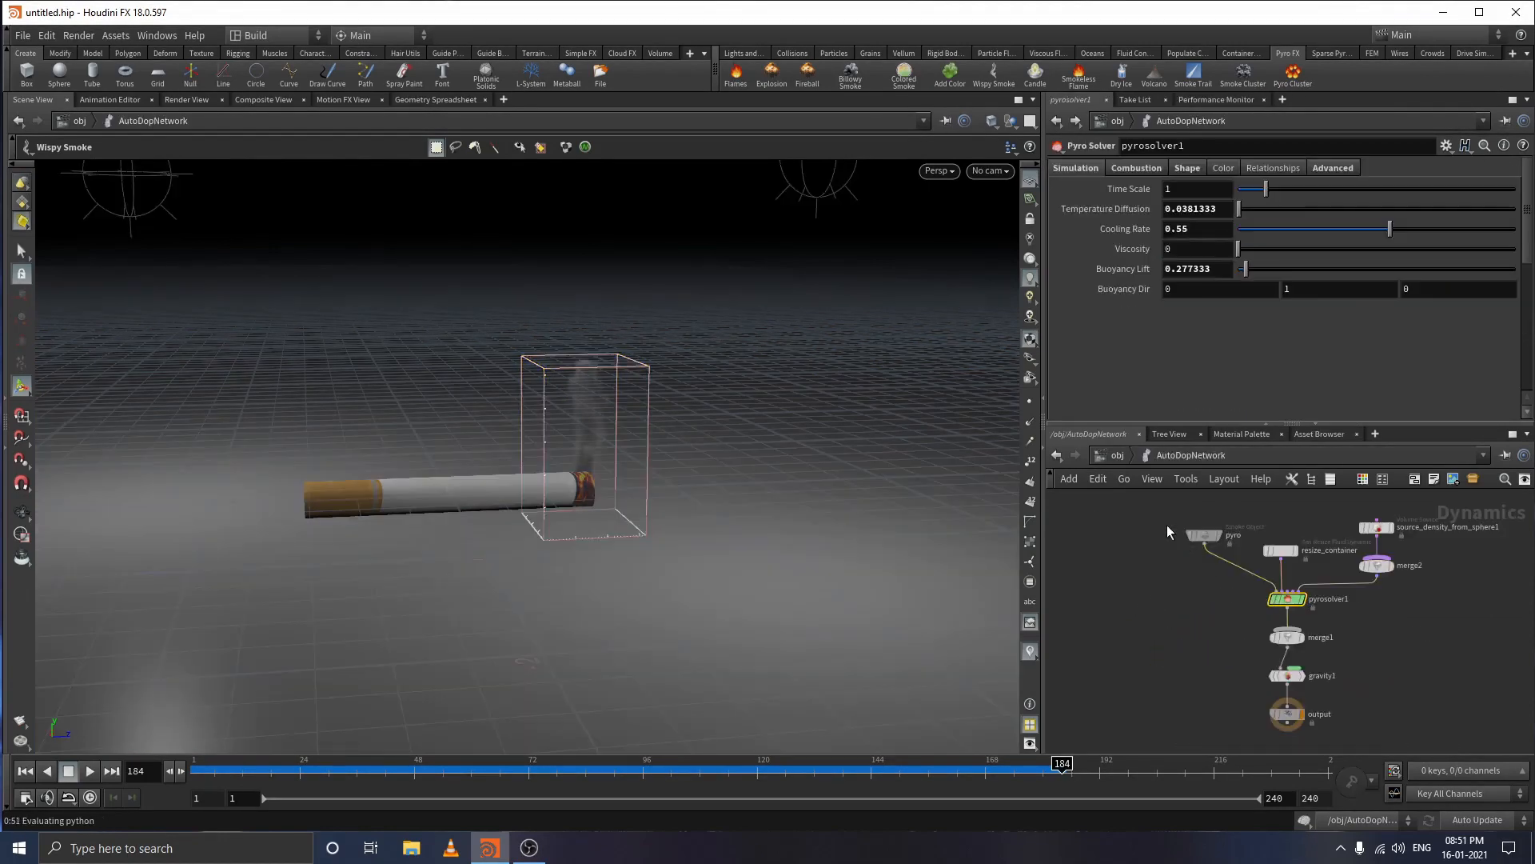
drag(1225, 558, 1227, 563)
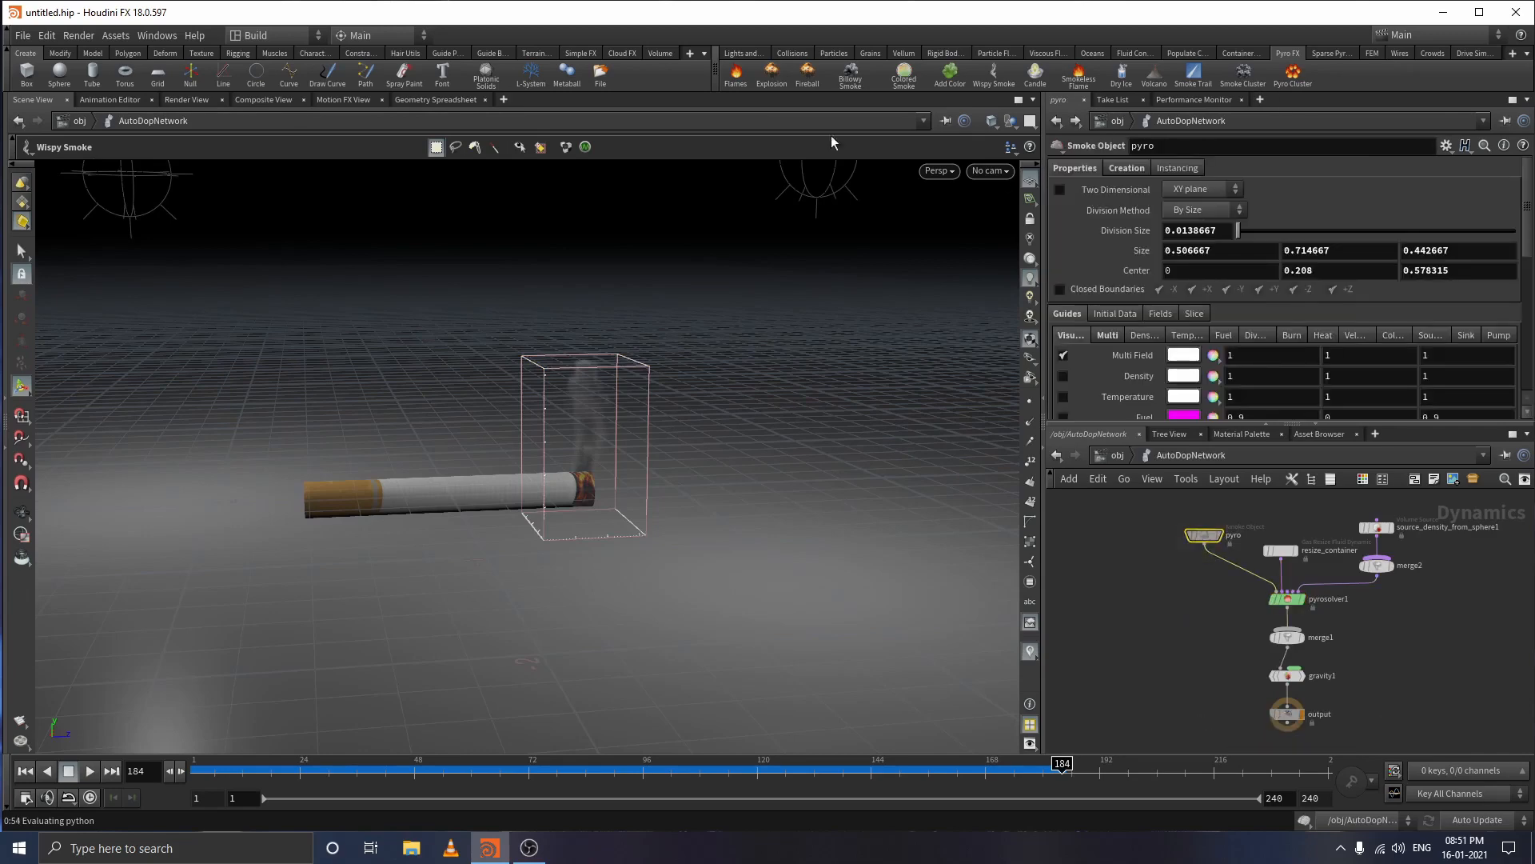
click(22, 250)
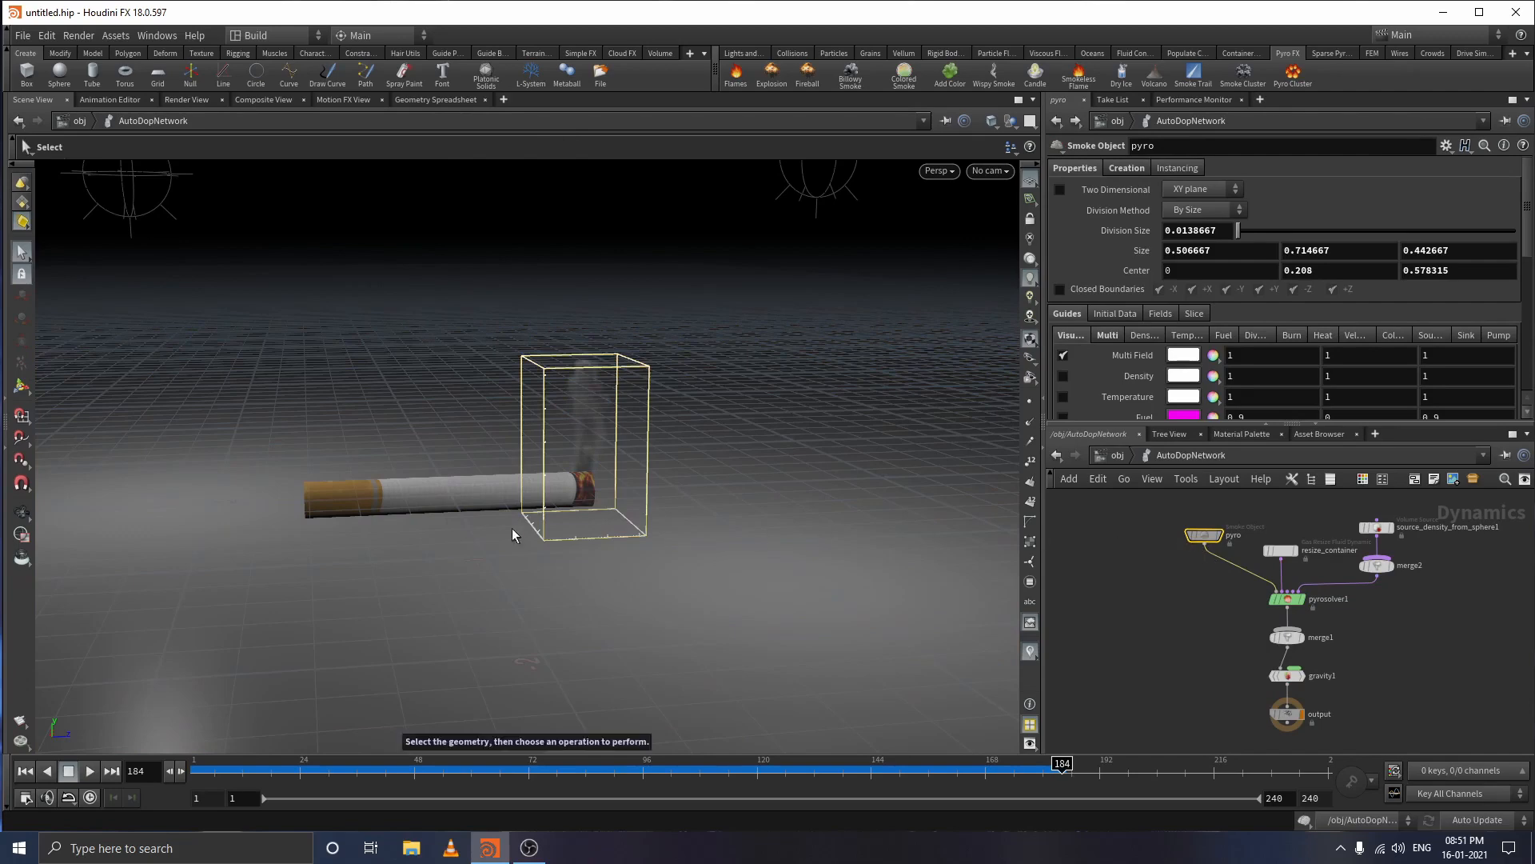
click(20, 387)
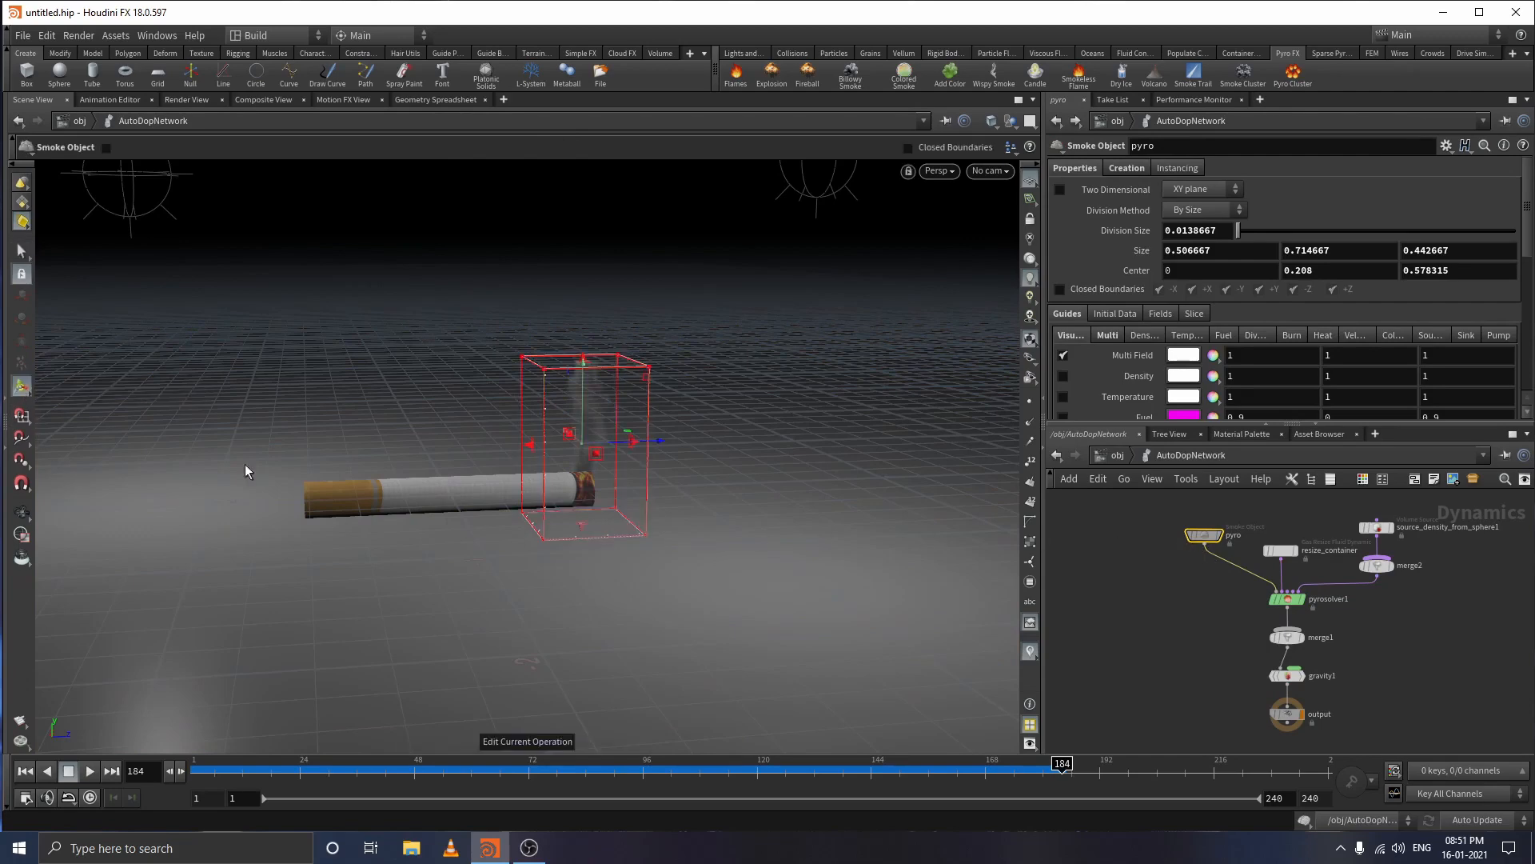
drag(583, 358, 571, 228)
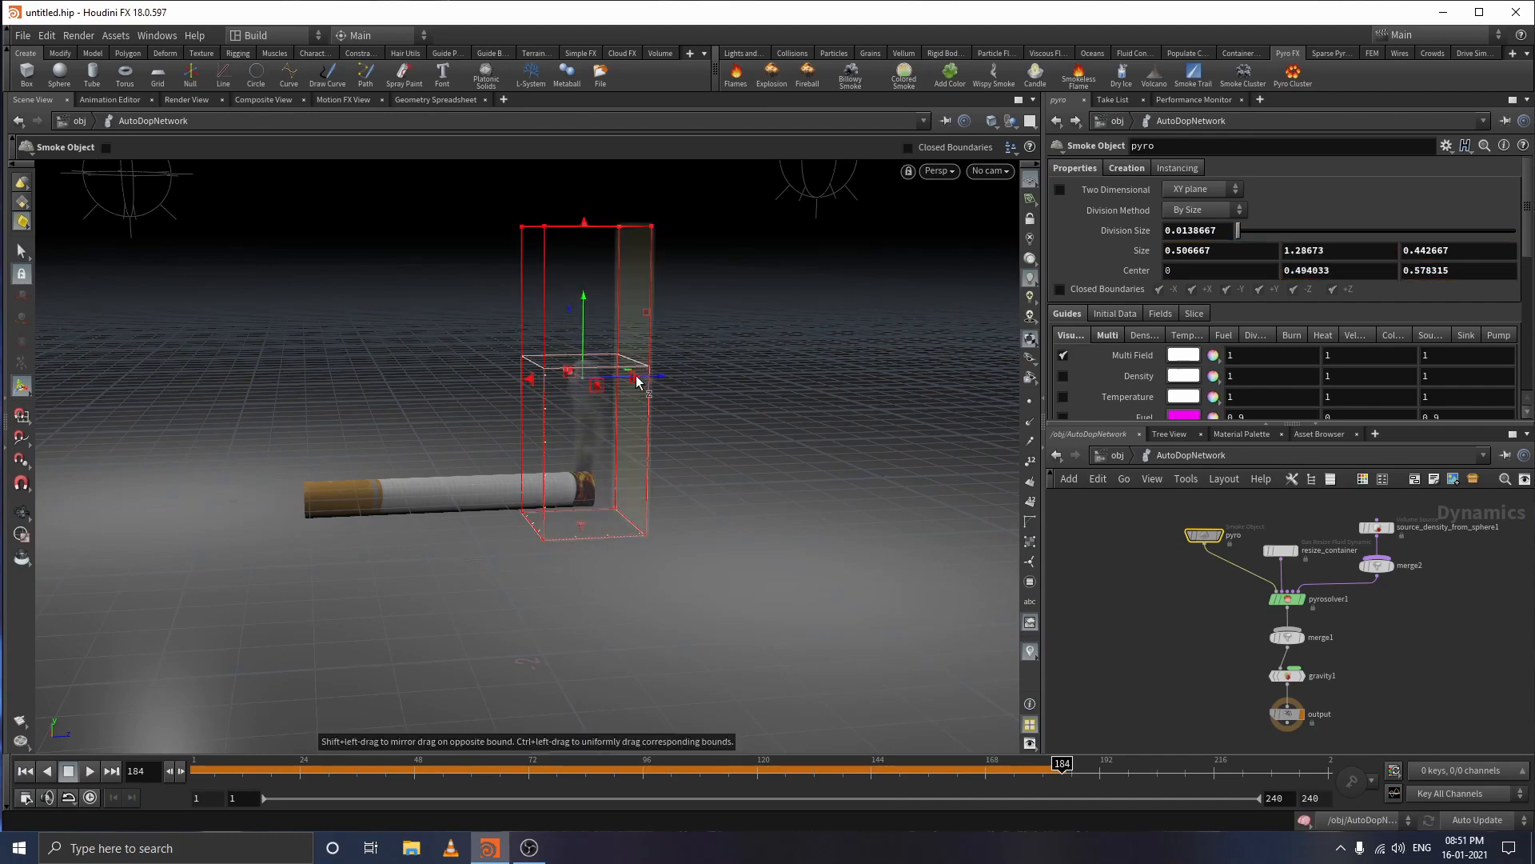
drag(637, 381, 719, 381)
- Widen the pyro smoke container outward on both of its X sides to a total of about 1.137
key(Escape)
drag(476, 531, 697, 536)
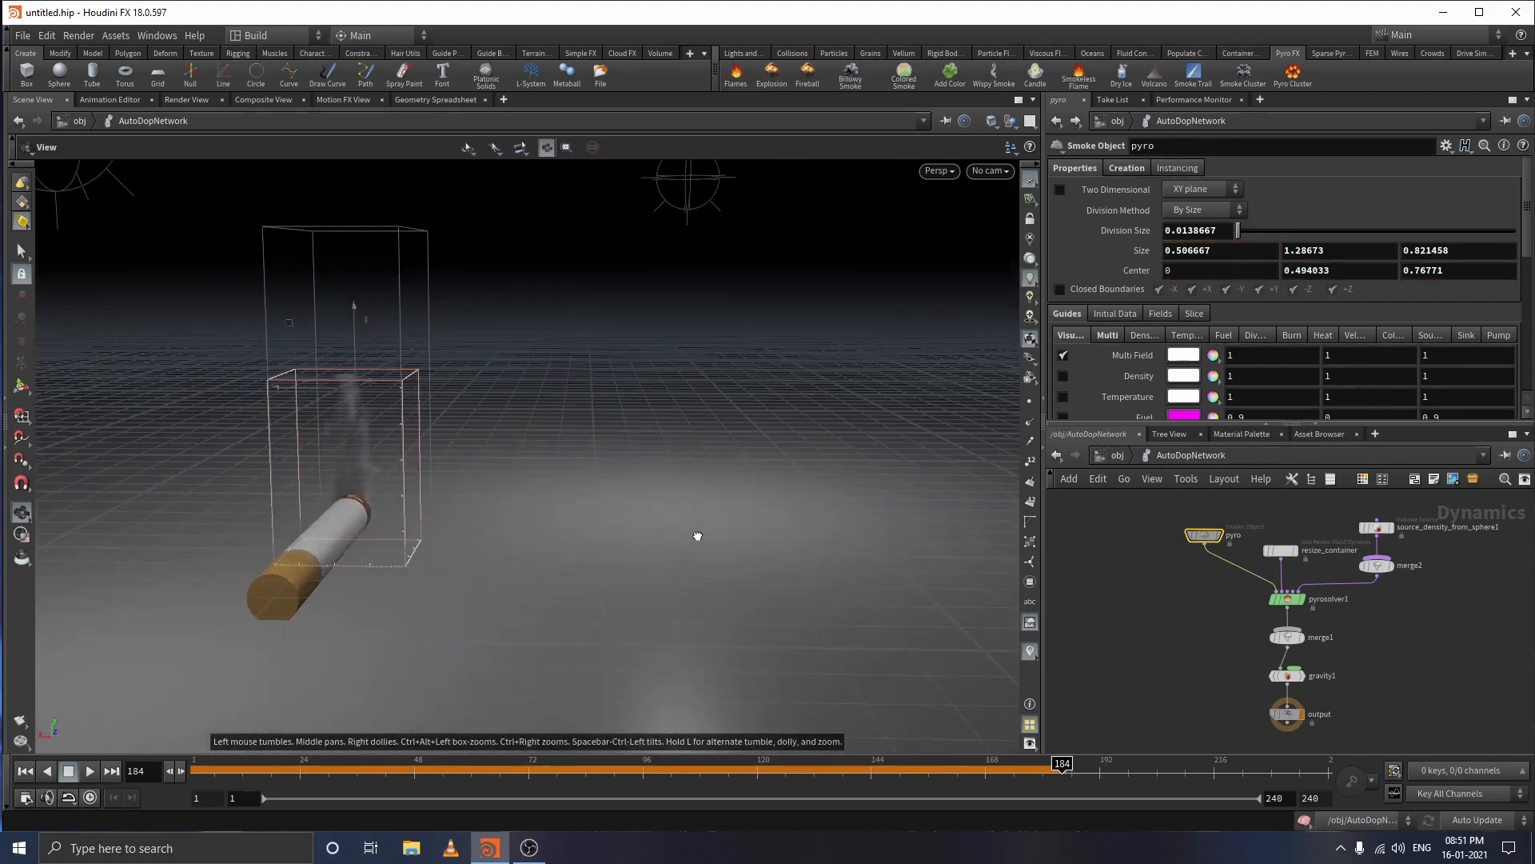
key(Return)
drag(421, 387, 489, 404)
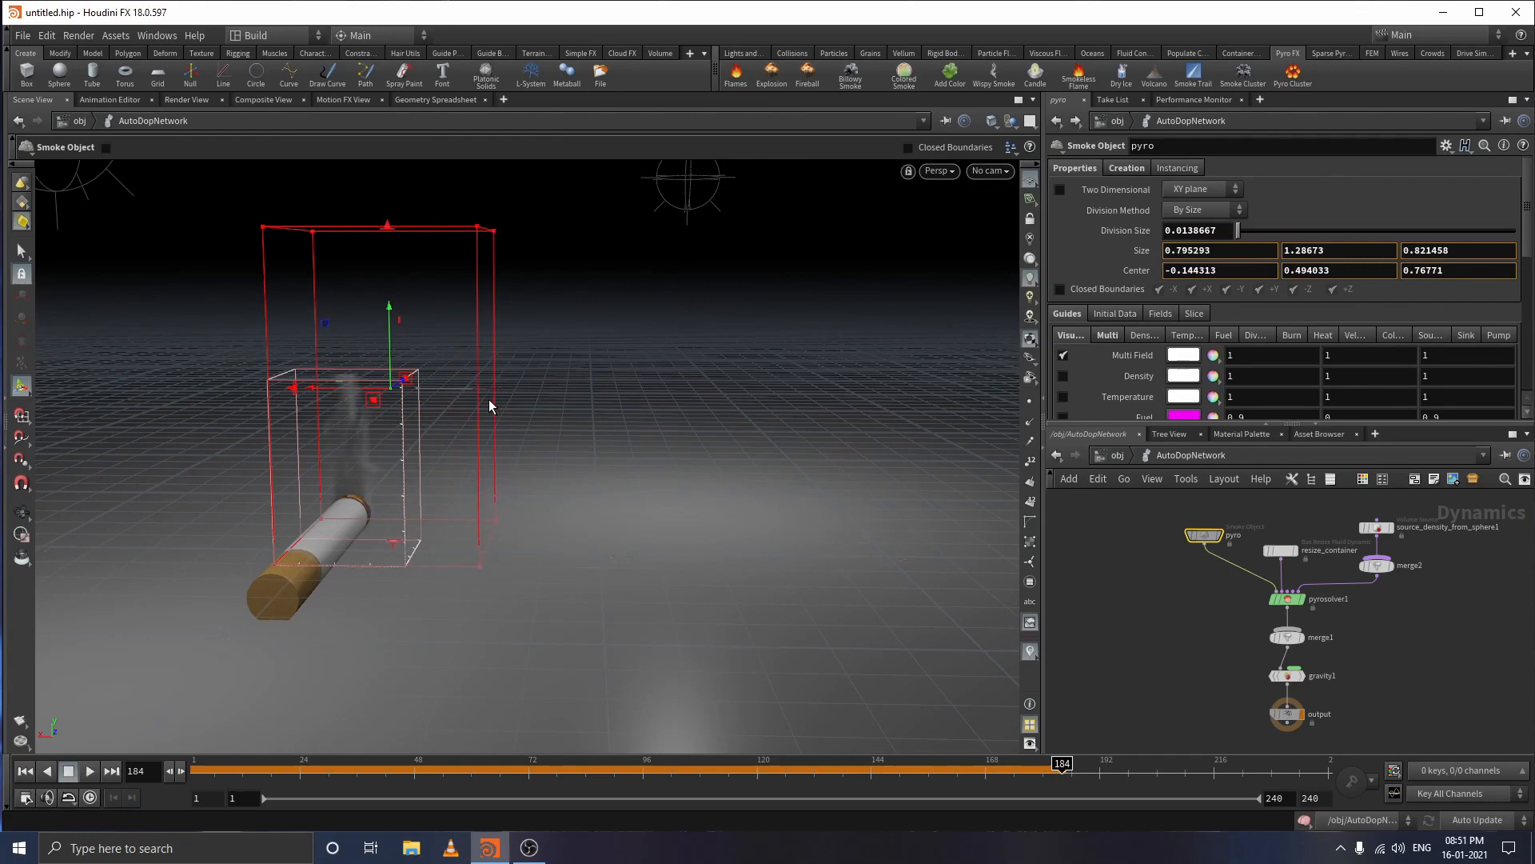
key(Escape)
drag(383, 494, 419, 485)
key(Return)
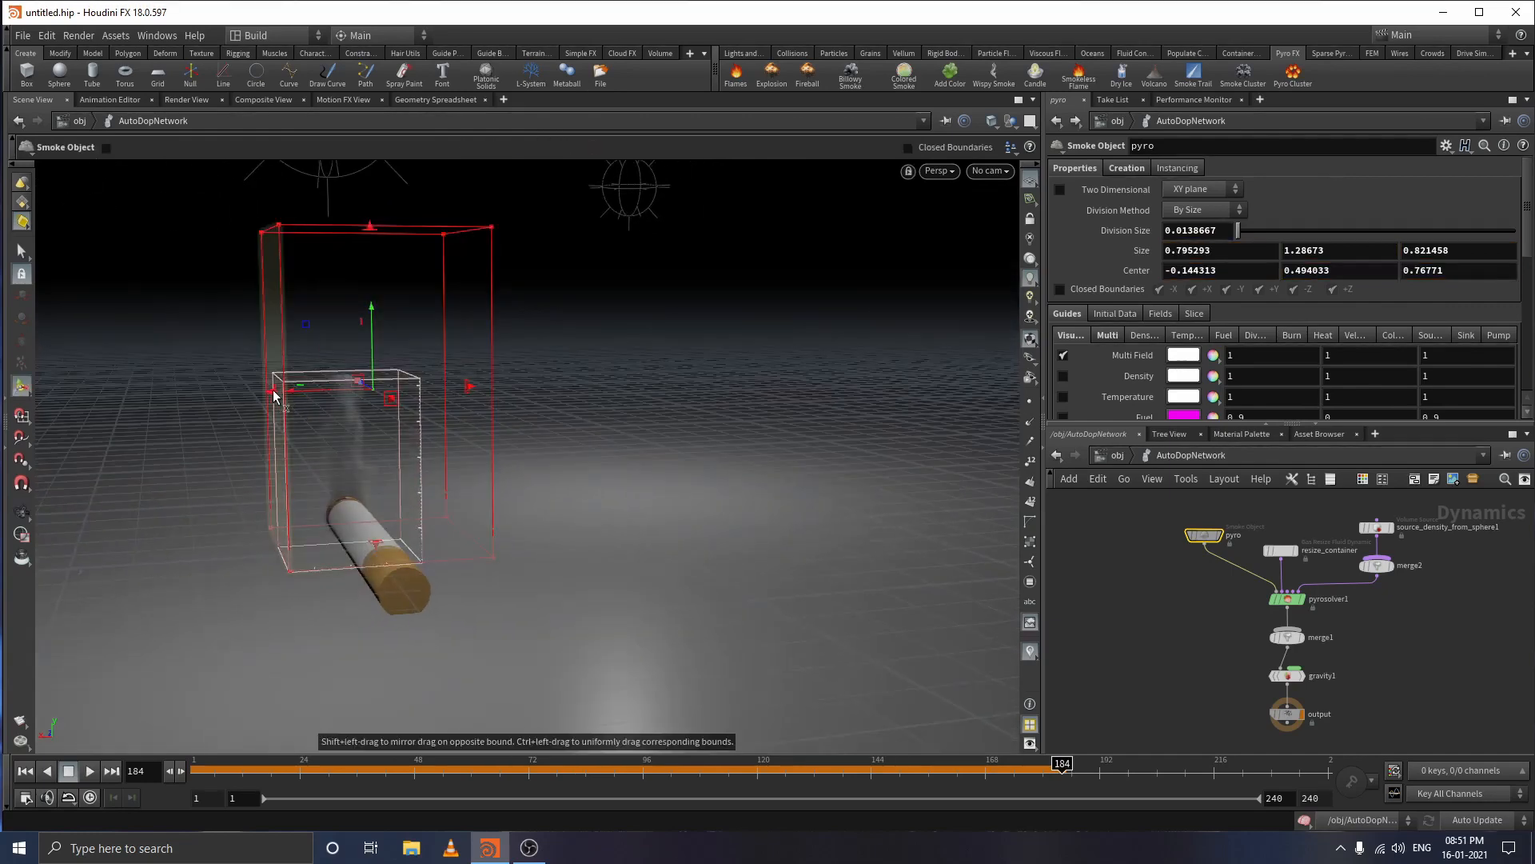
drag(274, 395, 186, 397)
- Extend the pyro smoke container to about 1.572 in Z beyond the cigarette tip and raise its height to about 1.632
key(Escape)
drag(564, 431, 329, 438)
key(Return)
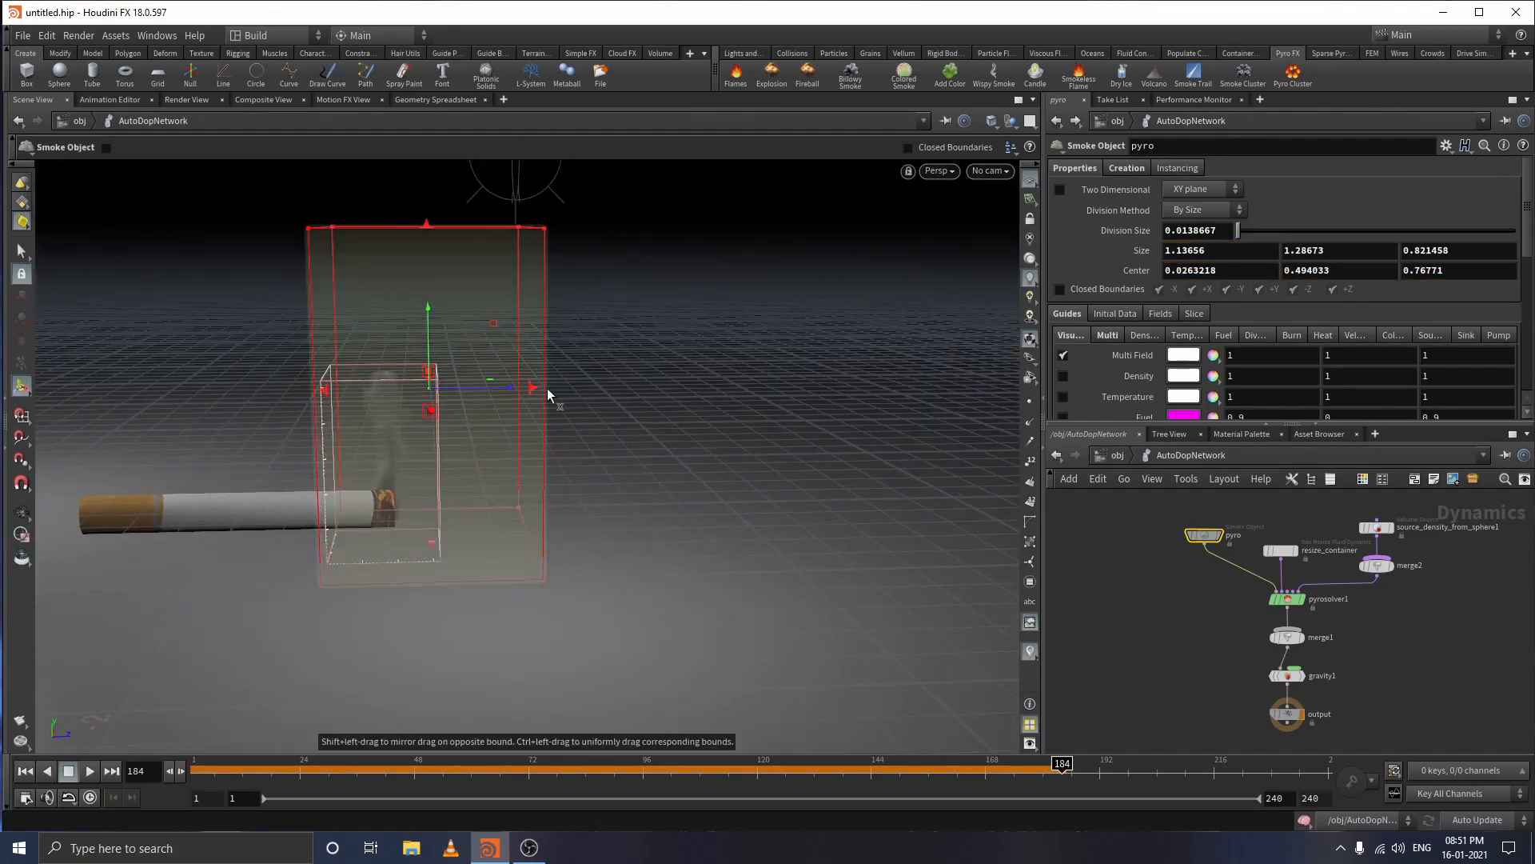
drag(534, 387, 715, 384)
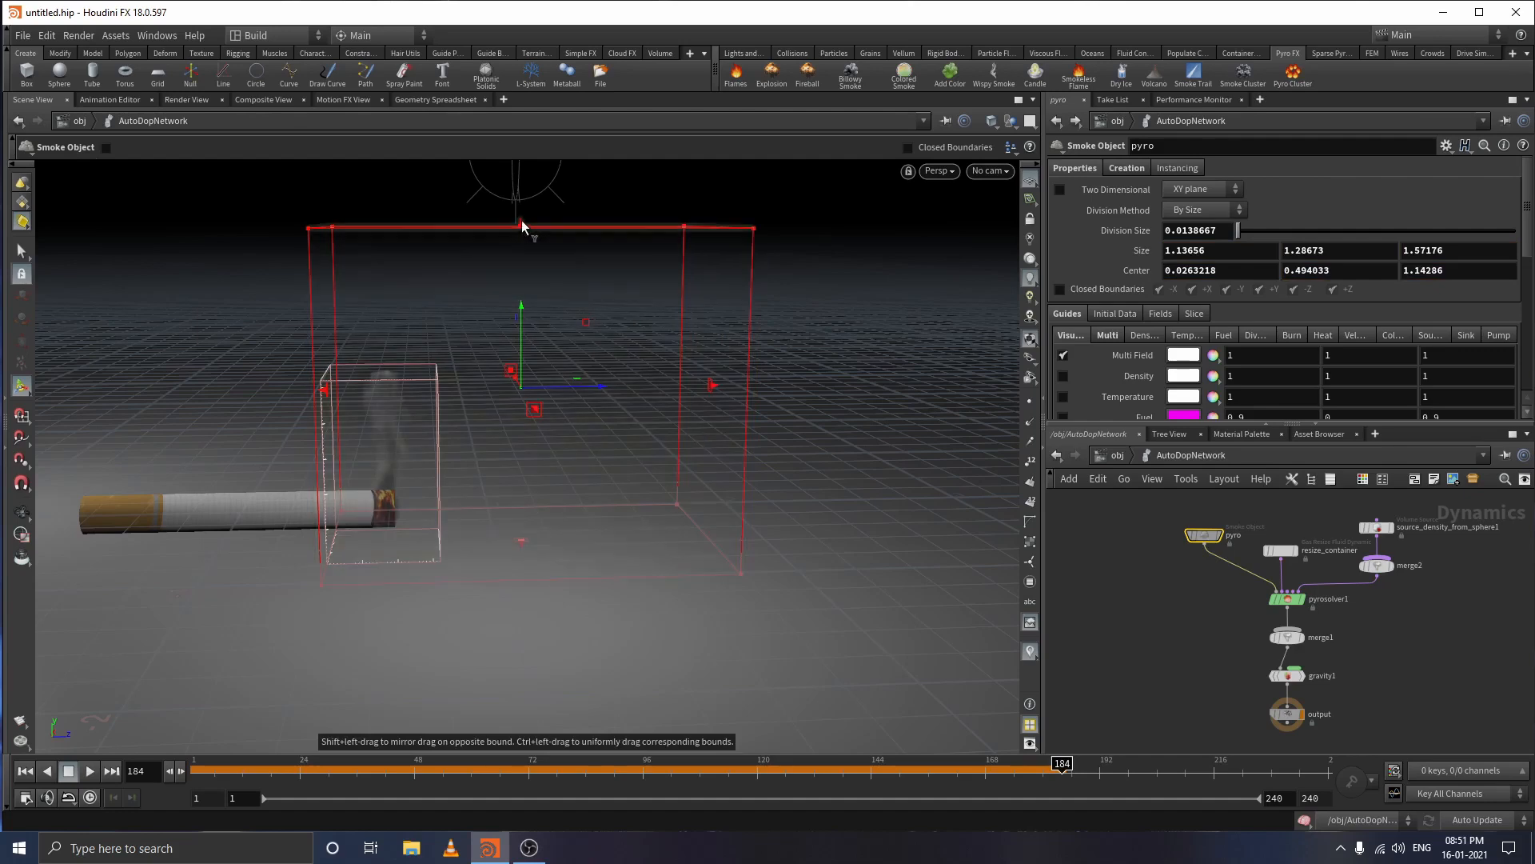
mouse_move(524, 224)
mouse_down()
mouse_move(530, 190)
mouse_move(536, 205)
mouse_up()
- Play the simulation from frame 1 in the enlarged container and inspect the smoke up close at frame 55
drag(281, 763, 113, 765)
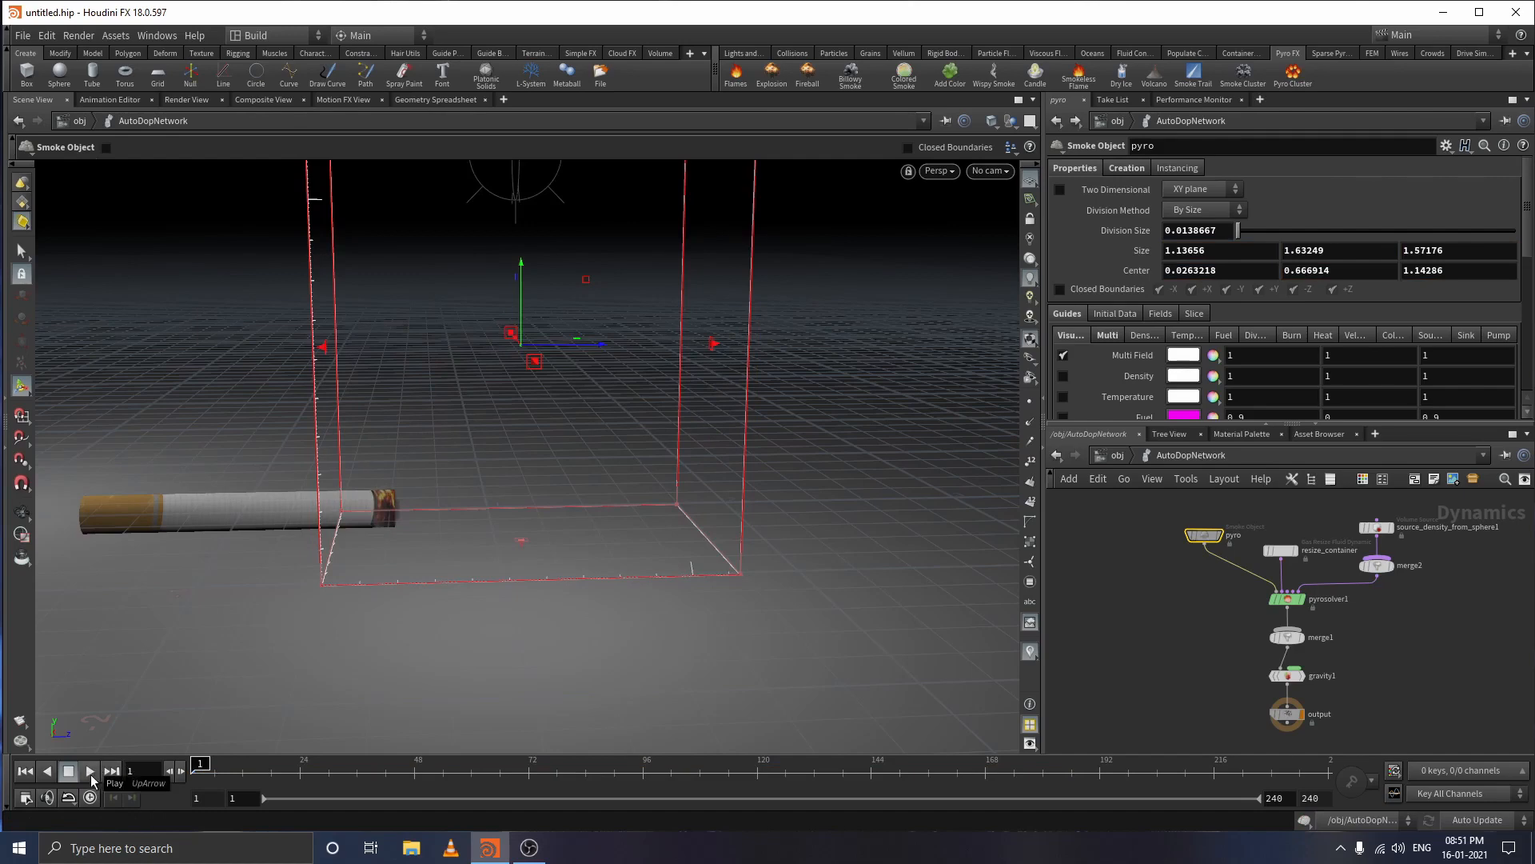
click(90, 771)
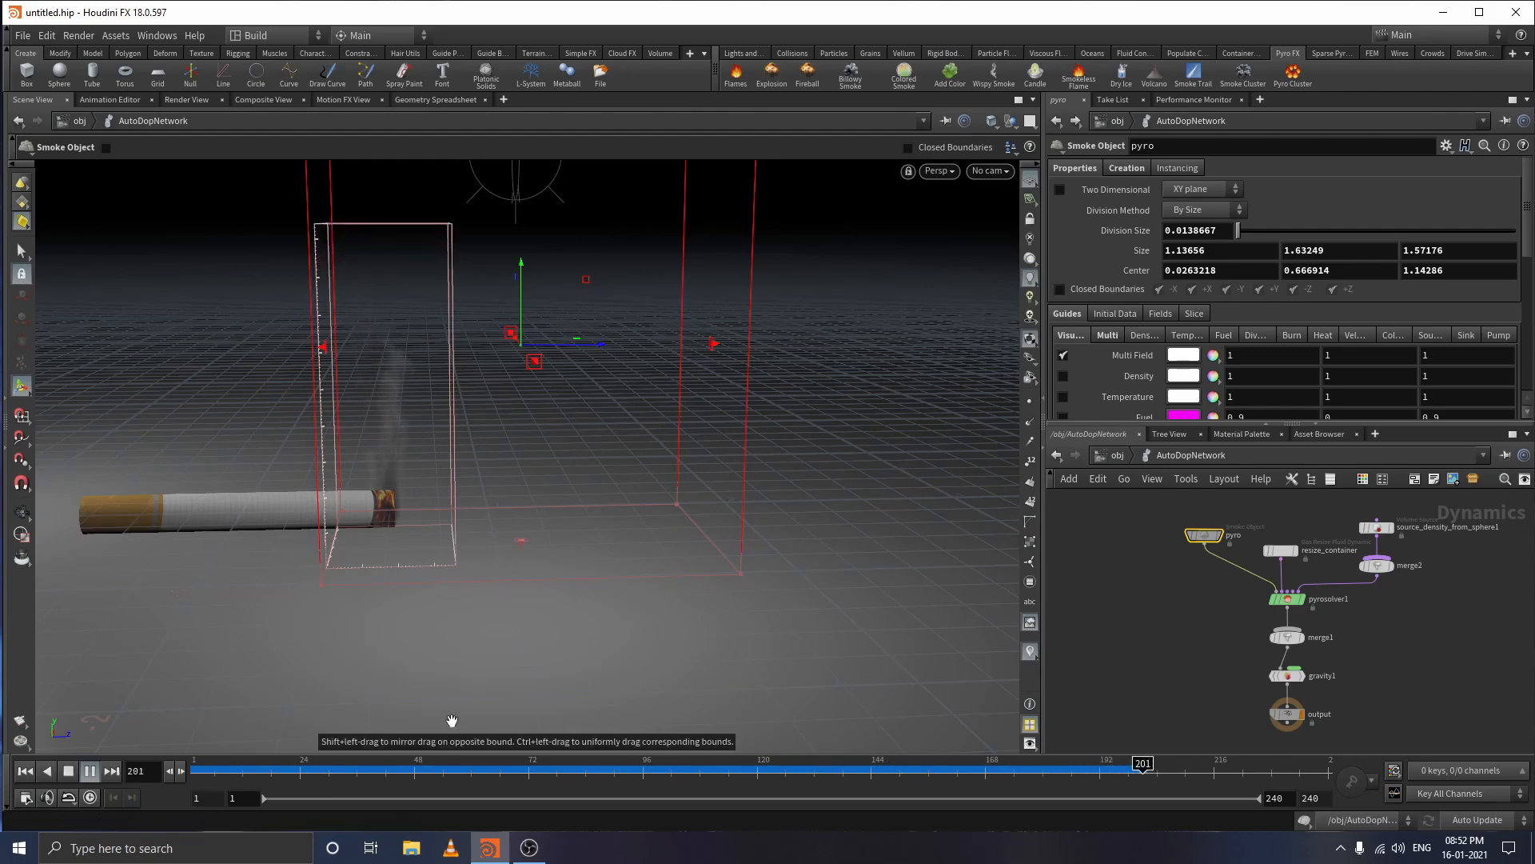
key(Escape)
click(449, 769)
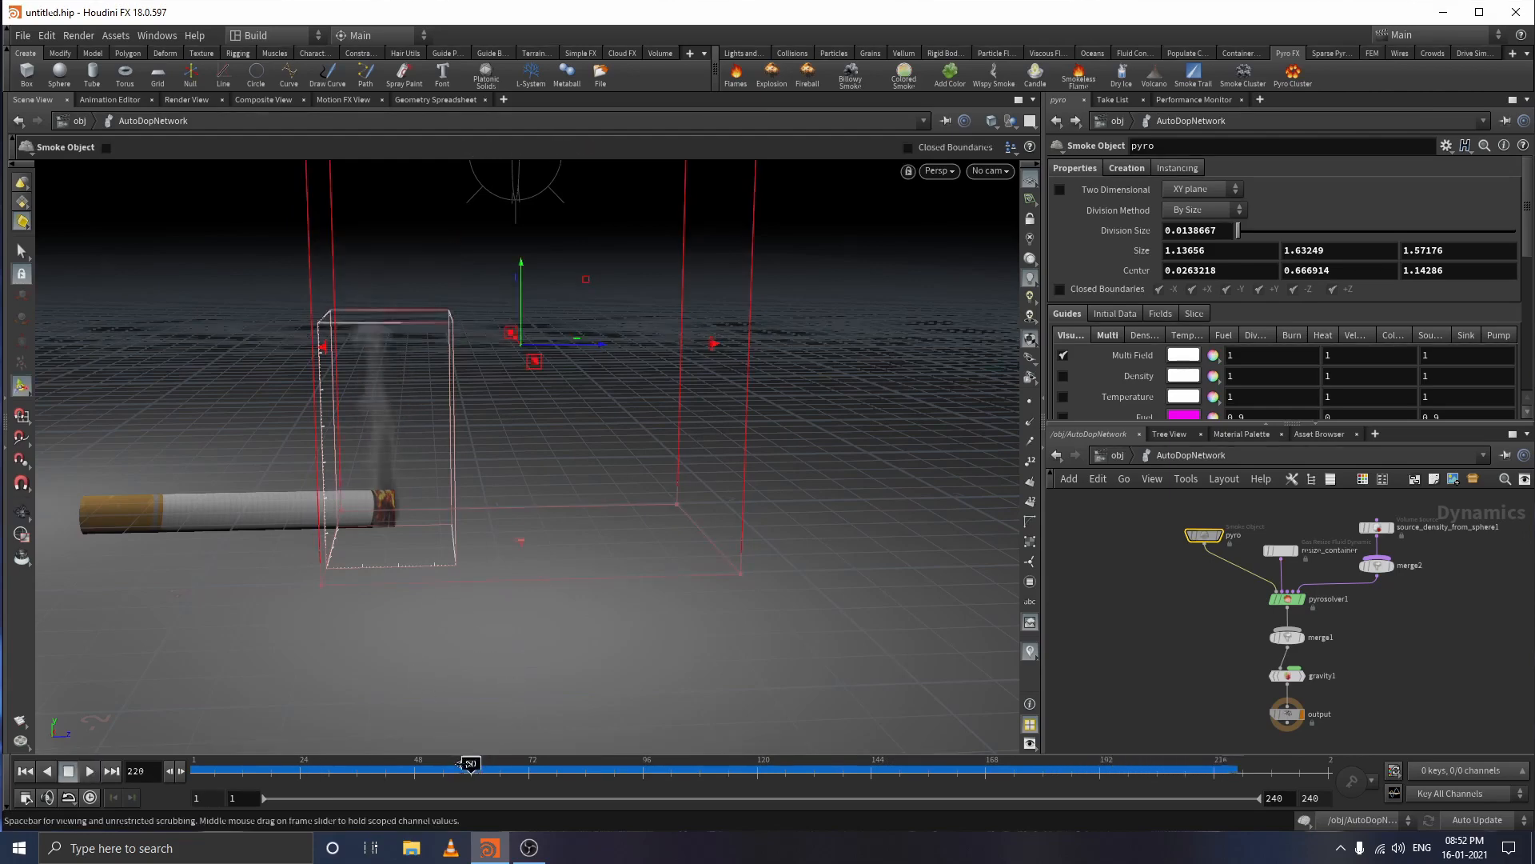
drag(478, 599, 548, 542)
key(Return)
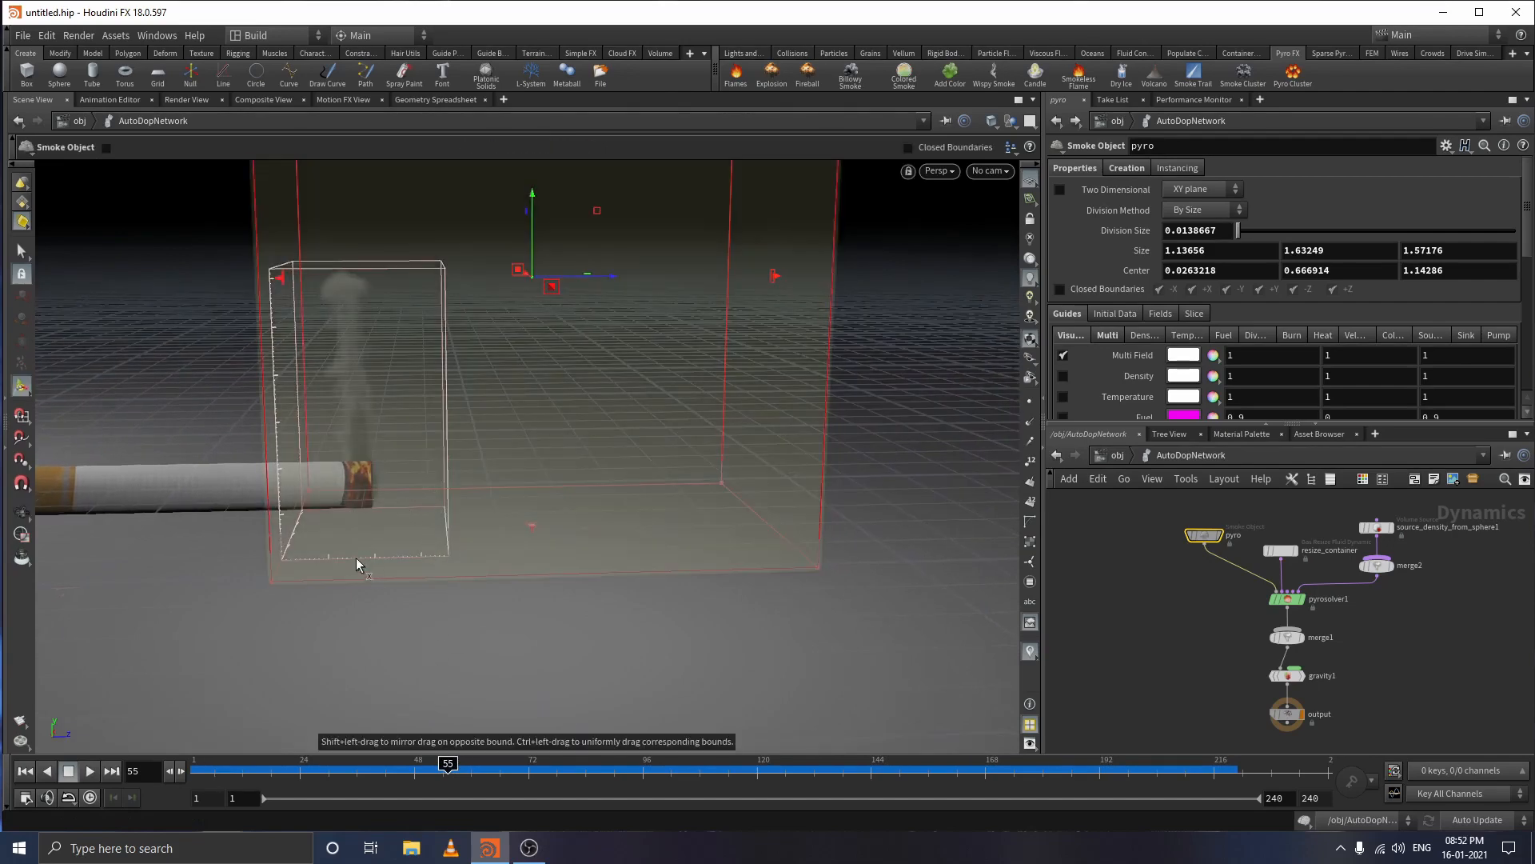
key(Escape)
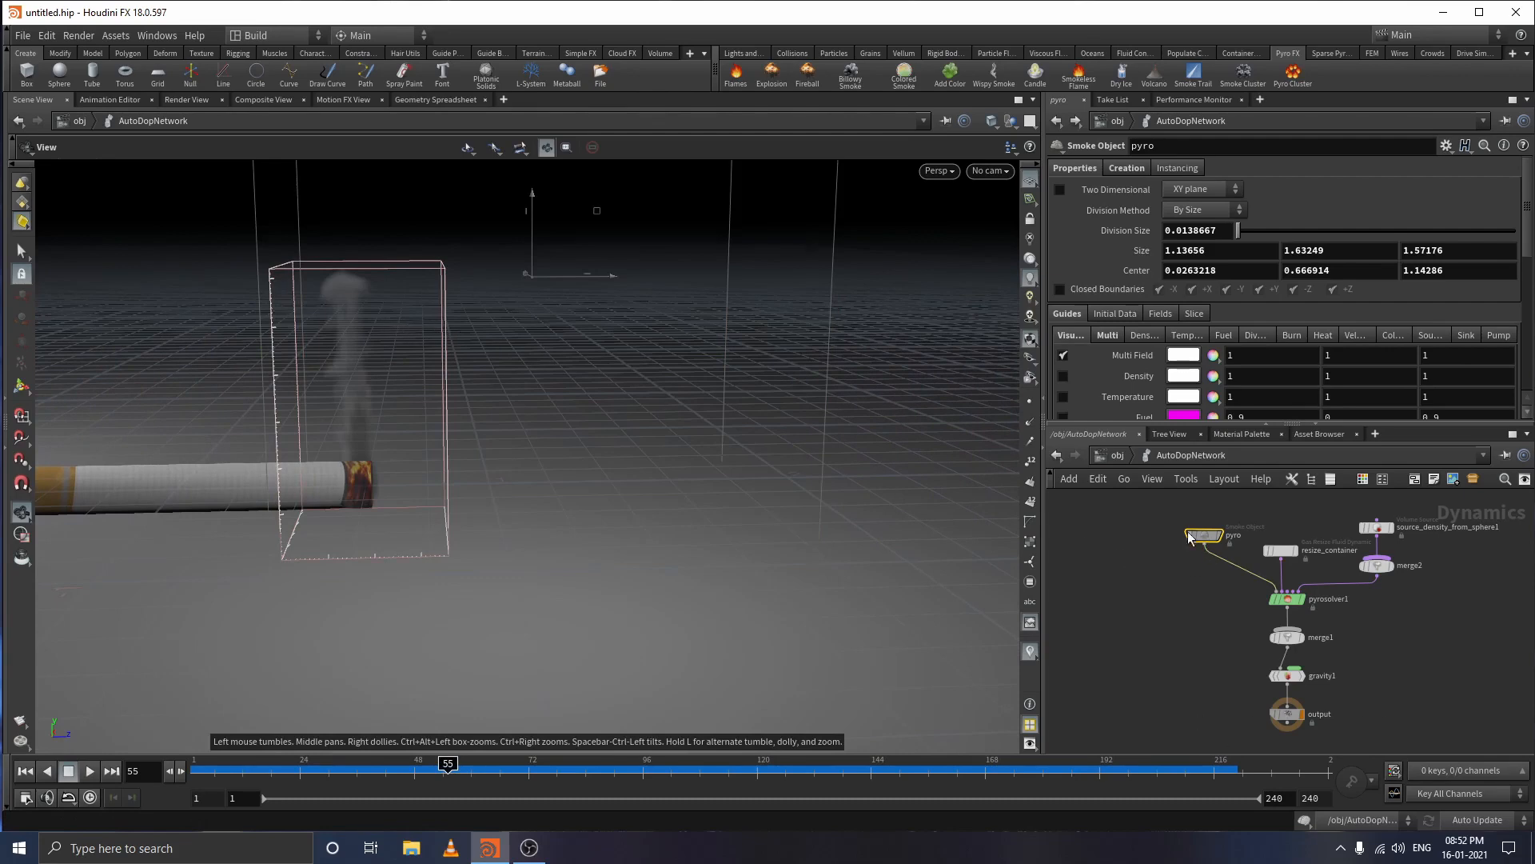
- Set the pyro smoke object's Division Size to 0.05
drag(1148, 524, 1239, 568)
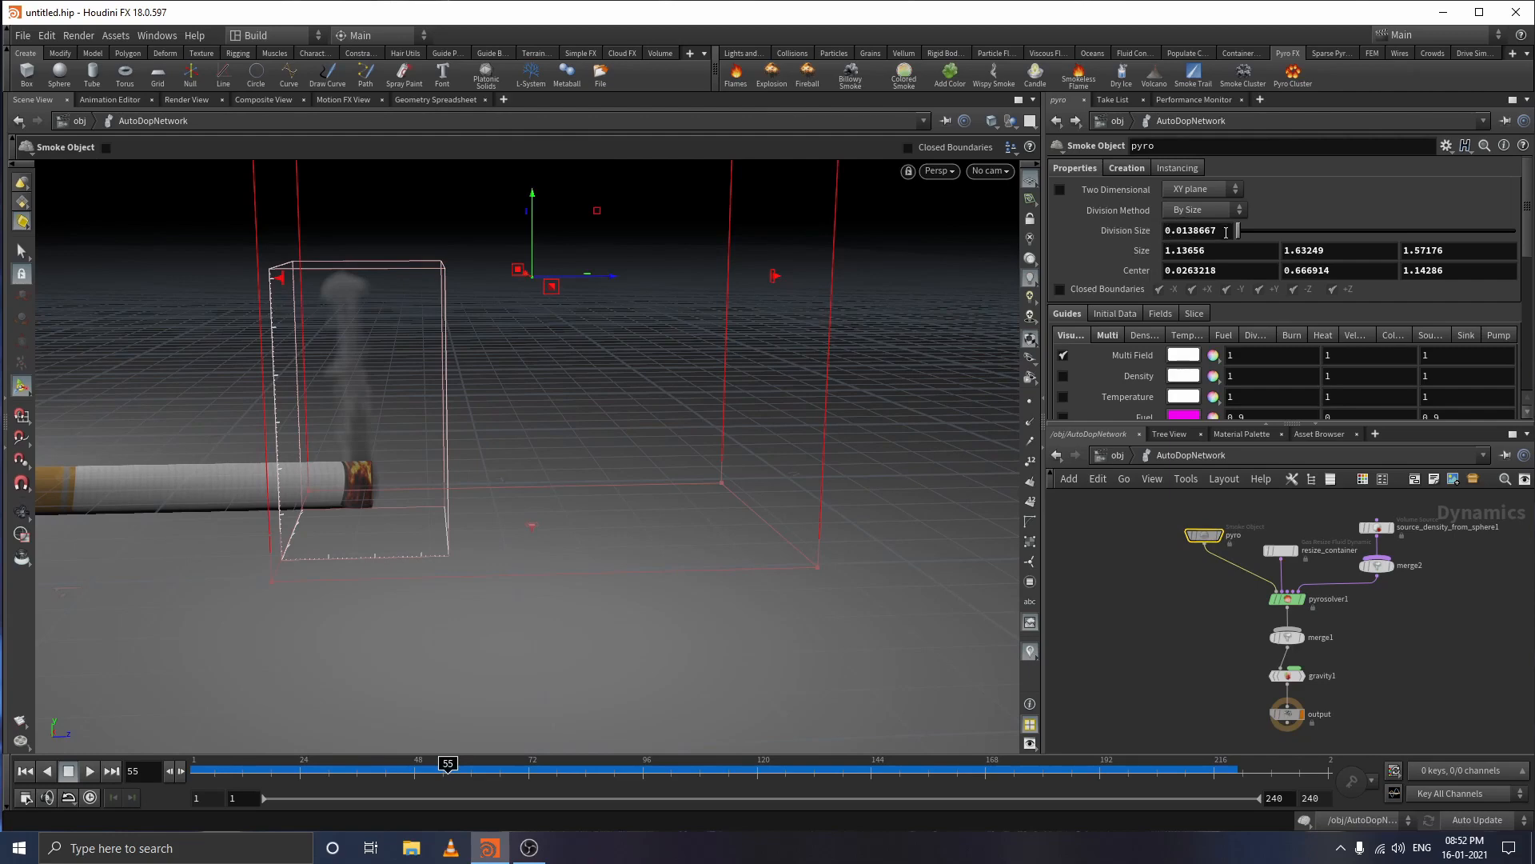
drag(1226, 232, 1145, 238)
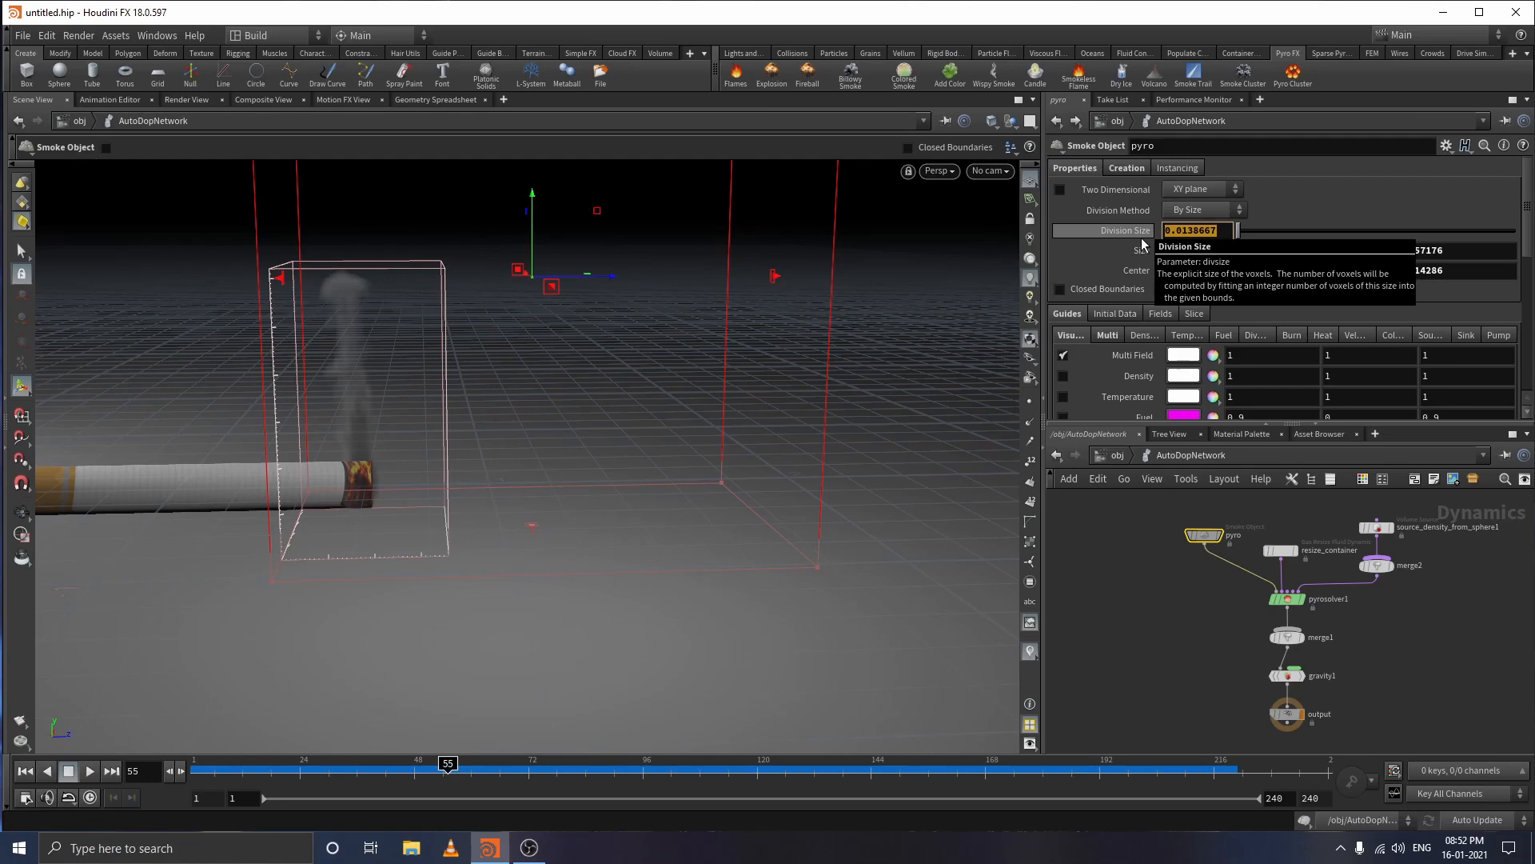
text(0.05)
key(Return)
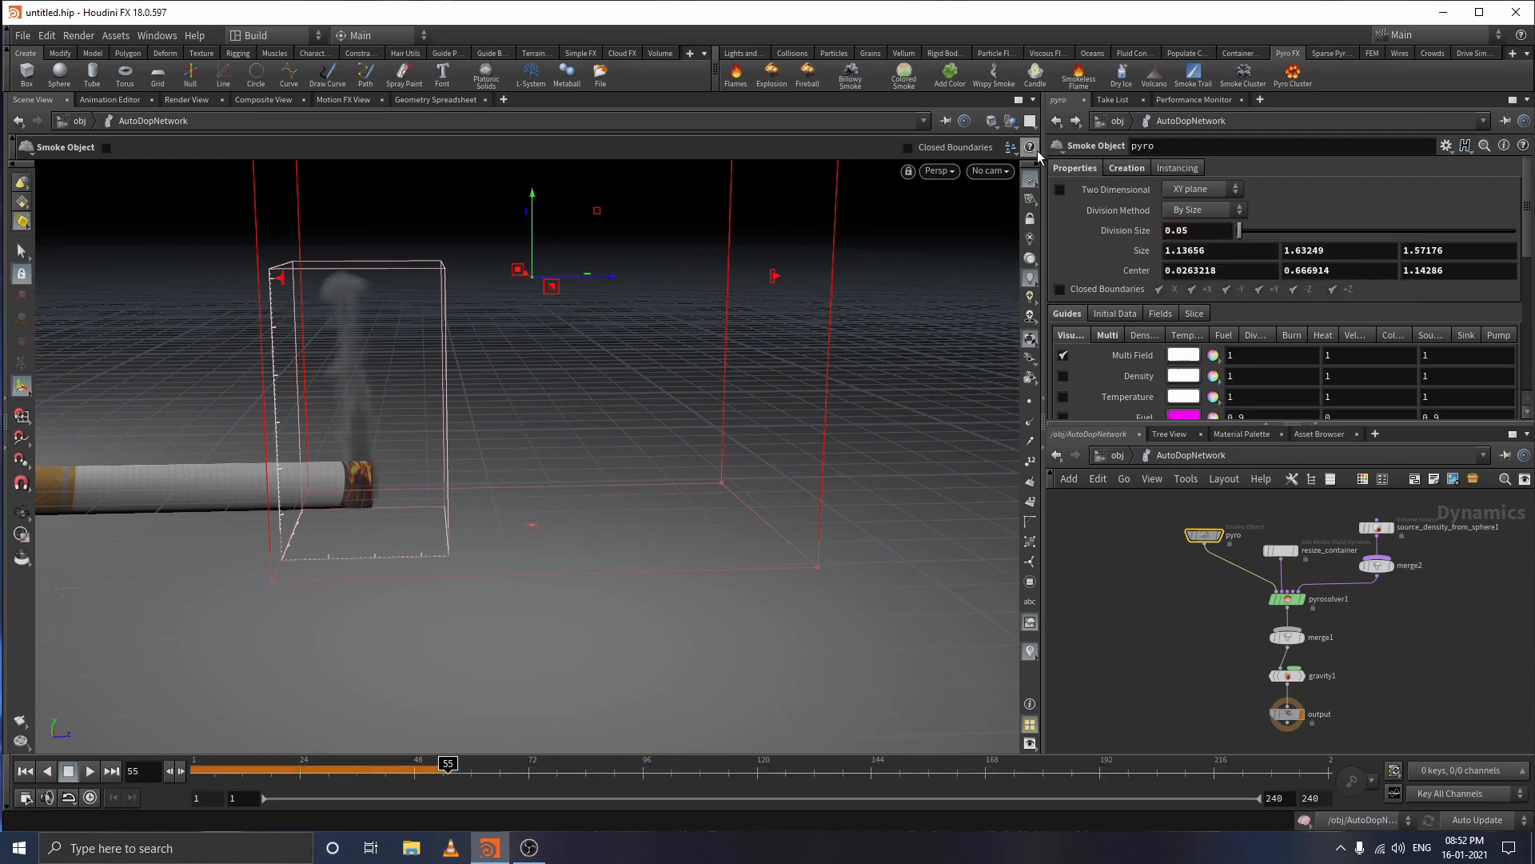
- Replay the simulation from the start with the coarser voxels, and undo the last Division Size change
click(25, 771)
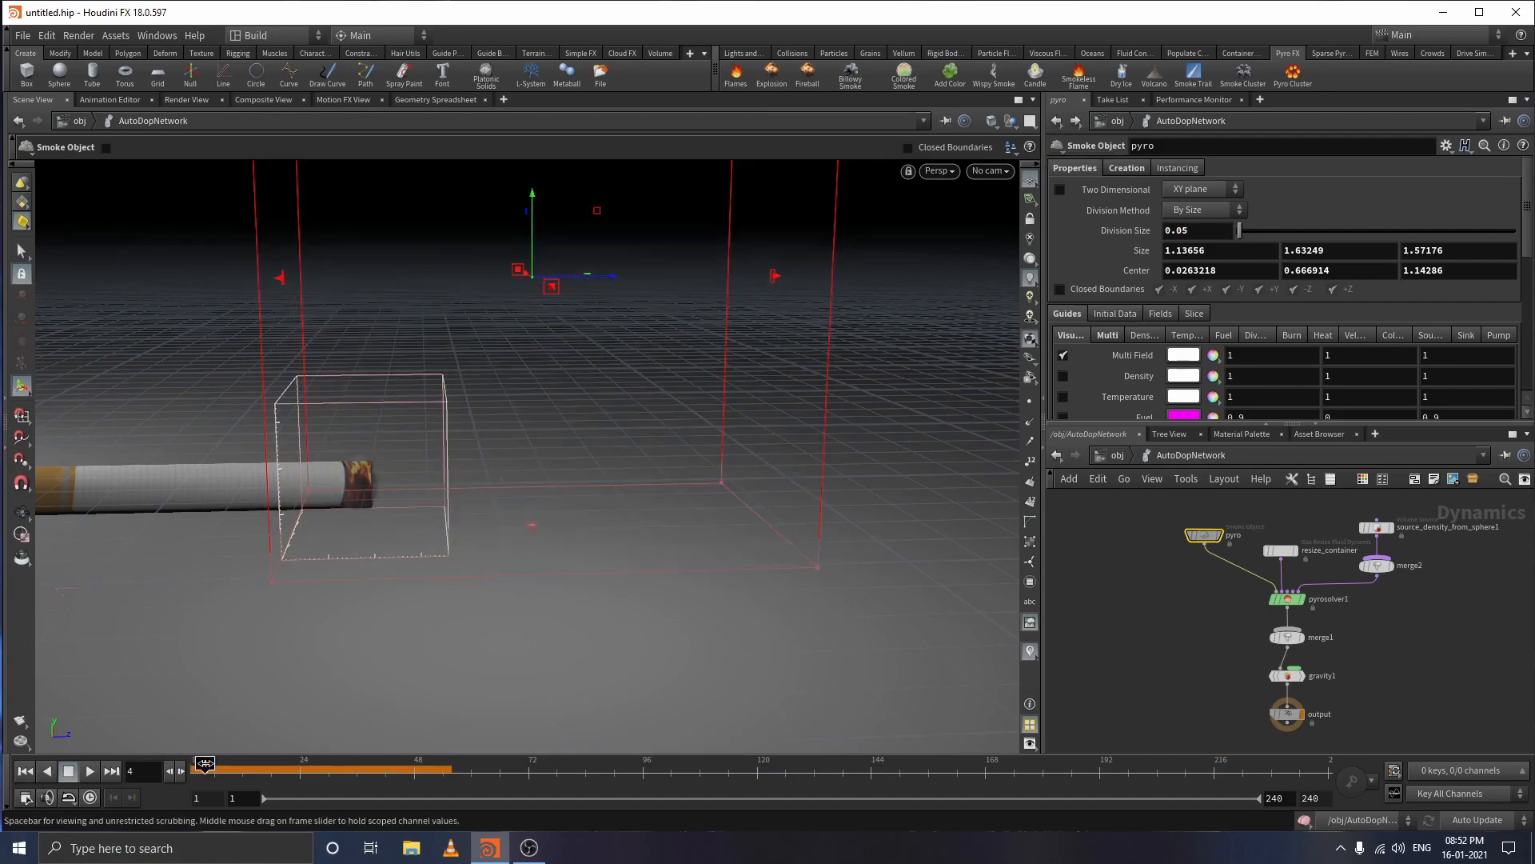
click(89, 770)
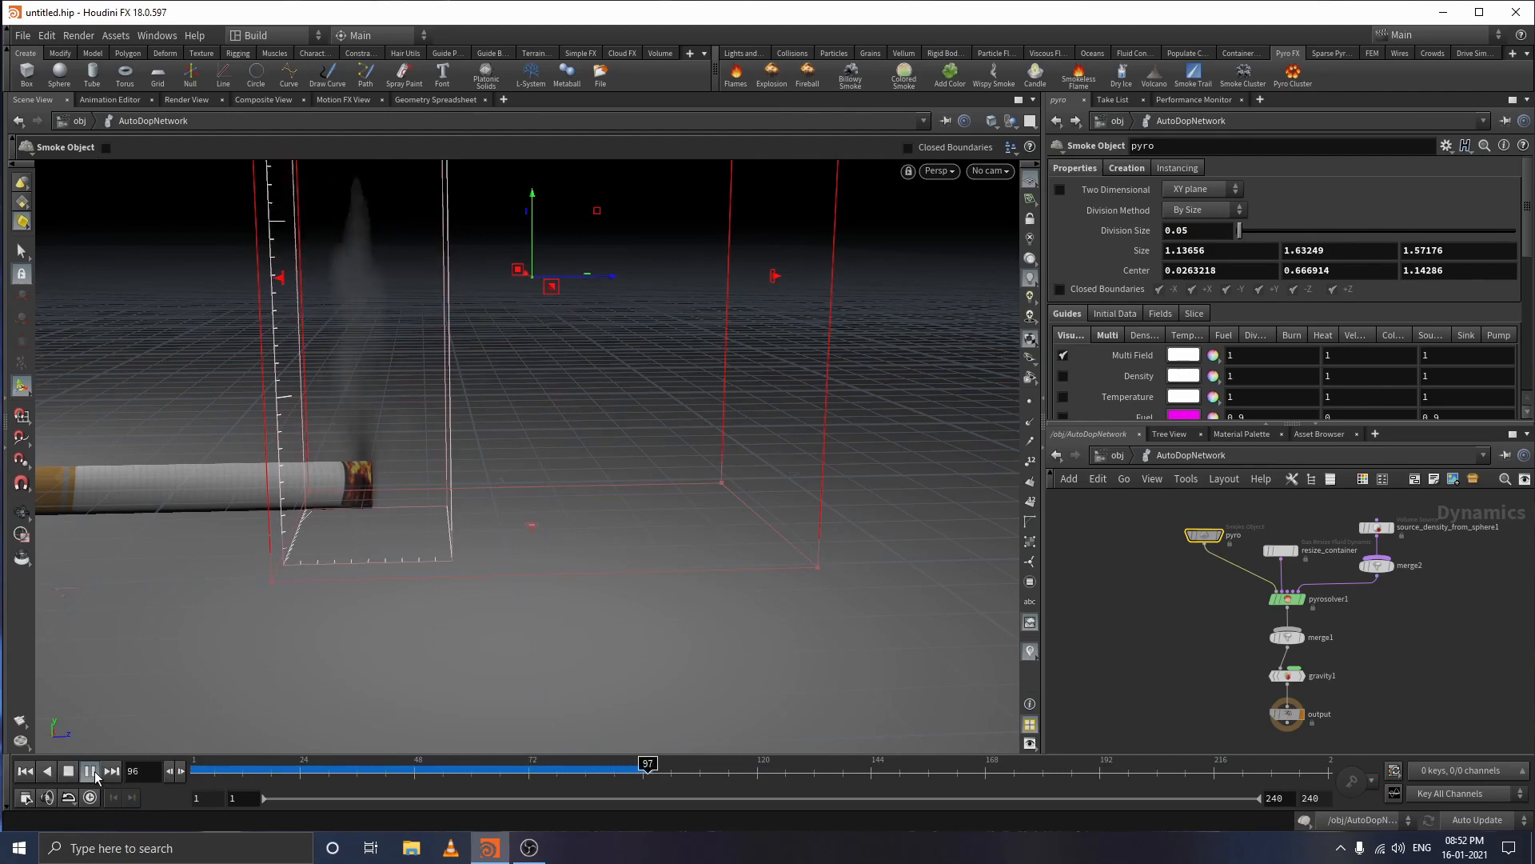
drag(664, 784, 585, 780)
key(ctrl+z)
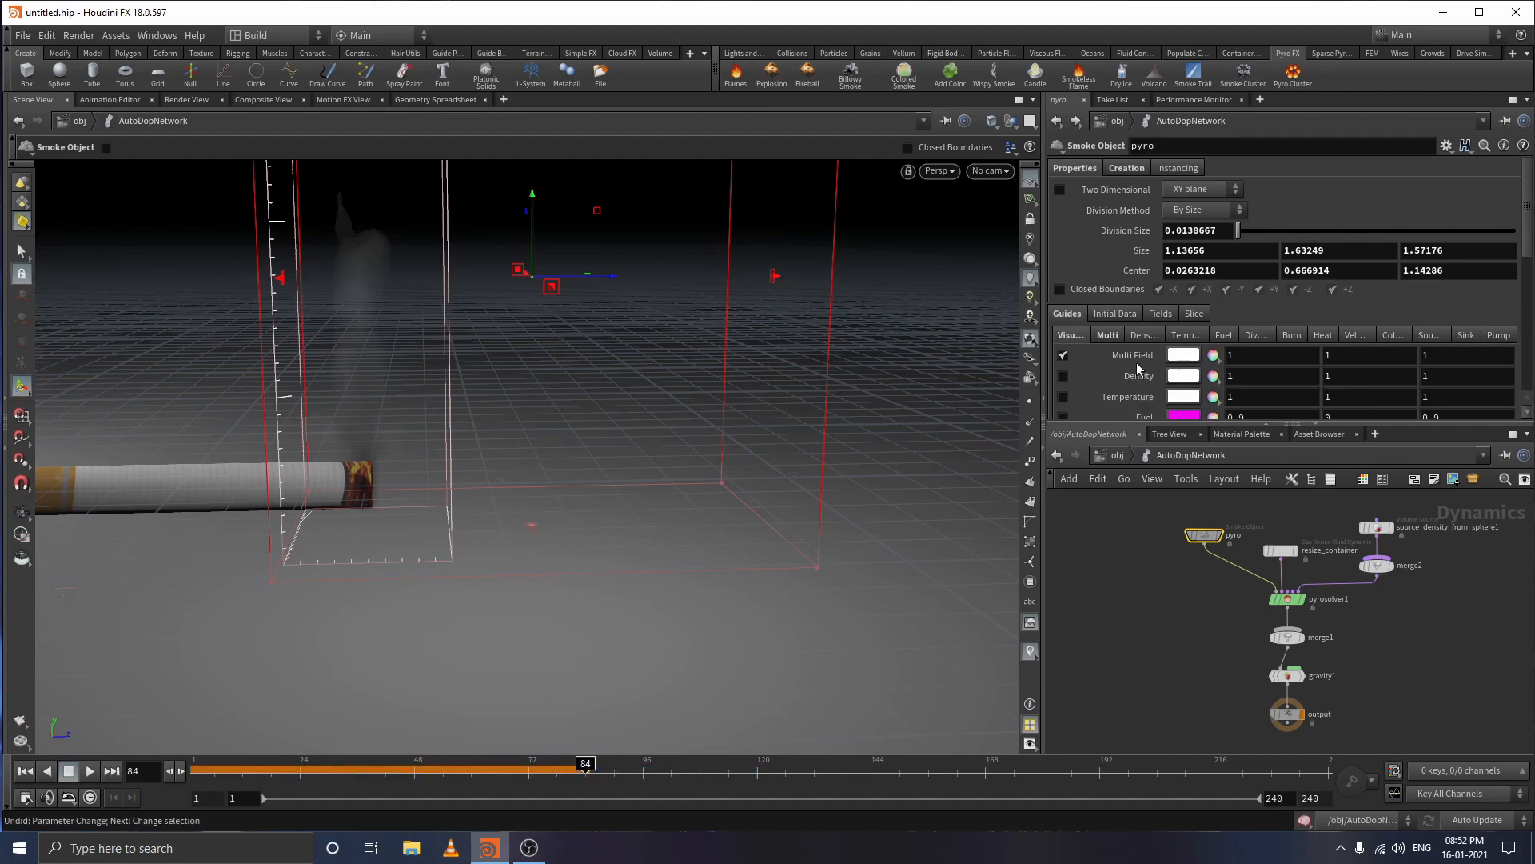
- Resimulate the smoke from frame 1 and examine its shape at frame 47 from several angles and distances
click(75, 772)
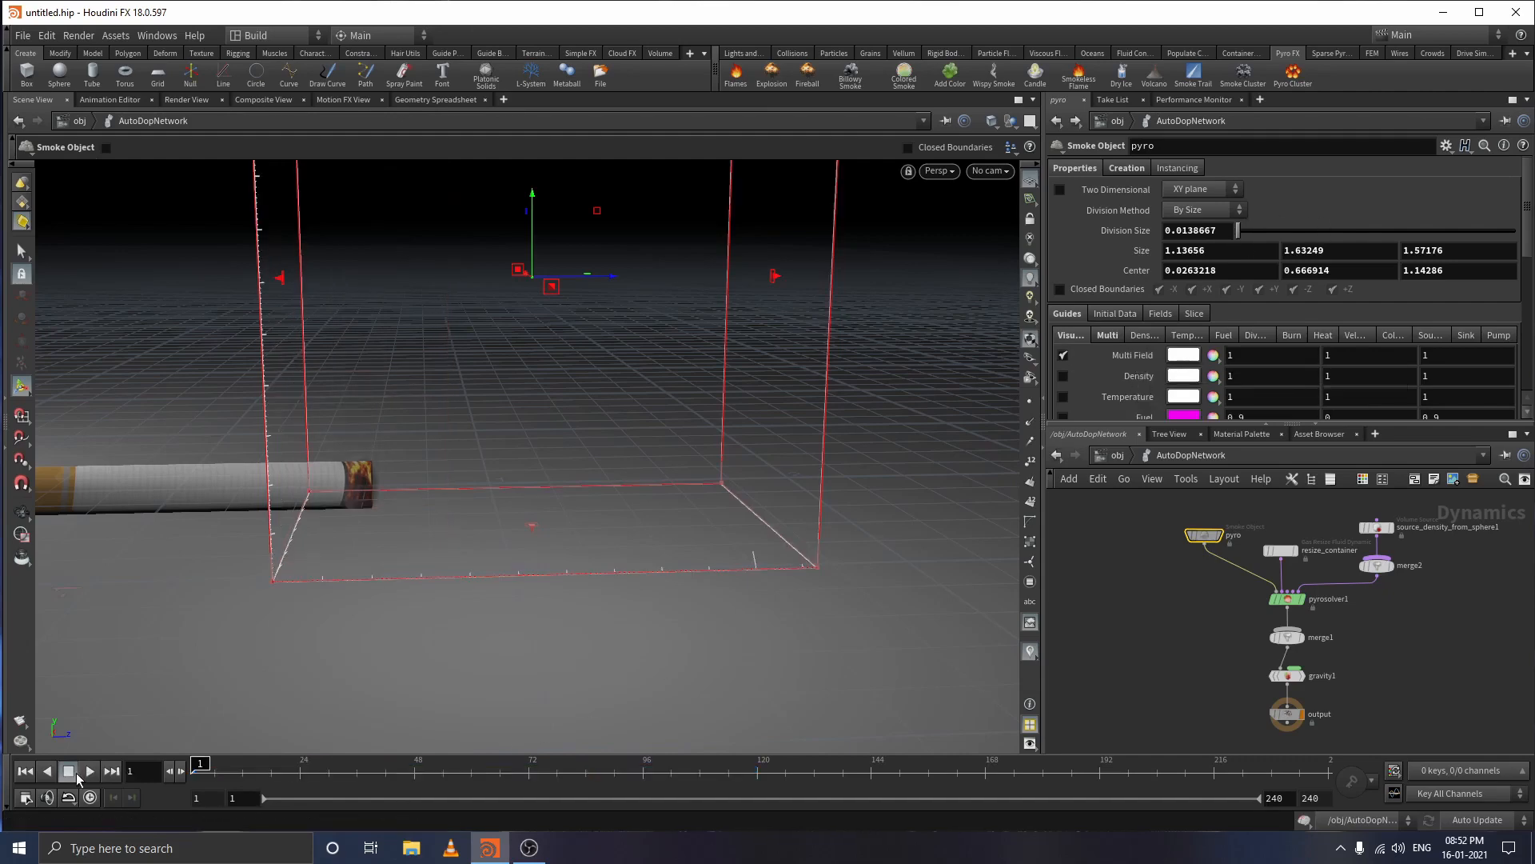
click(89, 769)
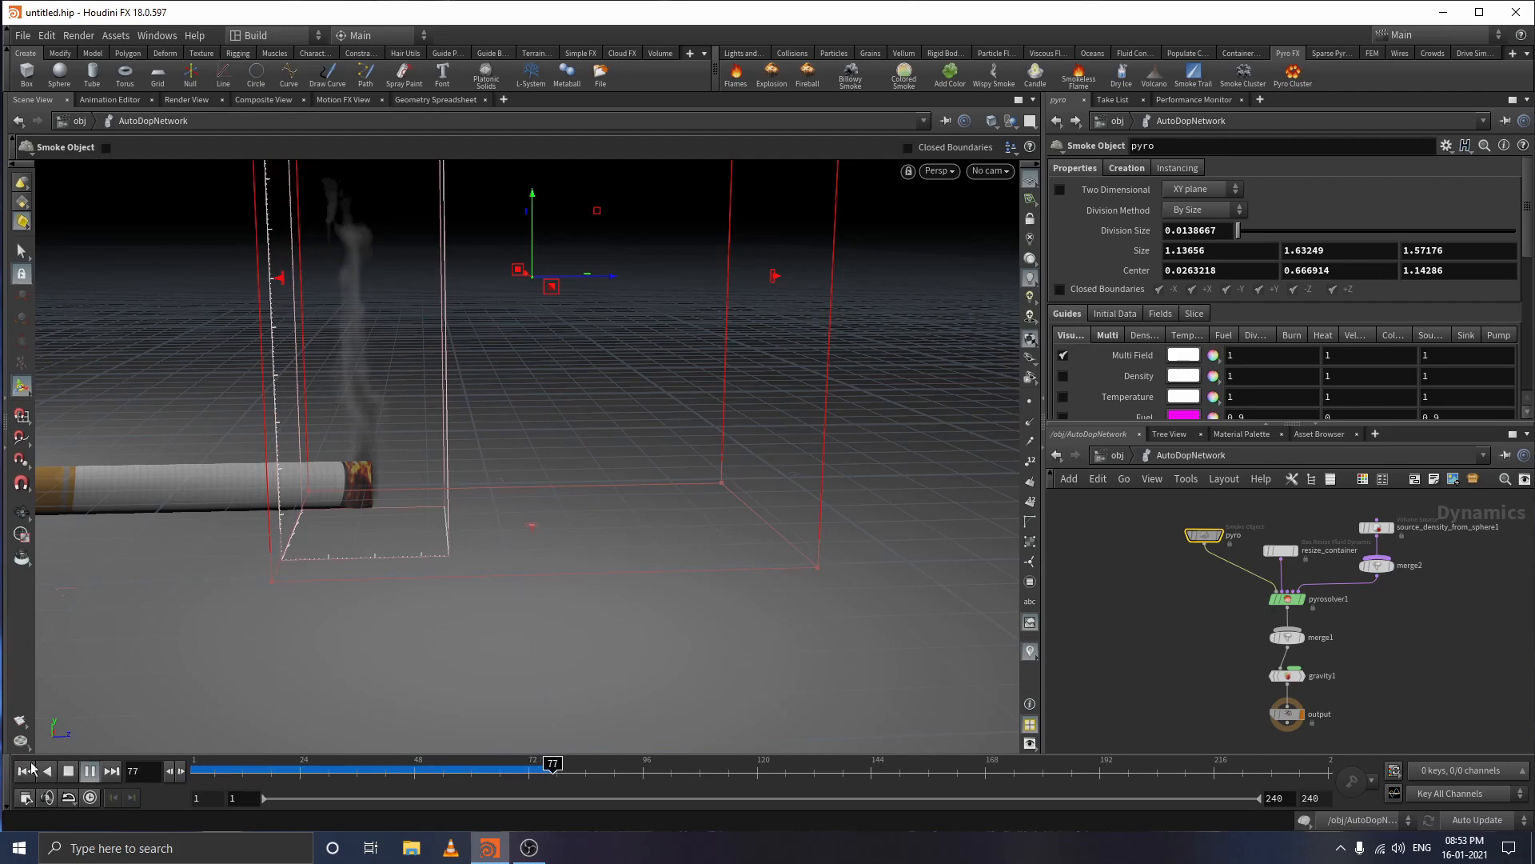
key(Escape)
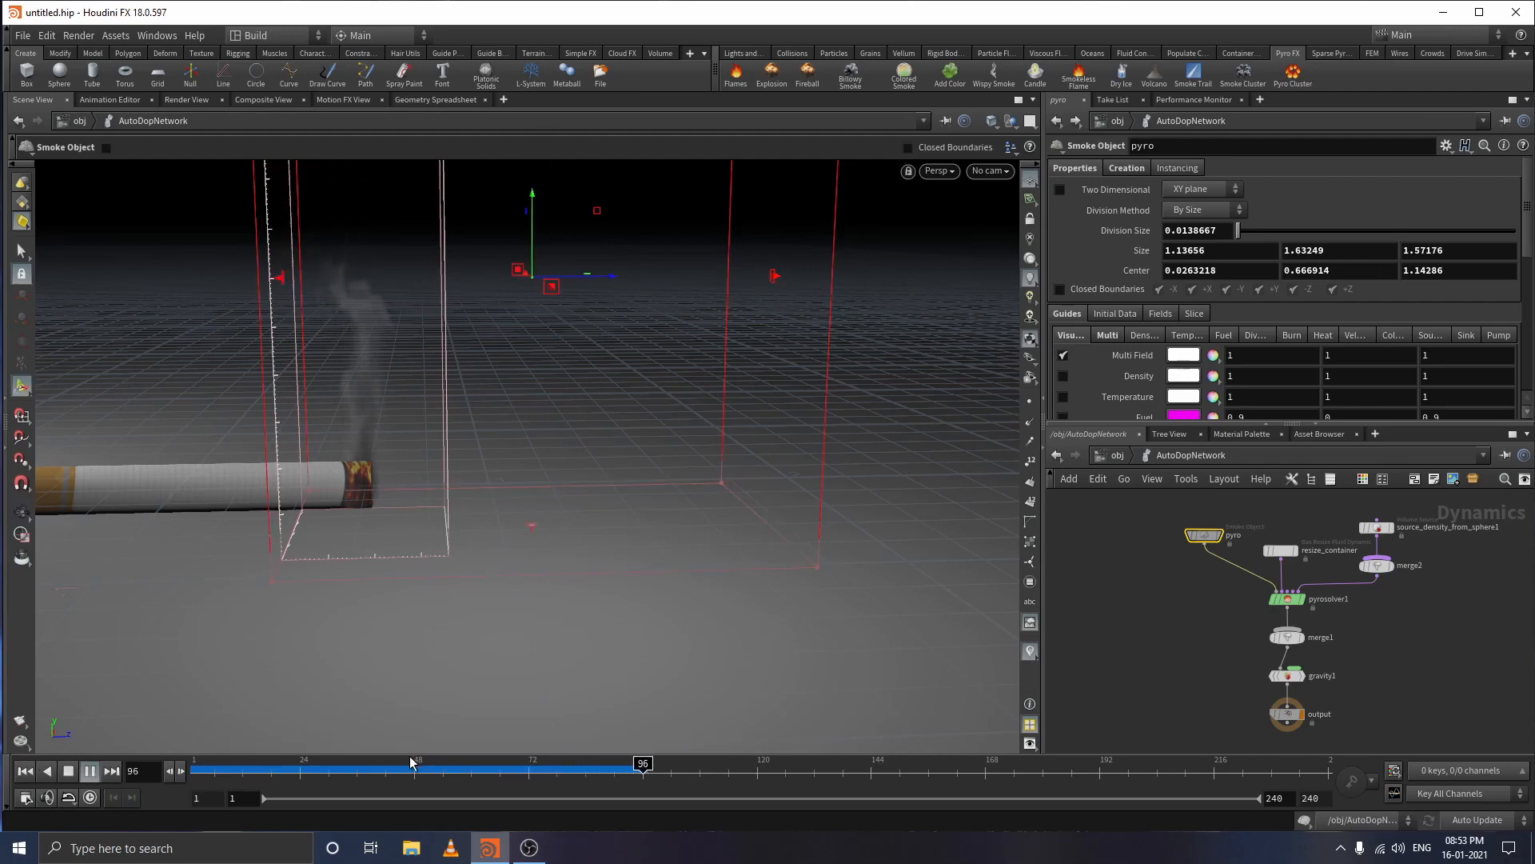
click(410, 765)
mouse_move(374, 589)
alt+mouse_down()
mouse_move(483, 543)
mouse_move(370, 576)
alt+mouse_up()
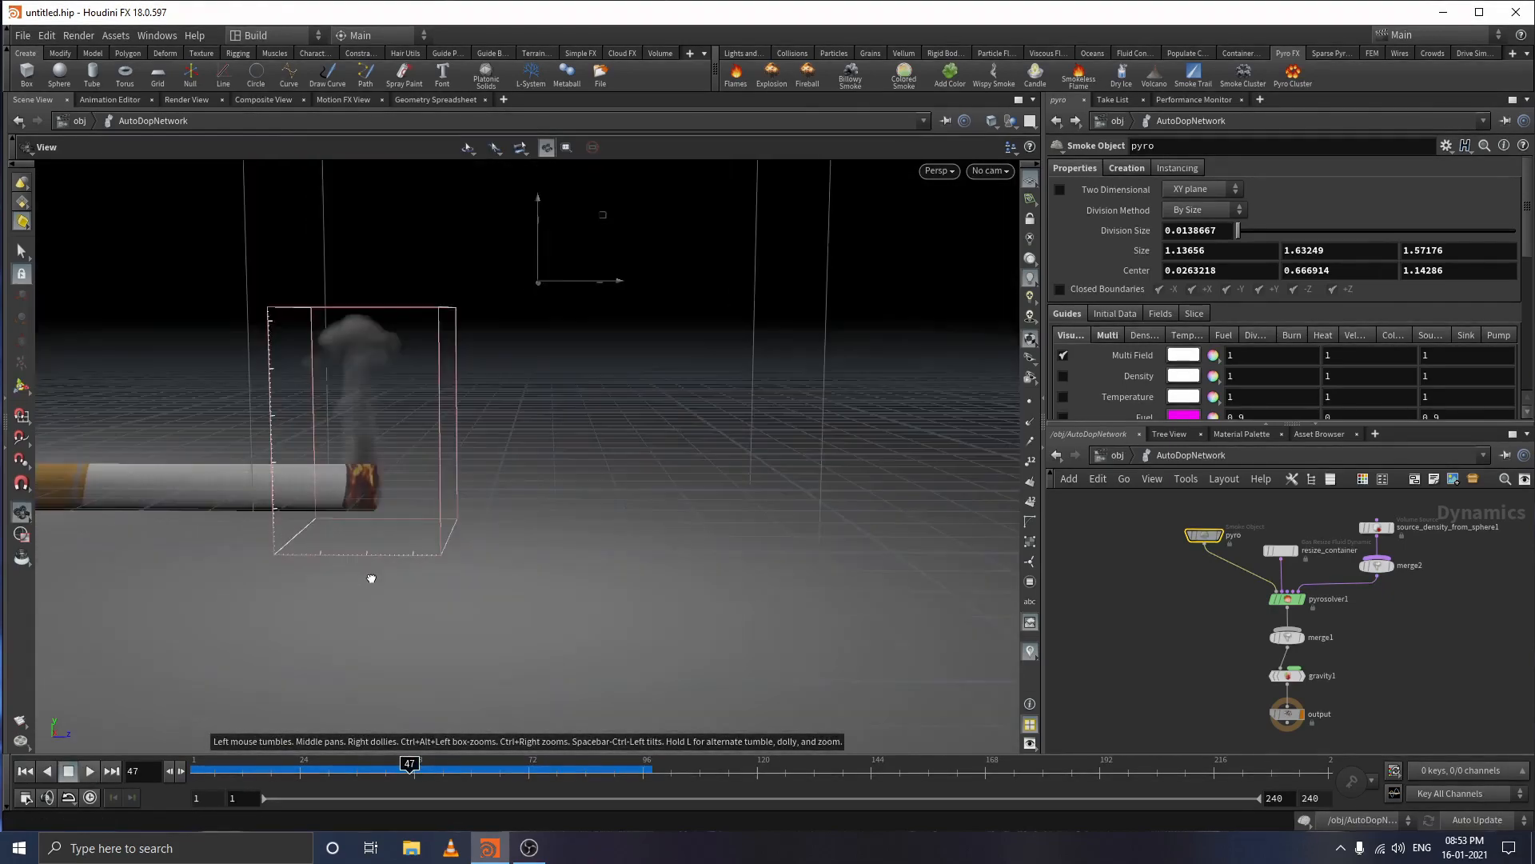
key(Return)
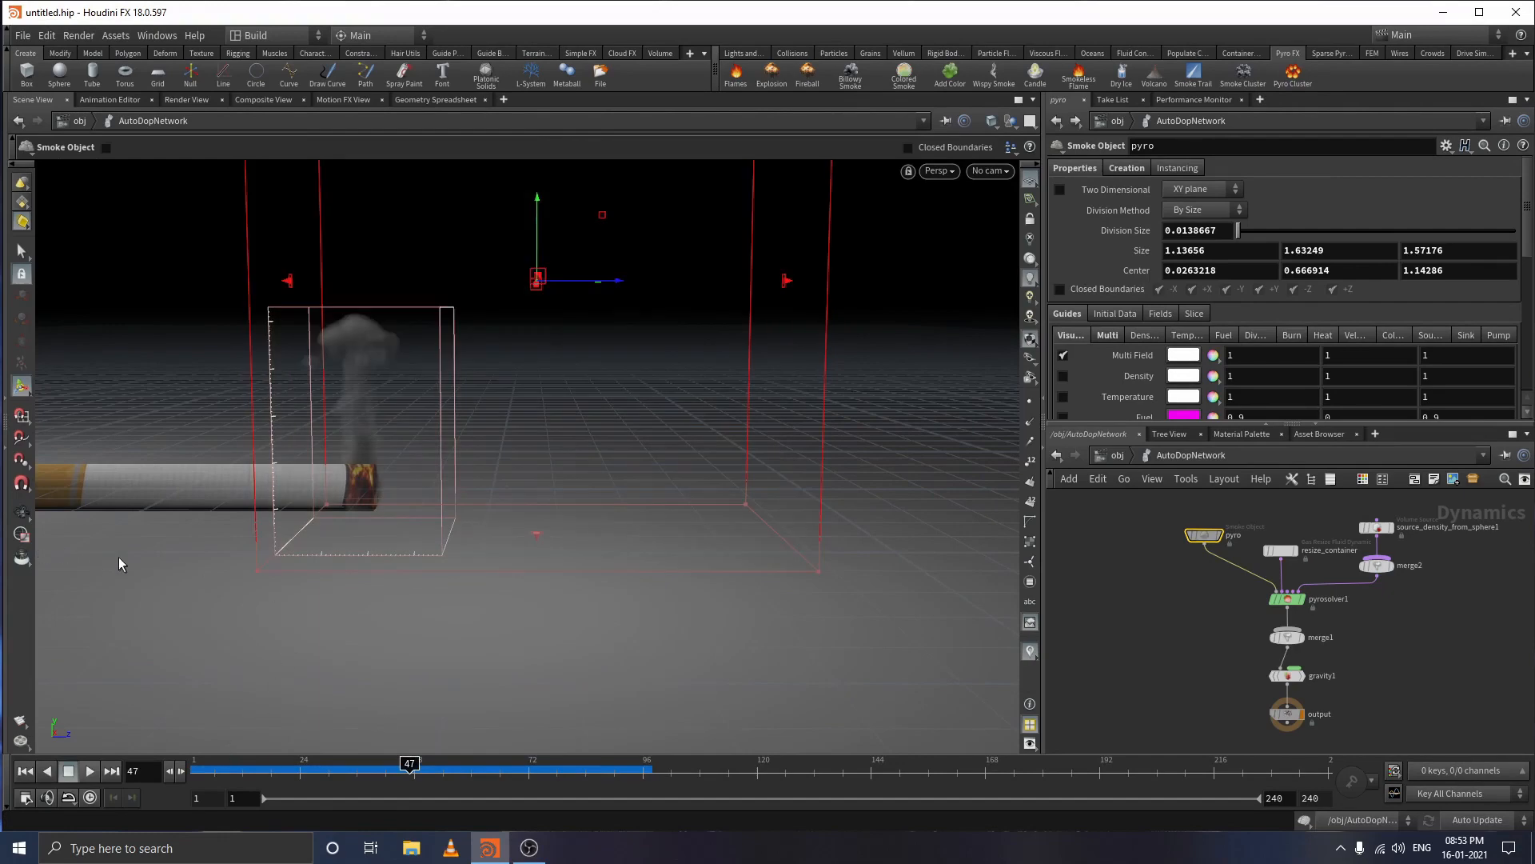
alt+middle_drag(164, 573, 355, 622)
alt+right_drag(355, 628, 415, 511)
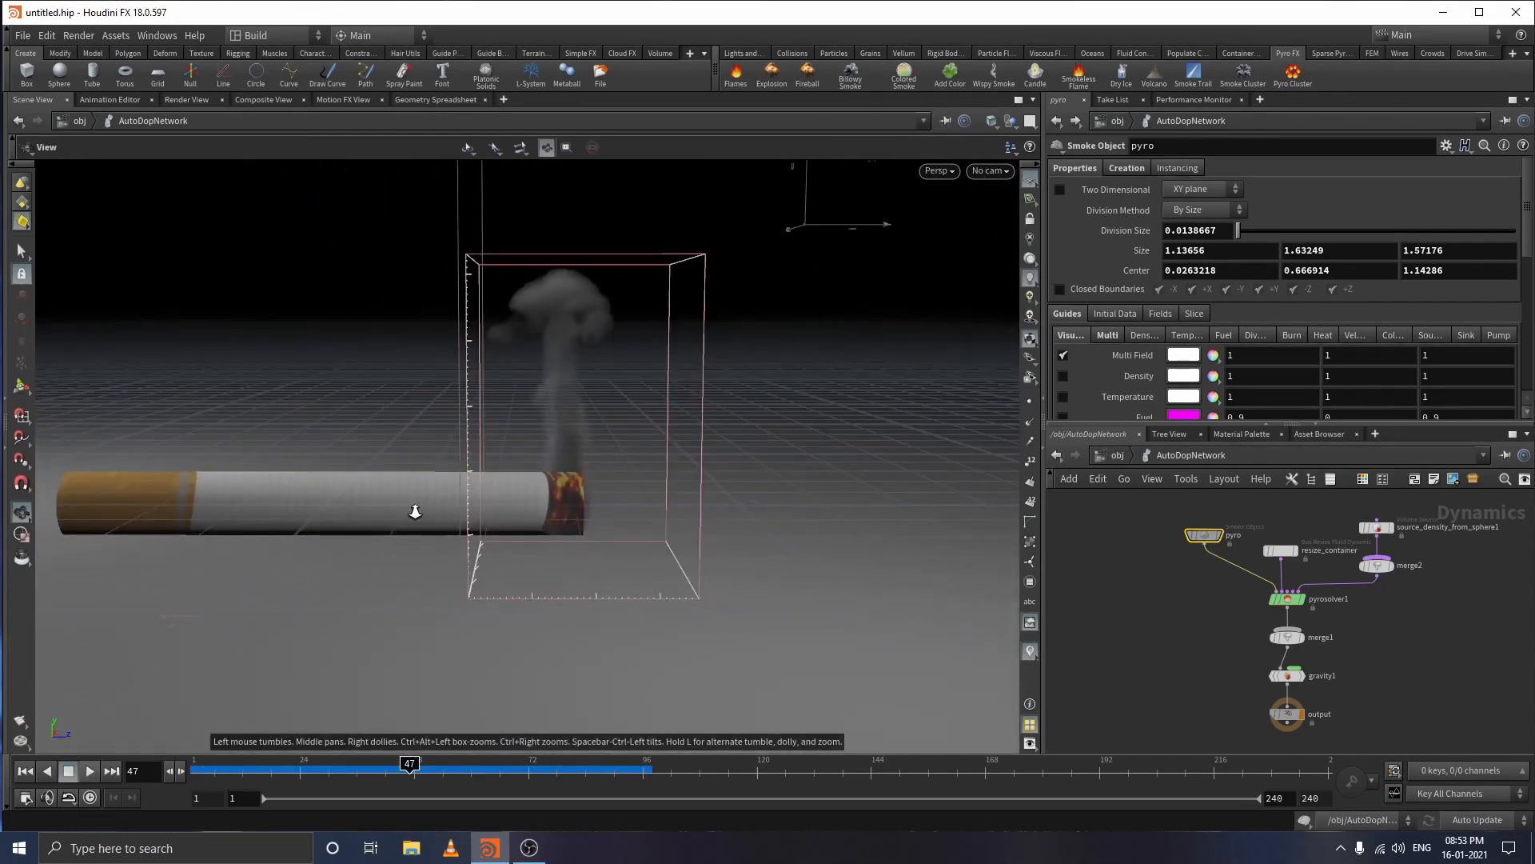
alt+drag(364, 372, 394, 368)
alt+right_drag(419, 401, 435, 572)
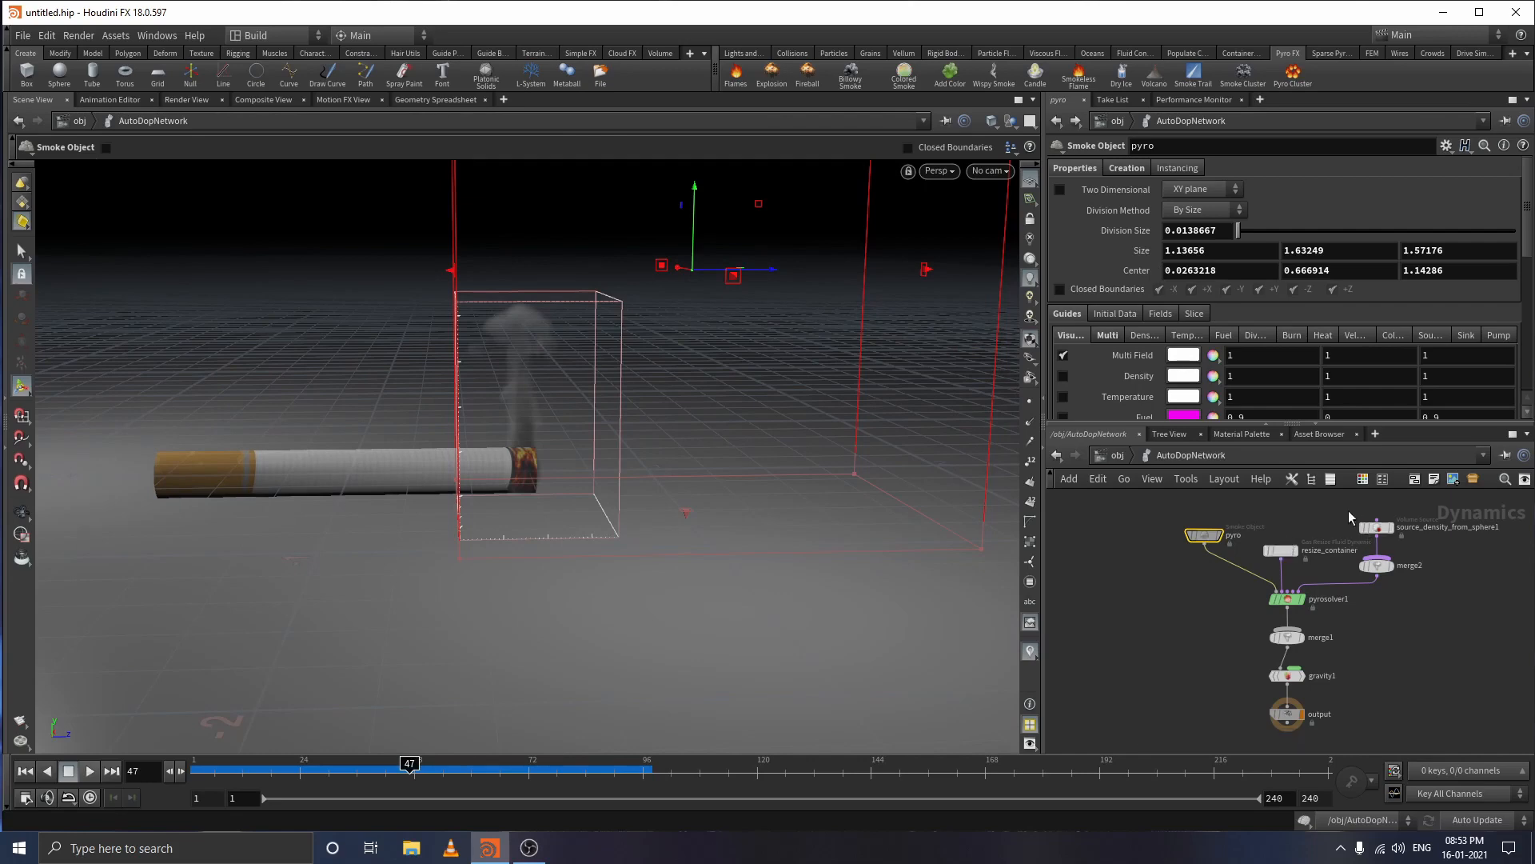
- Set the pyro solver's Temperature Diffusion to 0.11 after trying a value of 2
click(1287, 598)
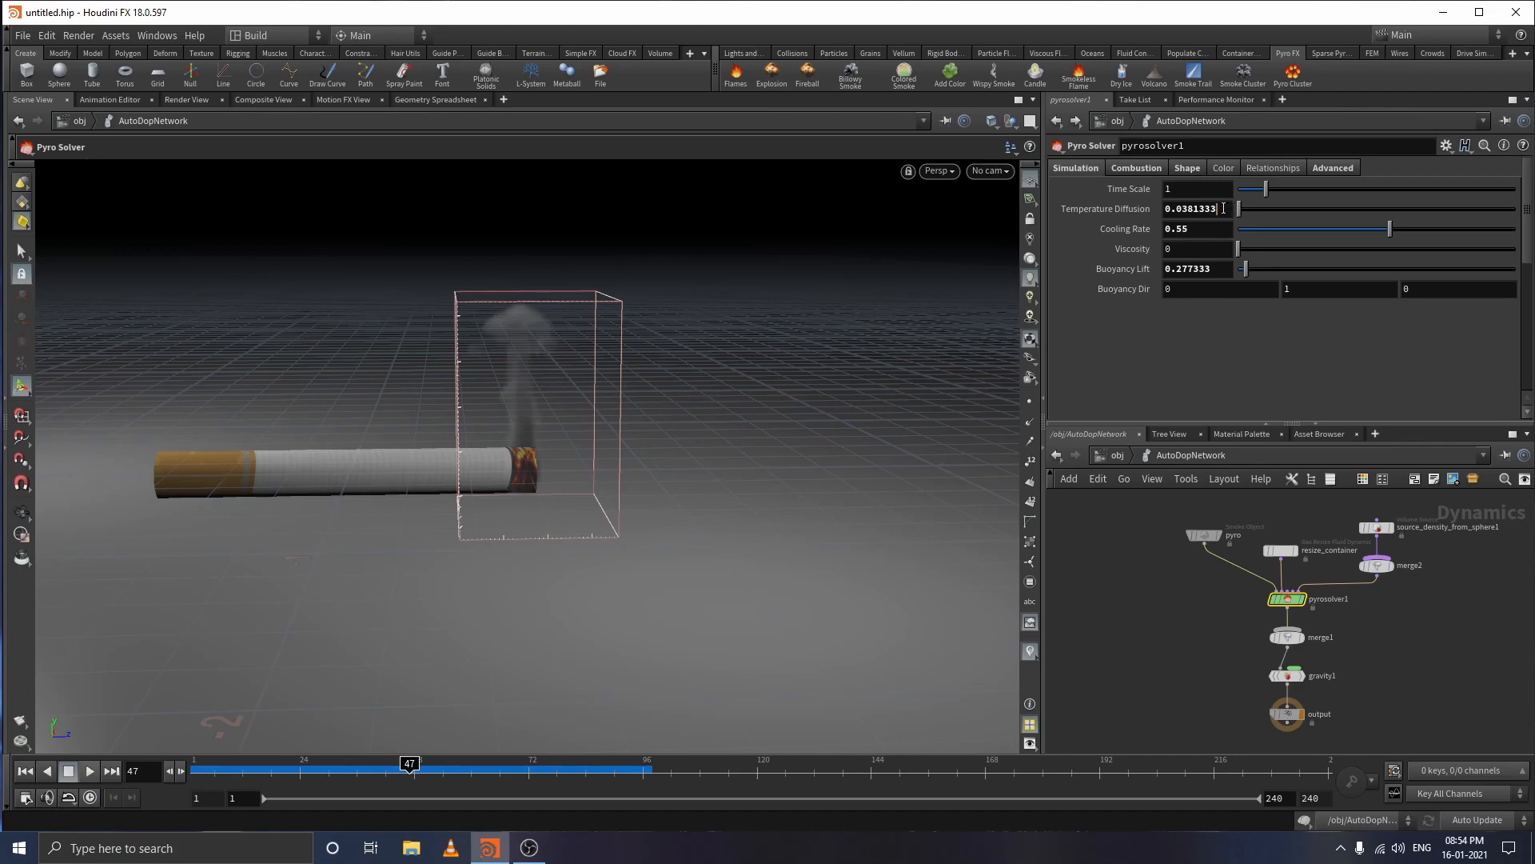
drag(1224, 208, 1163, 216)
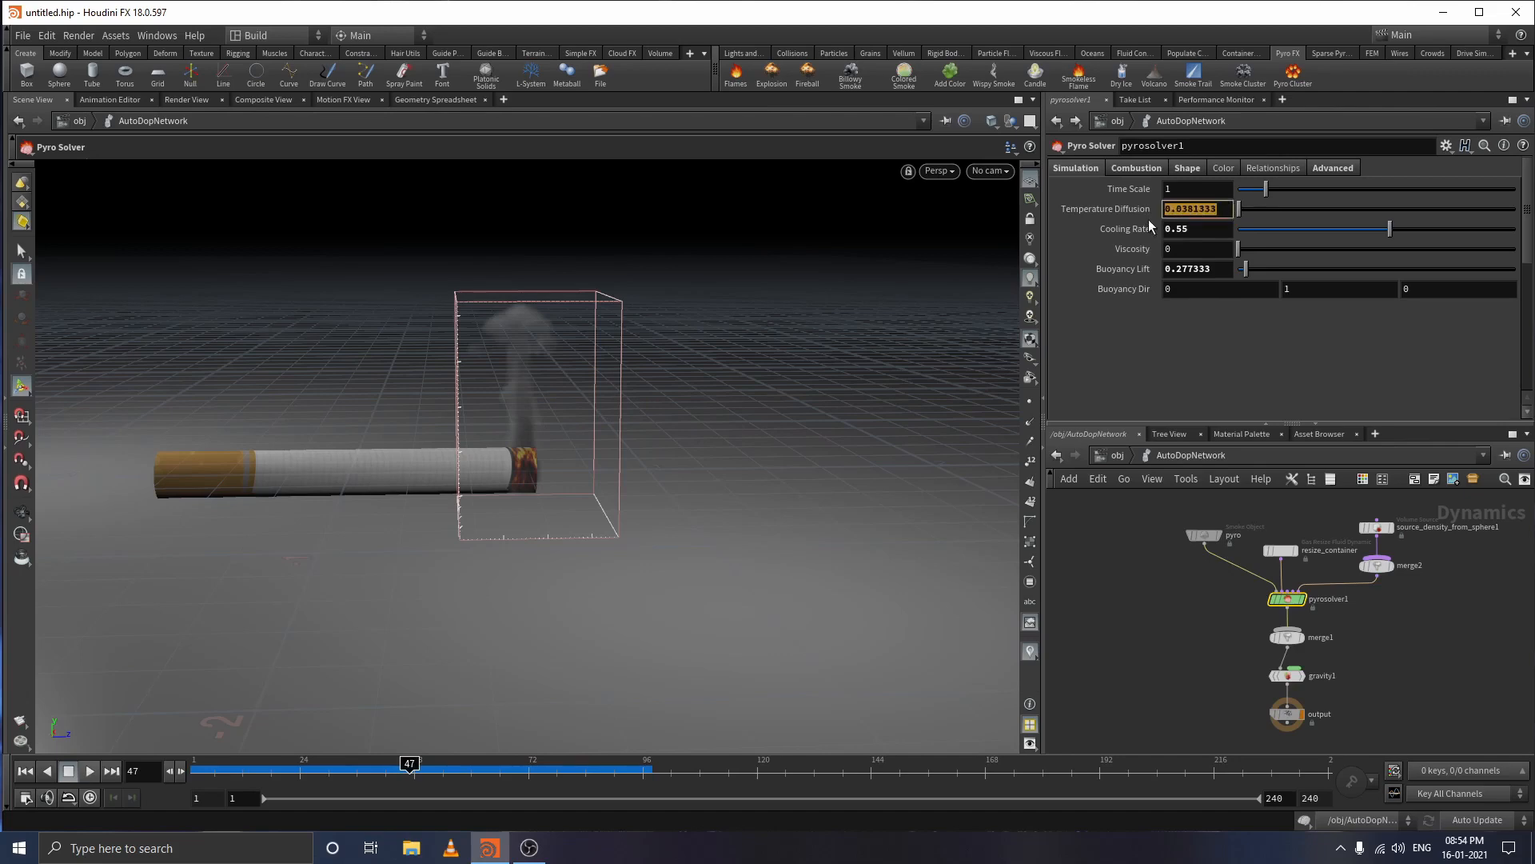
text(2)
key(Return)
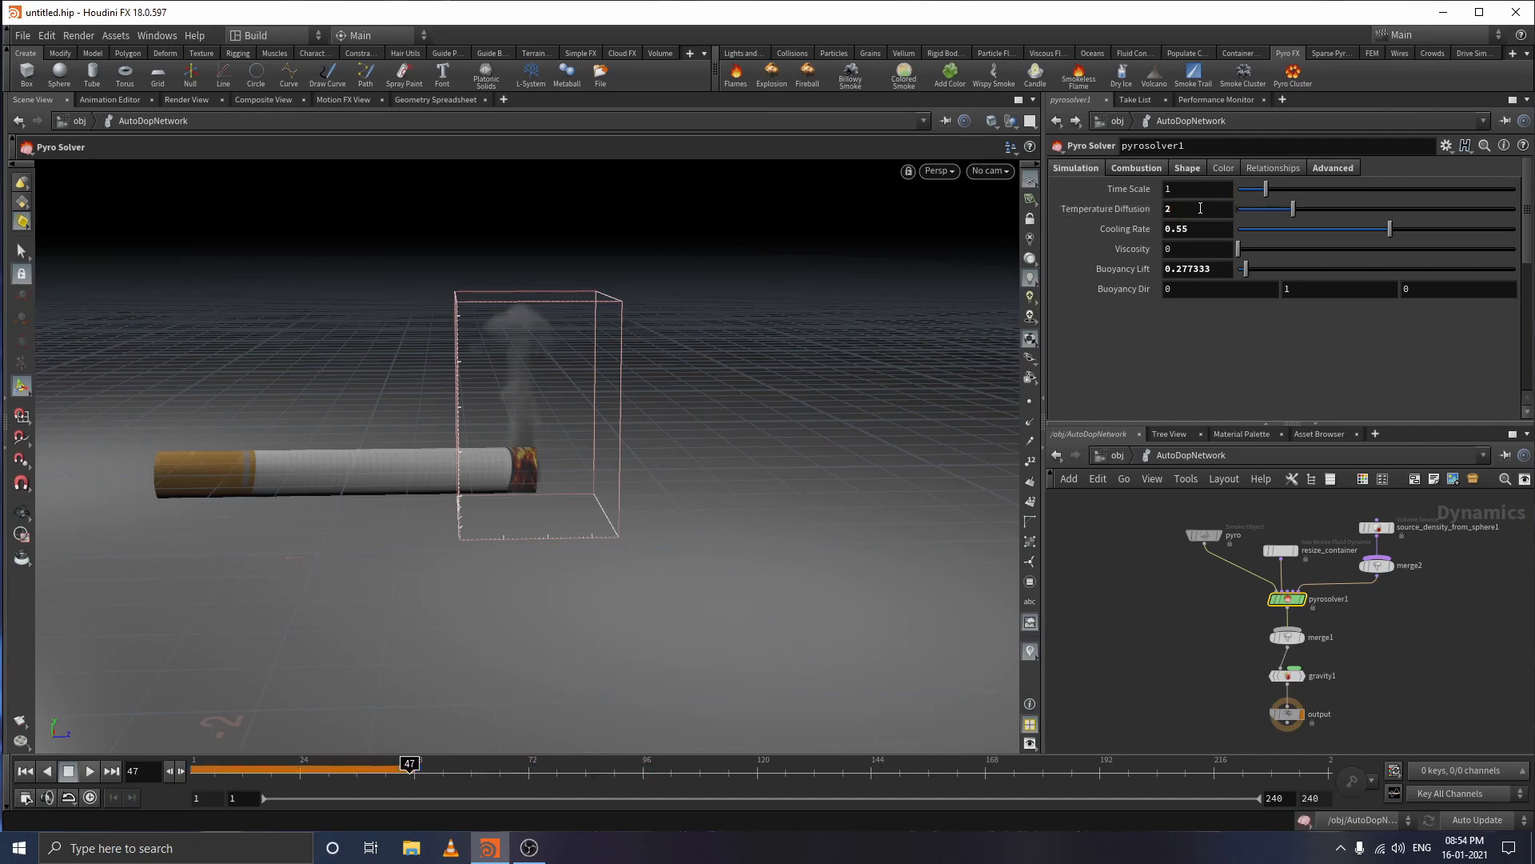
click(1169, 209)
mouse_move(1101, 213)
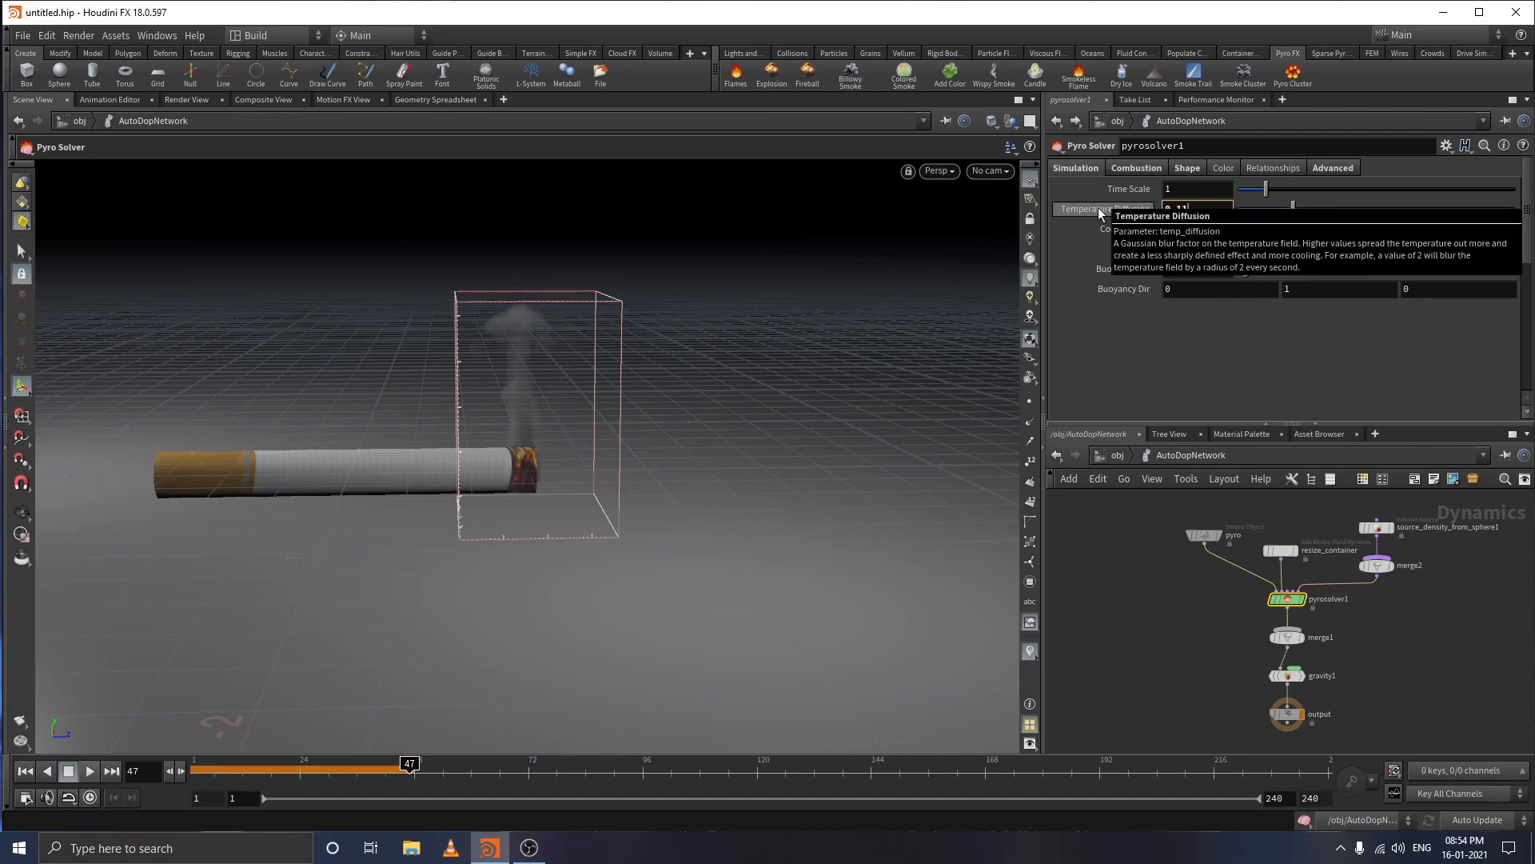
key(Return)
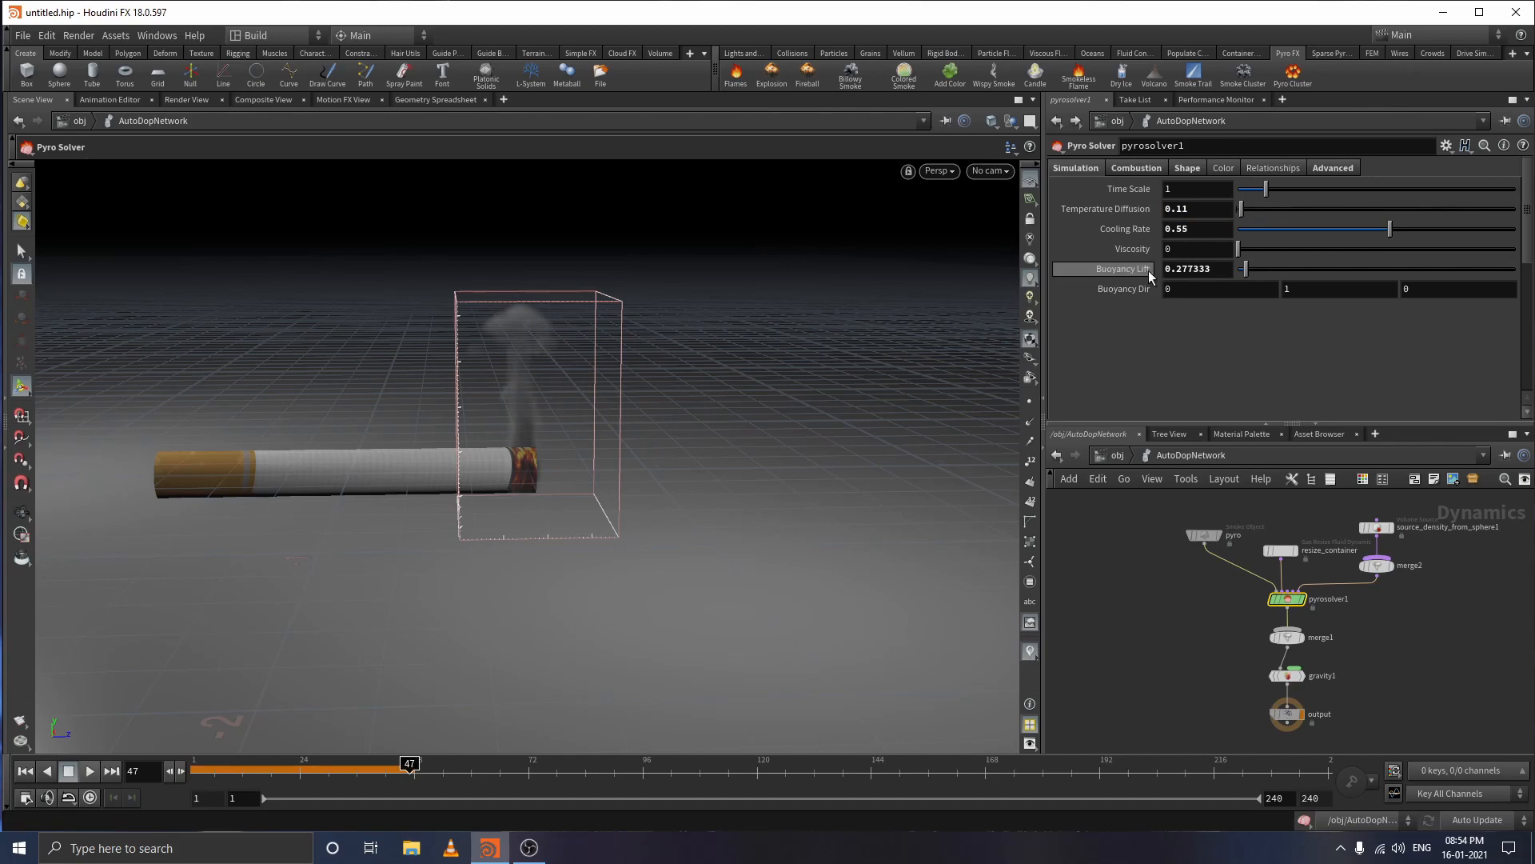
- Set the pyro solver's Buoyancy Lift to 8 and check the rising smoke at frame 64
mouse_move(1128, 273)
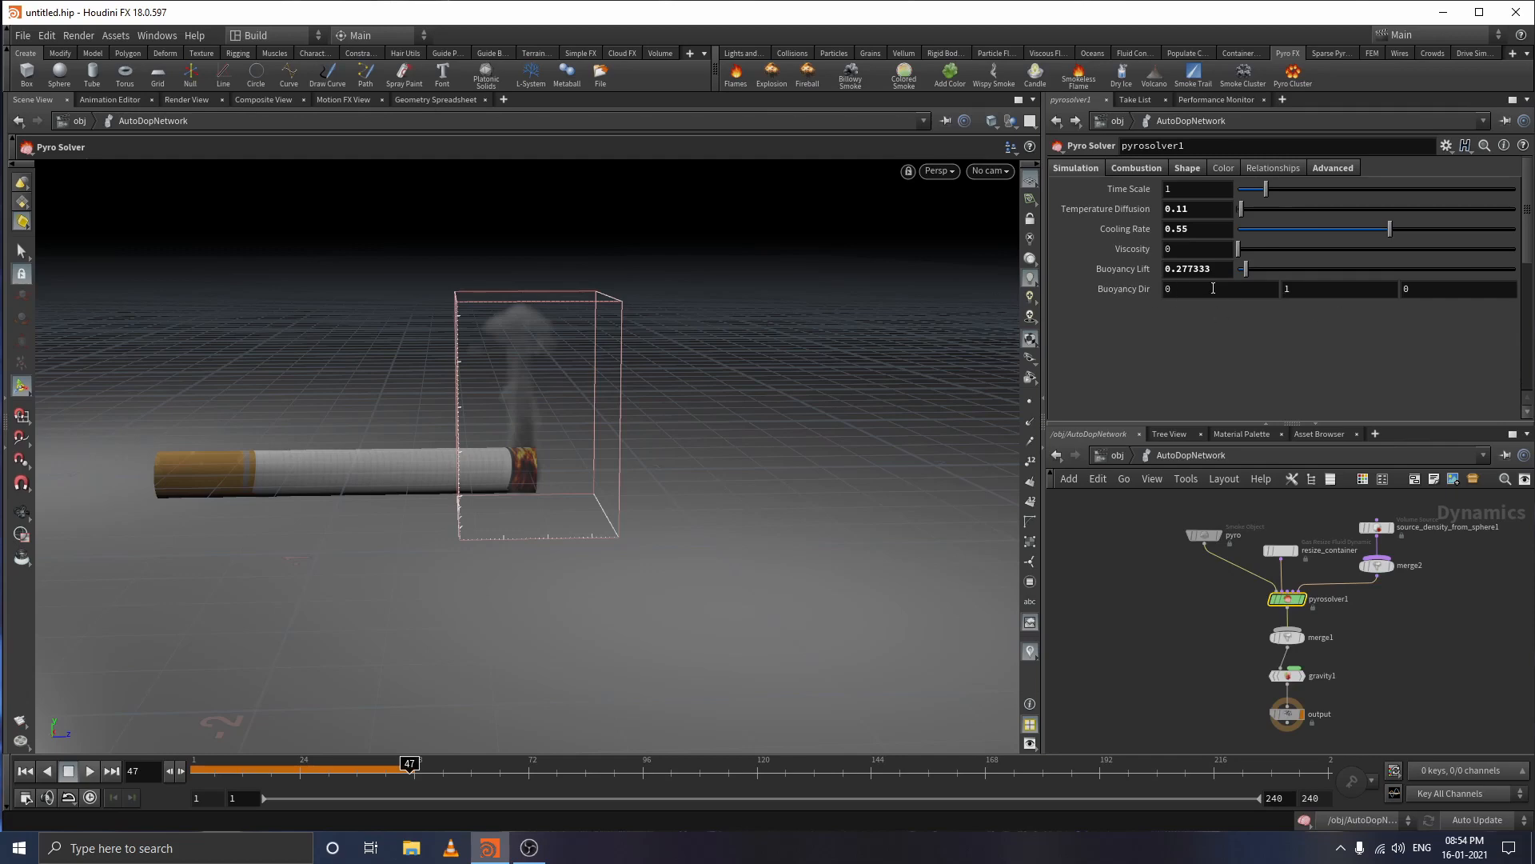
click(1226, 272)
drag(1226, 270, 1055, 270)
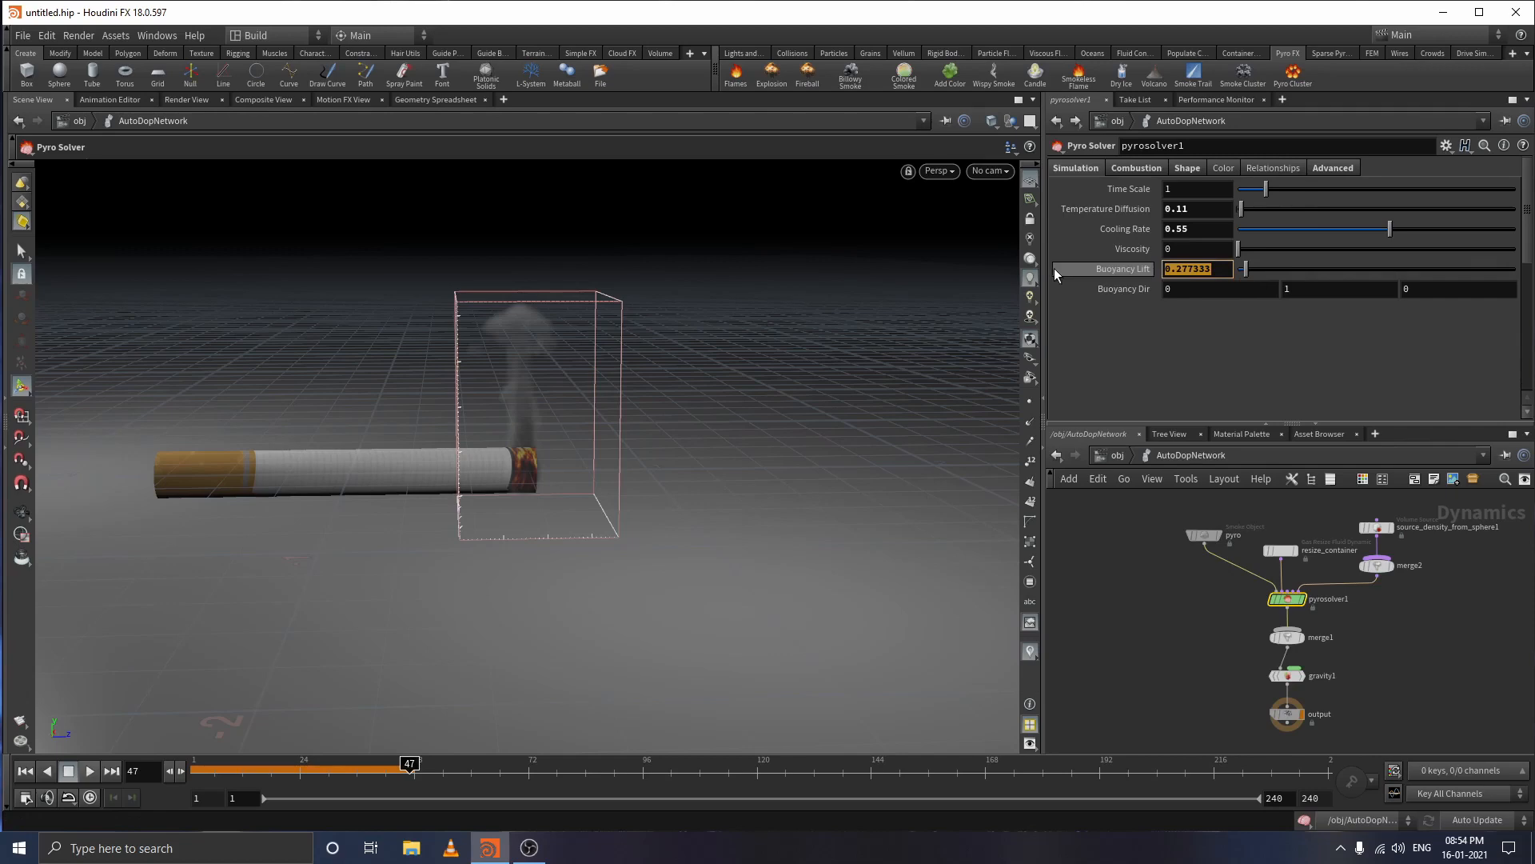
text(2)
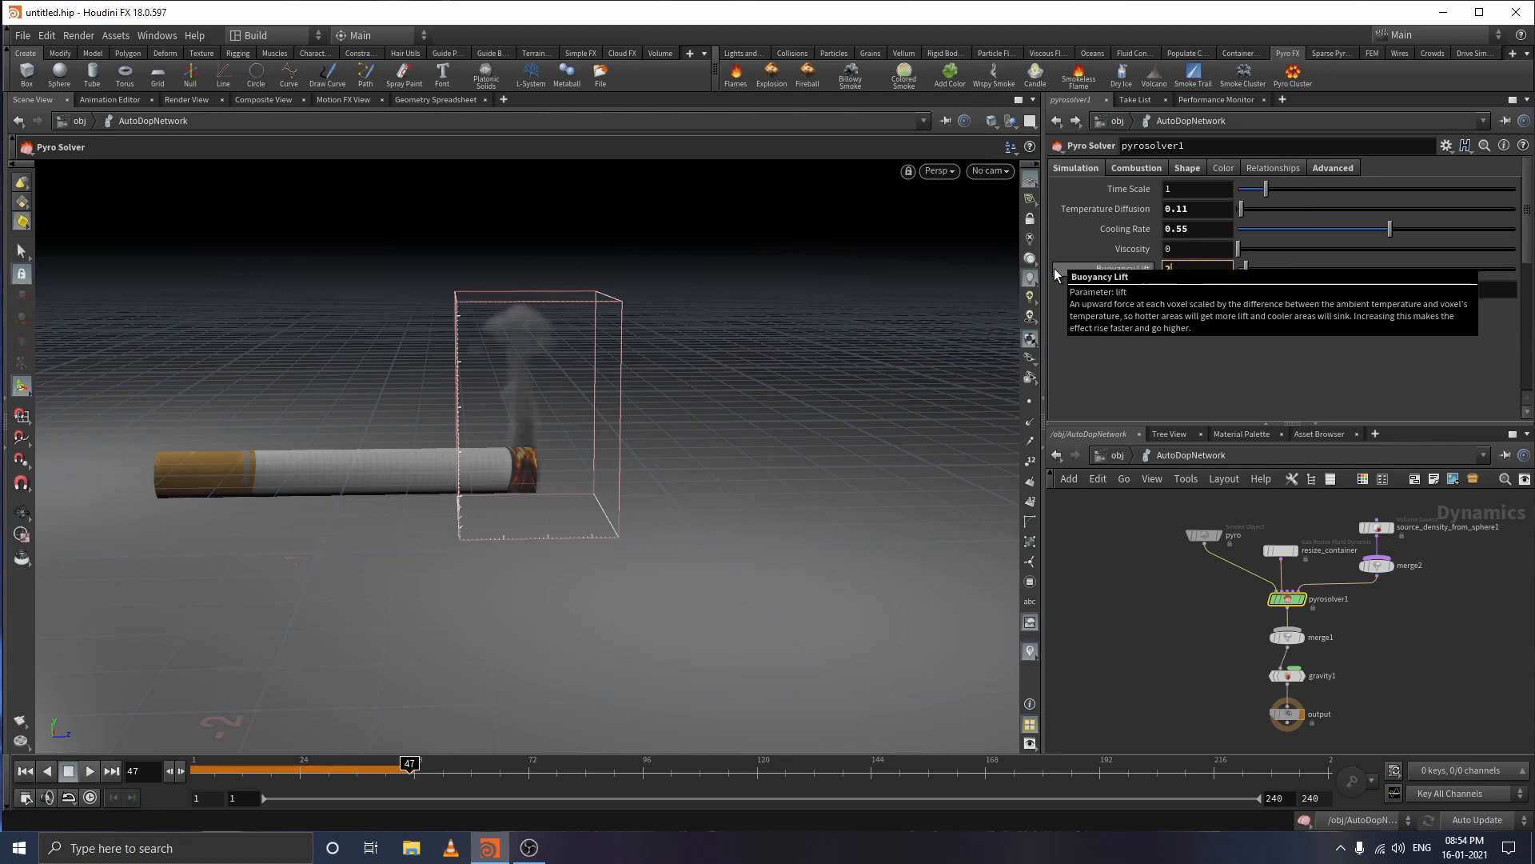
key(BackSpace)
text(8)
key(Return)
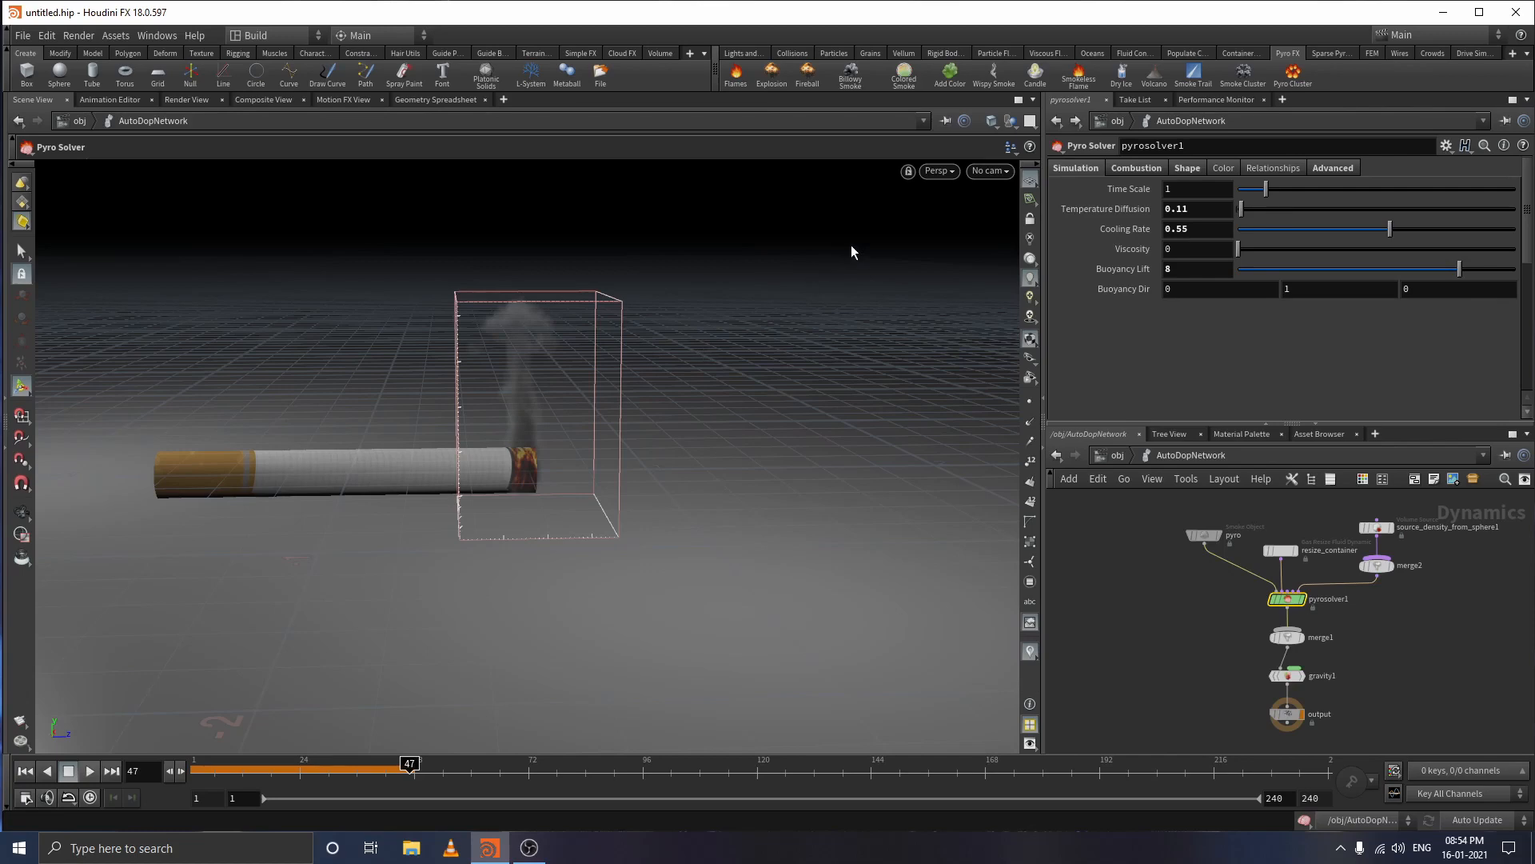
drag(409, 764, 490, 777)
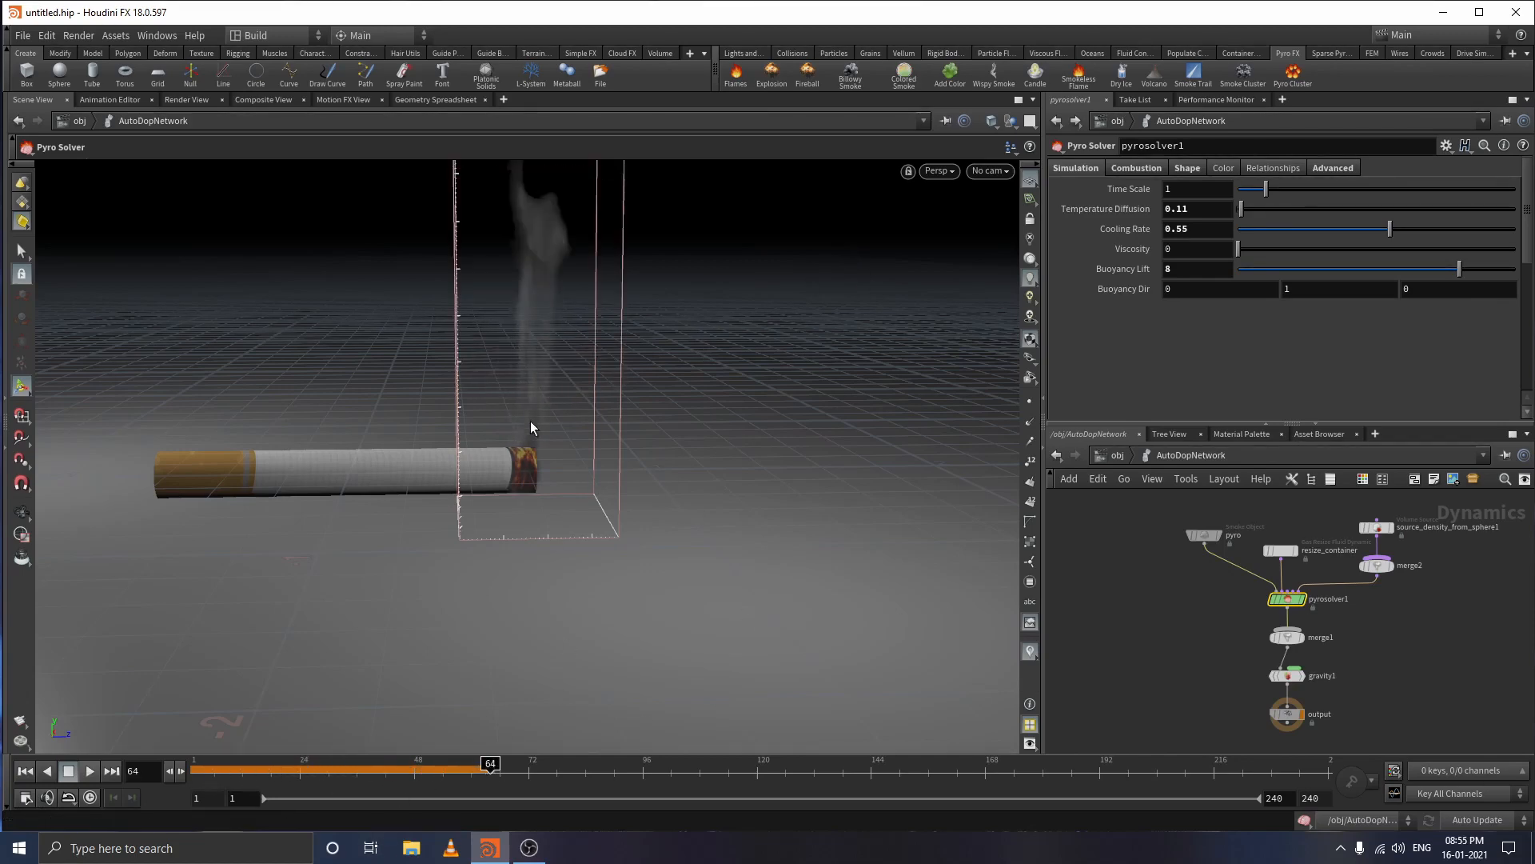
- Set the Z component of the pyro solver's Buoyancy Dir to 0.5 and resimulate the smoke, stopping the cook and returning to frame 1
click(1417, 292)
text(.5)
key(Return)
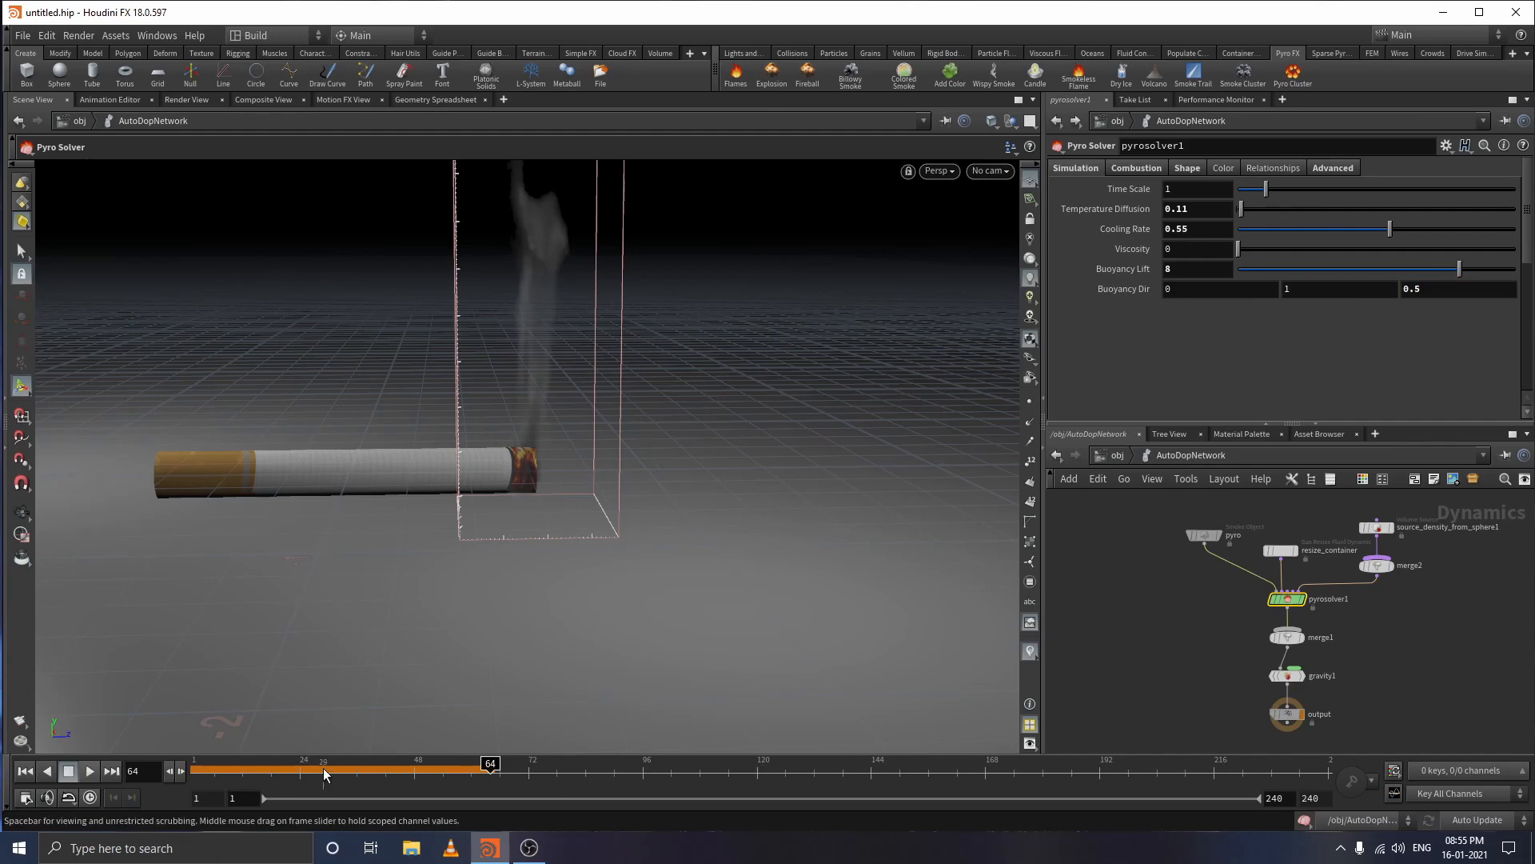
drag(324, 774, 189, 769)
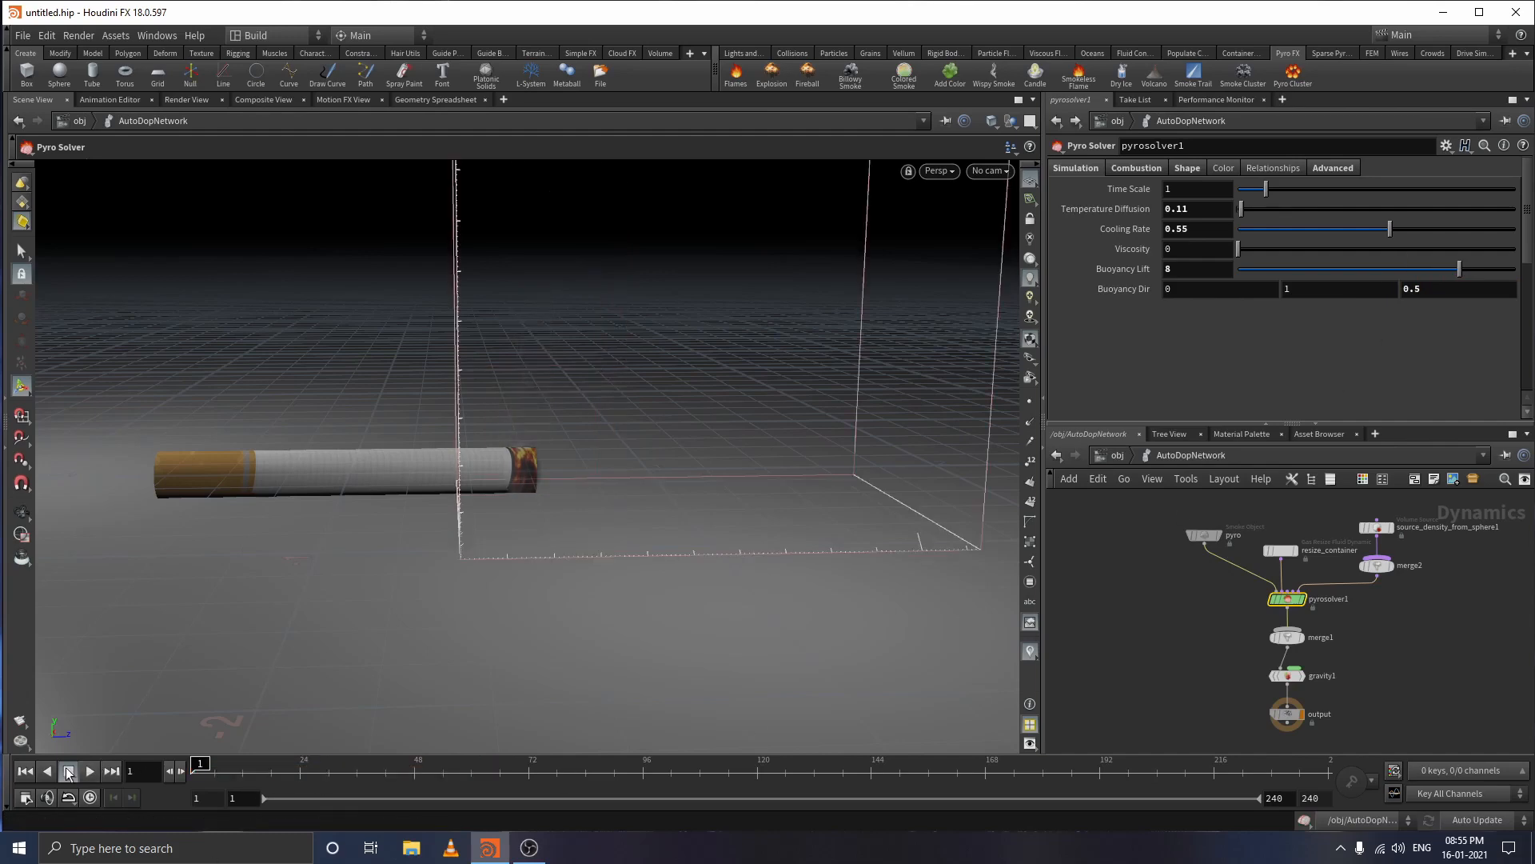
click(111, 774)
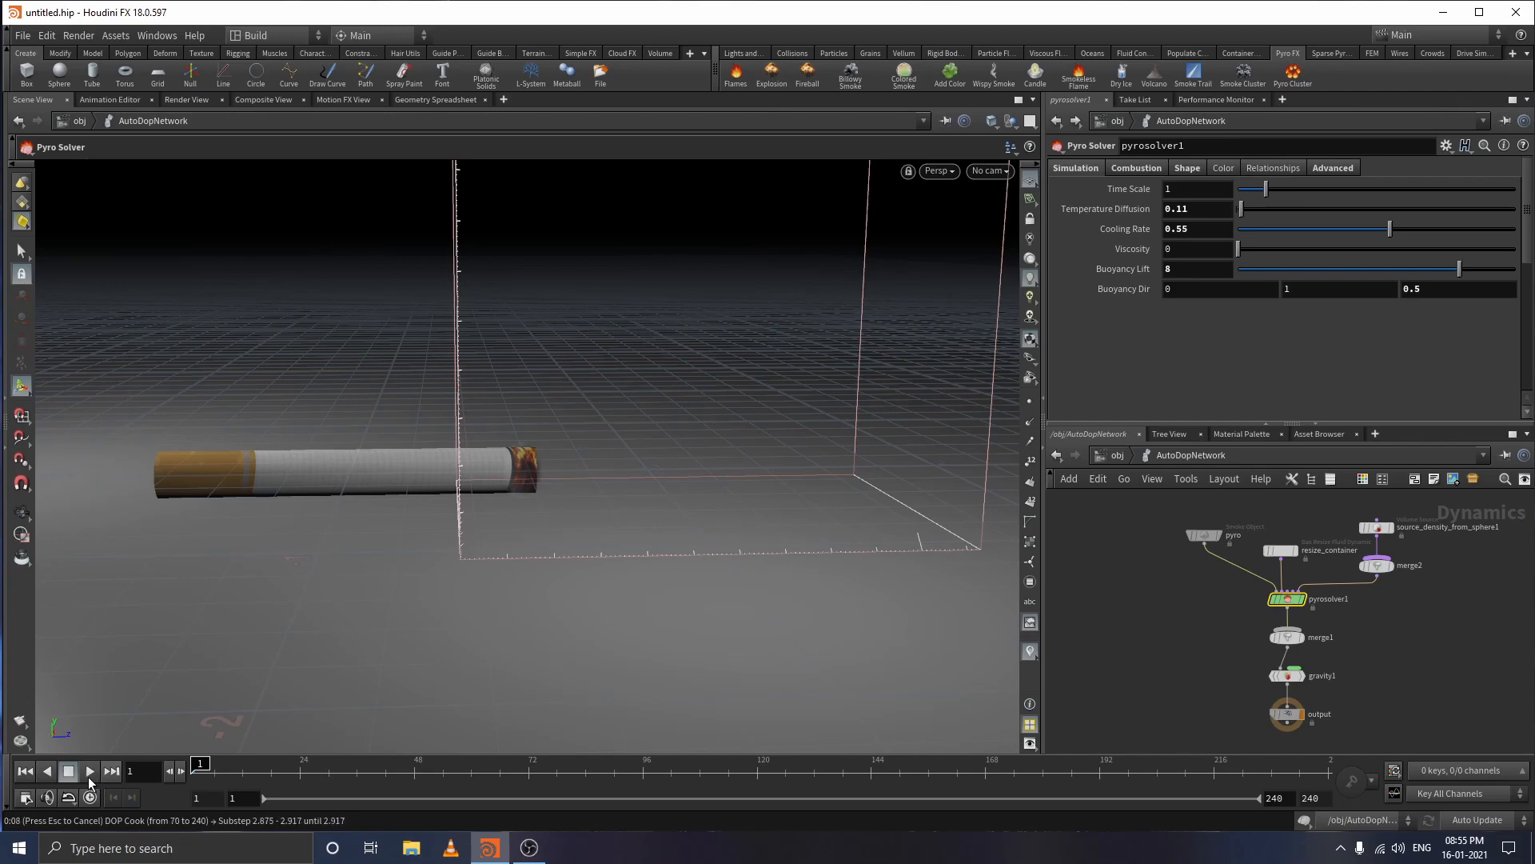
key(Escape)
click(231, 770)
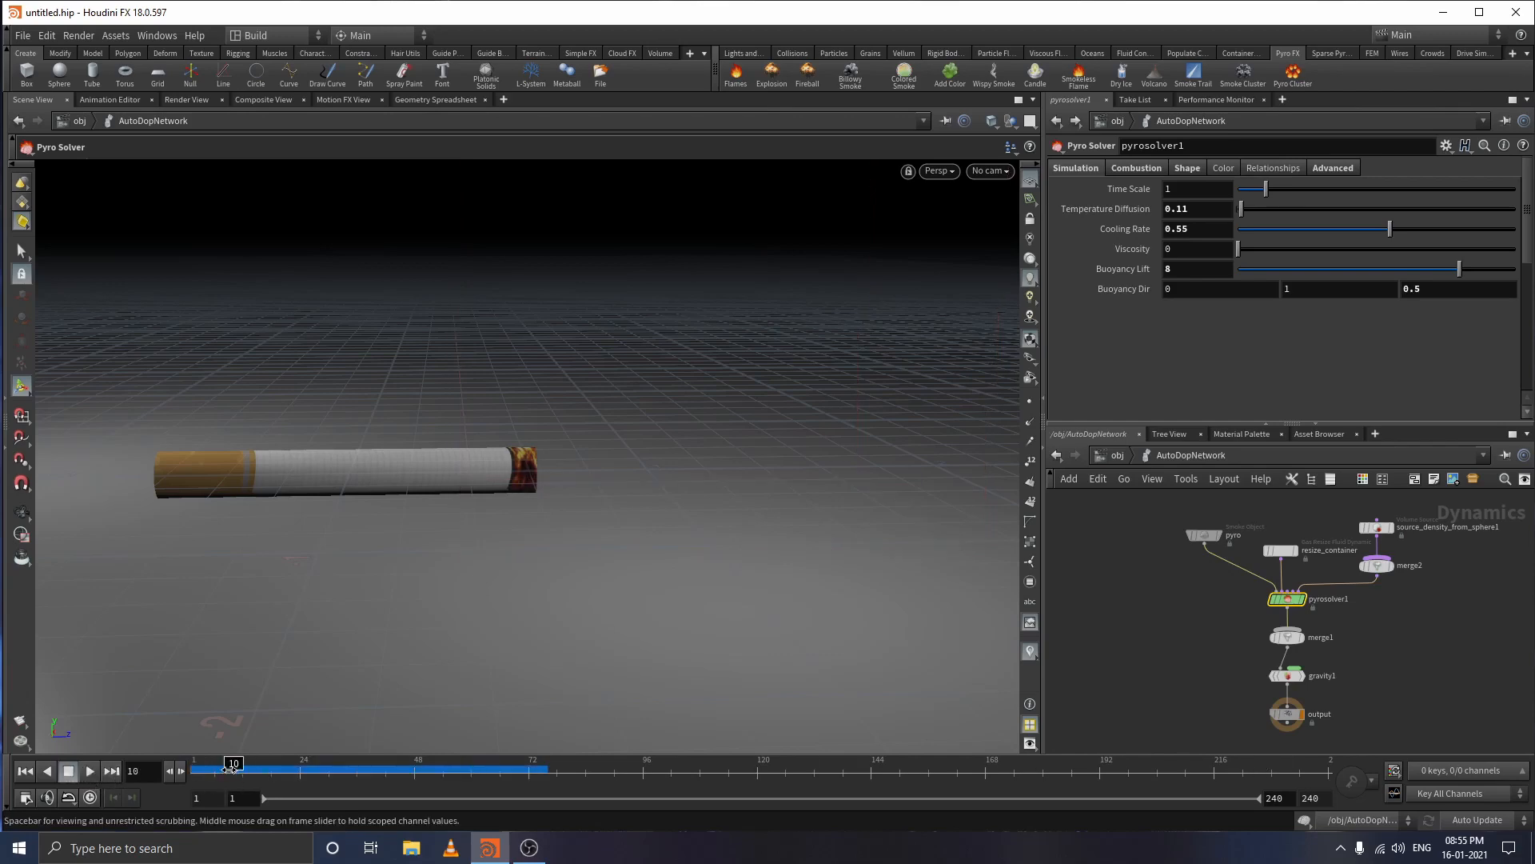
drag(229, 768, 200, 769)
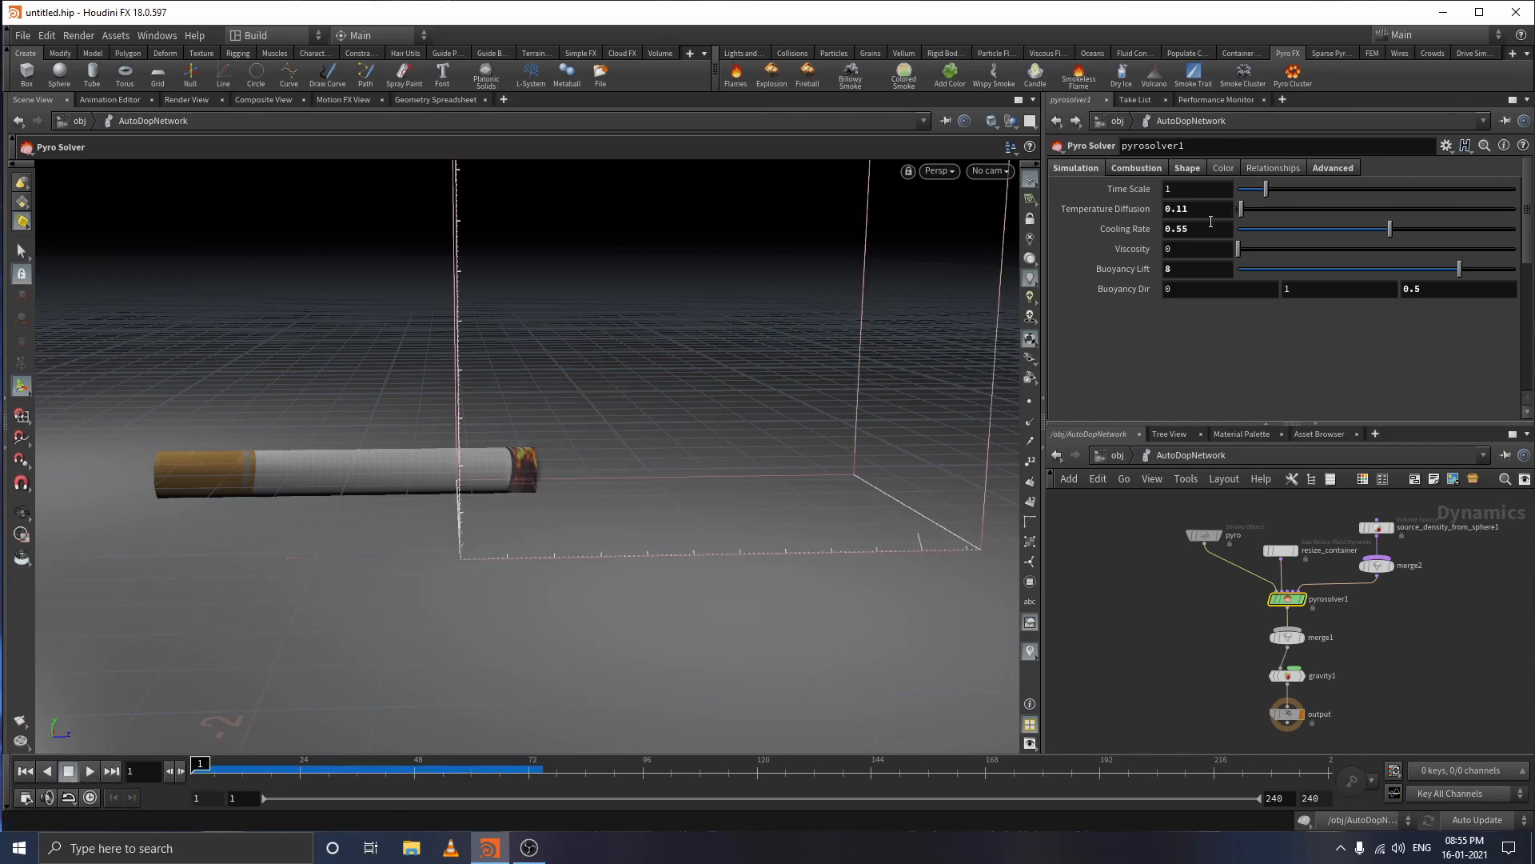
- Set the pyro smoke object's Division Size to 0.05 for a faster, coarser simulation
click(1218, 536)
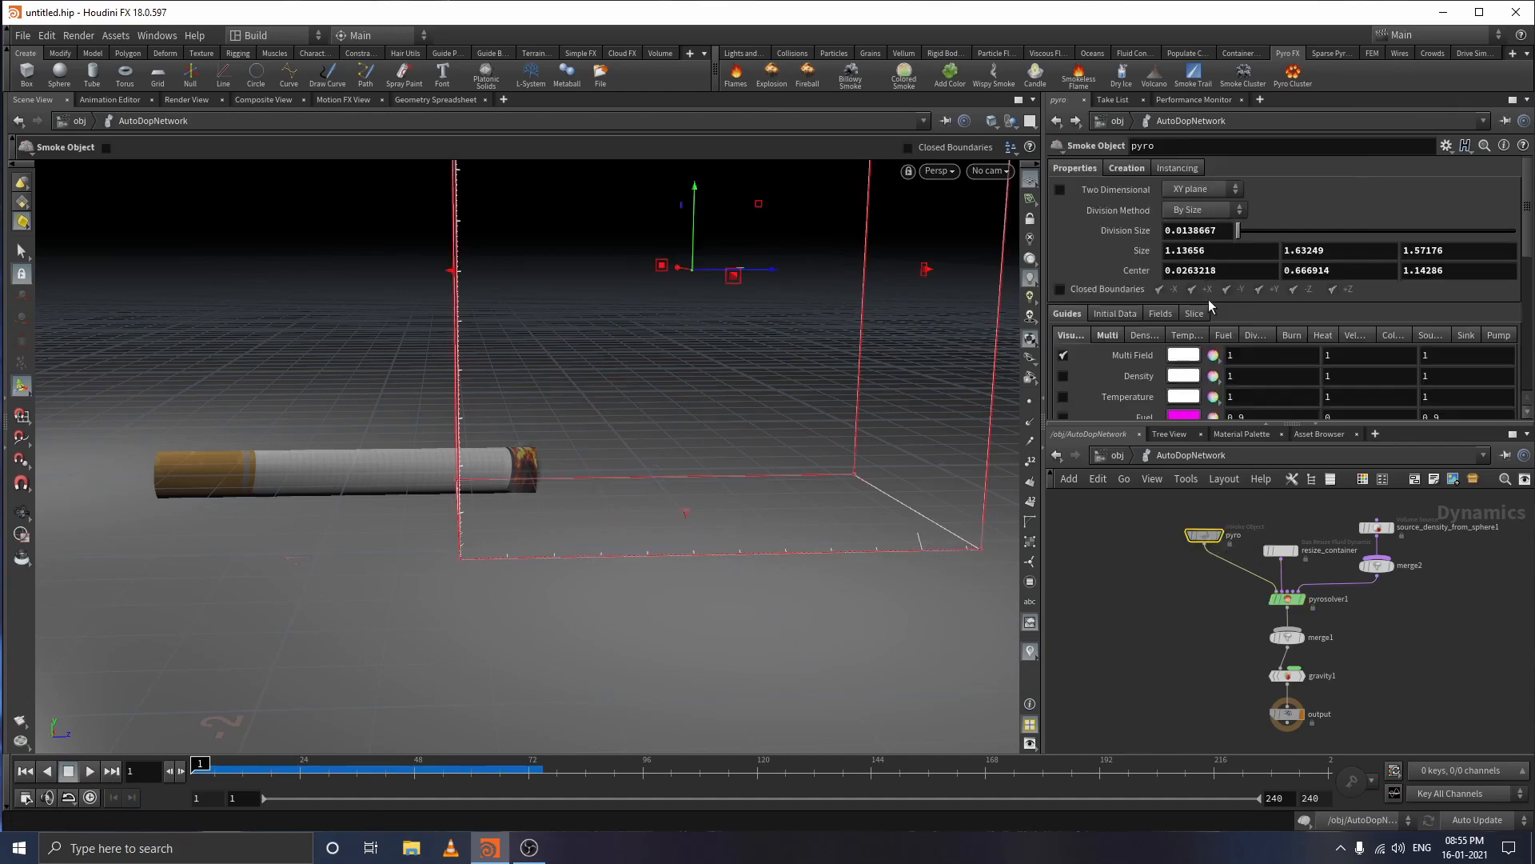
double_click(1214, 231)
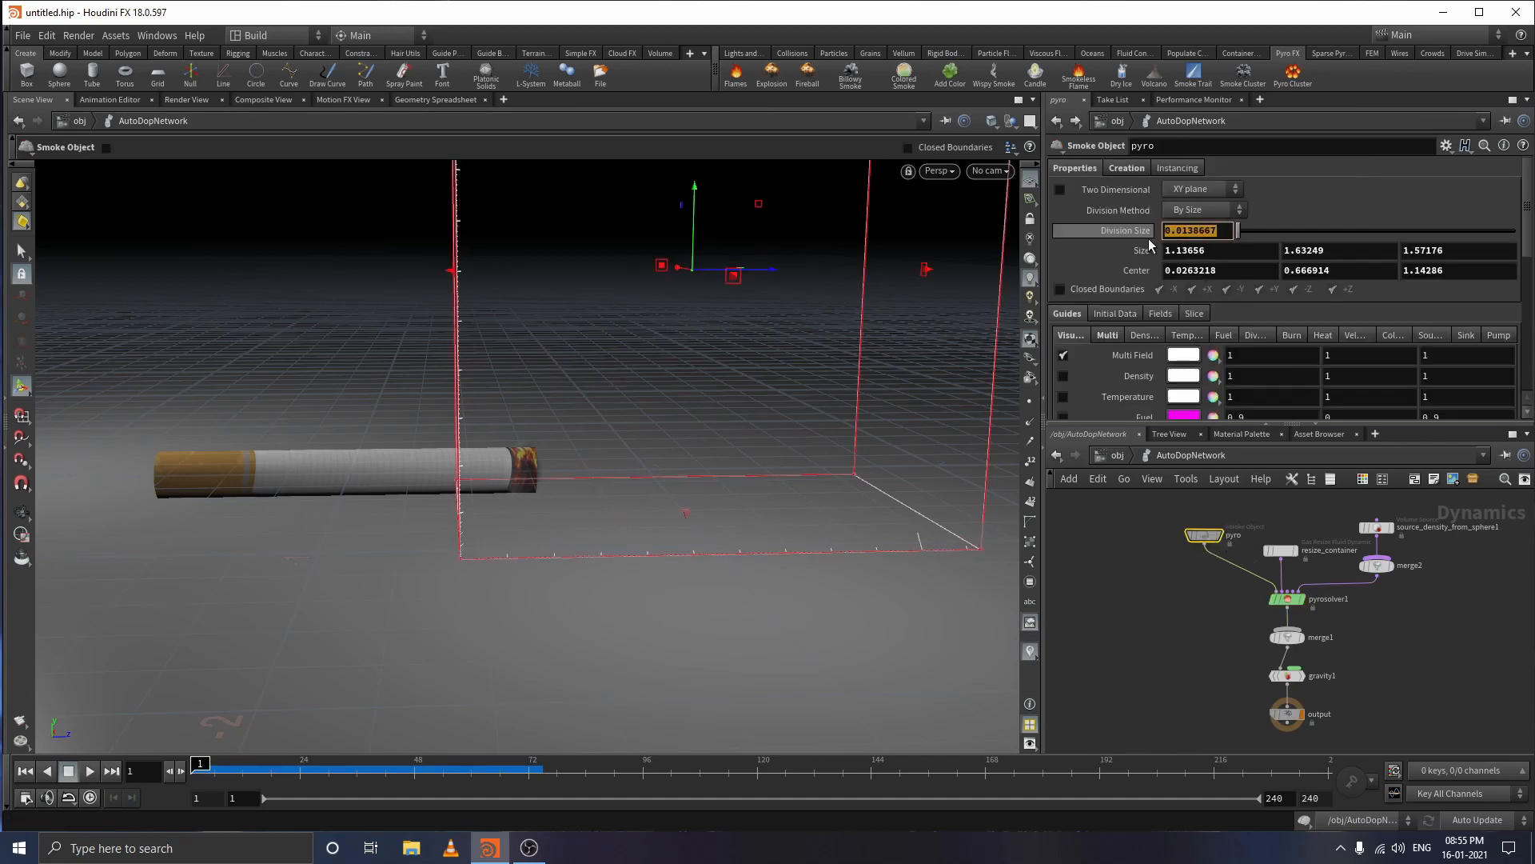
text(0.0)
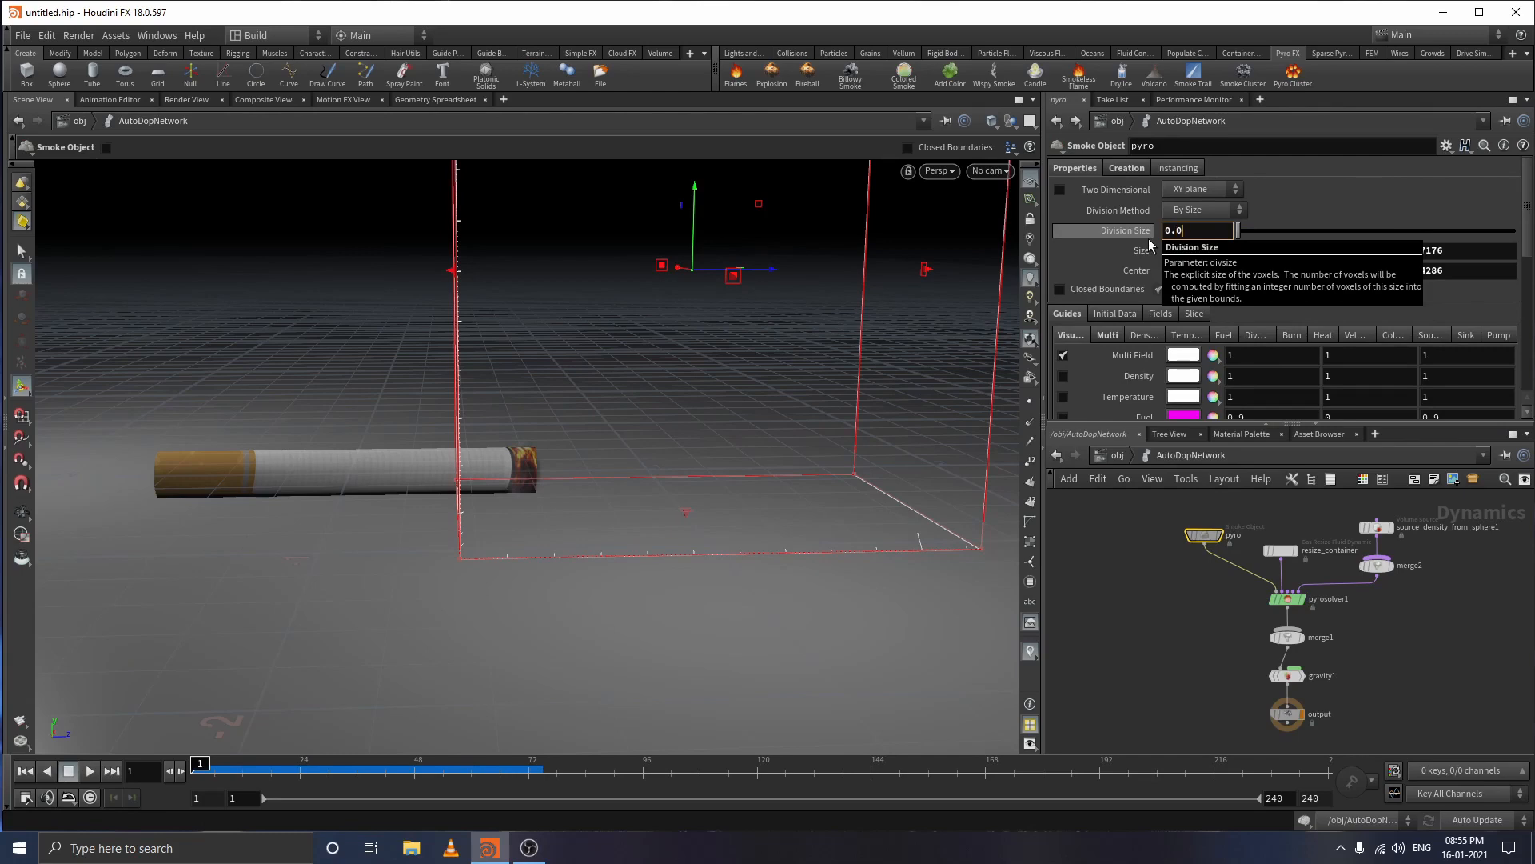
text(5)
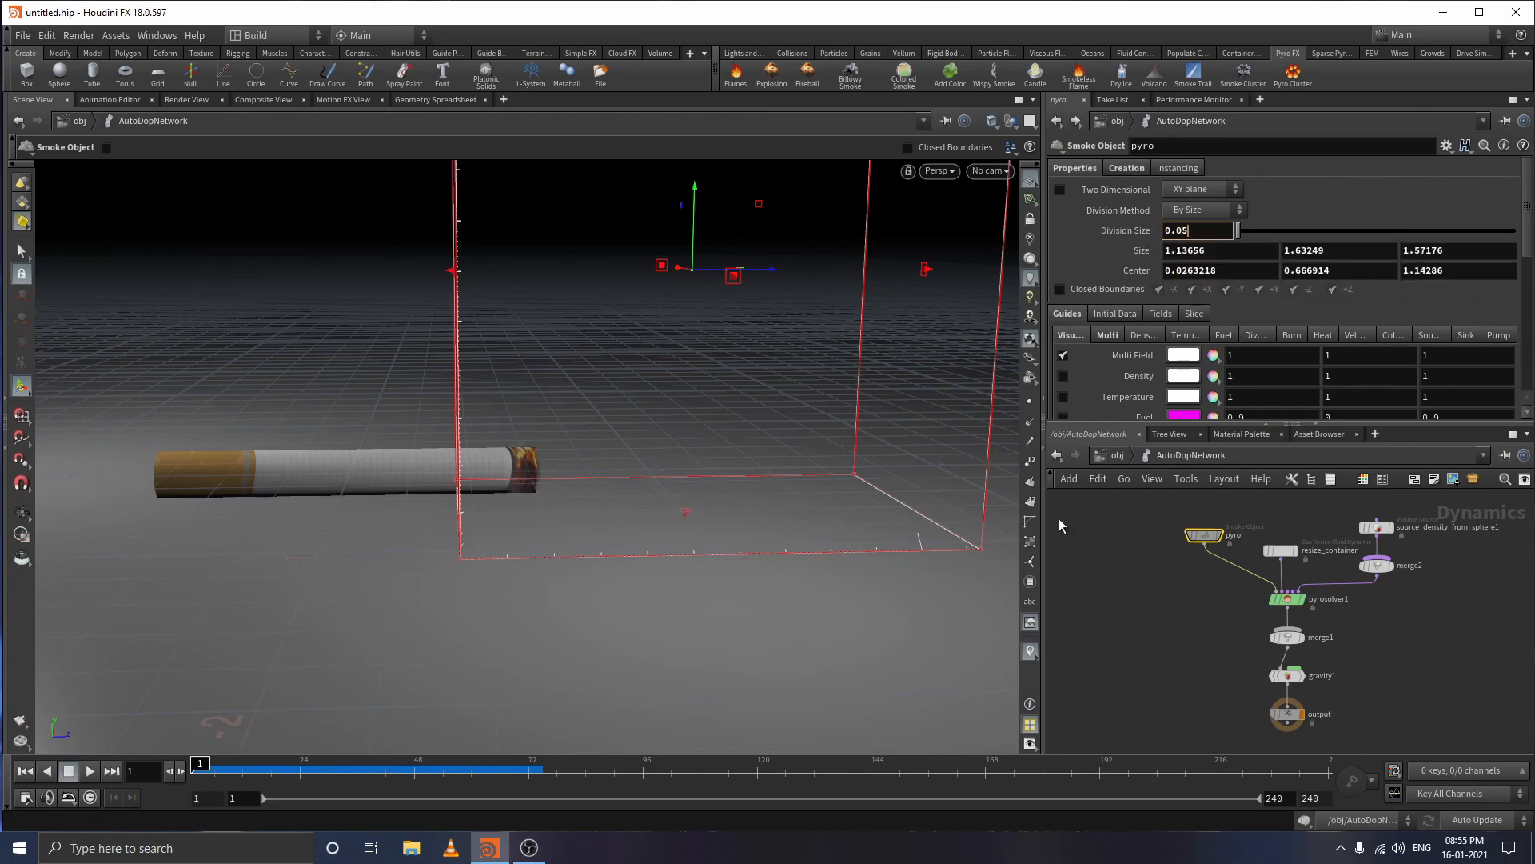
key(Return)
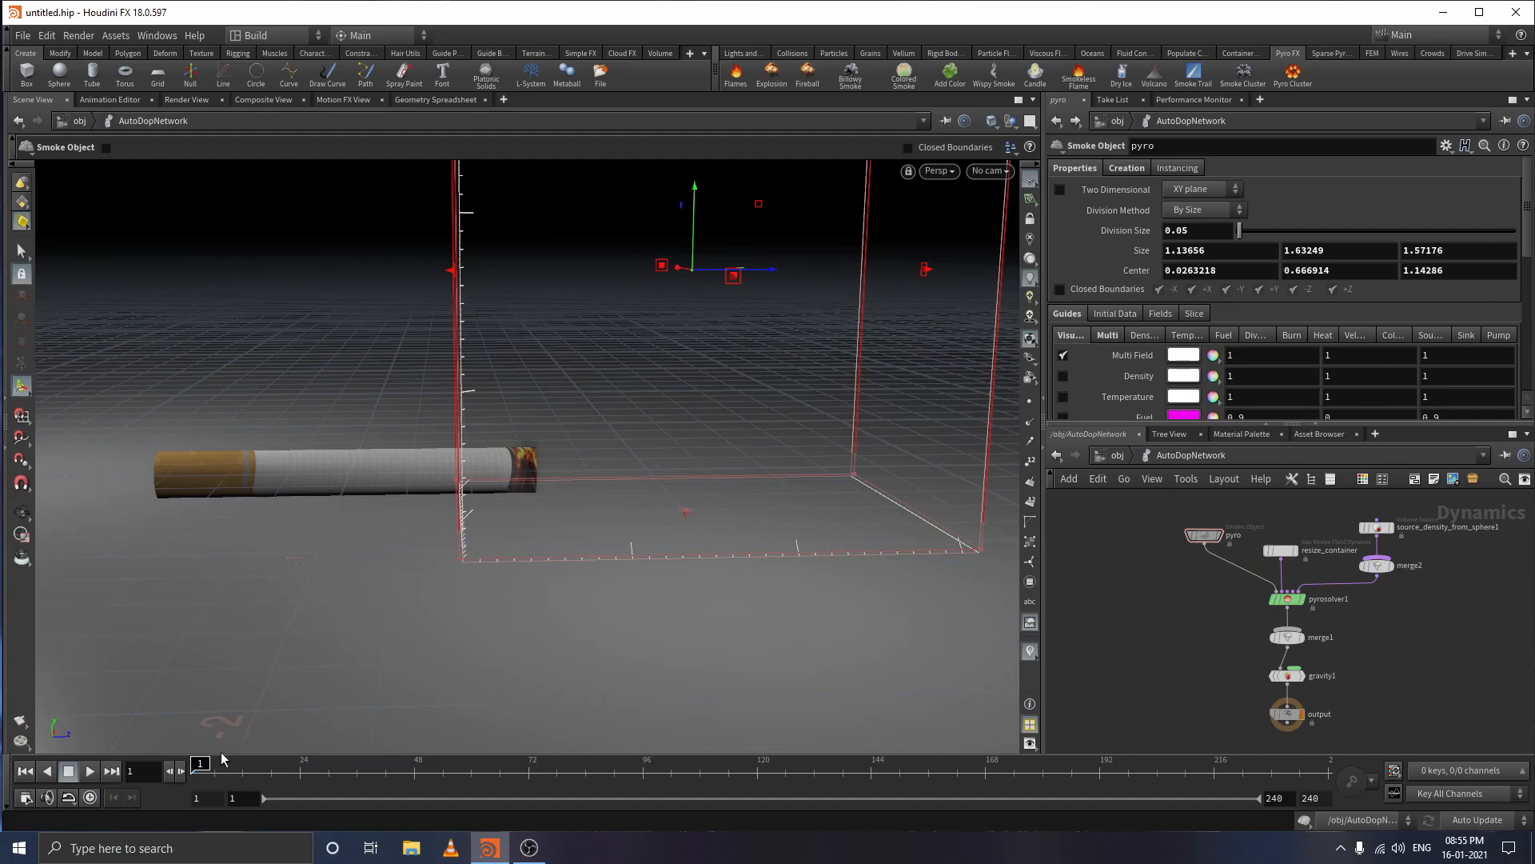
- Play the simulation from frame 1 and examine the slanted smoke from farther away, ending at frame 42
drag(223, 758, 186, 772)
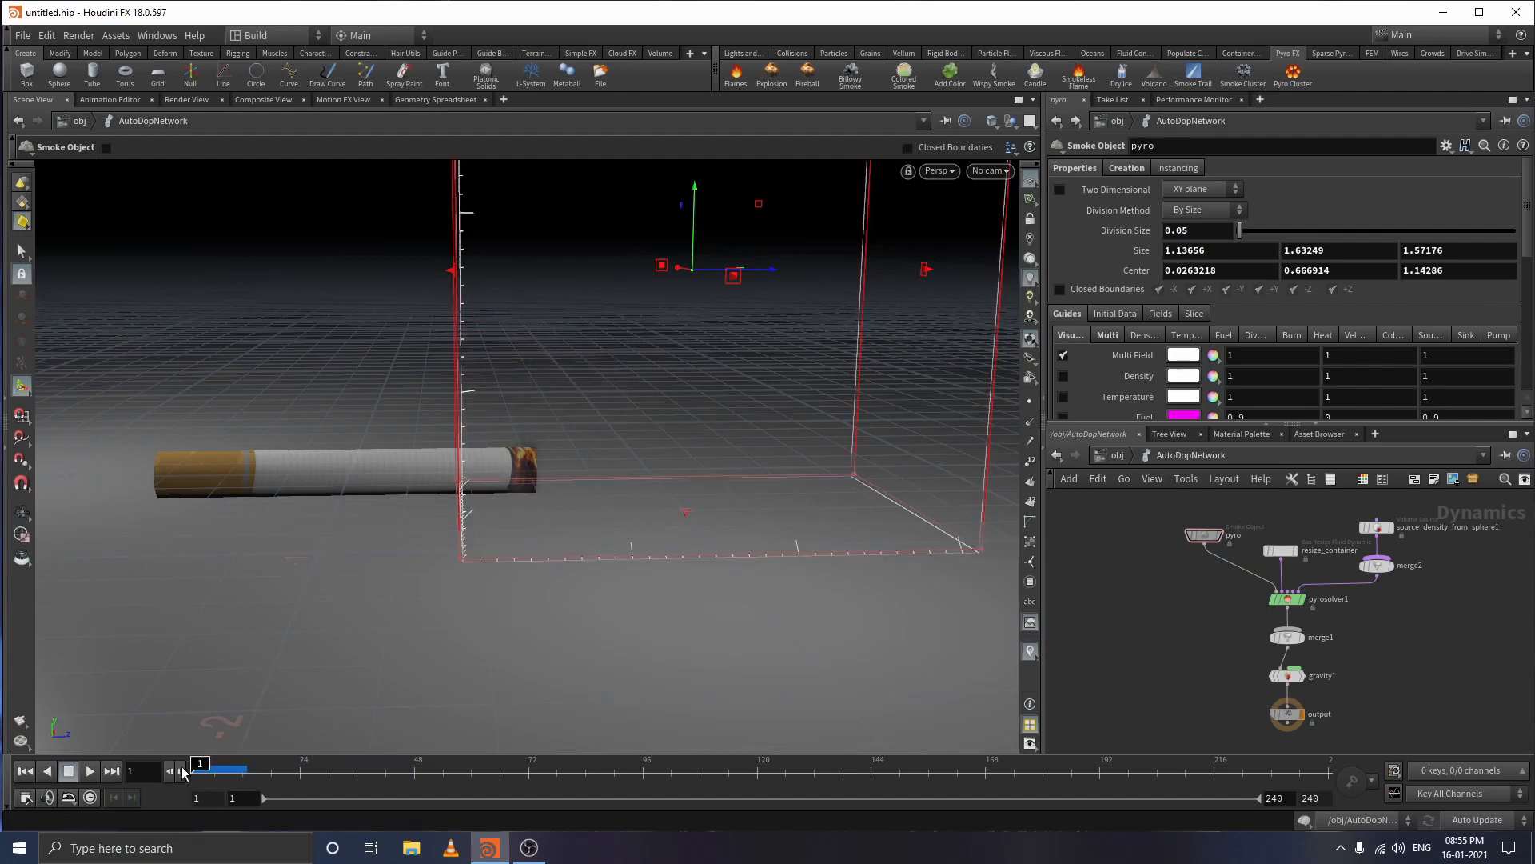
click(93, 771)
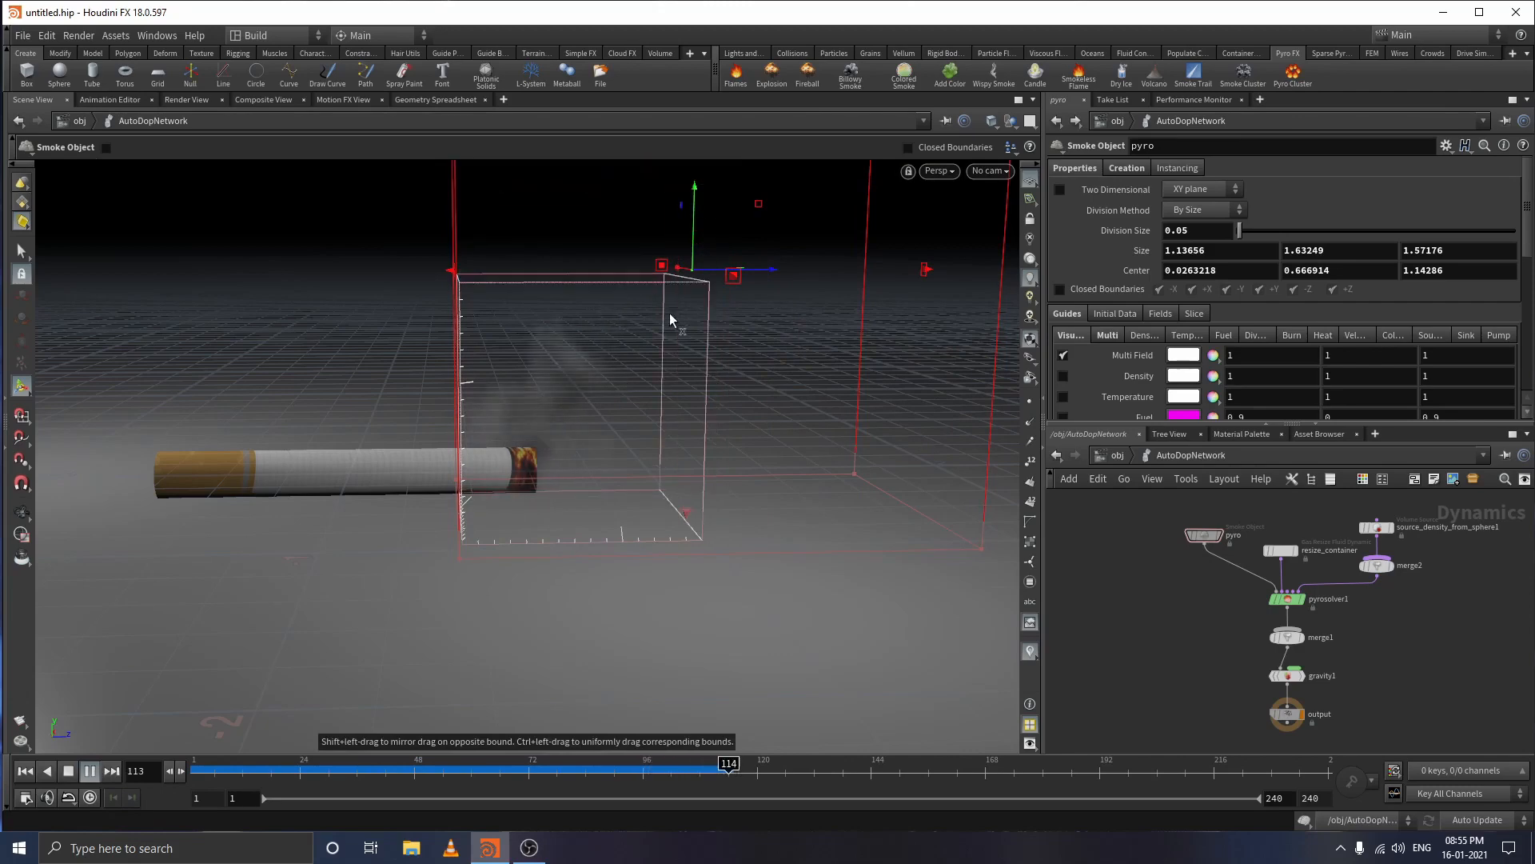
key(Escape)
mouse_move(661, 556)
mouse_down()
mouse_move(634, 548)
mouse_move(689, 541)
mouse_move(702, 427)
mouse_move(682, 599)
mouse_move(678, 546)
mouse_up()
key(Return)
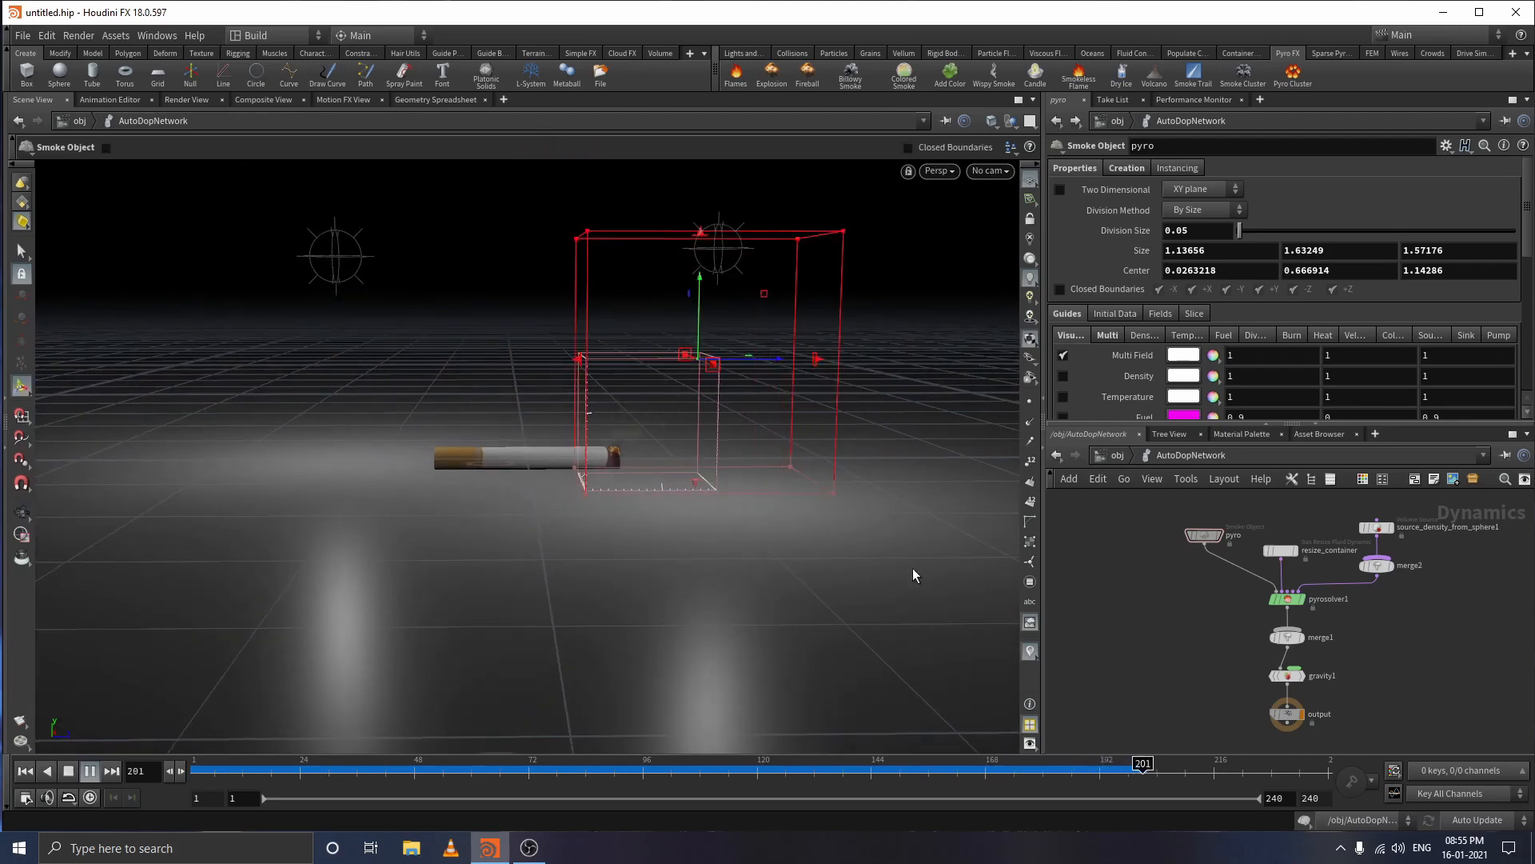
key(Escape)
drag(800, 769, 776, 785)
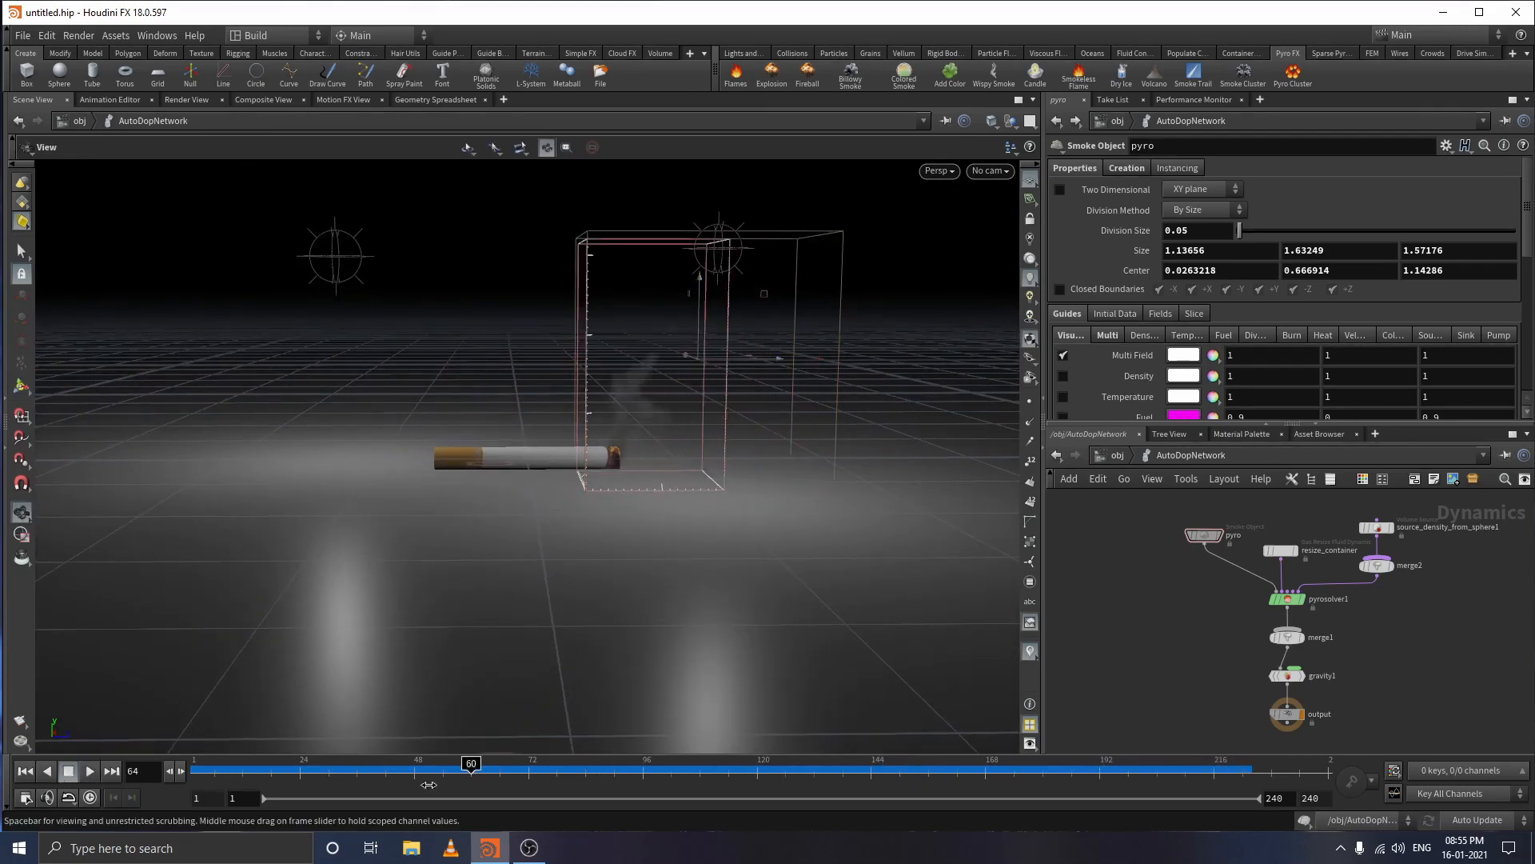
click(385, 770)
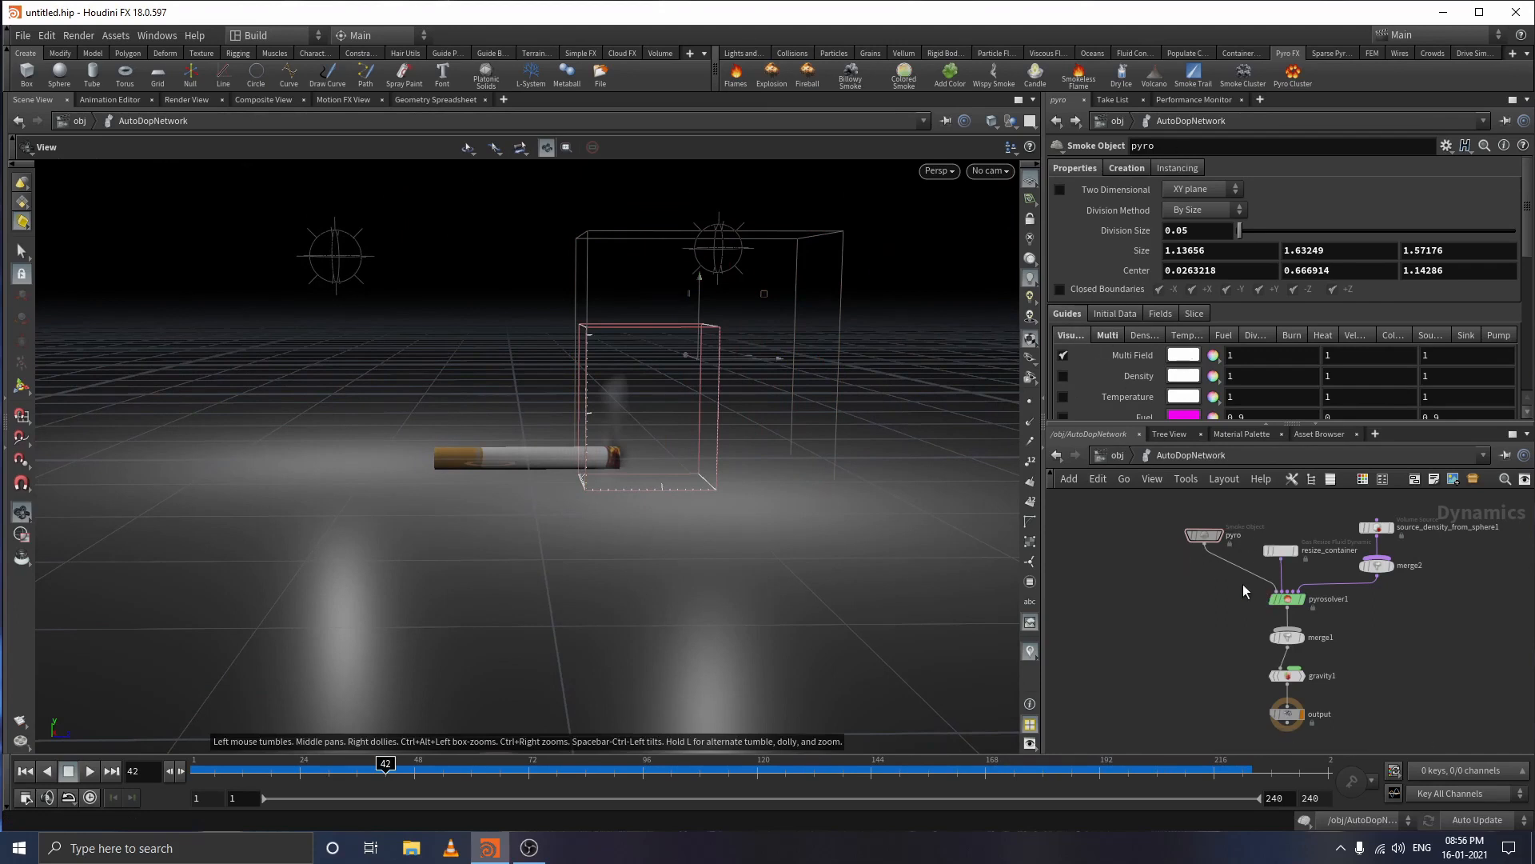
- Review the pyro solver's Combustion and Shape settings, and replay the smoke from frame 1
click(1289, 599)
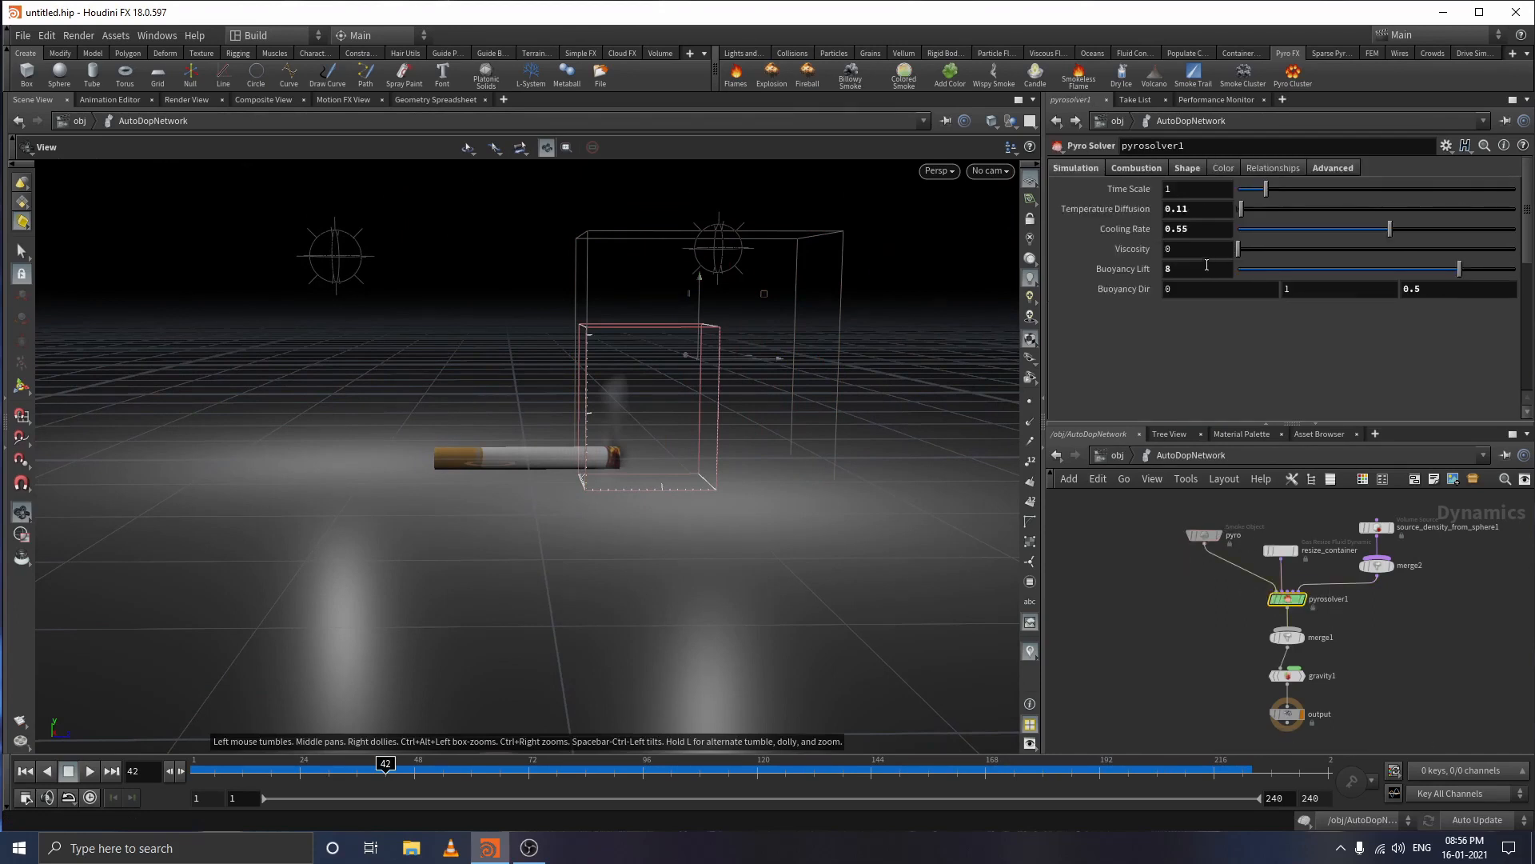
click(1136, 169)
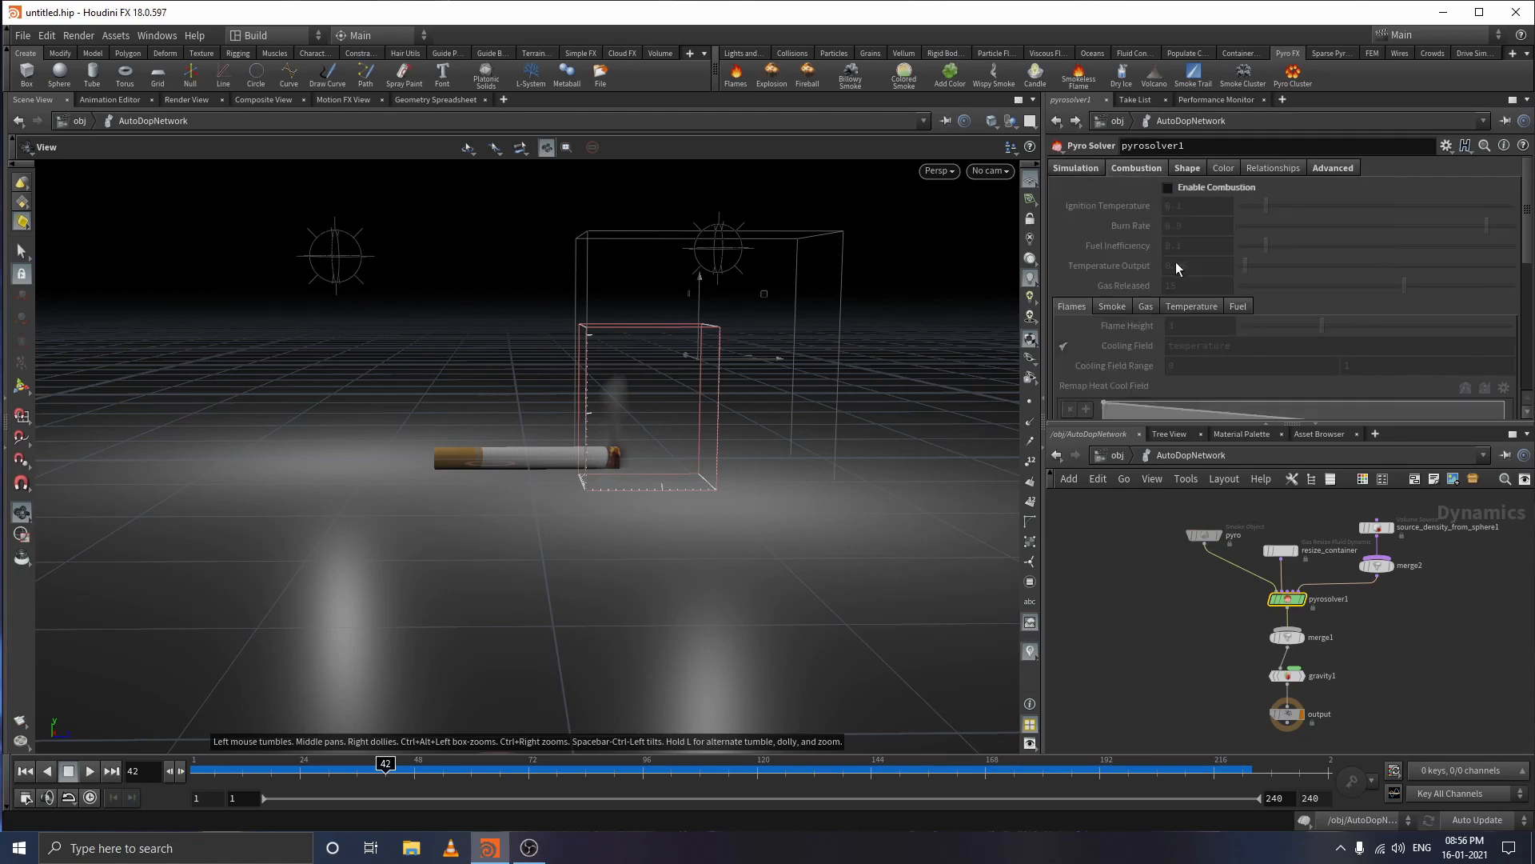
click(1185, 168)
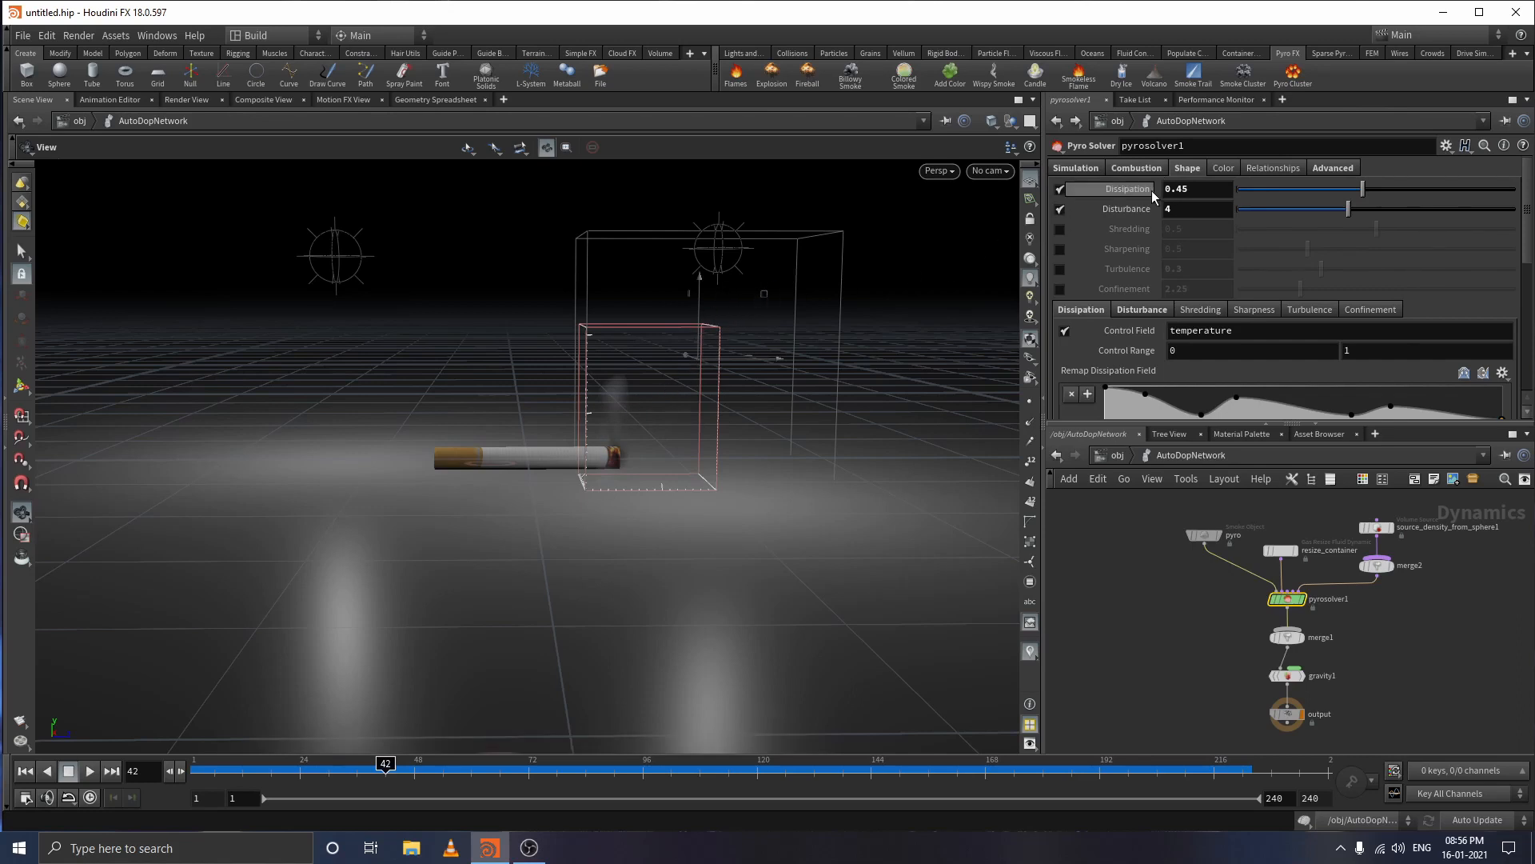
mouse_move(1150, 190)
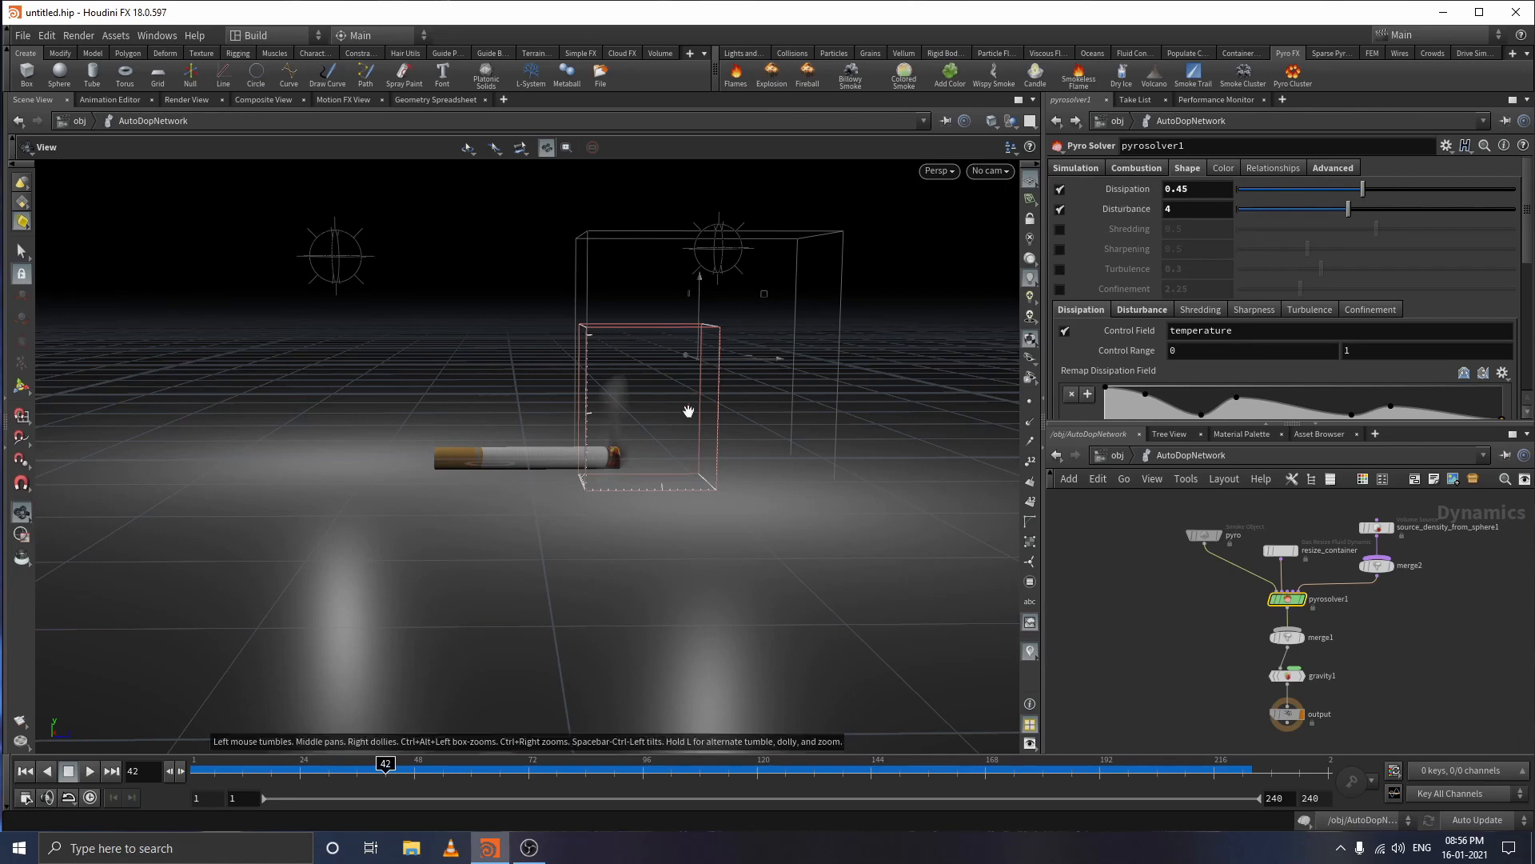
drag(336, 775, 155, 786)
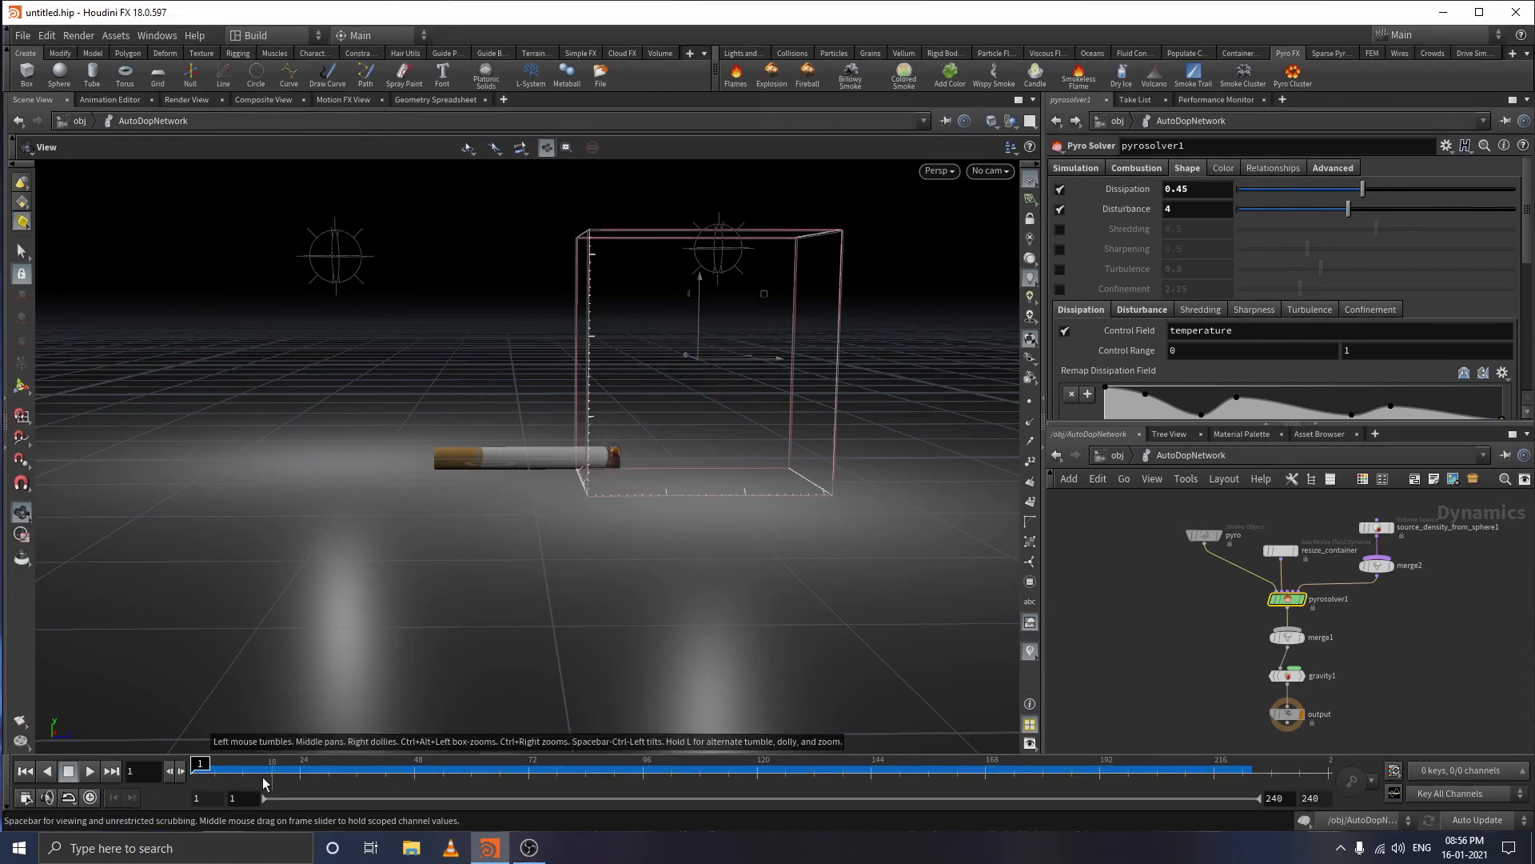
click(90, 770)
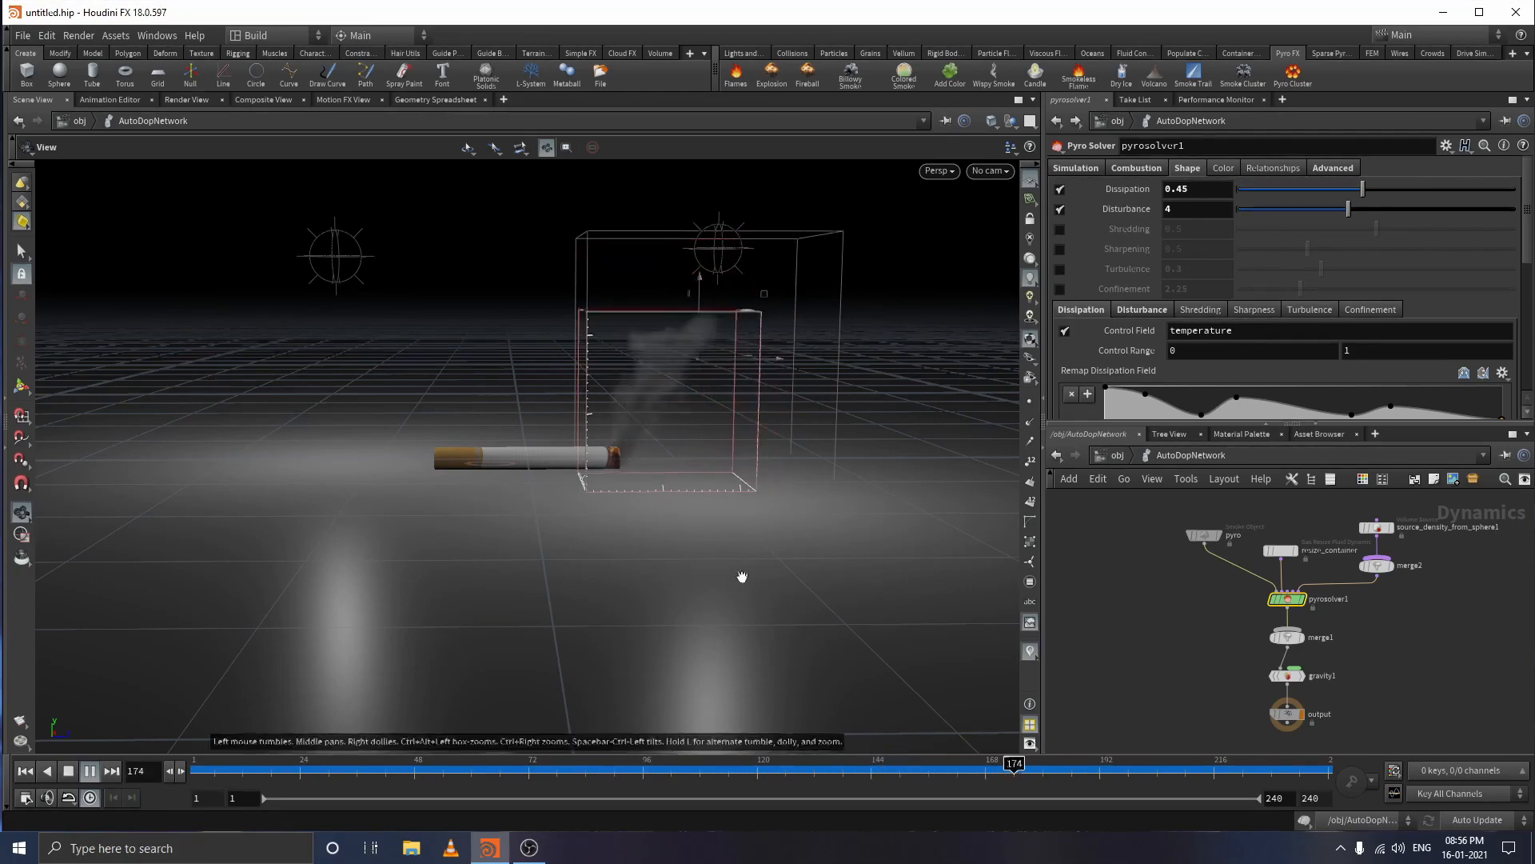
click(112, 774)
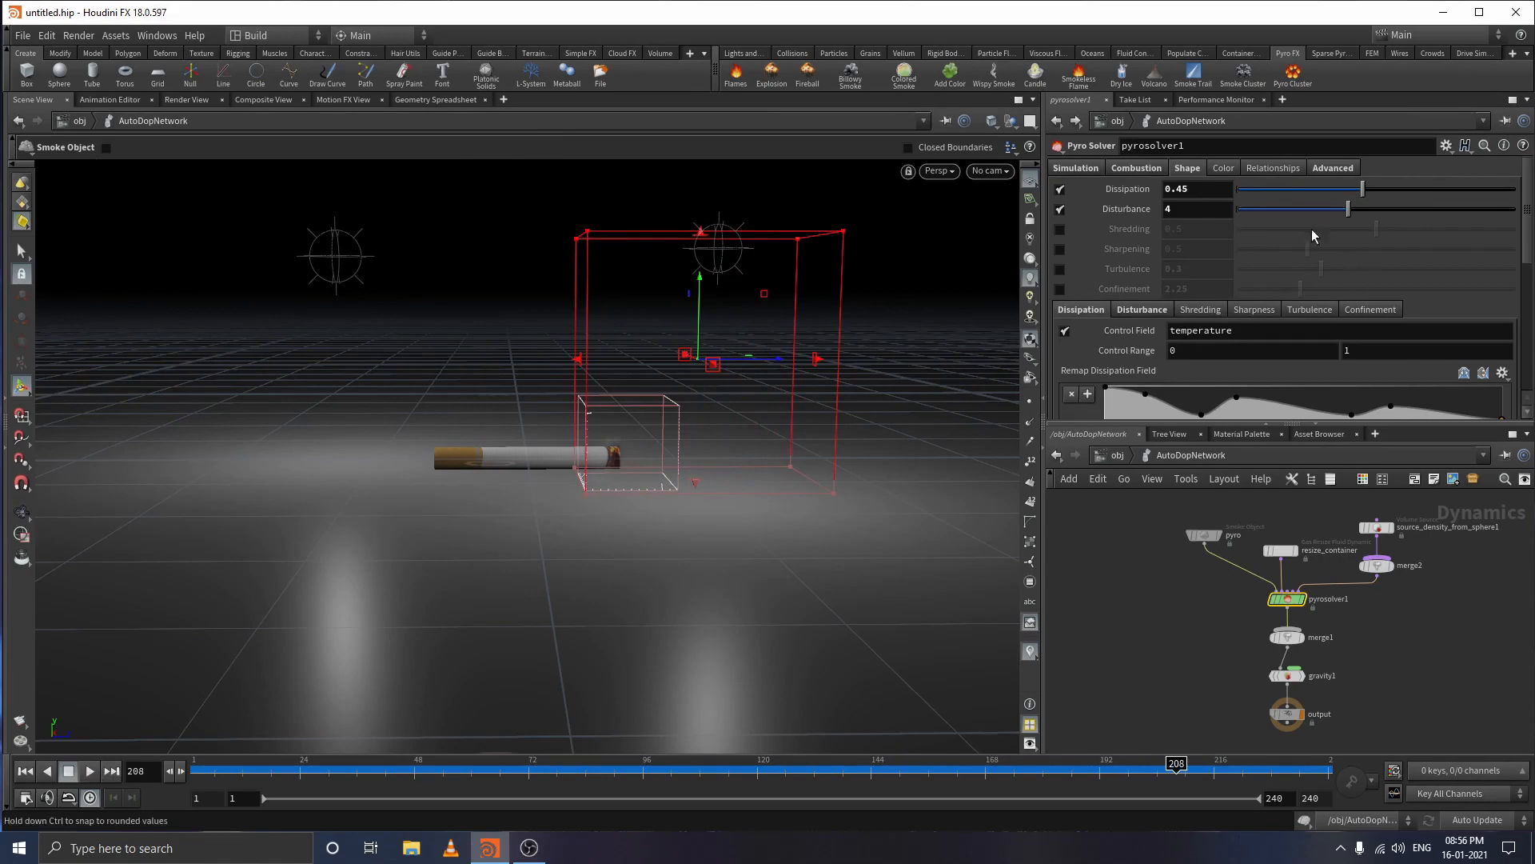
- Set the pyro solver's Dissipation to 0.1 and replay the simulation from frame 1
double_click(1209, 189)
text(0.1)
key(Return)
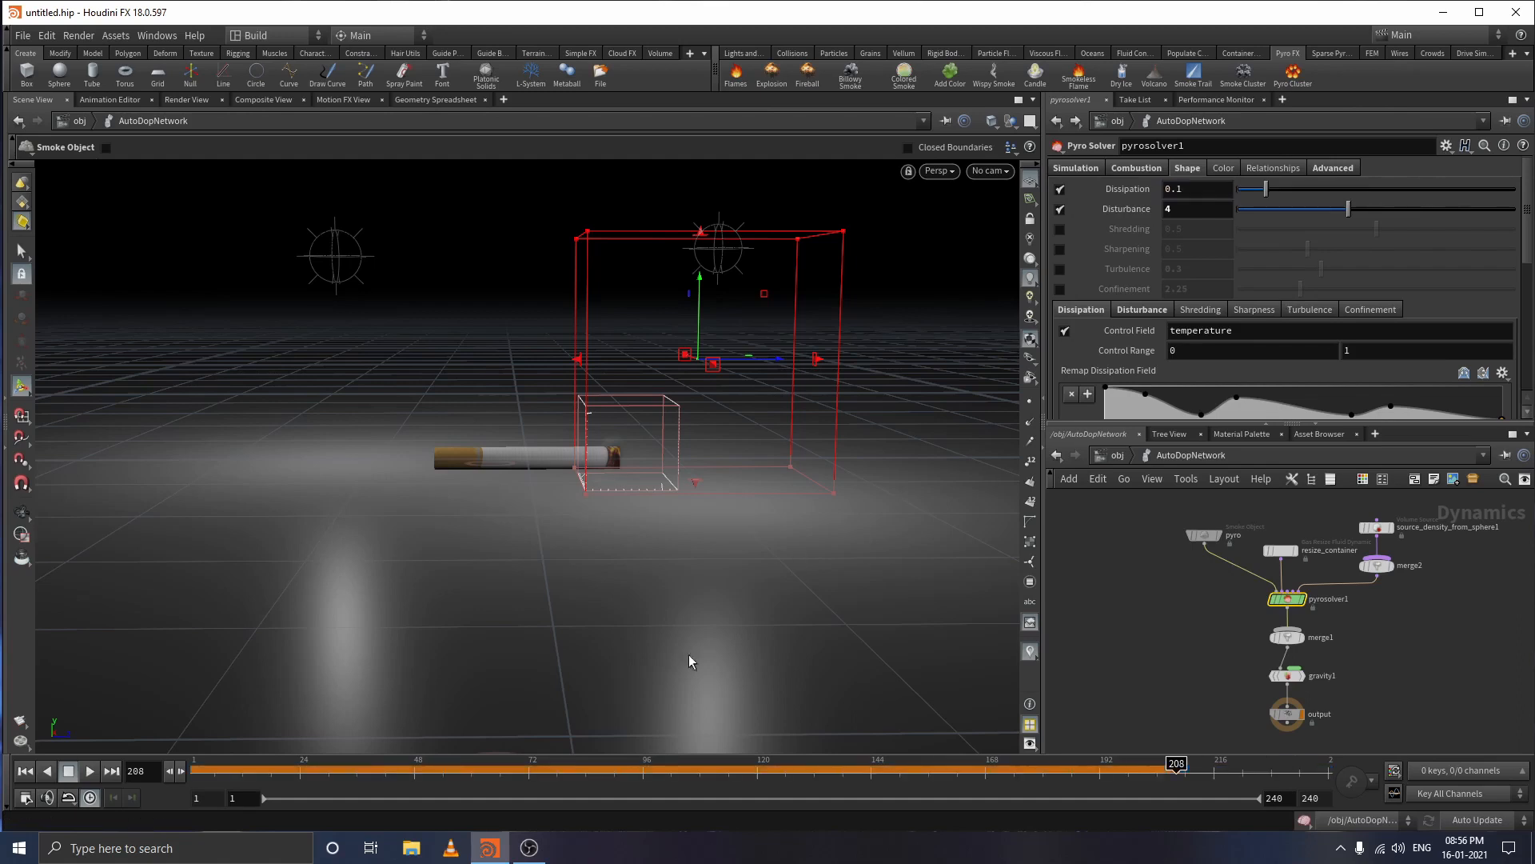
drag(323, 774, 158, 780)
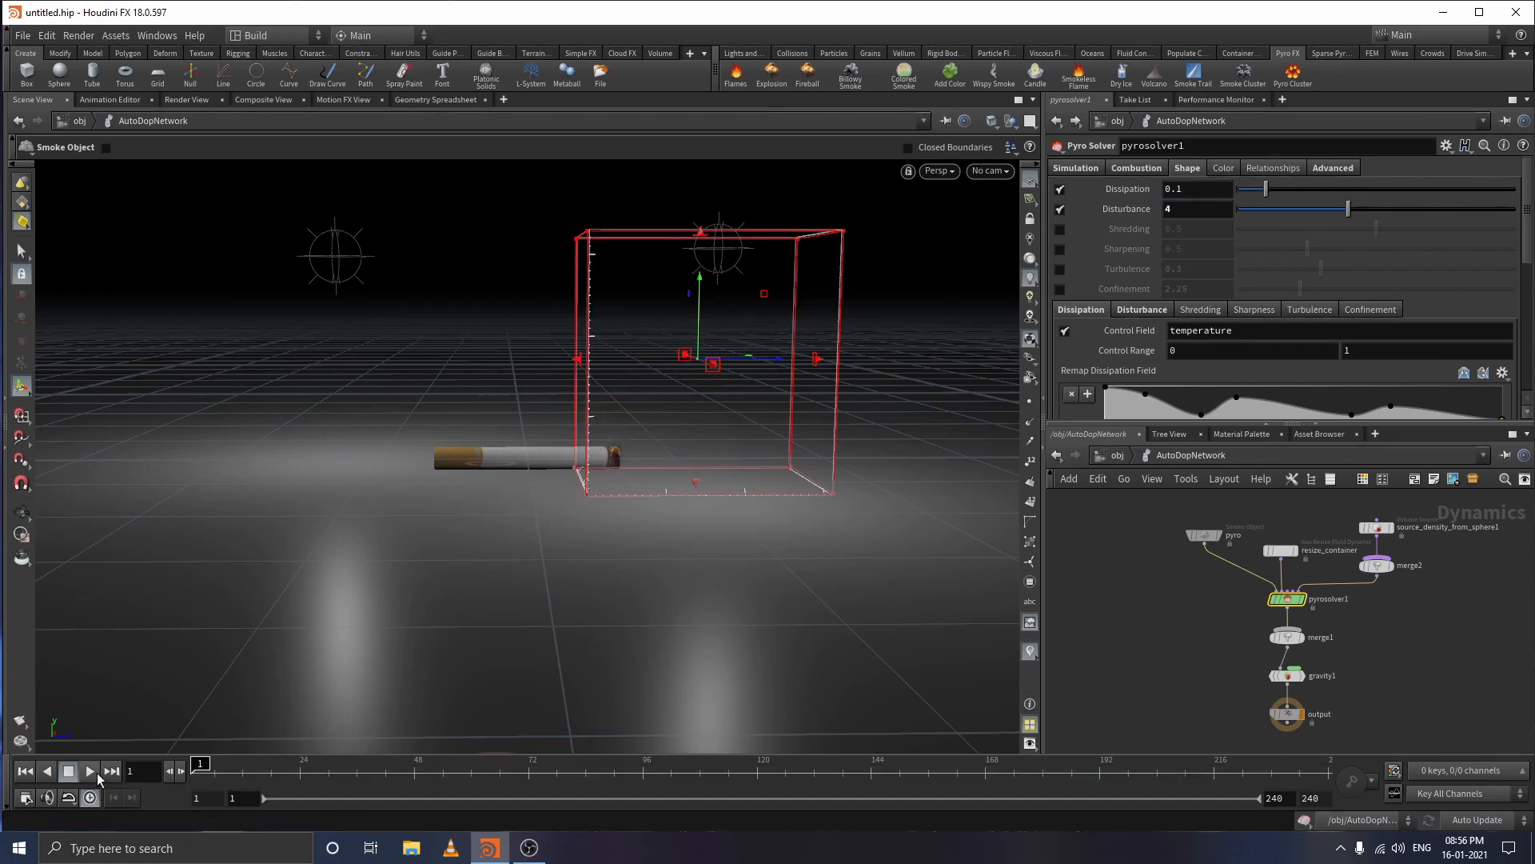
click(93, 772)
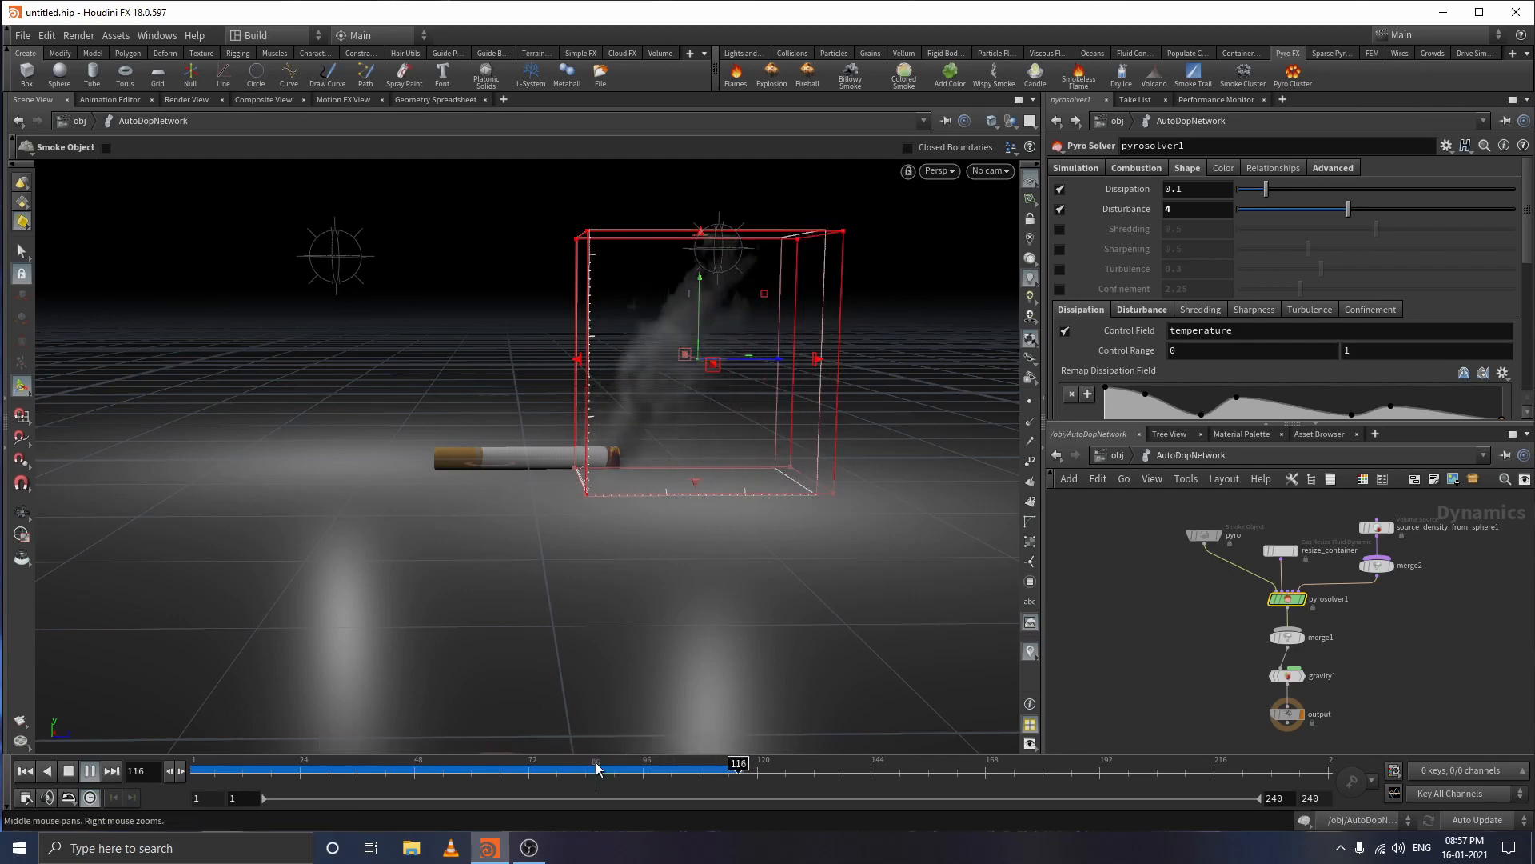
- Stop playback at frame 15, then enable Sharpening in the pyro solver's Shape settings and set it to 2
drag(725, 774, 257, 816)
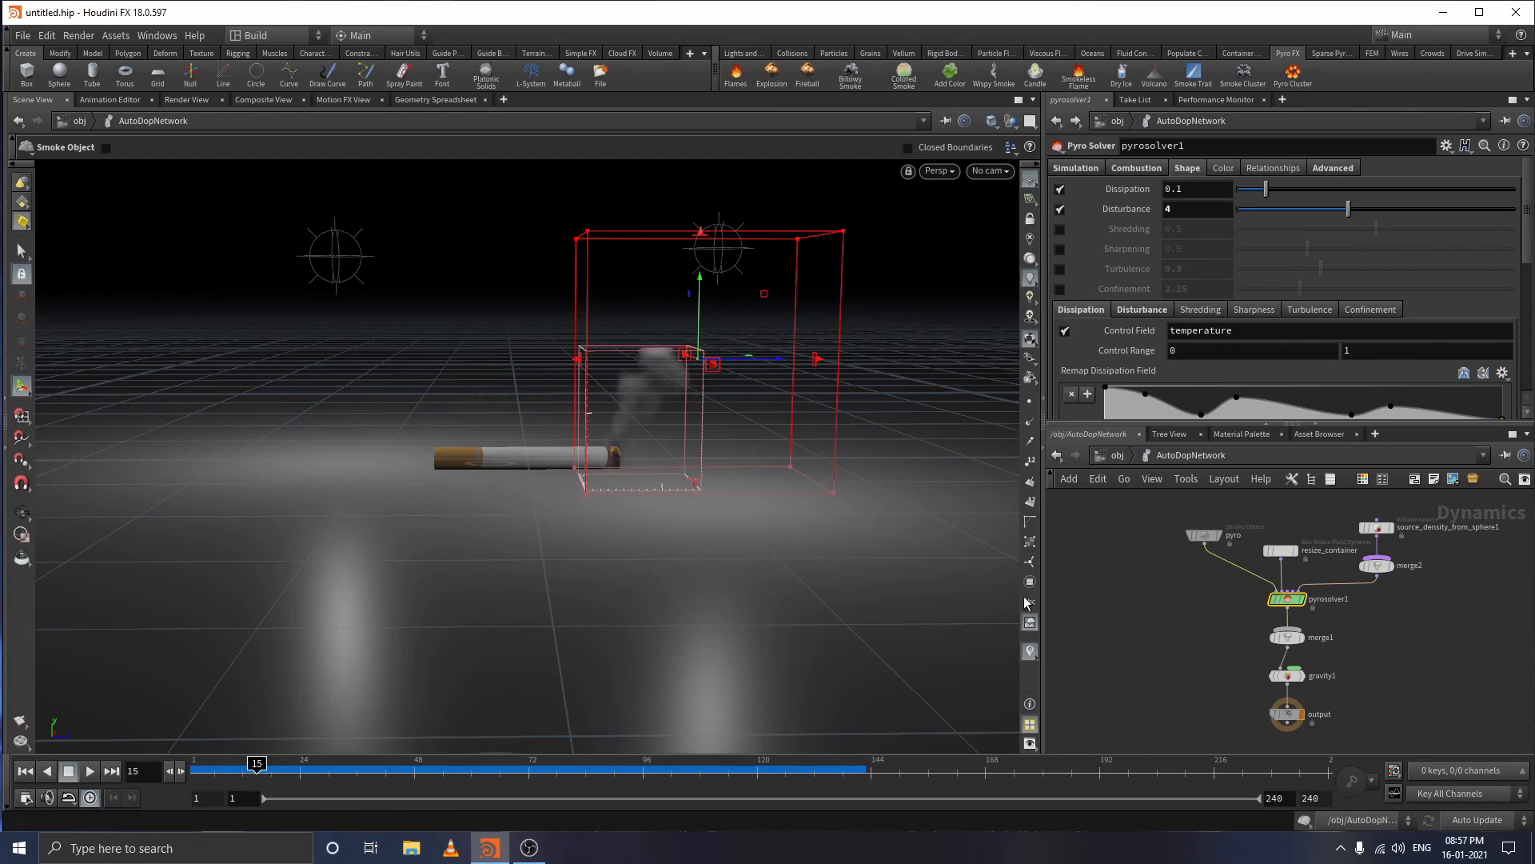
text(4)
scroll(1216, 277, down, 1)
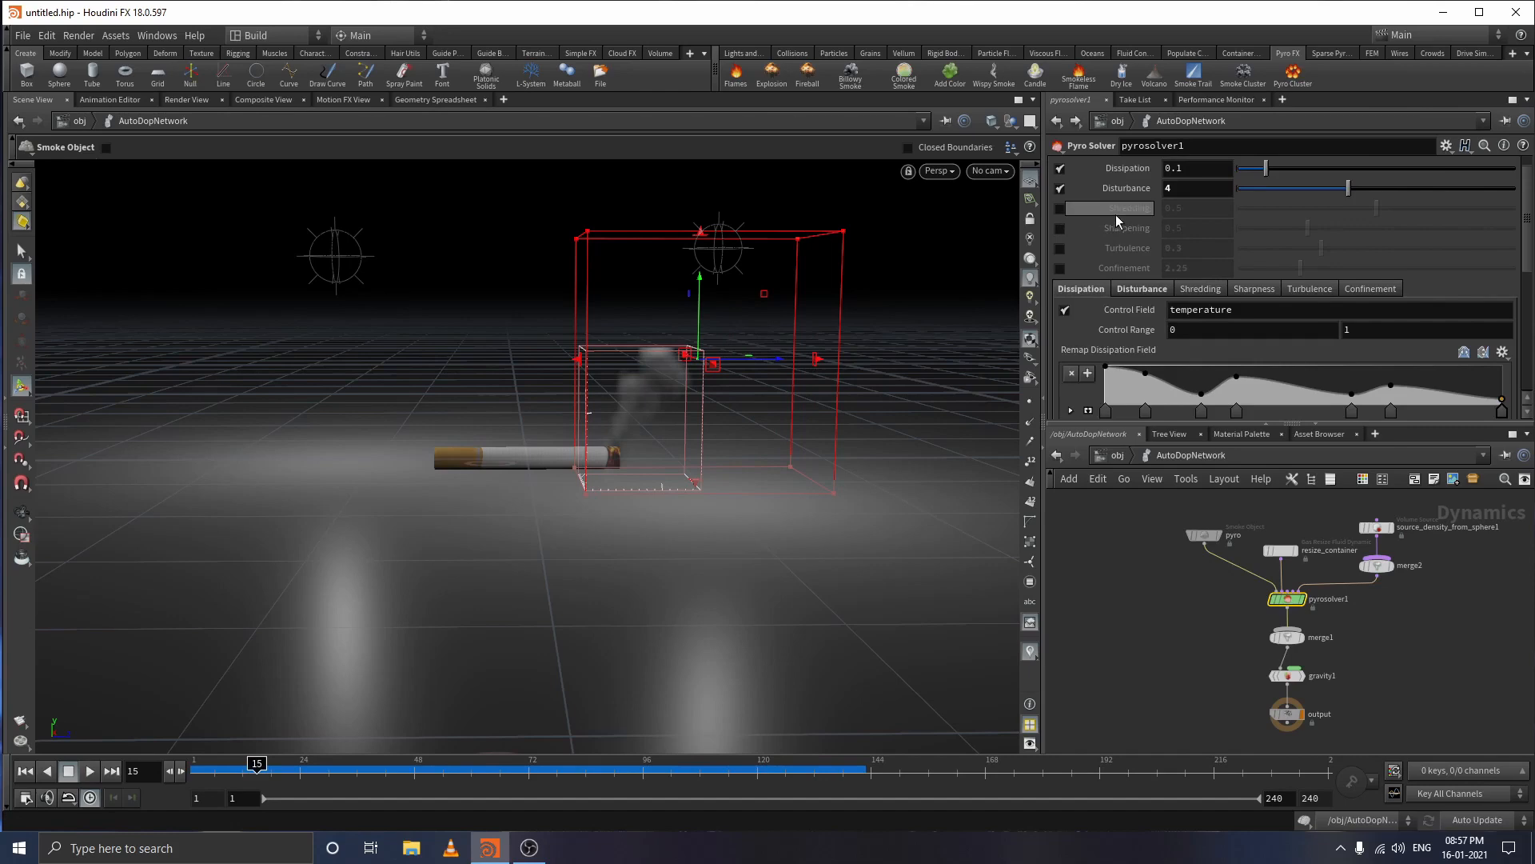
alt+click(1060, 230)
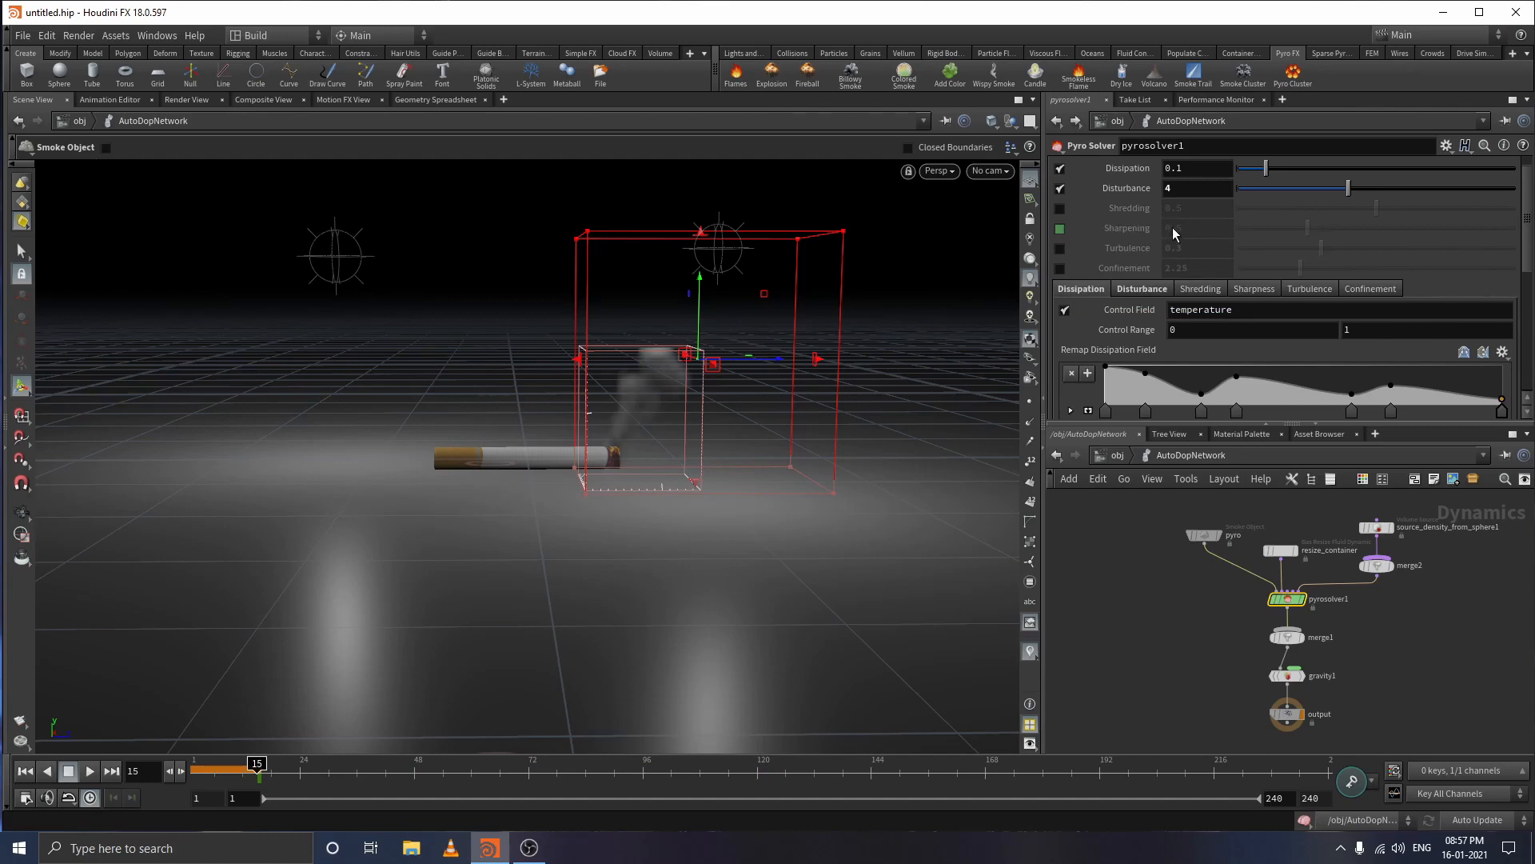
click(1060, 230)
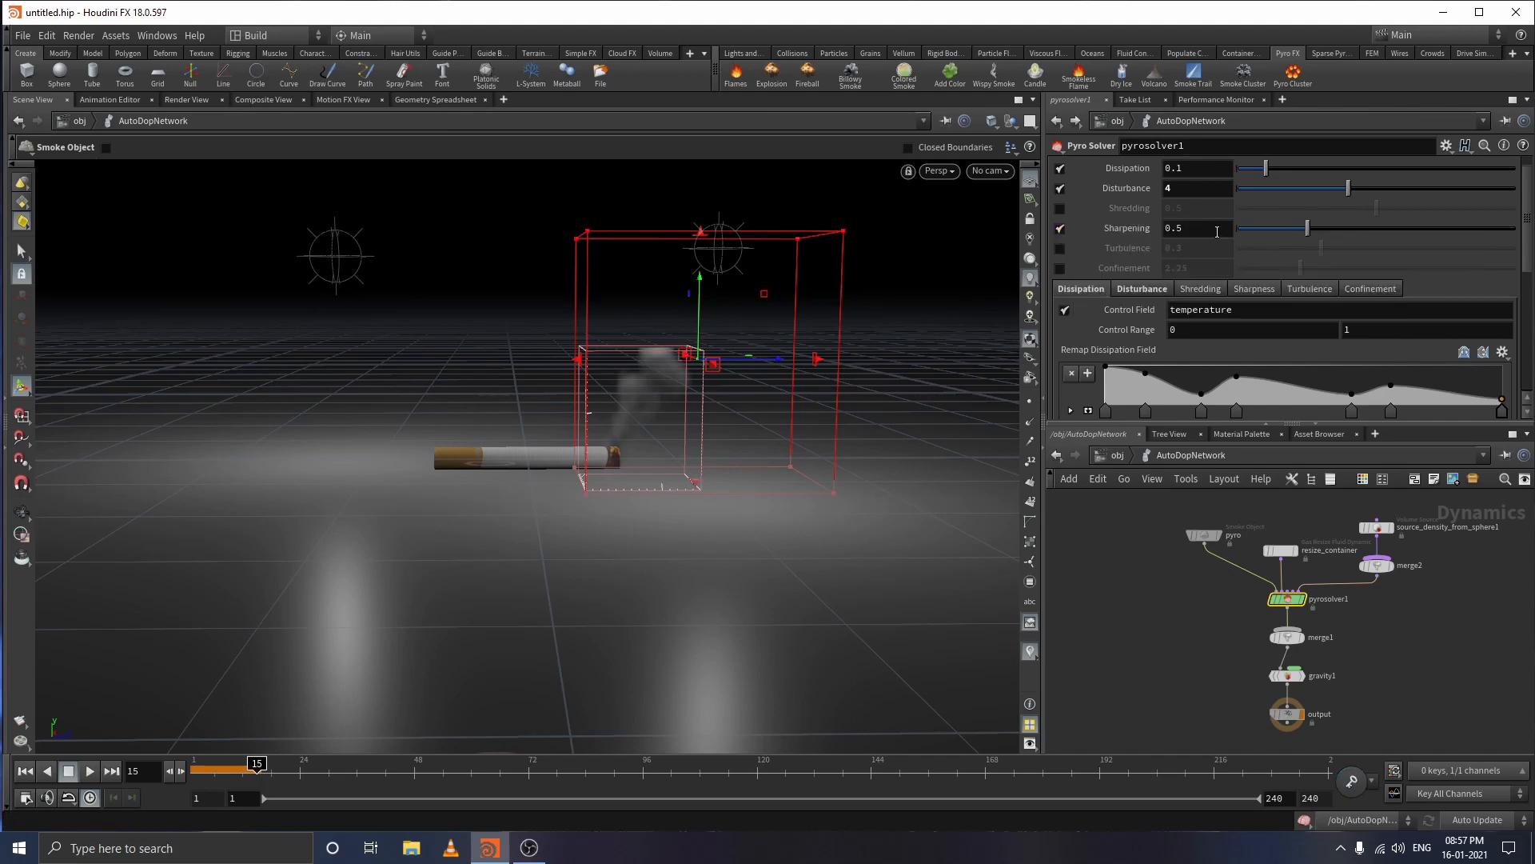
drag(1218, 232, 1084, 233)
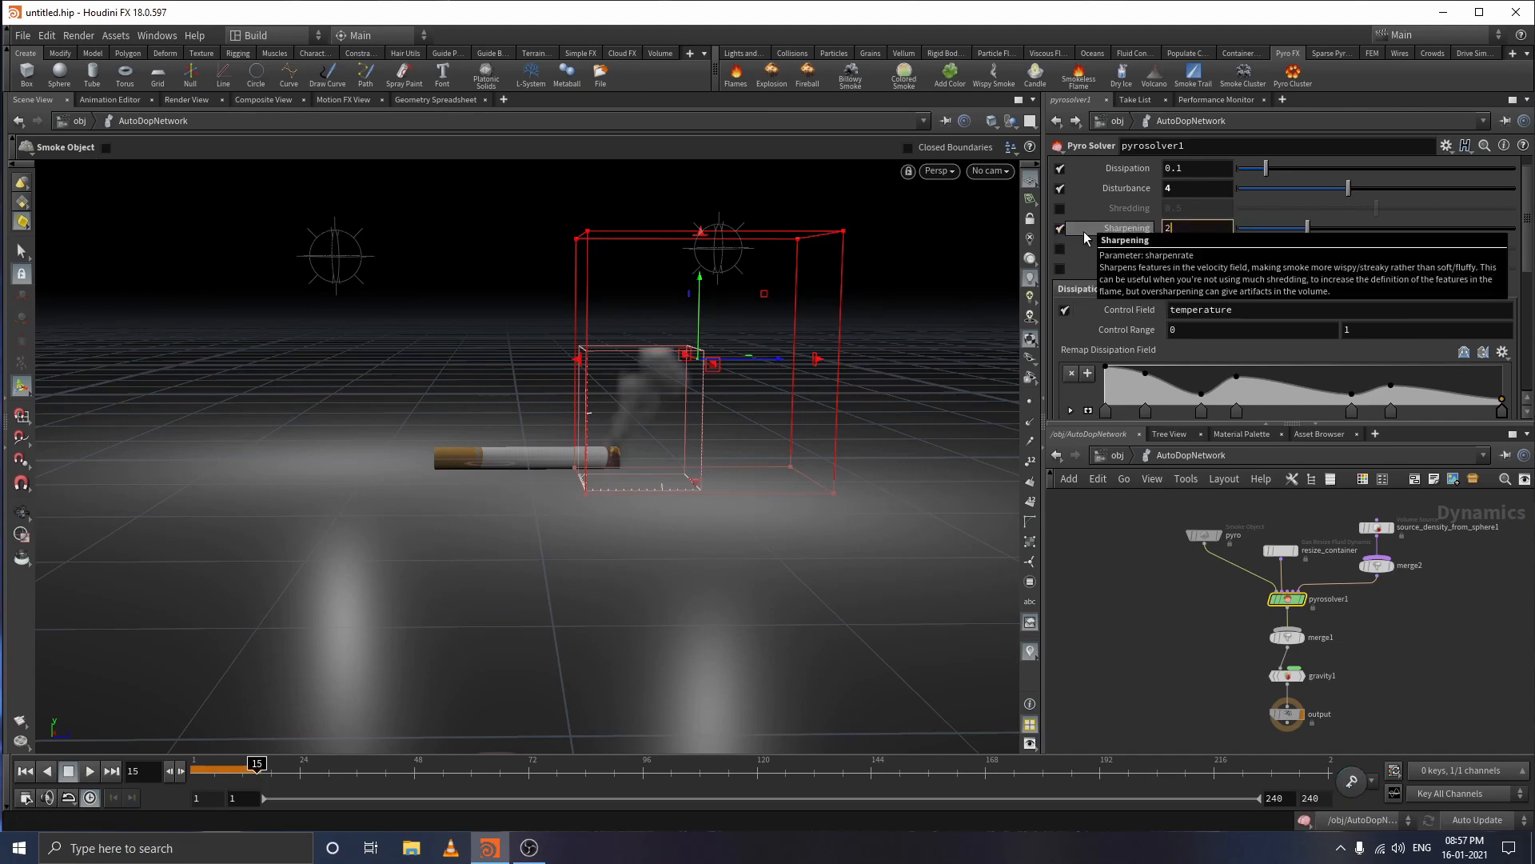
text(2)
key(Return)
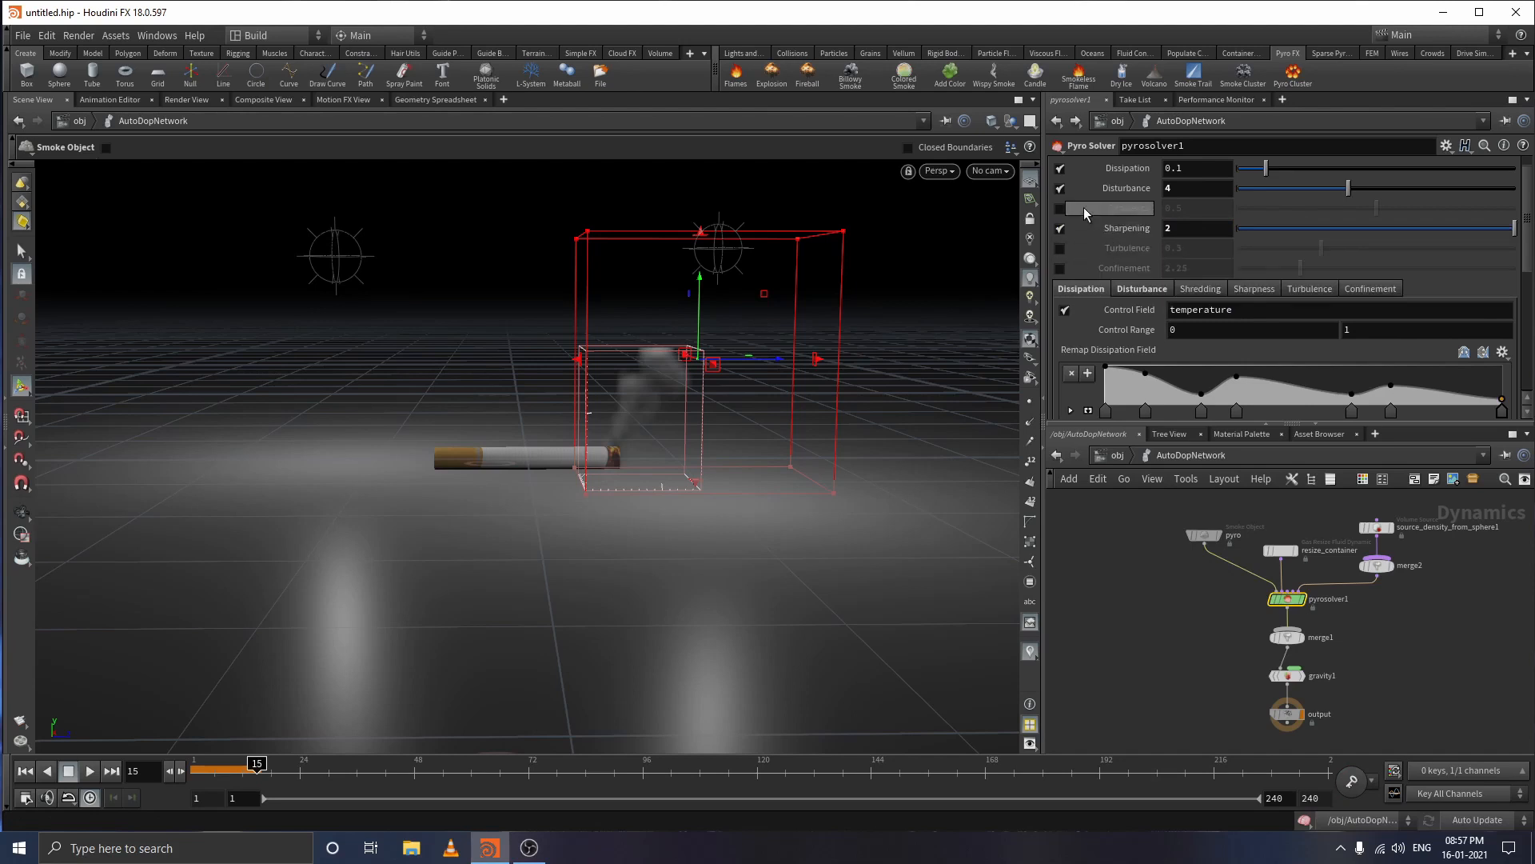
- Enable Turbulence in the pyro solver's Shape settings and set it to 1
click(1062, 250)
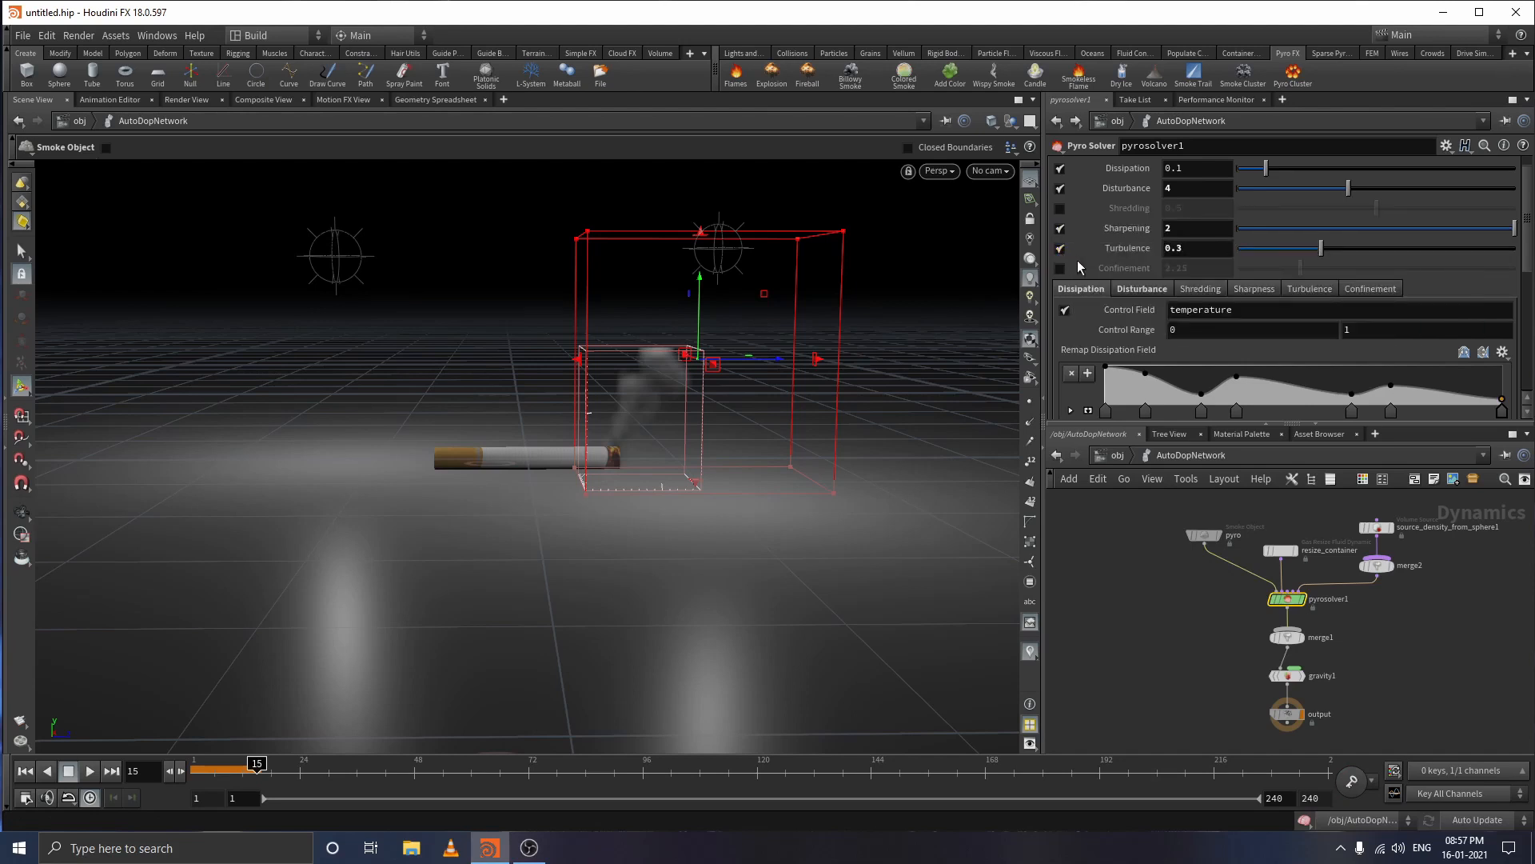
double_click(1184, 251)
text(1)
scroll(1107, 266, down, 3)
scroll(1238, 251, up, 2)
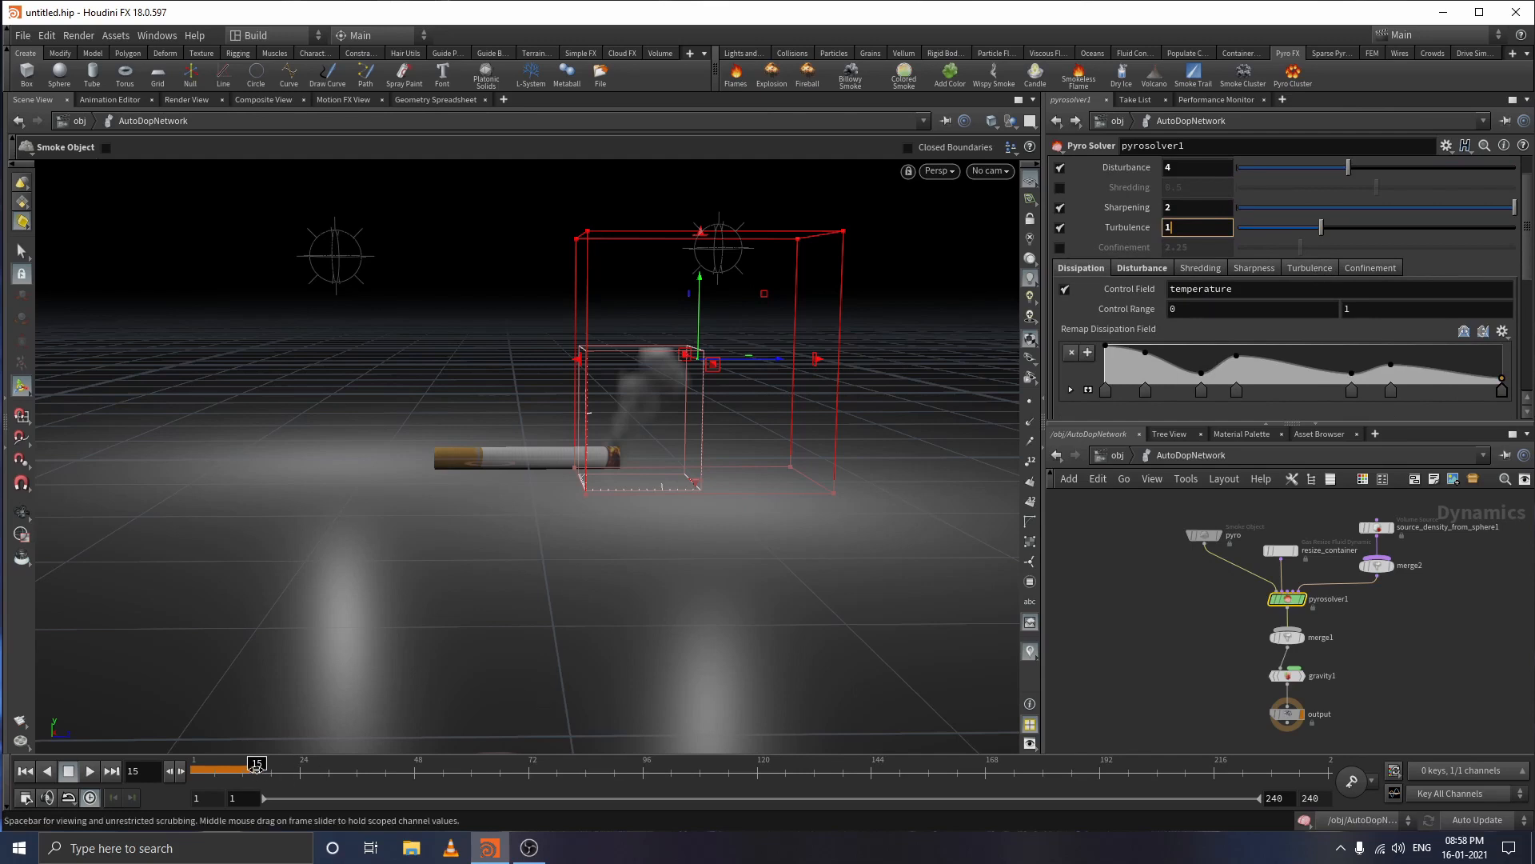
- Play the smoke simulation from frame 1 to examine the turbulent smoke, stopping at frame 91
drag(257, 771, 172, 776)
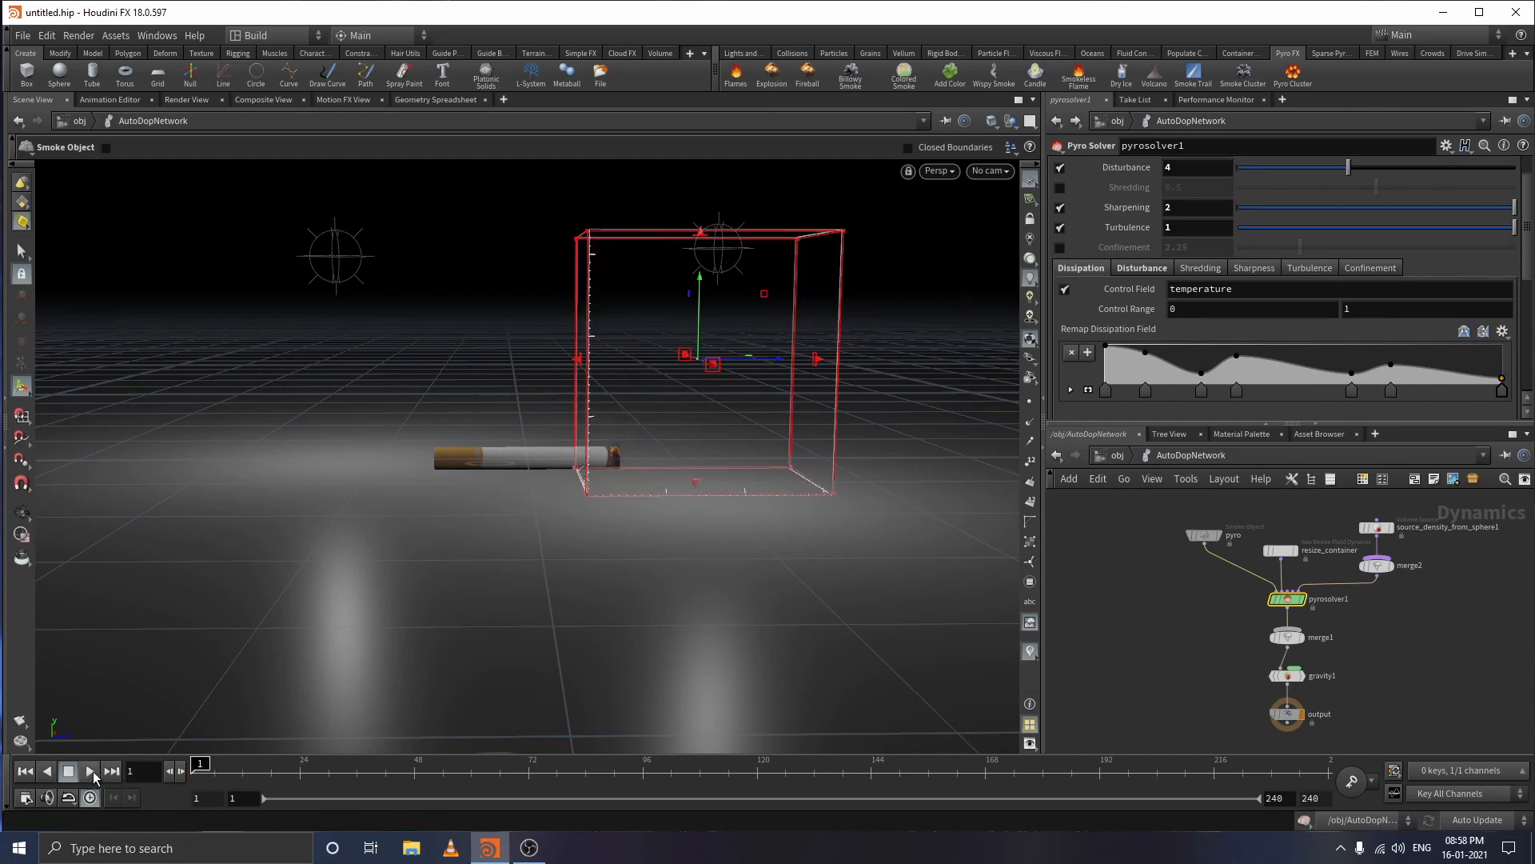
click(91, 771)
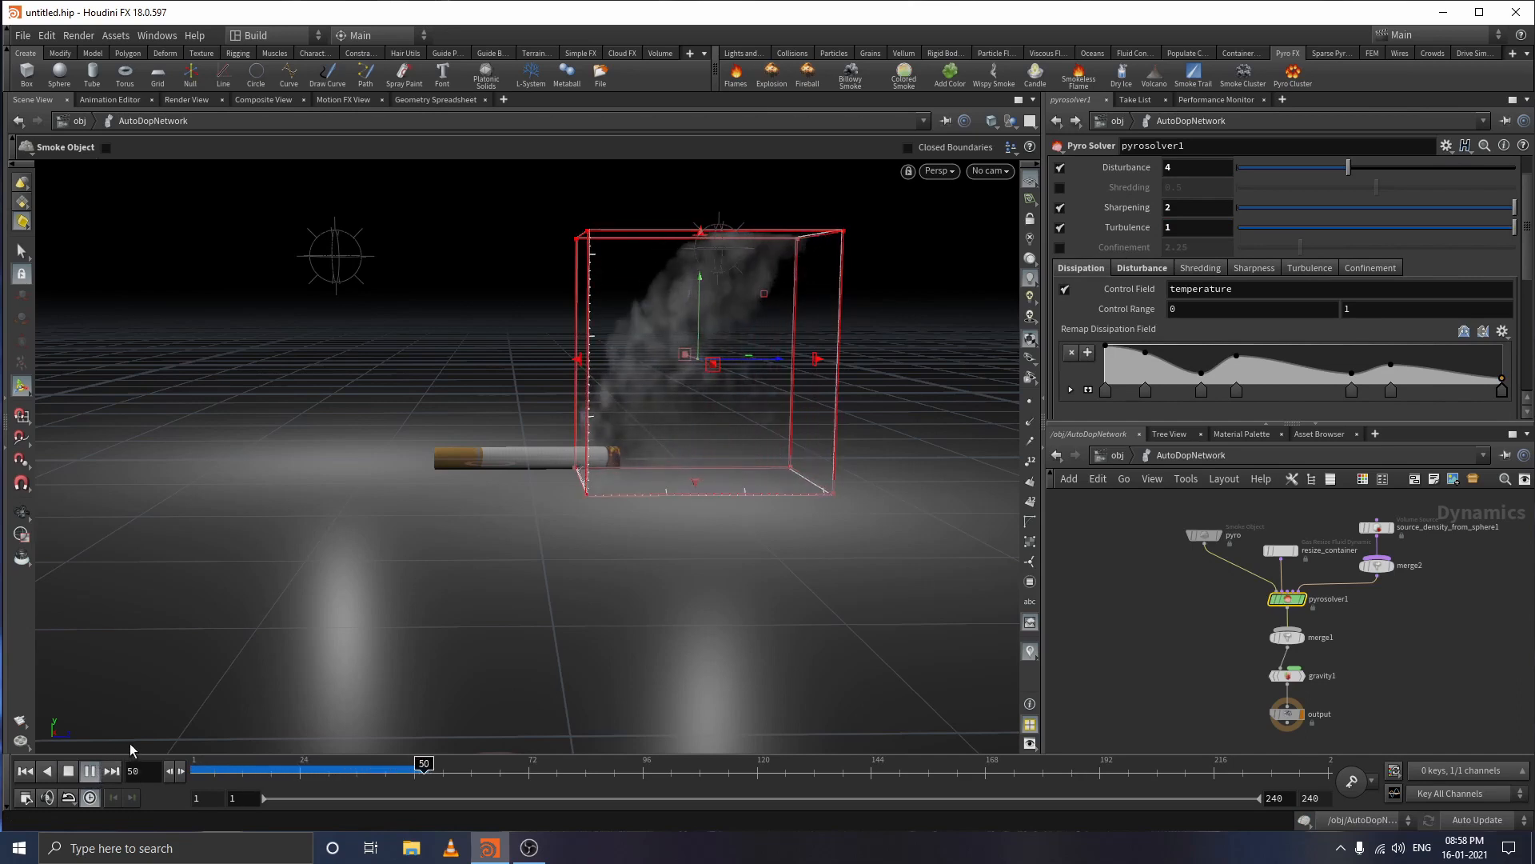
key(Escape)
key(Return)
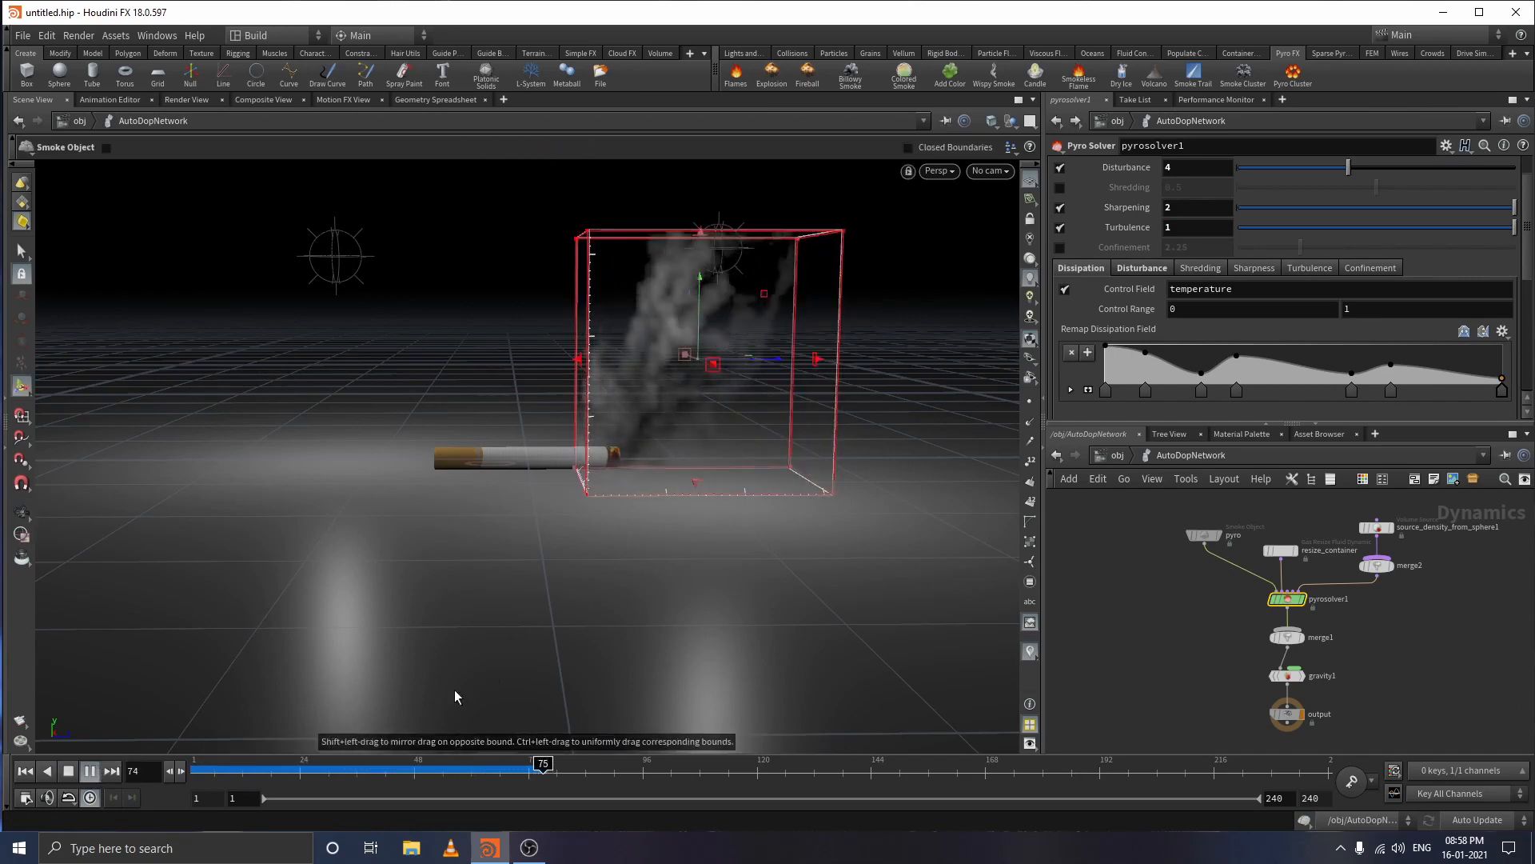
click(88, 772)
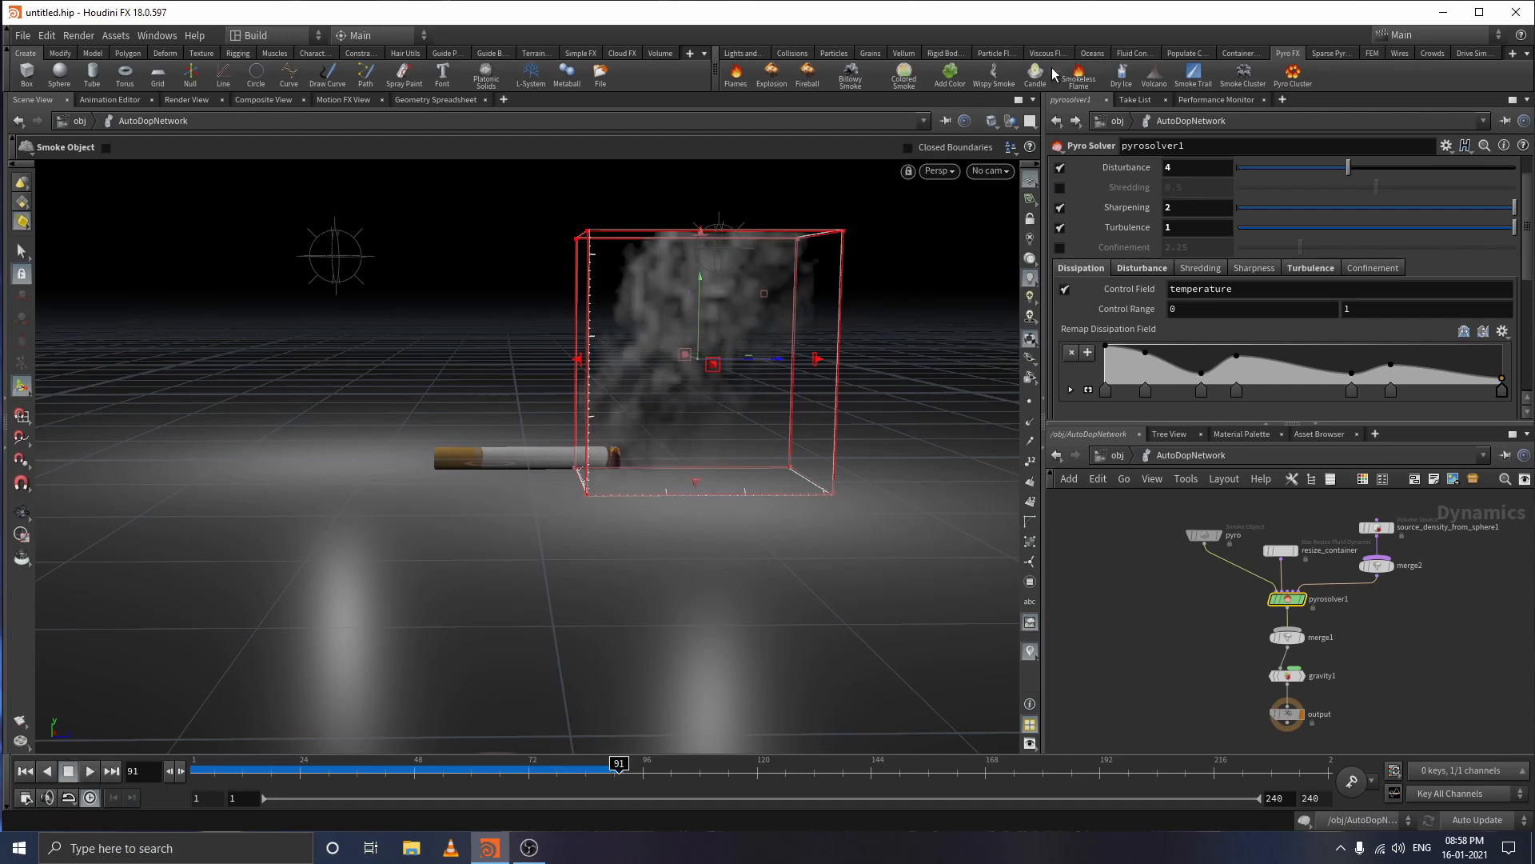
- Enlarge the smoke container away from the cigarette and upward, and replay the simulation from frame 1, stopping at frame 53
drag(817, 362, 875, 361)
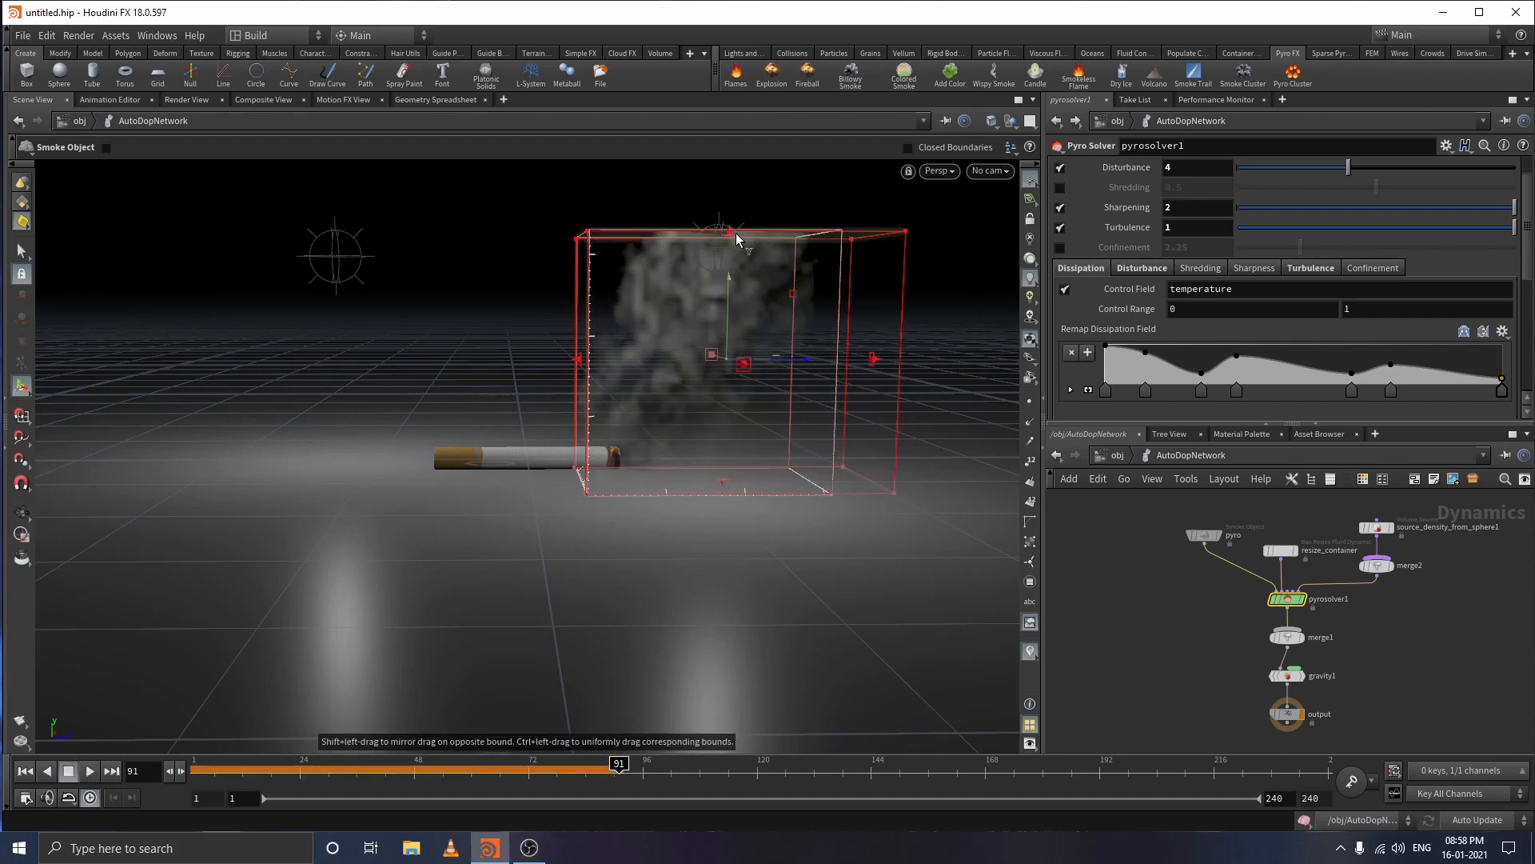
drag(733, 237, 734, 170)
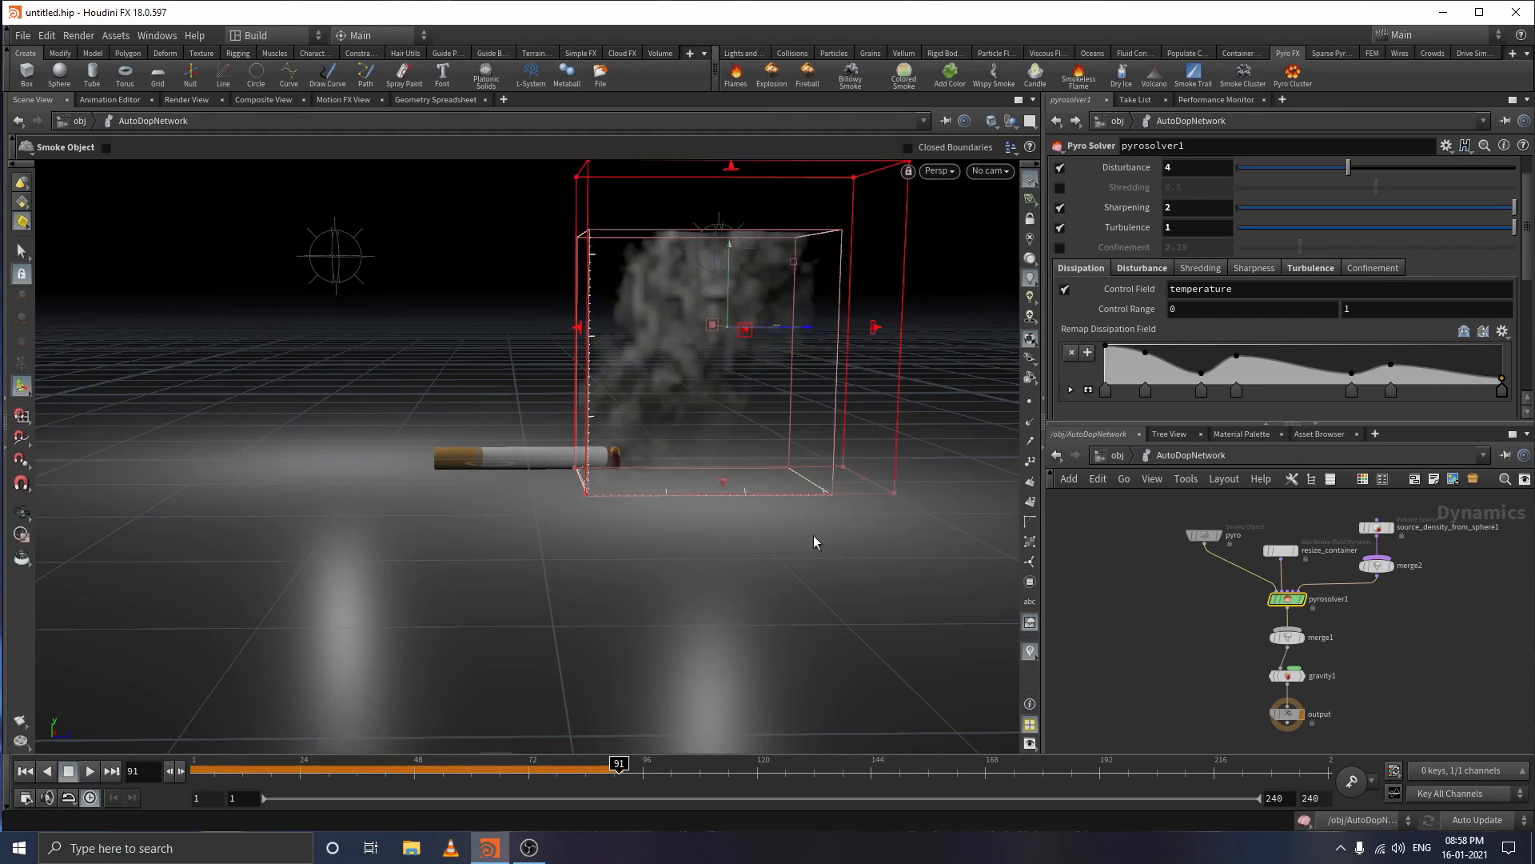
click(200, 770)
click(96, 770)
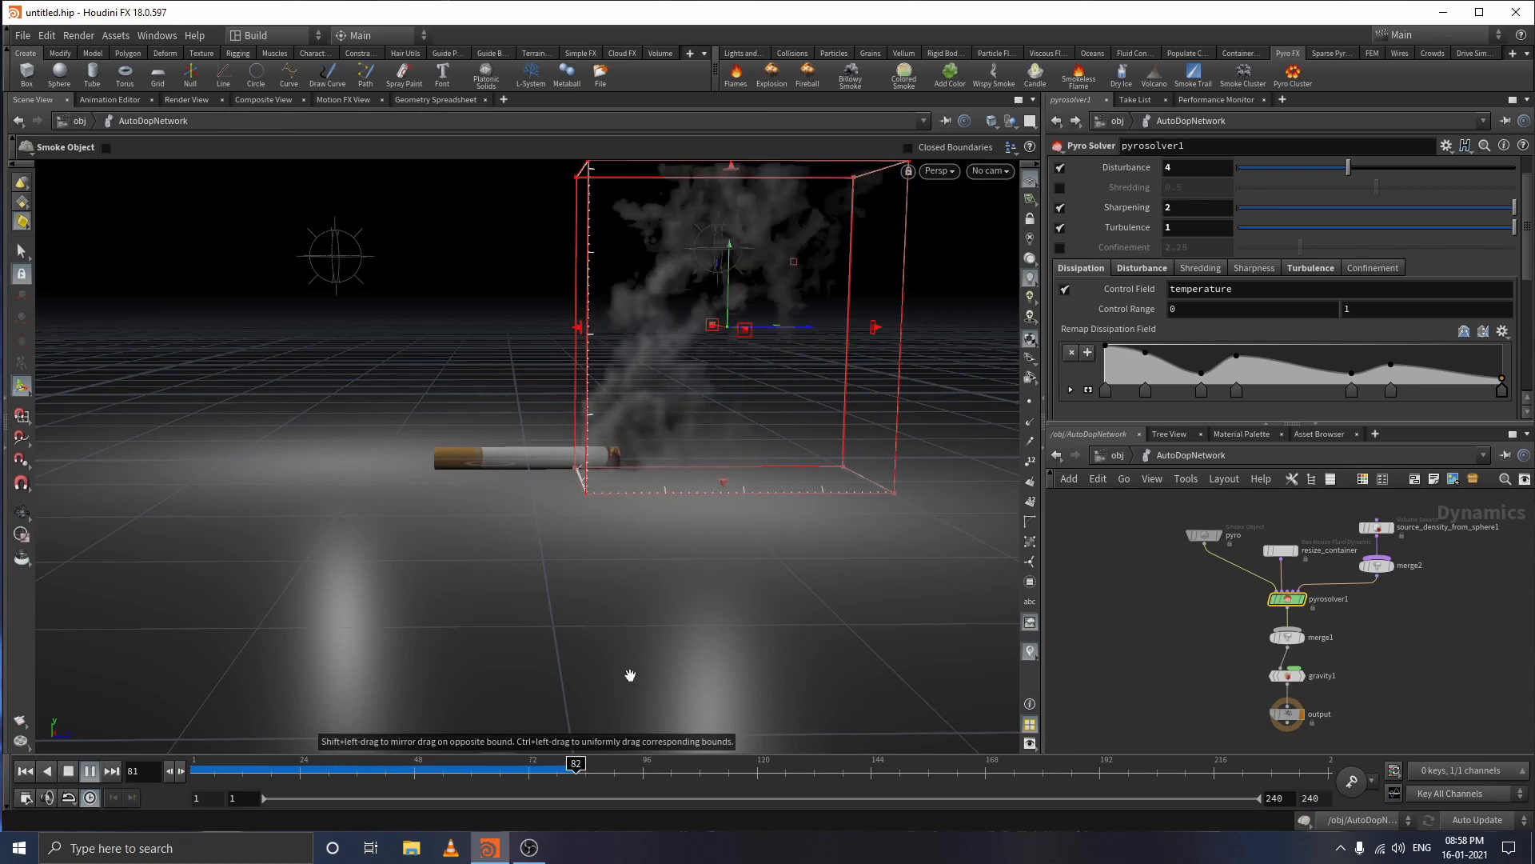
drag(538, 771, 439, 775)
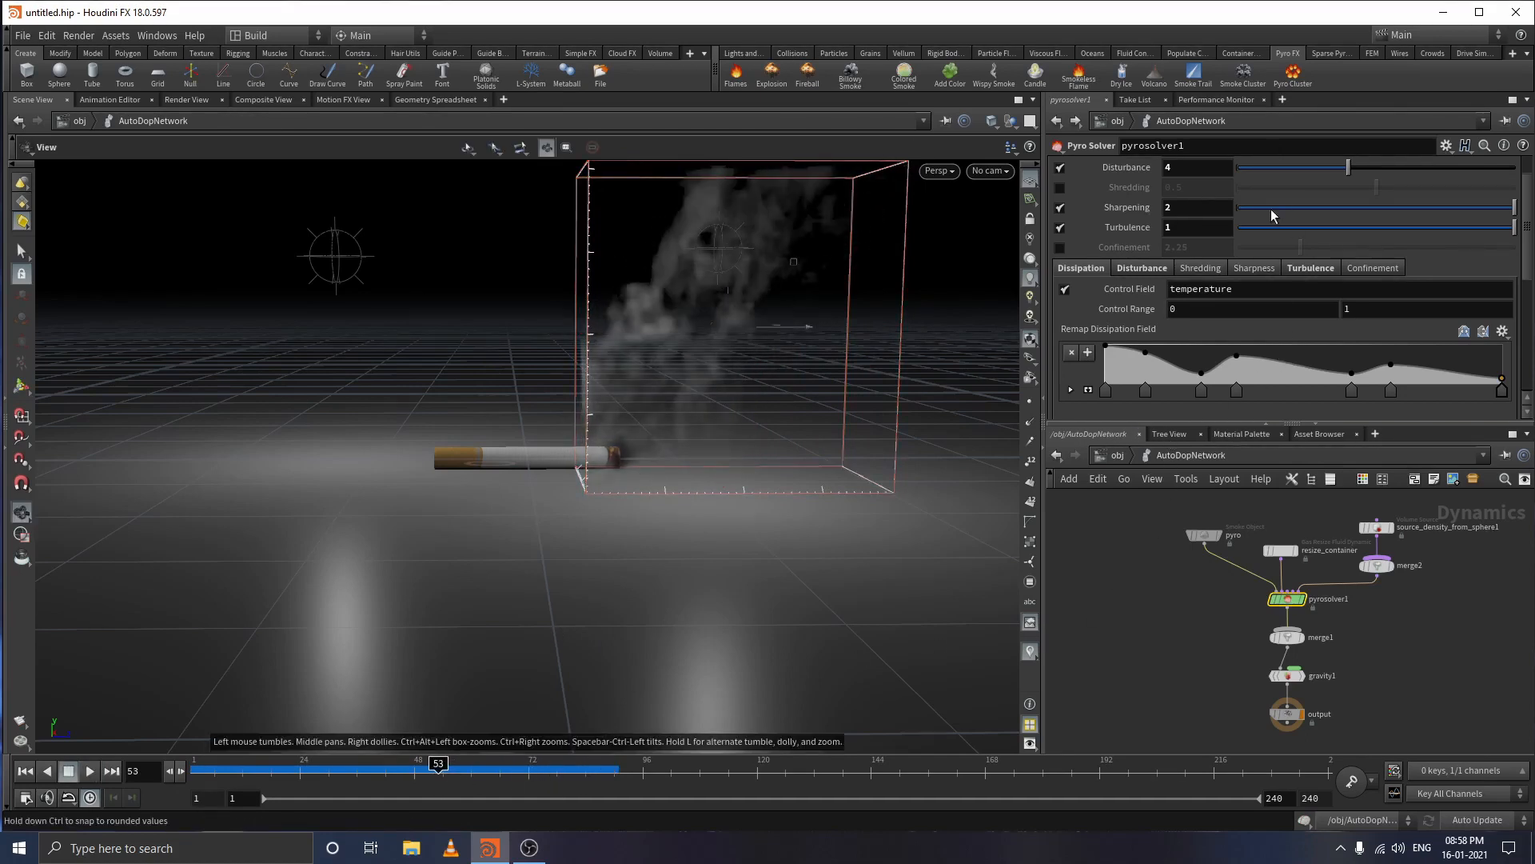
- Set the Swirl Size to 3 in the pyro solver's detailed turbulence settings
scroll(1131, 272, down, 2)
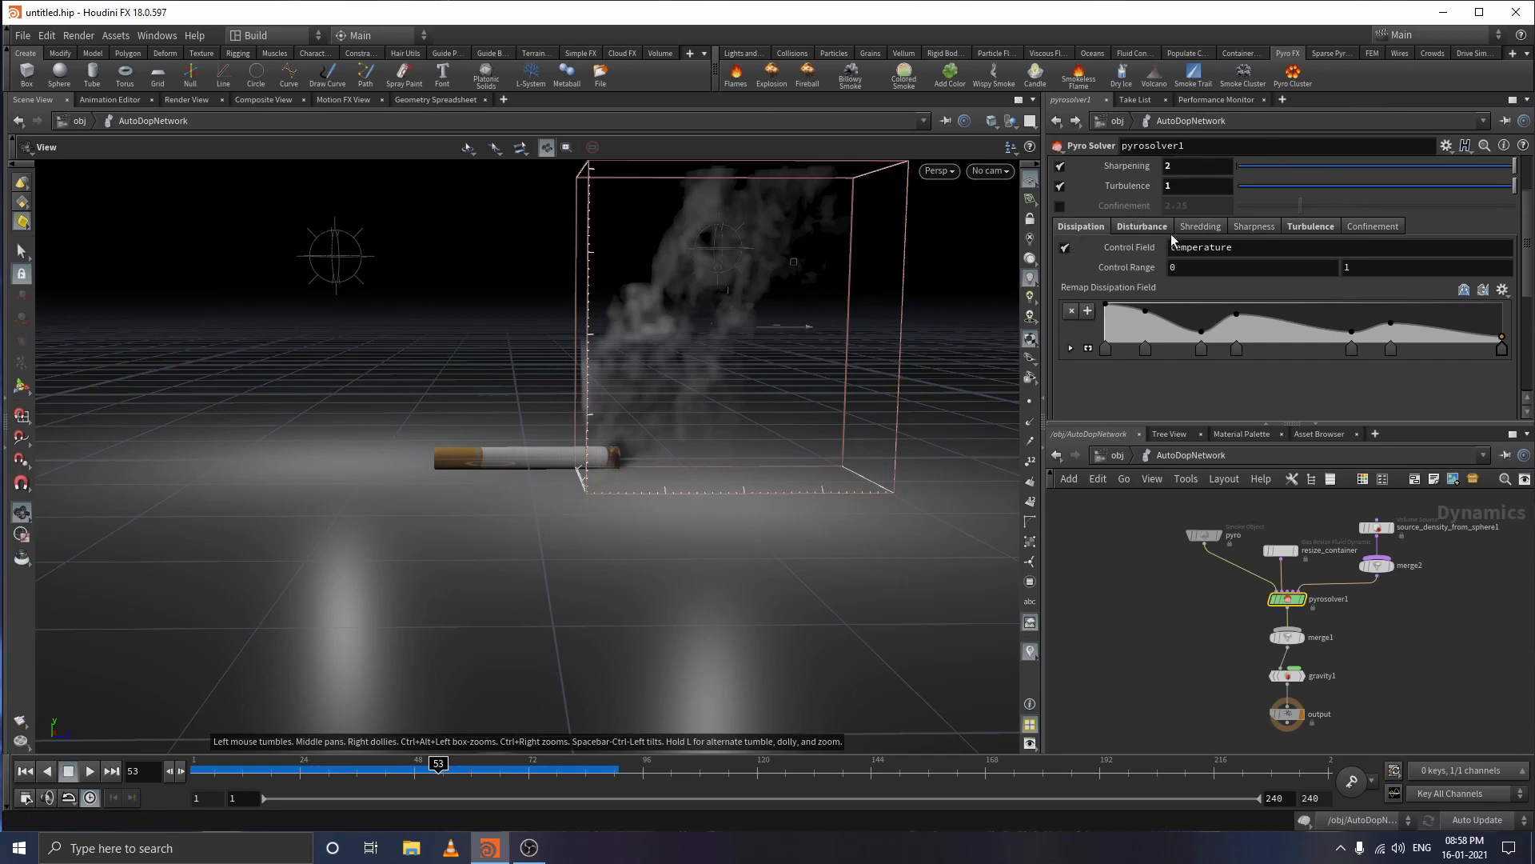
click(1307, 226)
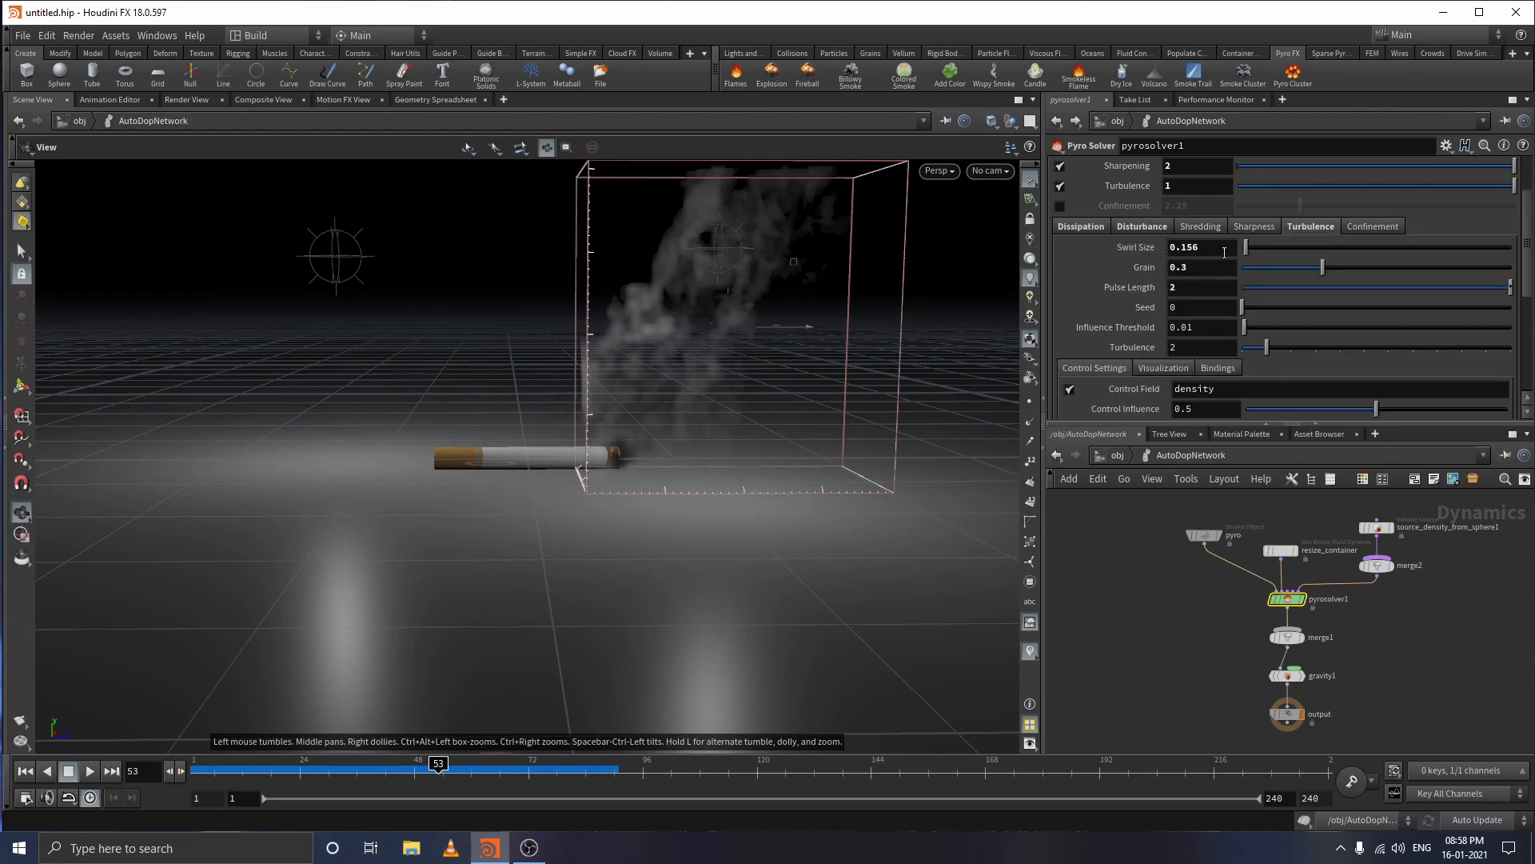
click(1225, 251)
text(3)
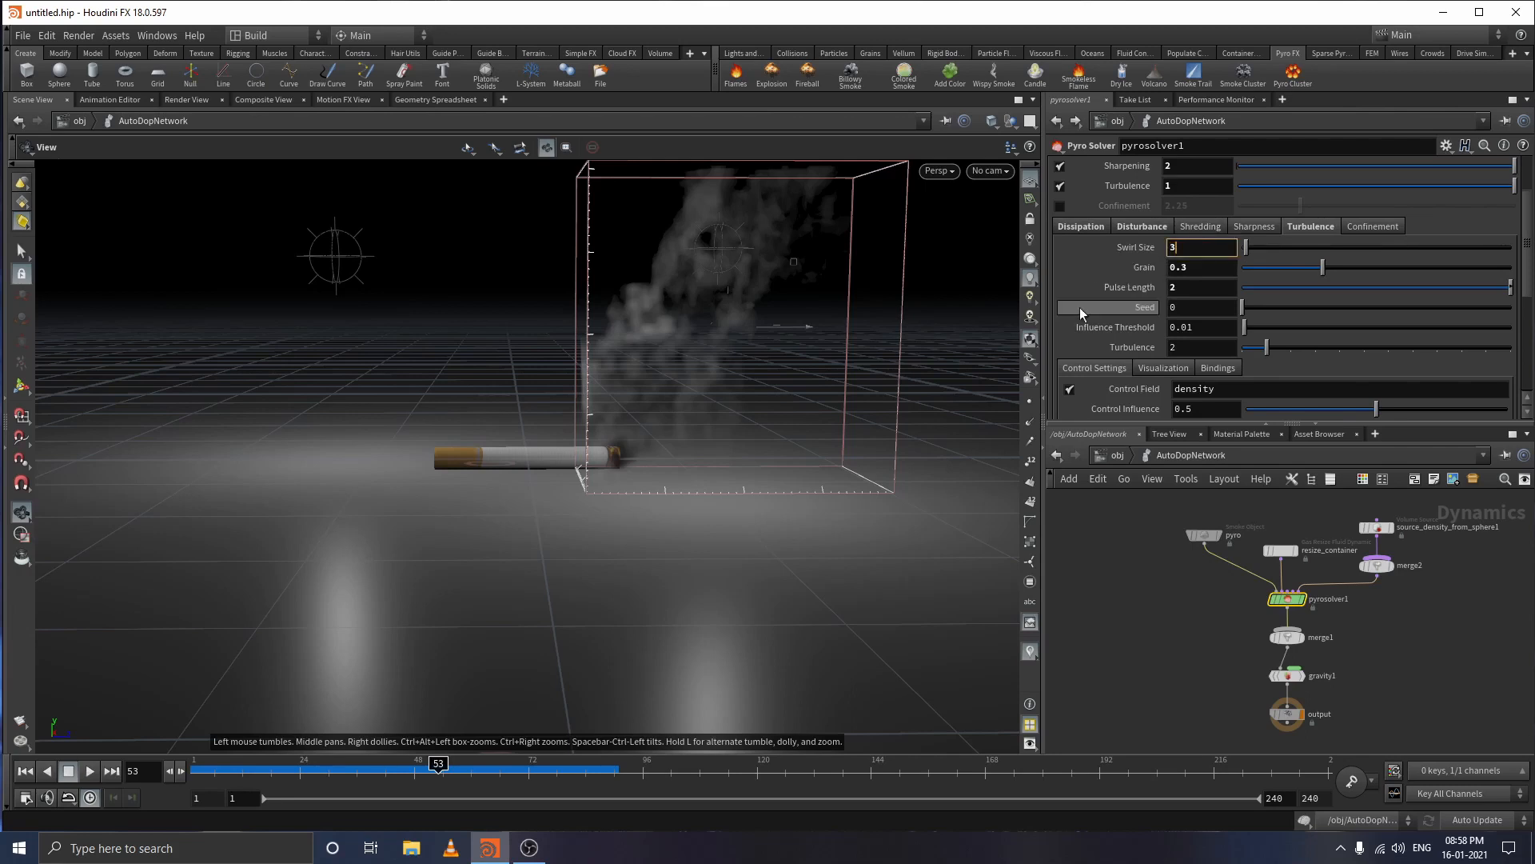
key(Return)
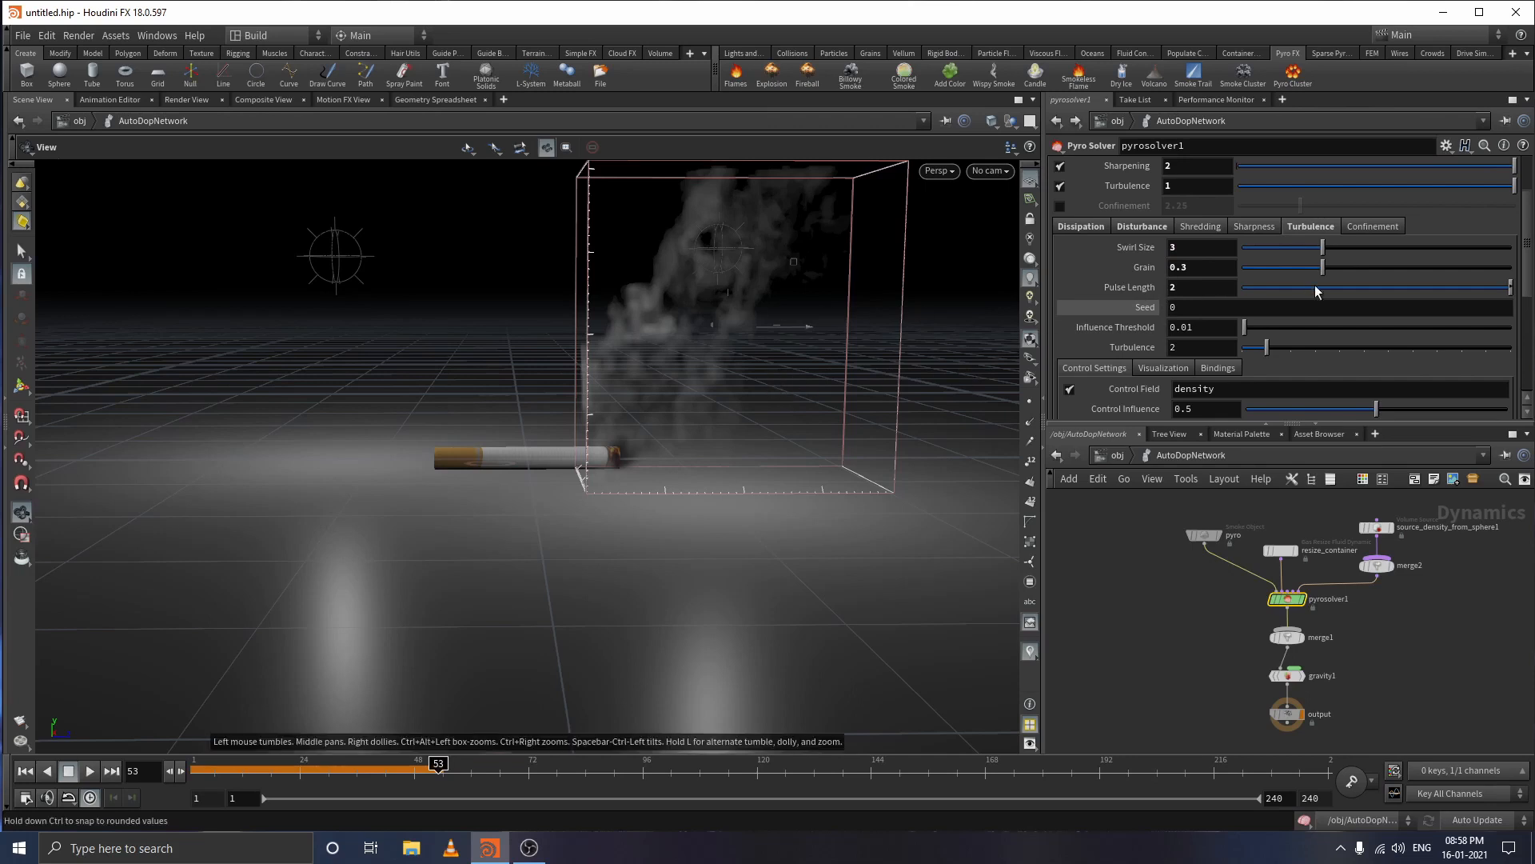
text(2)
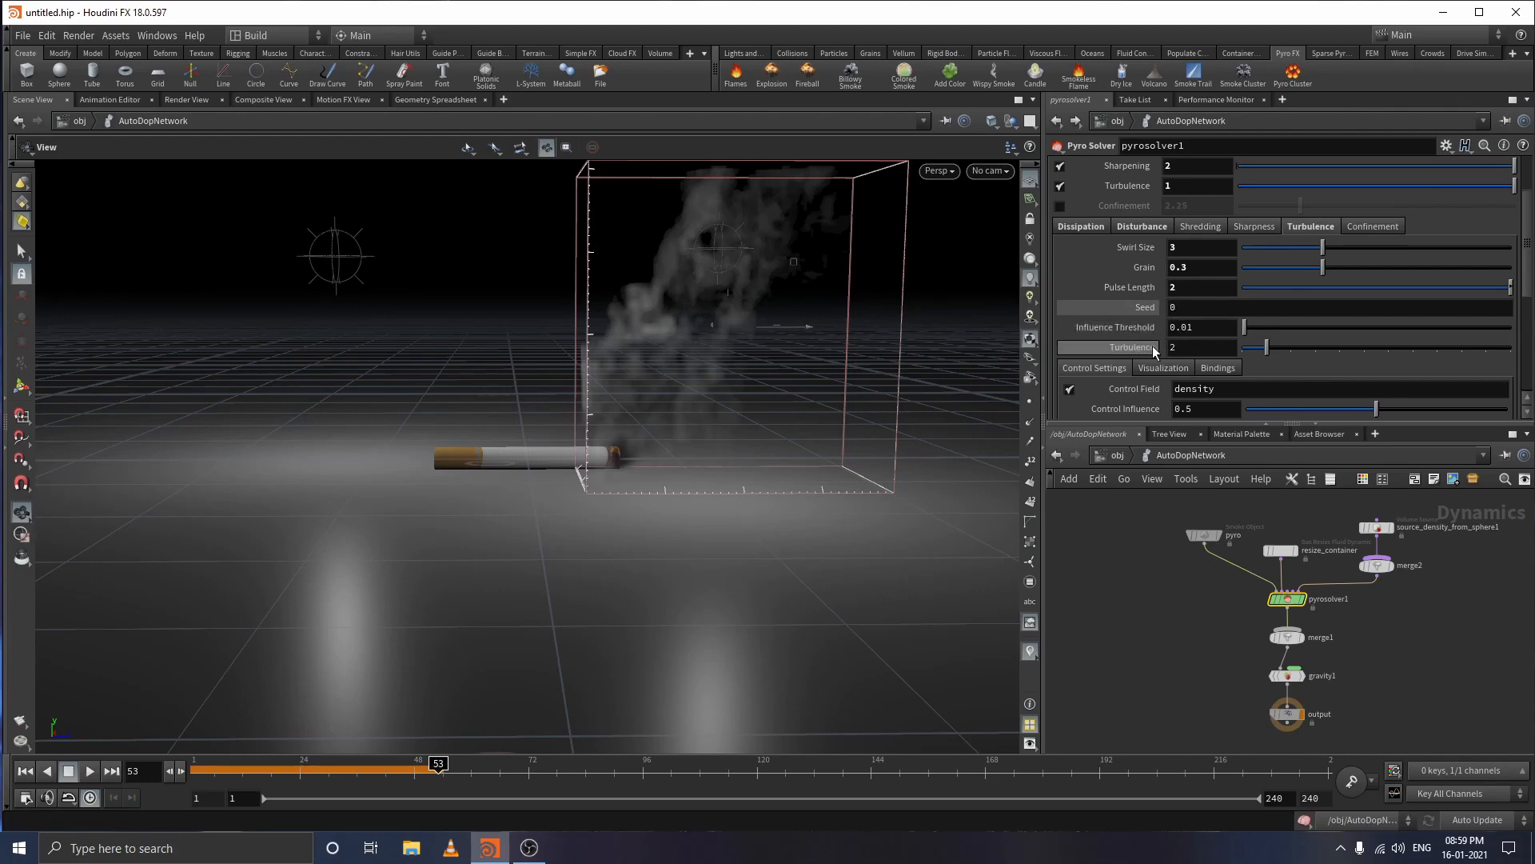
- Set the detailed Turbulence value to 5 and its Control Influence to 1 for the density control field
click(1175, 347)
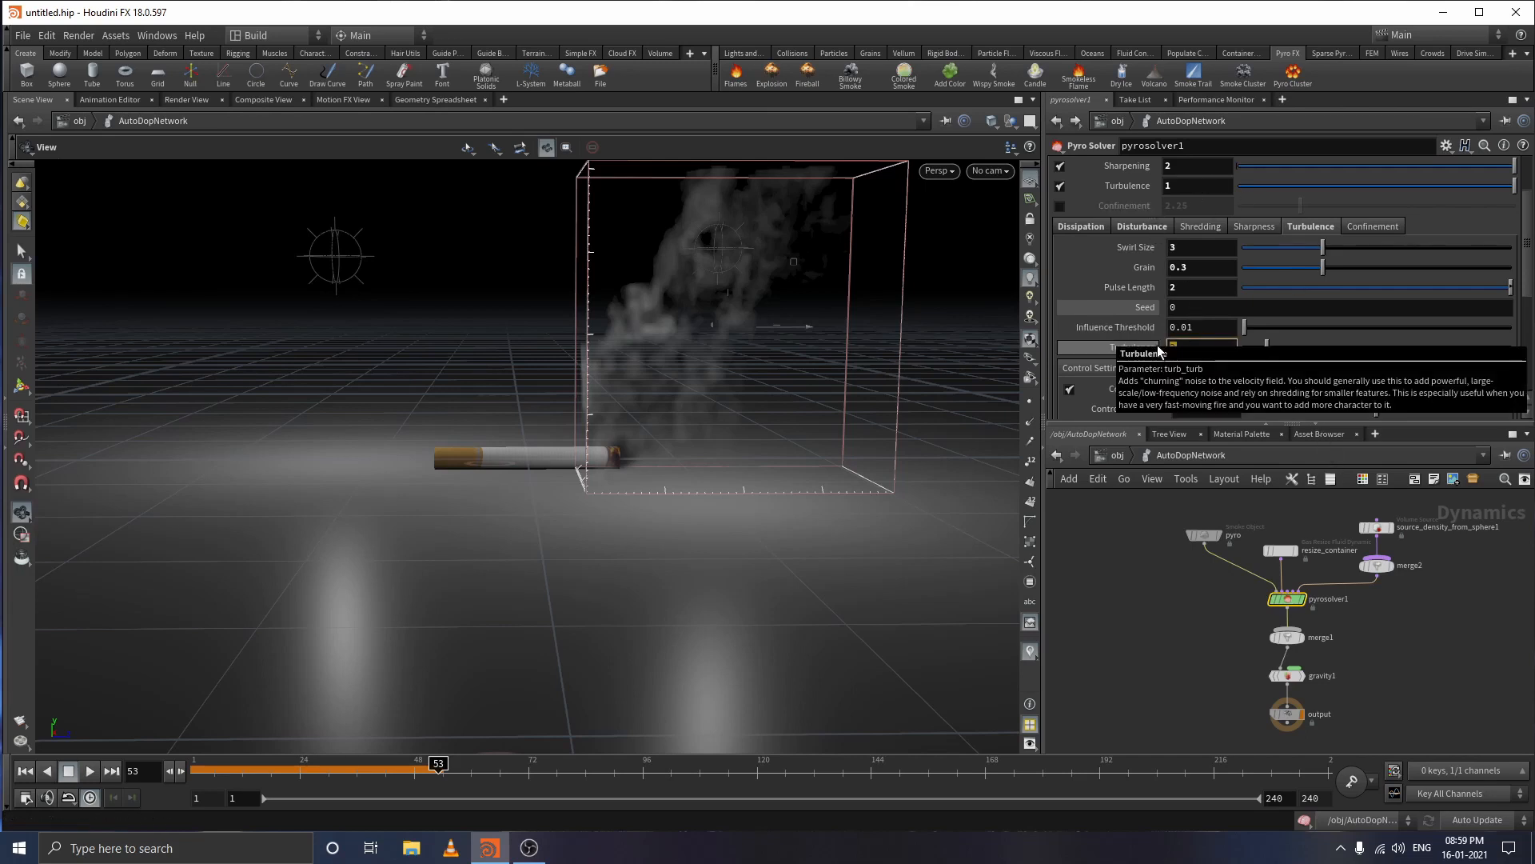
text(5)
key(Return)
scroll(1202, 373, down, 1)
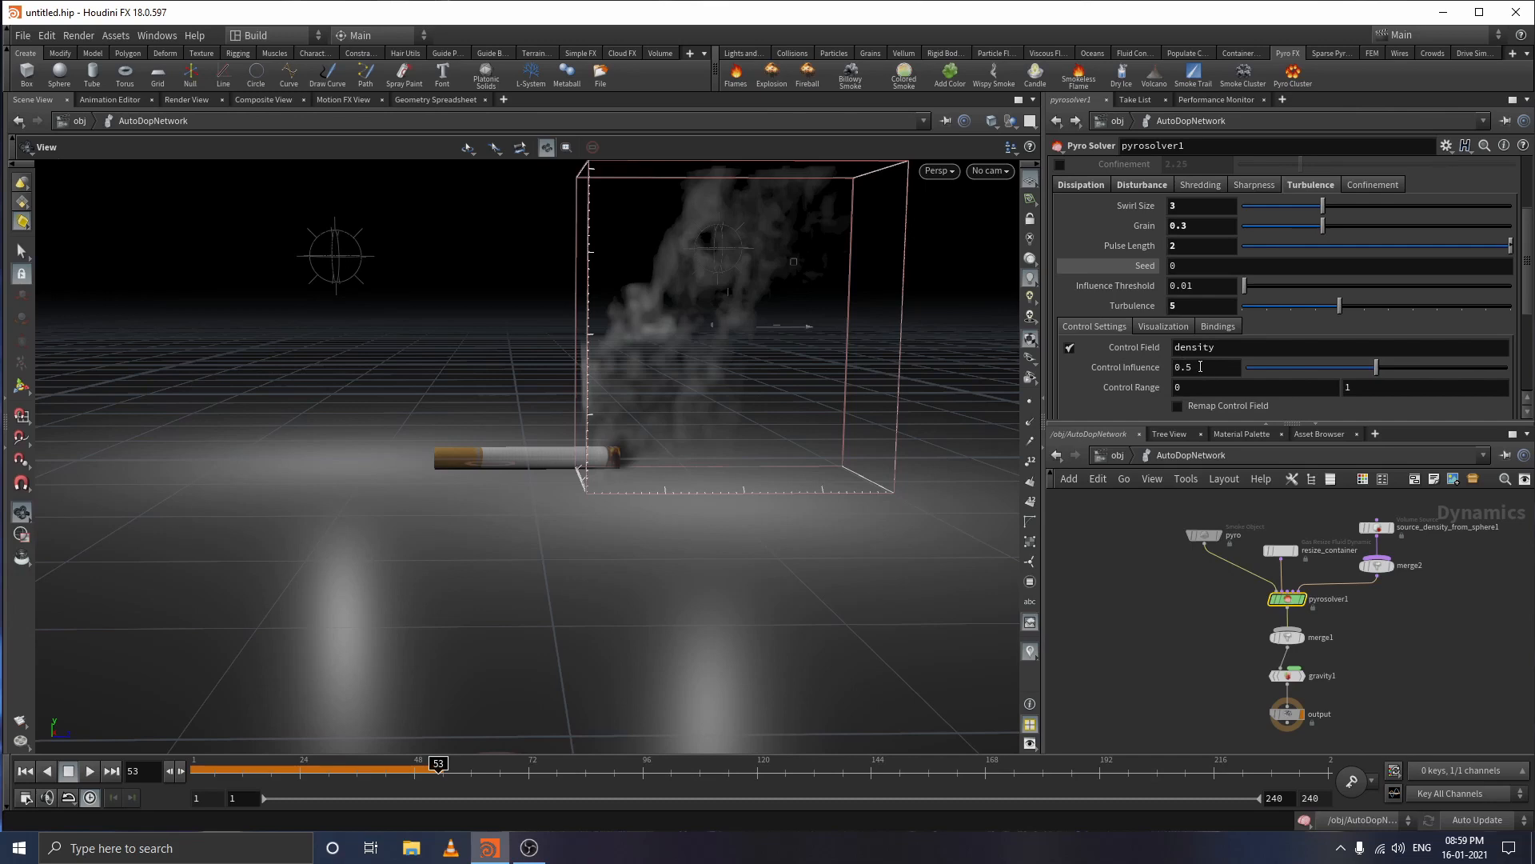
click(1201, 366)
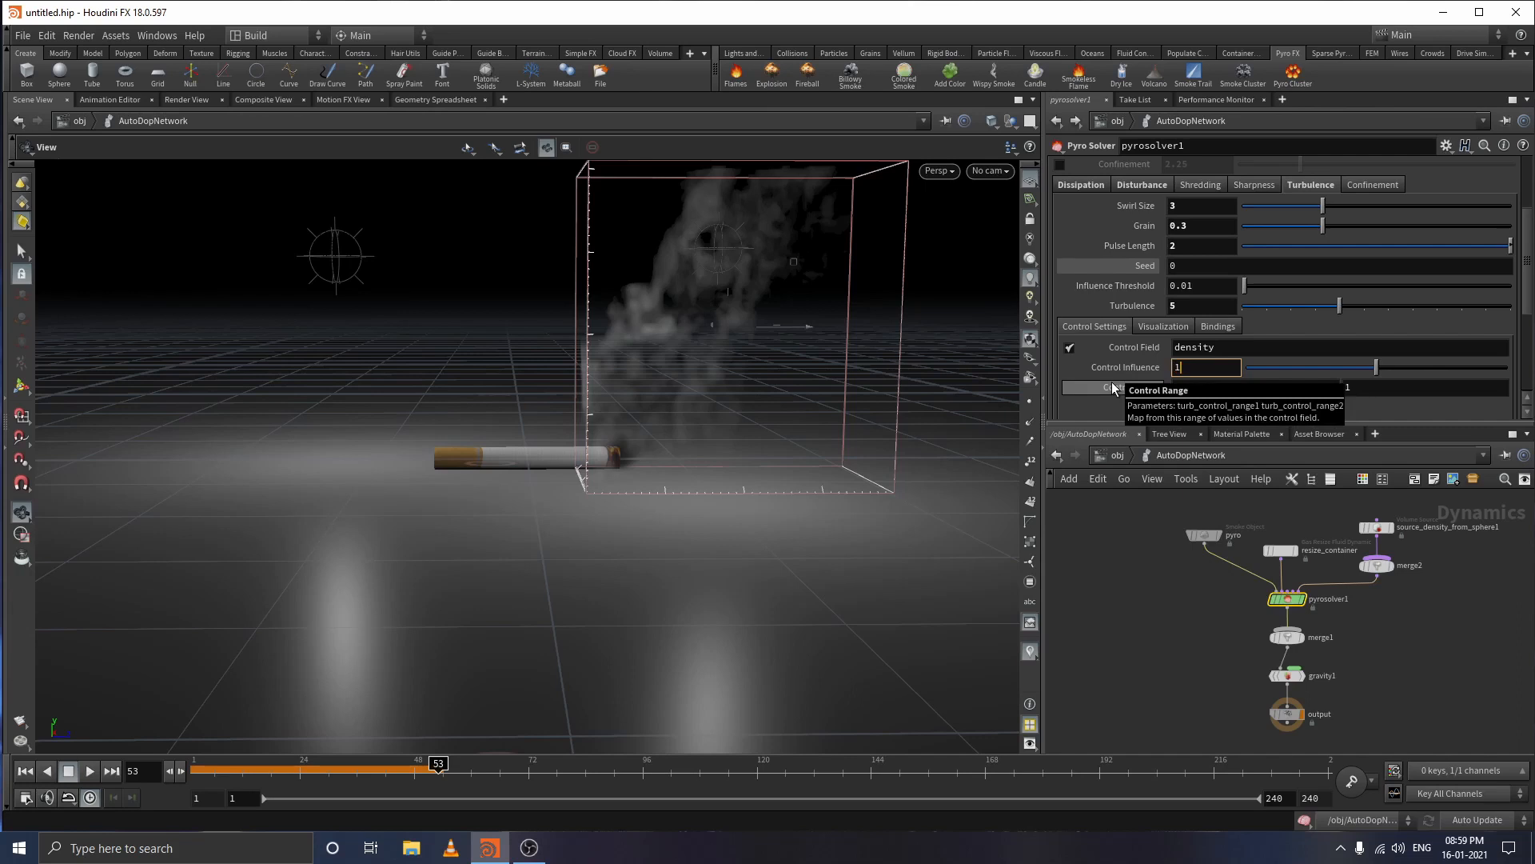
key(Return)
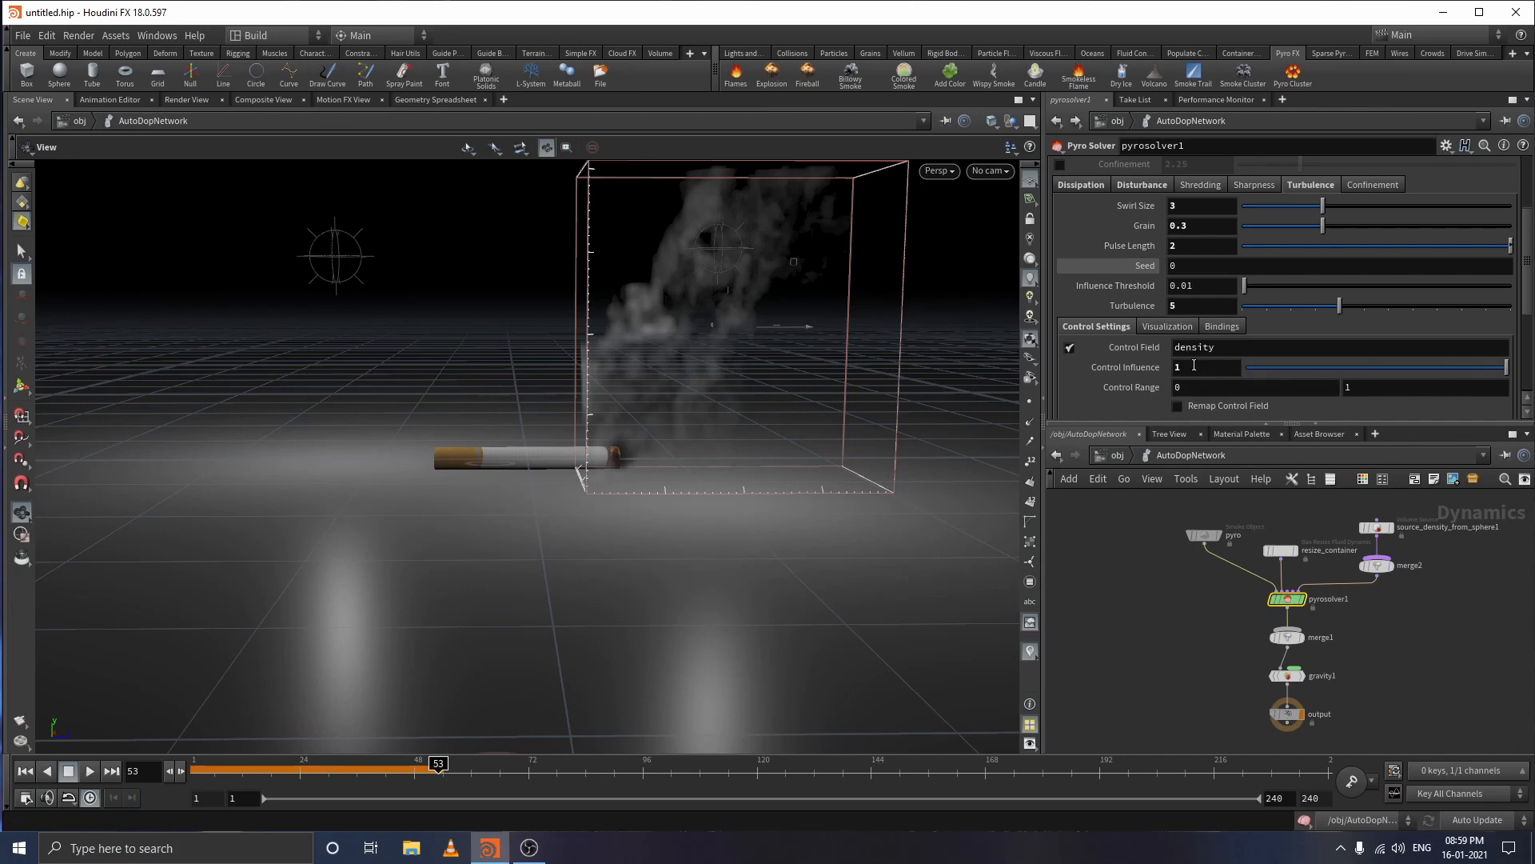
- Enable Remap Control Field for the turbulence and add a ramp point at zero height about three quarters along the ramp
scroll(1194, 364, down, 2)
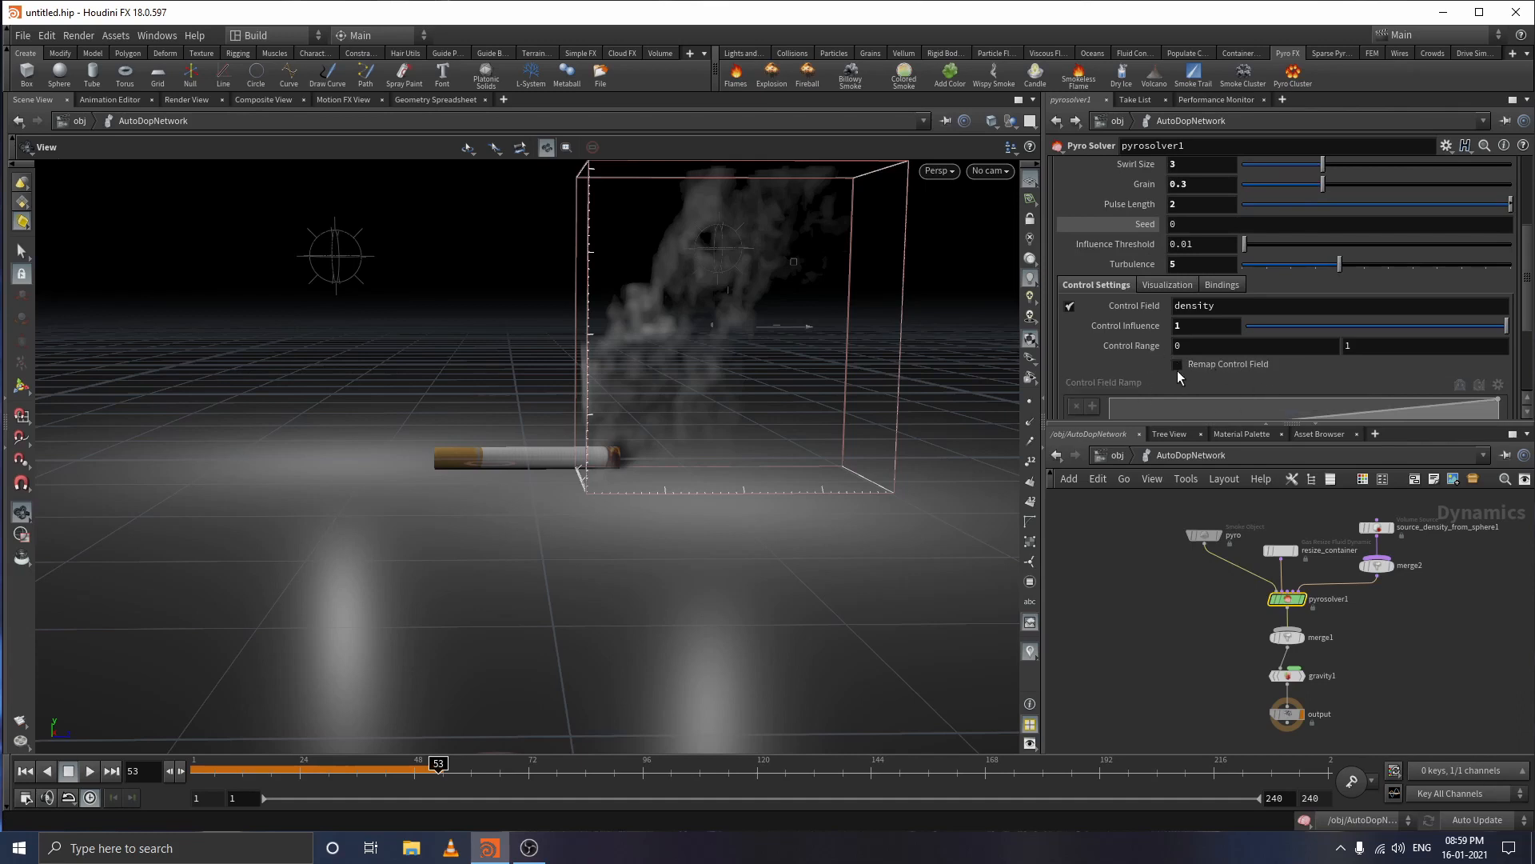
scroll(1177, 371, down, 4)
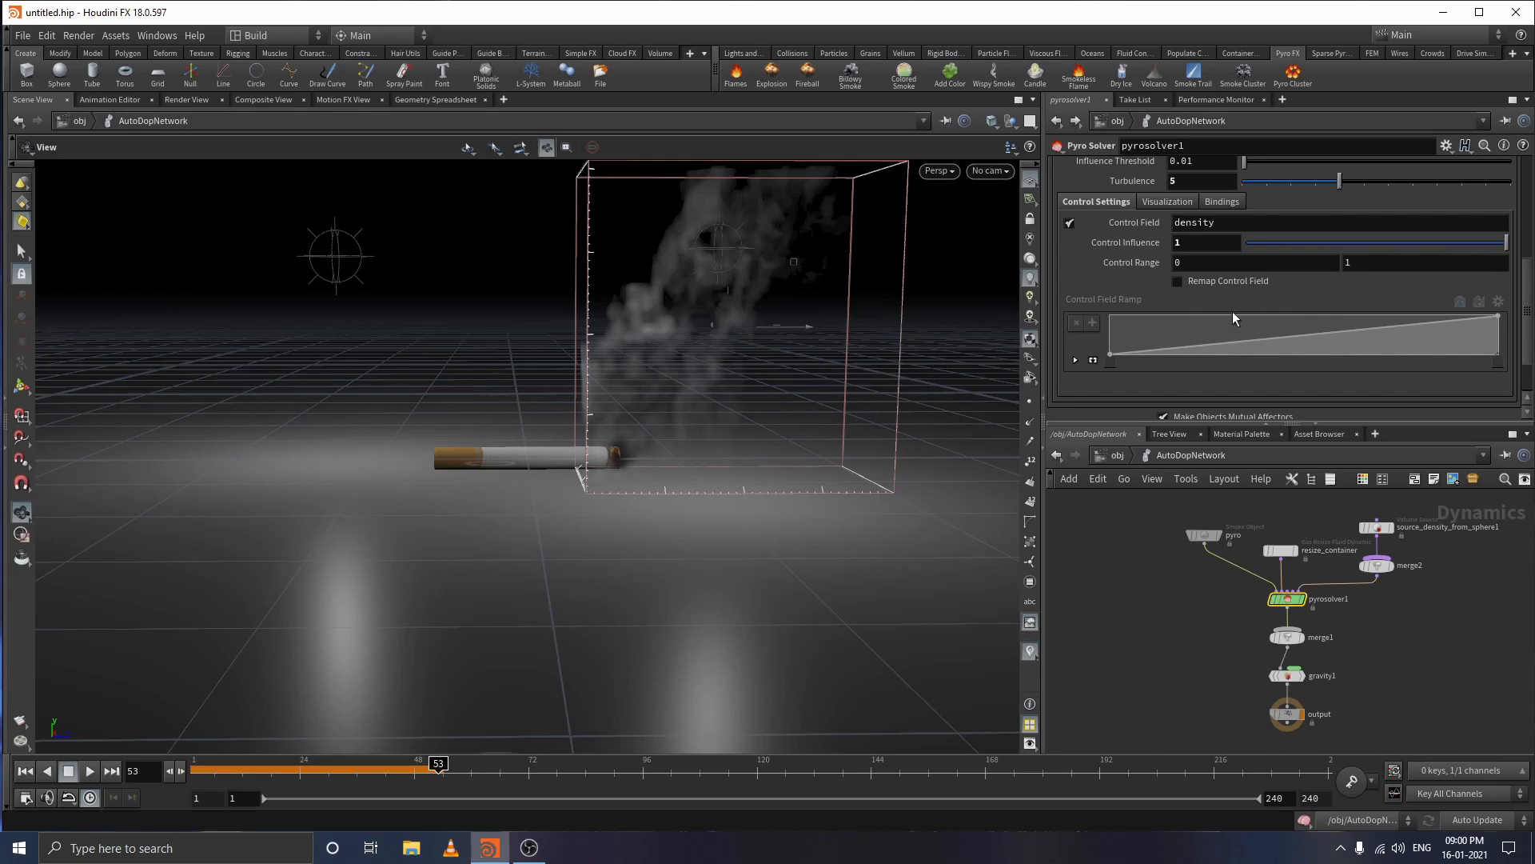
click(1176, 282)
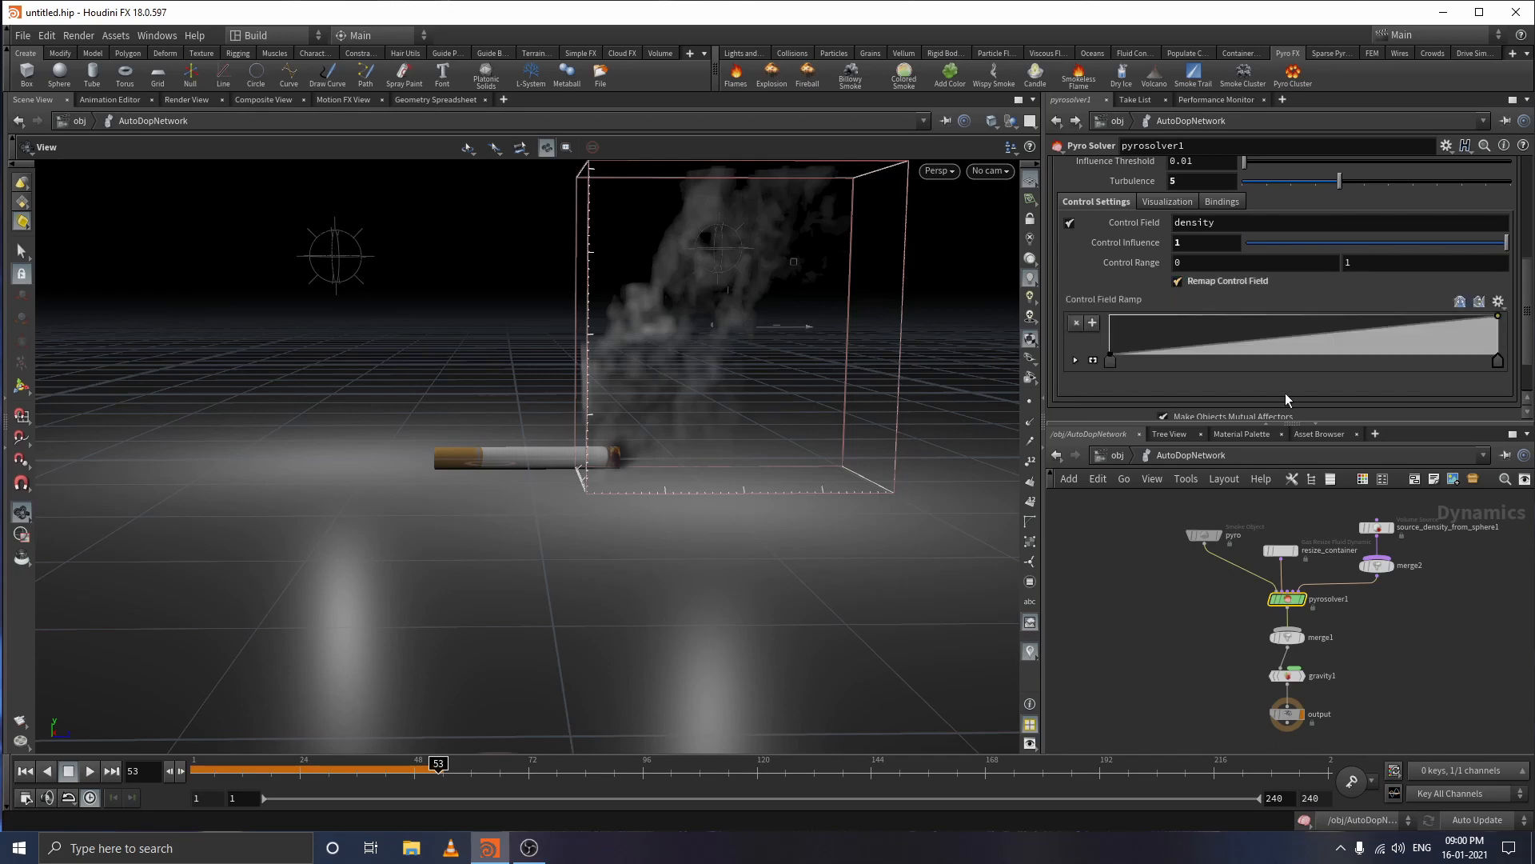
click(1362, 332)
drag(1363, 332, 1373, 339)
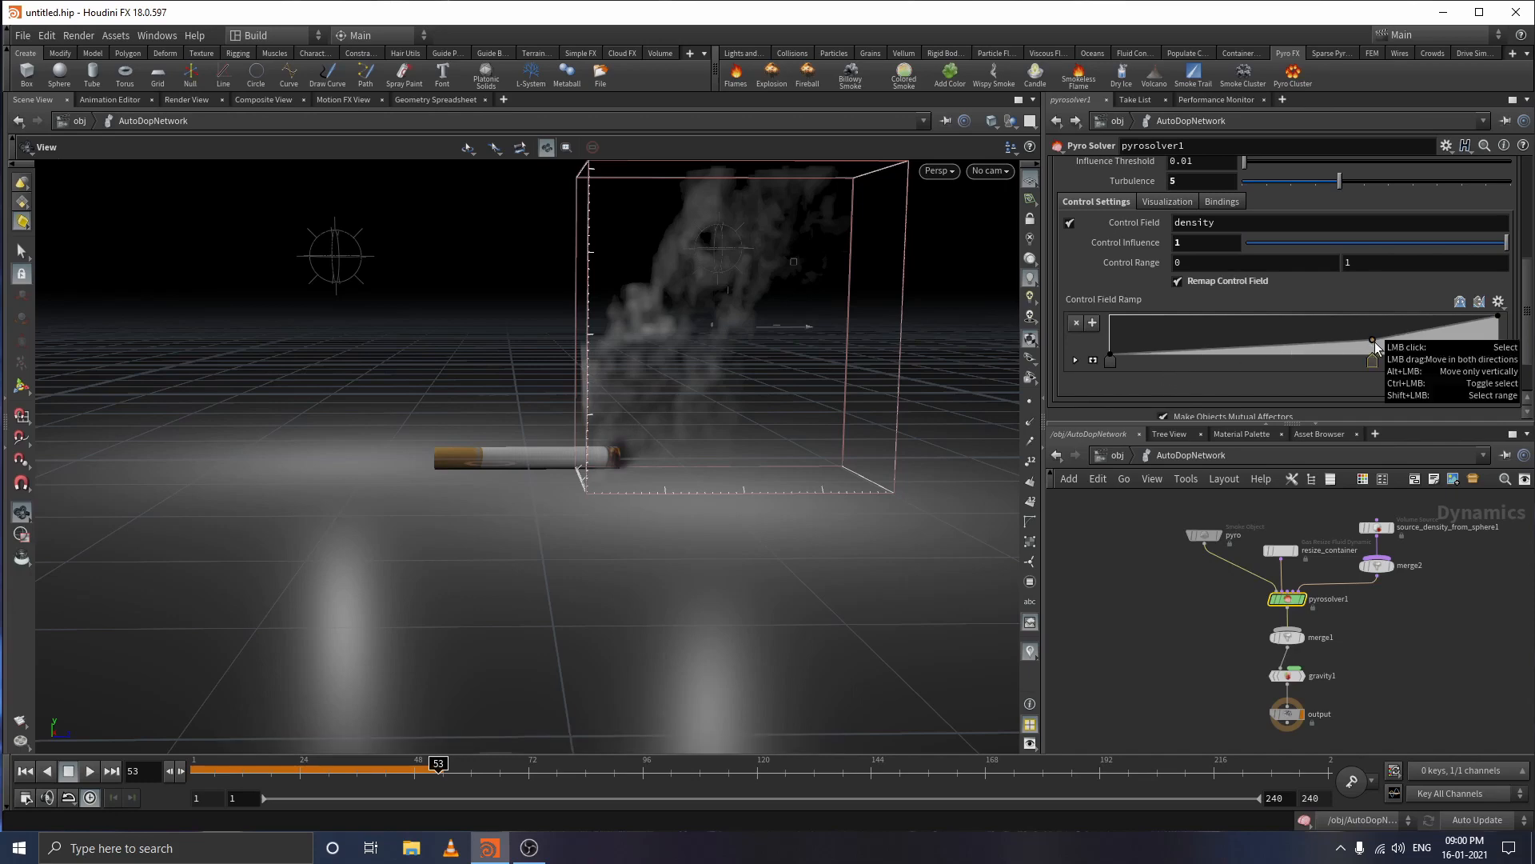
drag(1375, 343, 1375, 353)
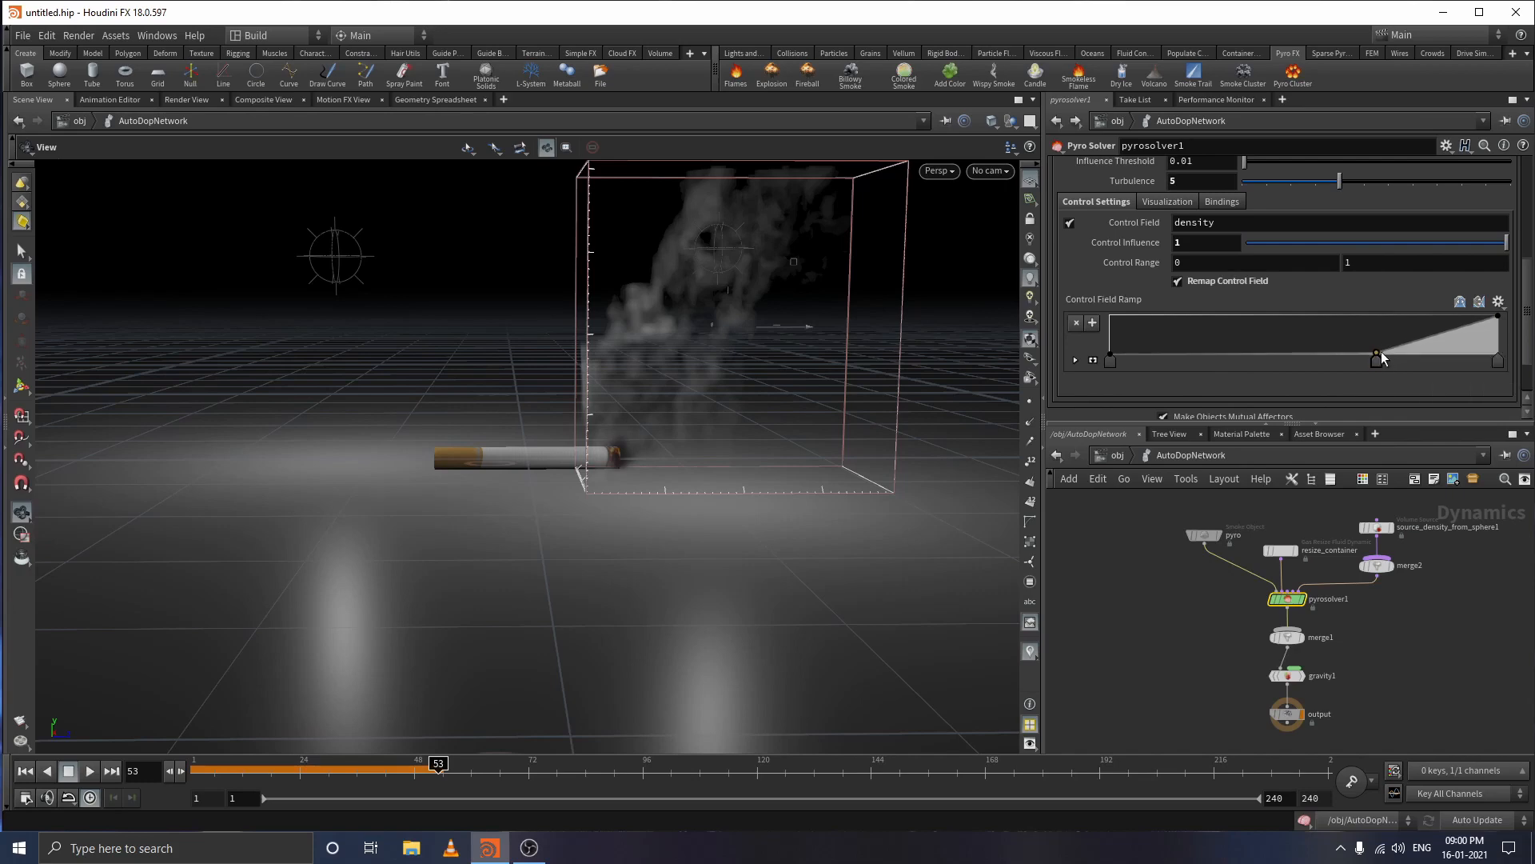
drag(1378, 354, 1404, 357)
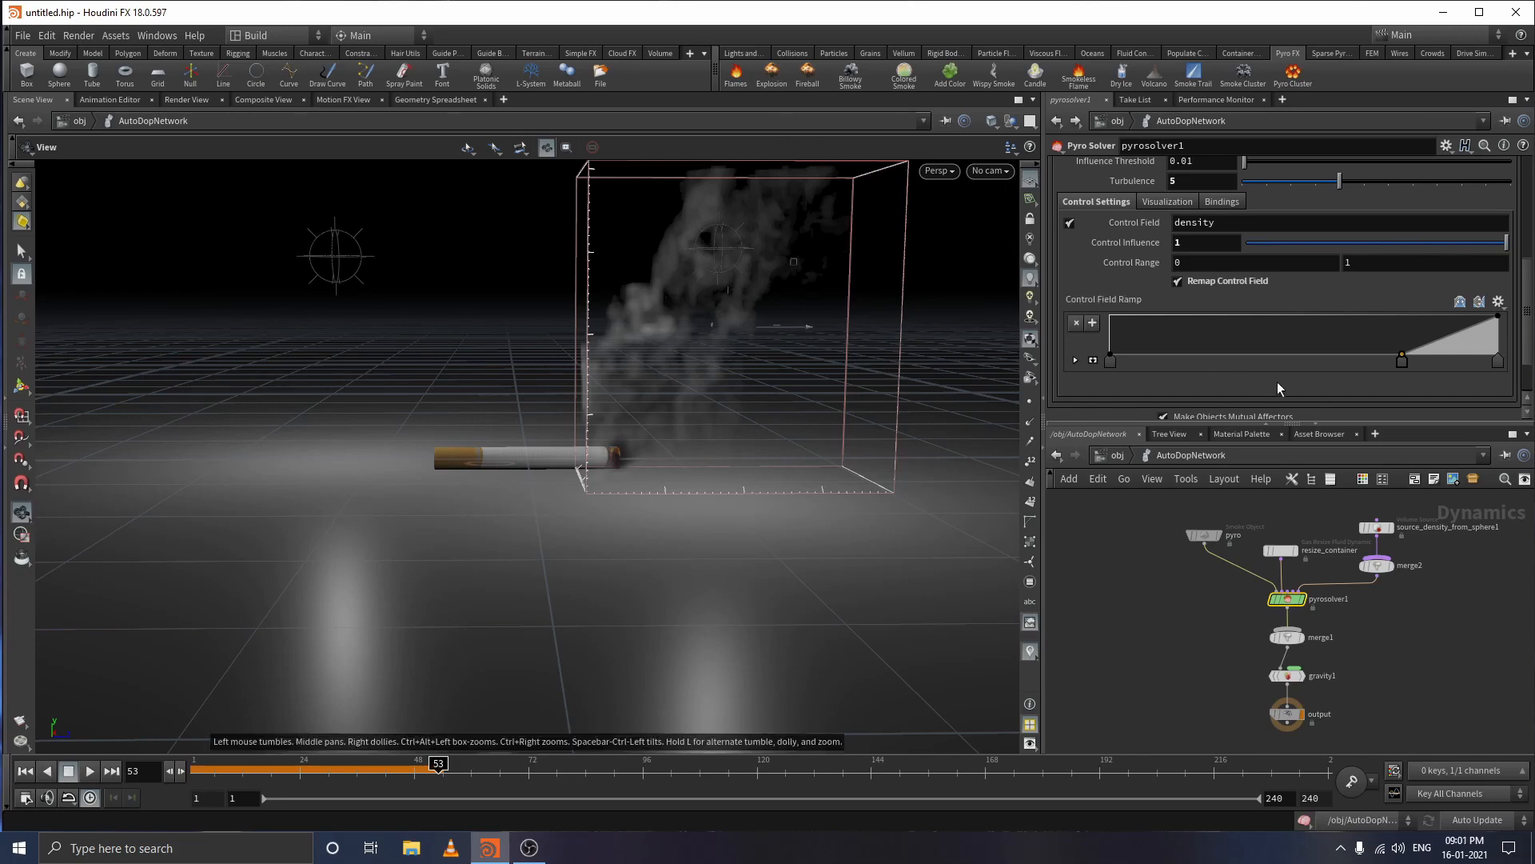
- Set the upper limit of the turbulence Control Range to 4
scroll(1259, 388, down, 2)
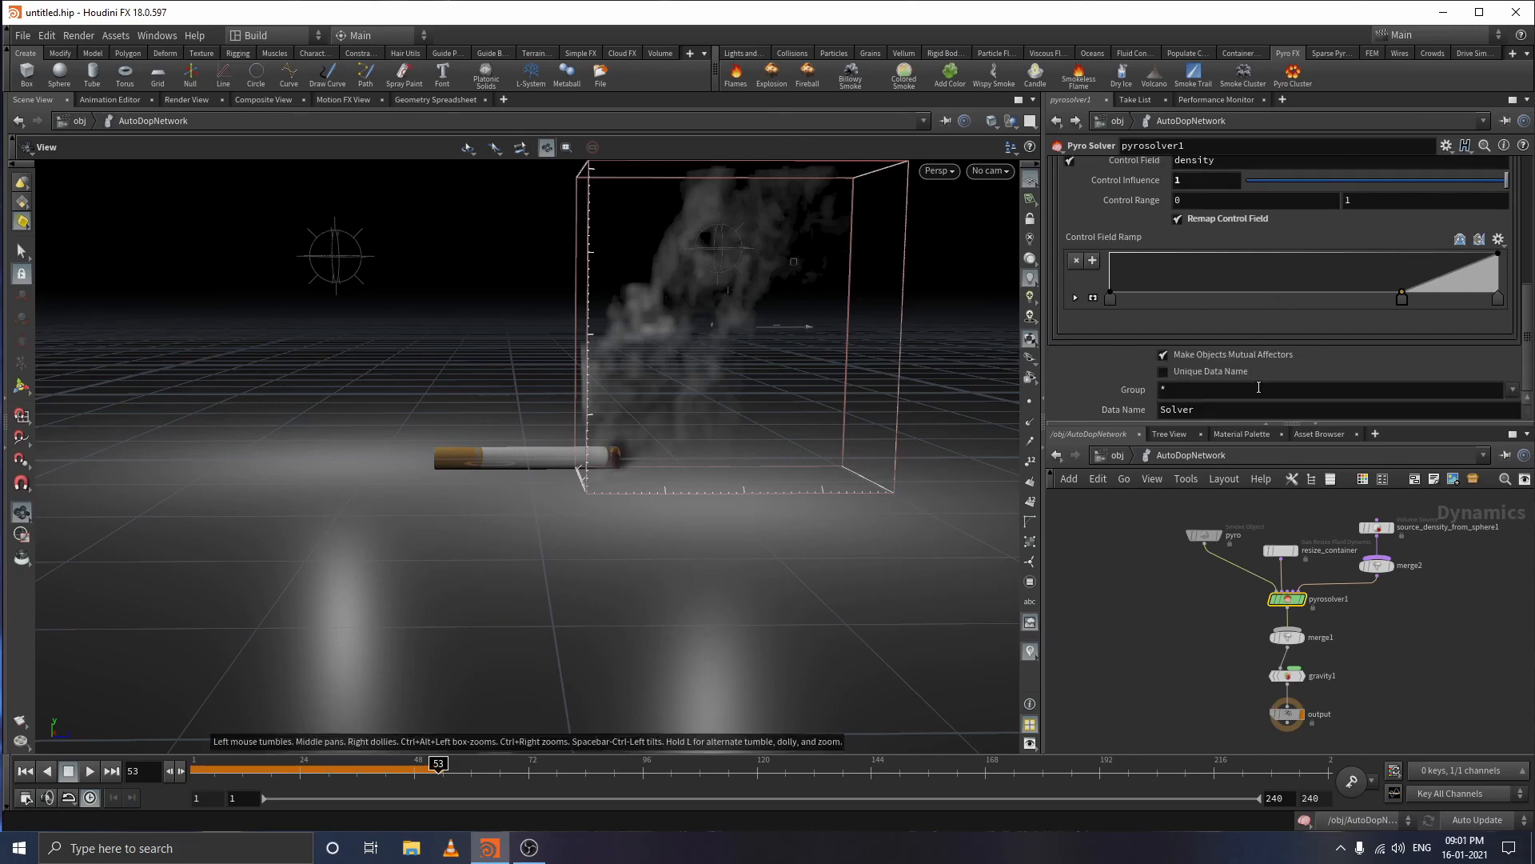
scroll(1263, 380, up, 1)
scroll(1297, 357, up, 1)
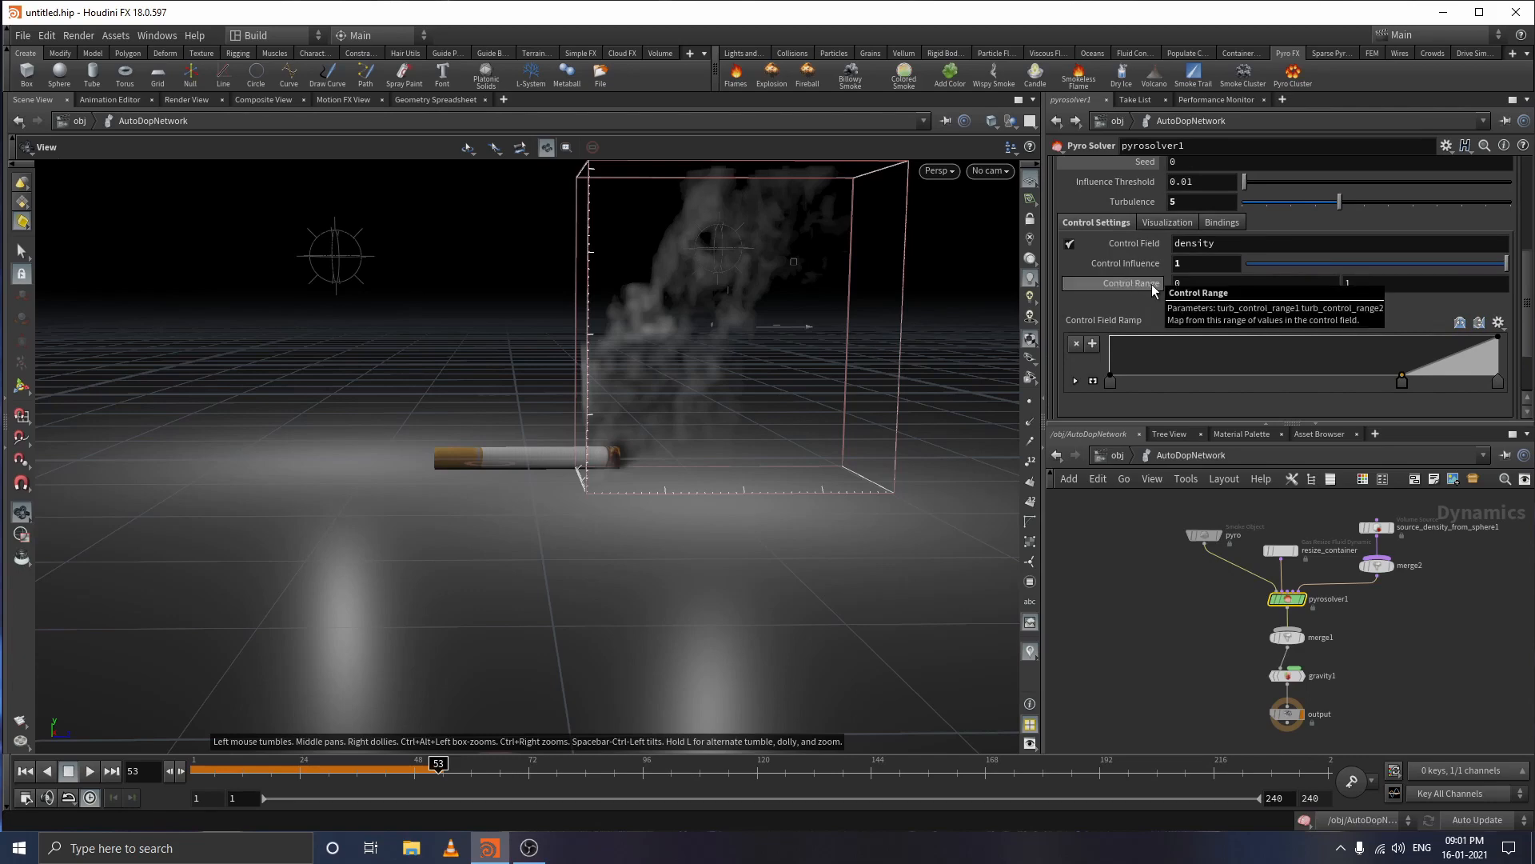
click(1394, 291)
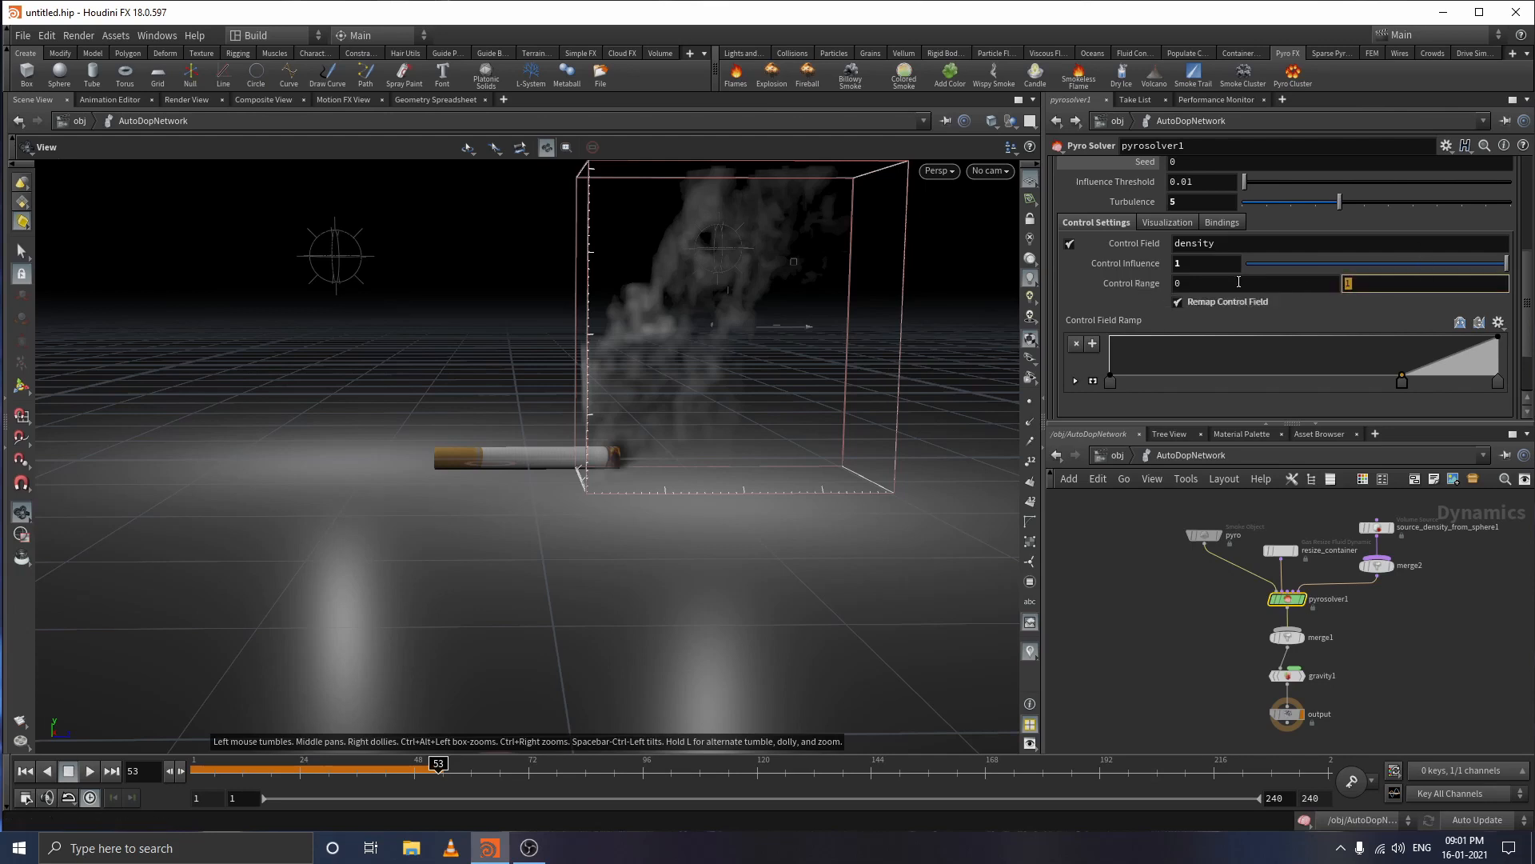
text(4)
key(Return)
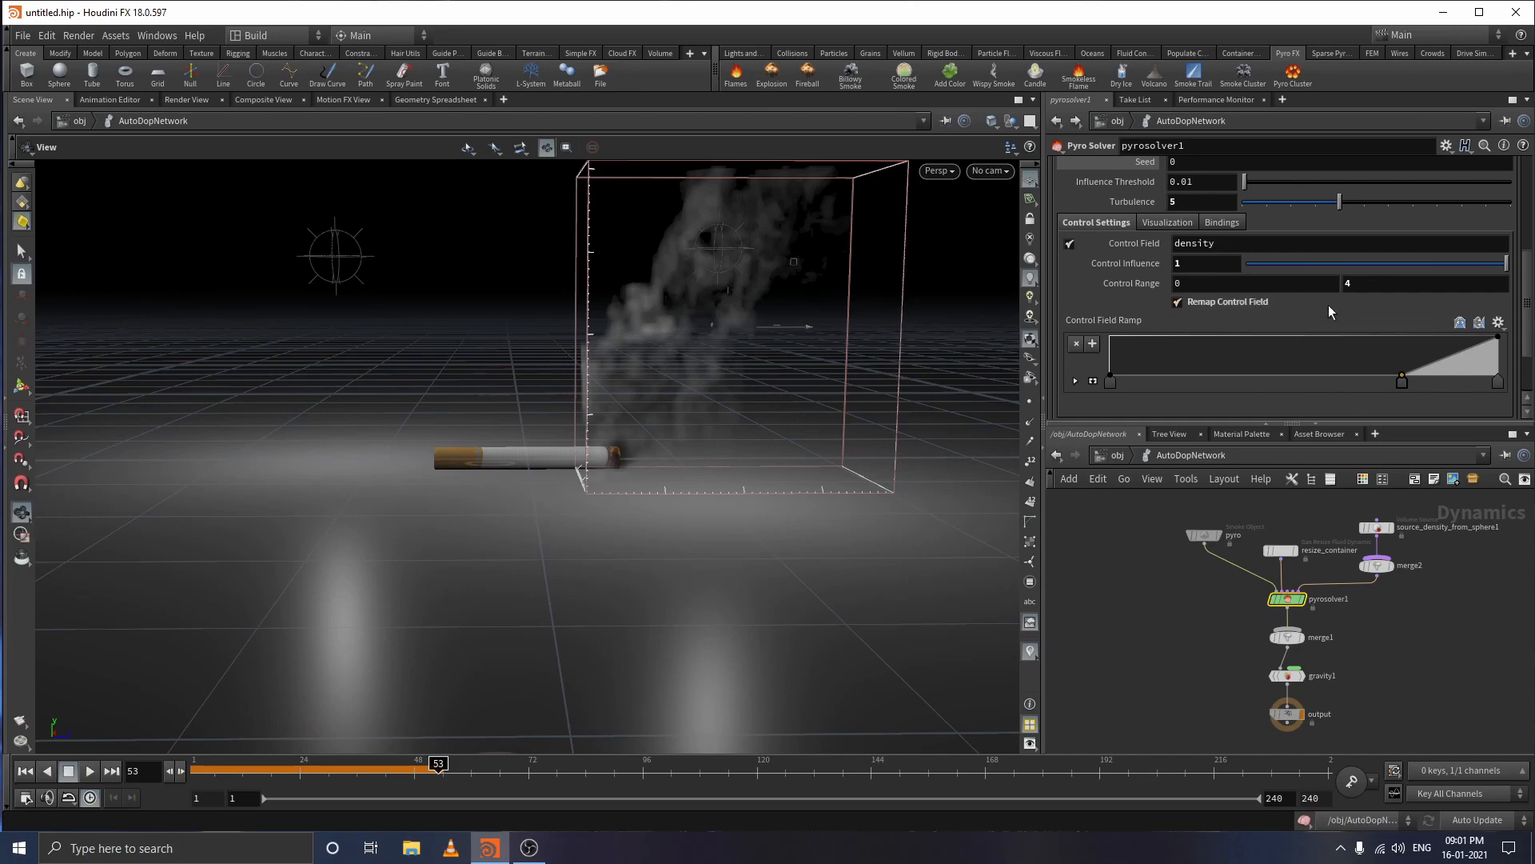
- Replay the smoke simulation from frame 1, and scrub back to frame 27 to examine the turbulence
scroll(1279, 328, up, 3)
scroll(1199, 280, up, 2)
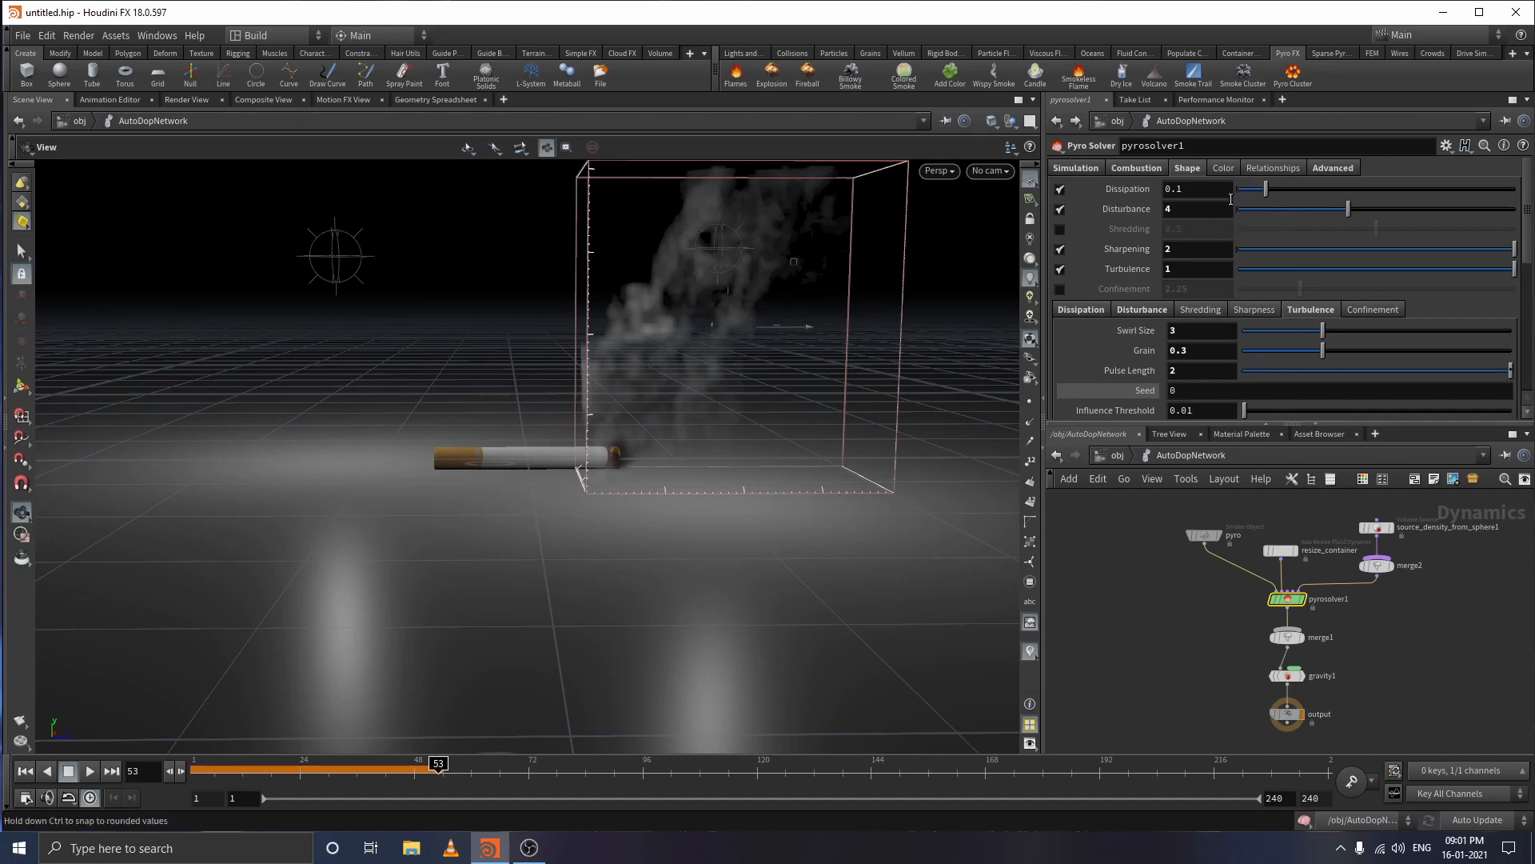
click(26, 771)
click(29, 794)
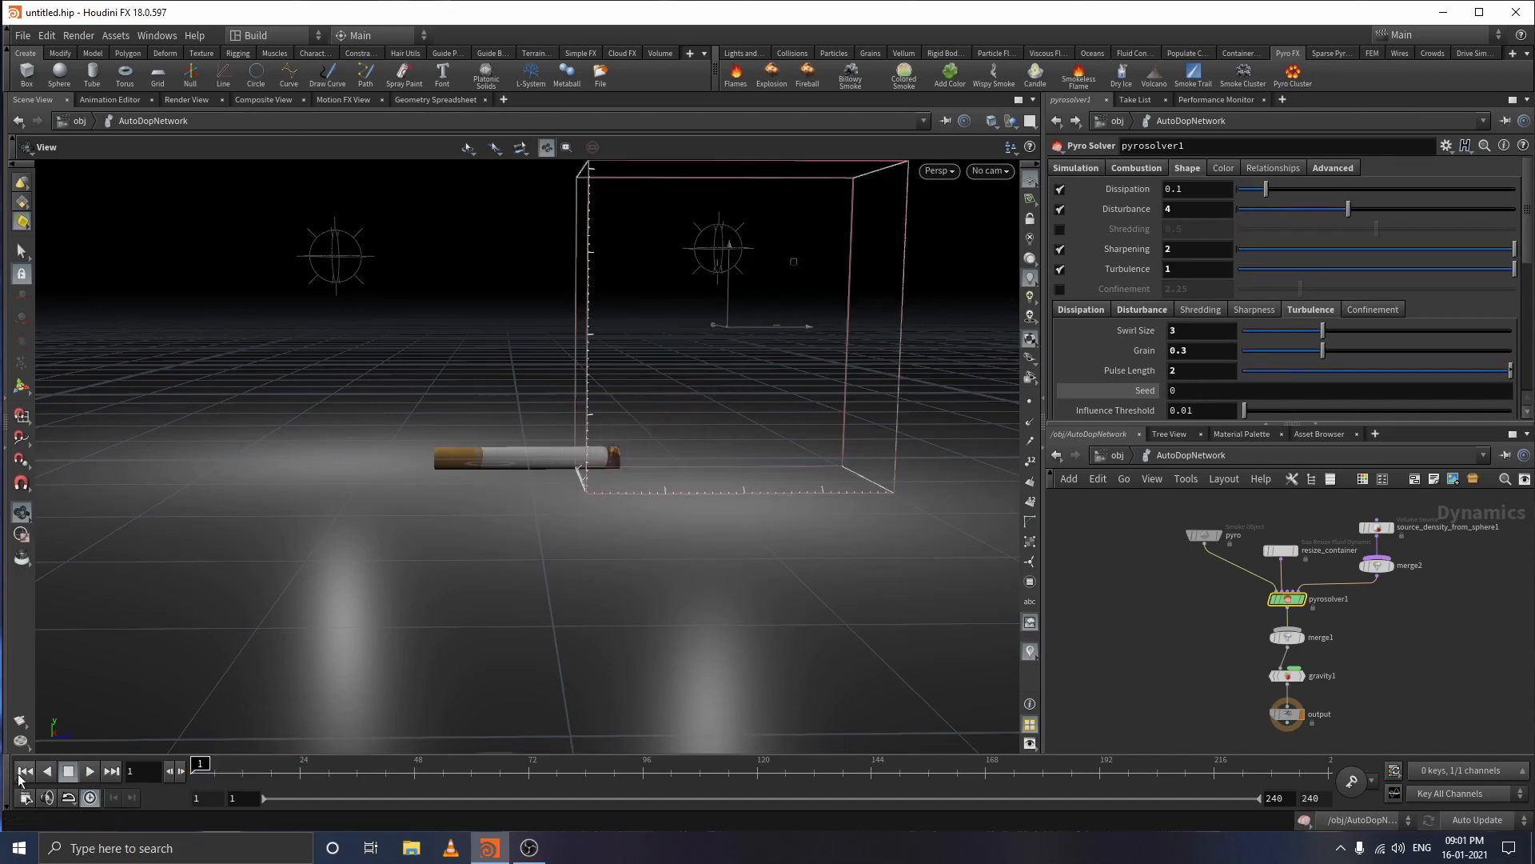
click(85, 771)
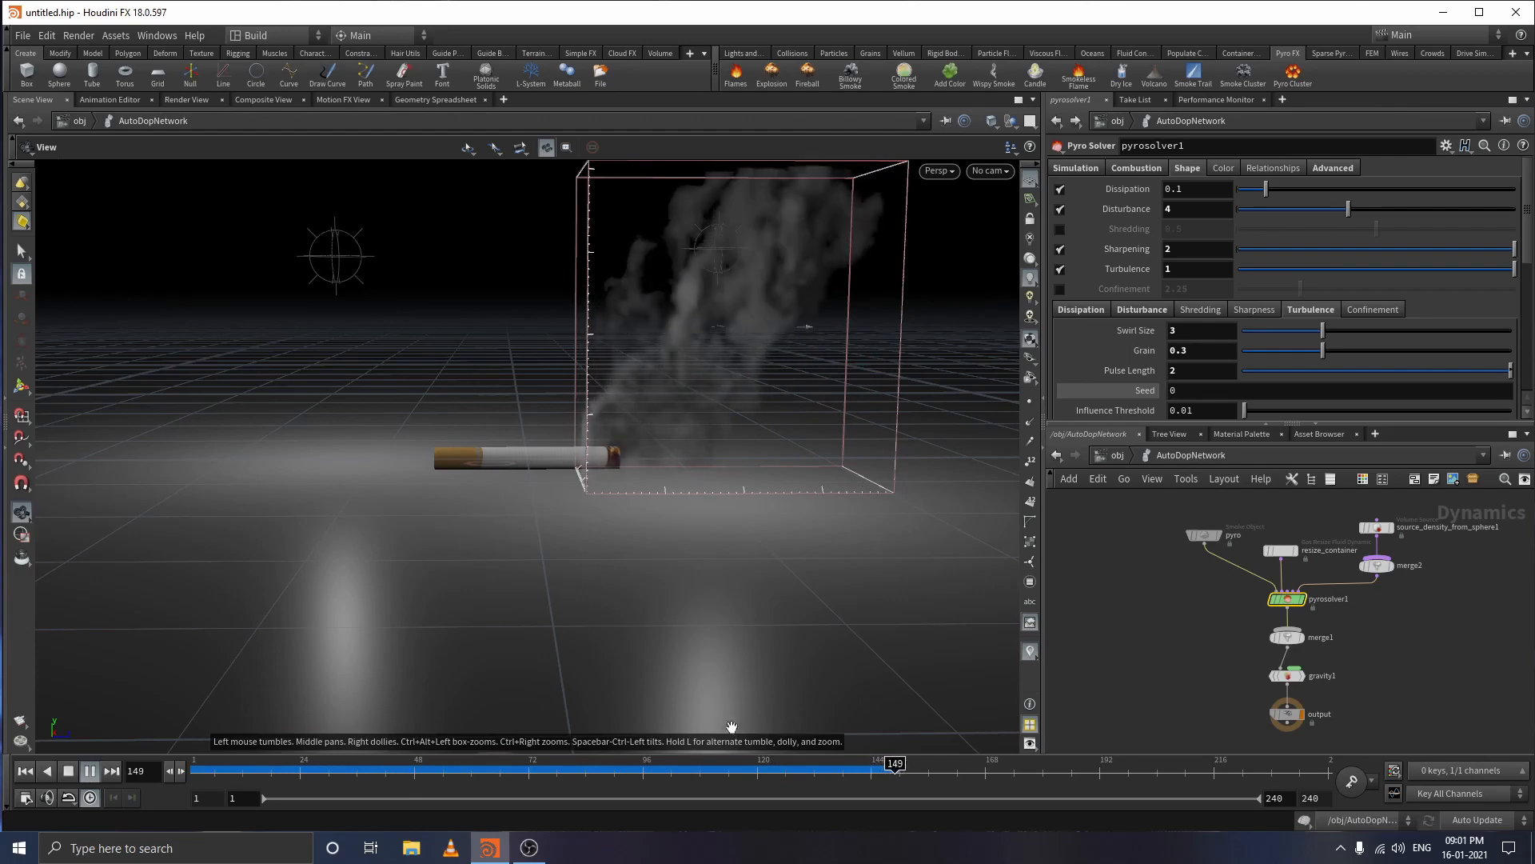
drag(737, 773, 313, 764)
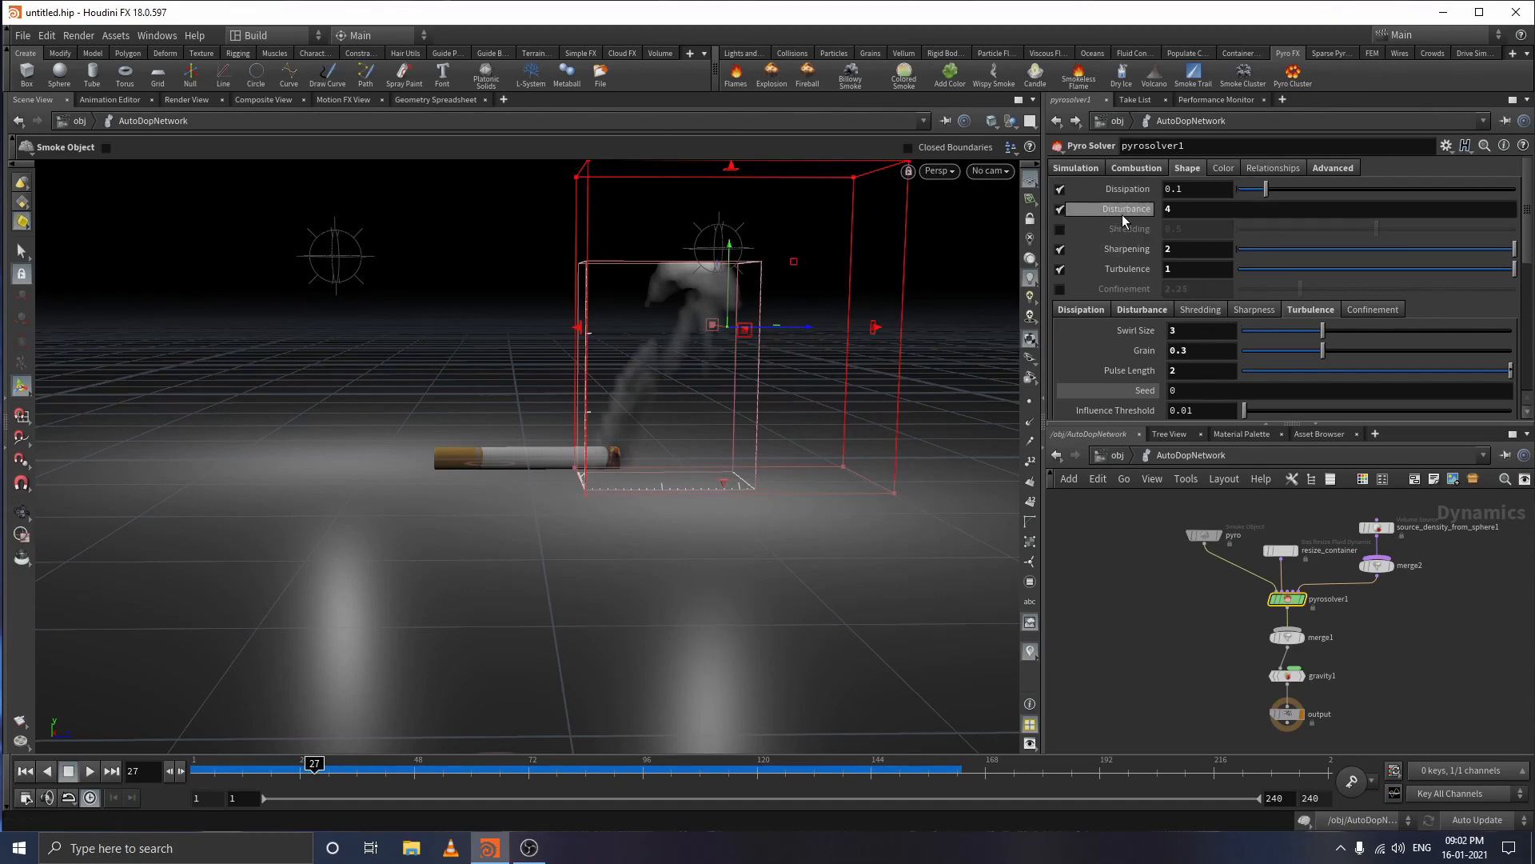
- Enable the control field for the pyro solver's disturbance, set it to density, and set Control Influence to 1
click(1142, 310)
scroll(1159, 359, down, 3)
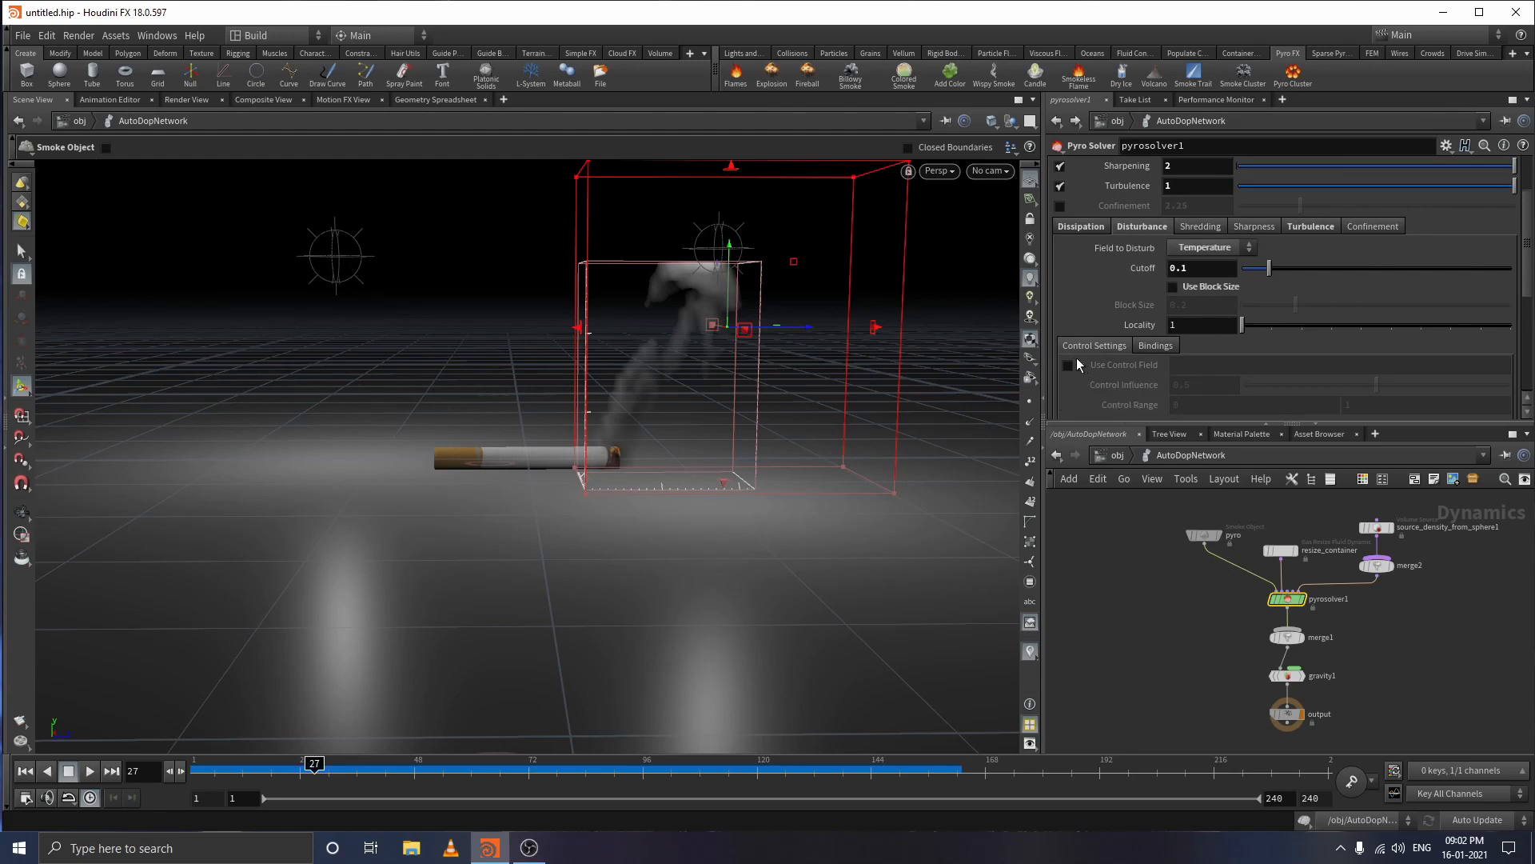
scroll(1081, 364, down, 3)
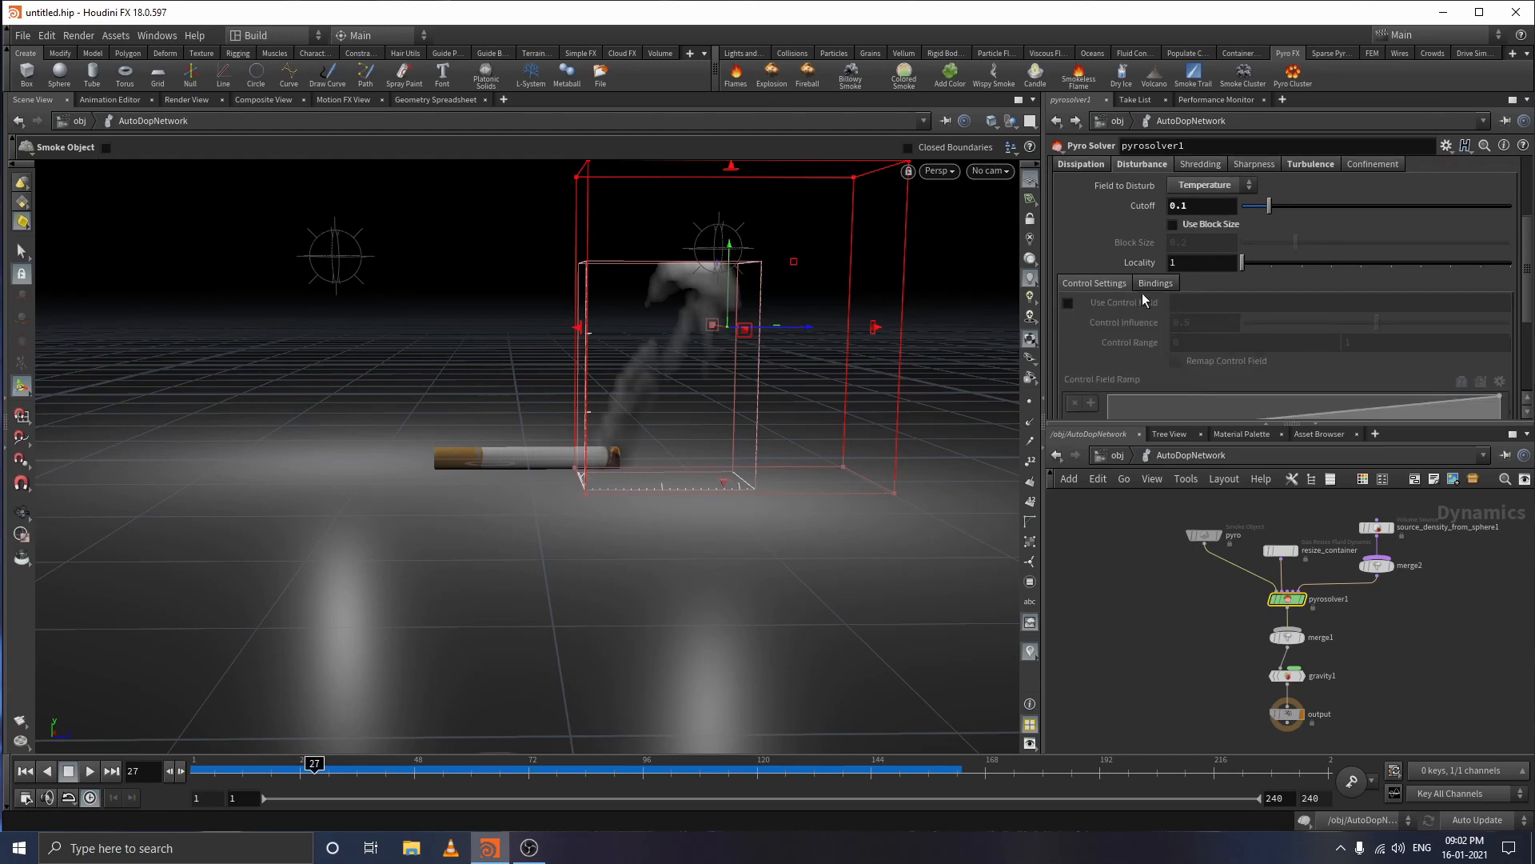
click(1069, 303)
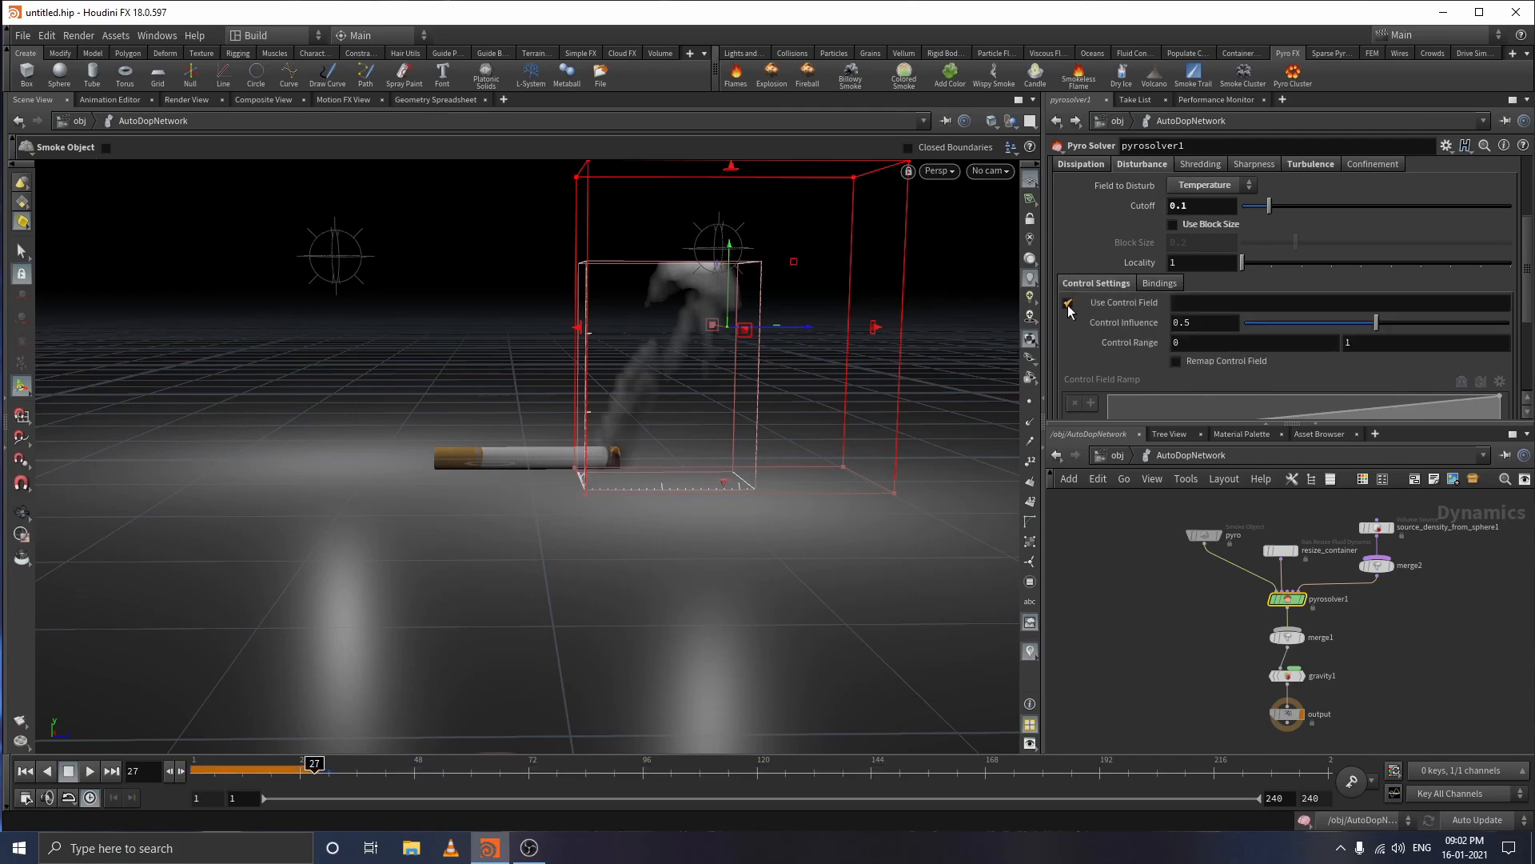
click(1191, 301)
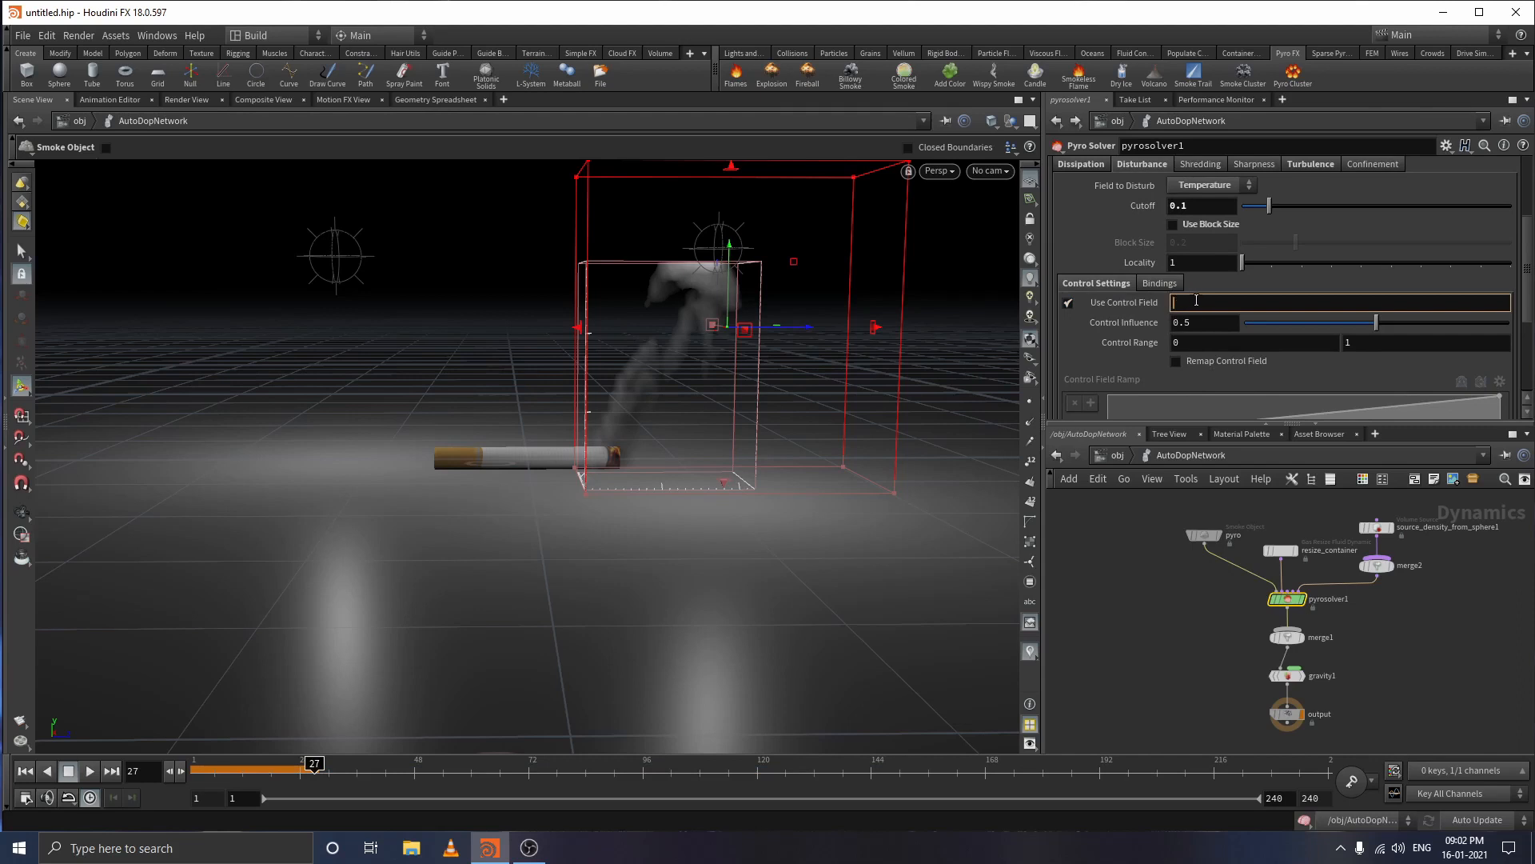
text(density)
key(Return)
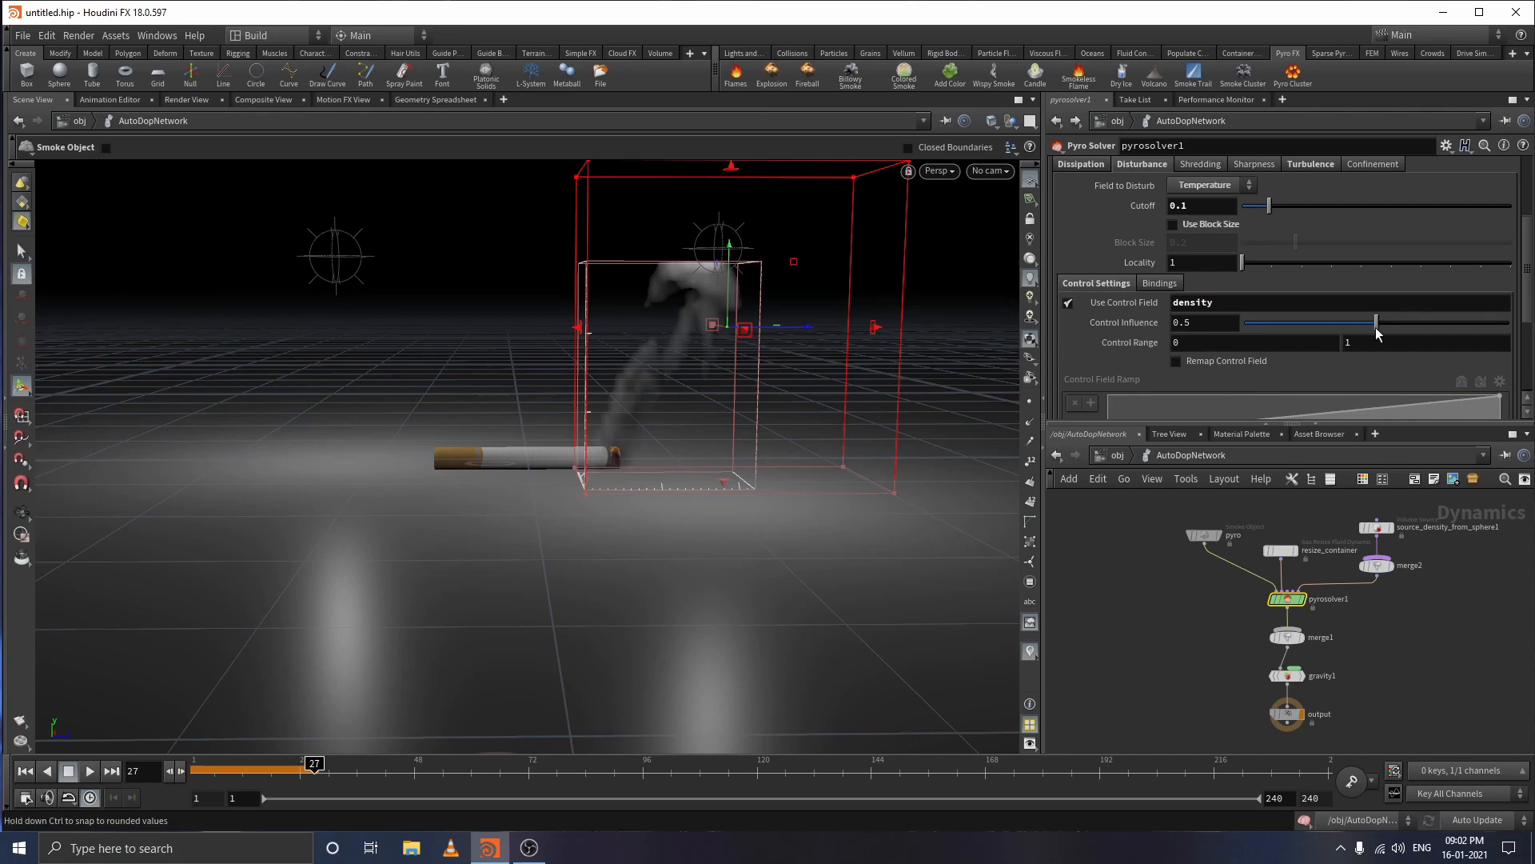
drag(1377, 324, 1516, 330)
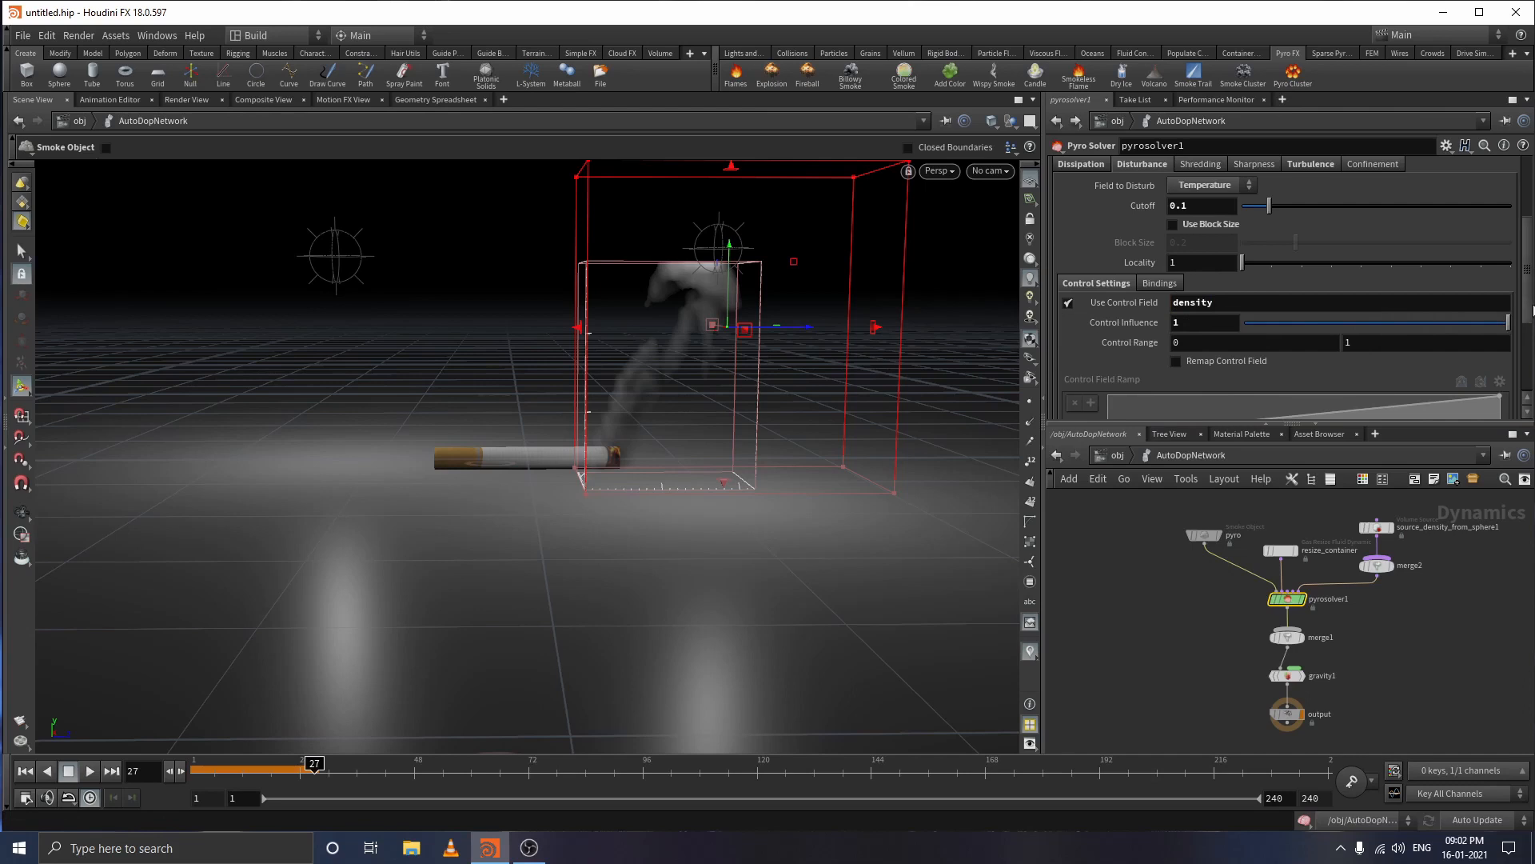
- Enable Remap Control Field for the disturbance and add a high ramp point close to the start of the ramp
scroll(1252, 311, down, 3)
click(1176, 273)
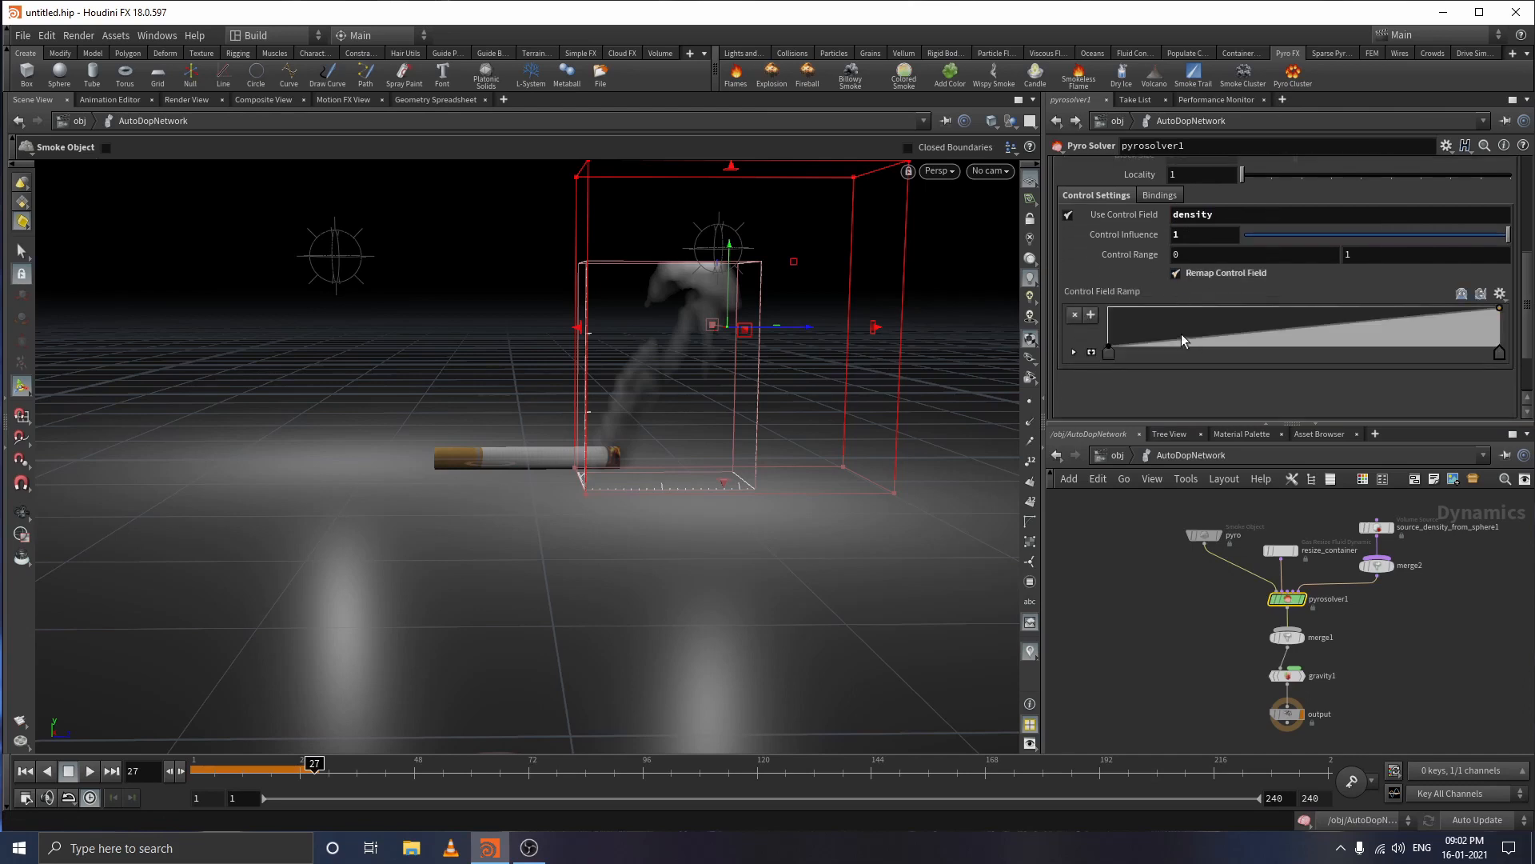
click(1177, 338)
drag(1175, 338, 1127, 321)
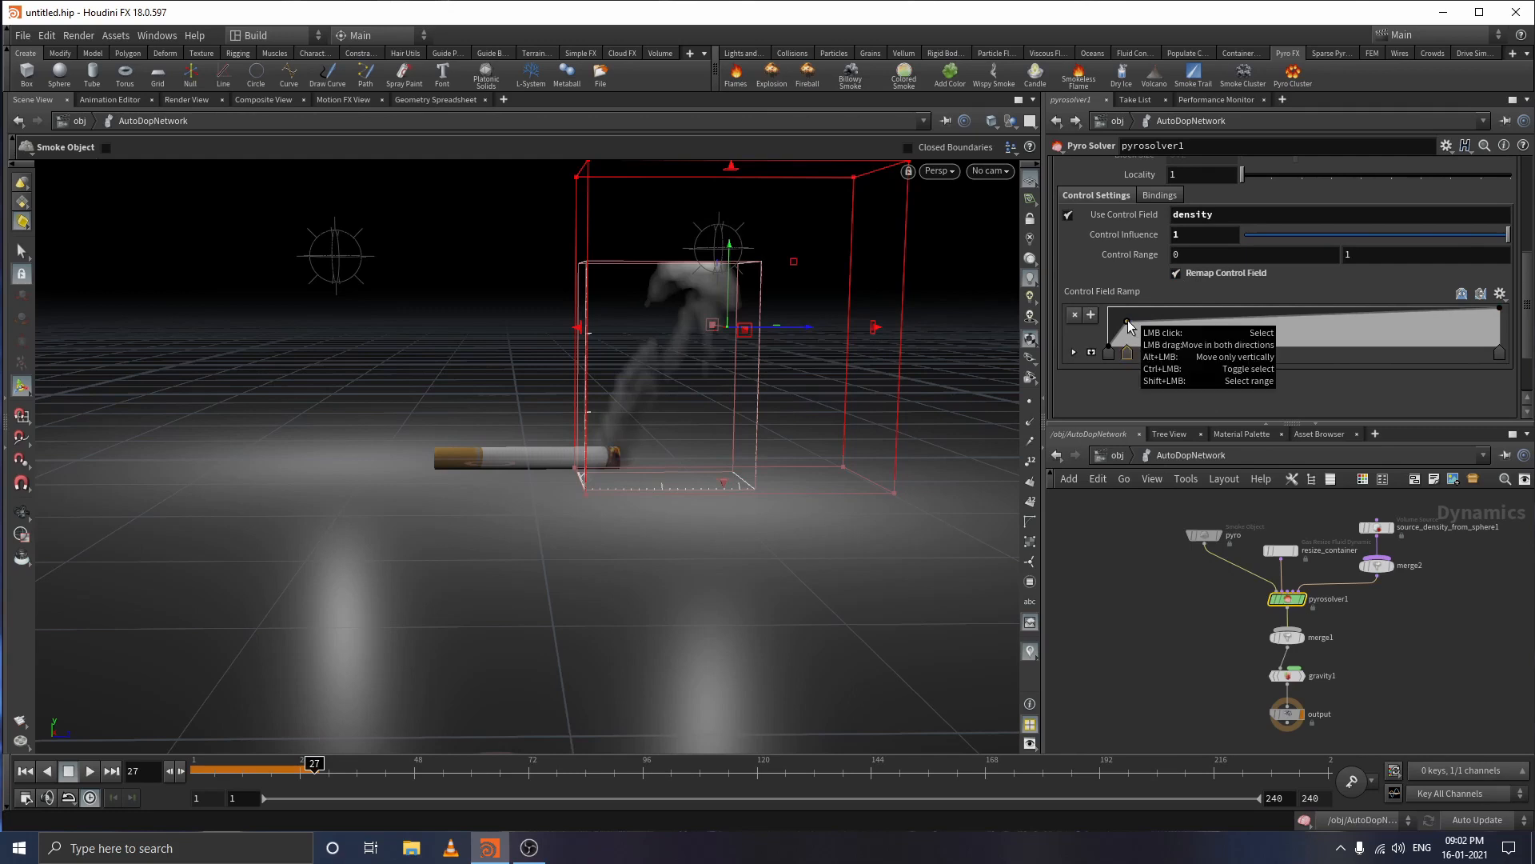
drag(1126, 319, 1124, 316)
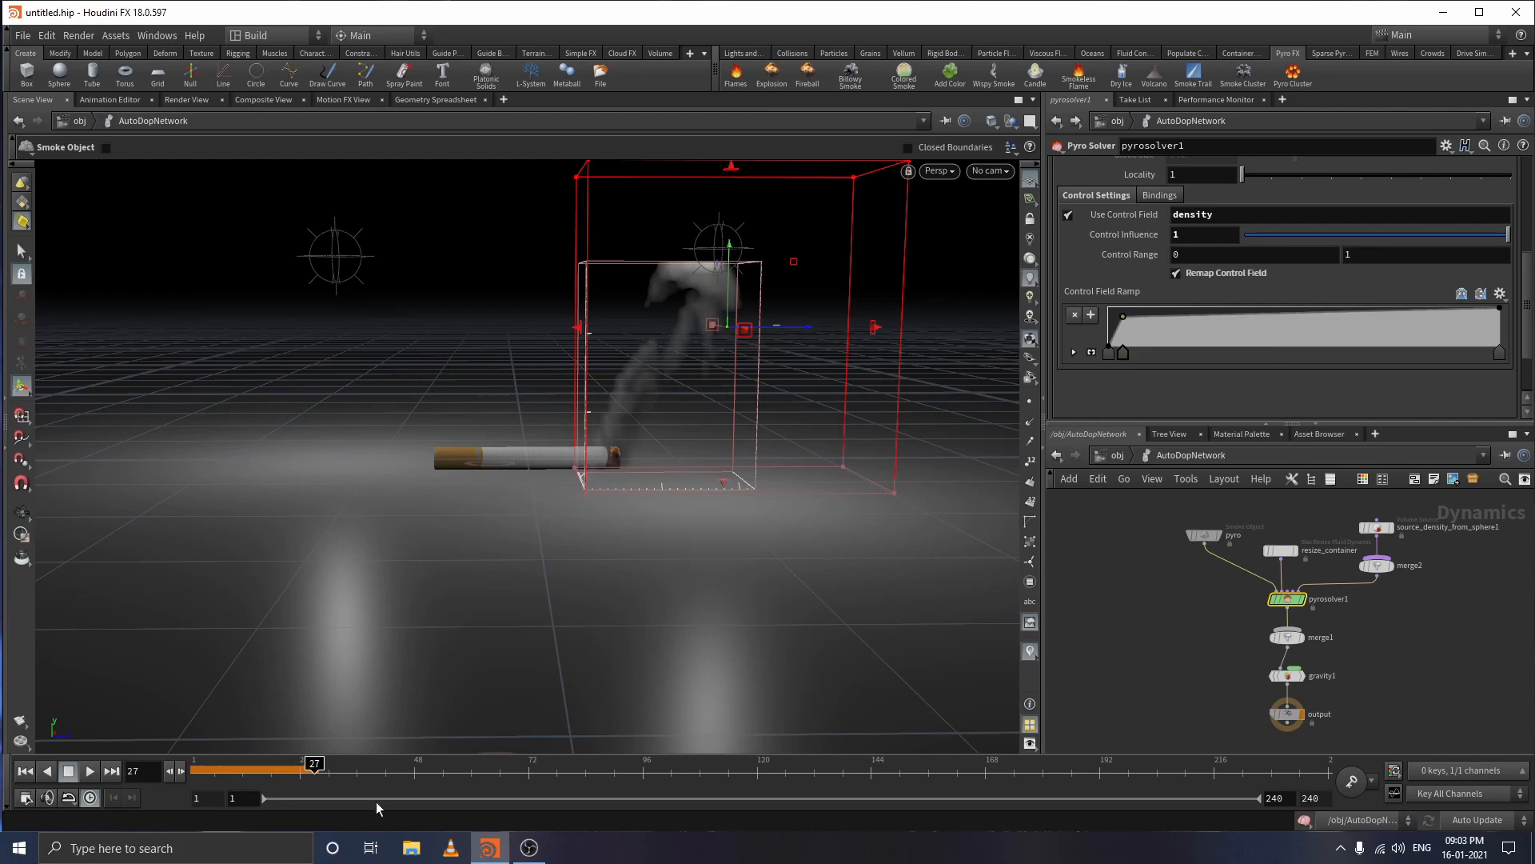
- Replay the simulation from the first frame with the disturbance control, and scrub back to frame 28 to examine the smoke
click(25, 770)
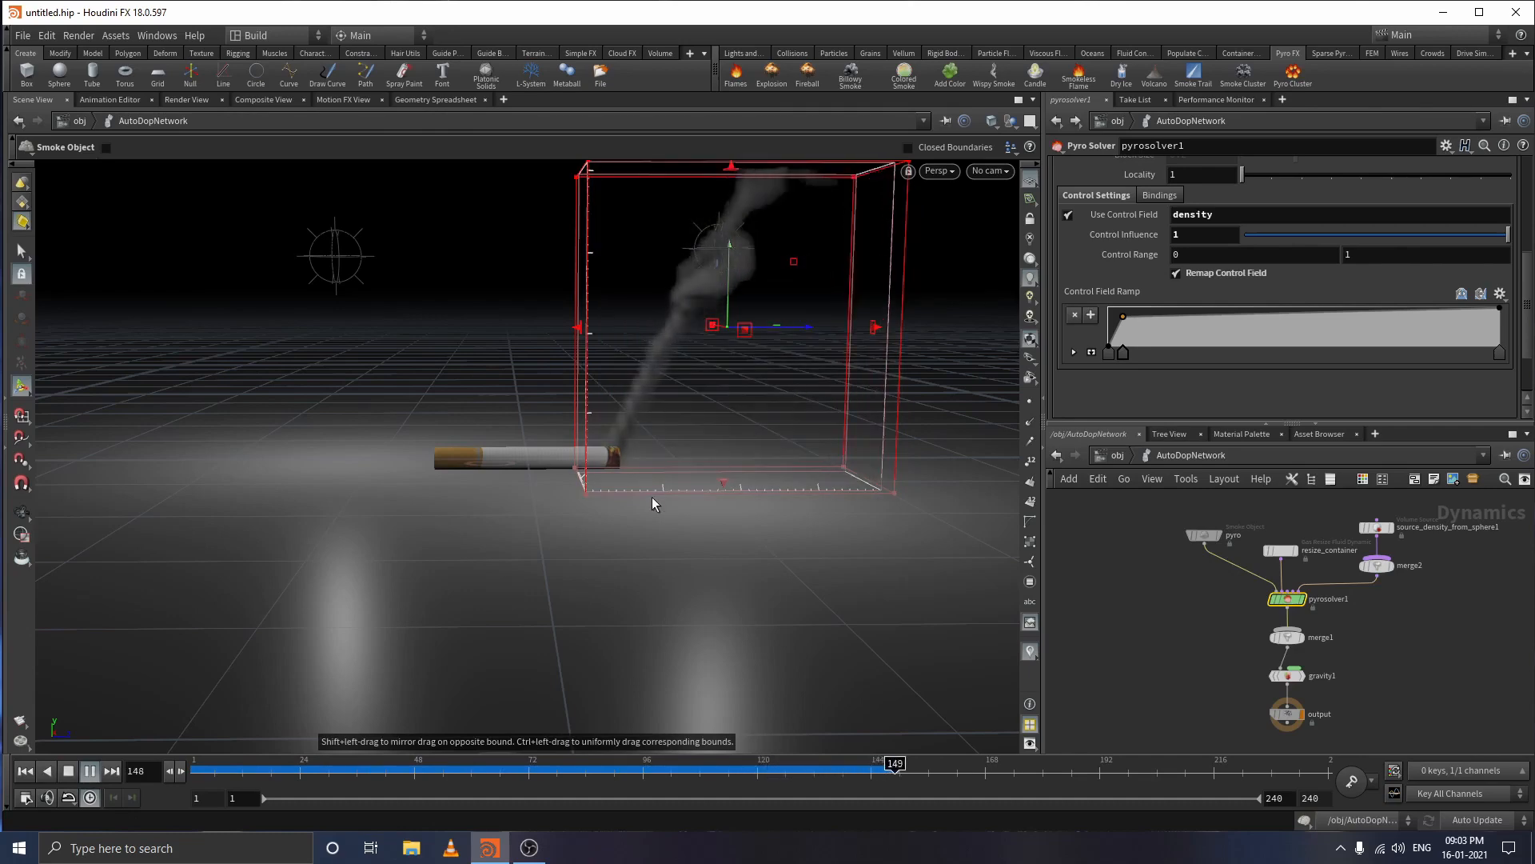
key(Escape)
mouse_move(655, 524)
mouse_down()
mouse_move(562, 522)
mouse_move(665, 524)
mouse_up()
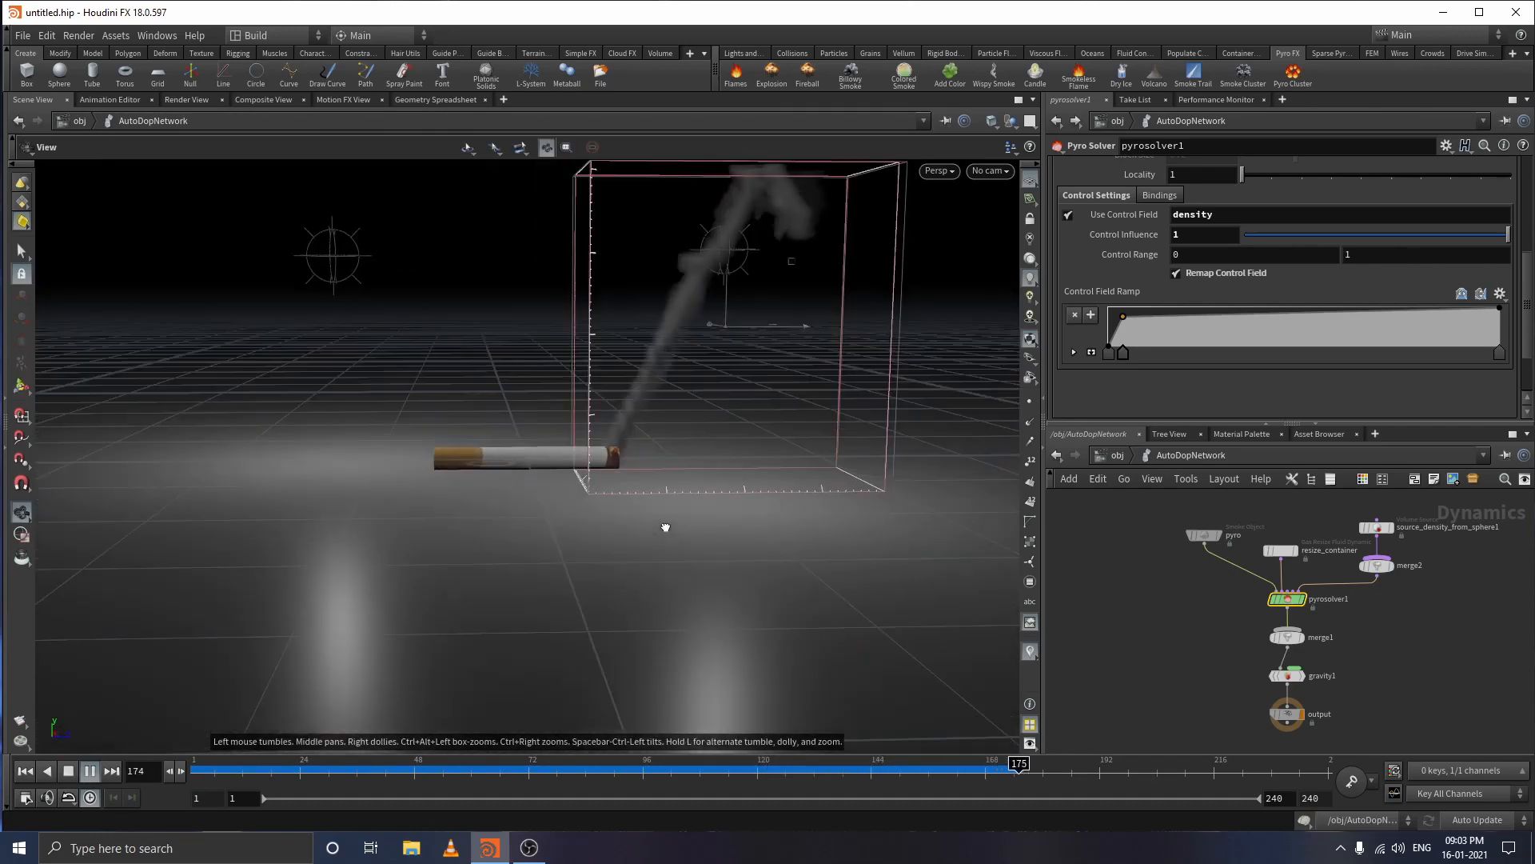
key(Return)
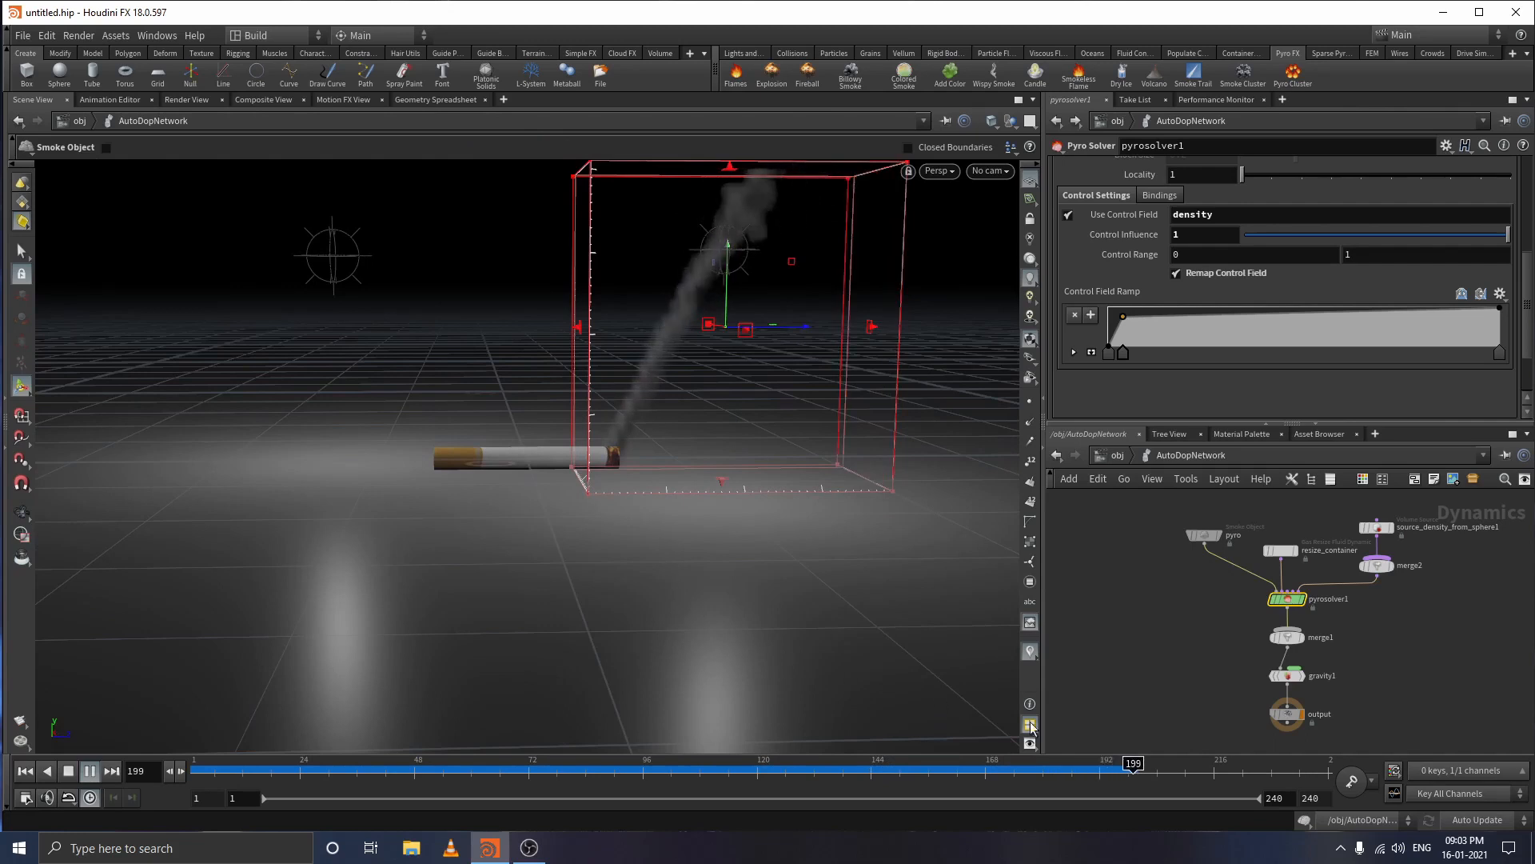
click(1126, 765)
drag(1126, 765, 318, 765)
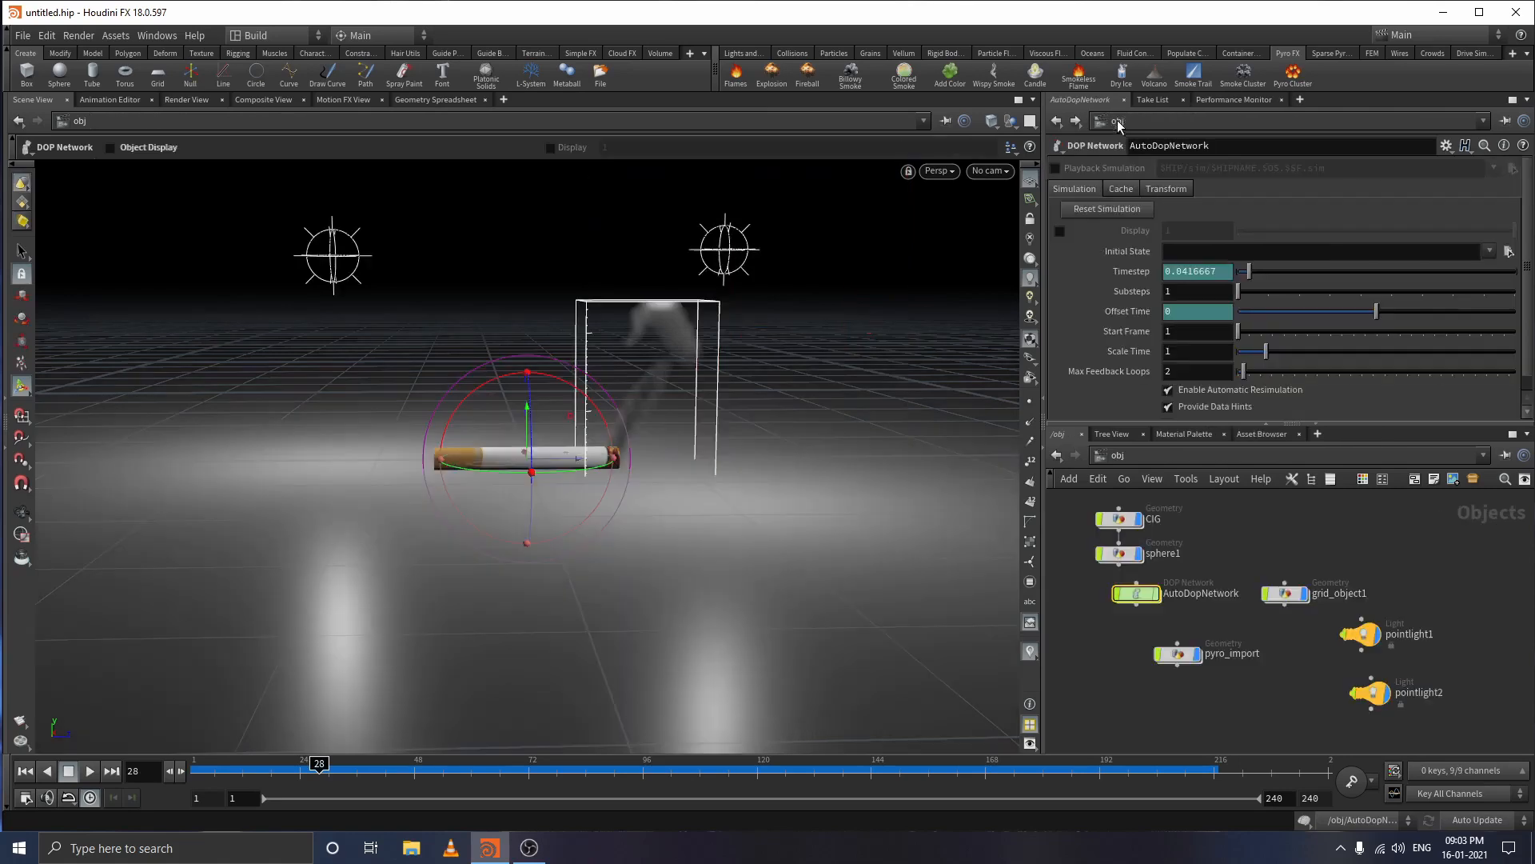
- Open the sphere1 geometry network and review the density and temperature attributes of its create_density pyro source
click(1117, 120)
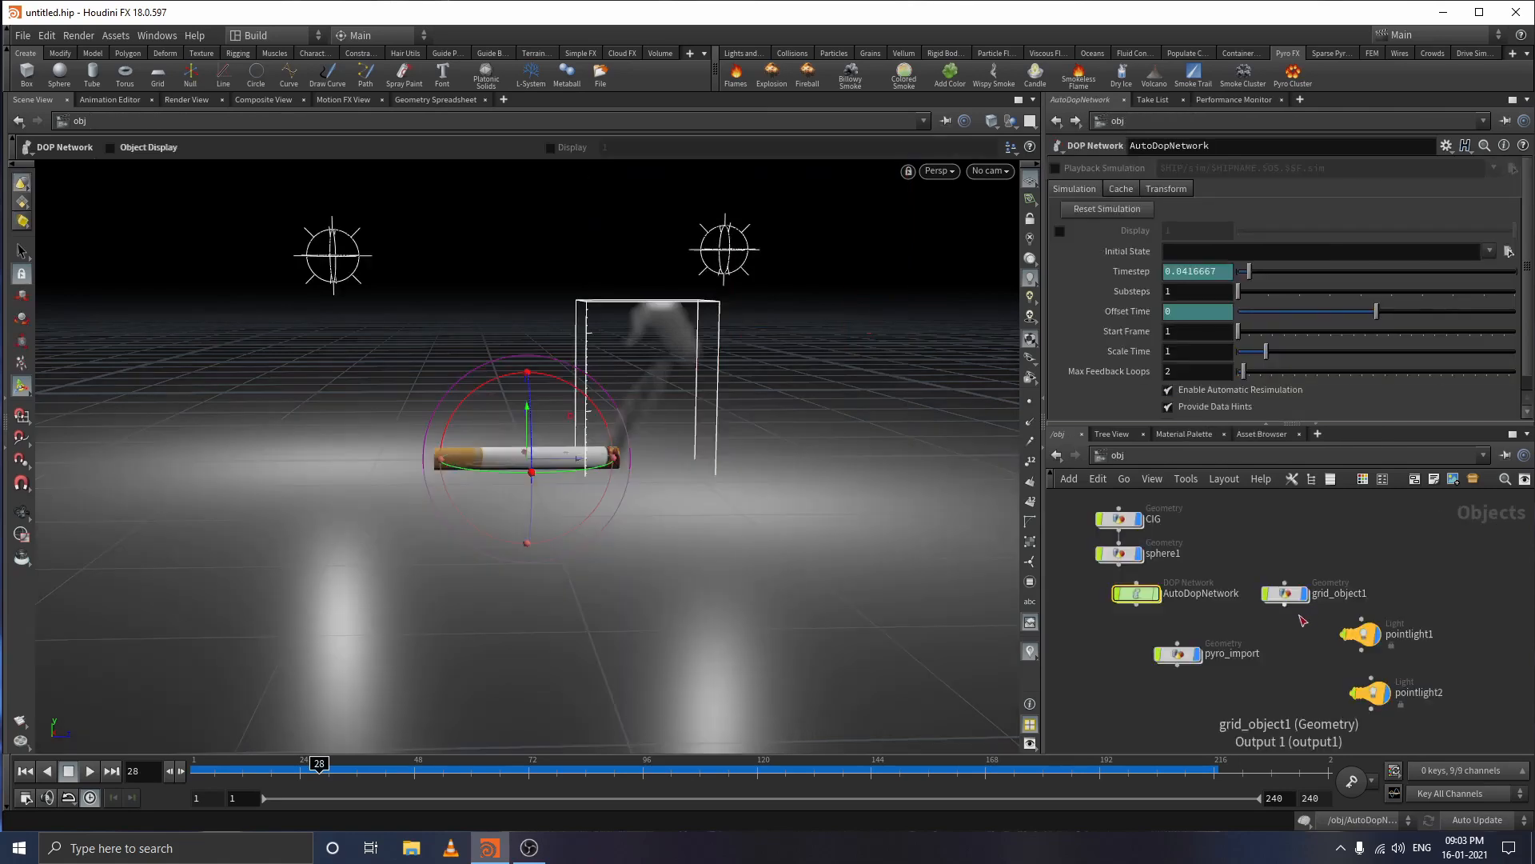
scroll(1276, 623, up, 2)
middle_drag(1225, 625, 1312, 657)
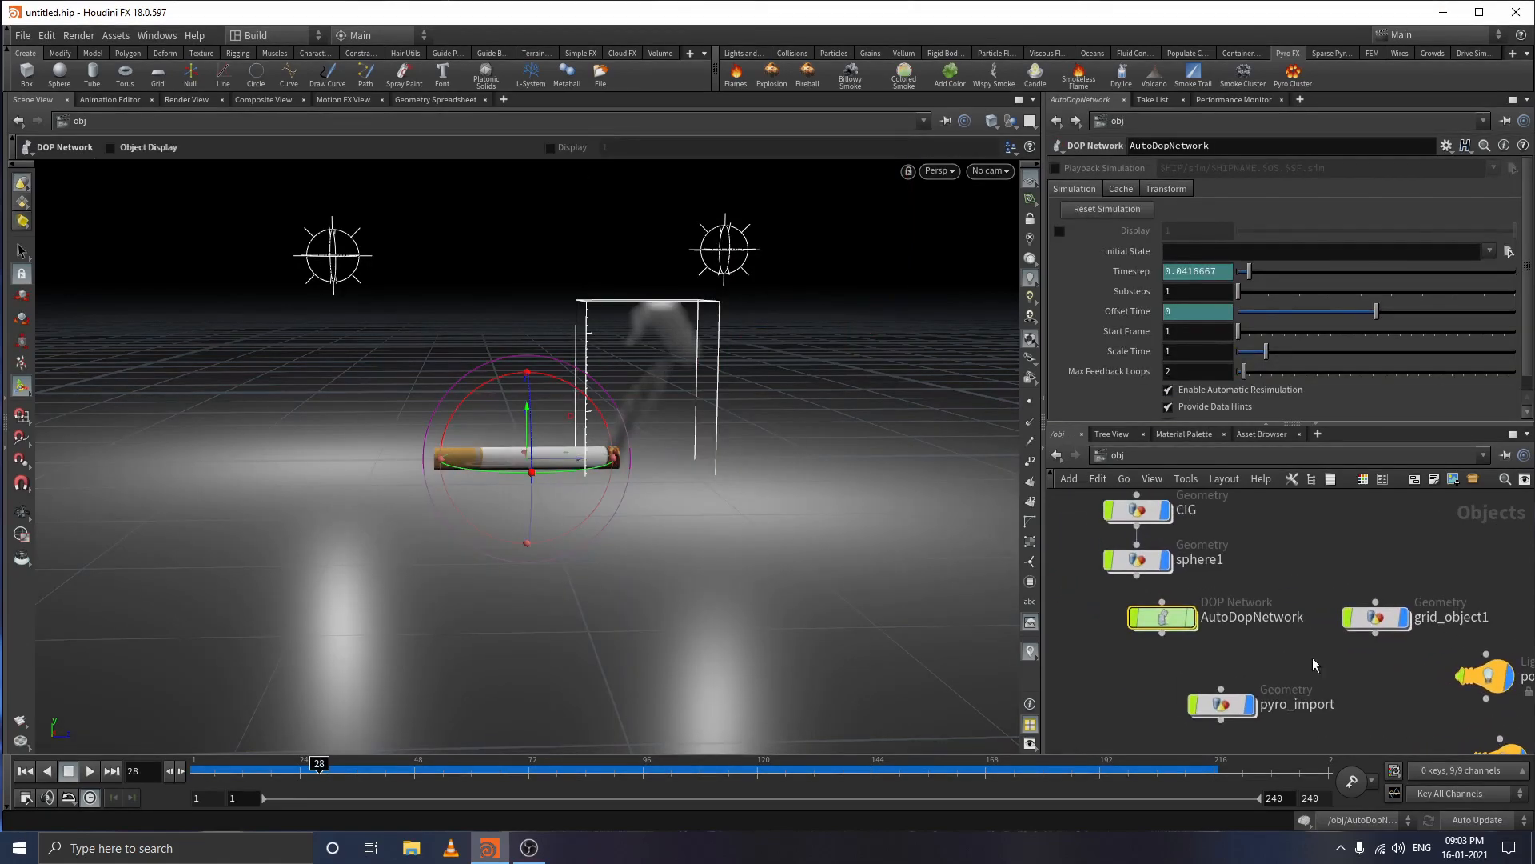
scroll(1309, 657, down, 1)
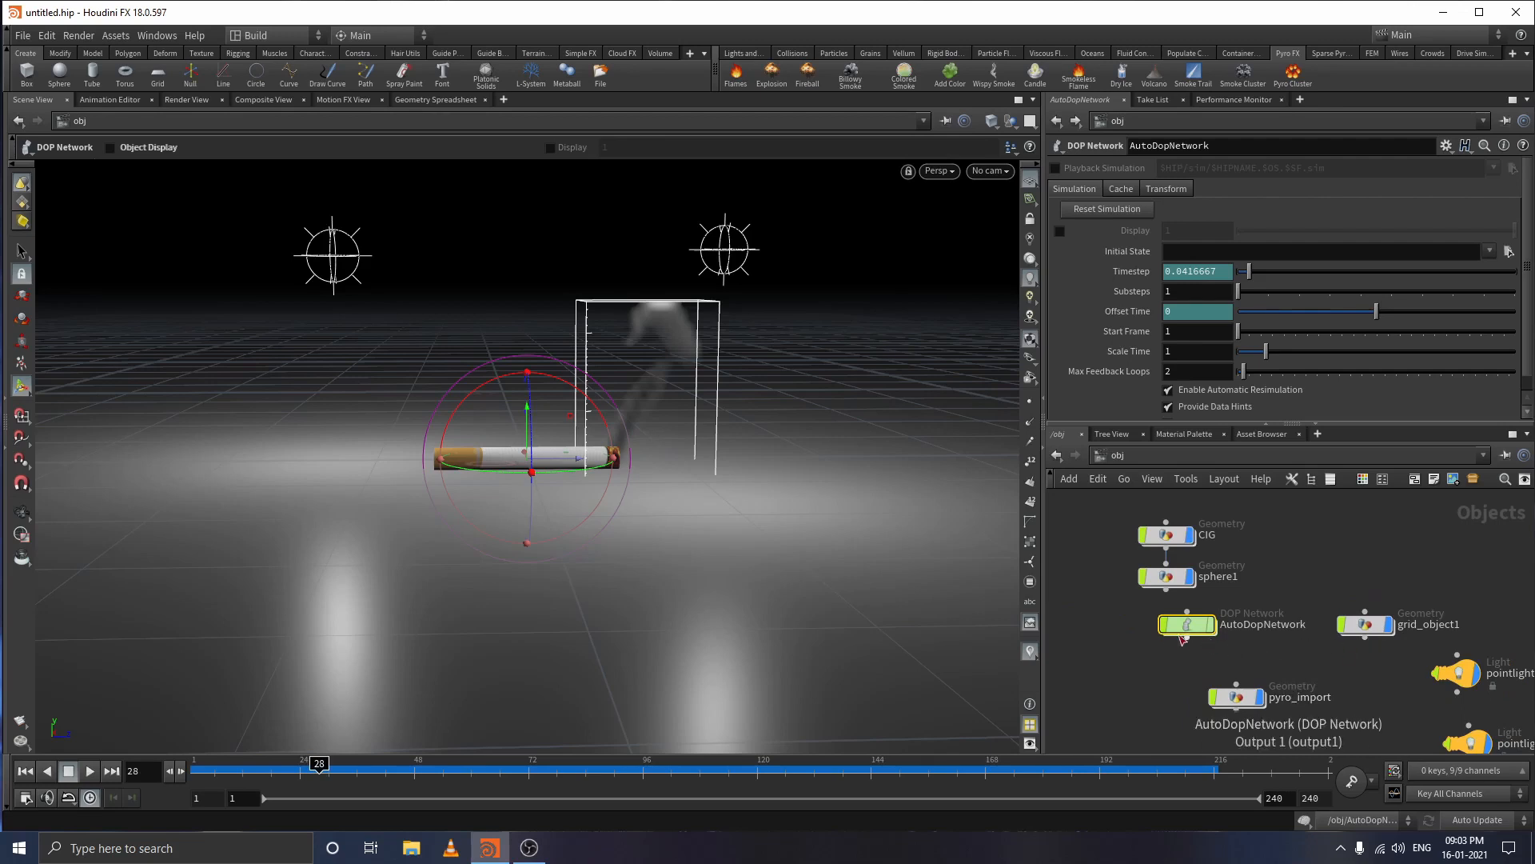
drag(1086, 575, 1236, 589)
double_click(1164, 578)
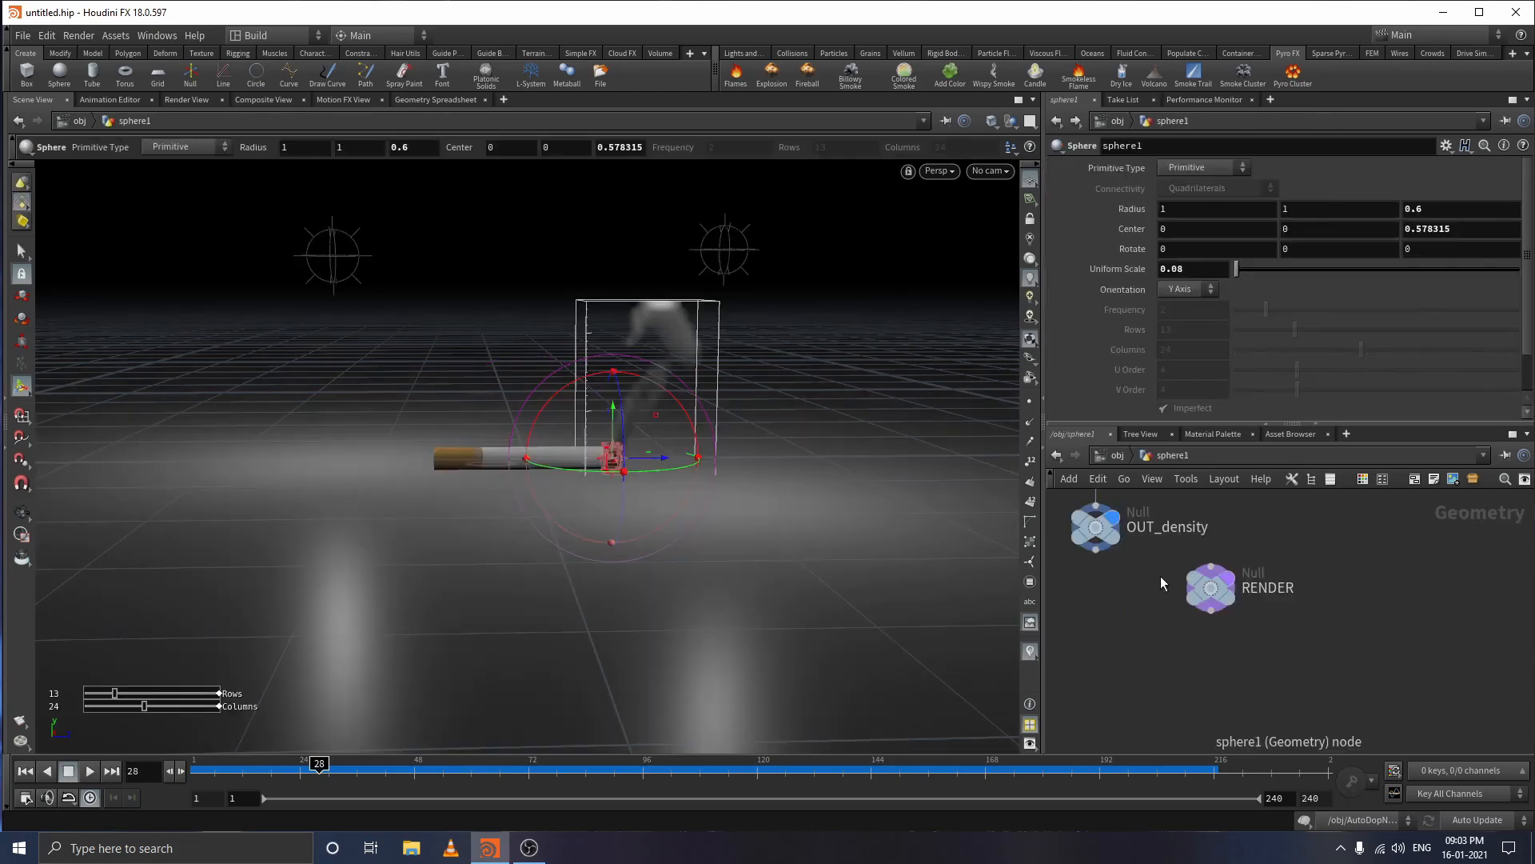
middle_drag(1160, 576, 1171, 740)
drag(1306, 577, 1126, 613)
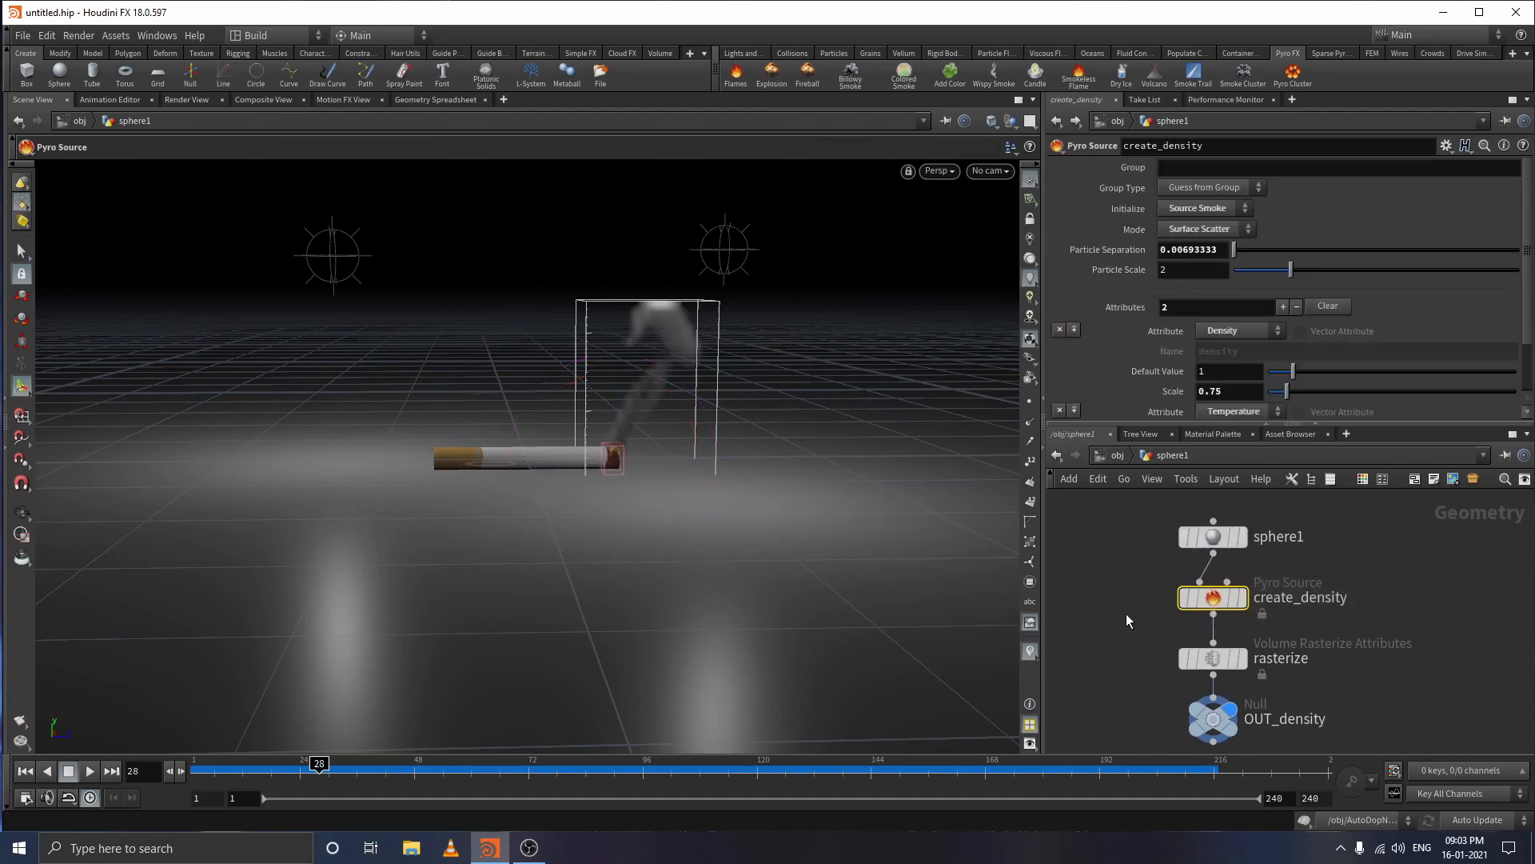
scroll(1352, 327, down, 3)
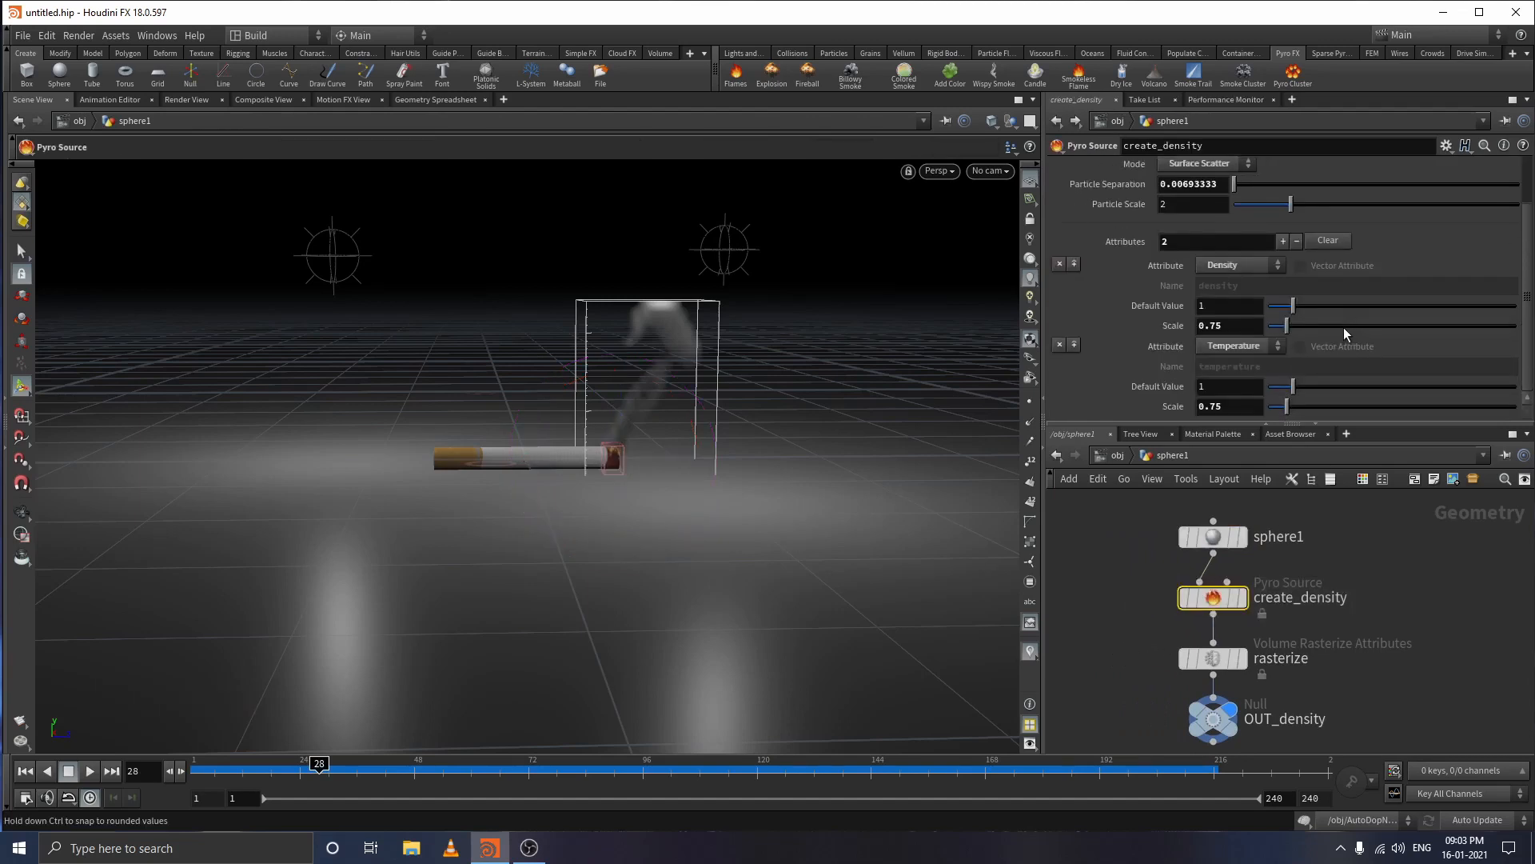
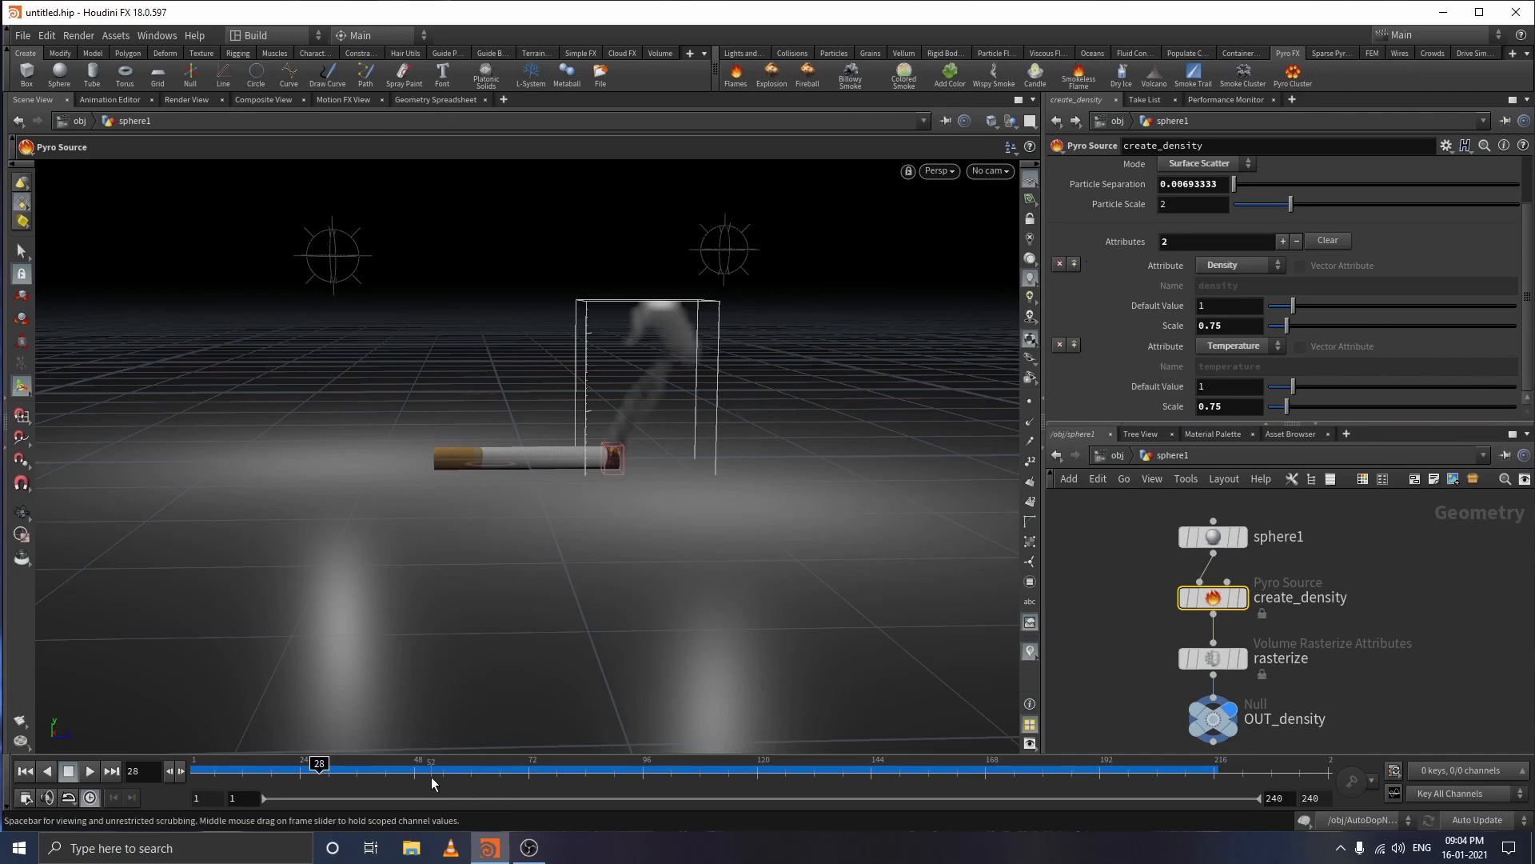
- Play back the cached smoke from frame 21, and scrub back to frame 57 to examine the plume's shape
drag(422, 766, 285, 765)
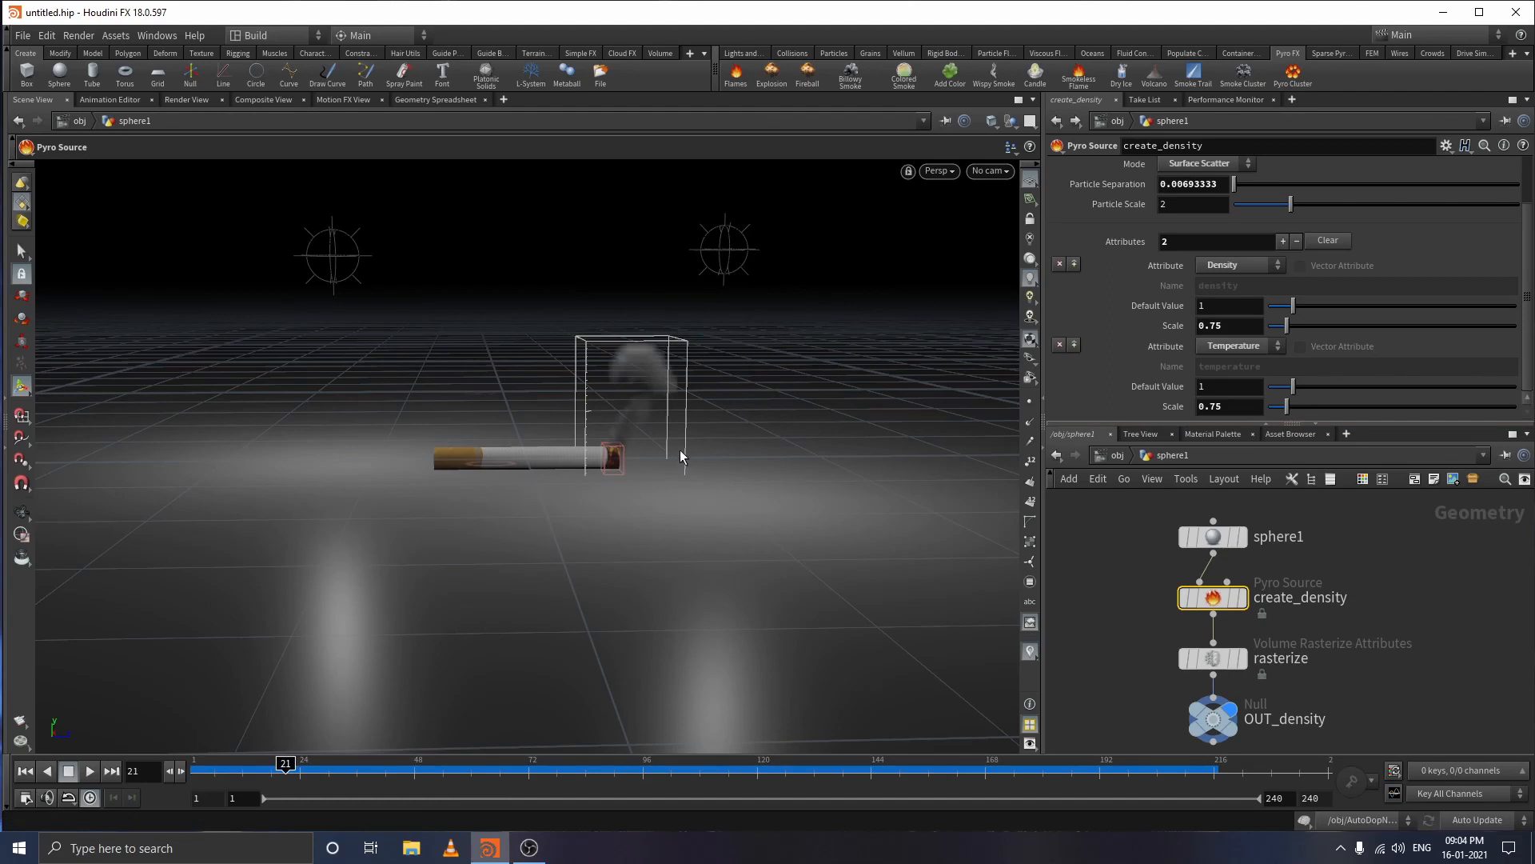
click(90, 771)
key(Escape)
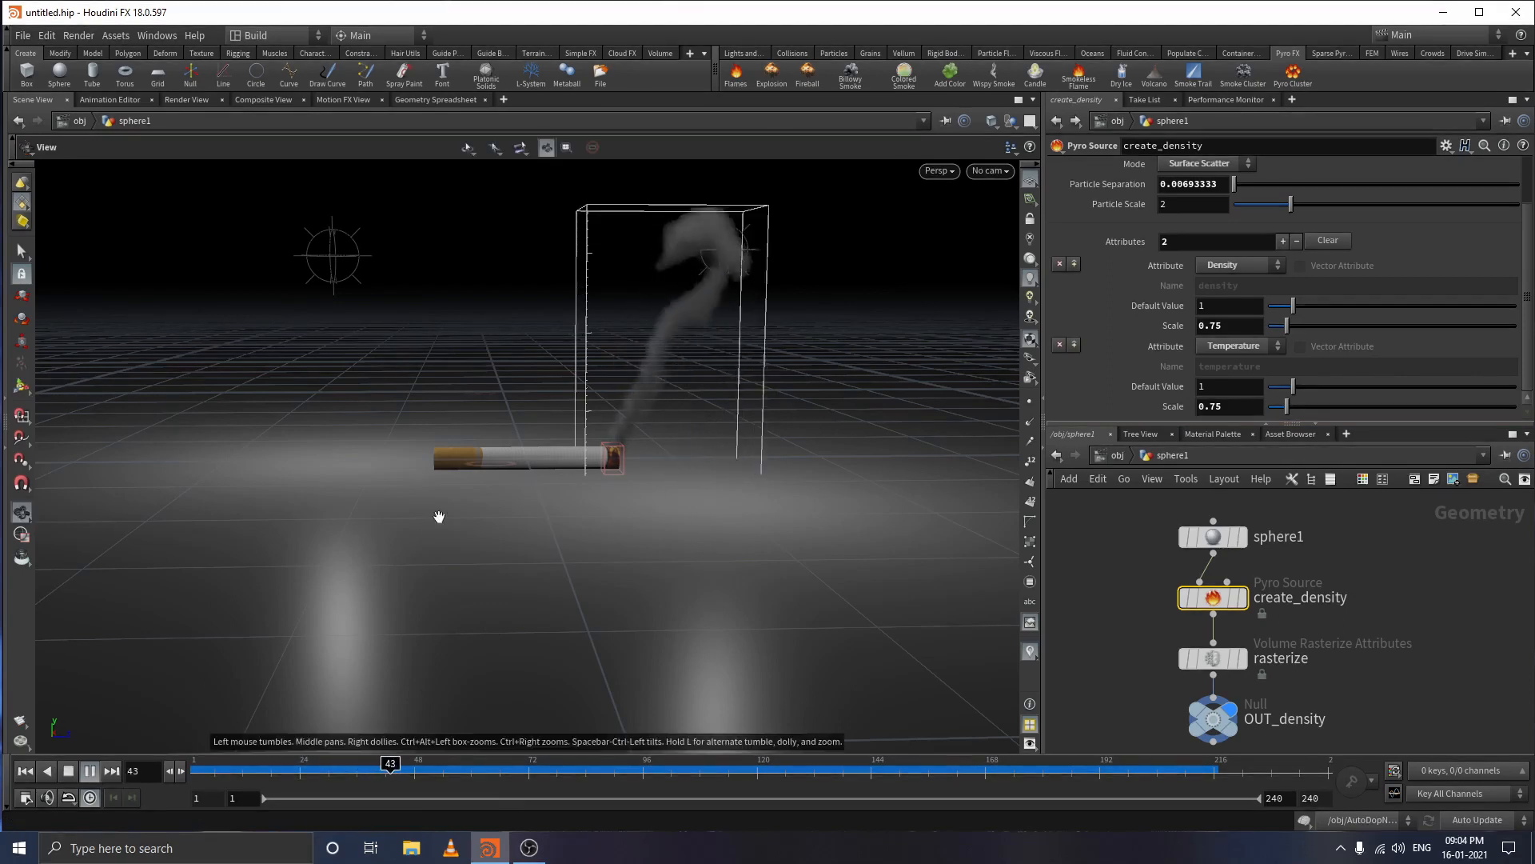
key(Return)
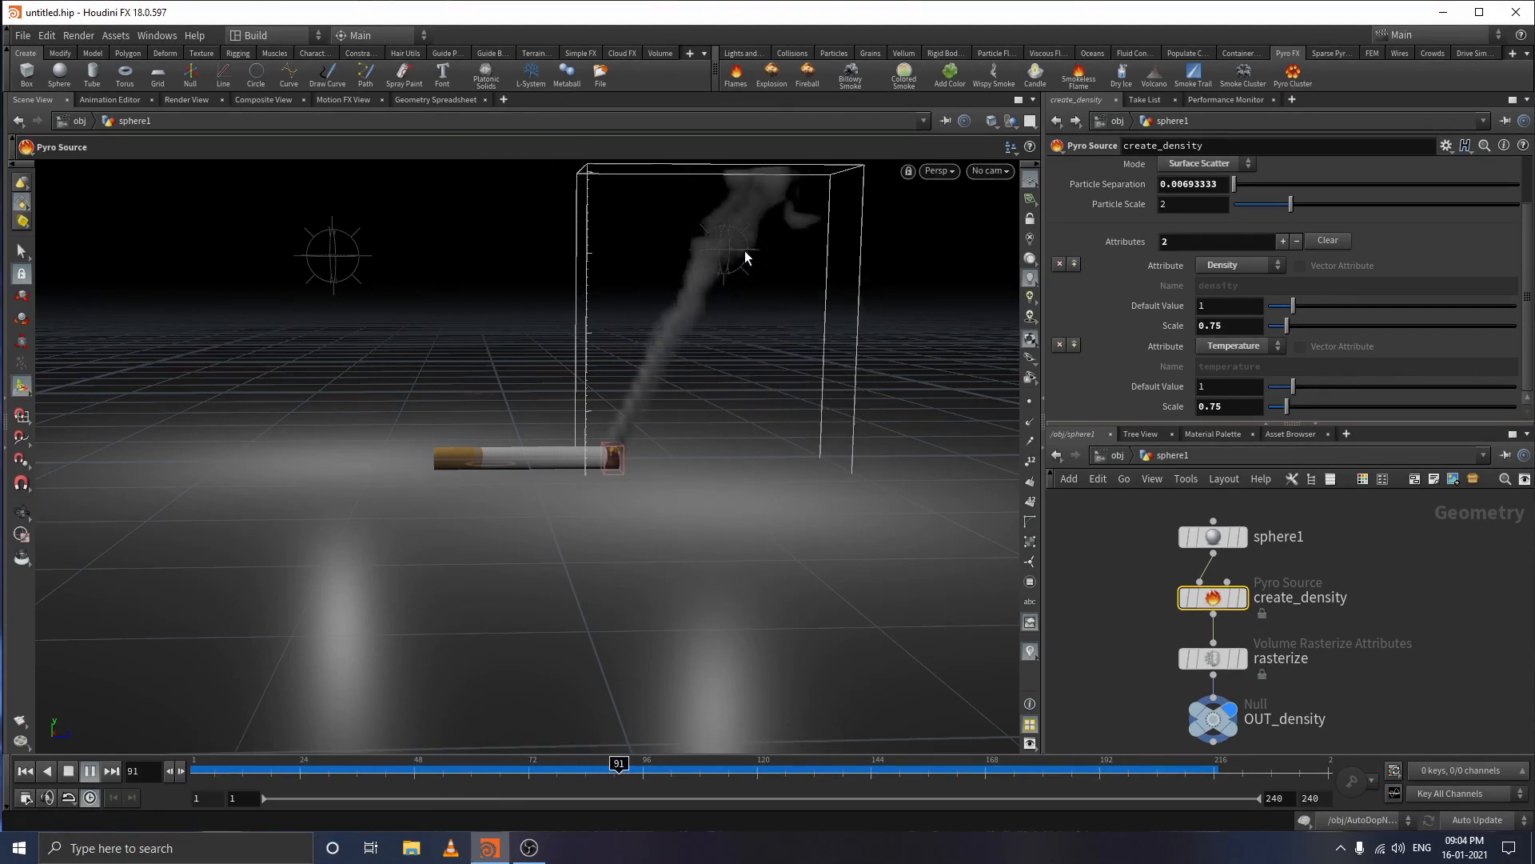
click(92, 771)
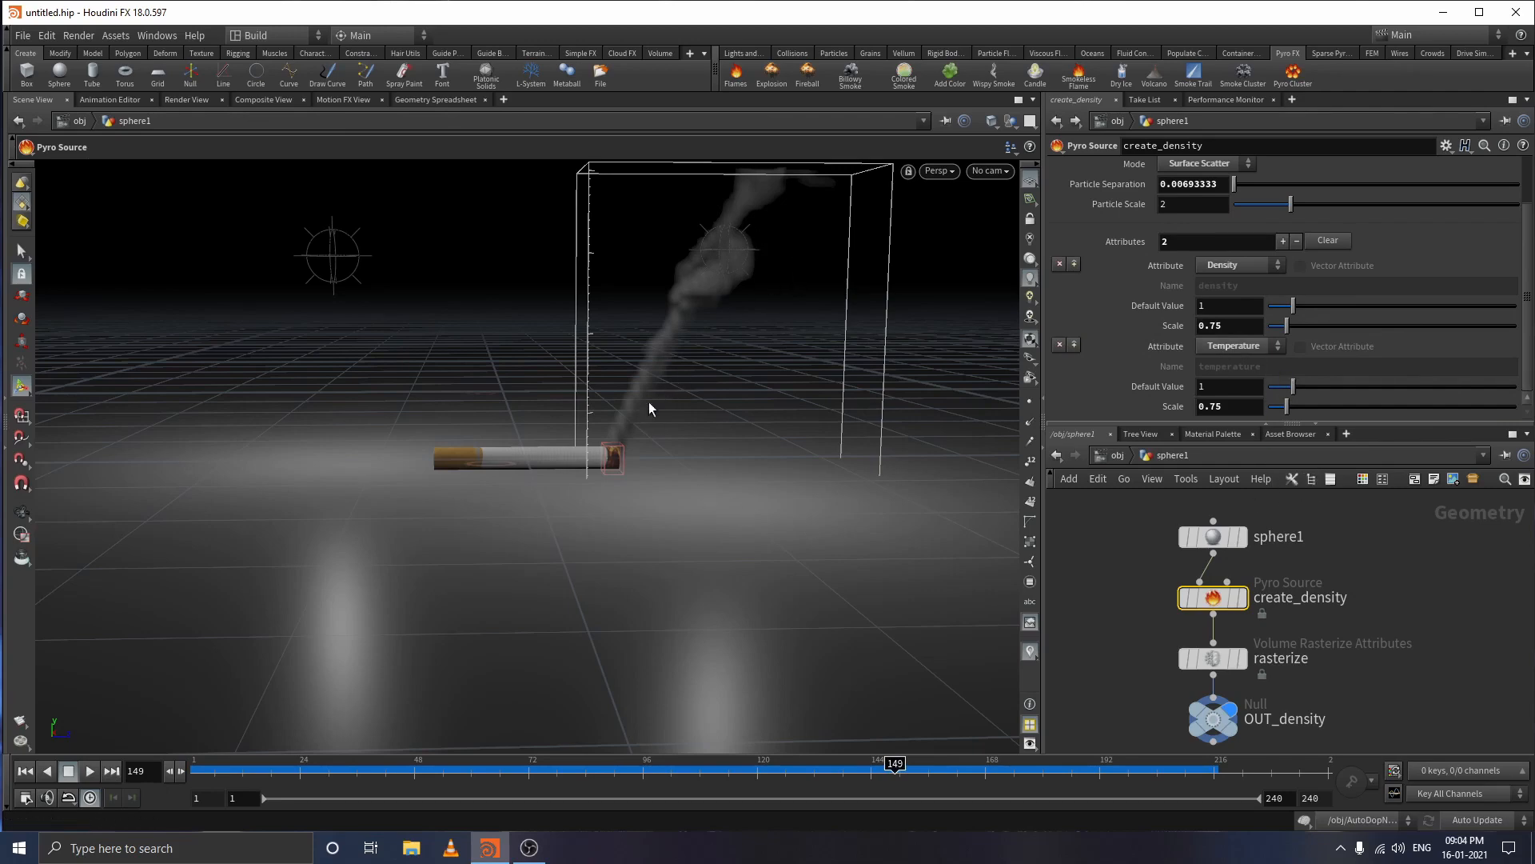
drag(828, 772, 705, 774)
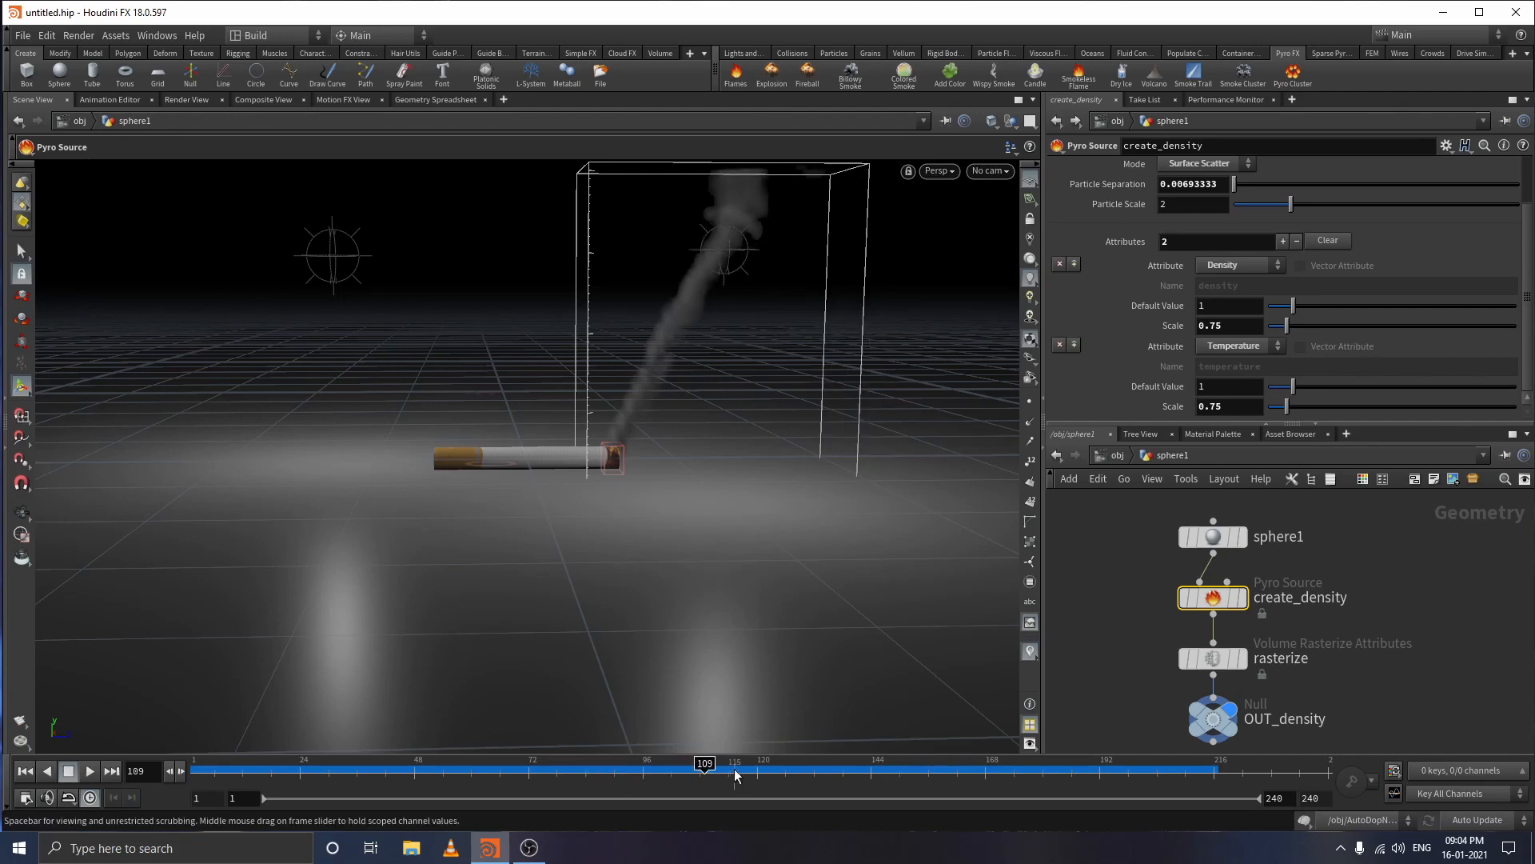
drag(696, 770, 458, 773)
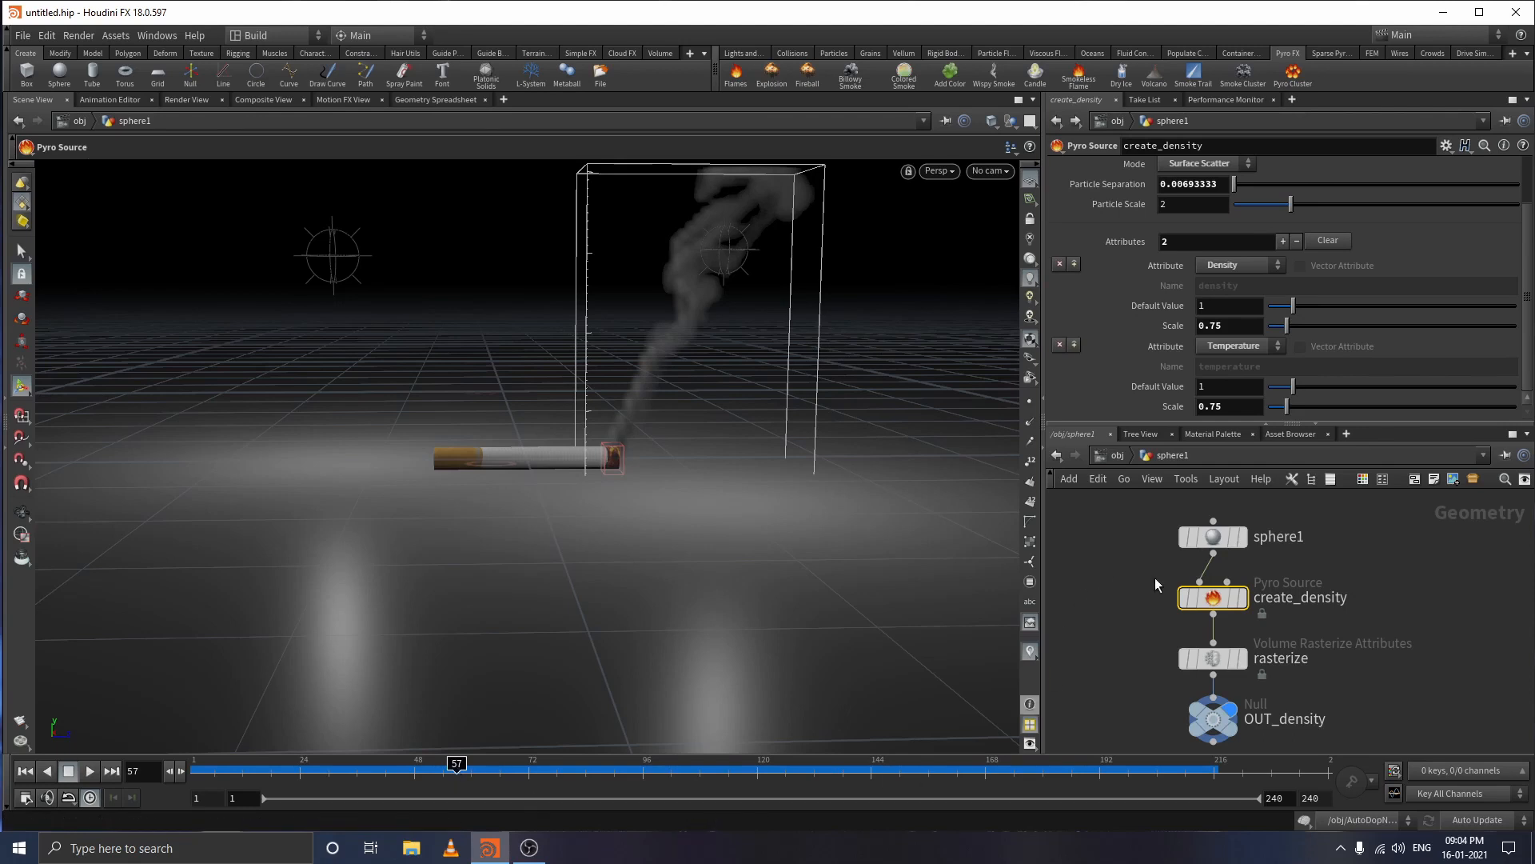
- Return to the object level, open the AutoDopNetwork and select its pyro smoke object
mouse_move(1153, 518)
mouse_down()
mouse_move(1222, 565)
mouse_move(1167, 514)
mouse_up()
click(1114, 455)
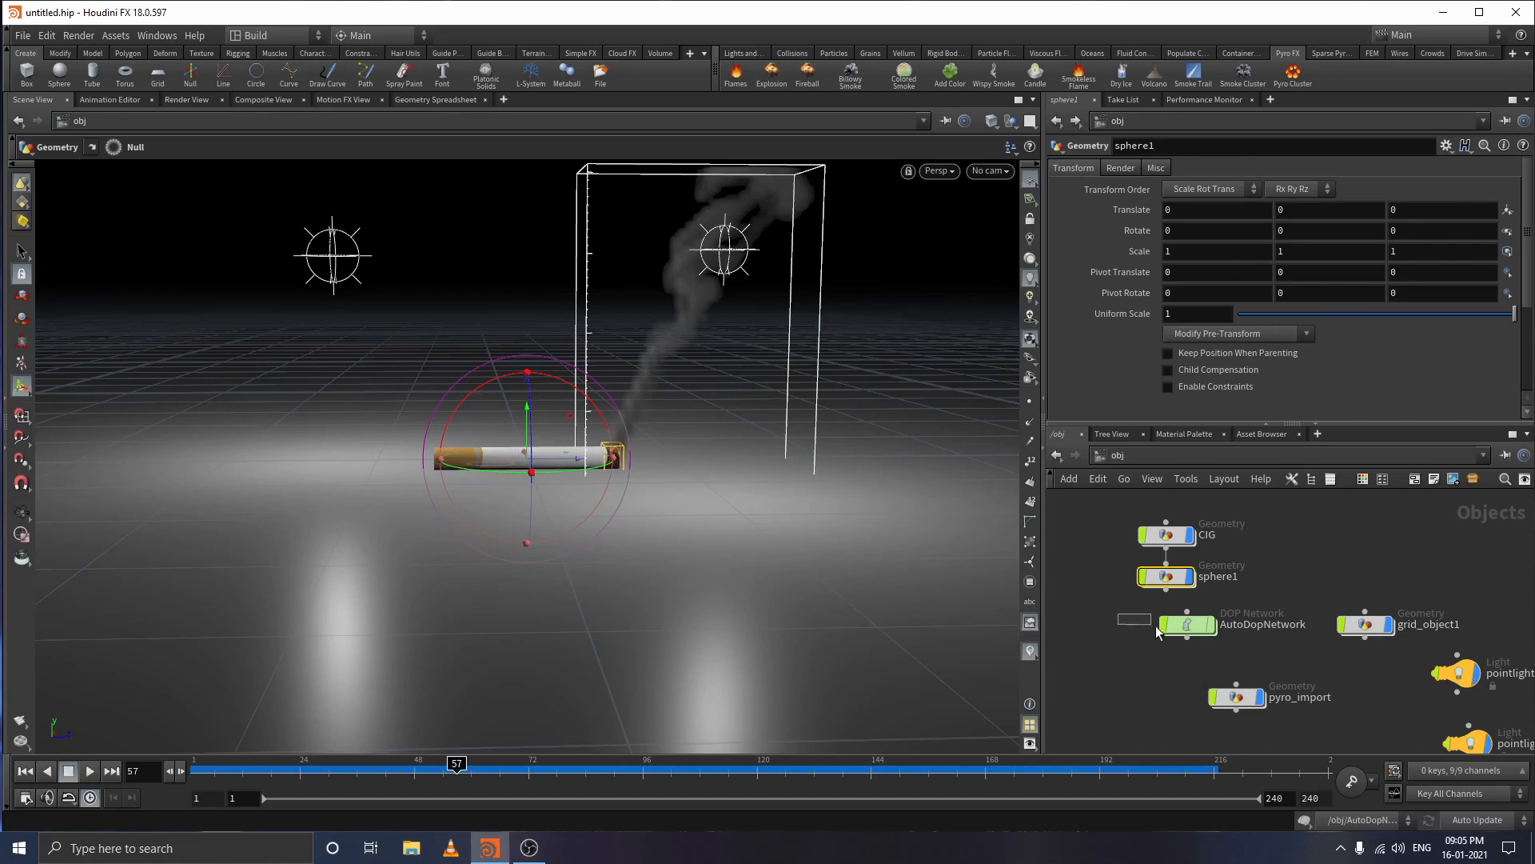
click(1190, 625)
double_click(1192, 626)
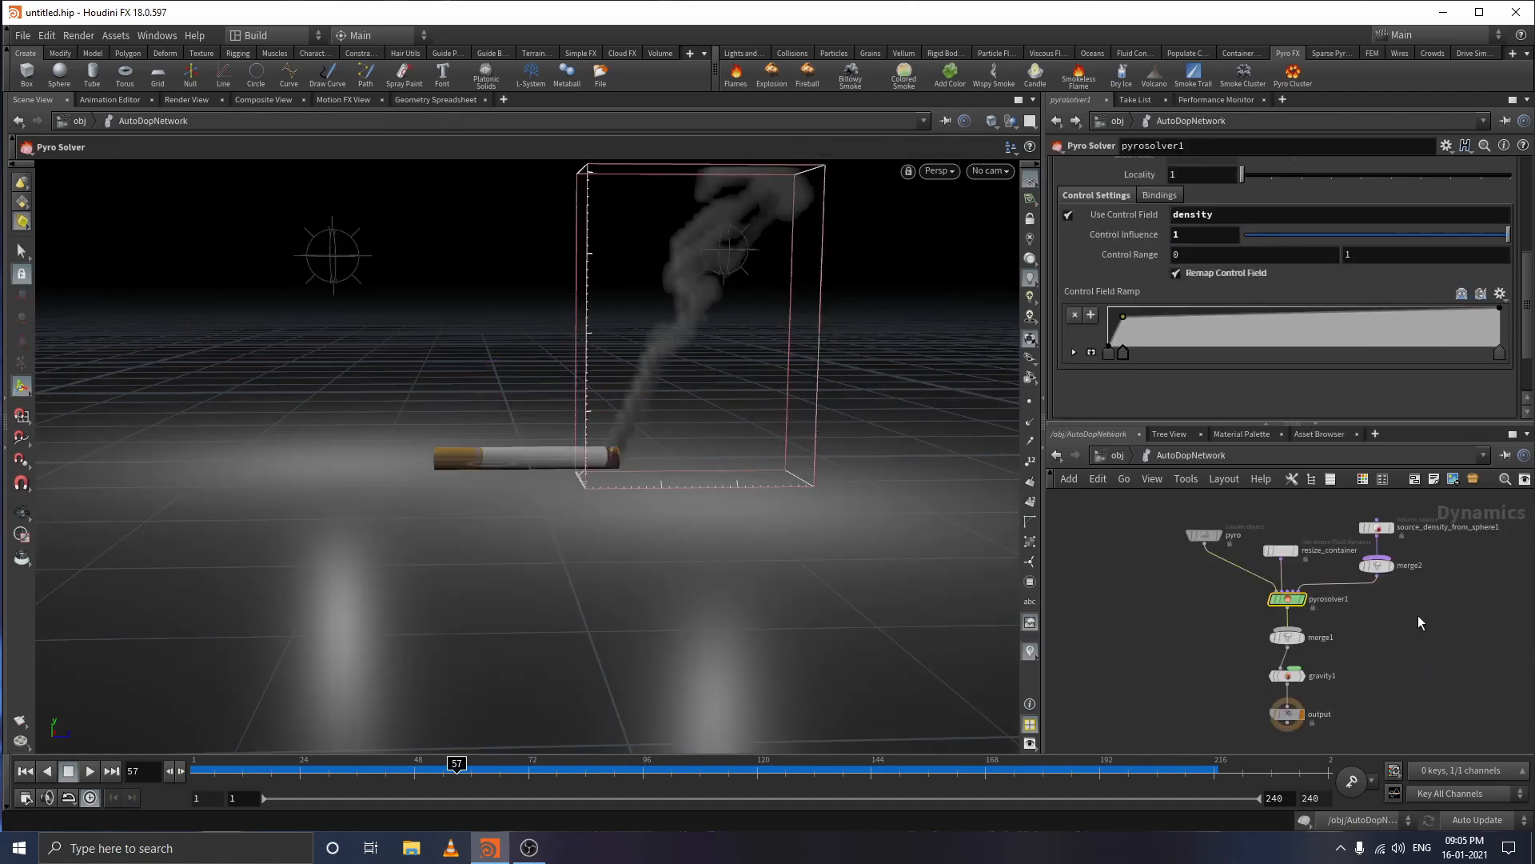
scroll(1418, 616, up, 3)
middle_drag(1321, 631, 1357, 703)
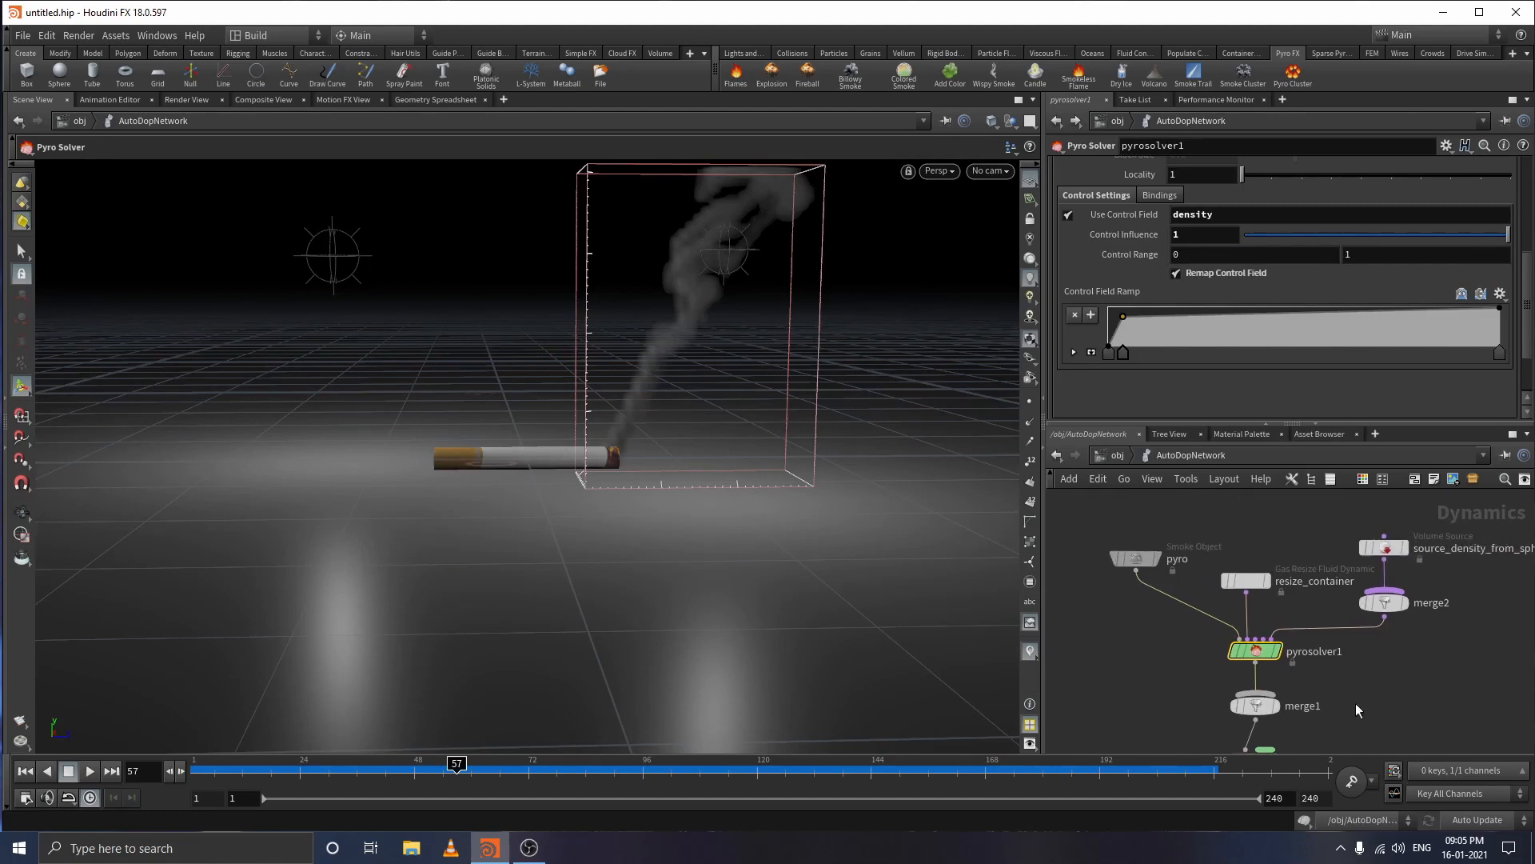
drag(1149, 604, 1149, 604)
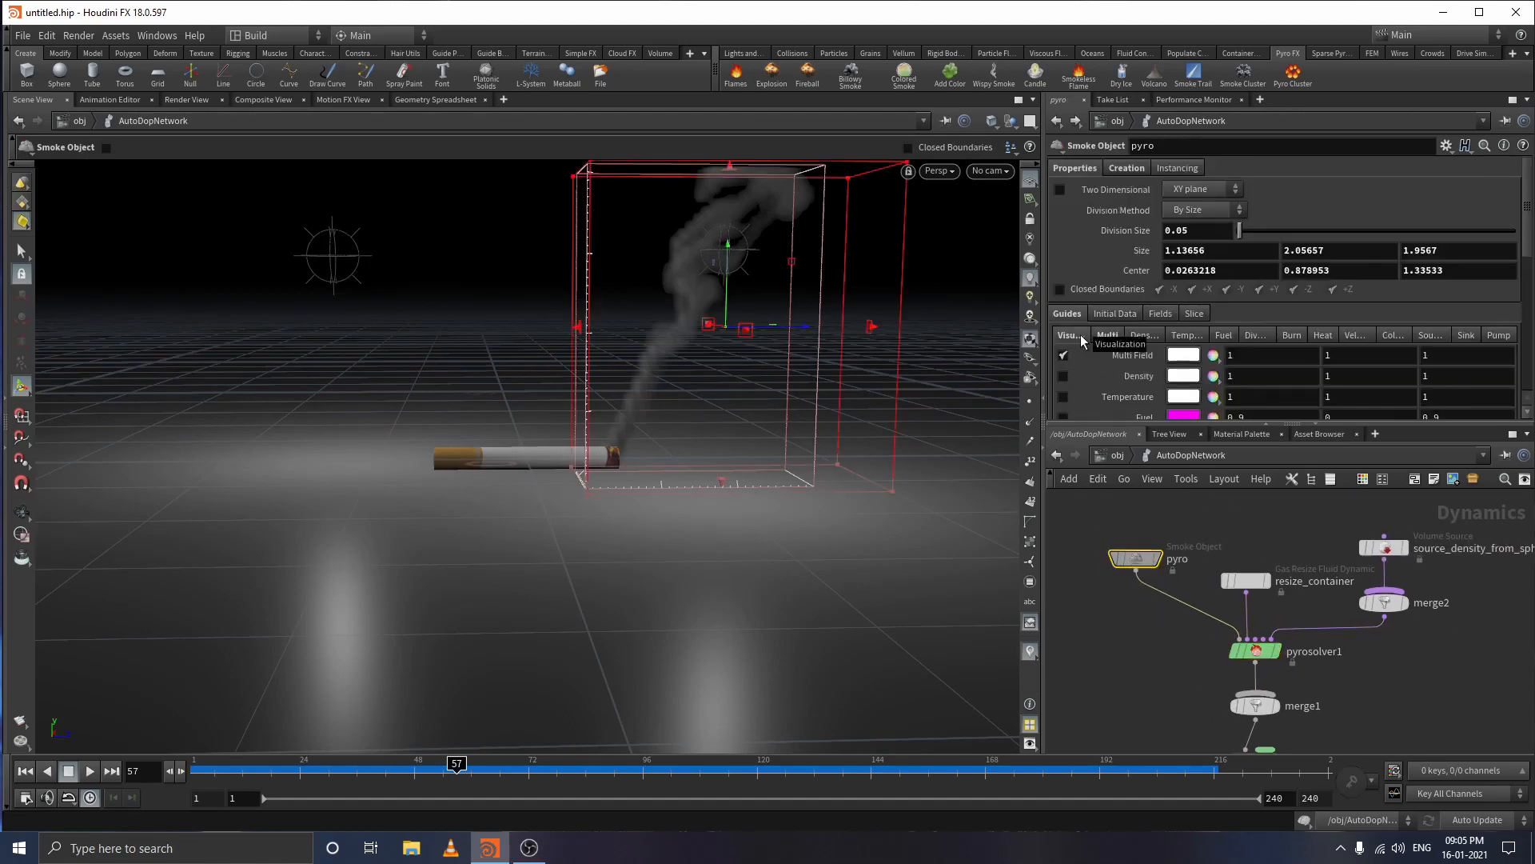
- Show the pyro object's Temperature guide, scrub through to frame 104 to examine the temperature slice, and hide the guide again
scroll(1091, 346, down, 2)
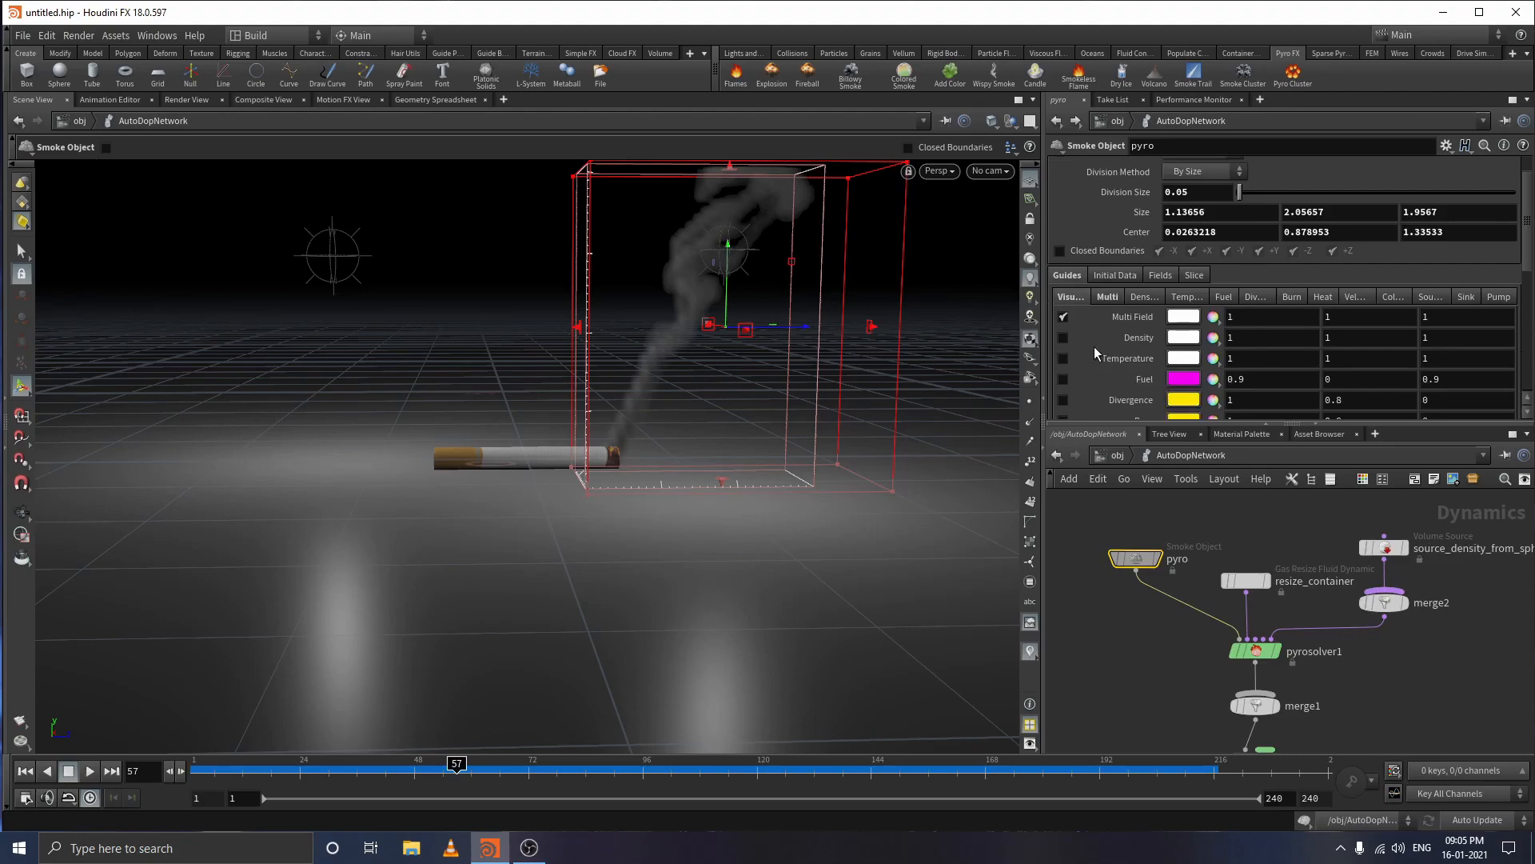
click(1064, 359)
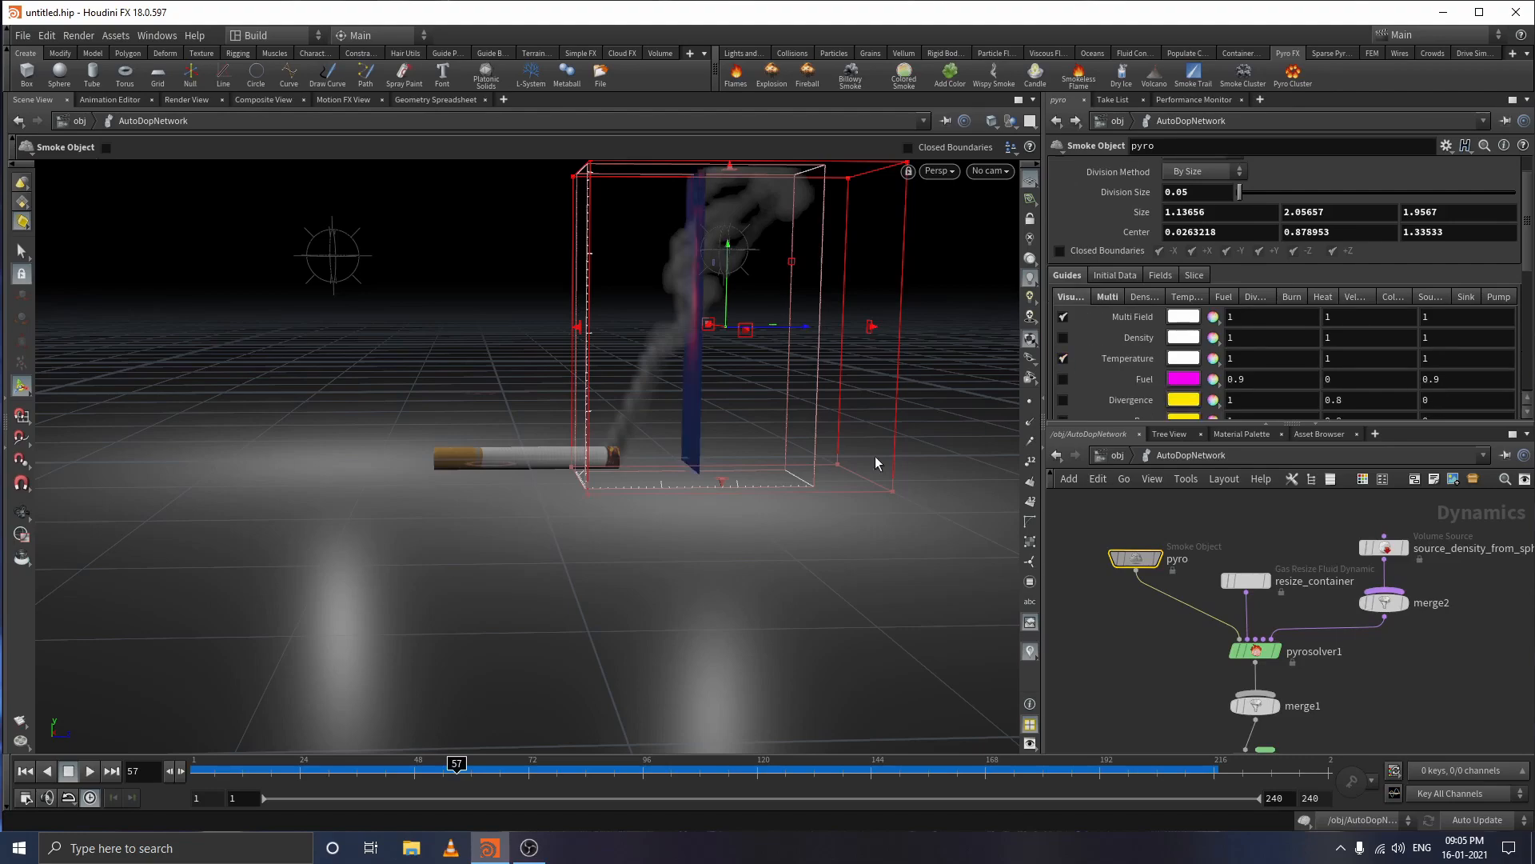
alt+drag(516, 457, 720, 464)
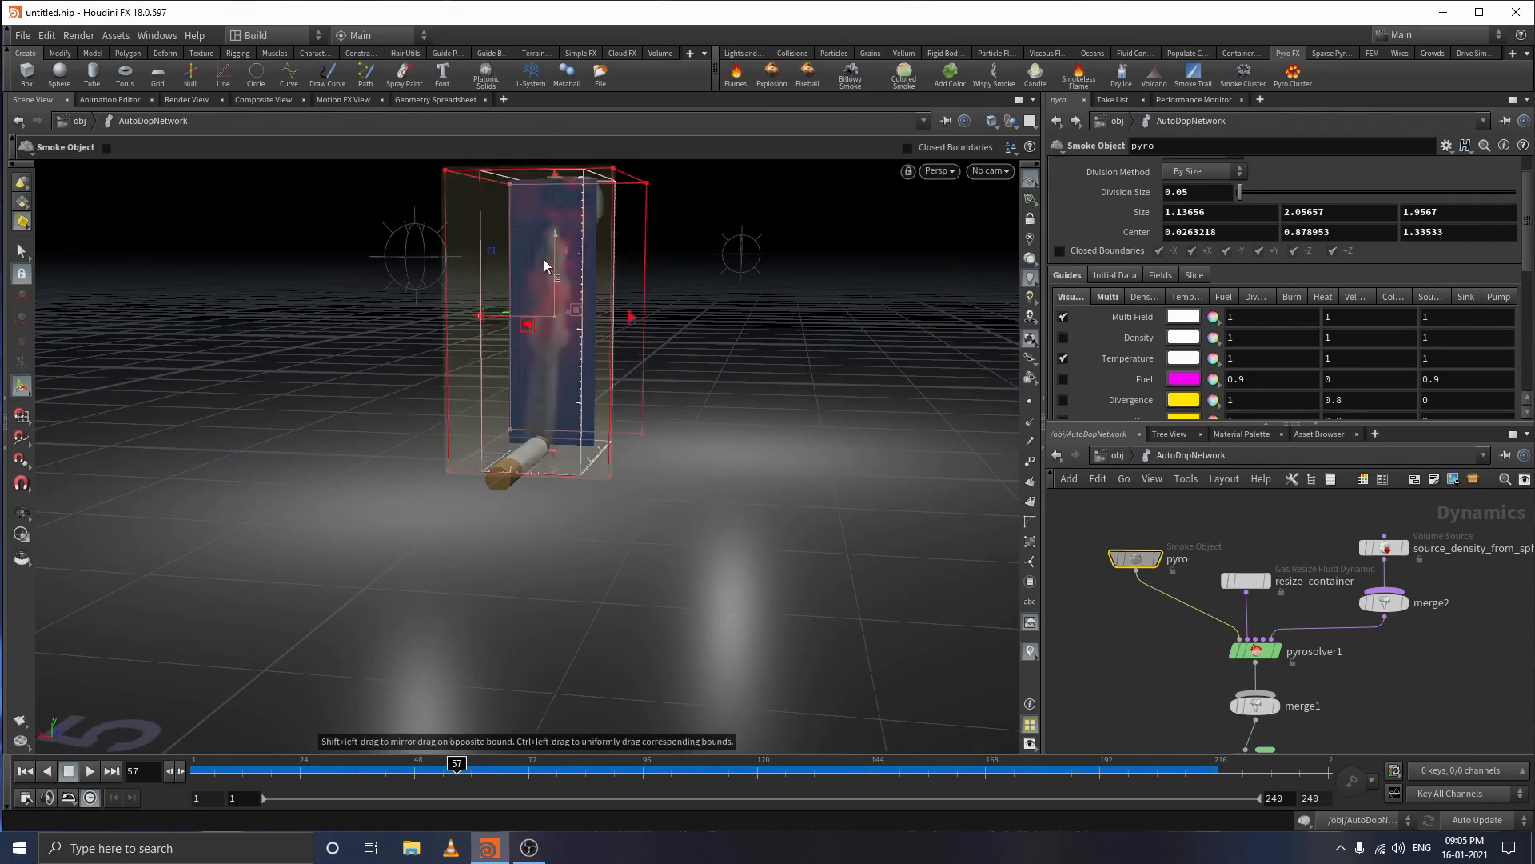
click(428, 766)
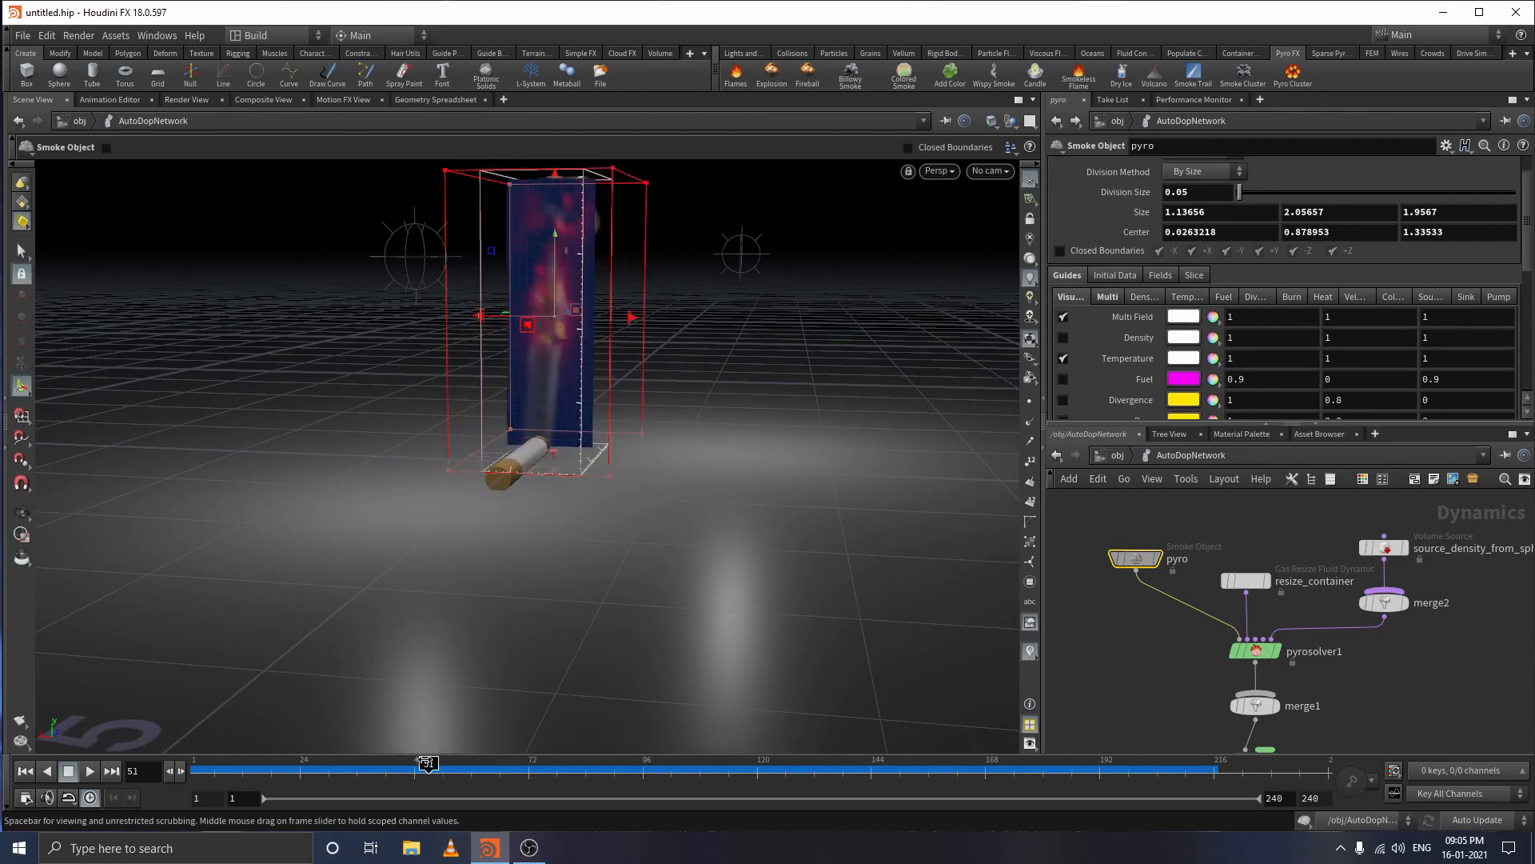
drag(429, 766, 381, 766)
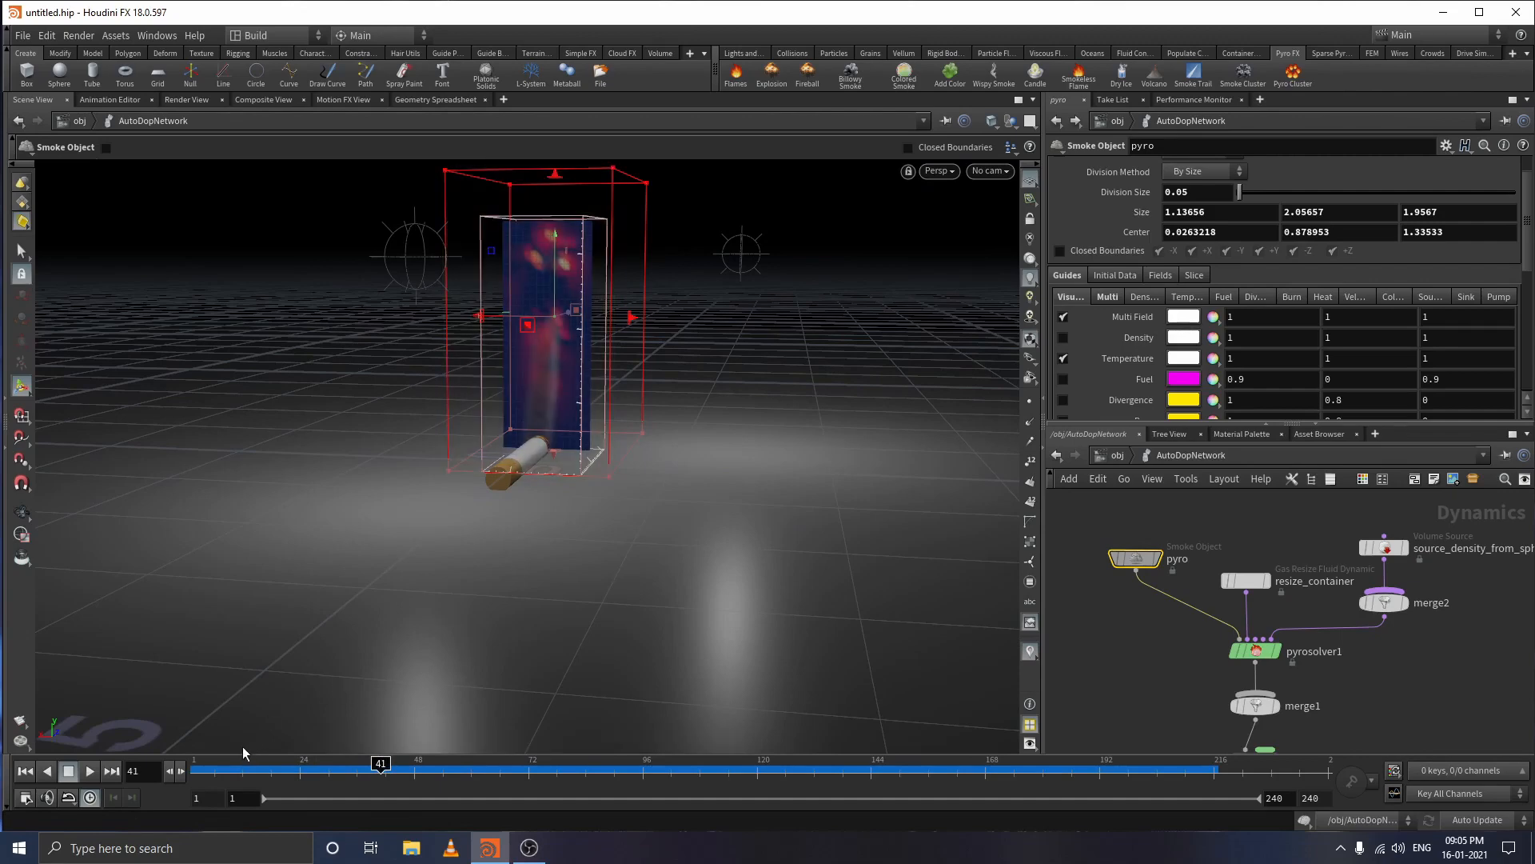
drag(242, 746, 680, 749)
click(1064, 359)
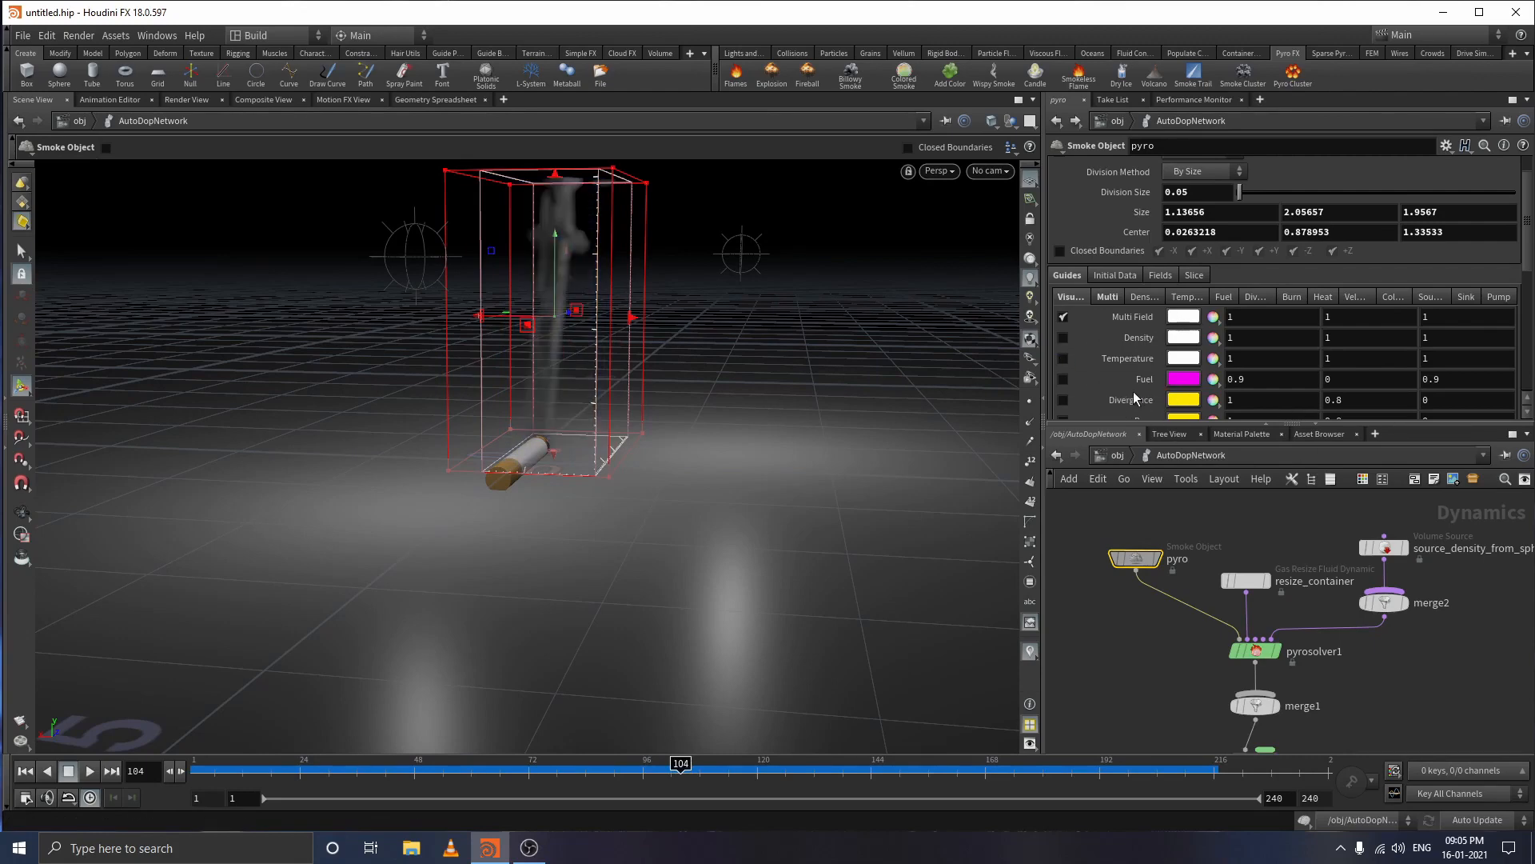
- Set the Density Scale of the pyro object's multi-field guide to 5
click(1107, 298)
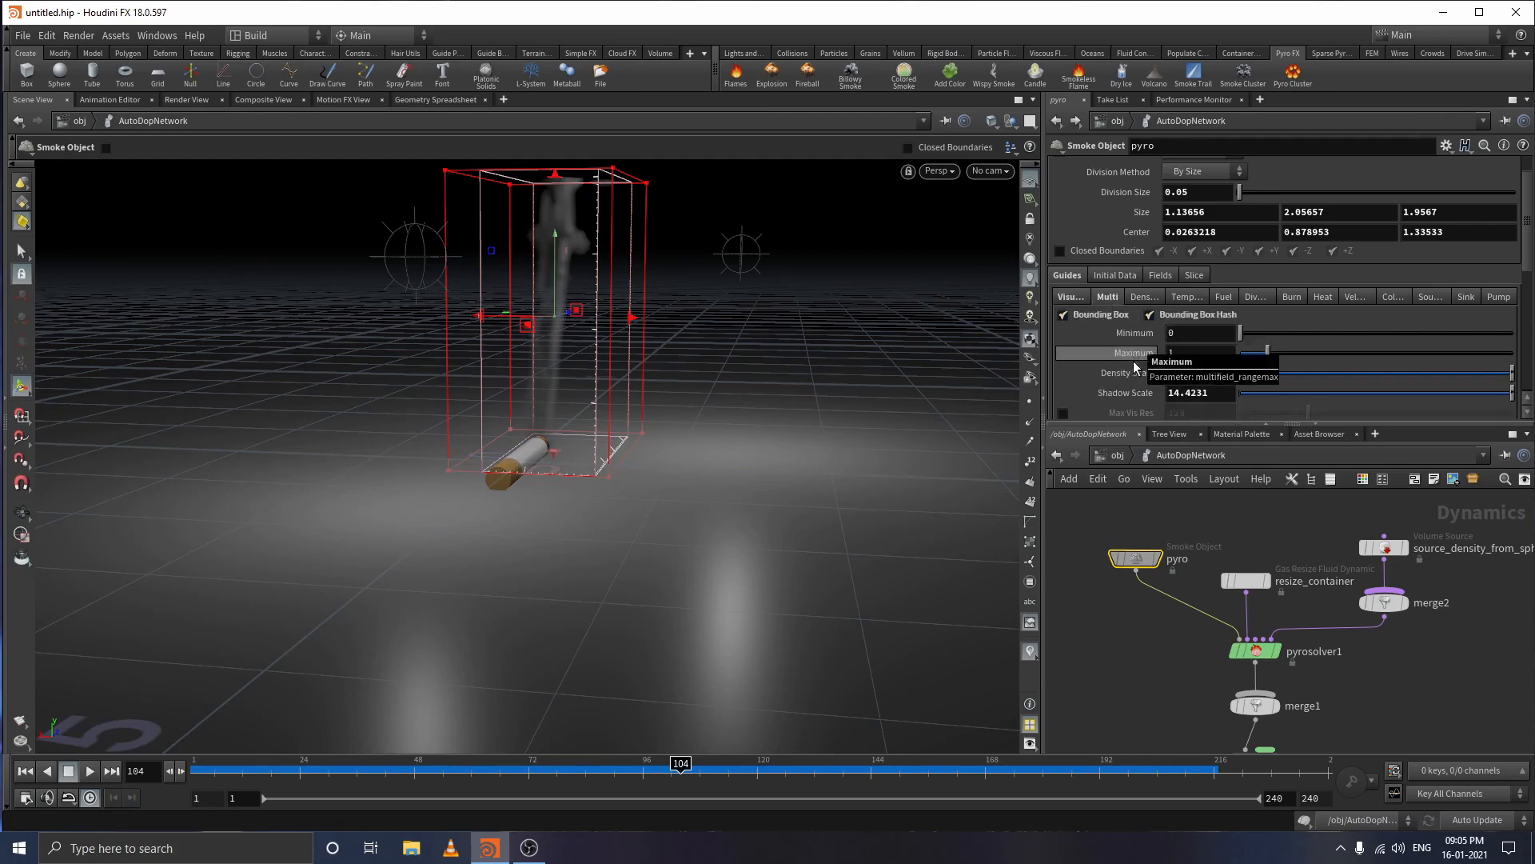
scroll(1129, 372, down, 1)
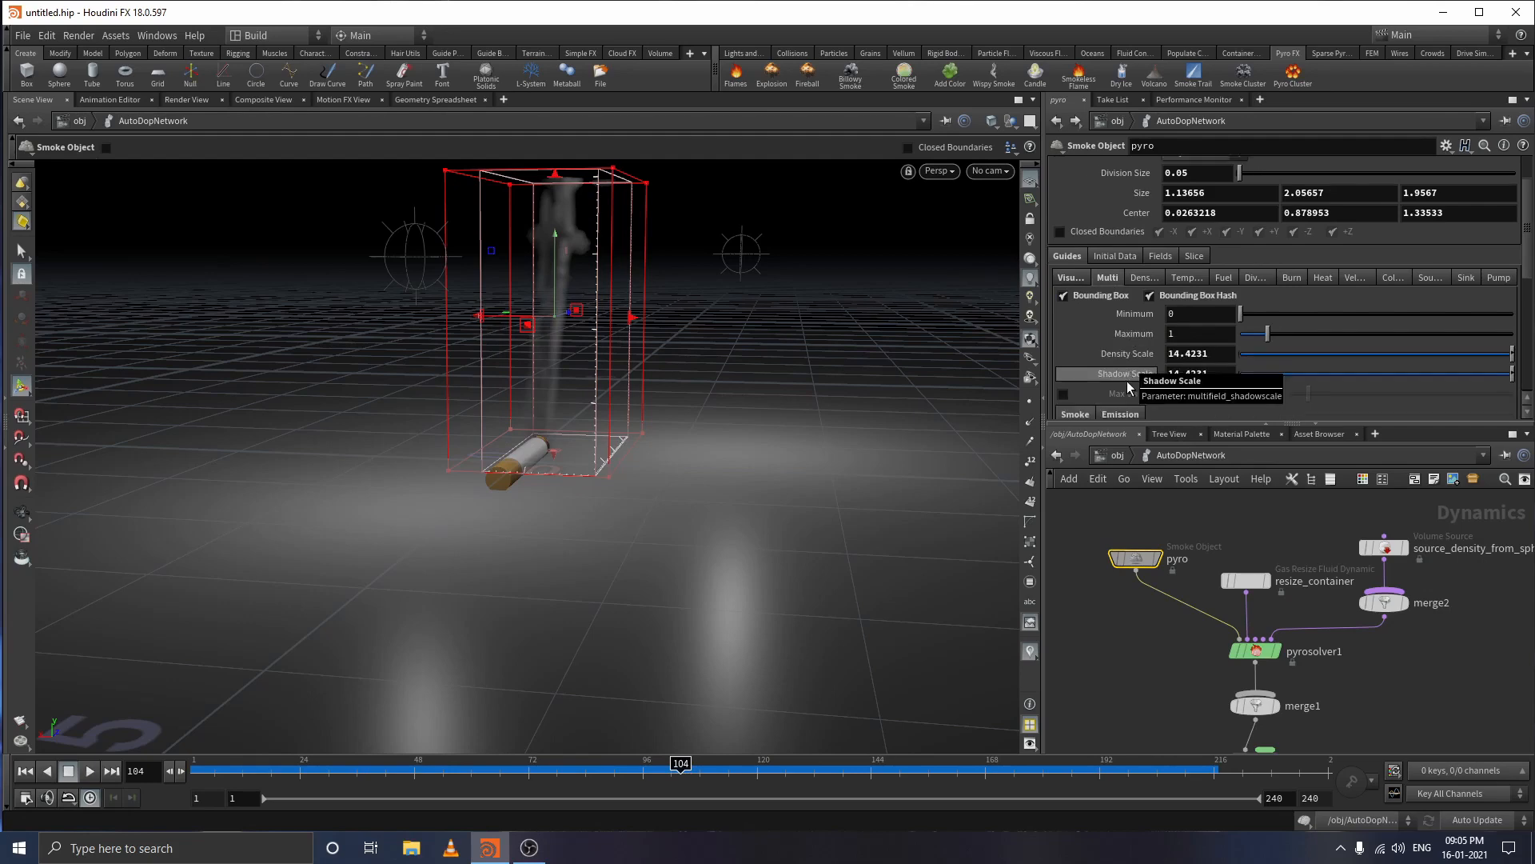
drag(614, 276, 470, 370)
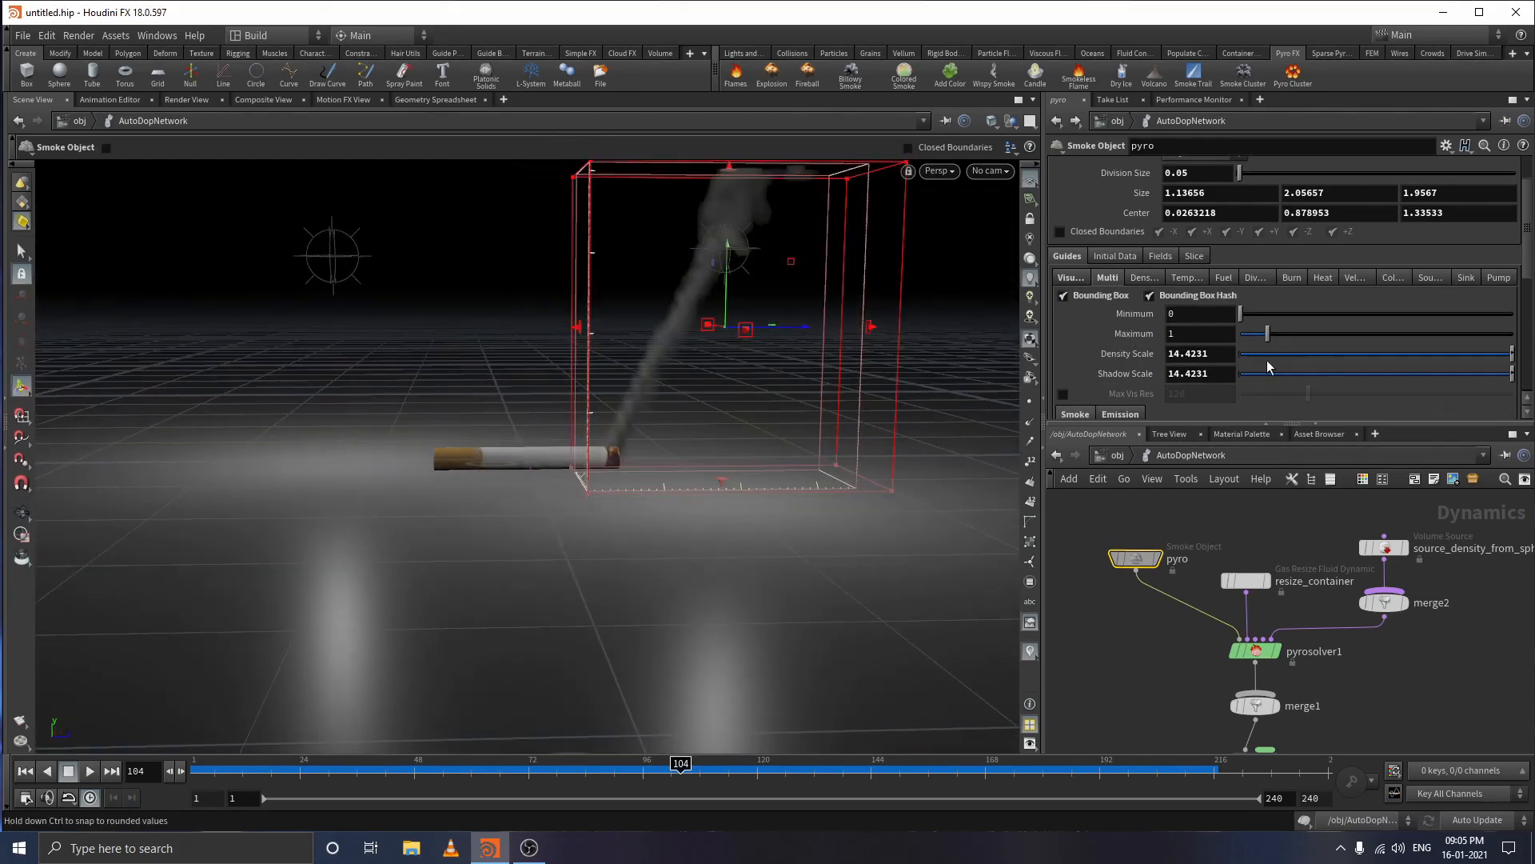
double_click(1201, 359)
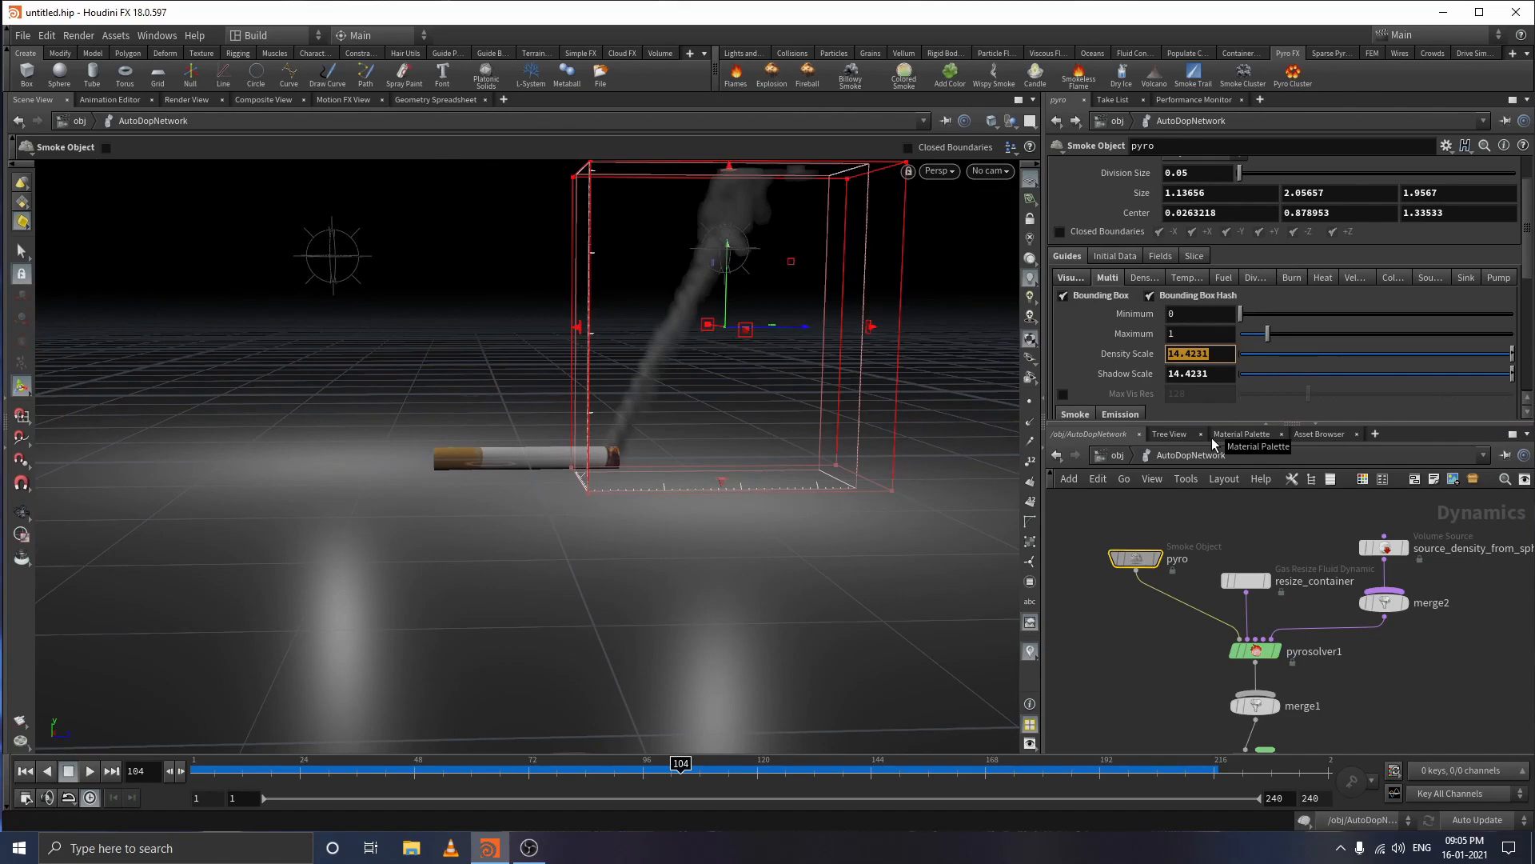
text(5)
key(Return)
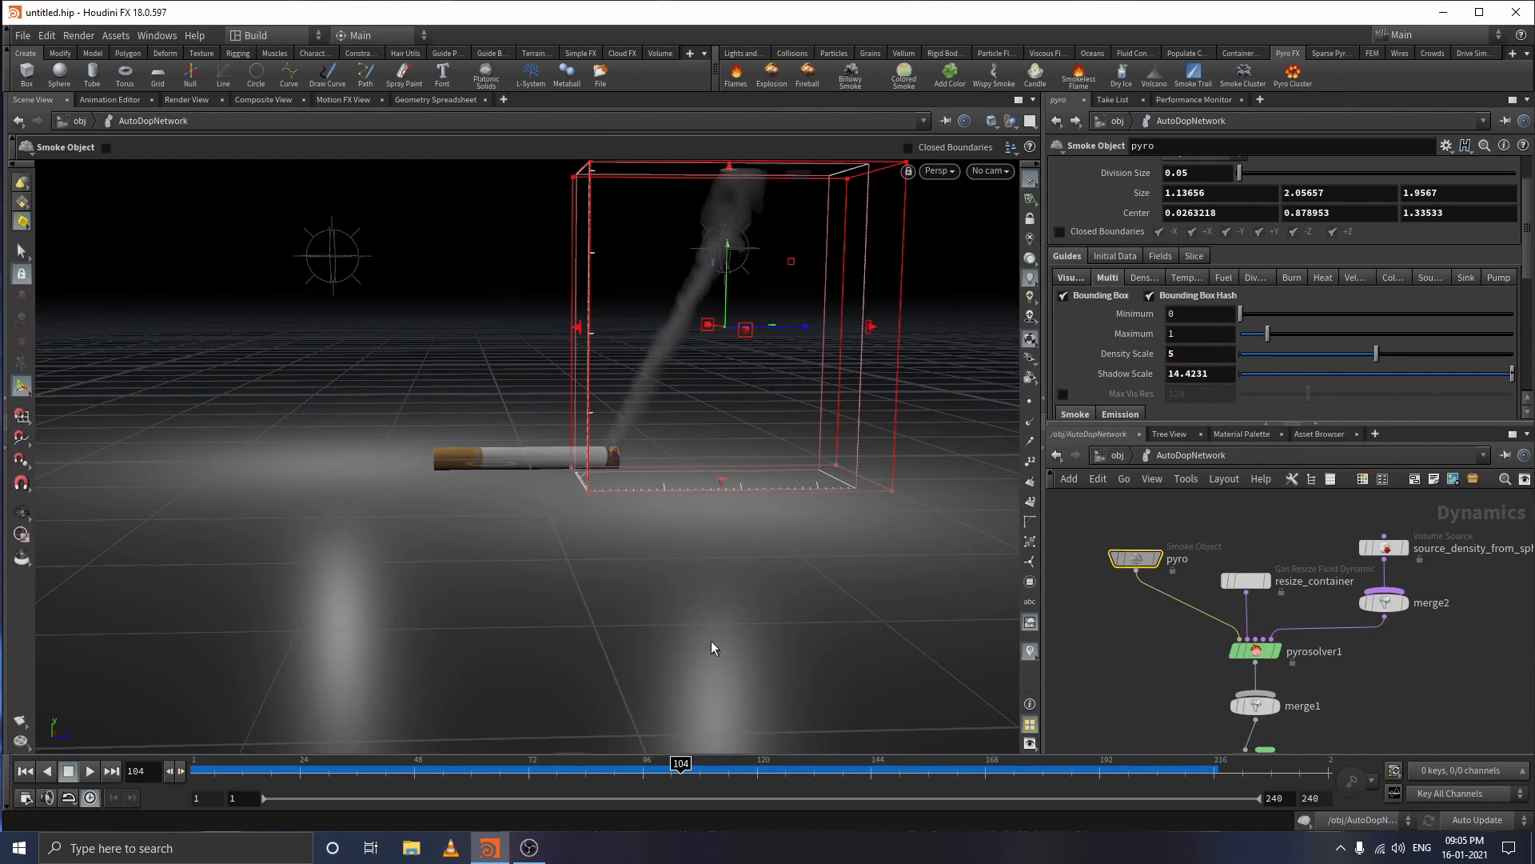
key(Escape)
key(Return)
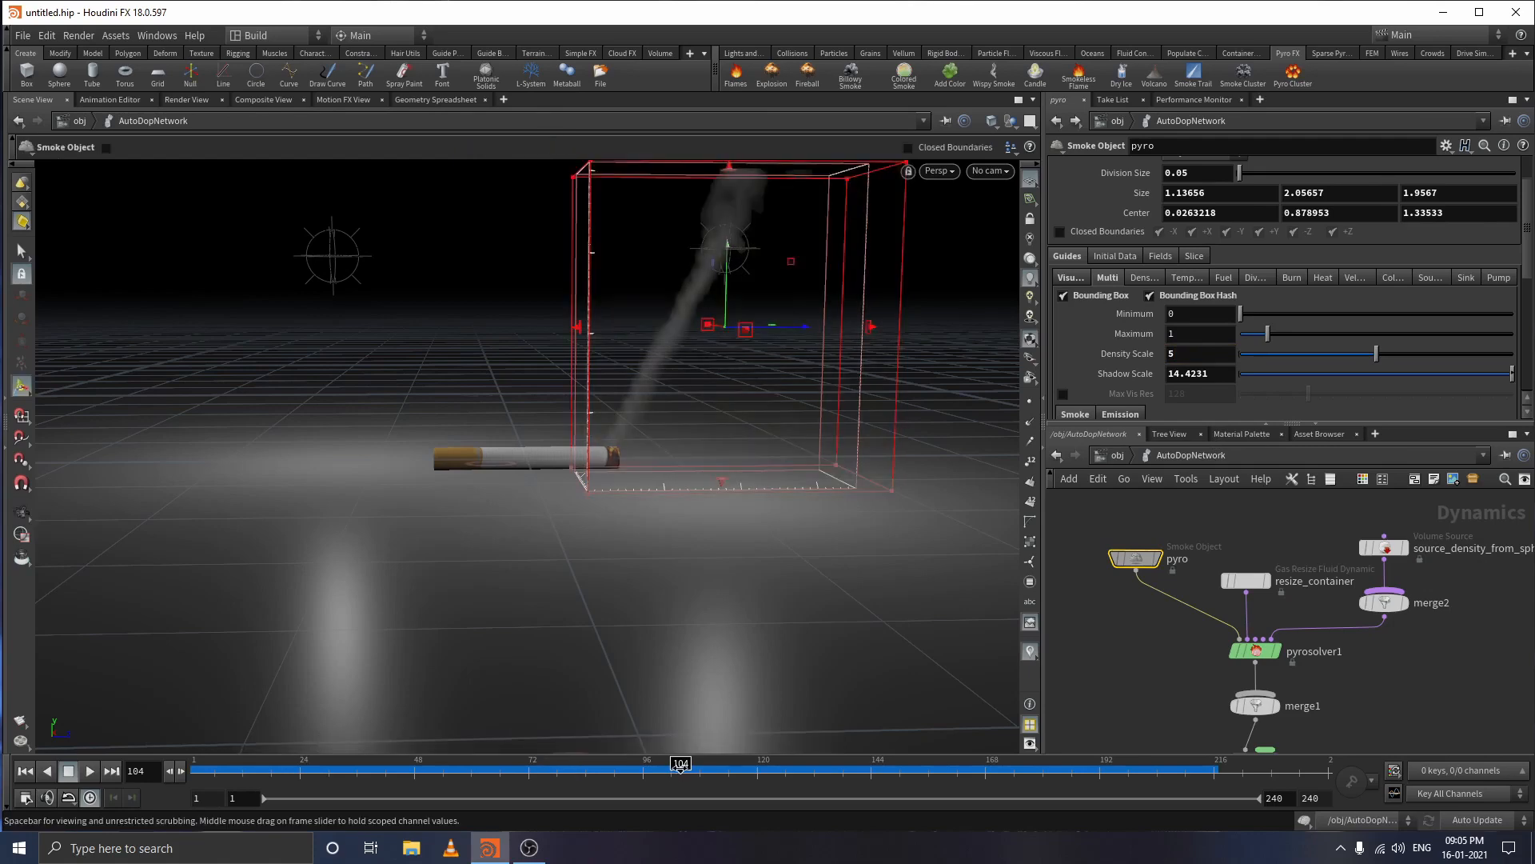
- Play back the smoke from near the start to examine its reduced display density from a slightly different angle
drag(680, 770, 245, 792)
click(90, 770)
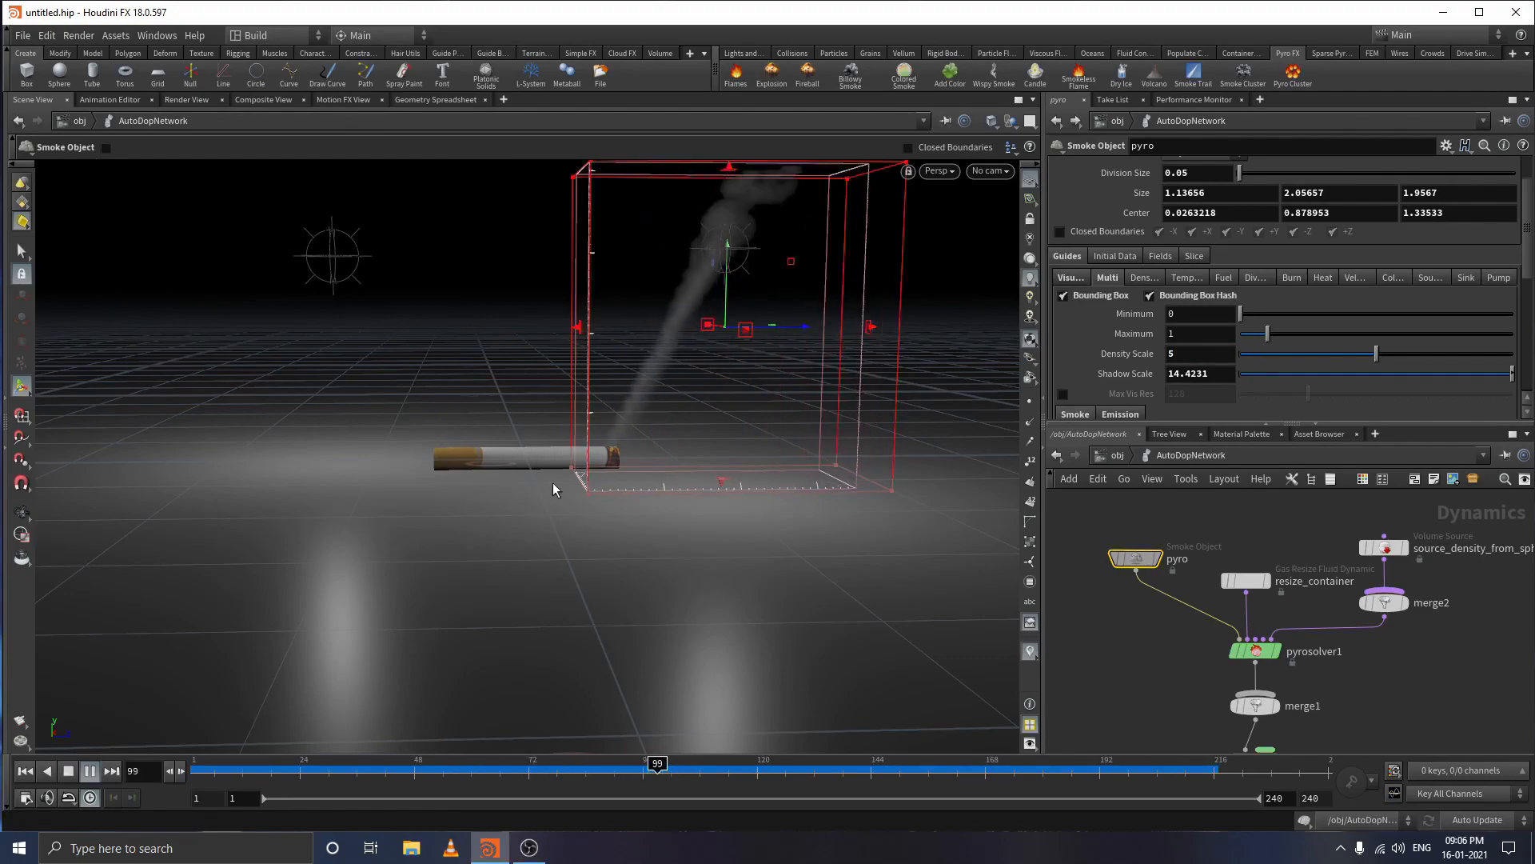
drag(800, 655, 838, 680)
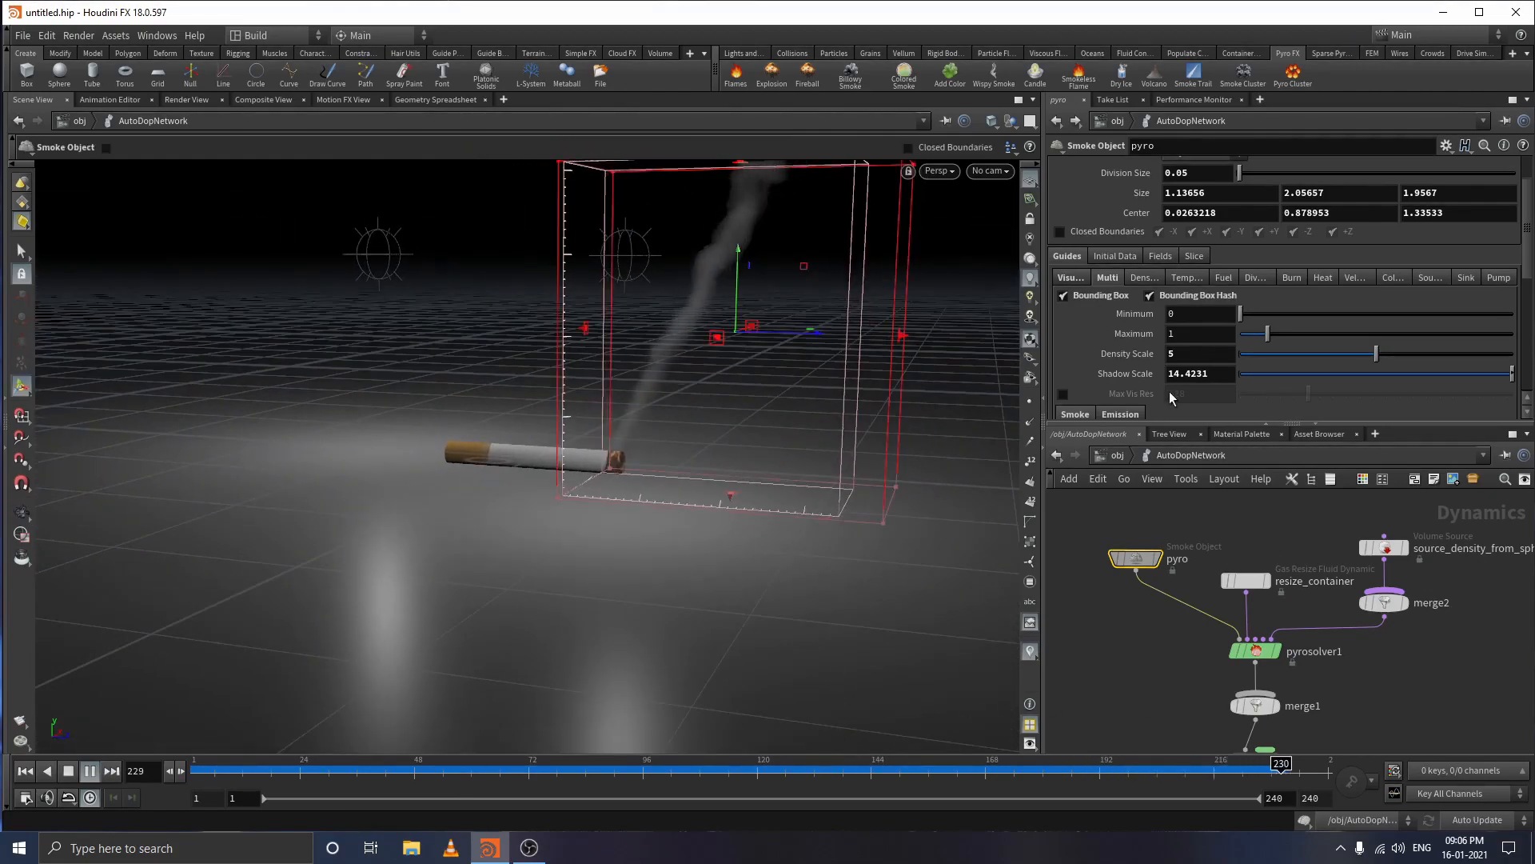
click(95, 776)
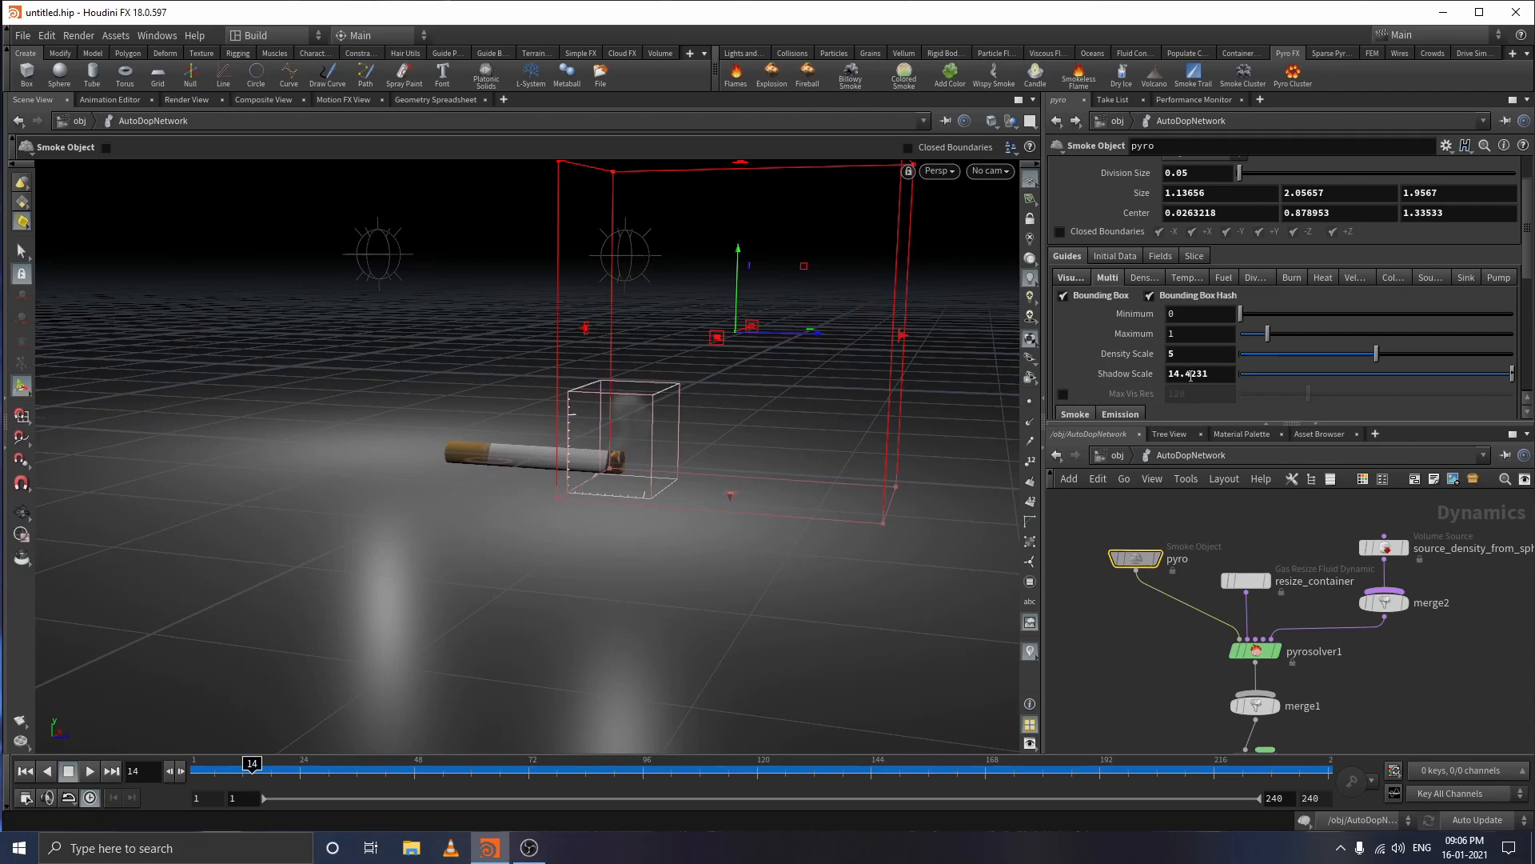
- Set the Shadow Scale of the pyro object's multi-field guide to 2
drag(1218, 374, 1109, 381)
text(2)
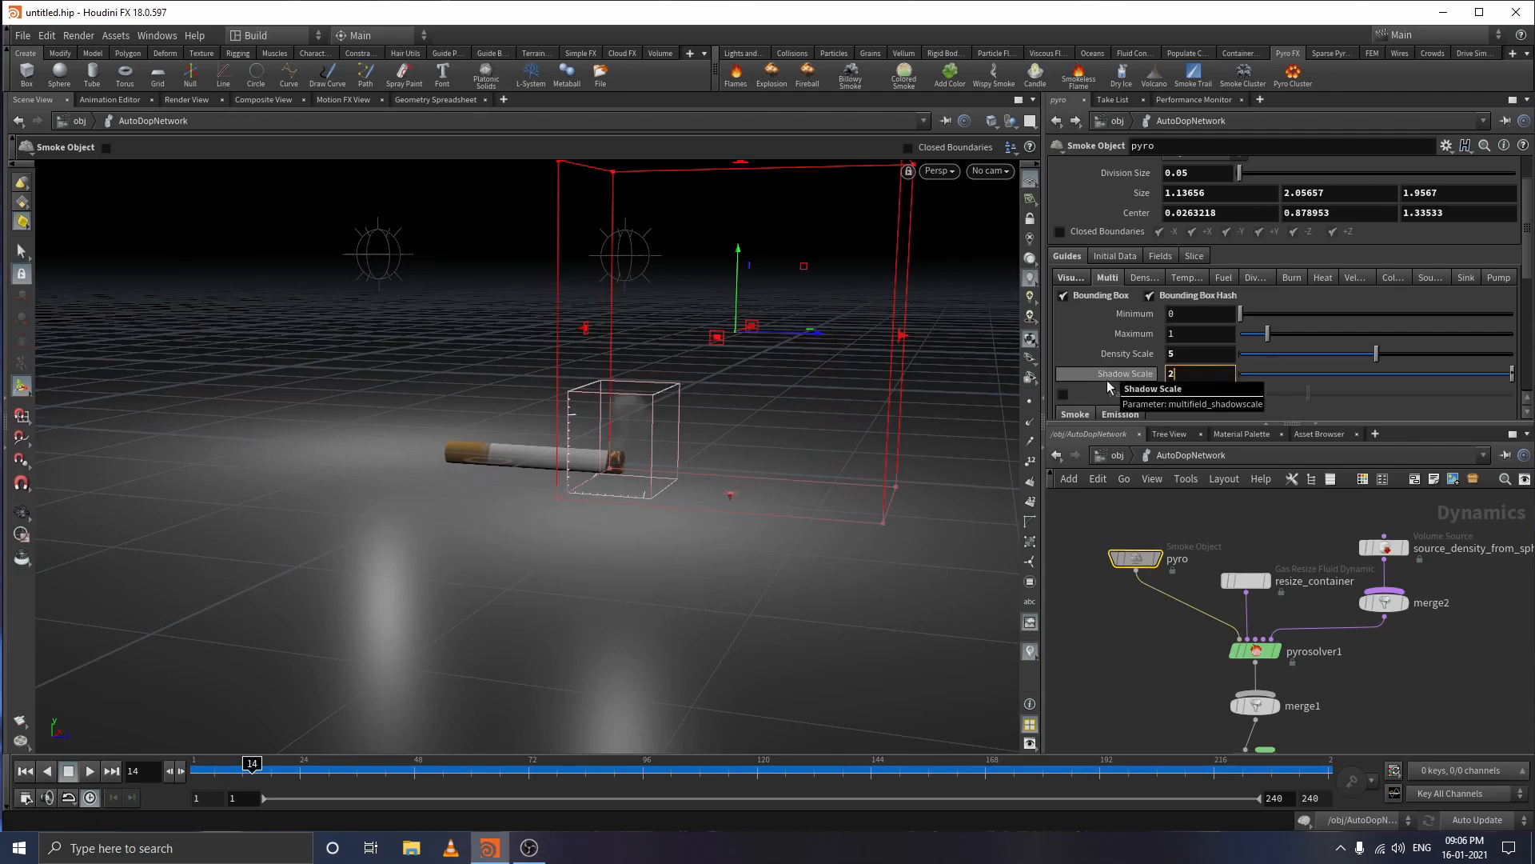
key(Return)
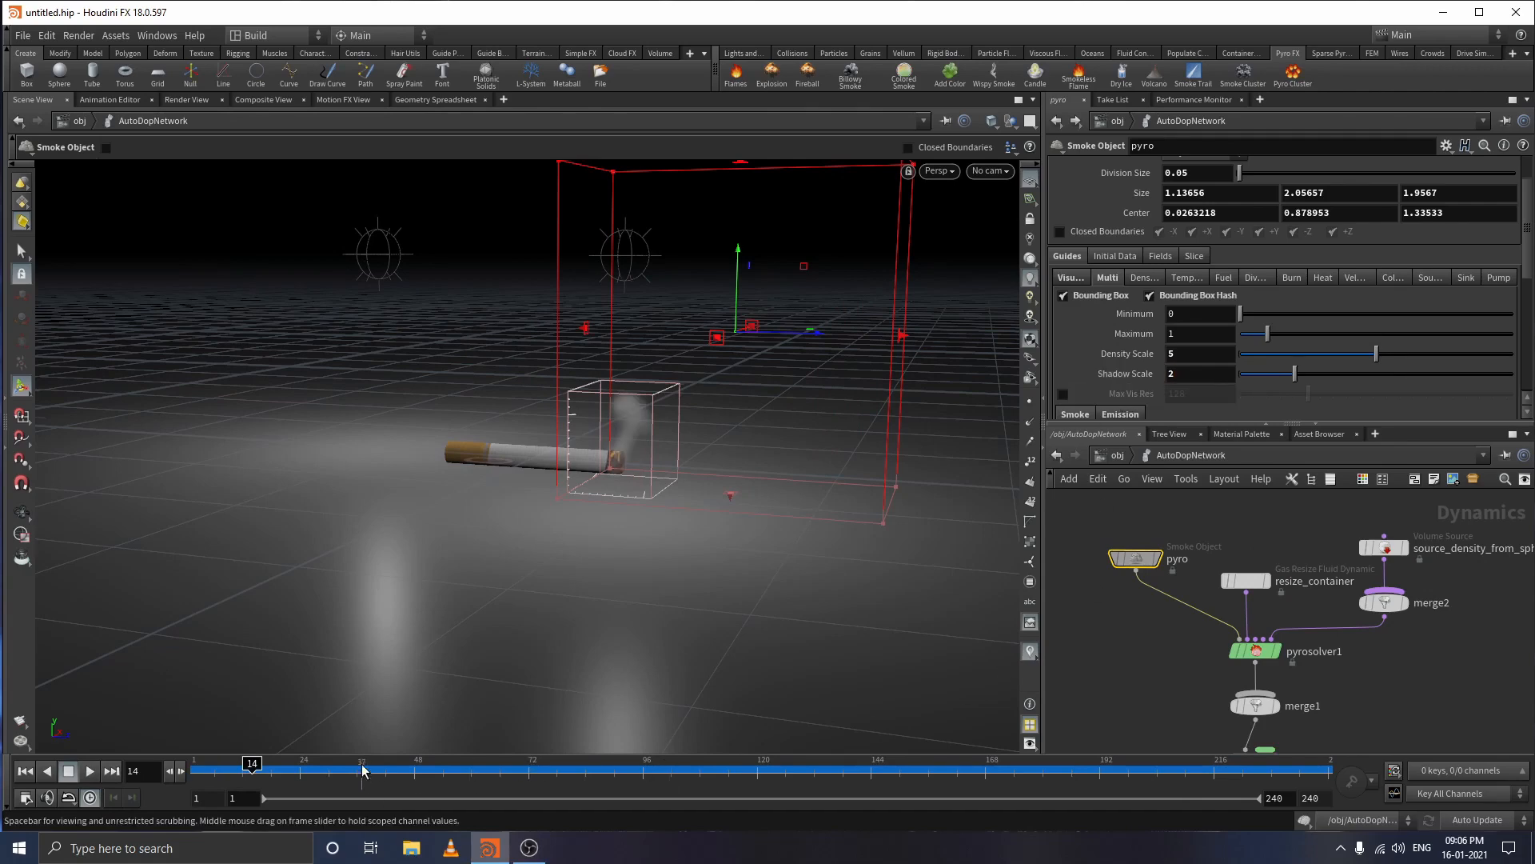
- Play back the smoke with the new shadow scale, view it from several angles, and examine frames 17 and 93
click(89, 771)
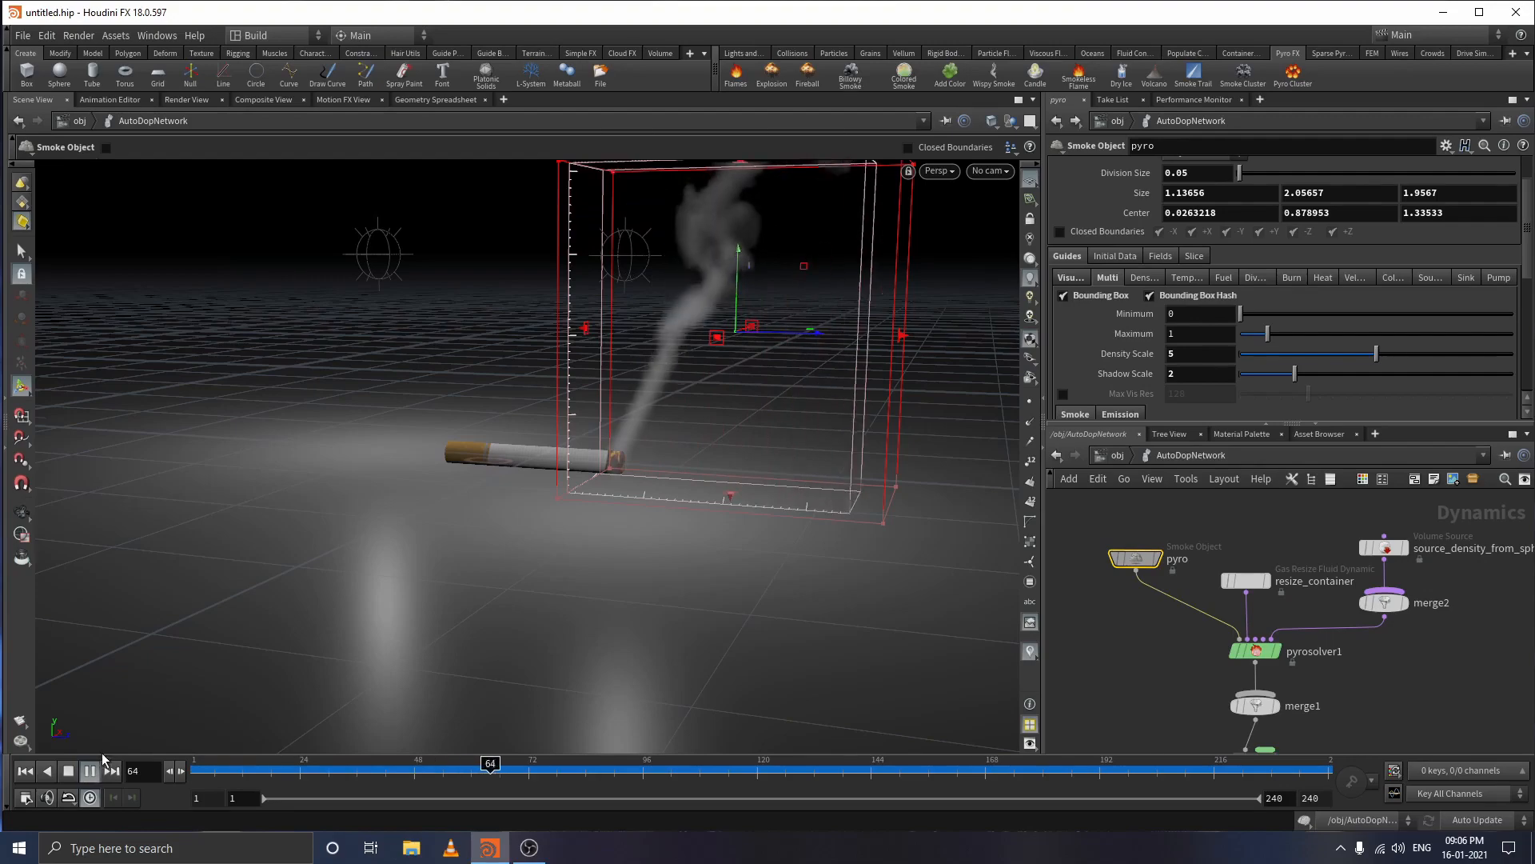
mouse_move(406, 627)
alt+mouse_down()
mouse_move(491, 623)
mouse_move(428, 617)
alt+mouse_up()
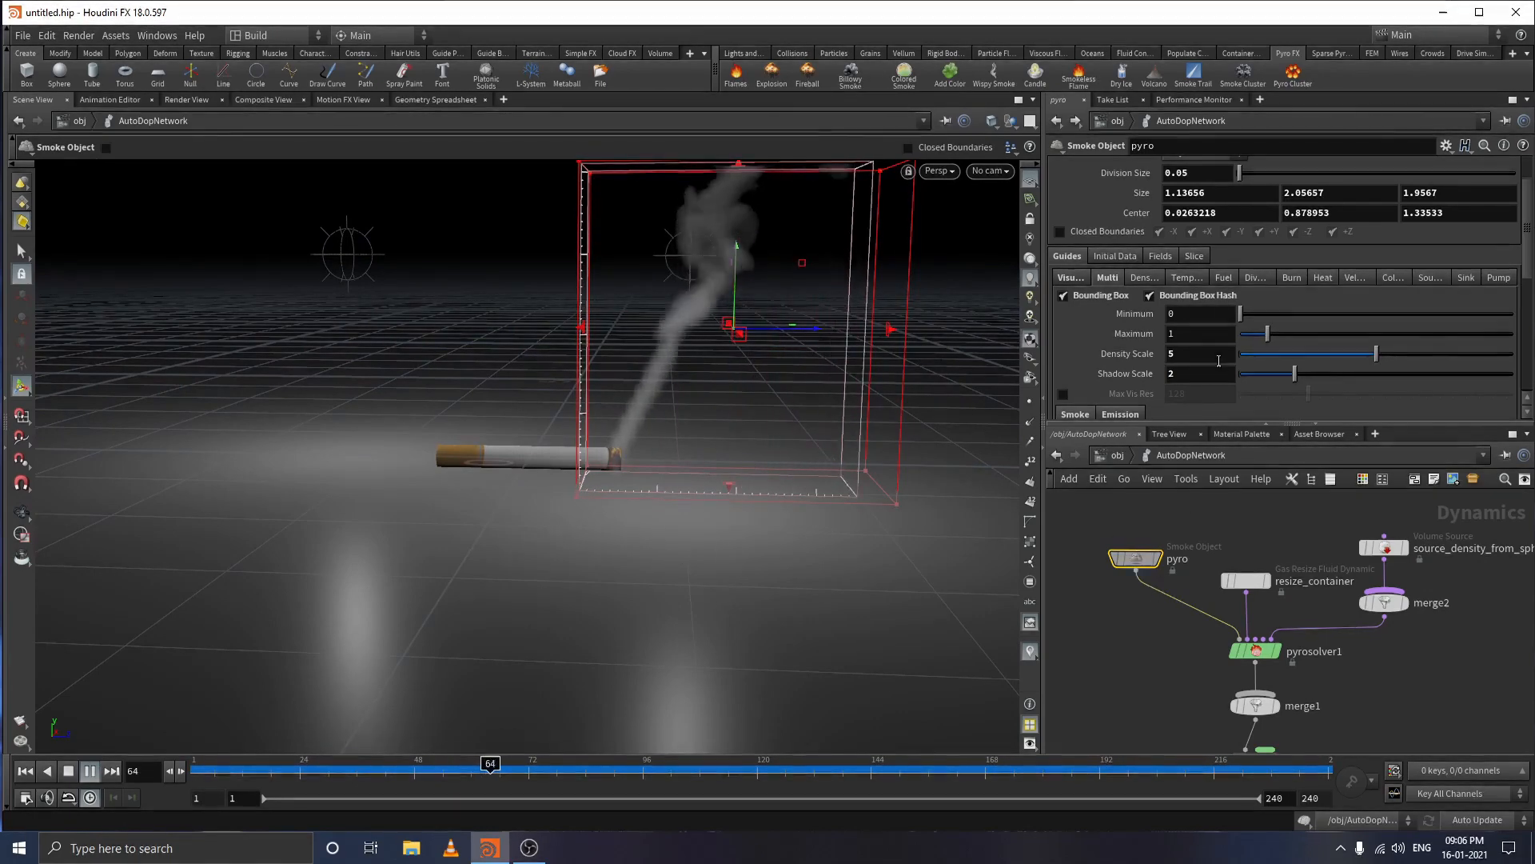
scroll(1193, 300, up, 1)
scroll(1193, 300, up, 1)
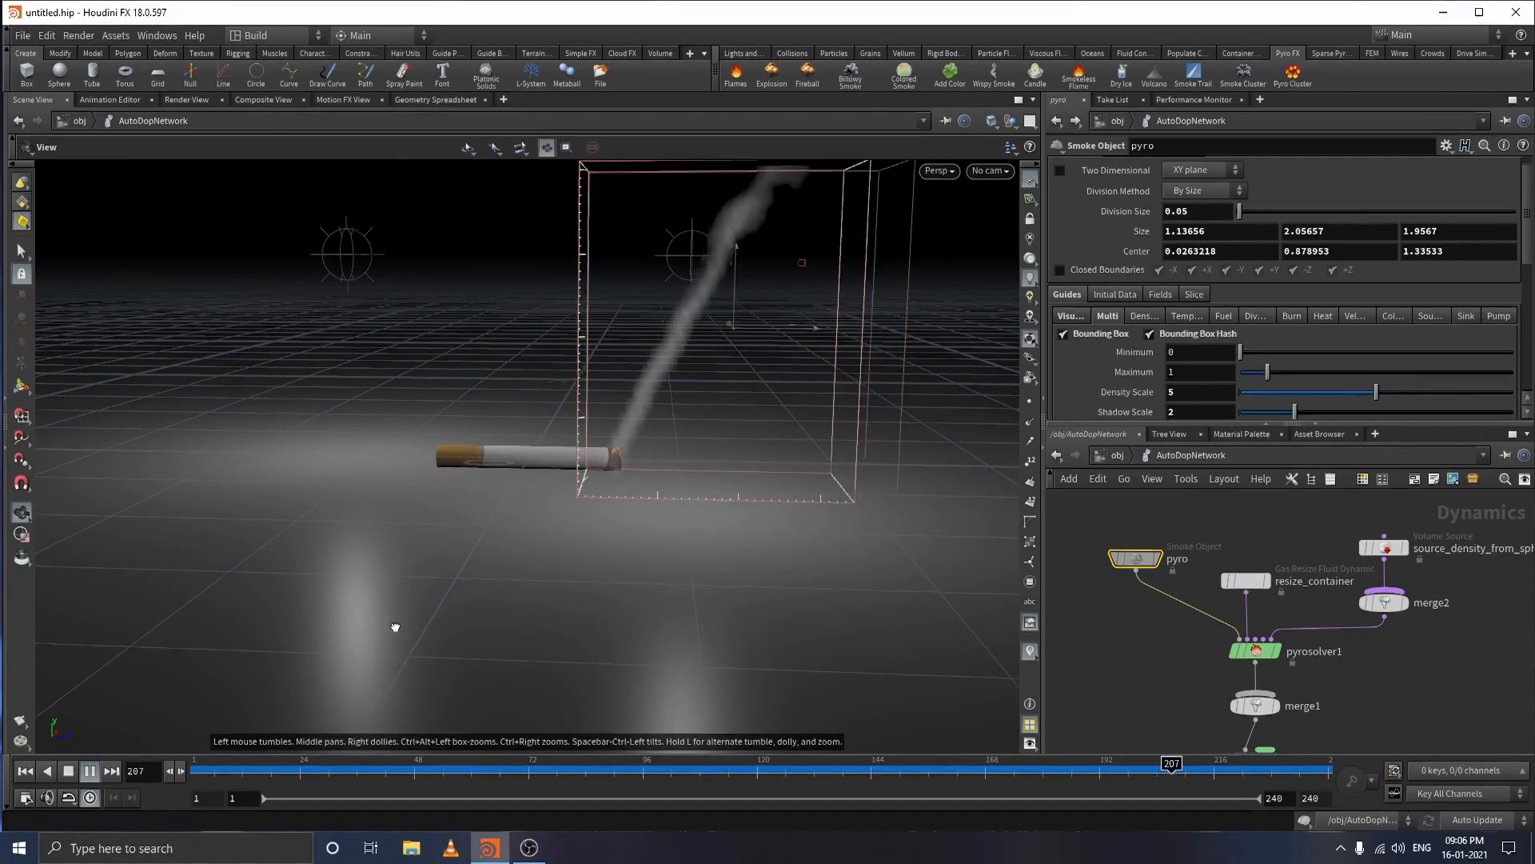
mouse_move(394, 627)
alt+mouse_down()
mouse_move(607, 655)
mouse_move(370, 617)
alt+mouse_up()
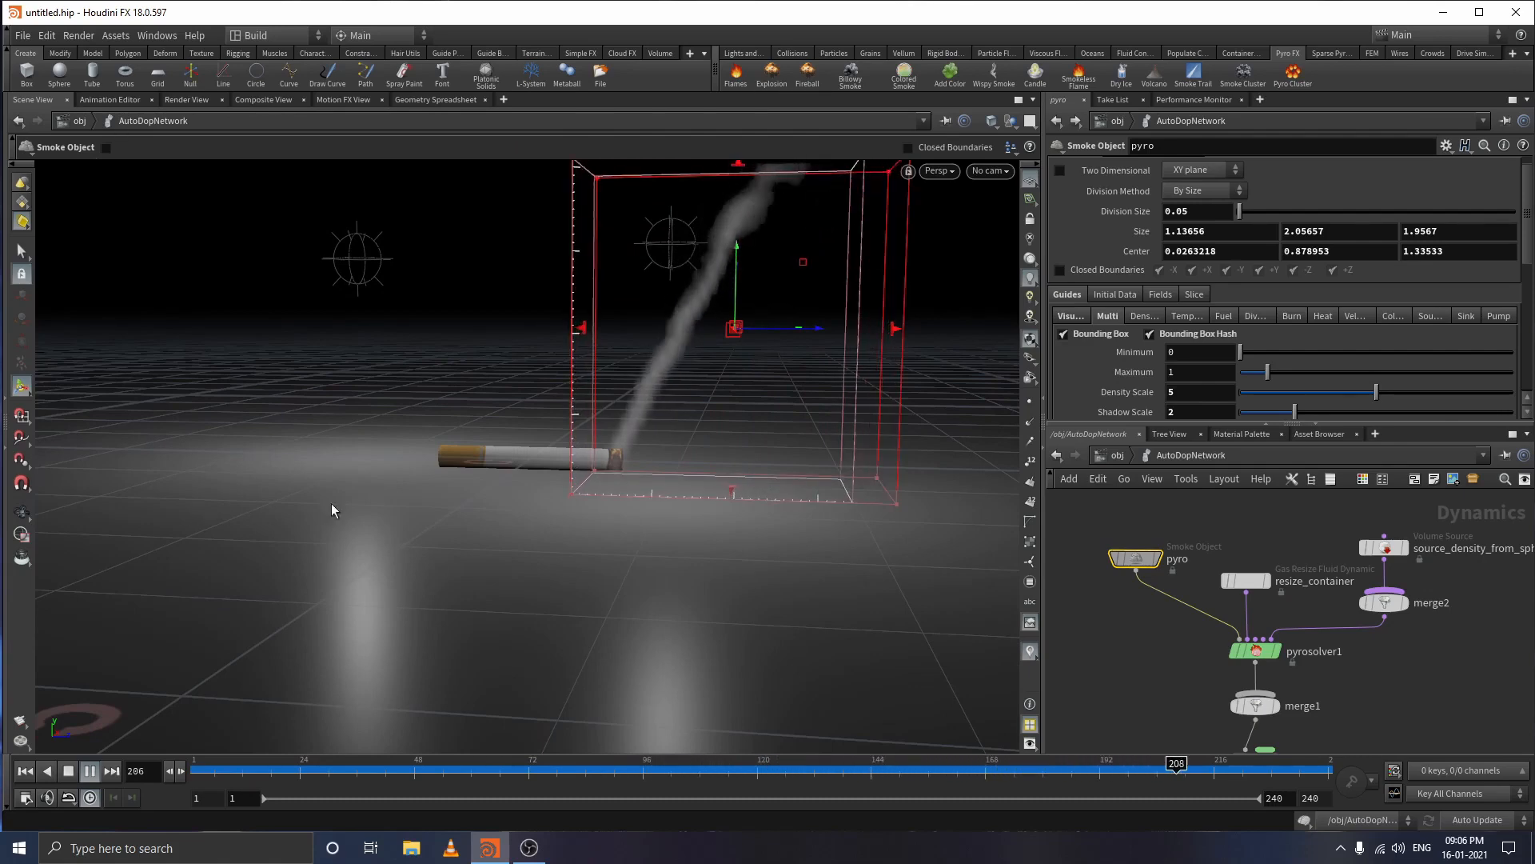
alt+drag(333, 506, 417, 491)
key(Return)
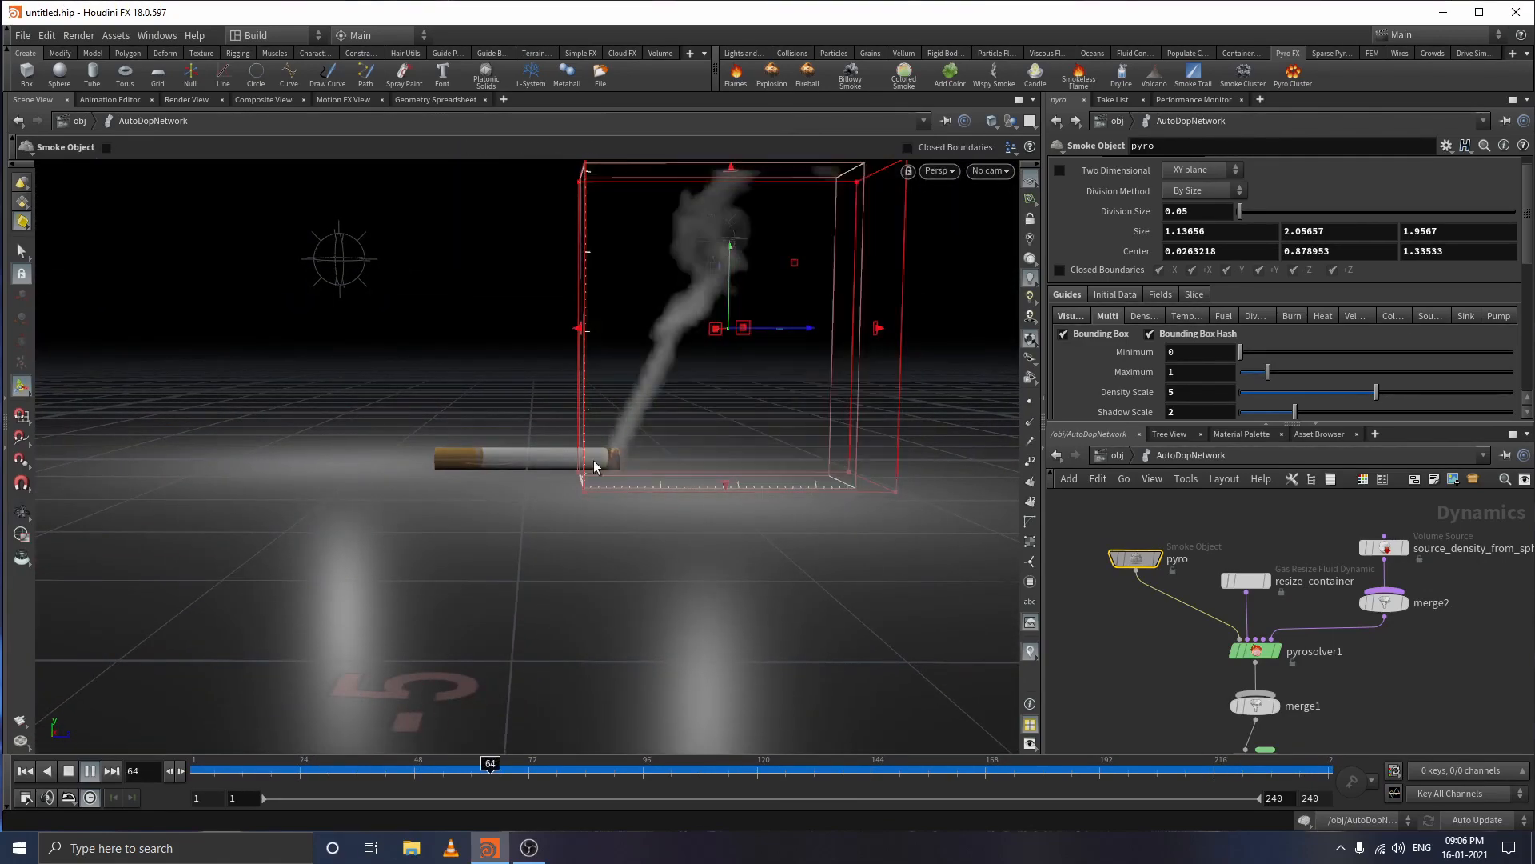
key(Escape)
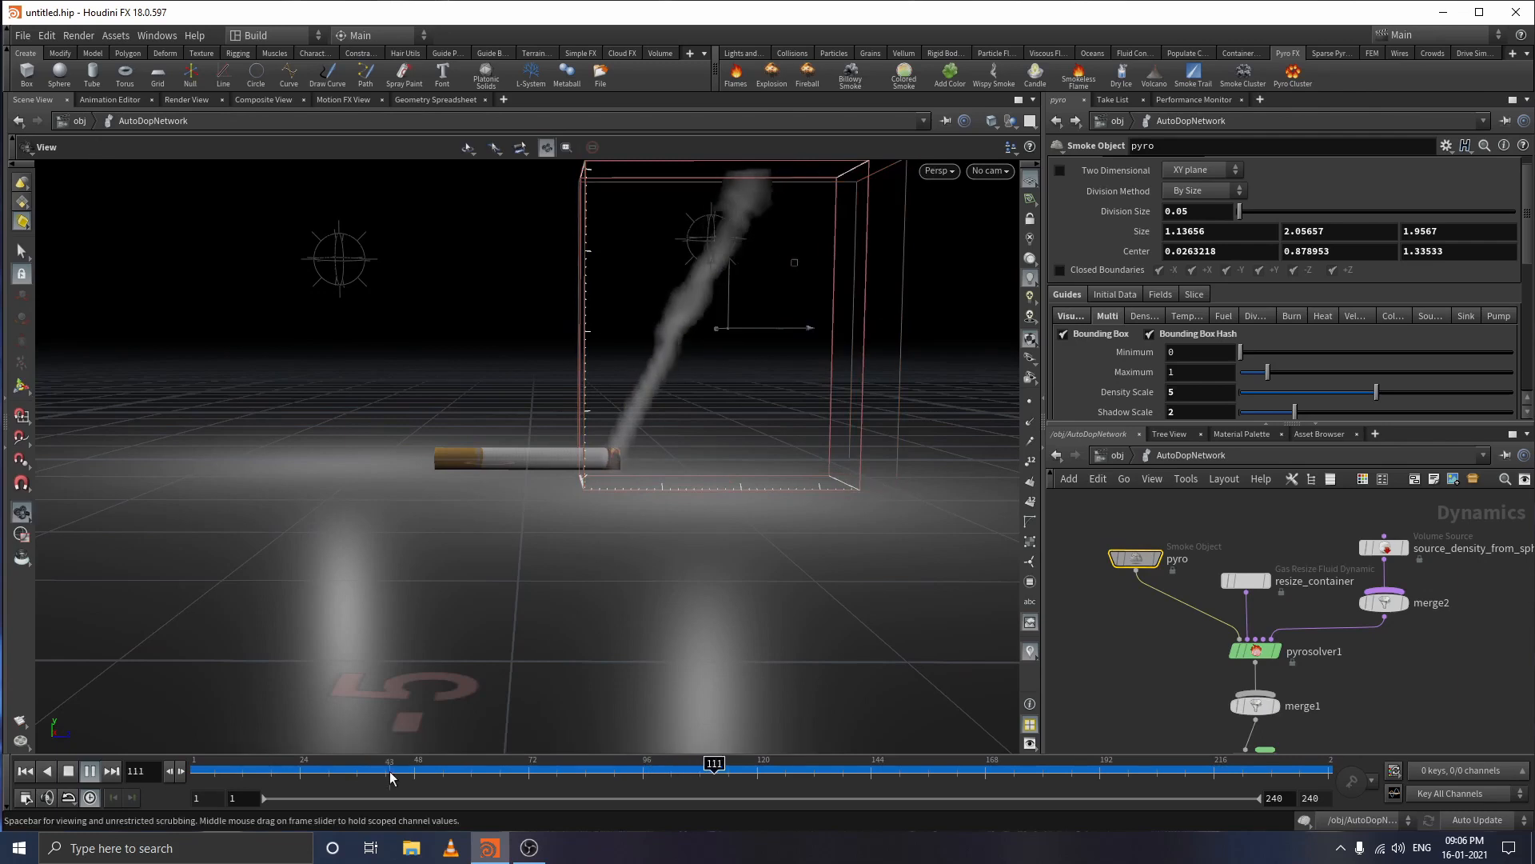
drag(387, 773, 267, 771)
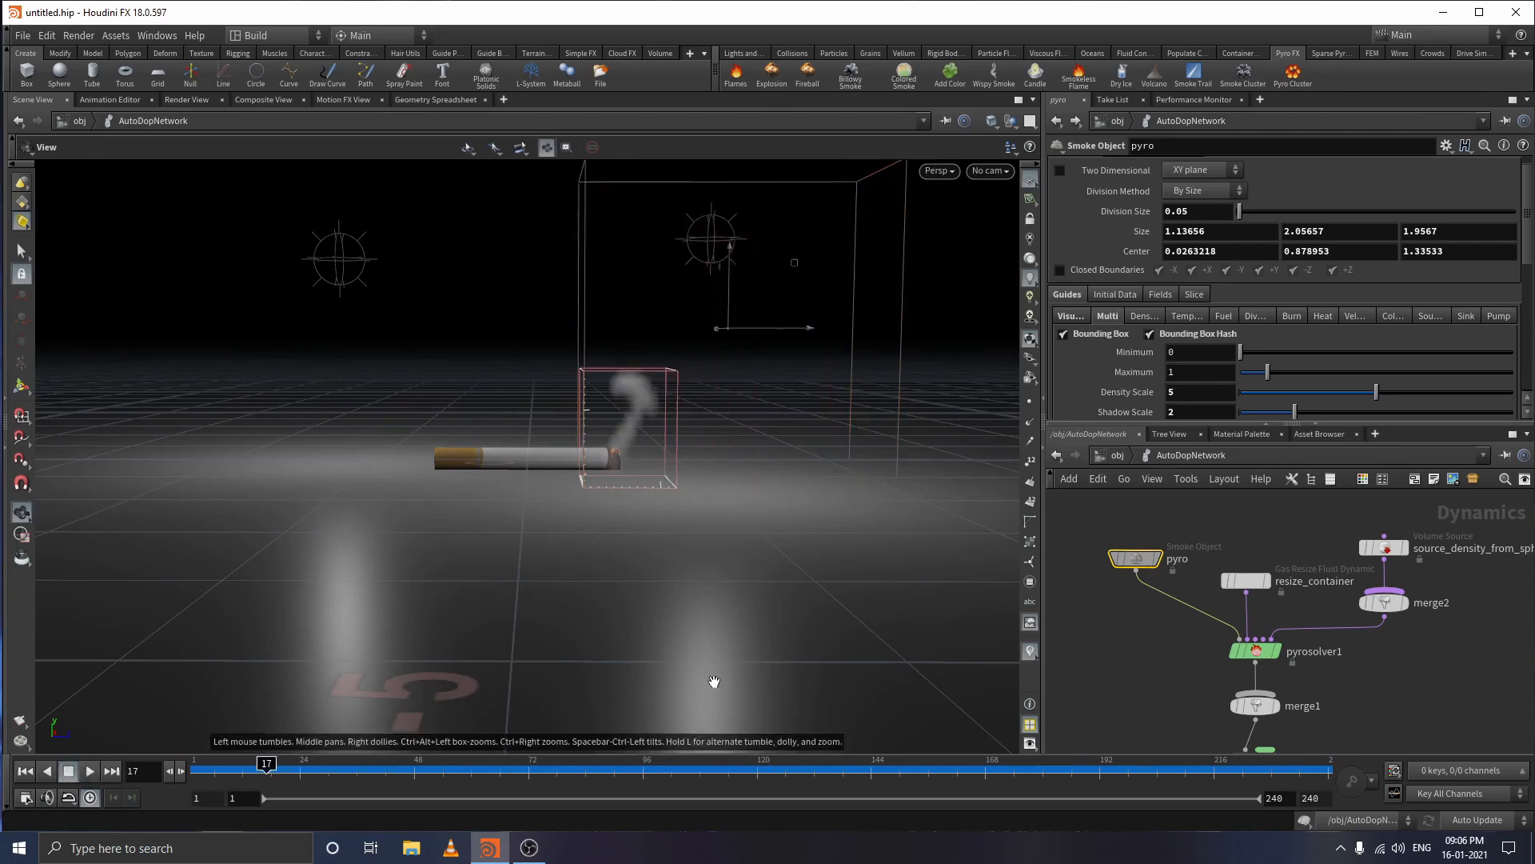
click(629, 768)
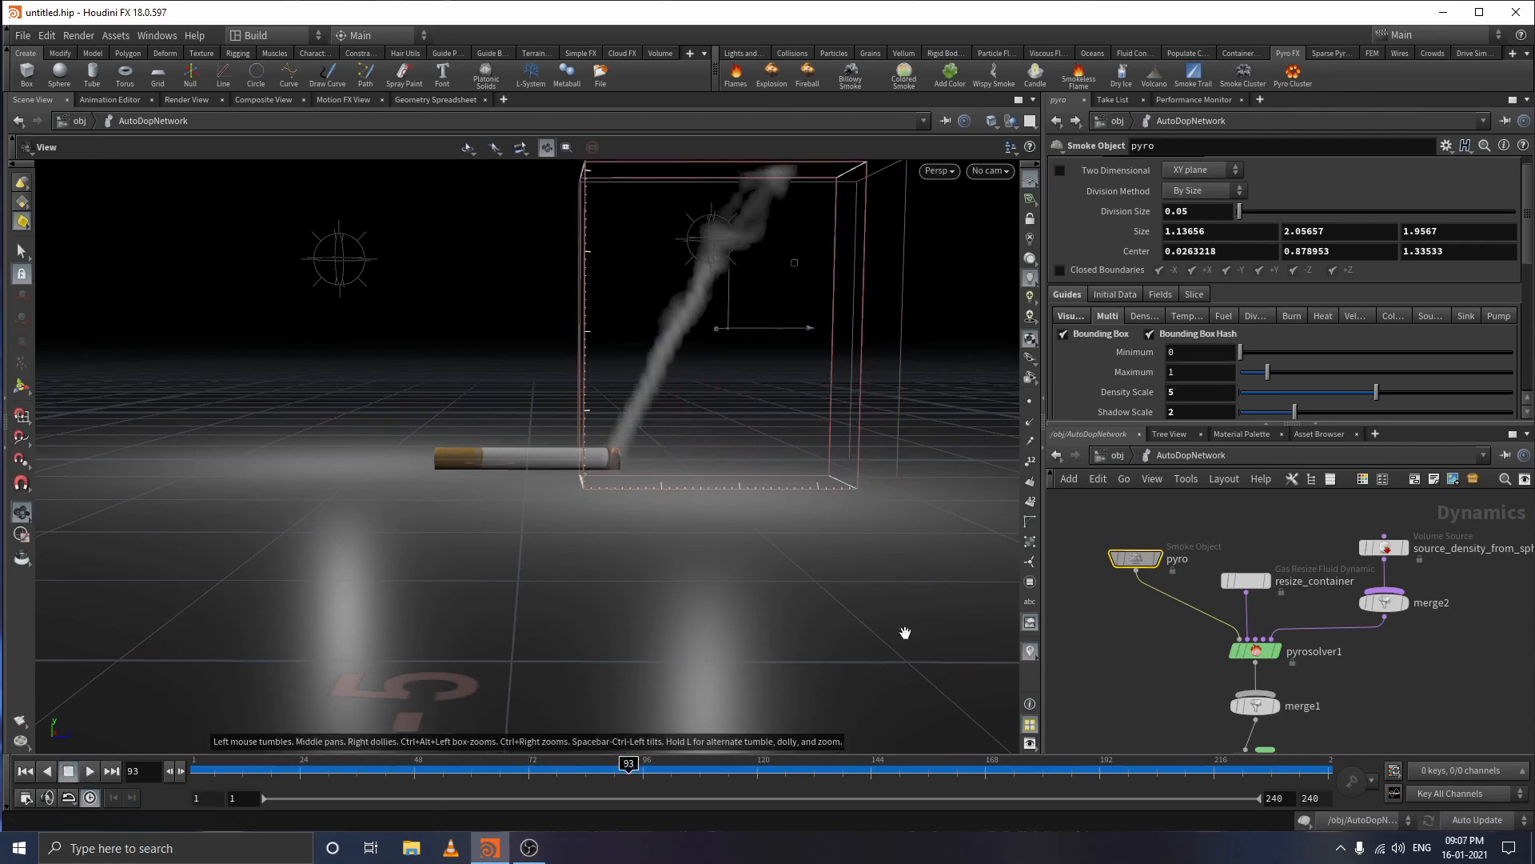
- Set the pyro smoke object's Division Size to 0.02
double_click(1196, 210)
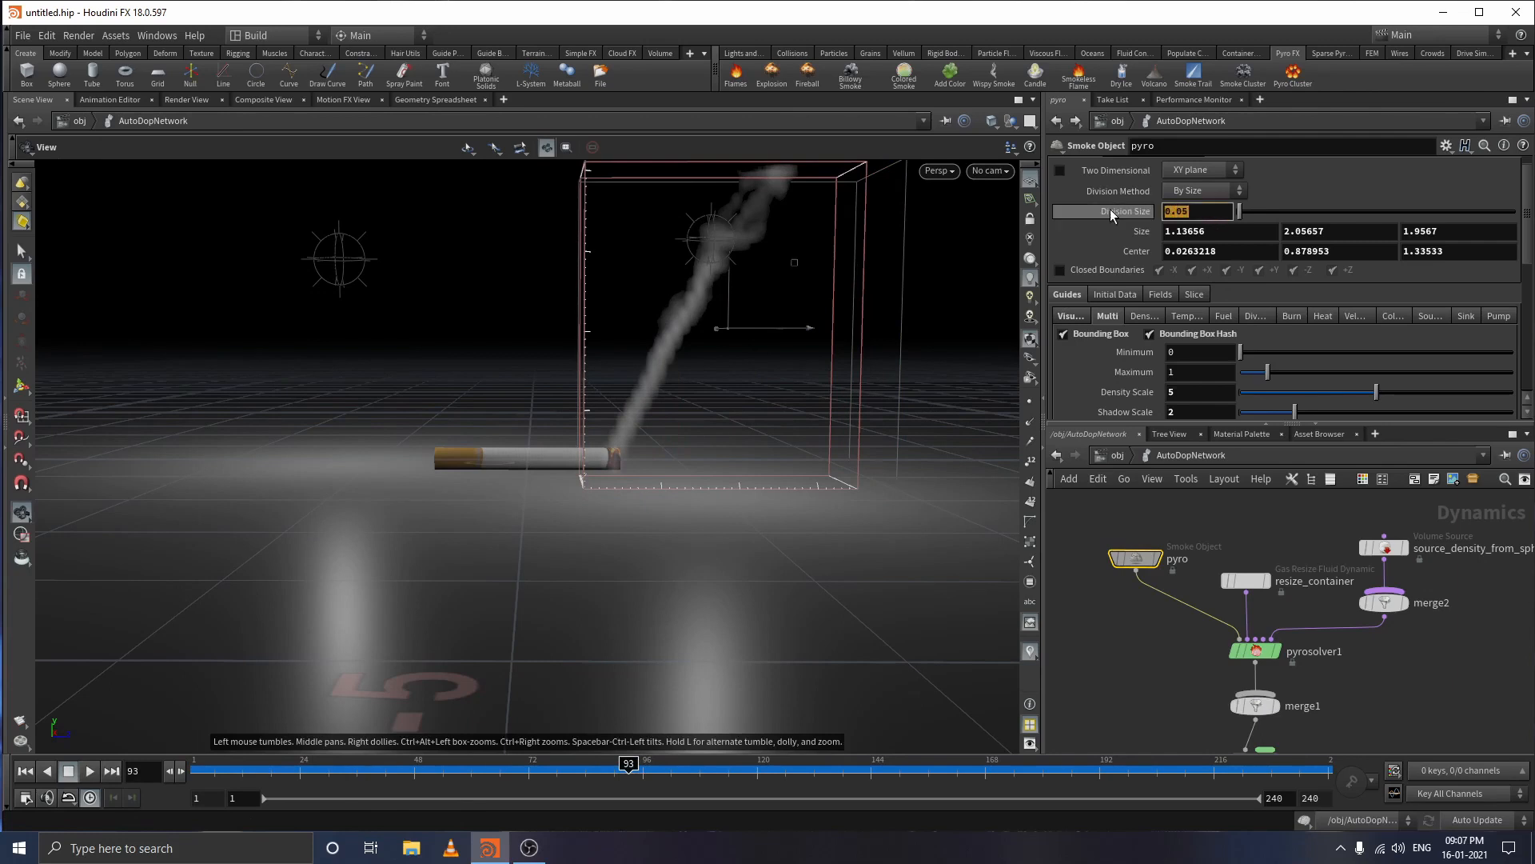
text(0)
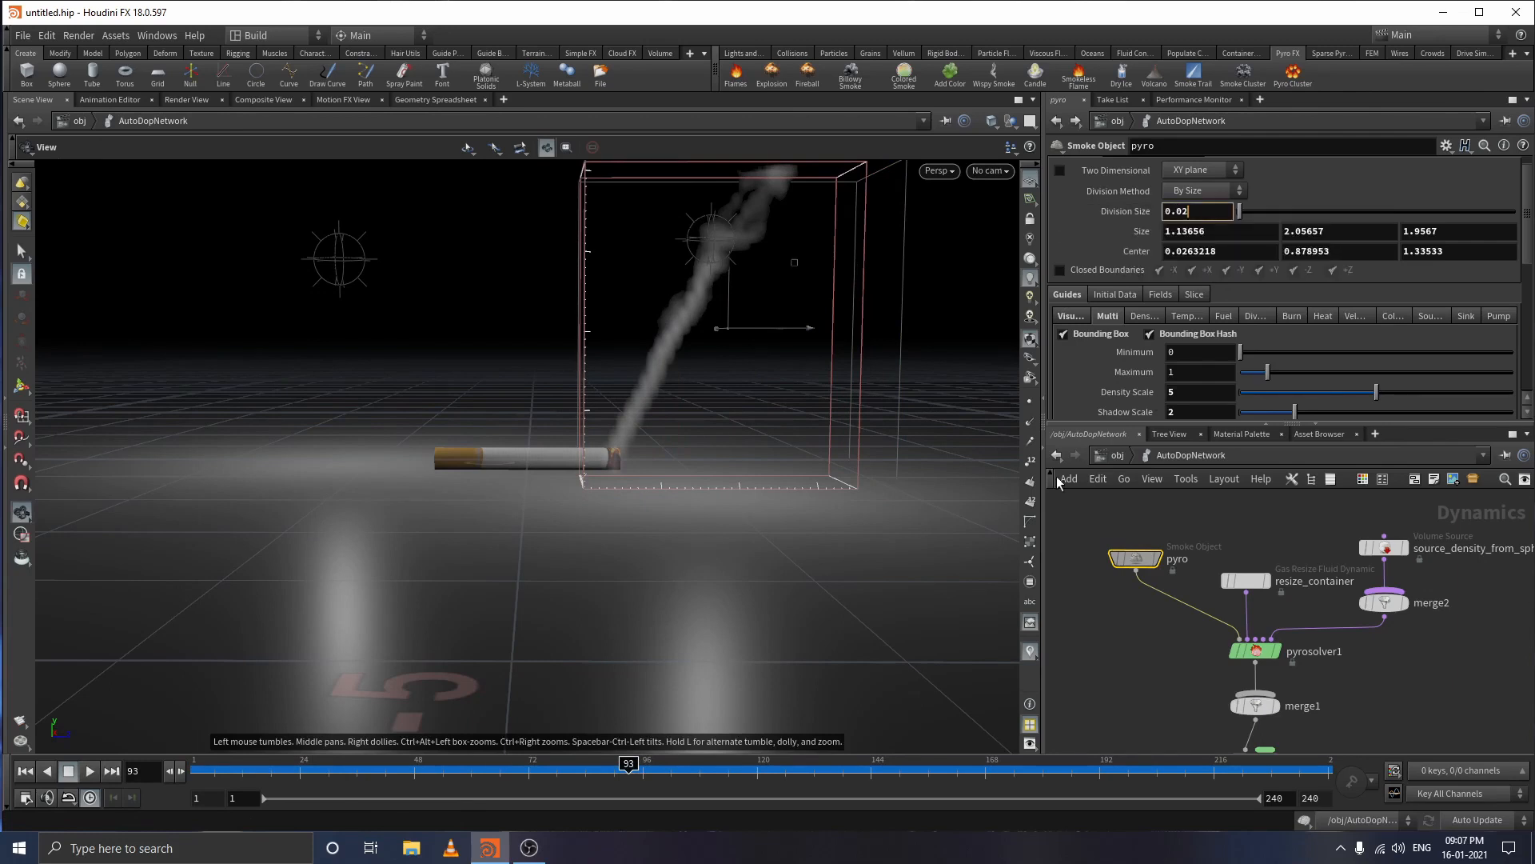
key(Return)
- Re-simulate the smoke from frame 1 at the finer resolution, and scrub back through the cached frames to examine the plume
click(370, 765)
drag(368, 767, 194, 768)
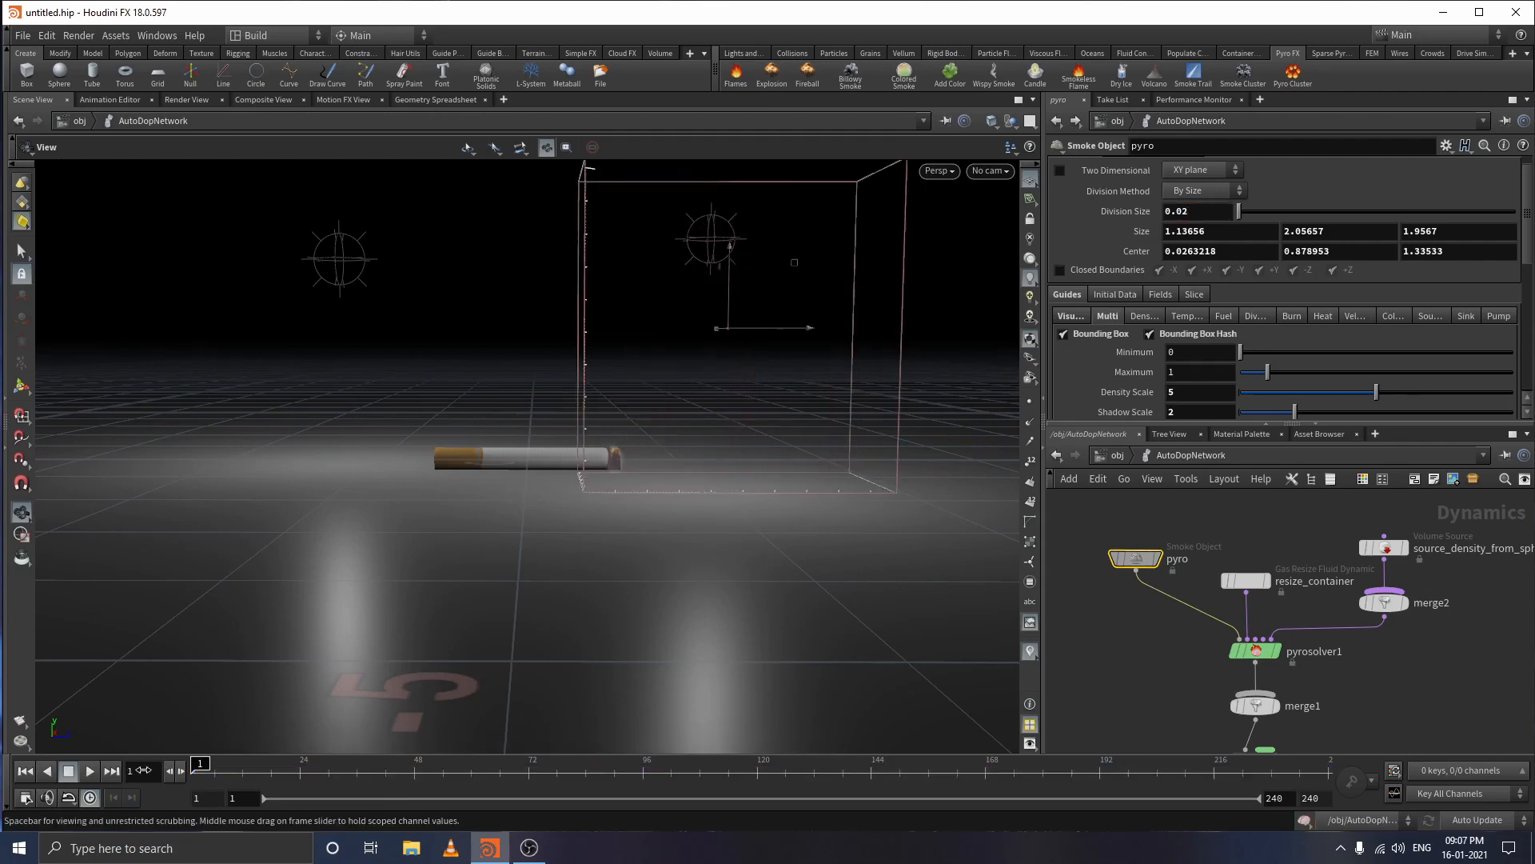
click(86, 770)
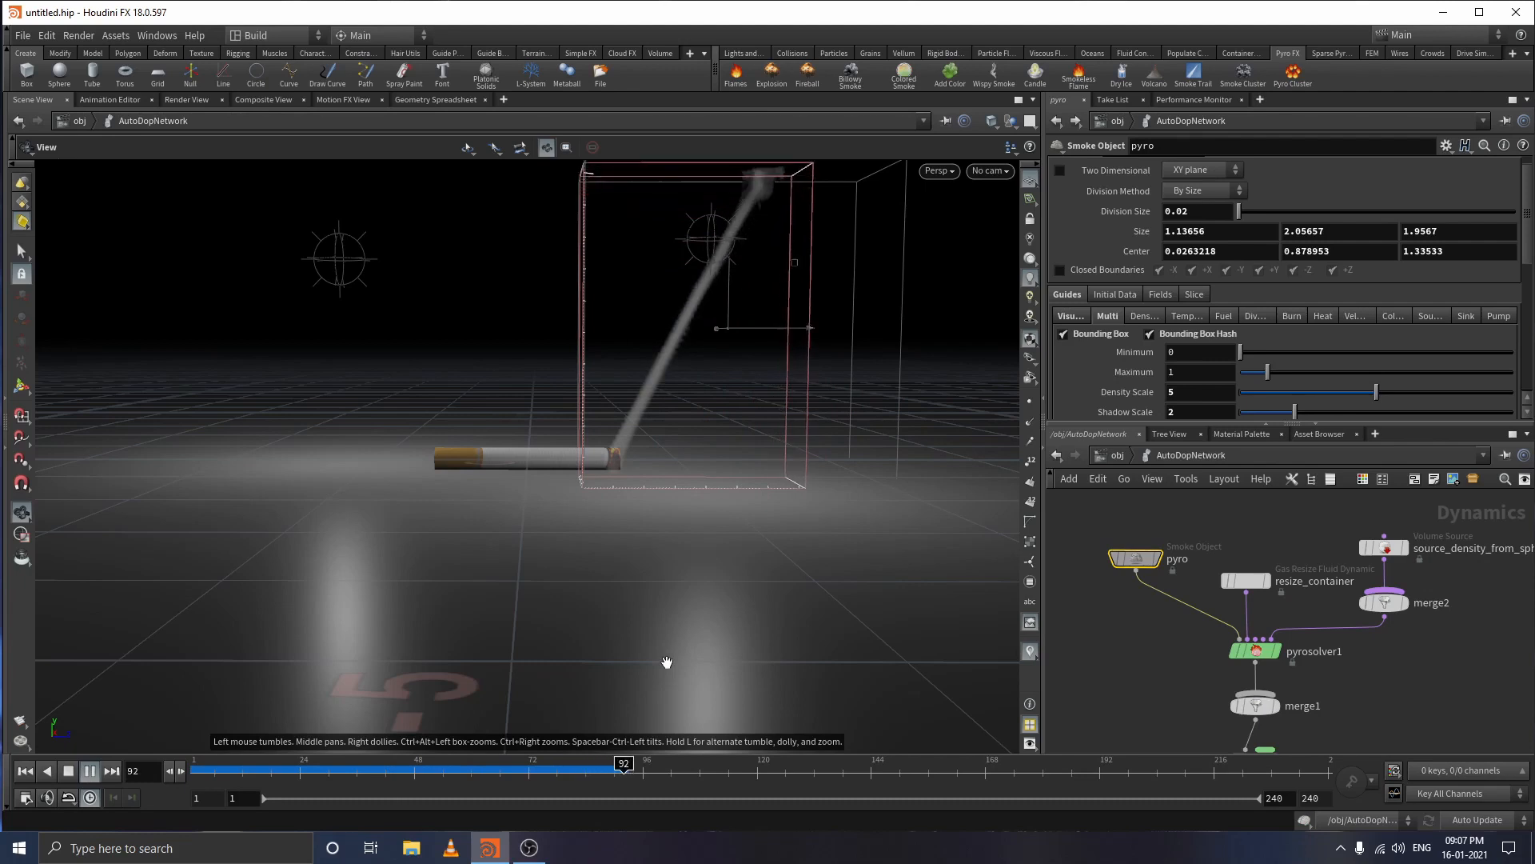
key(Return)
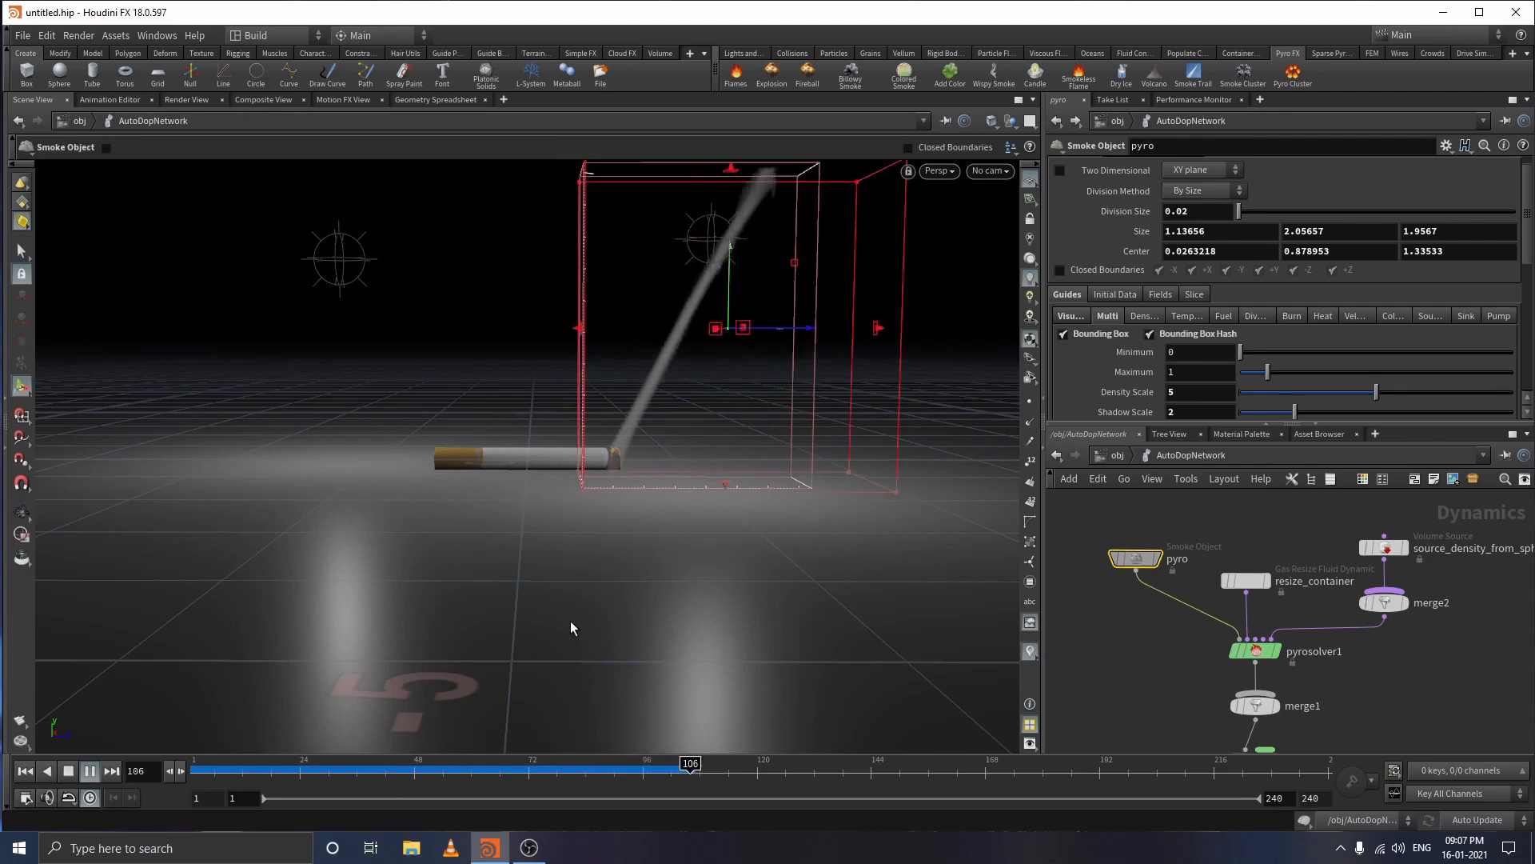
drag(669, 778, 405, 772)
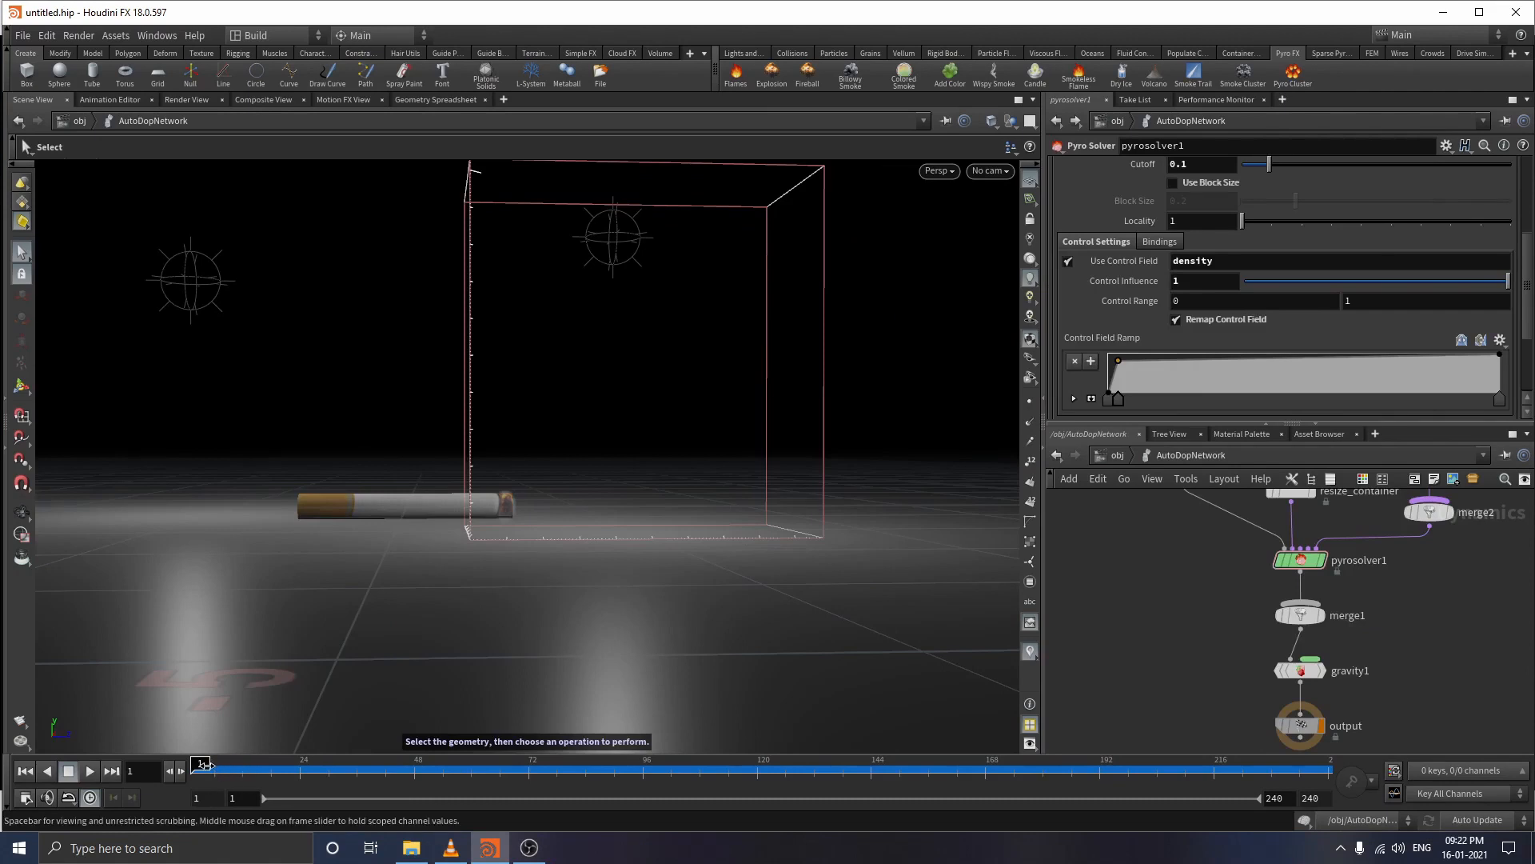
- Play back the finer-resolution smoke from frame 1 and stop at frame 119
mouse_move(202, 765)
mouse_down()
mouse_move(238, 765)
mouse_move(195, 764)
mouse_up()
click(89, 770)
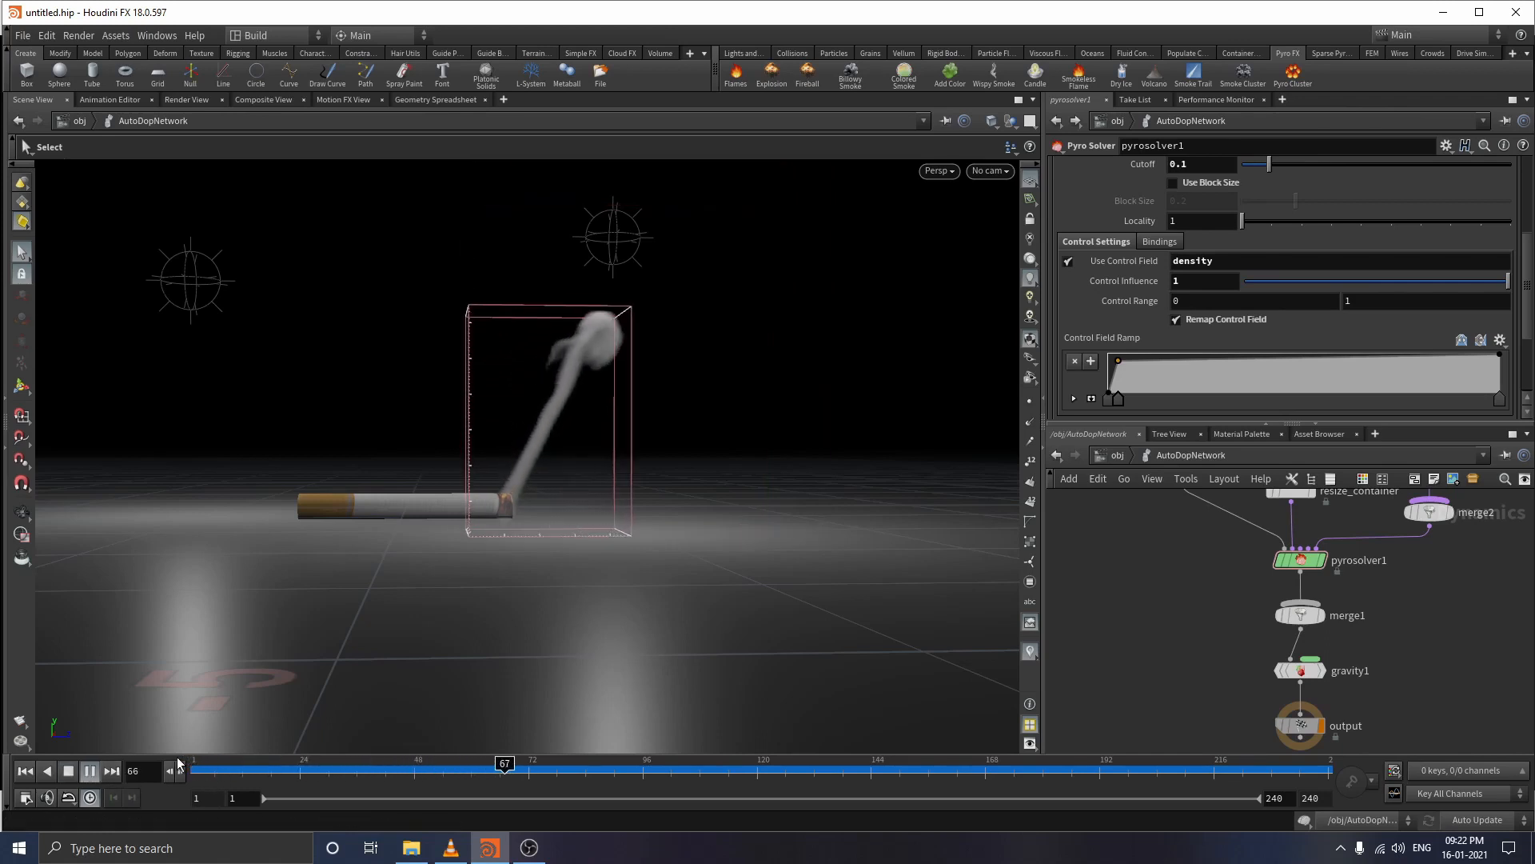
click(90, 773)
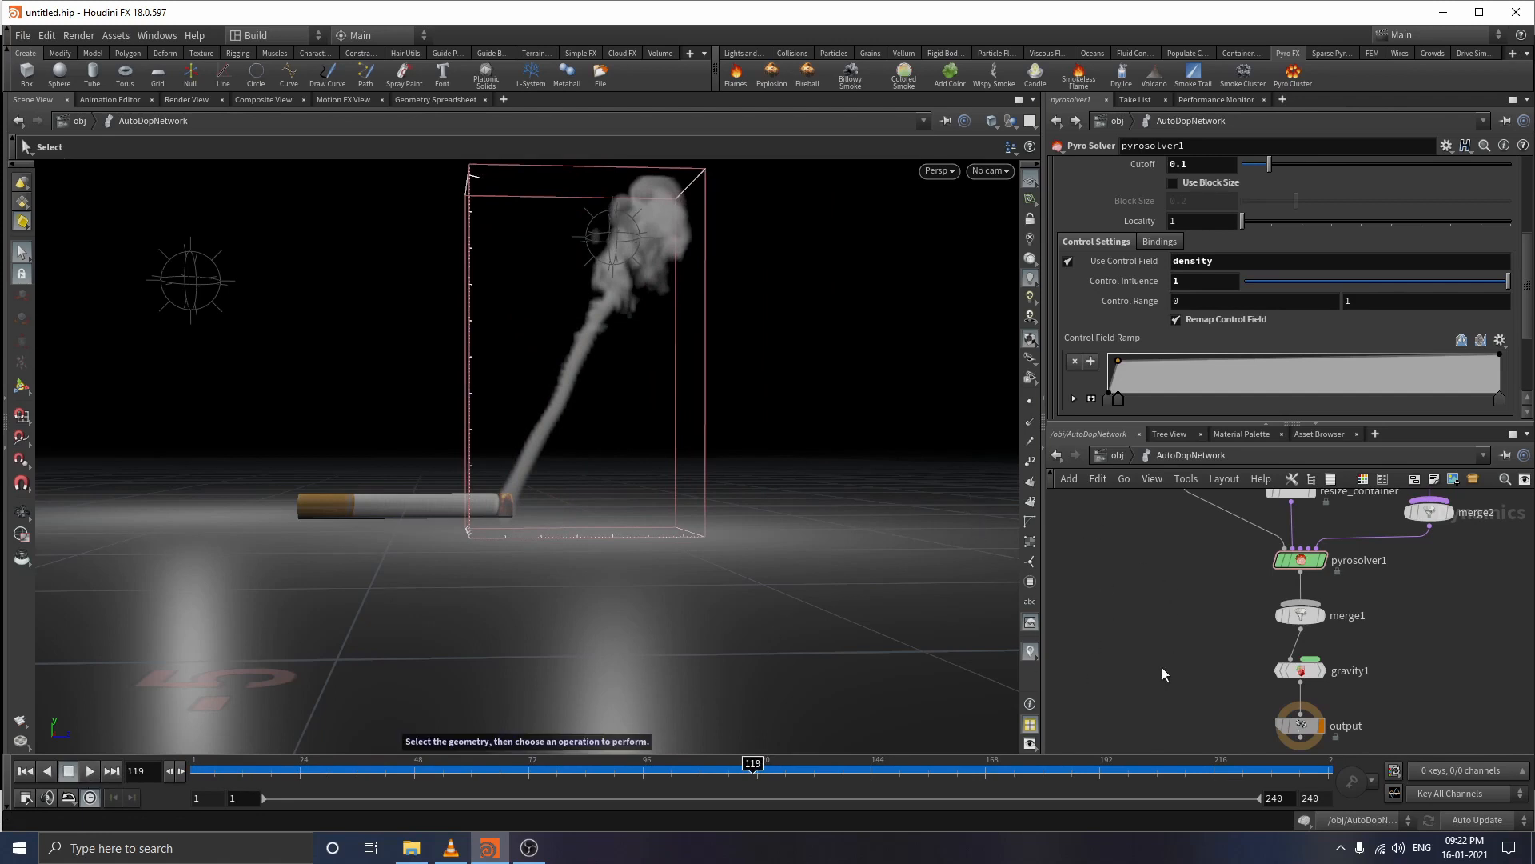
- Examine the pyro solver's simulation parameters and its Disturbance shape settings, including the control field ramp
middle_drag(1250, 615, 1236, 687)
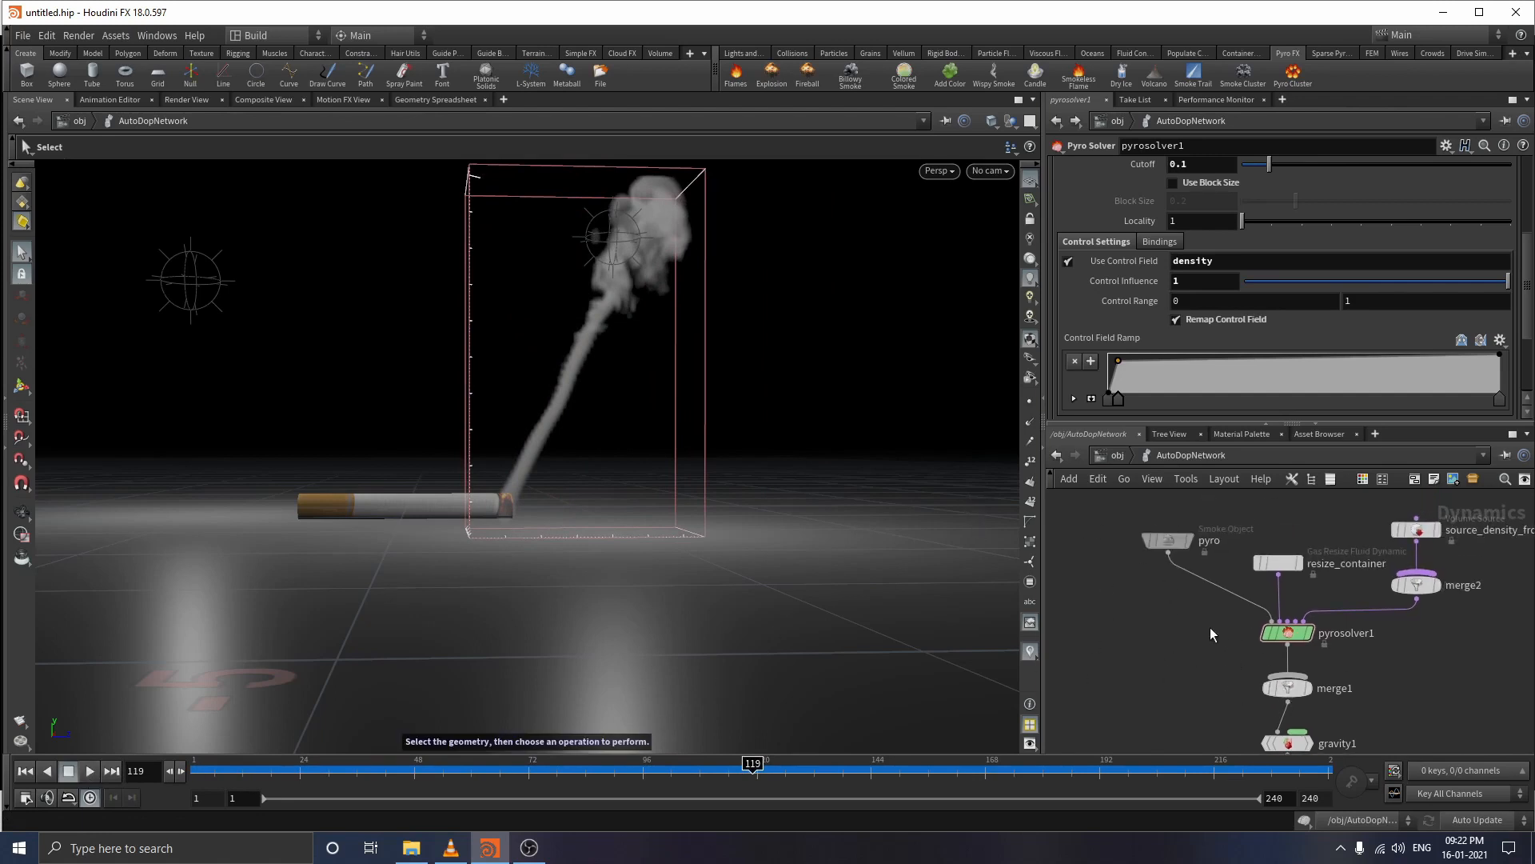
click(1283, 633)
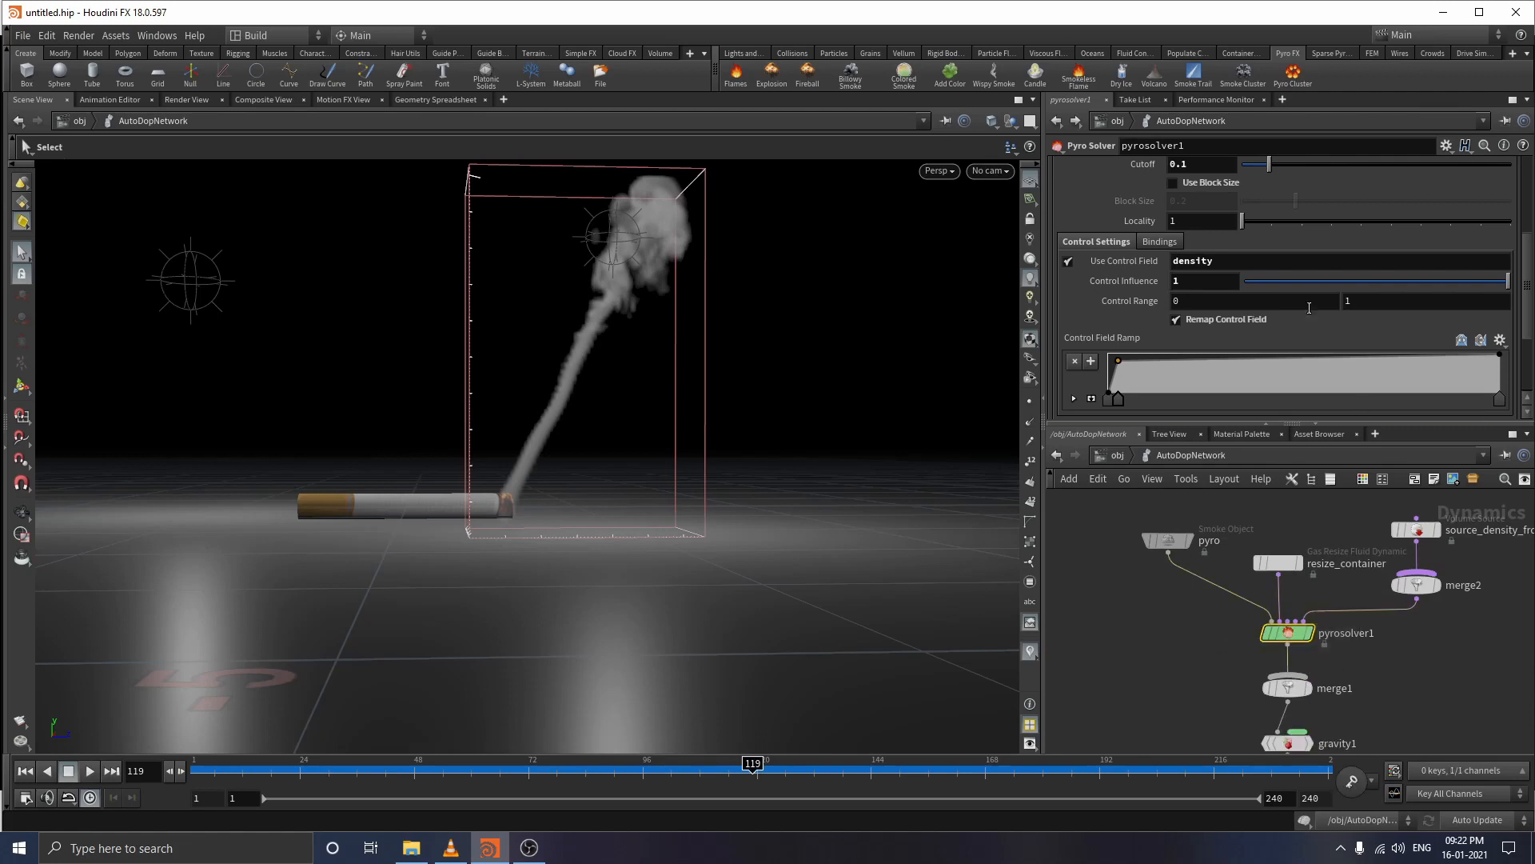
scroll(1153, 264, up, 5)
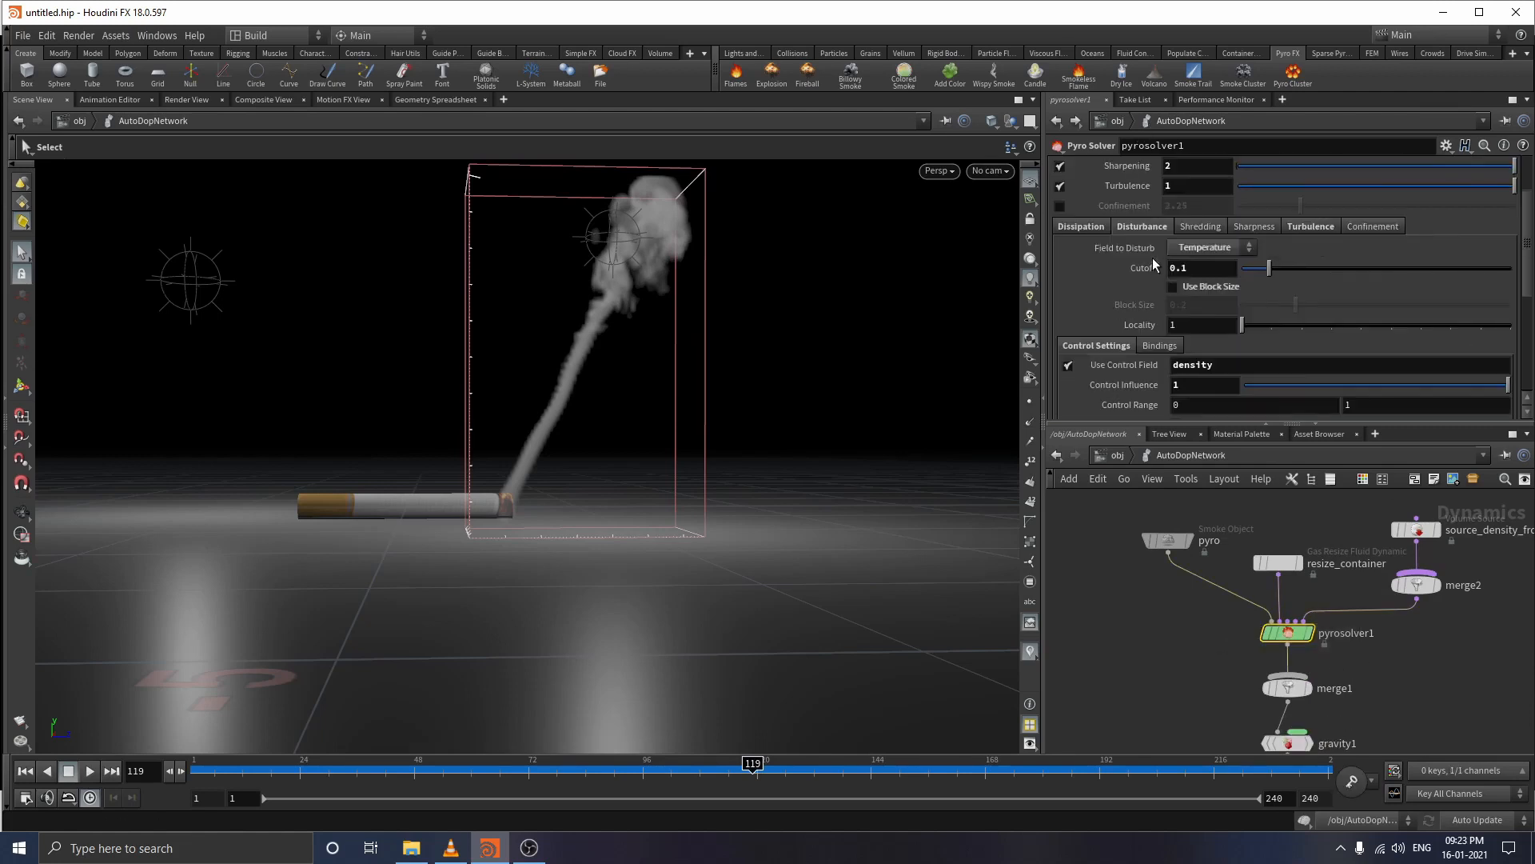
click(1099, 173)
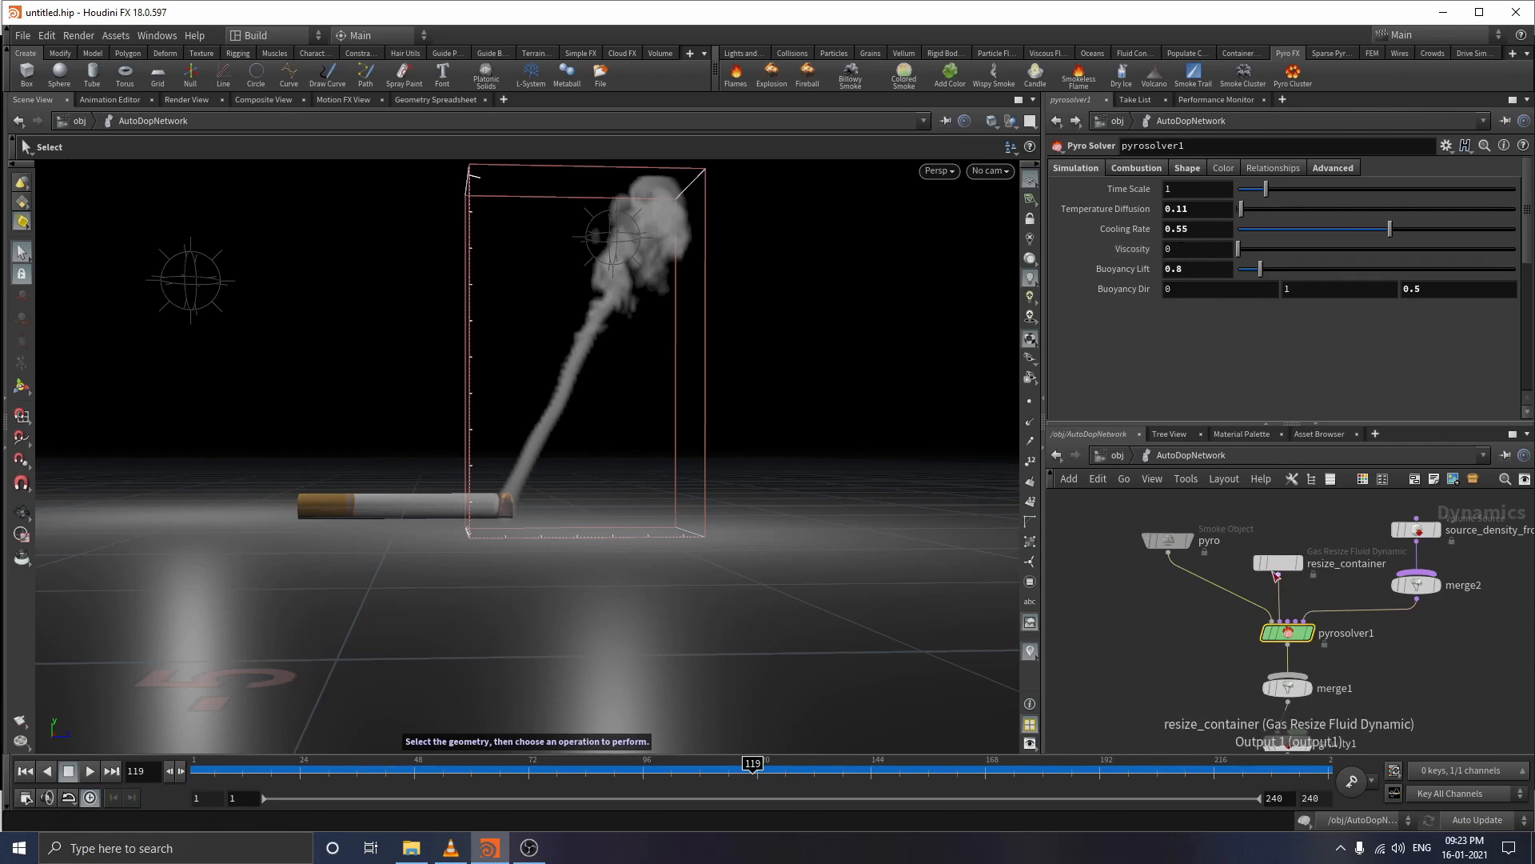
click(1187, 168)
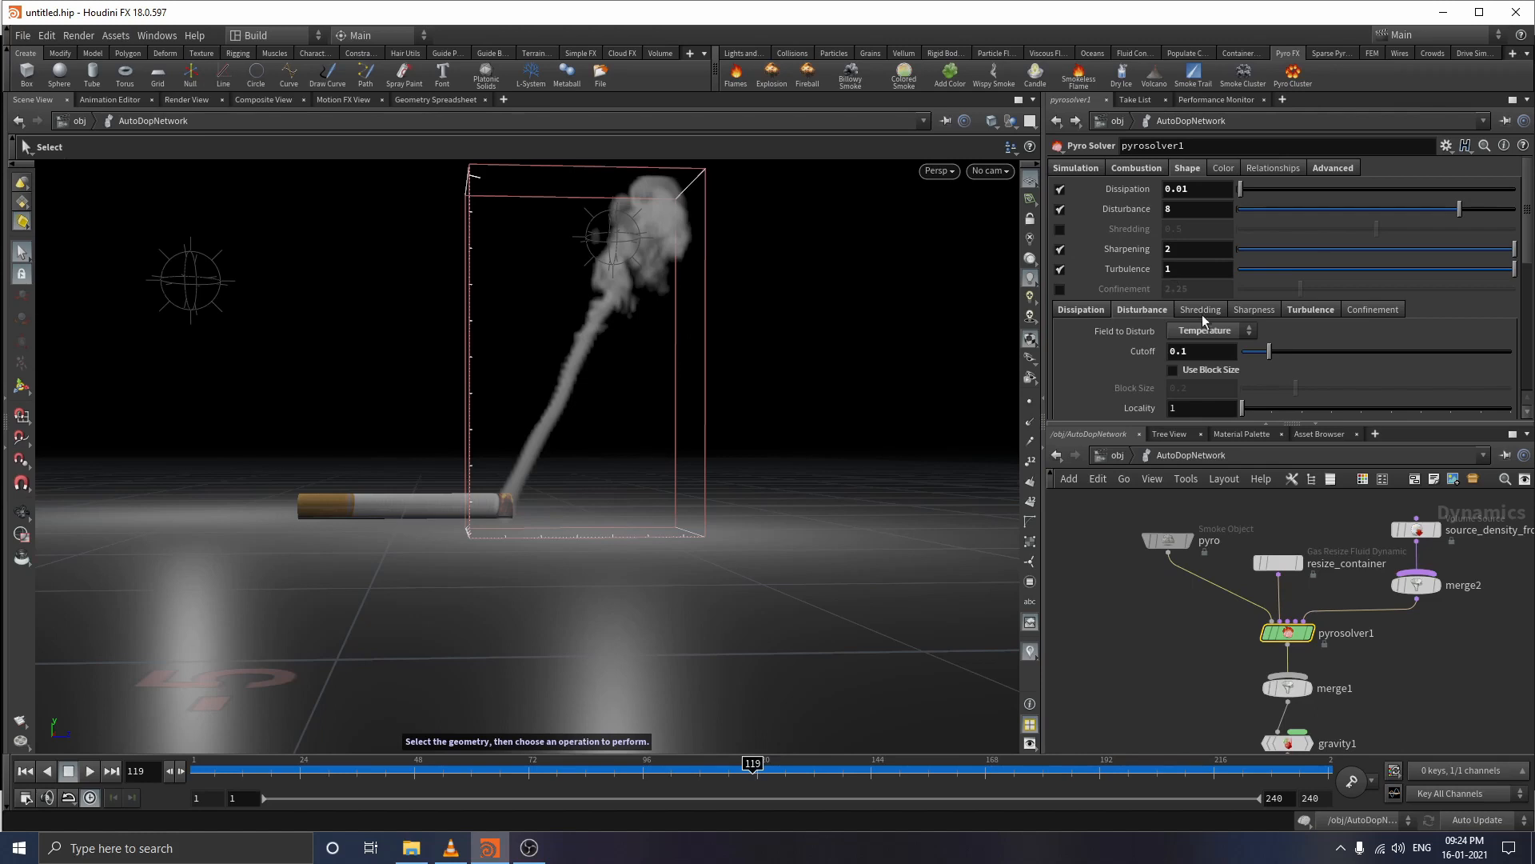
scroll(1204, 324, down, 1)
scroll(1205, 376, down, 6)
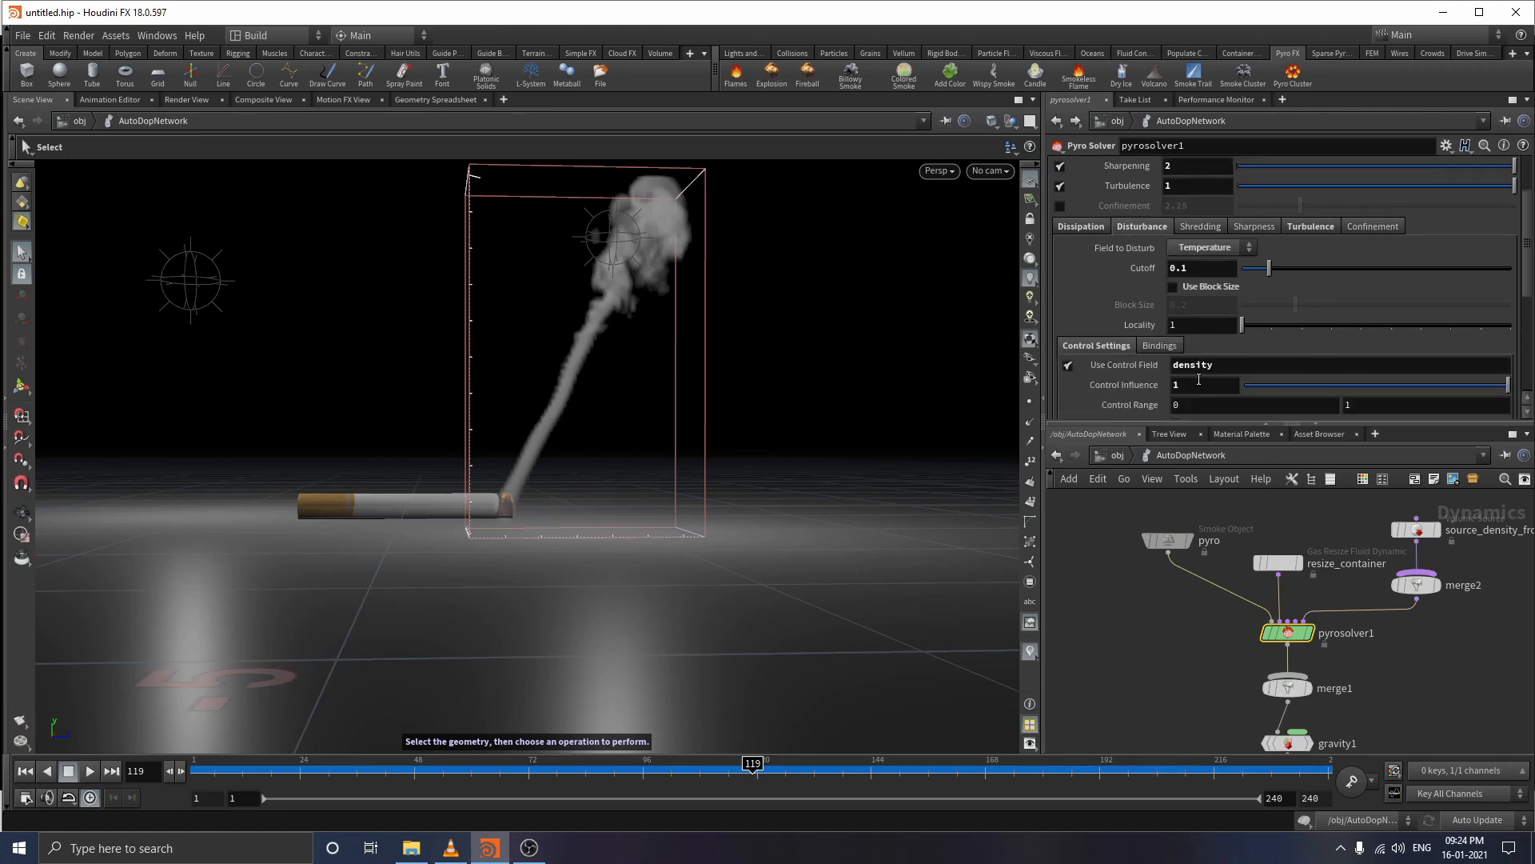
scroll(1198, 378, down, 1)
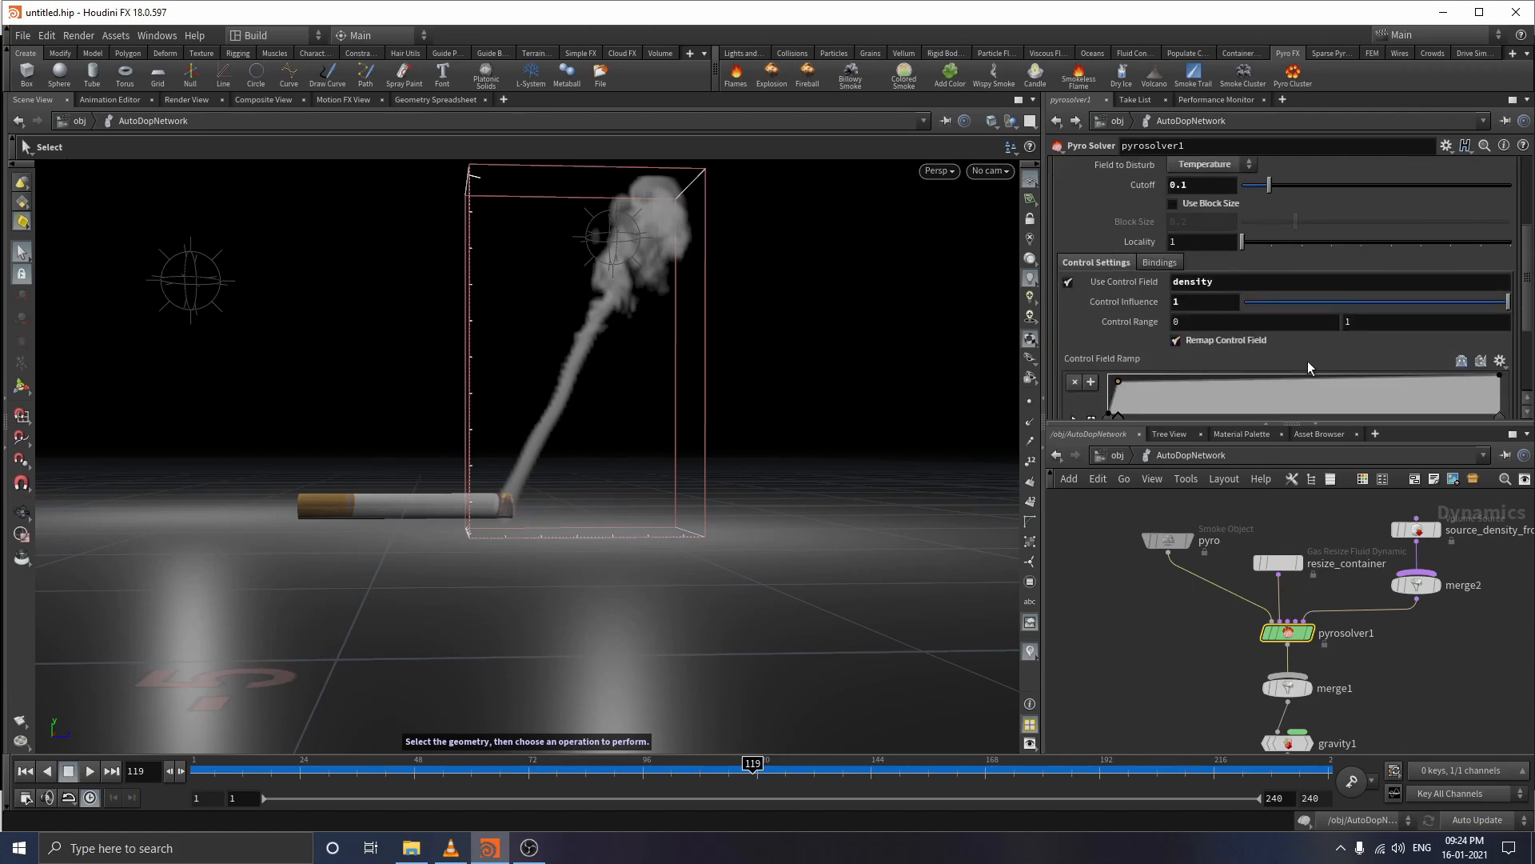
scroll(1247, 384, up, 8)
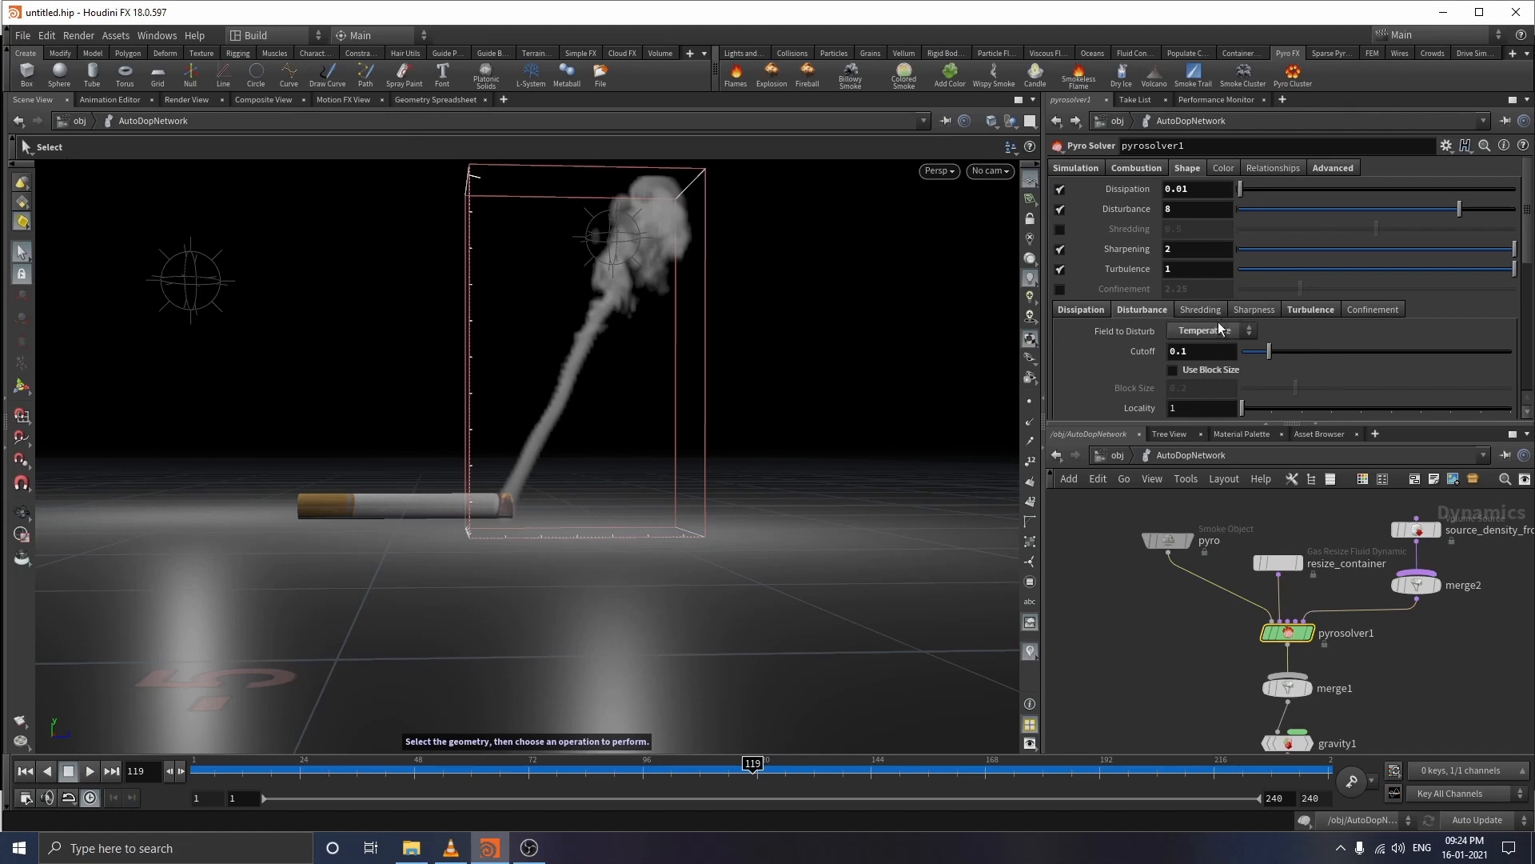
- Examine the pyro solver's Turbulence and Disturbance control ramps, and review its Relationships, Combustion and Simulation settings
click(1308, 309)
scroll(1279, 355, down, 12)
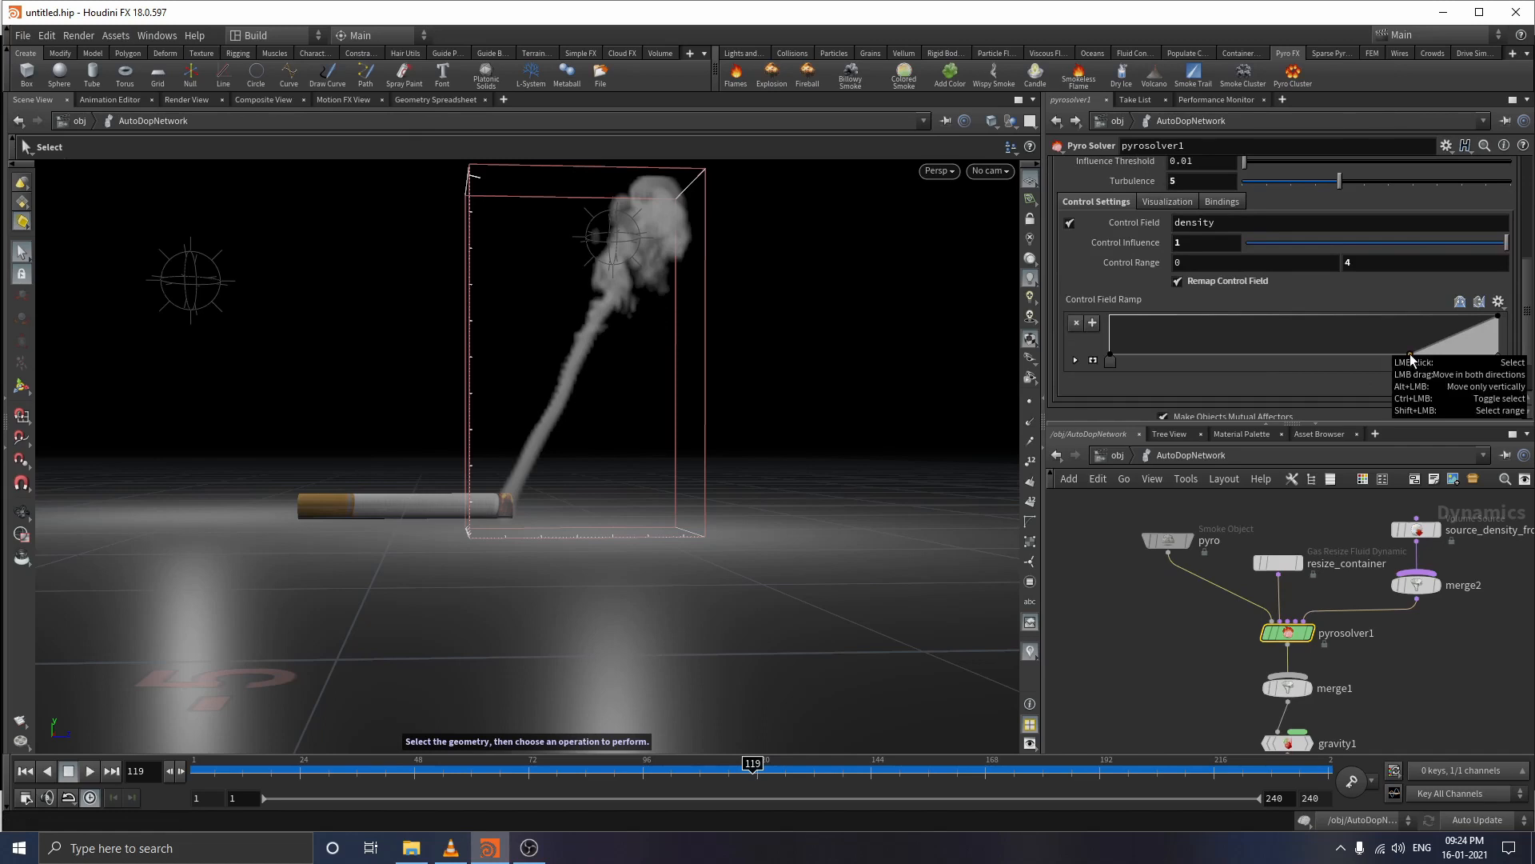
click(1410, 355)
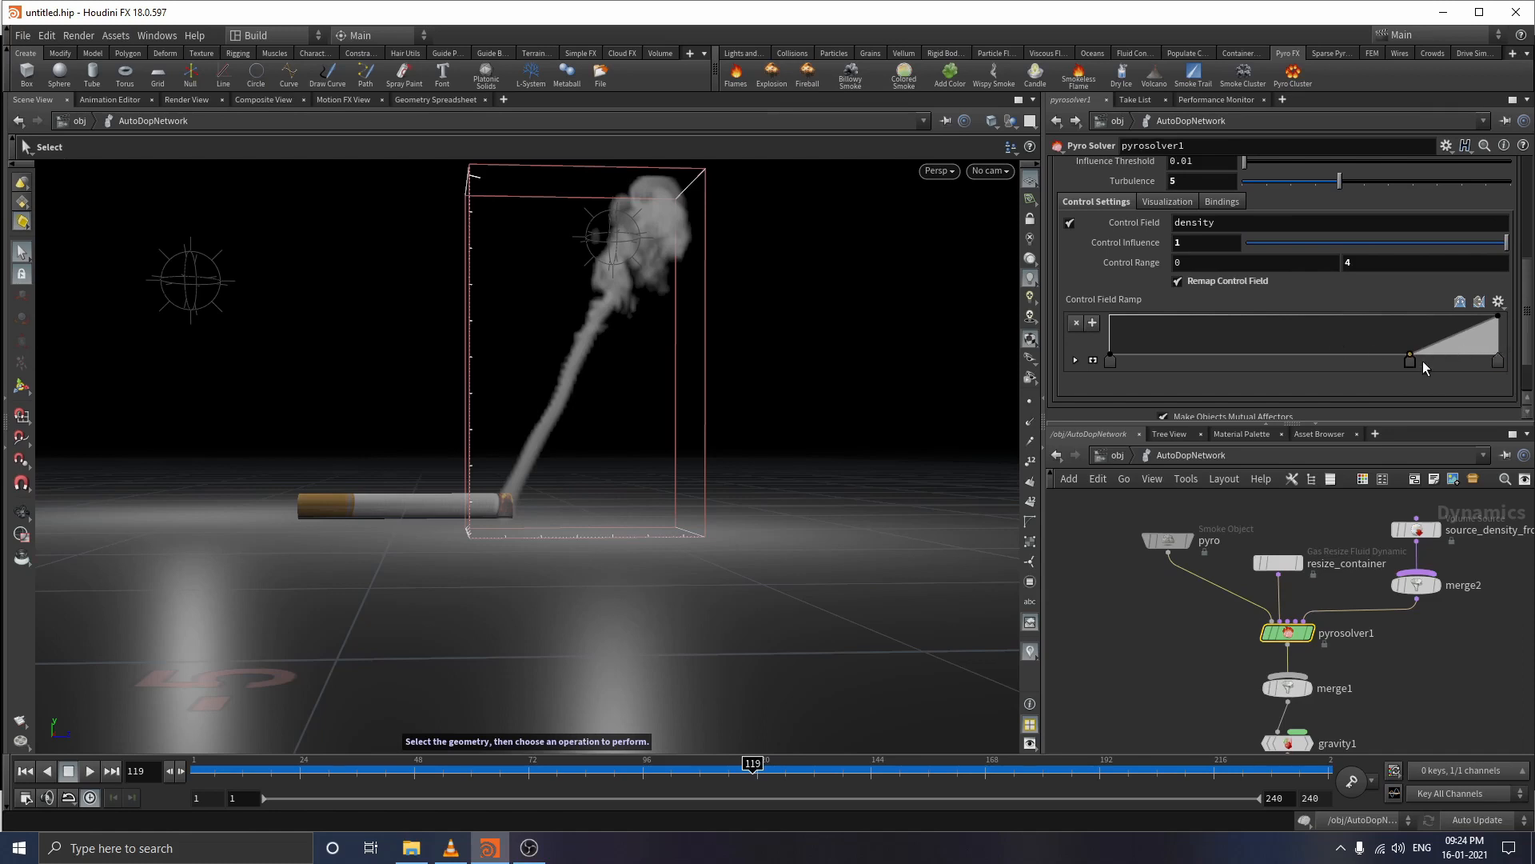
scroll(1270, 327, up, 6)
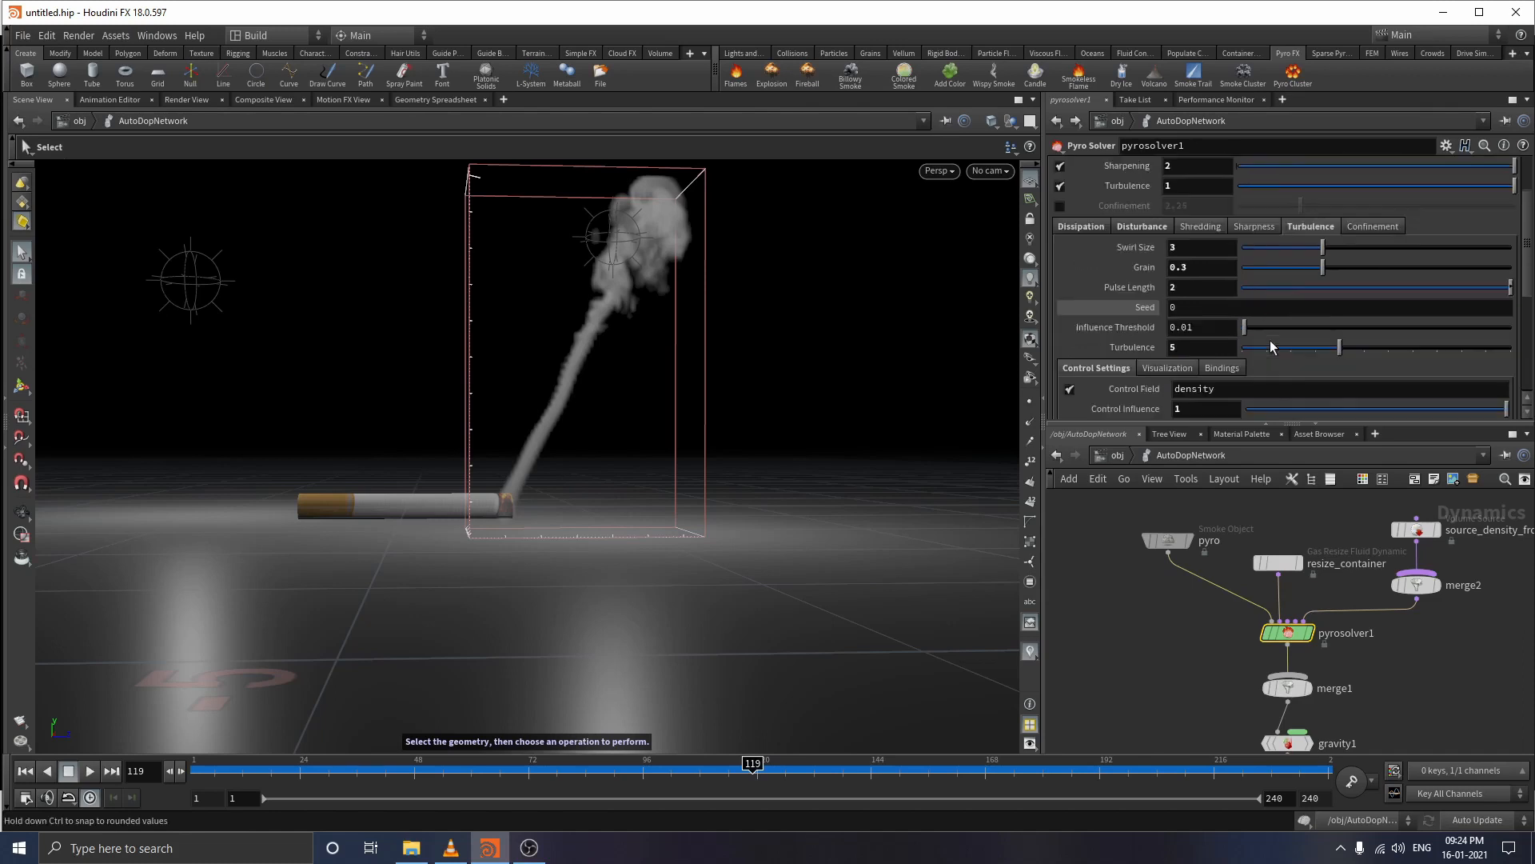
click(1159, 292)
scroll(1247, 344, down, 5)
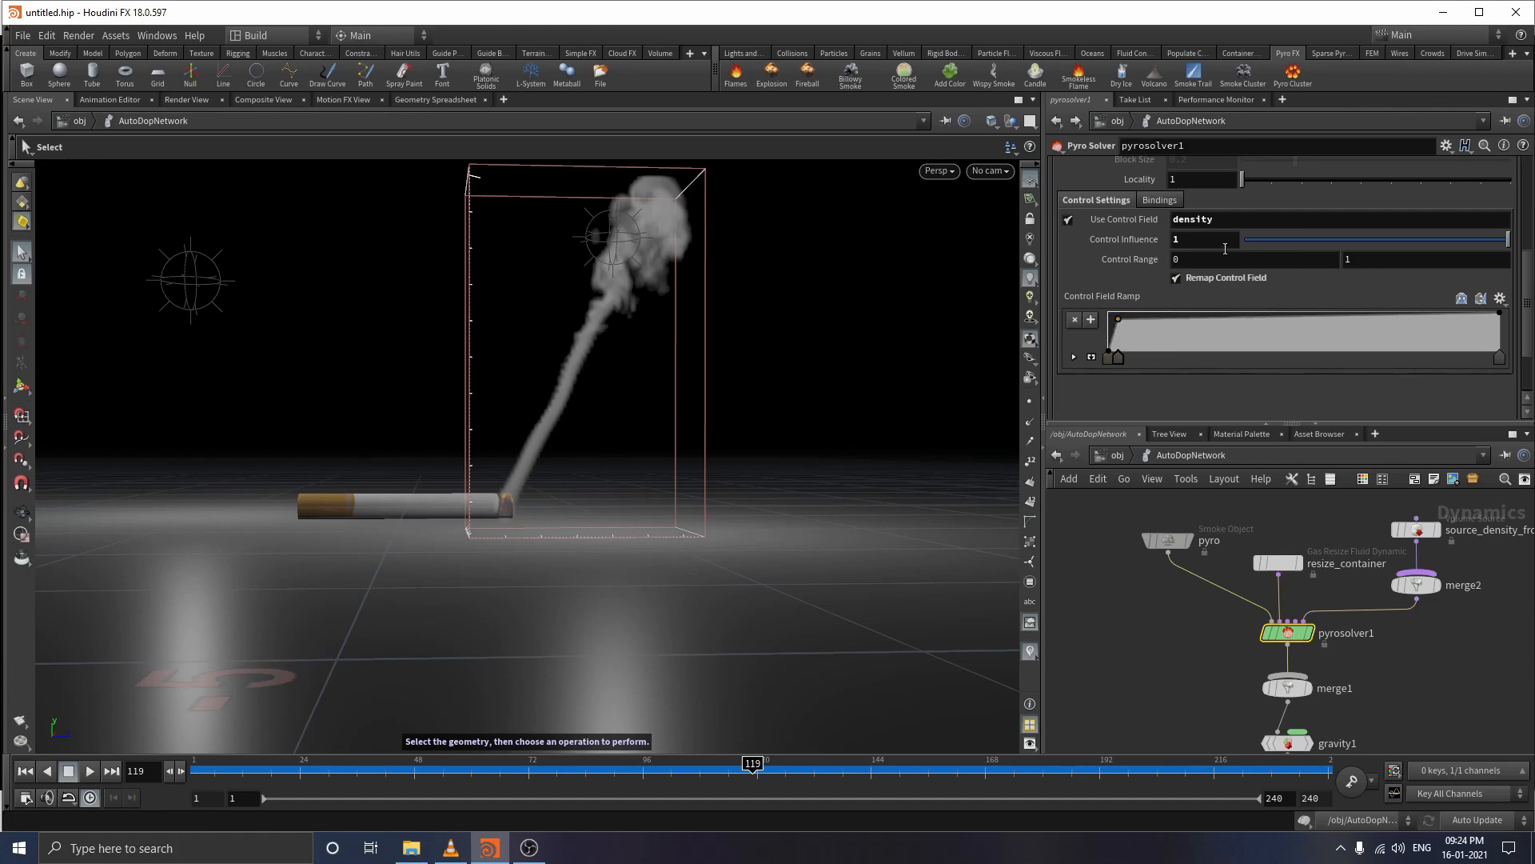
scroll(1232, 264, up, 5)
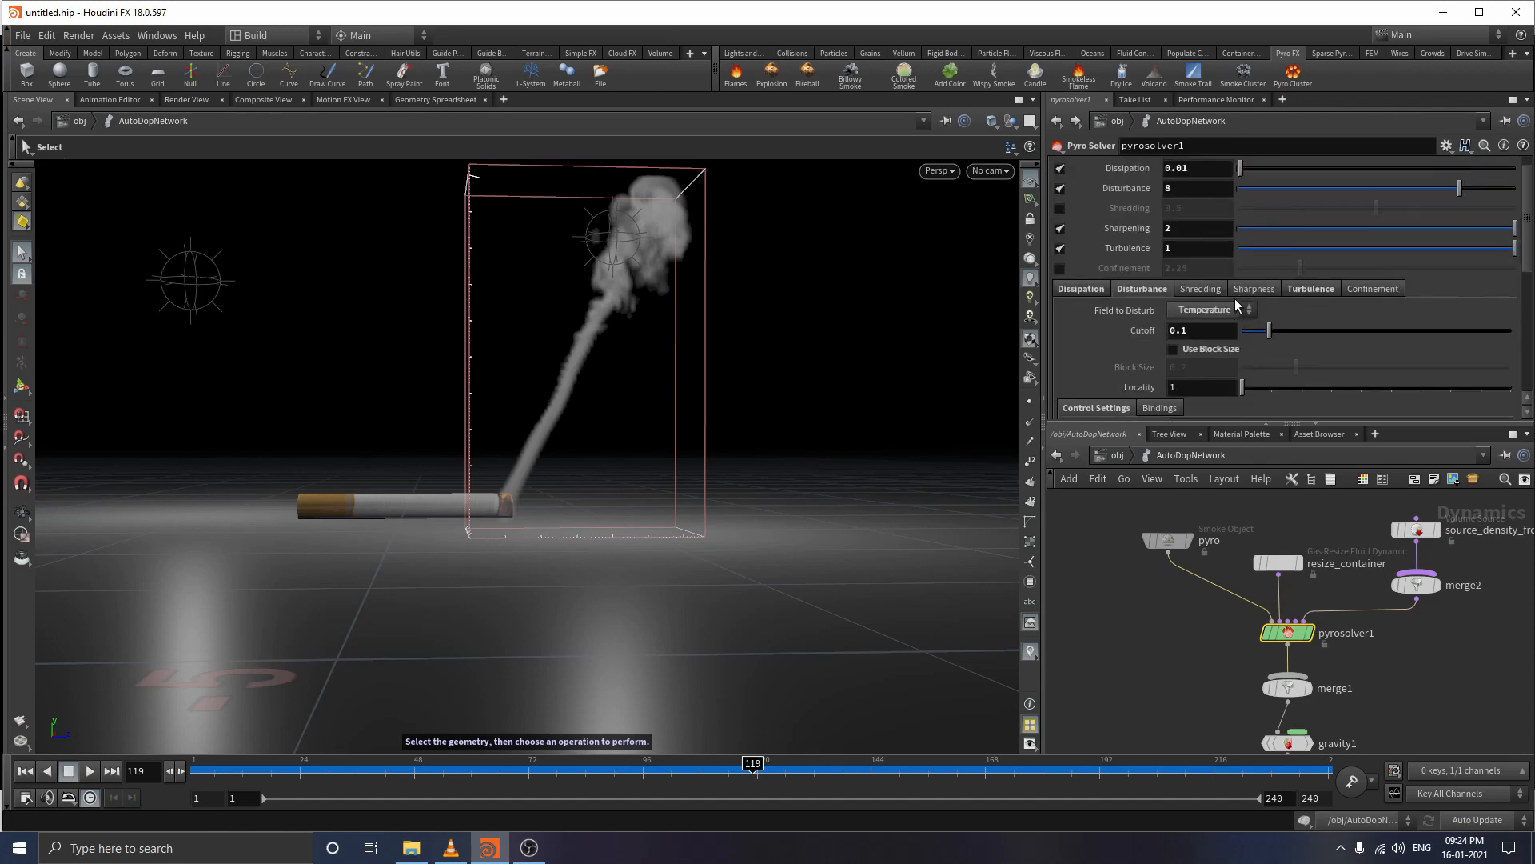
scroll(1235, 299, up, 1)
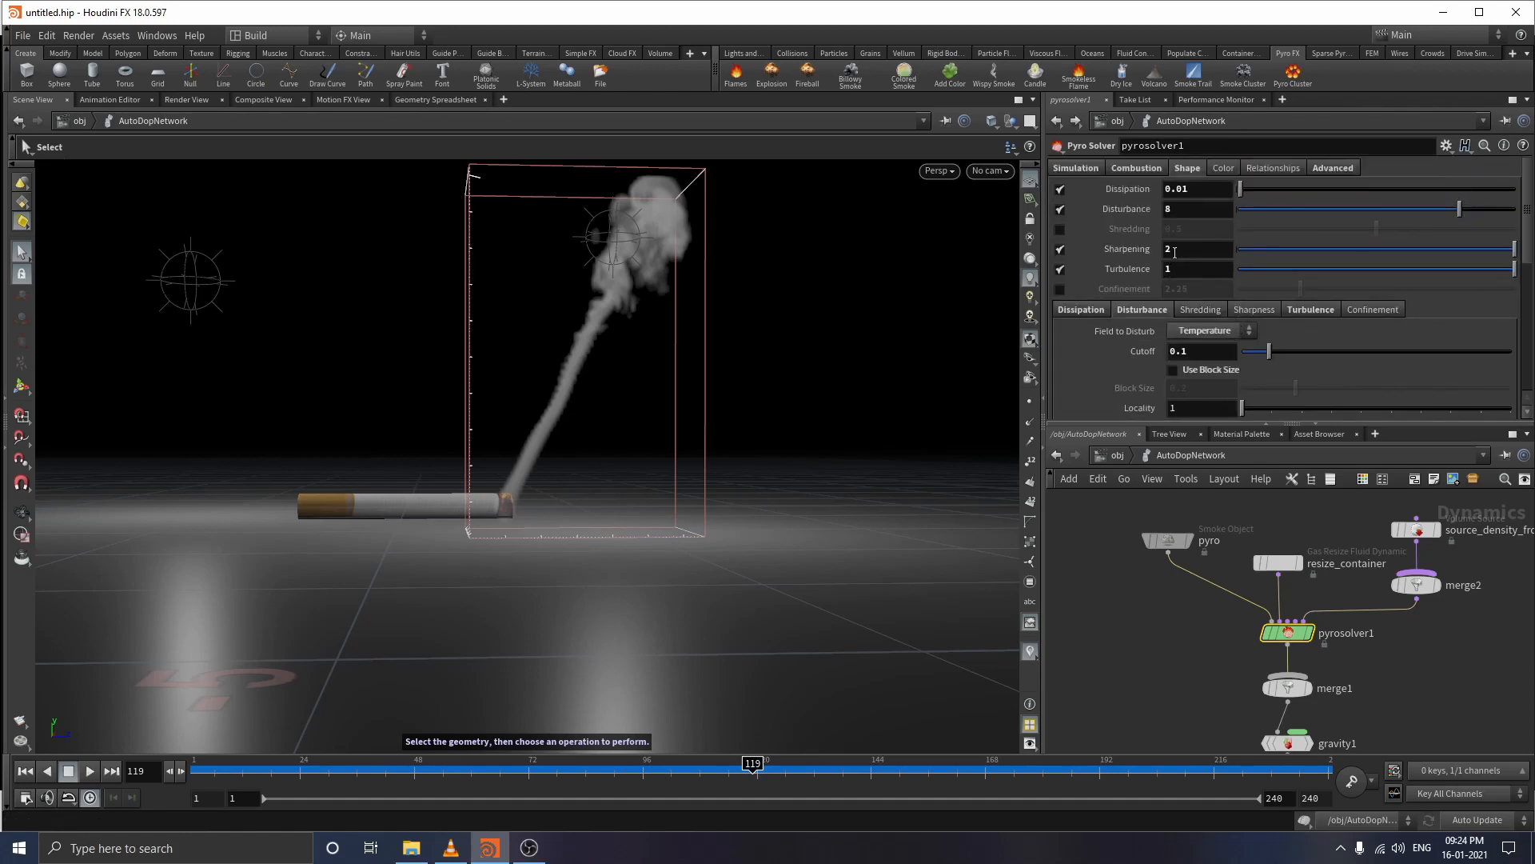
click(1256, 174)
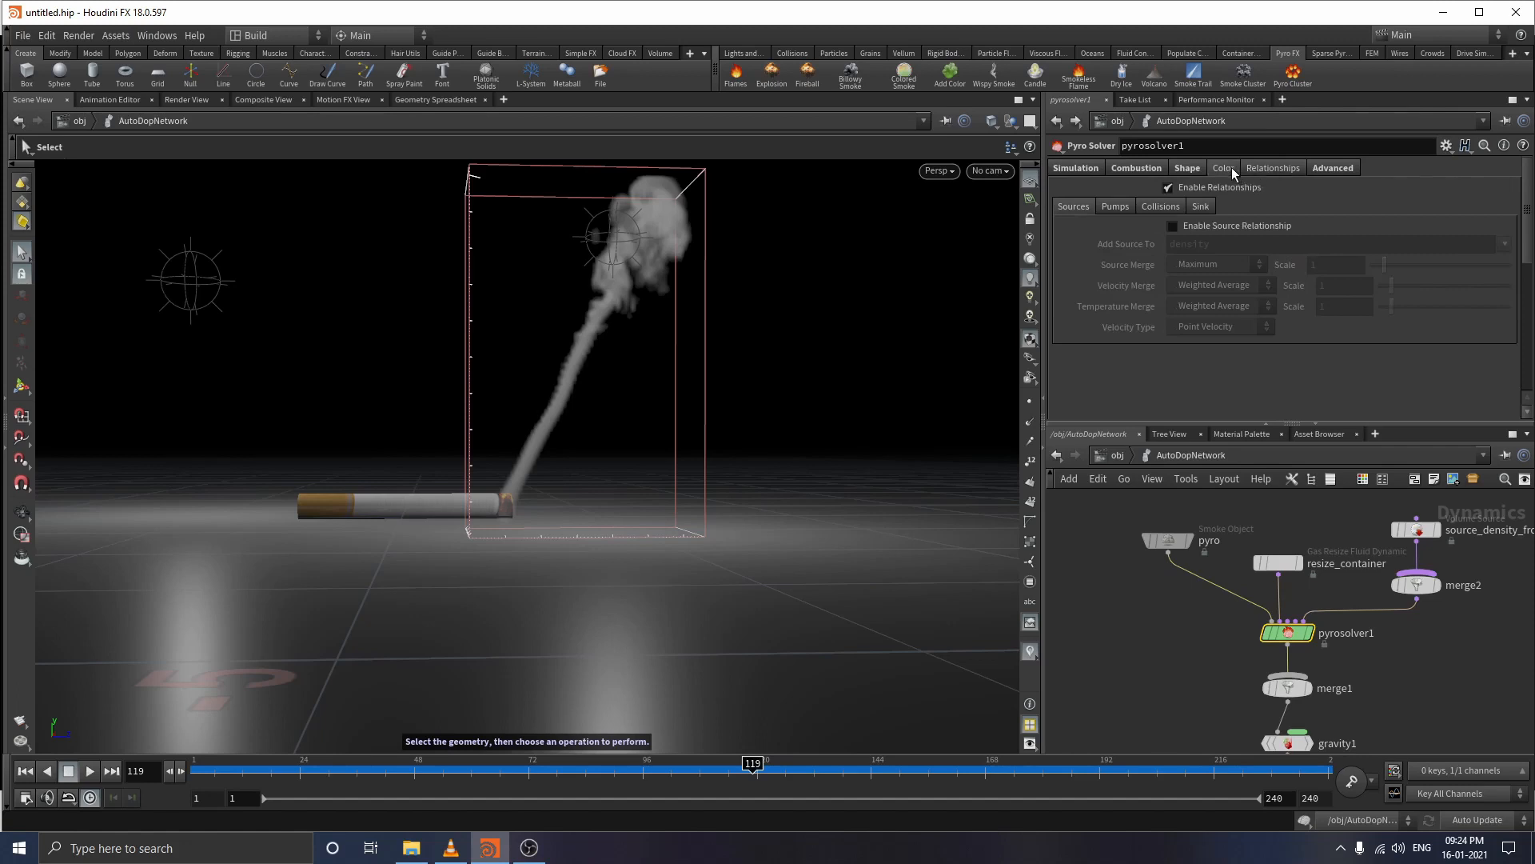
click(1148, 167)
click(1182, 169)
click(1119, 169)
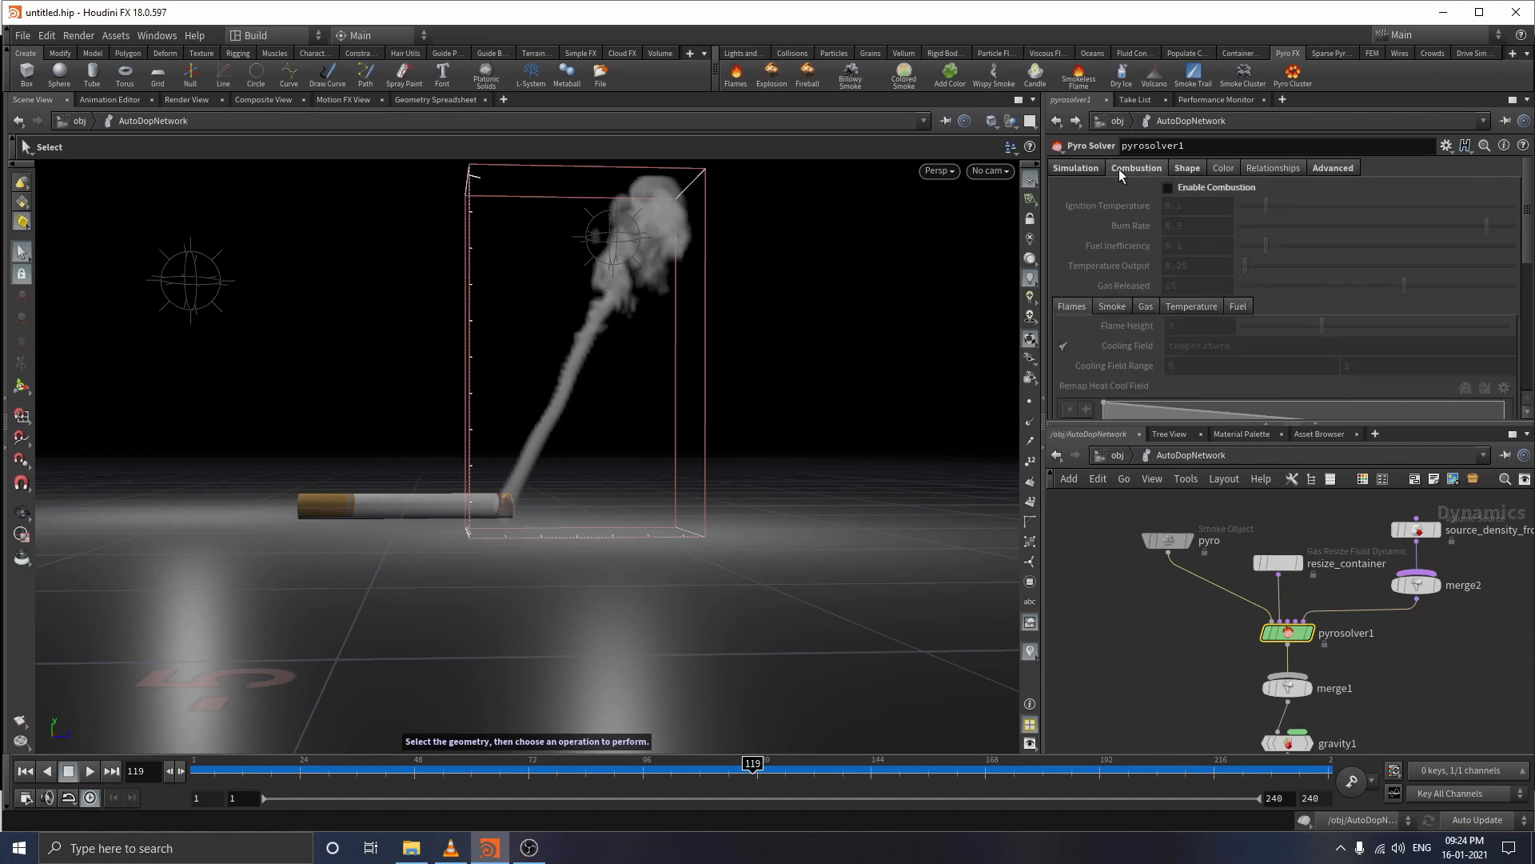
click(1076, 168)
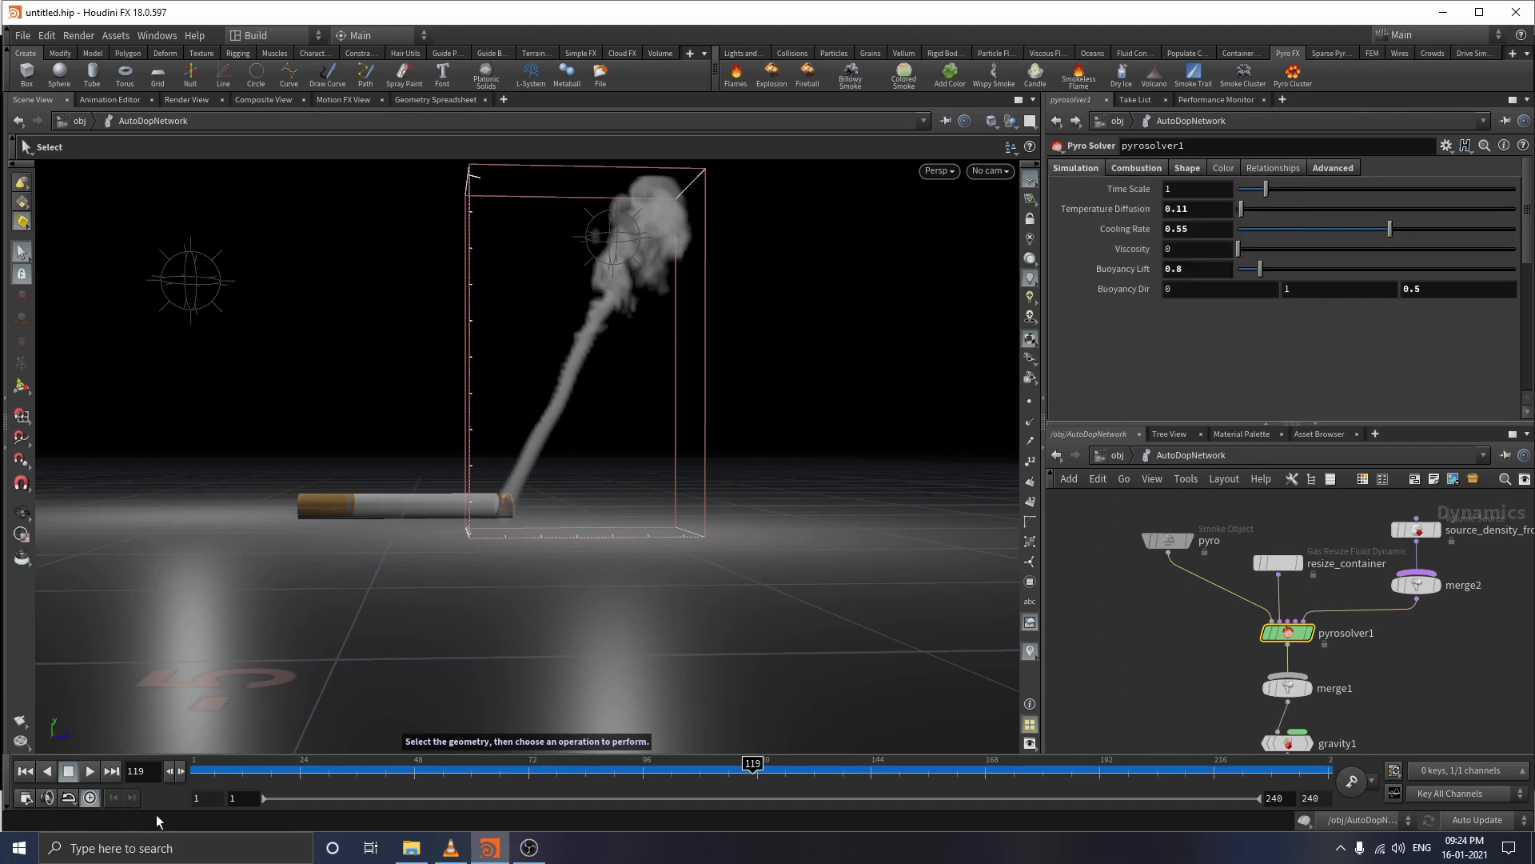
- Replay the smoke from the start, stop at frame 124, and examine the plume from several angles
drag(295, 764, 88, 771)
click(90, 770)
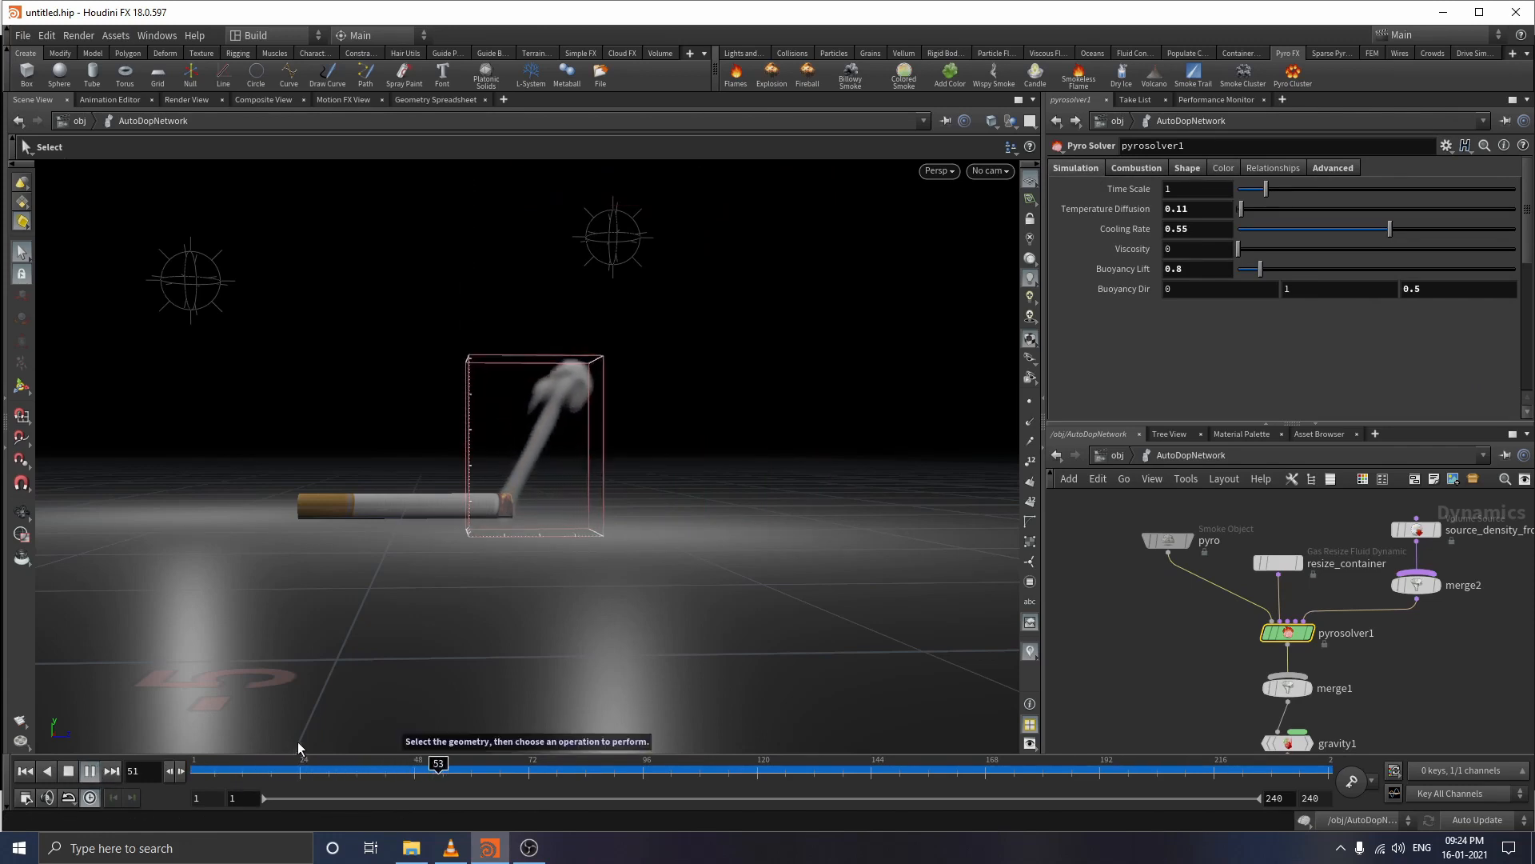
key(Escape)
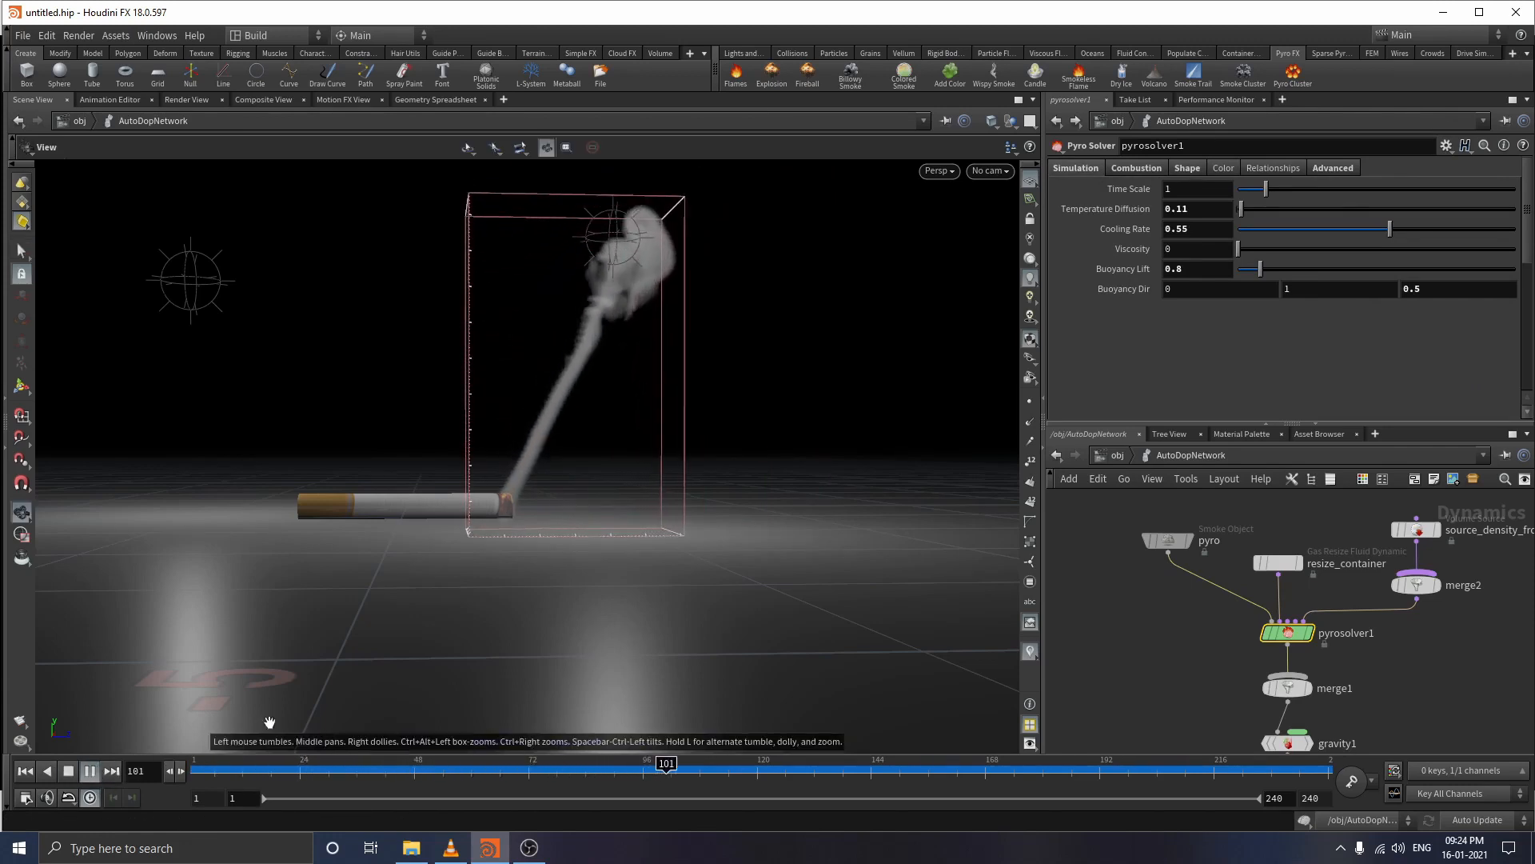
click(90, 768)
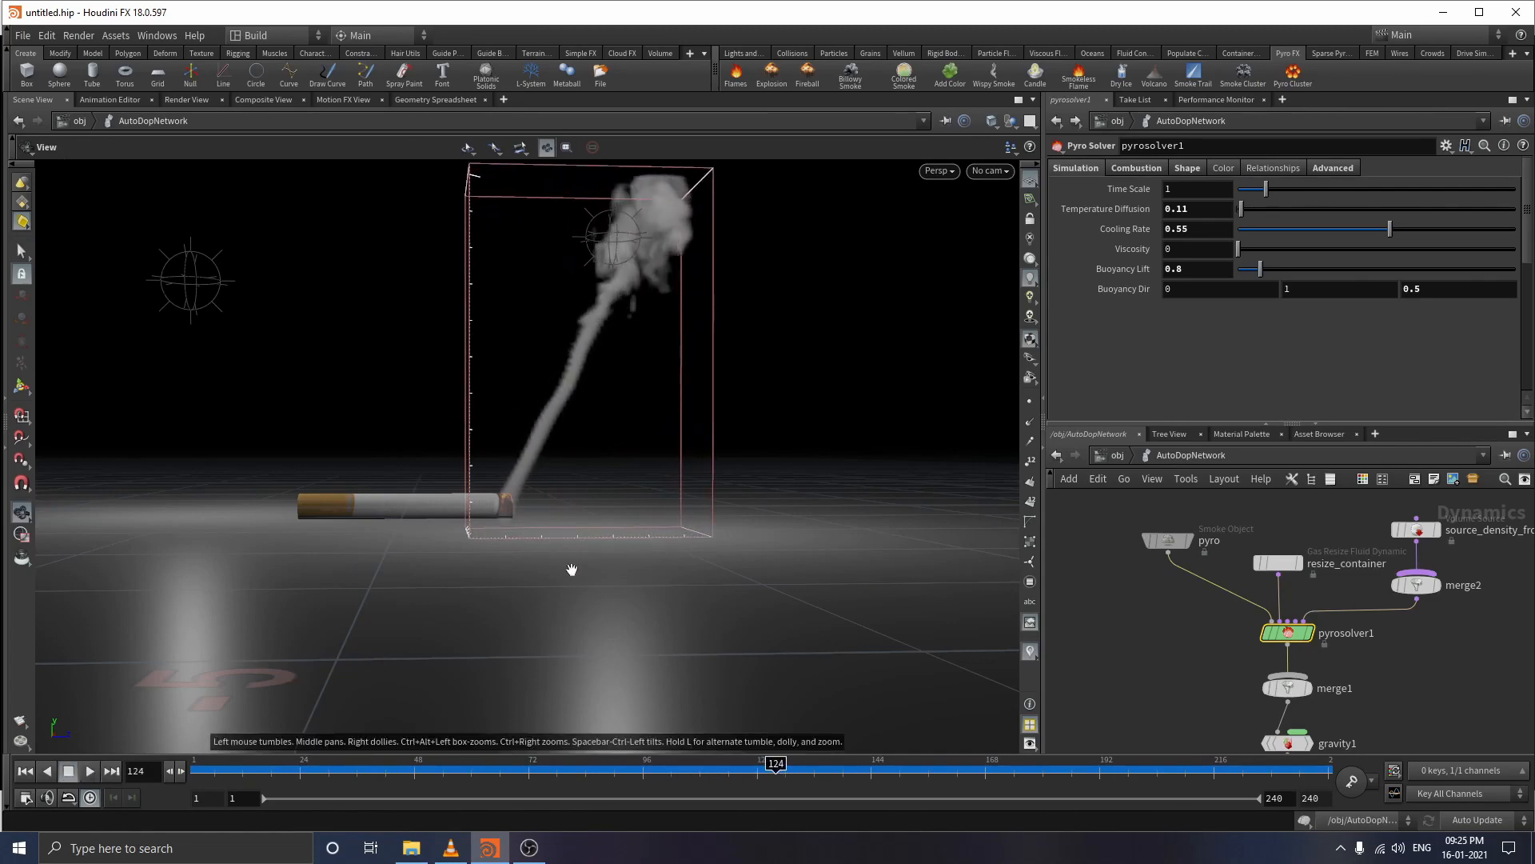
drag(429, 533, 376, 548)
key(s)
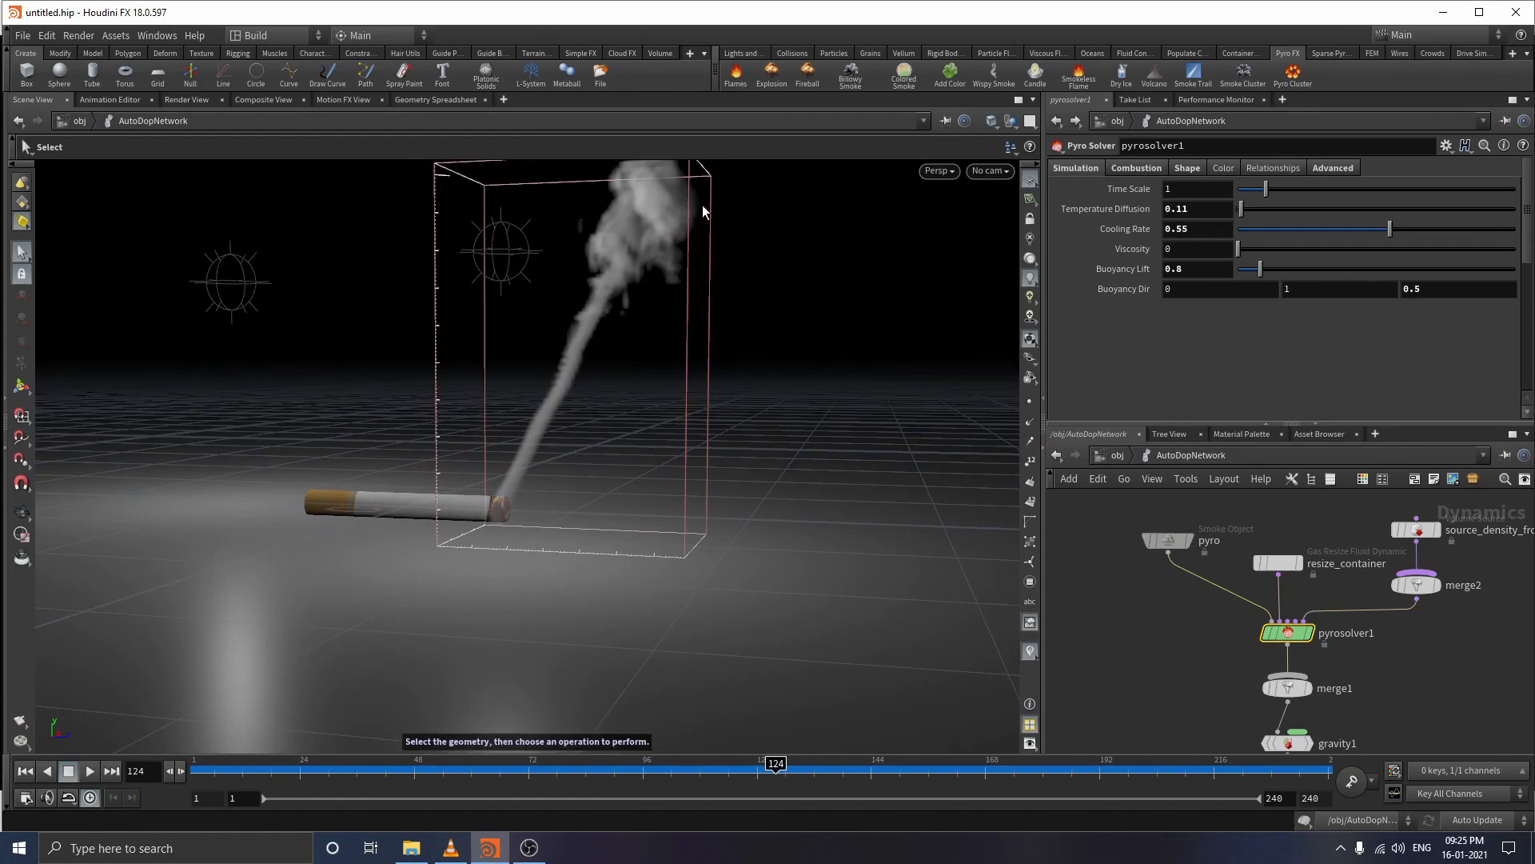
drag(630, 240, 597, 370)
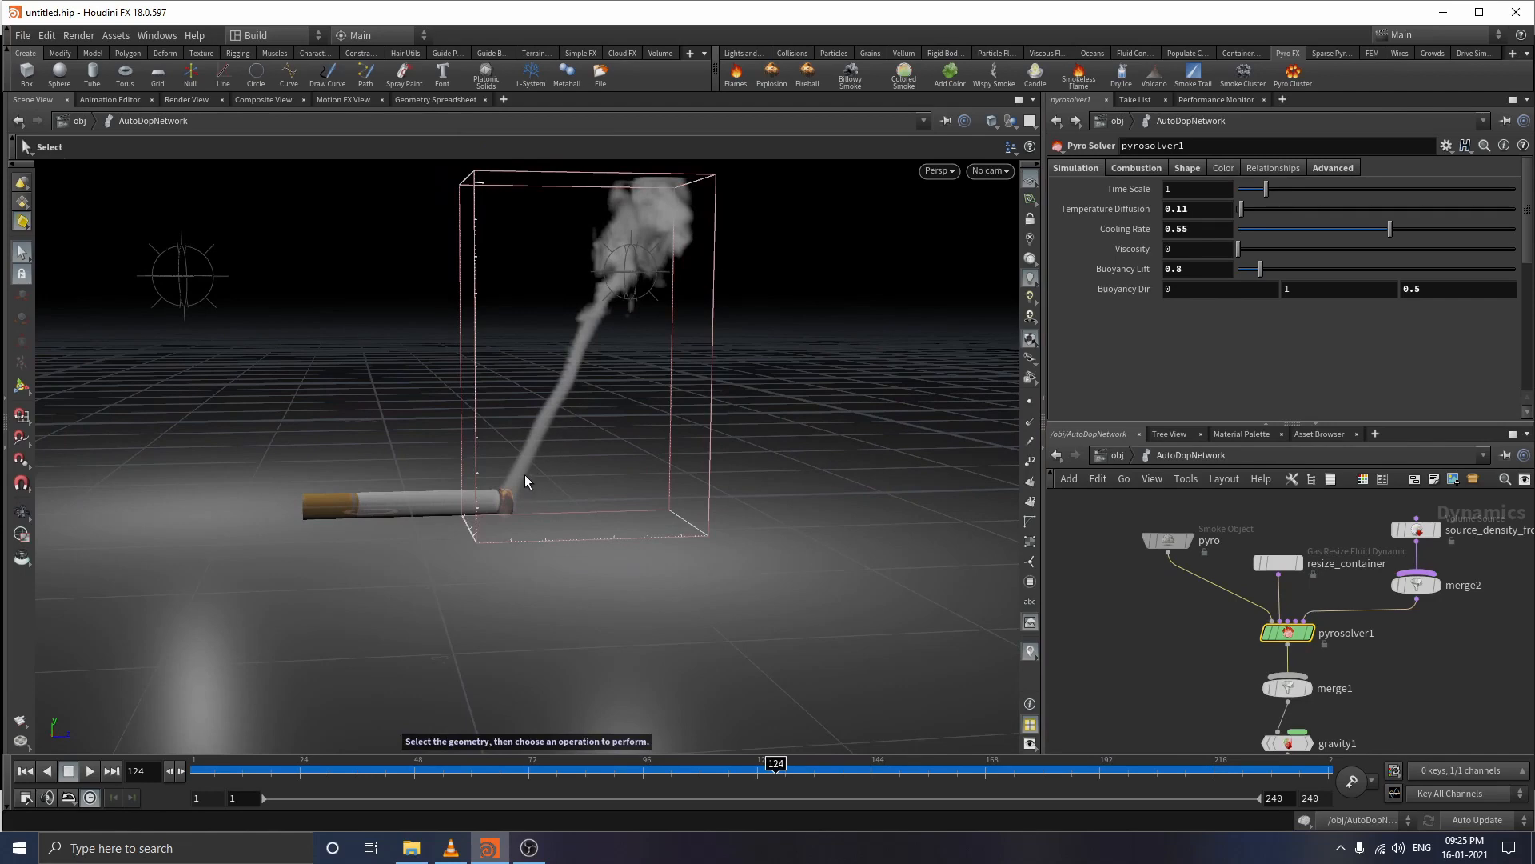
drag(551, 426, 539, 419)
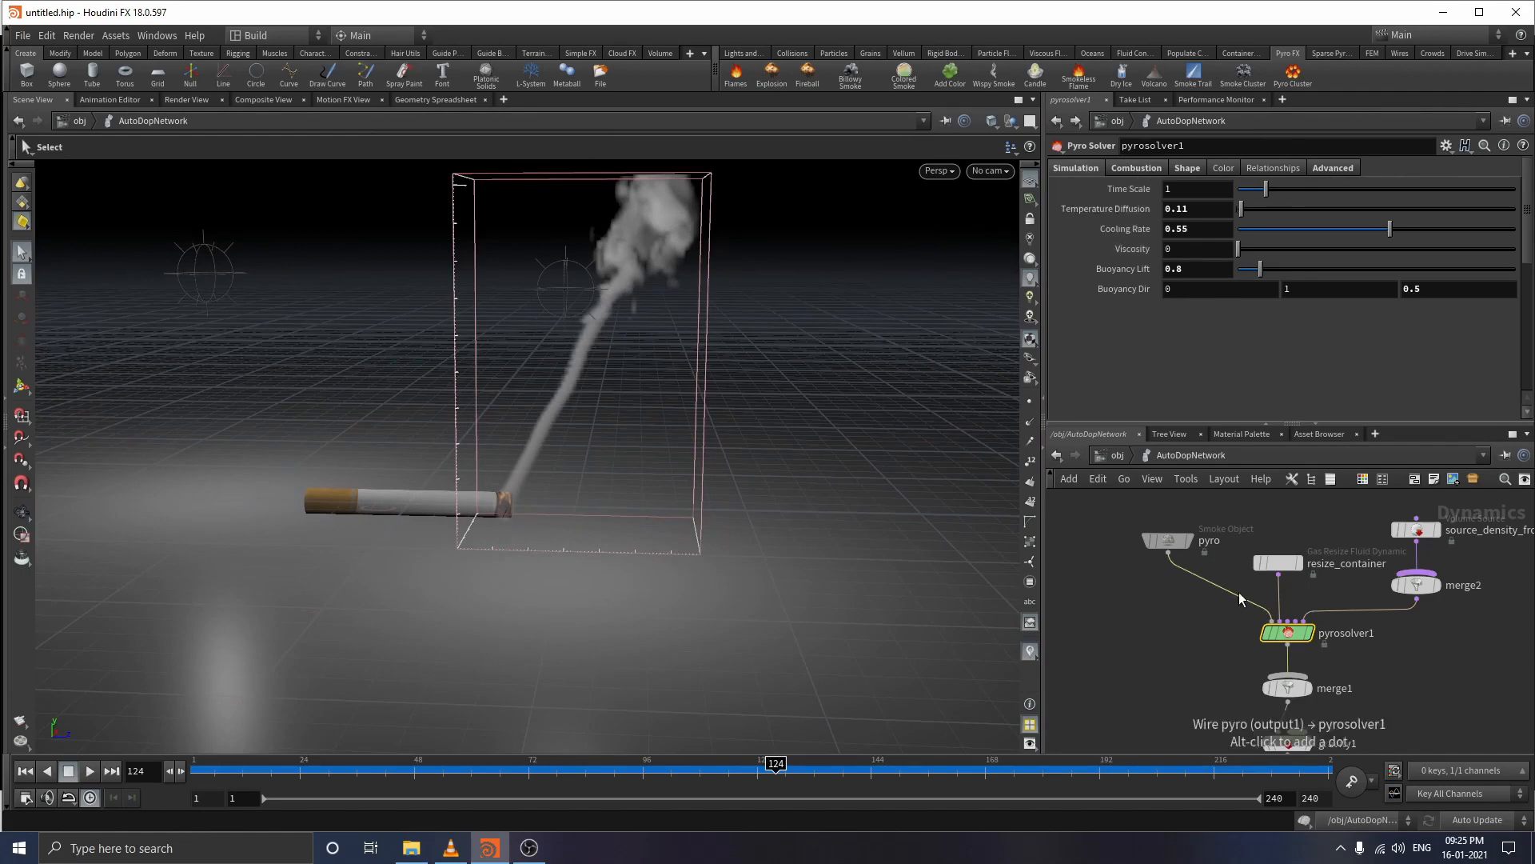
- Set the Density Scale of the pyro smoke object's multi-field guide to 8
click(1169, 540)
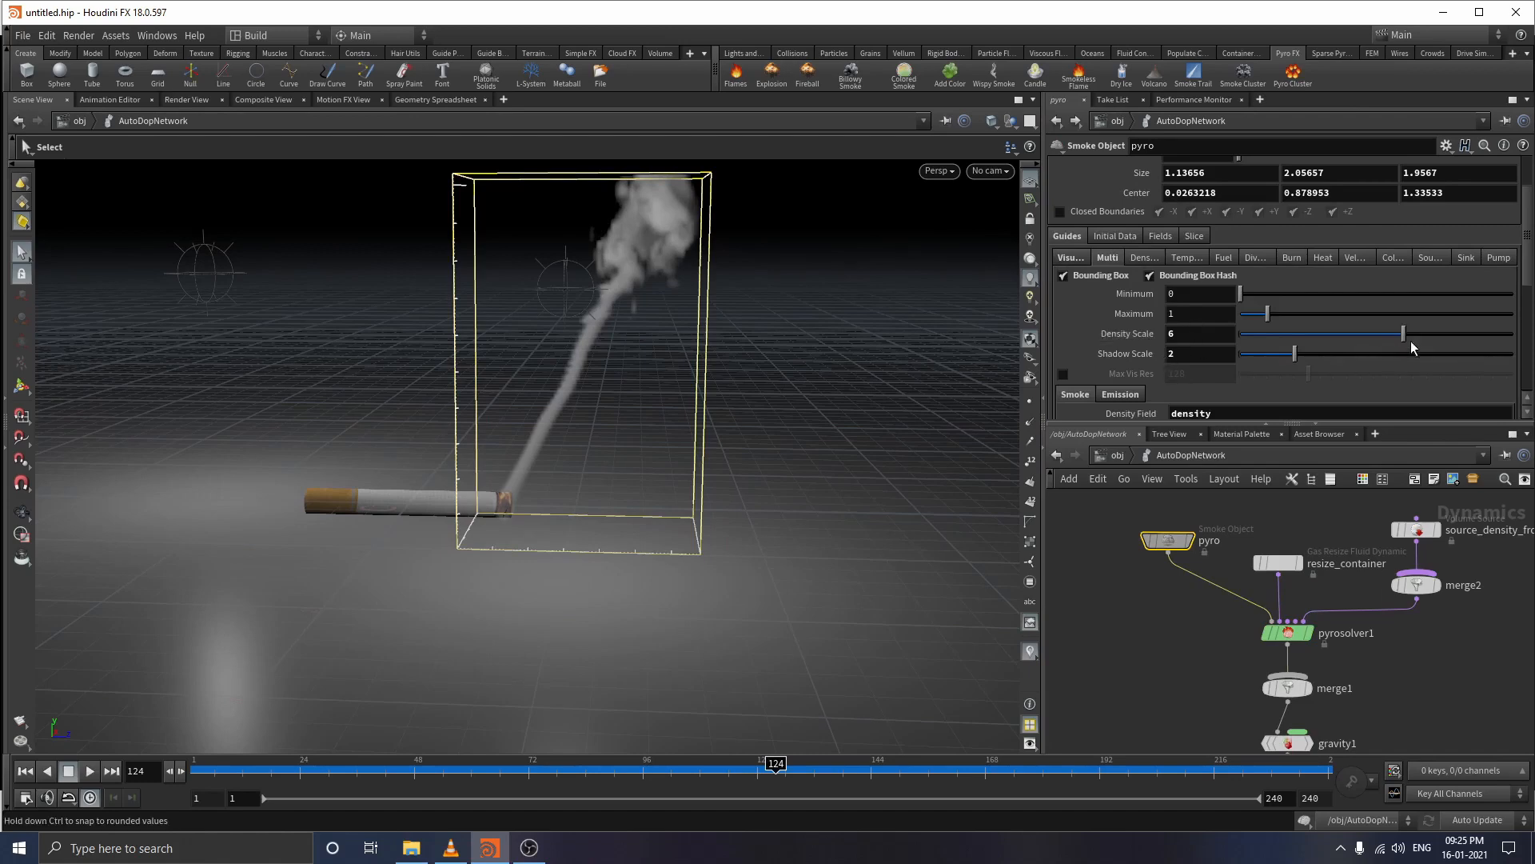
drag(1404, 336, 1431, 342)
drag(1190, 333, 982, 381)
text(8)
key(Return)
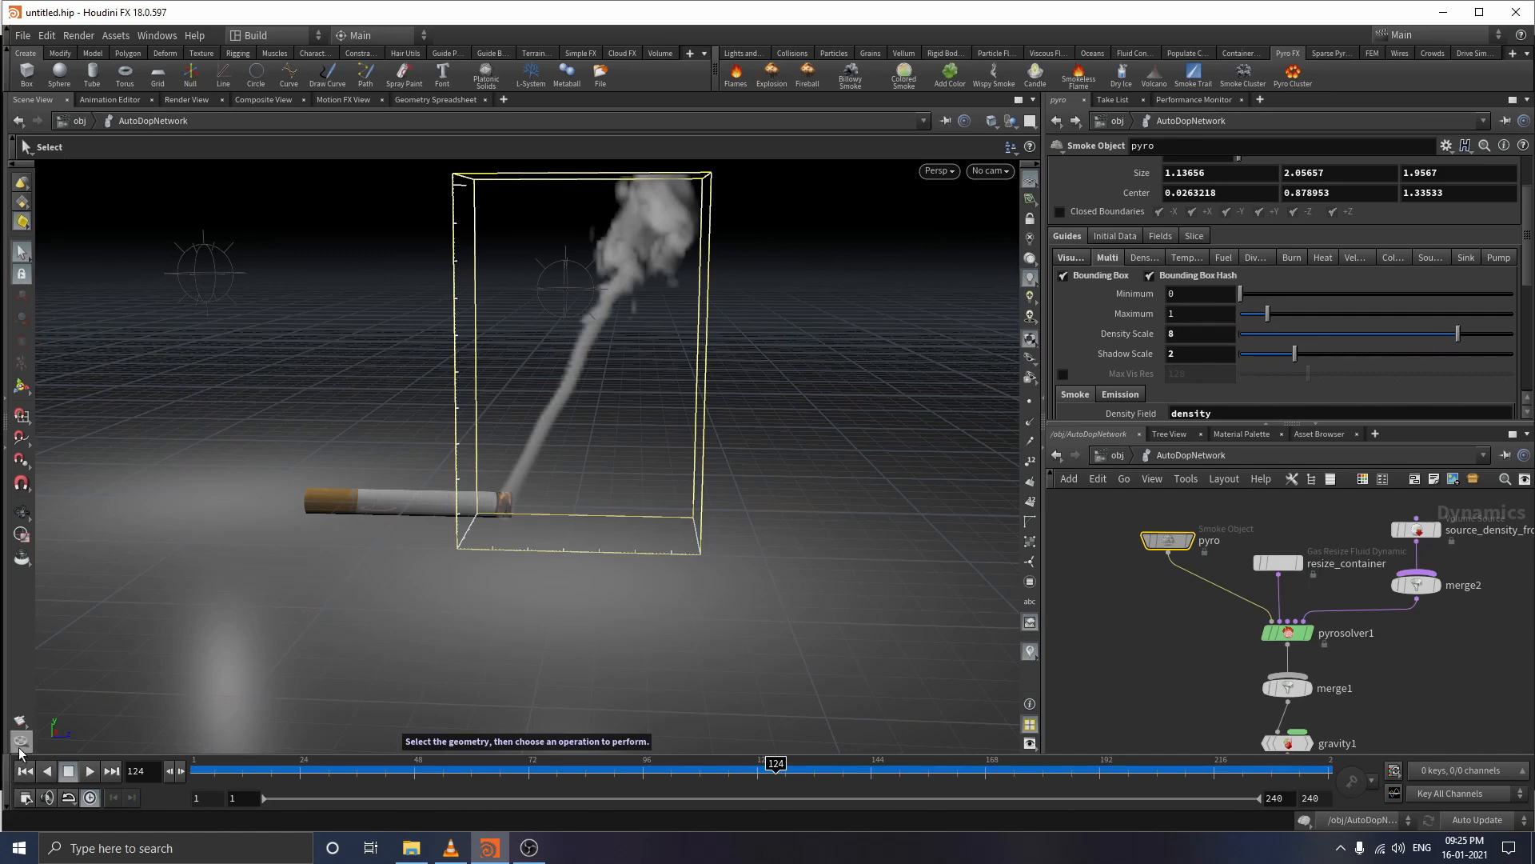
- Play back the denser smoke display from frame 1 and stop at frame 153
click(26, 773)
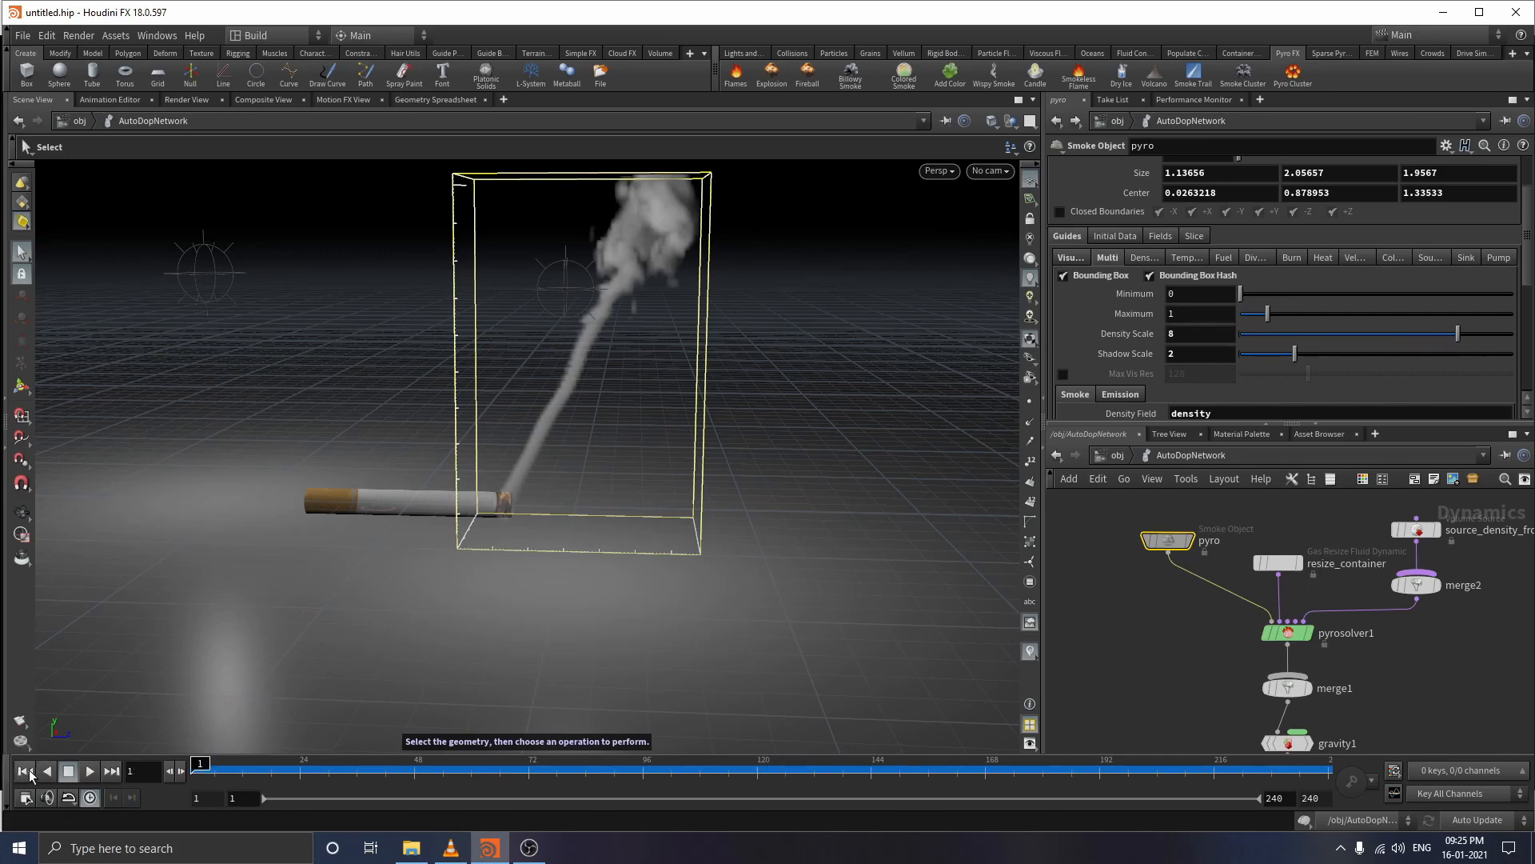
click(86, 773)
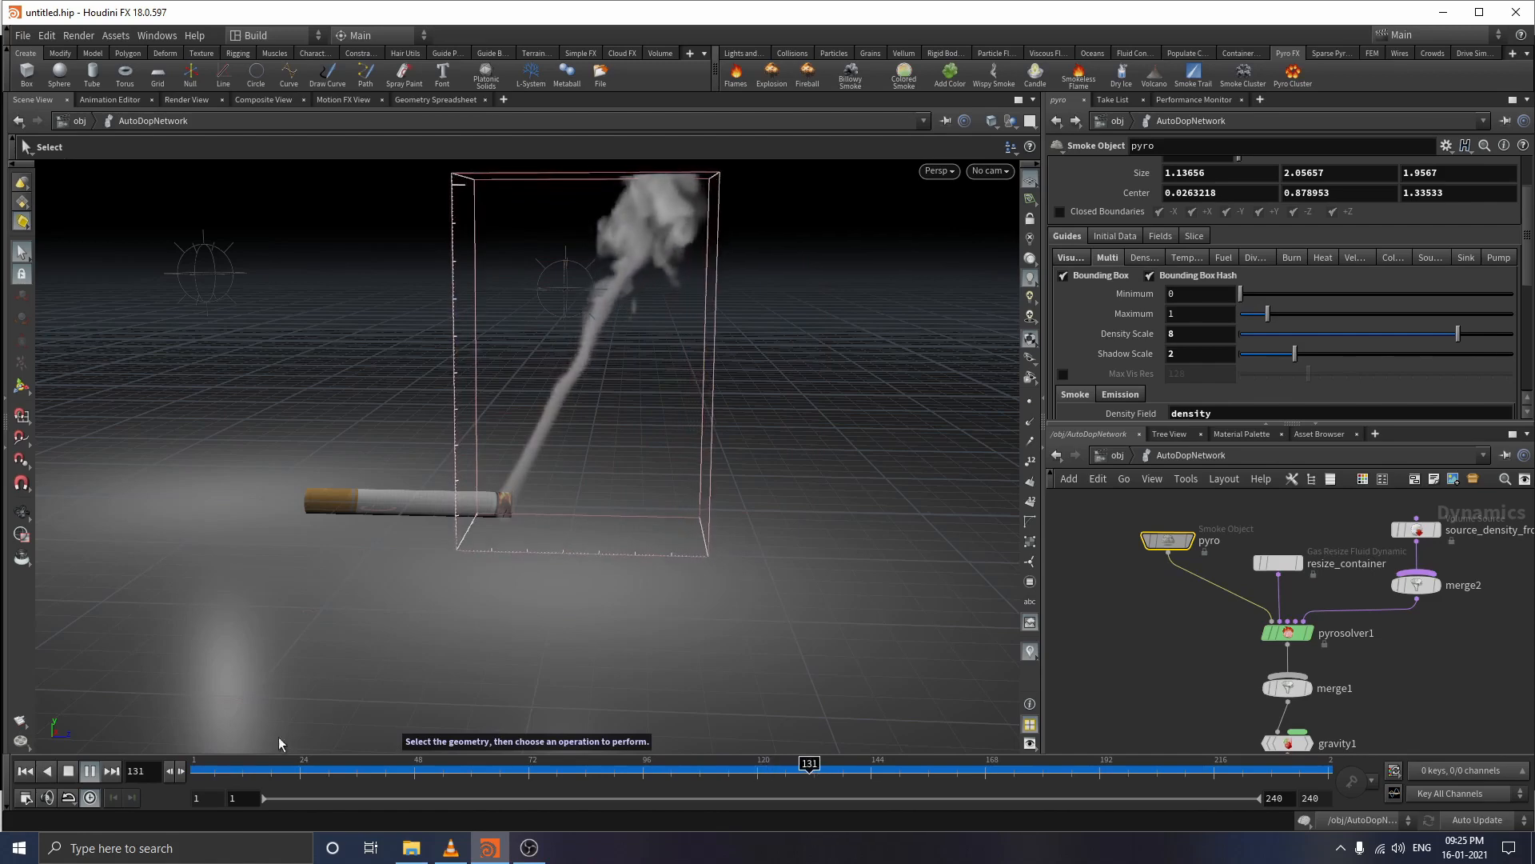
click(89, 771)
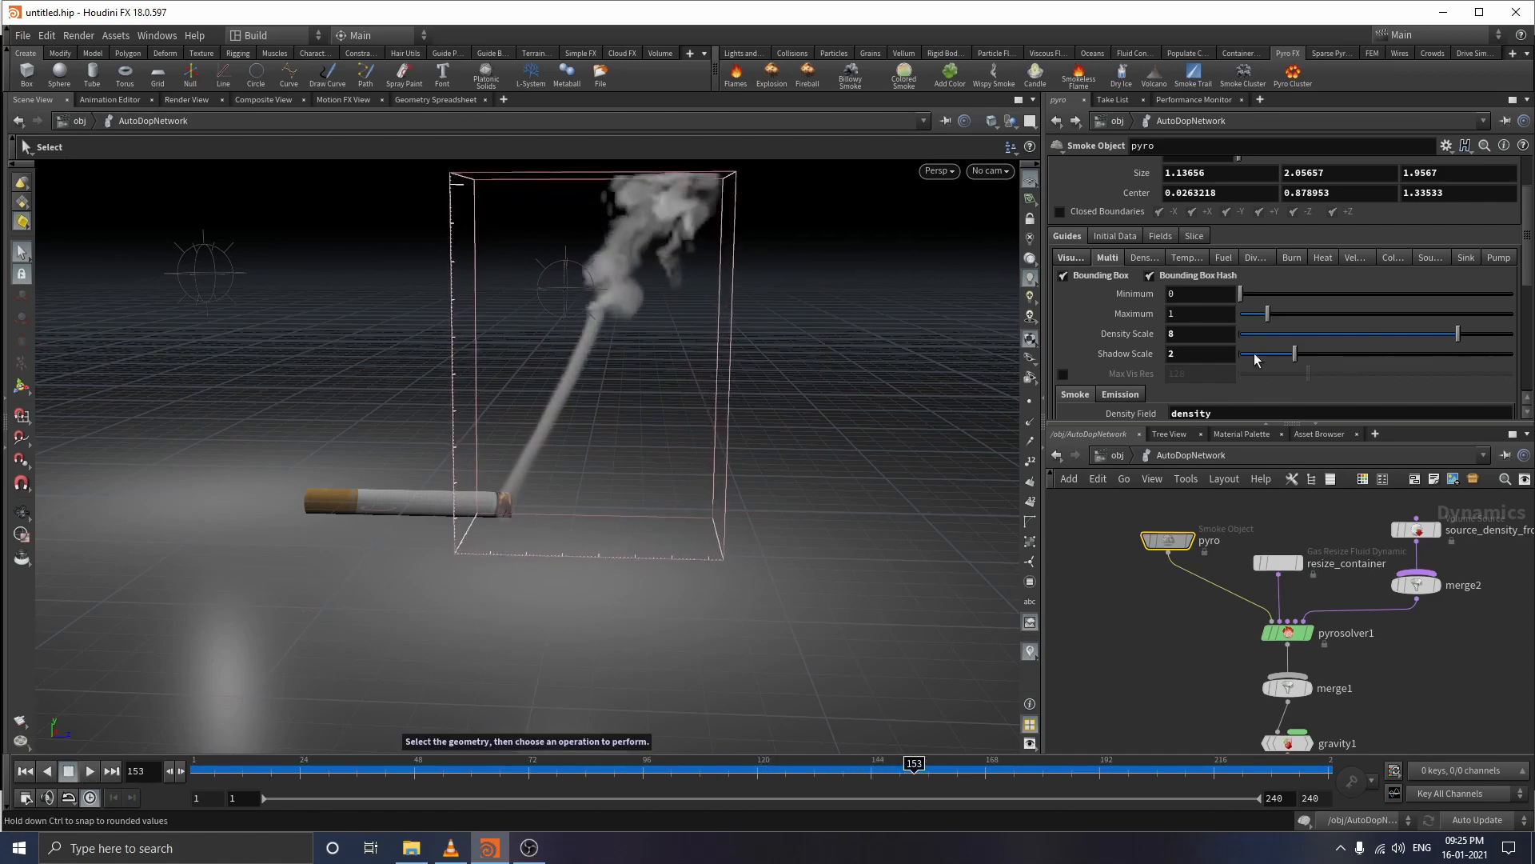
- Set the Density Scale of the pyro smoke object's multi-field guide to 4
mouse_move(1318, 333)
mouse_down()
mouse_move(1284, 334)
mouse_move(1308, 333)
mouse_up()
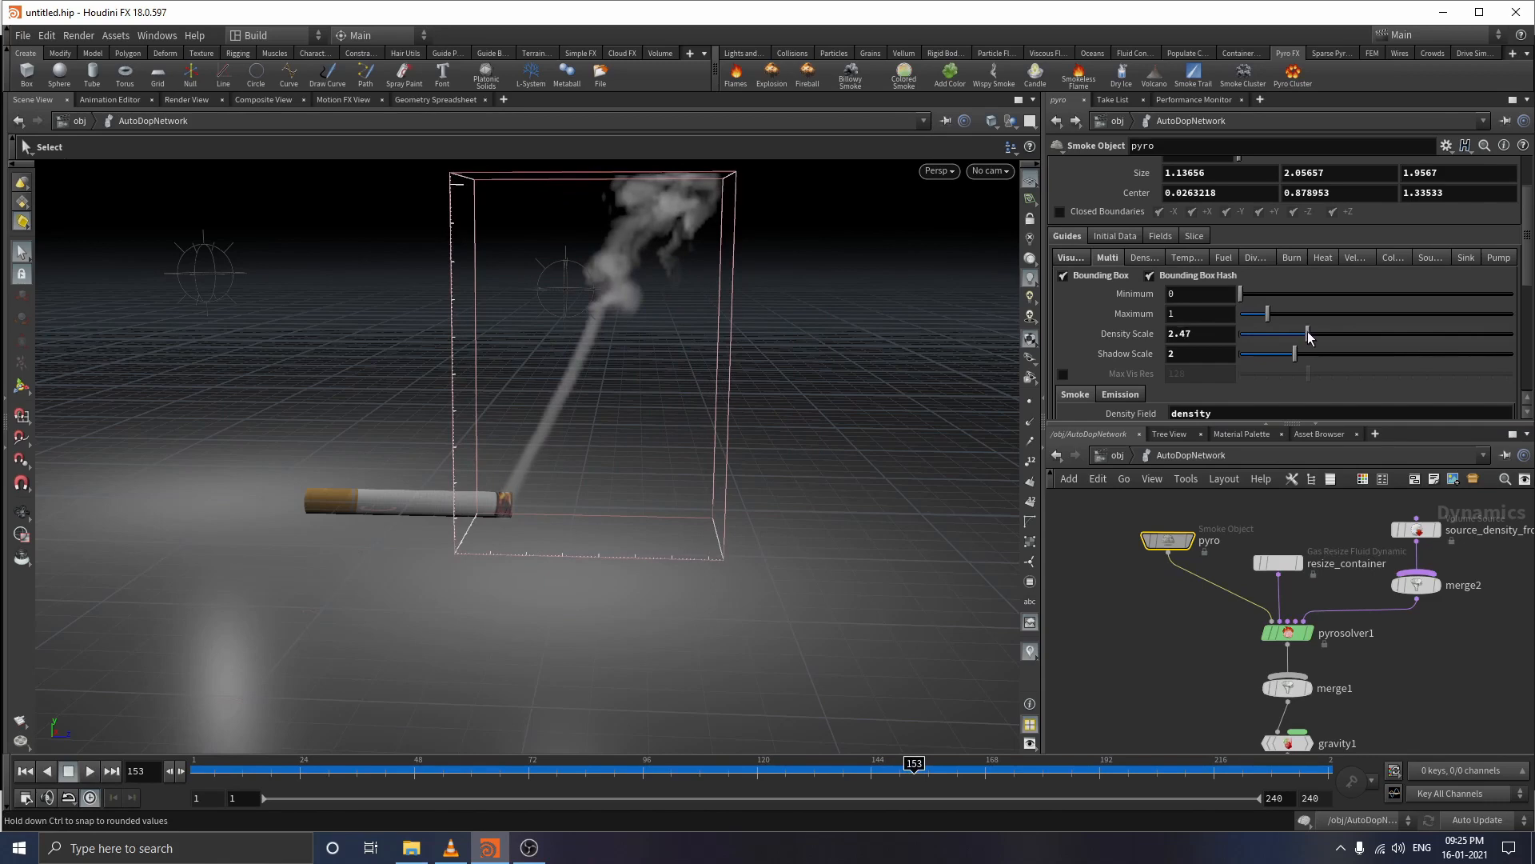
click(1208, 334)
double_click(1209, 334)
text(4)
key(Return)
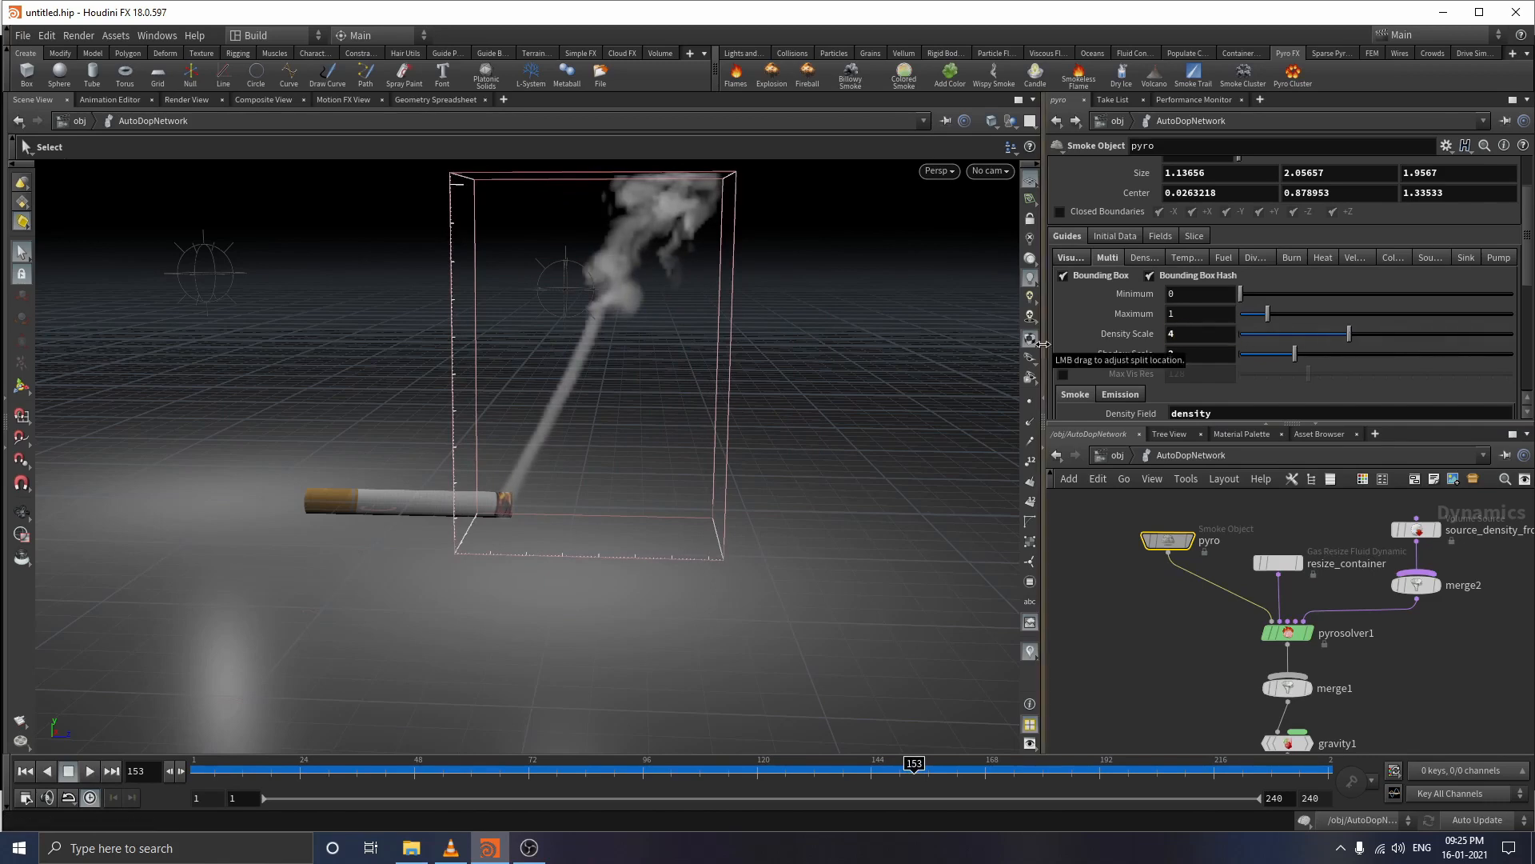
- Play back the smoke from frame 1 with the new density scale, and select the pyro object again at frame 73
click(24, 771)
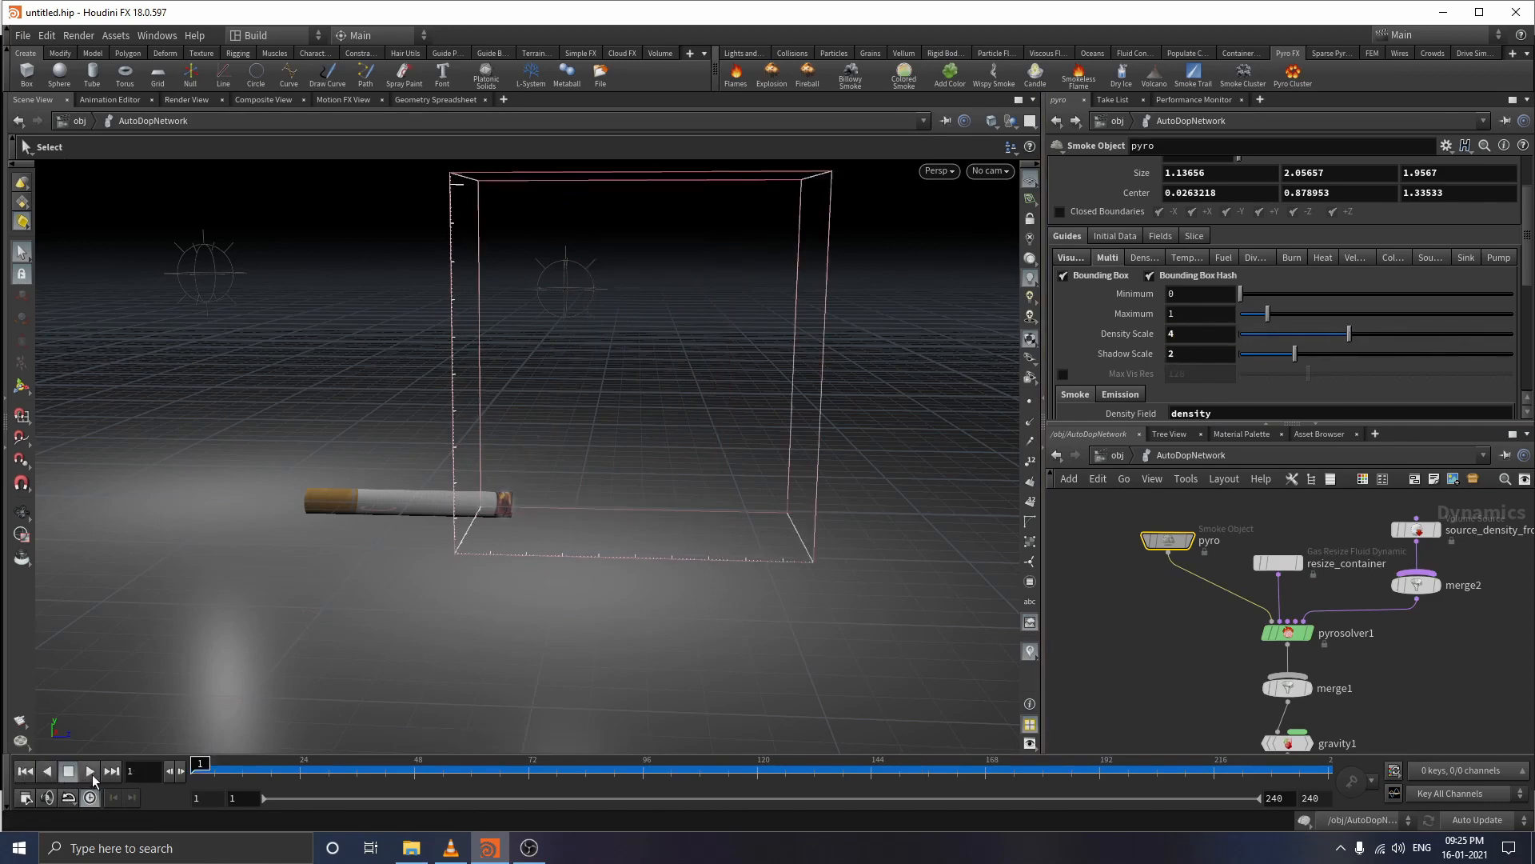
click(89, 770)
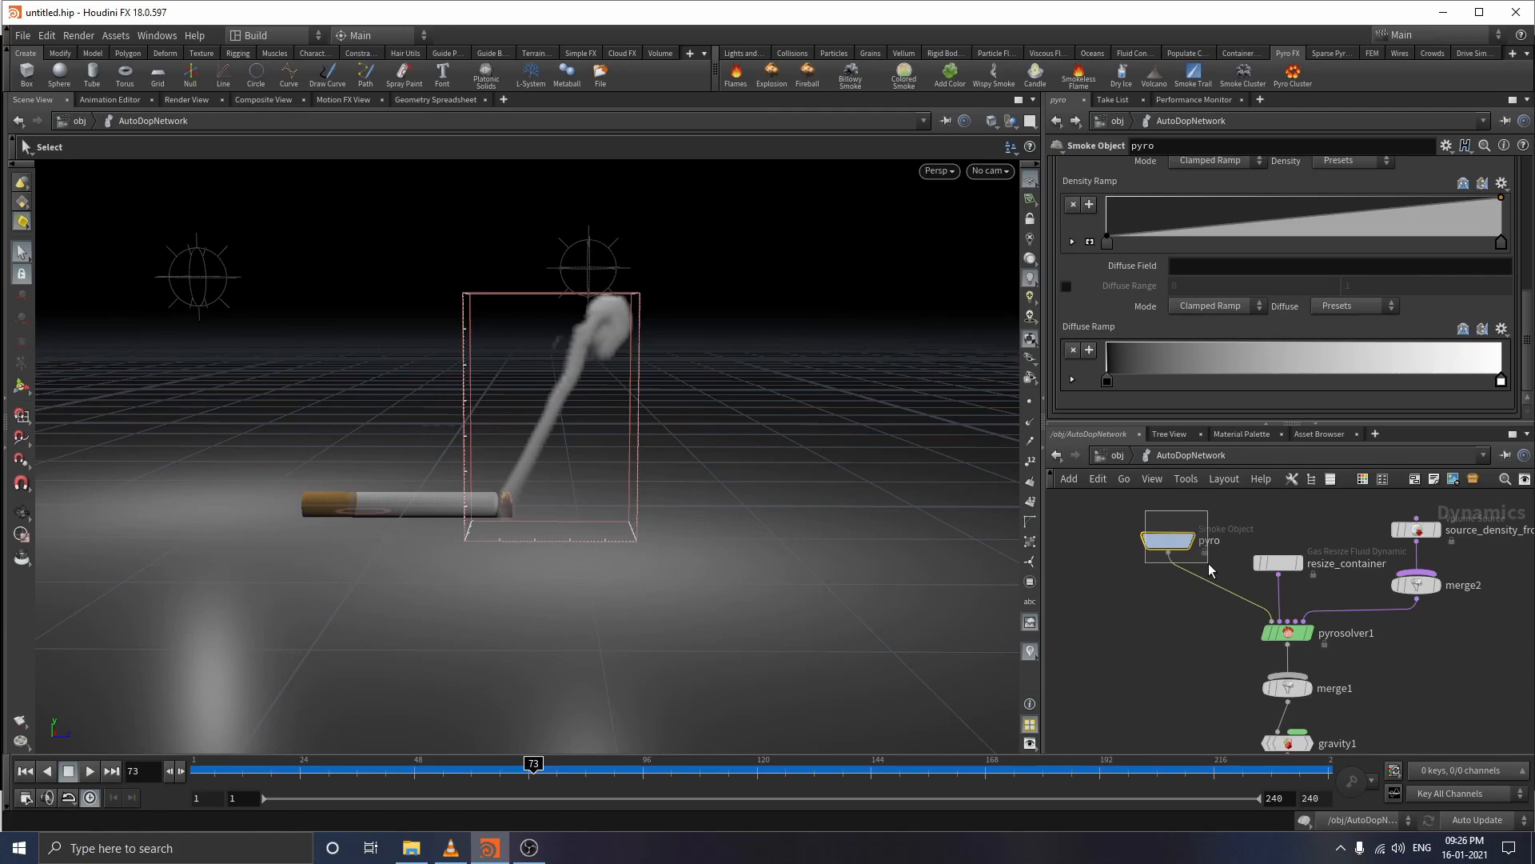
drag(1208, 563, 1207, 563)
key(Escape)
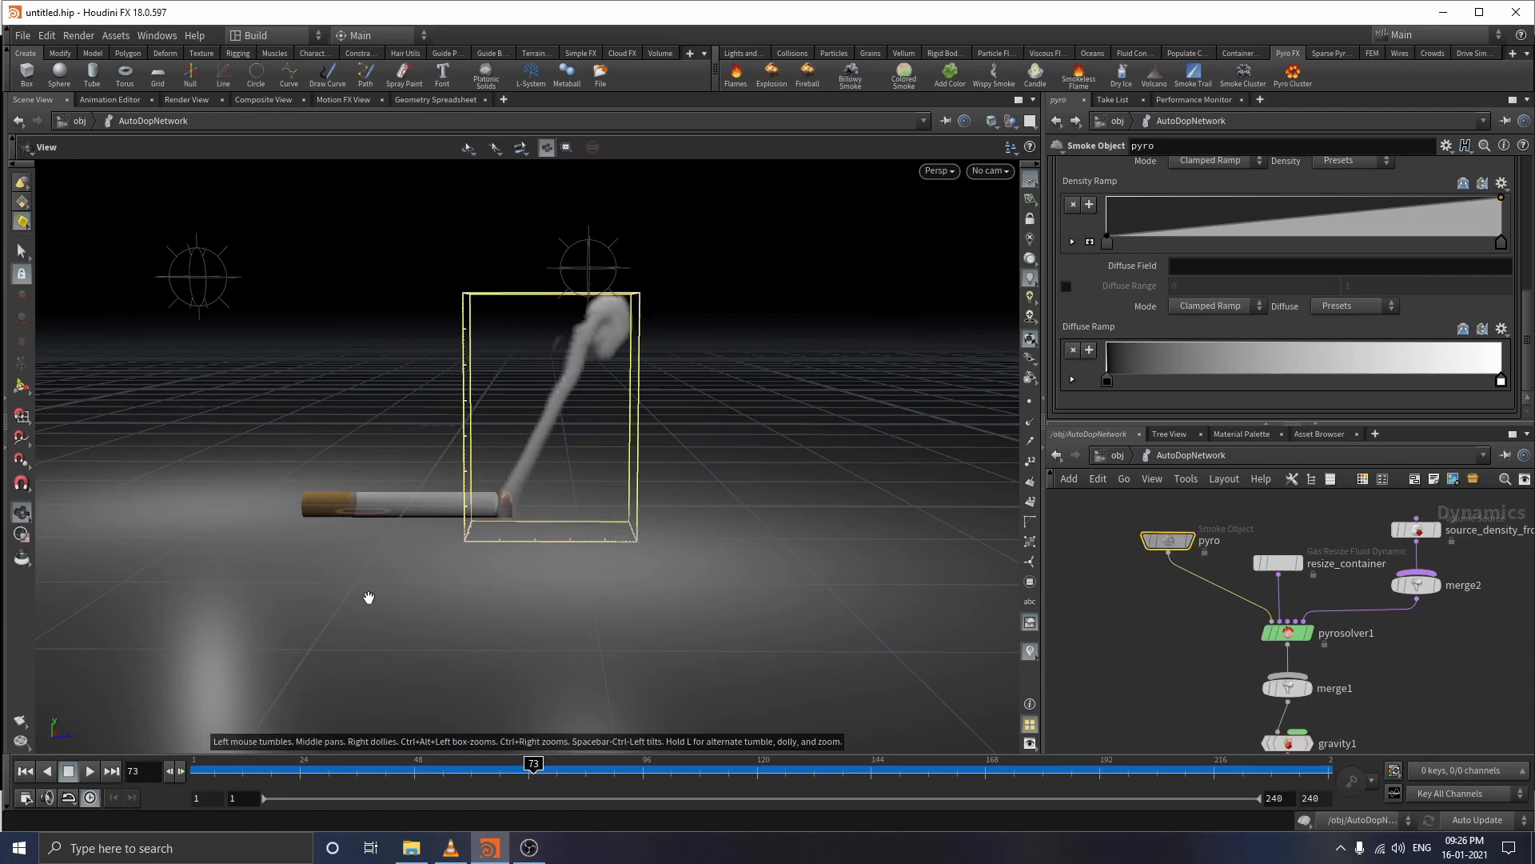
- Examine the smoke at earlier frames and move the timeline to frame 57
mouse_move(369, 598)
mouse_down()
mouse_move(520, 624)
mouse_move(339, 603)
mouse_up()
key(s)
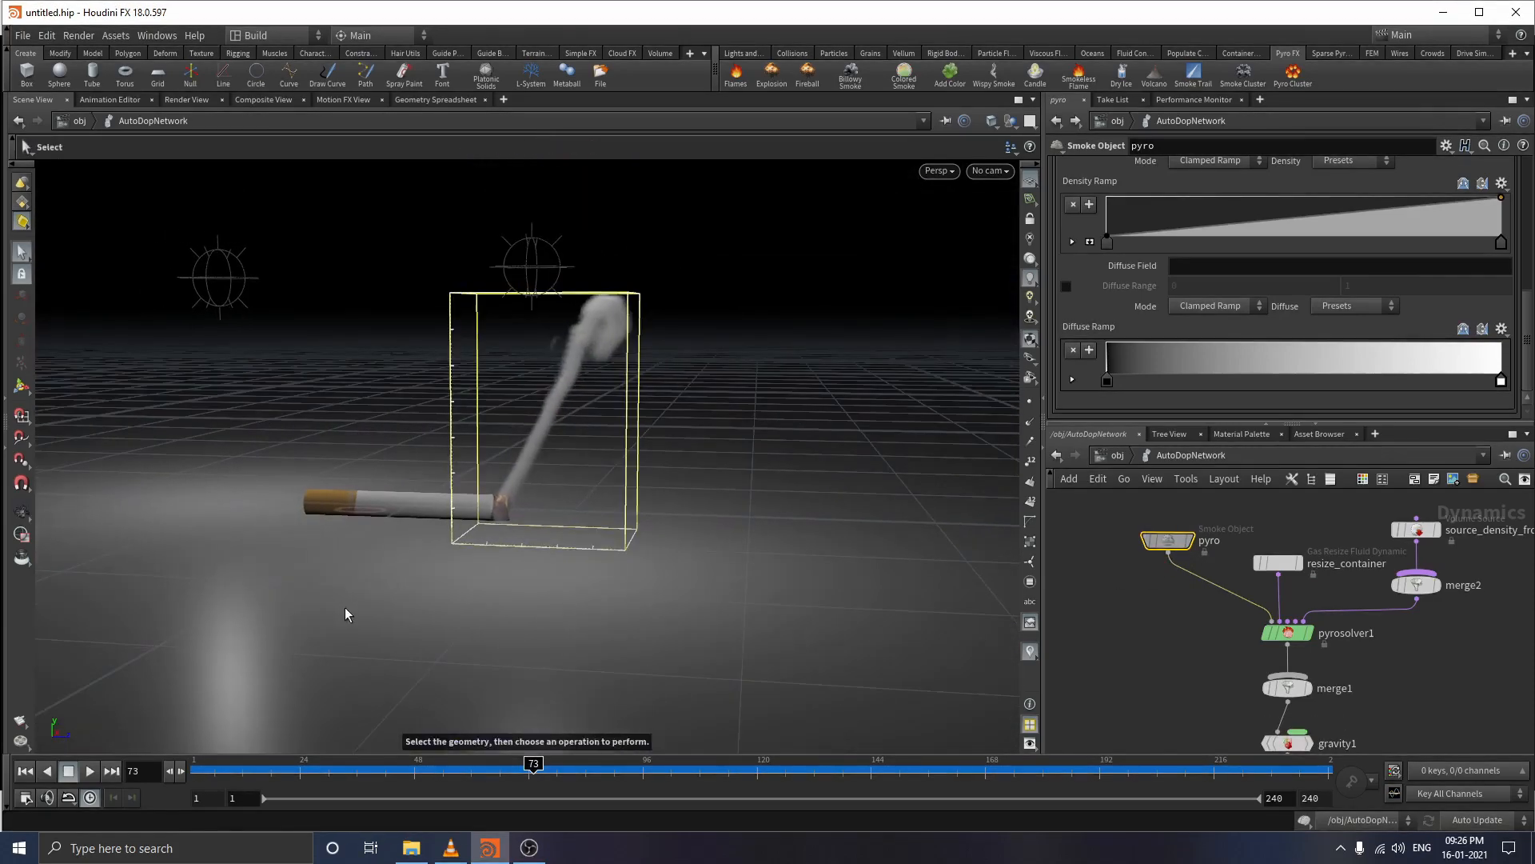
drag(304, 766, 457, 765)
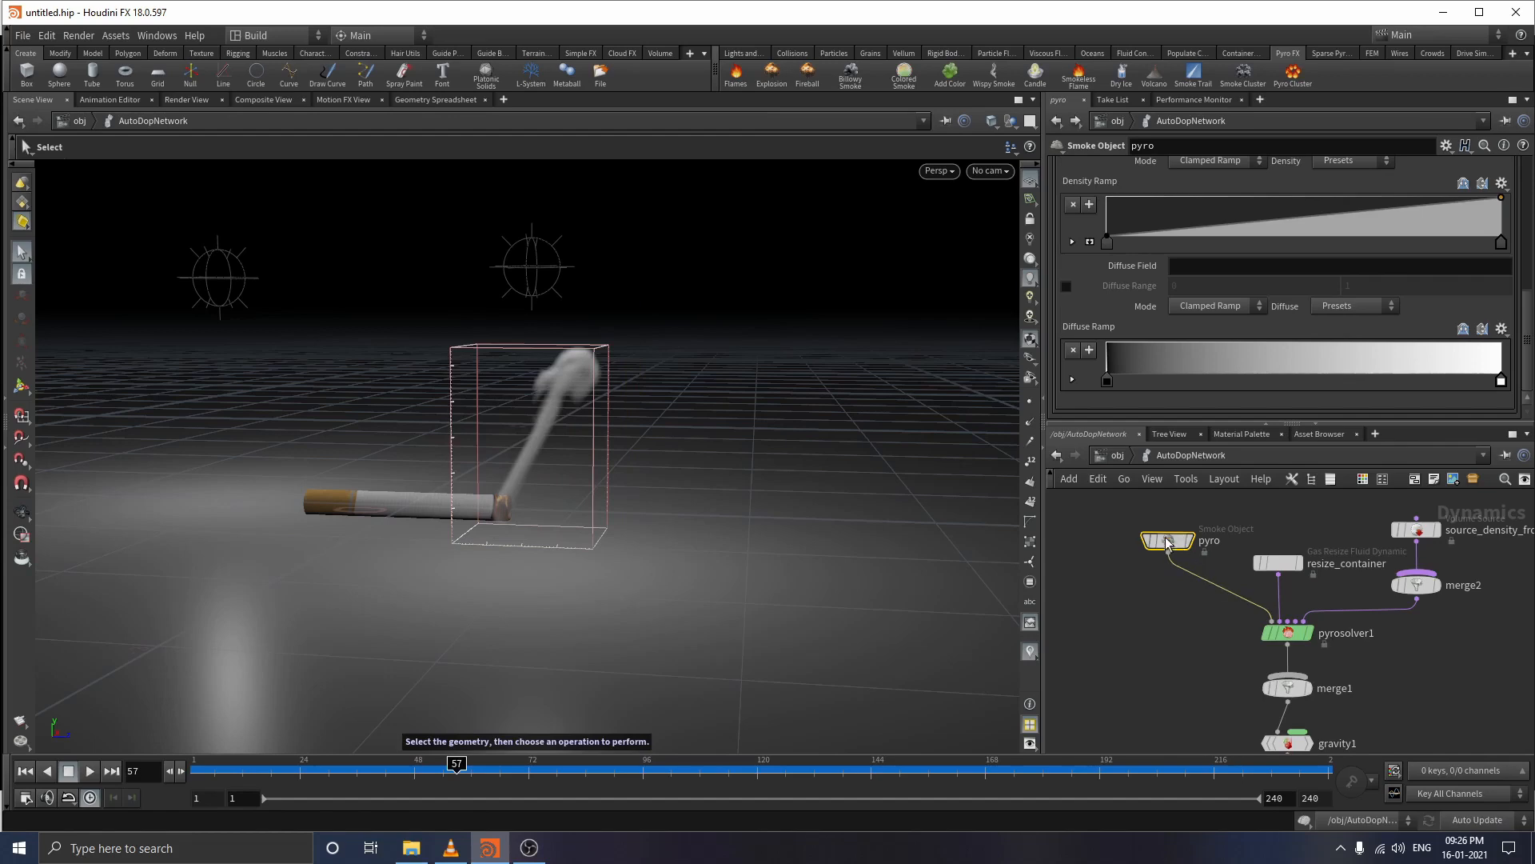
- Try a Scale of 0.15 for the Density attribute on the create_density pyro source inside sphere1
click(1107, 456)
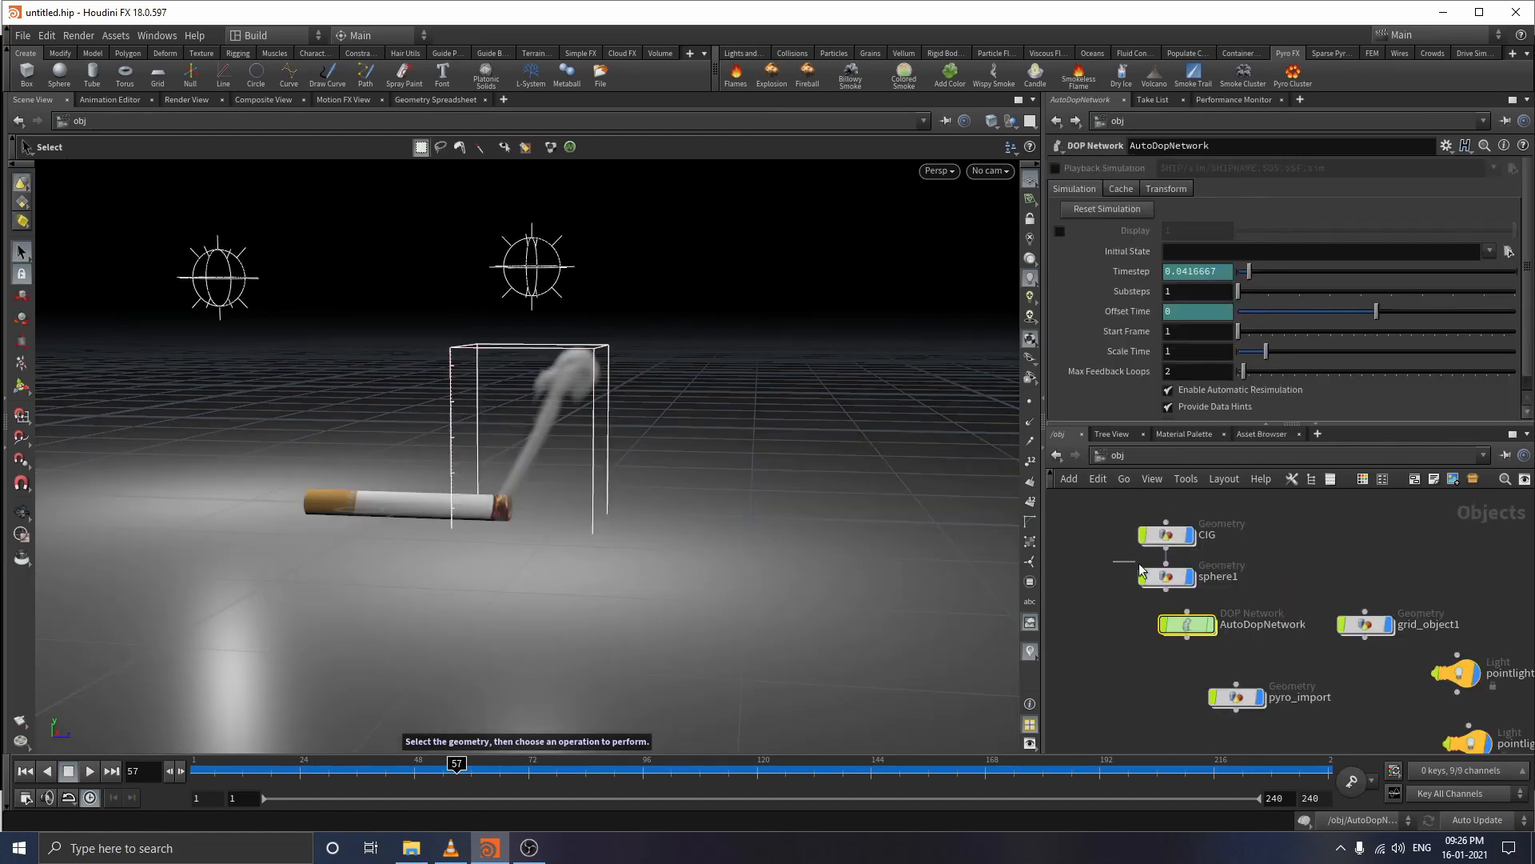
double_click(1170, 574)
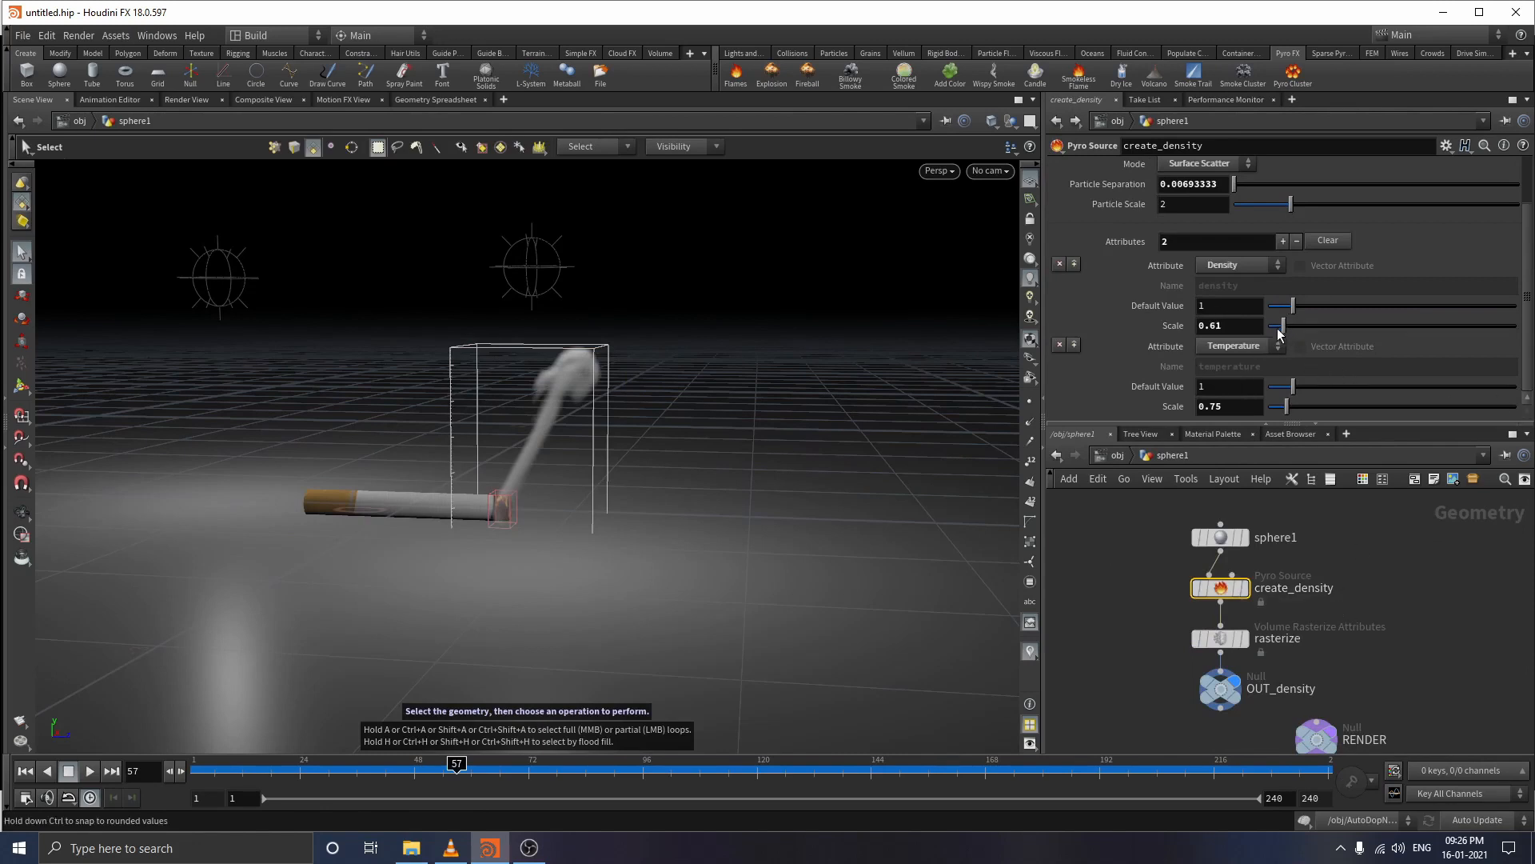
drag(1278, 334, 1275, 337)
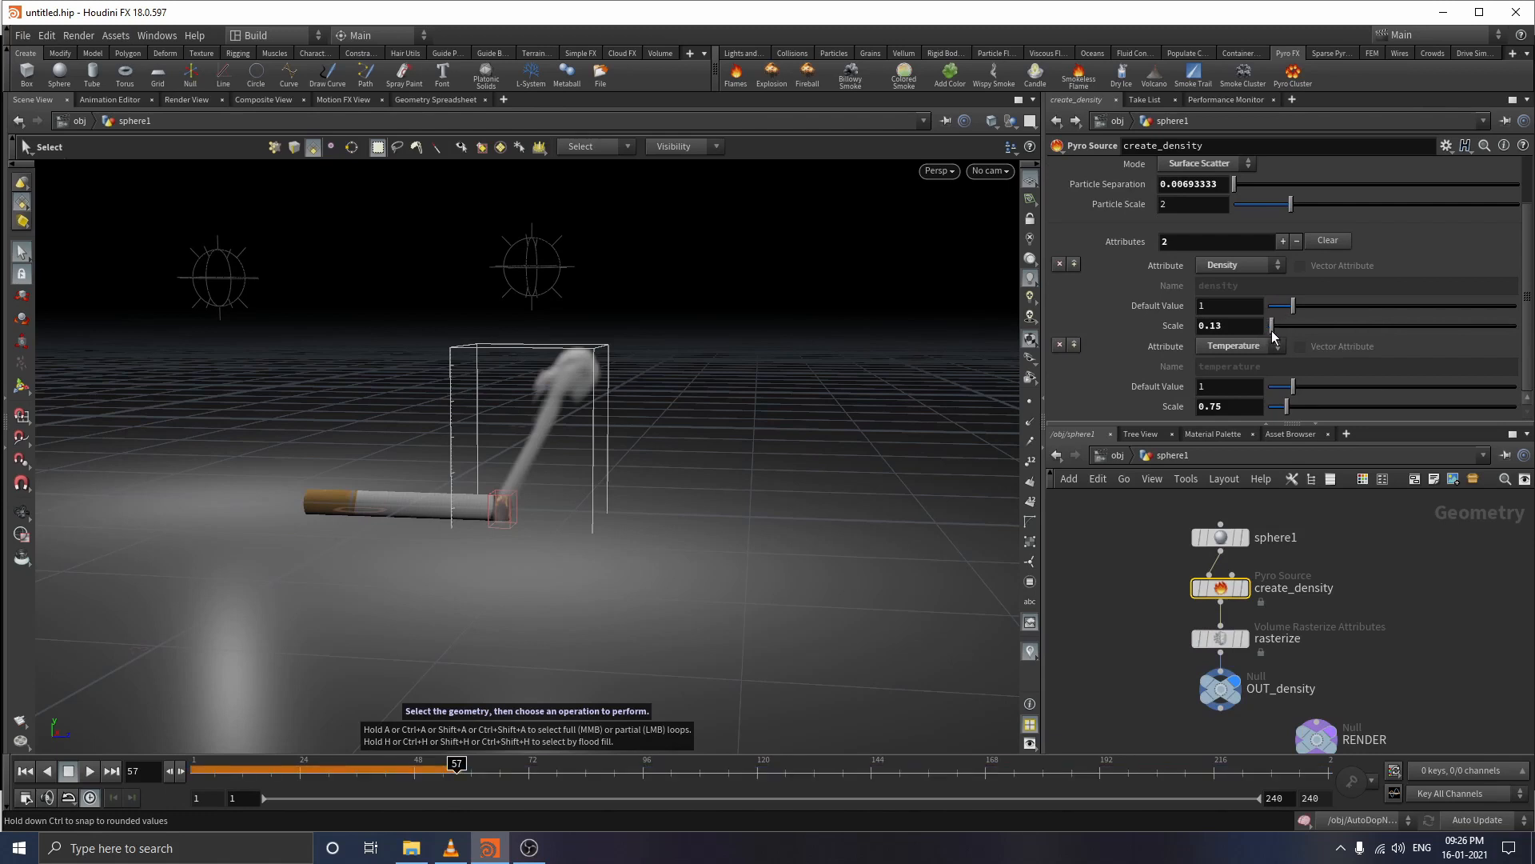
click(1218, 326)
text(0.1)
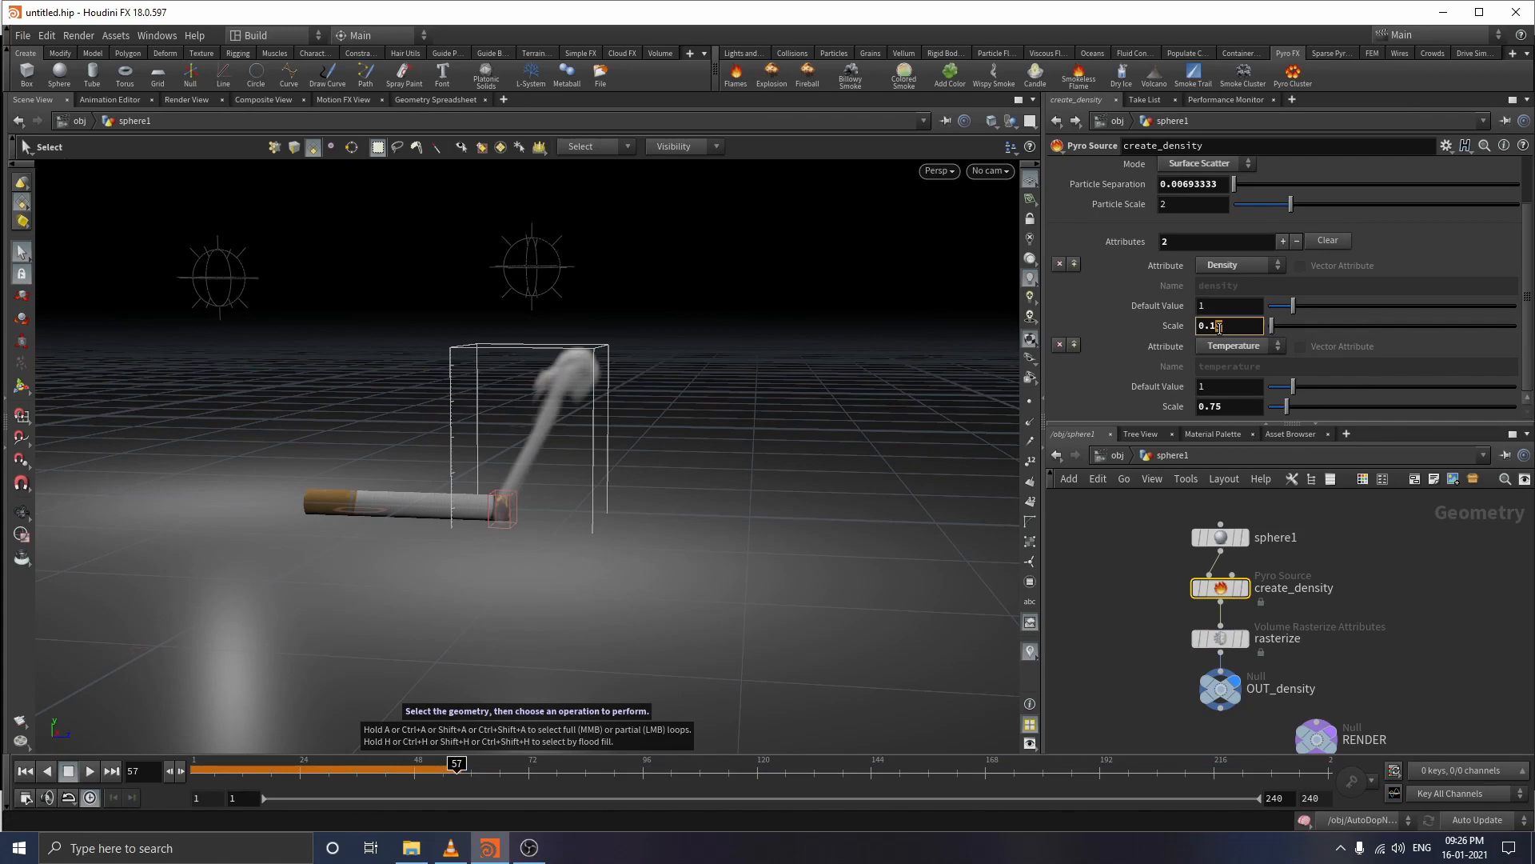
text(5)
key(Return)
- Play back the smoke from frame 1 with the reduced source density and stop at frame 95
click(27, 770)
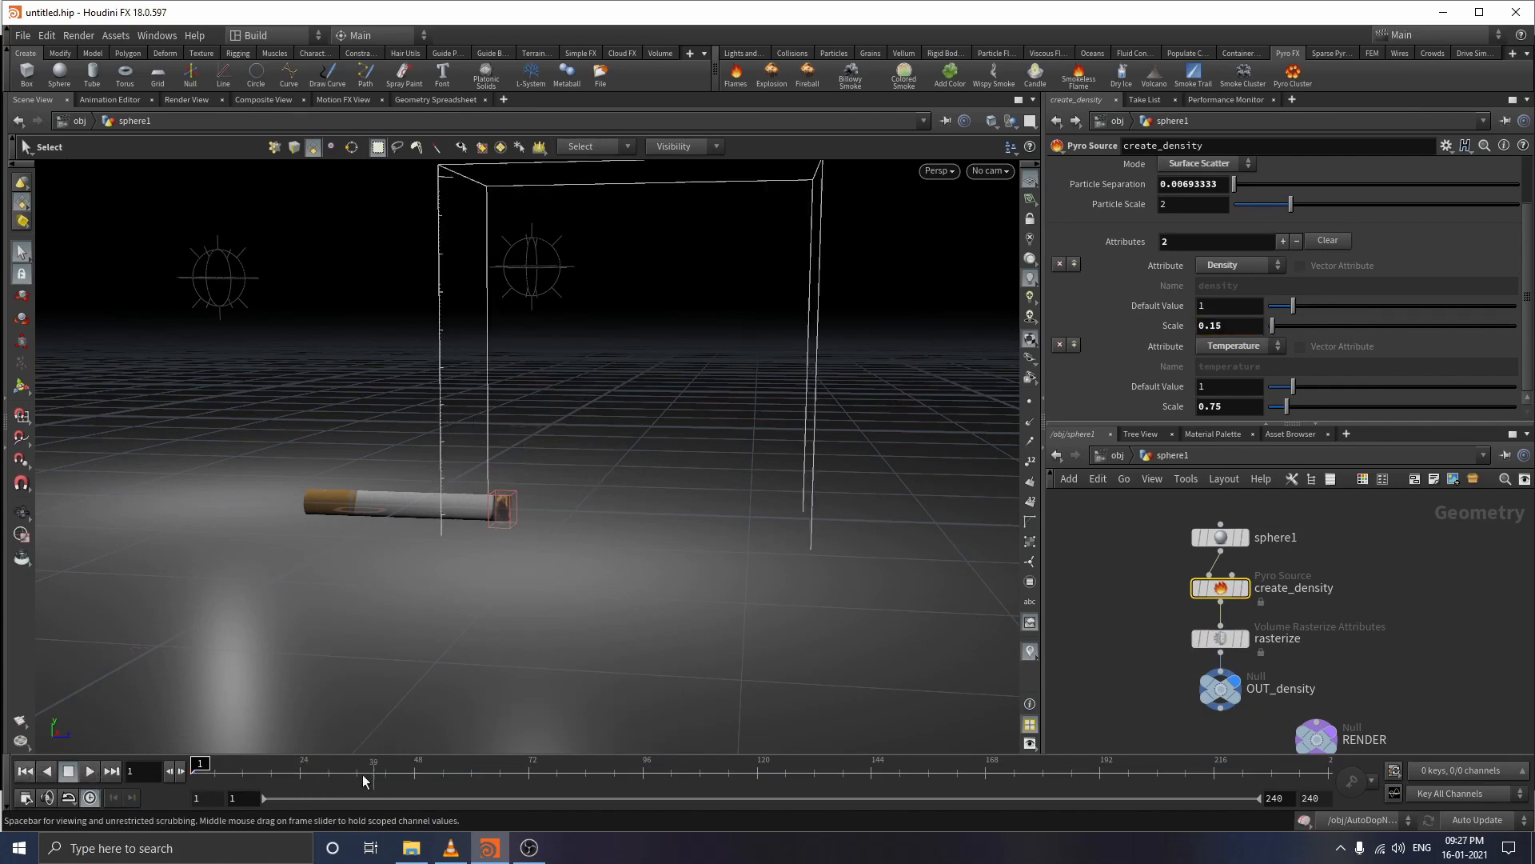
click(90, 772)
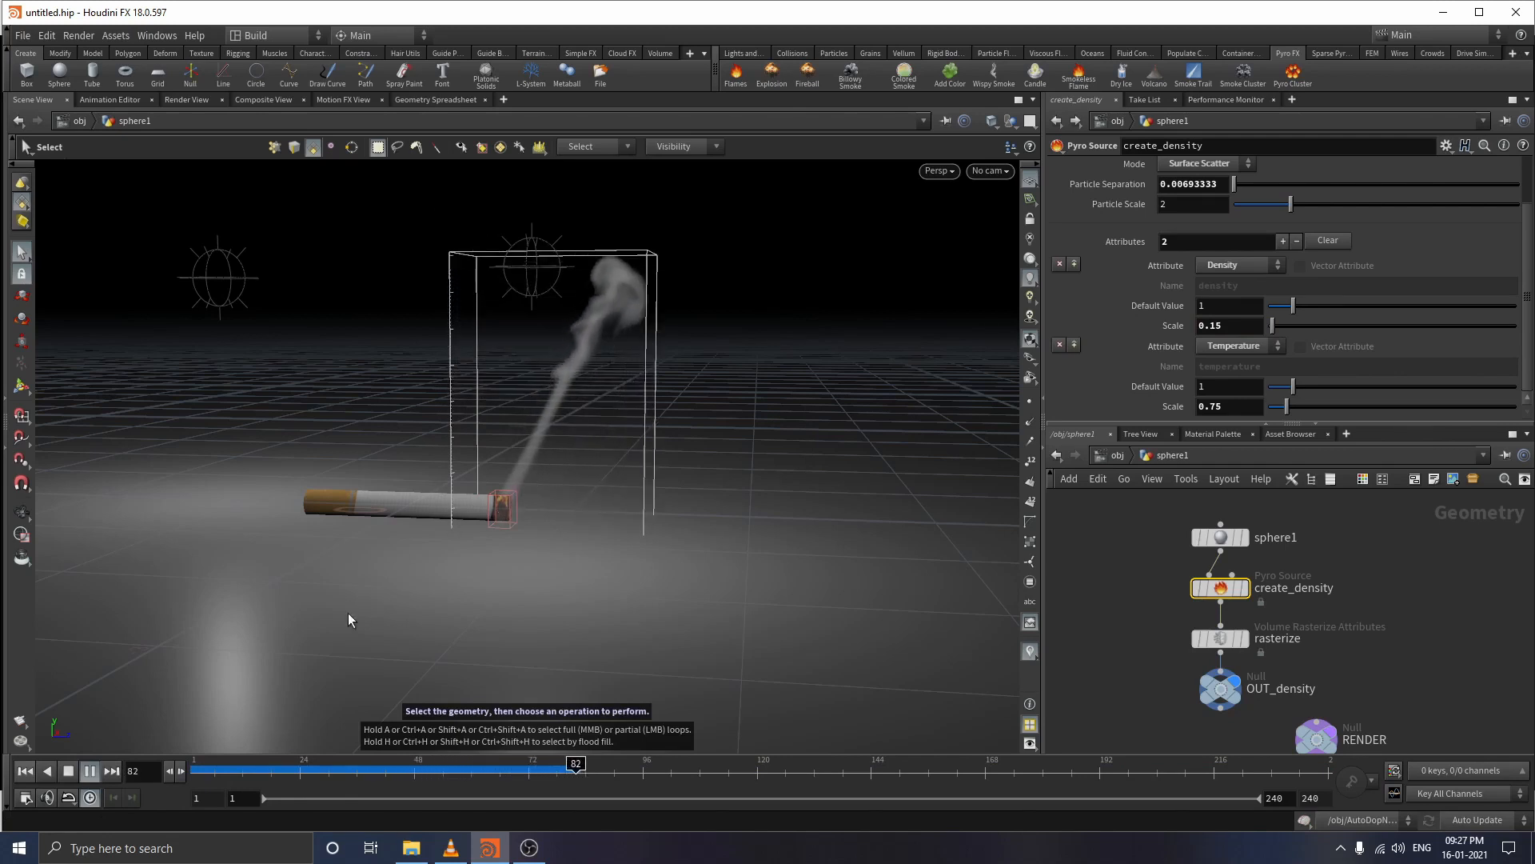
click(88, 770)
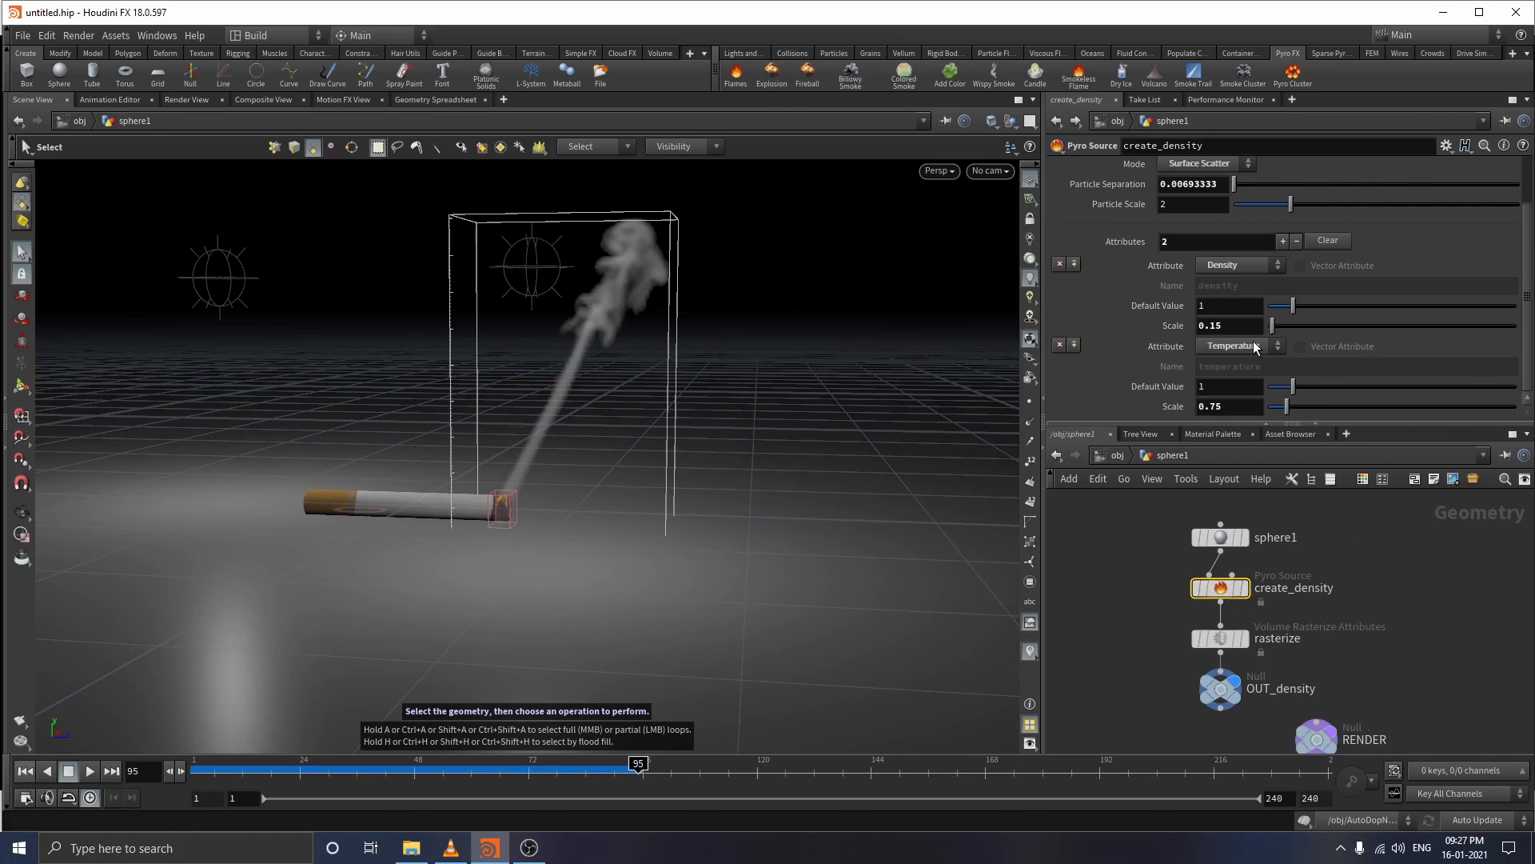
- Undo the last density Scale change on create_density and return to frame 1
key(ctrl+z)
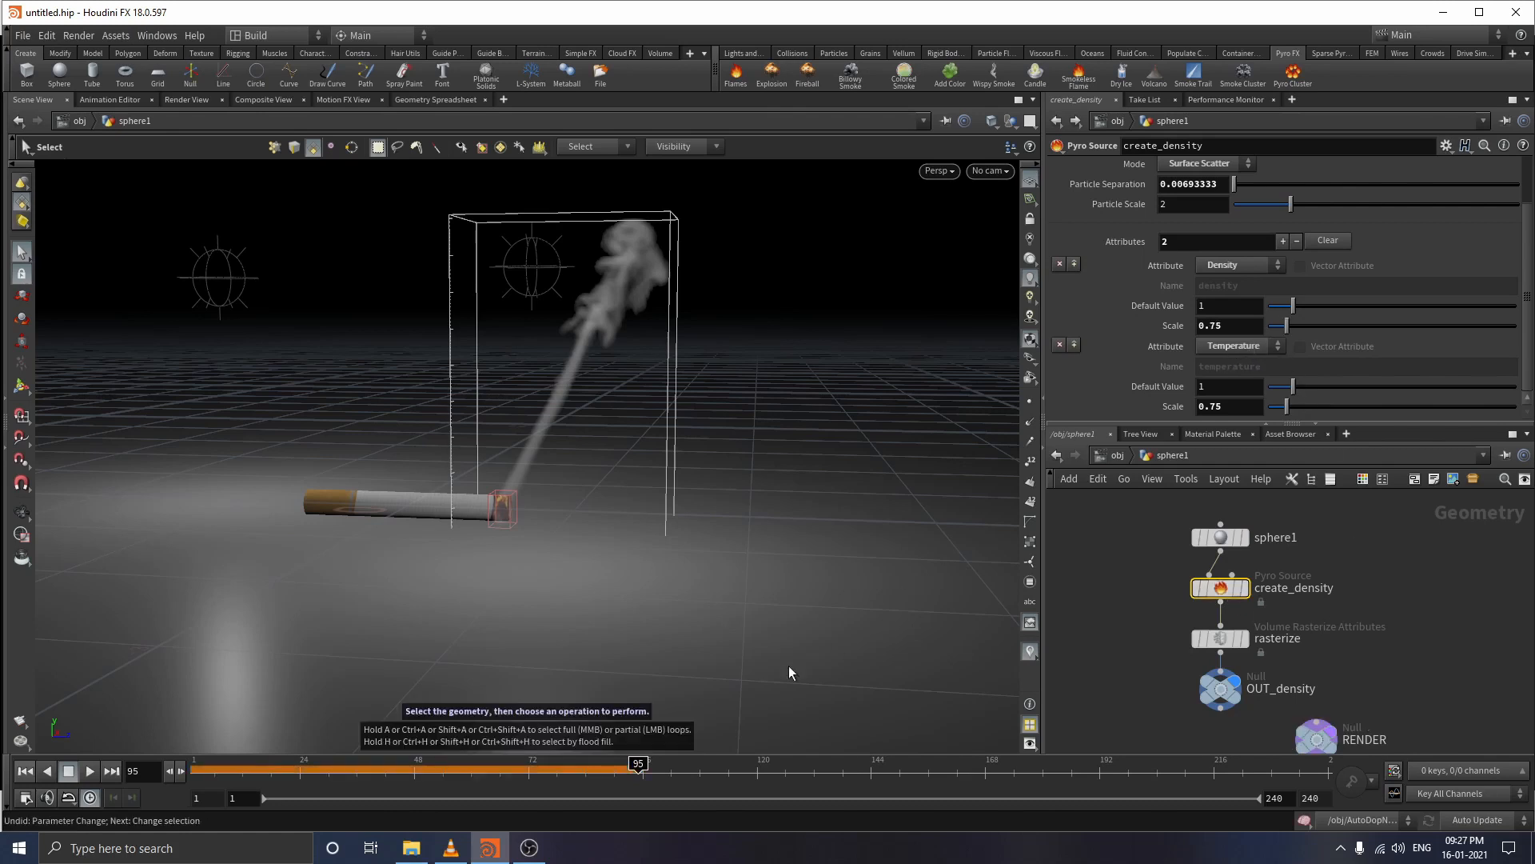
drag(598, 766, 213, 766)
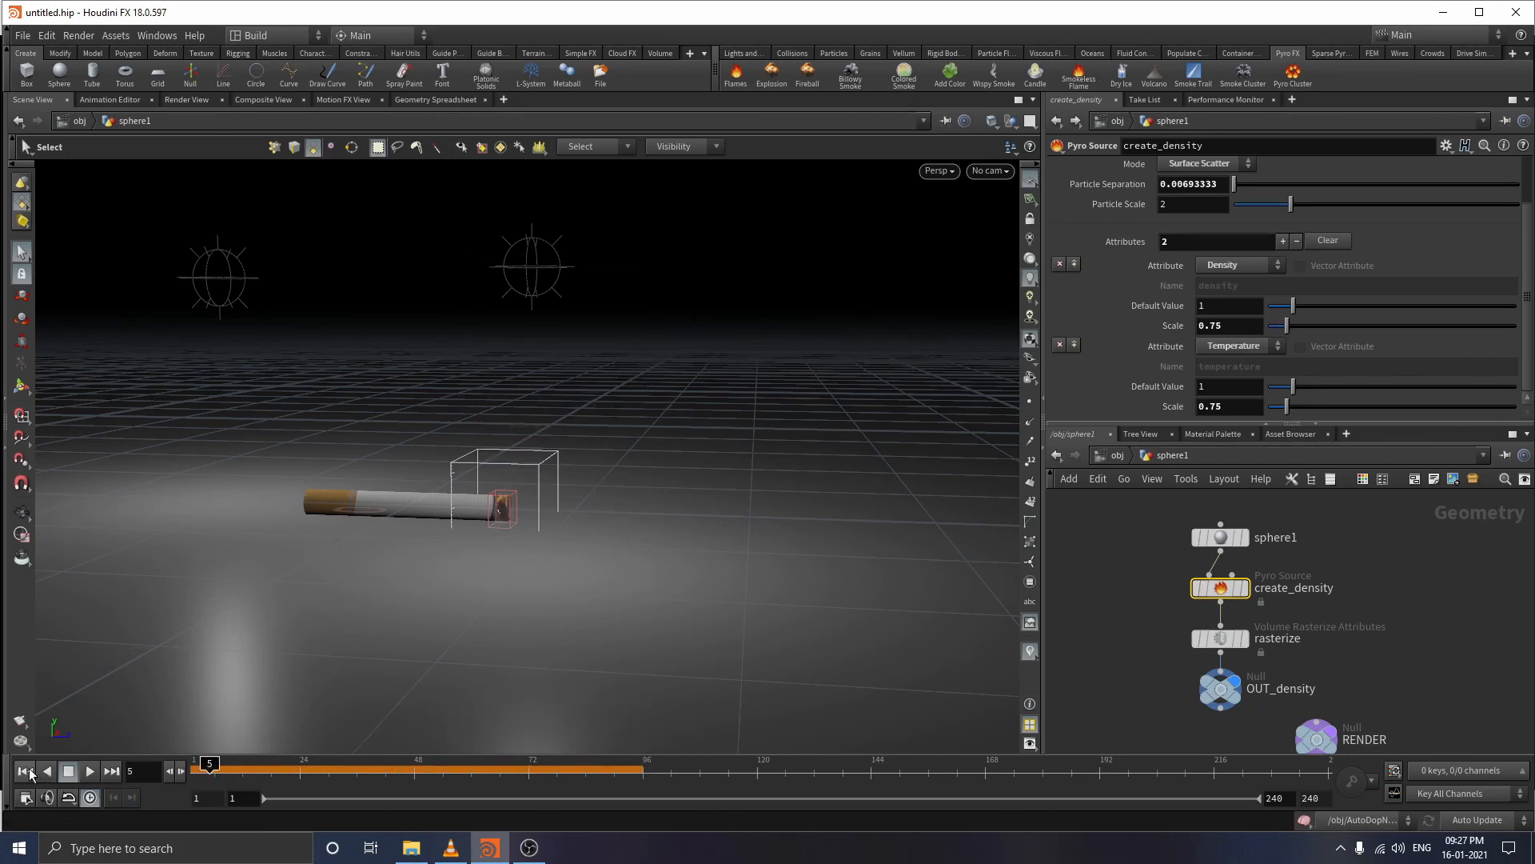
click(25, 771)
- Play back the restored smoke from frame 1, stop at frame 96 and examine it from the side
click(112, 769)
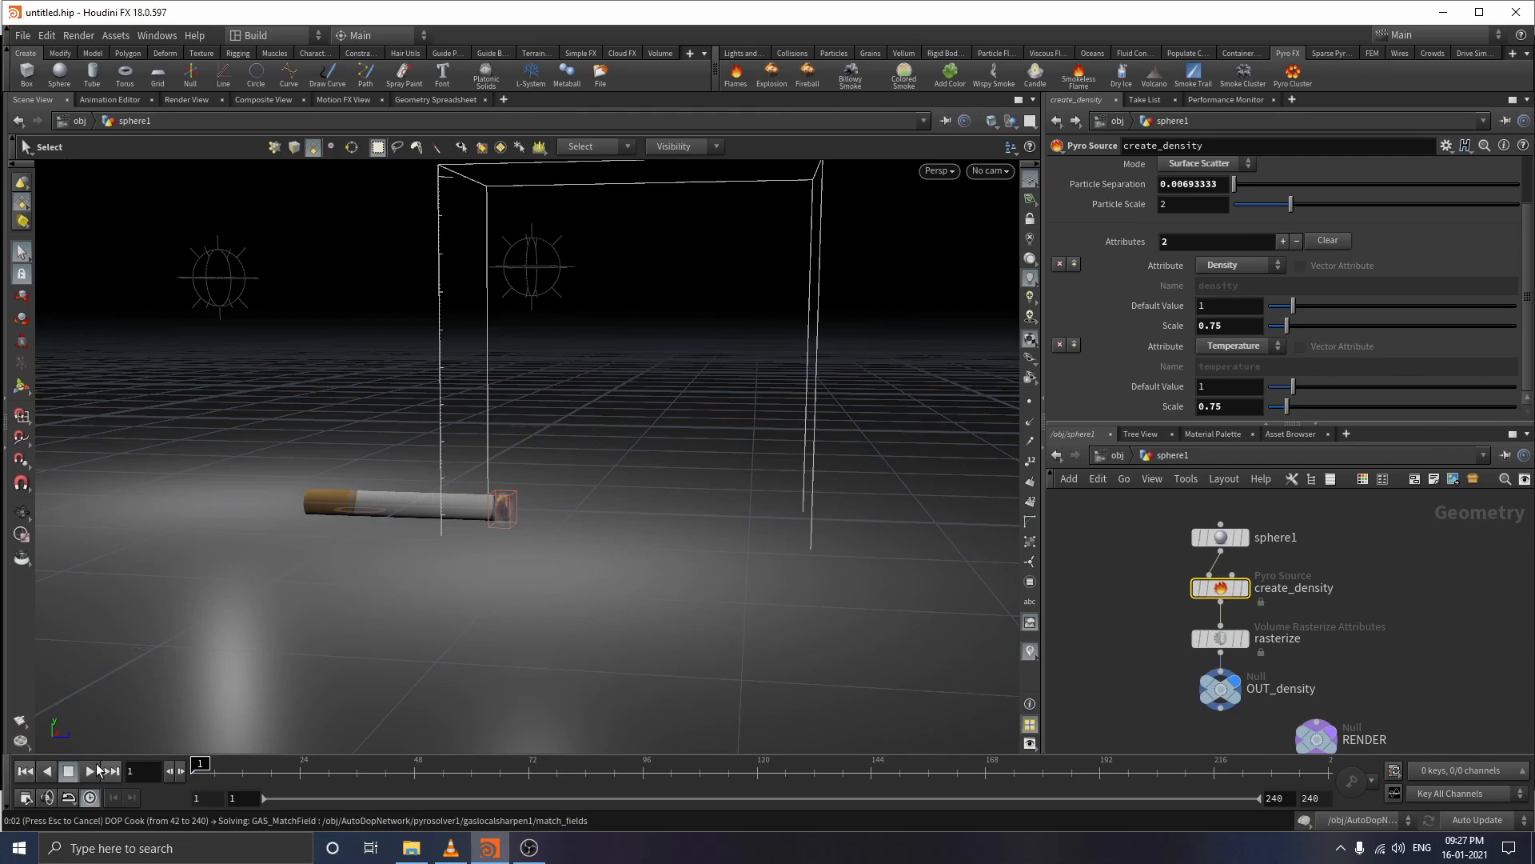
click(89, 772)
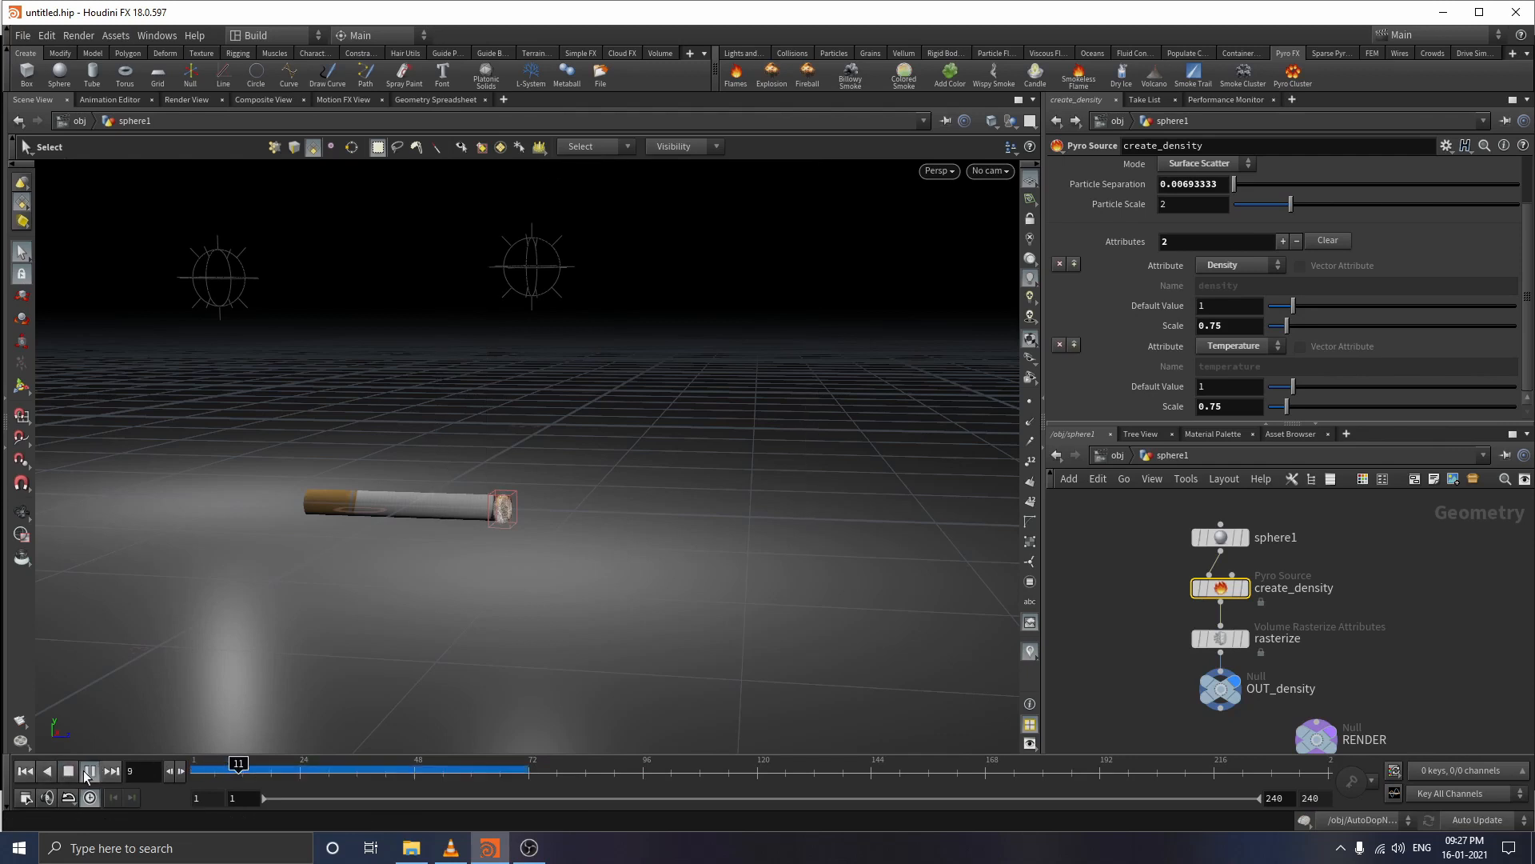
drag(266, 770, 176, 771)
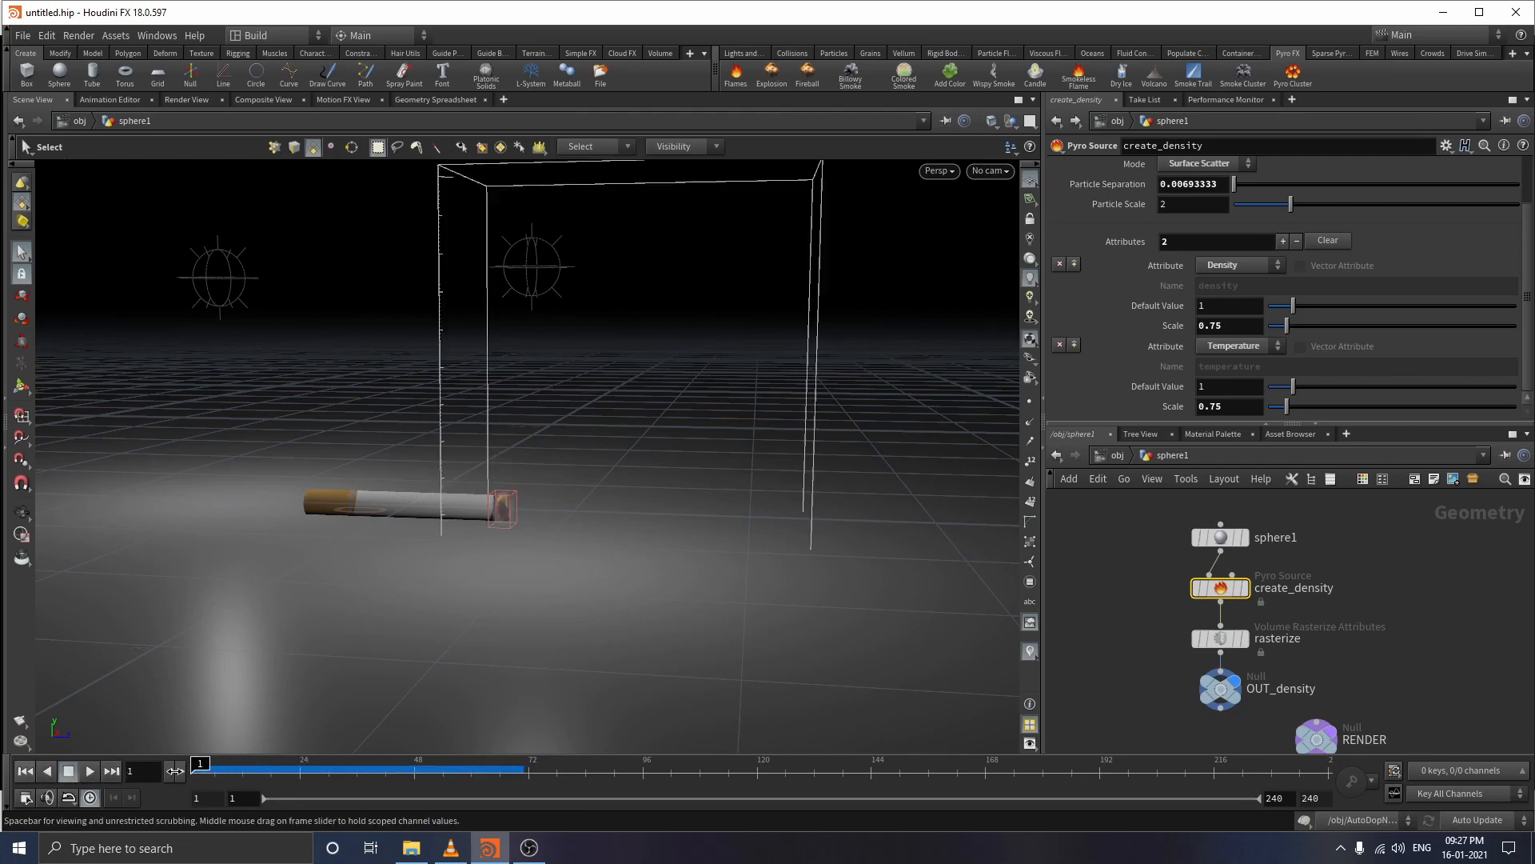
click(89, 770)
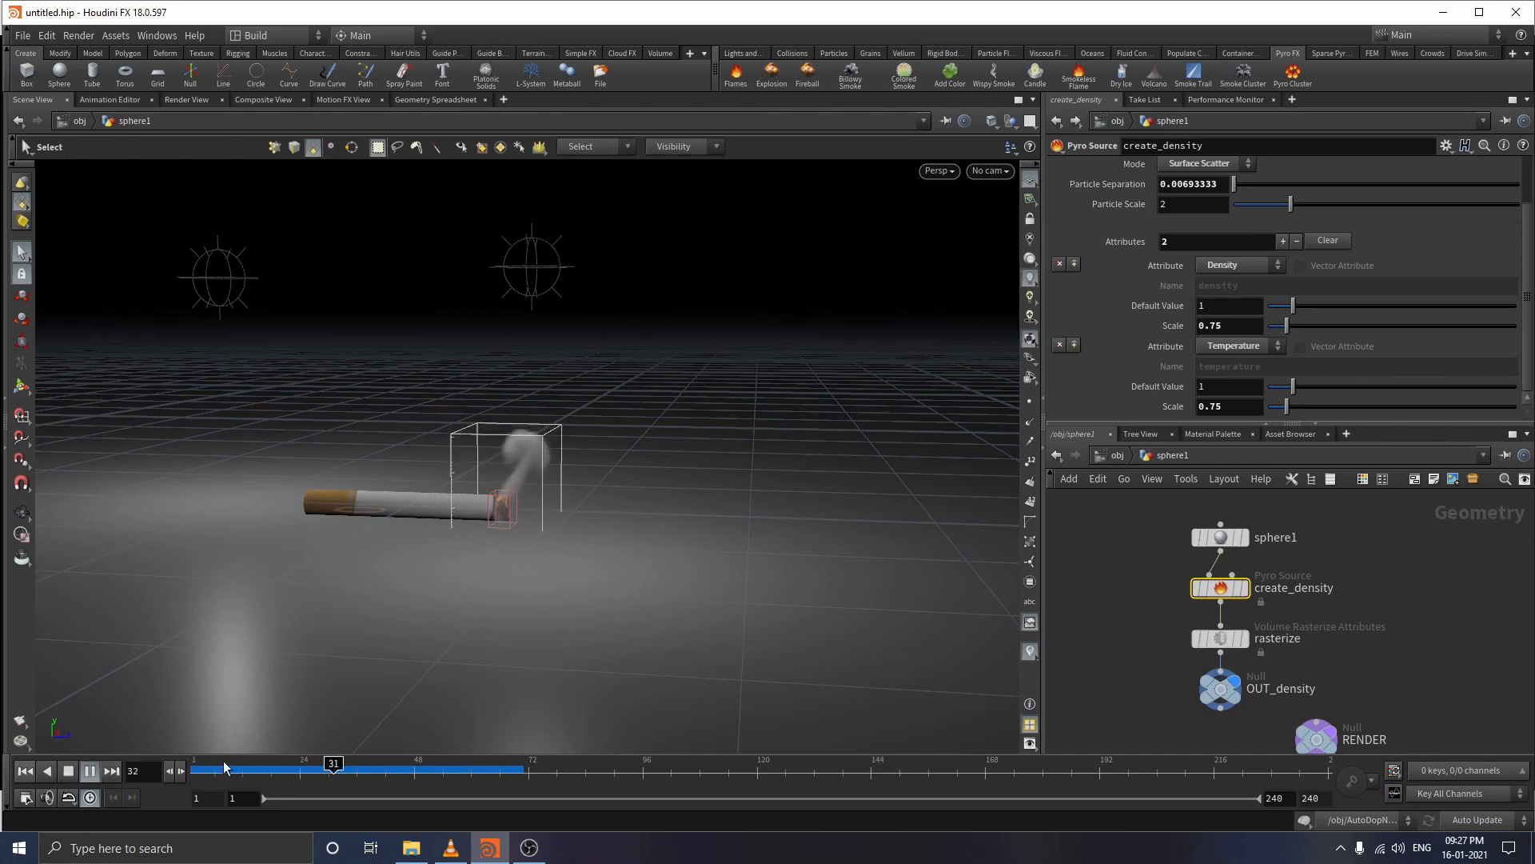
click(88, 771)
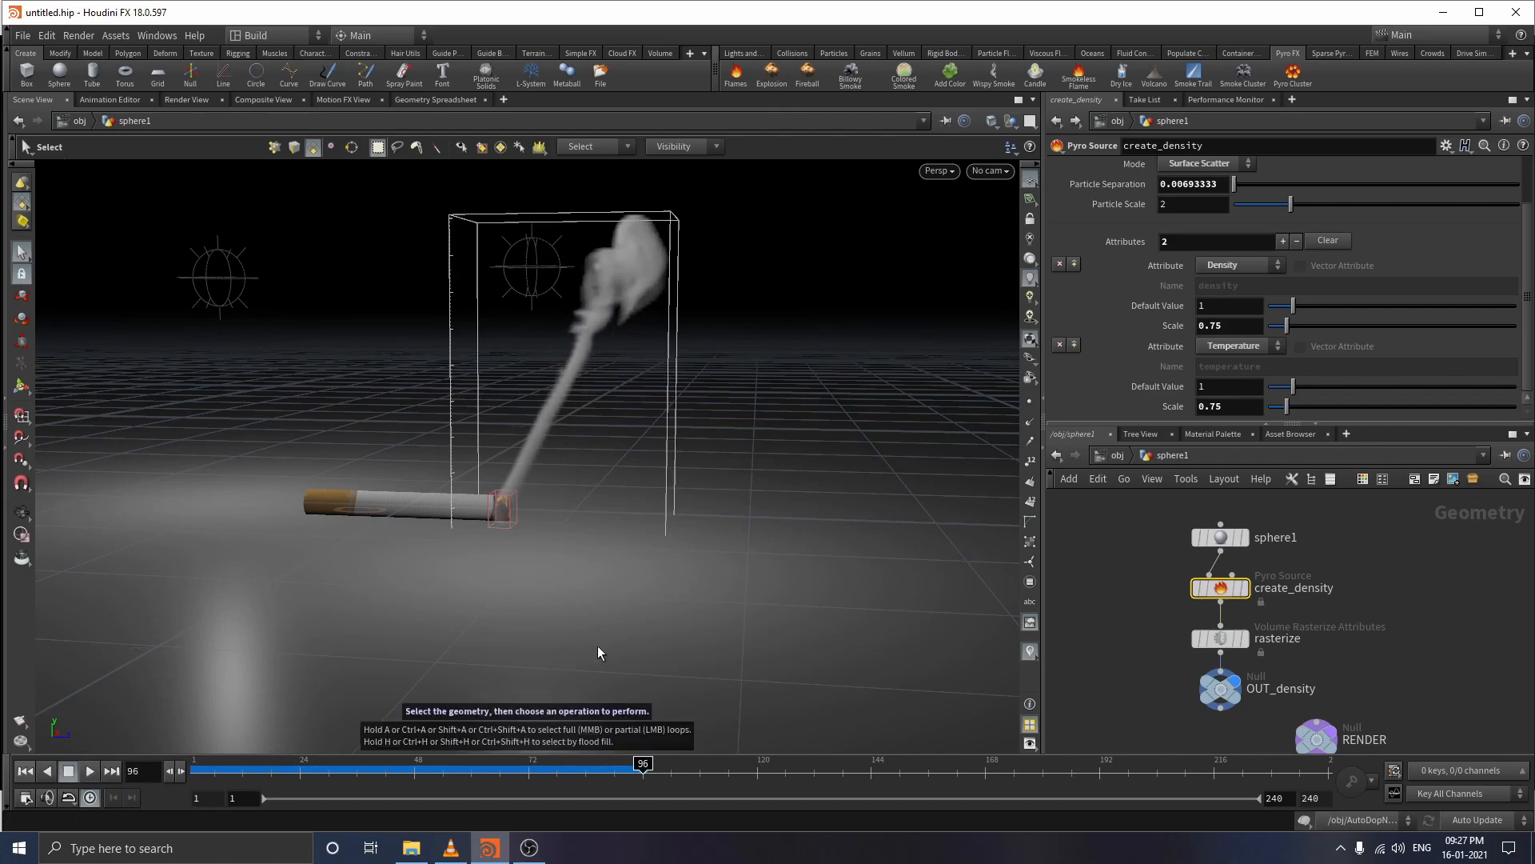
alt+drag(599, 646, 640, 642)
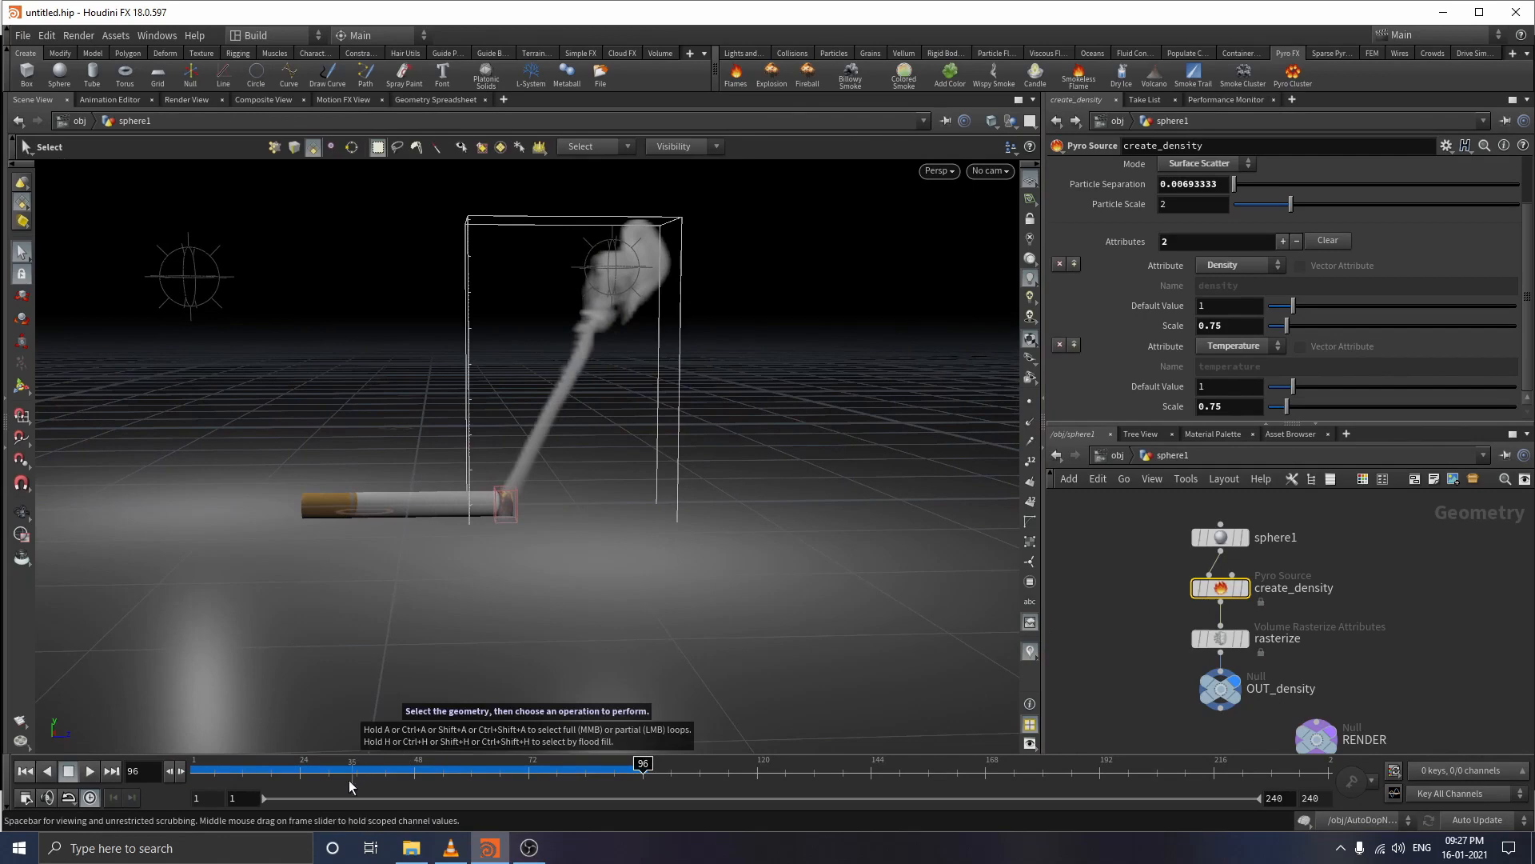
- Select the import_pyrofields node inside pyro_import and show its options for saving to file
click(1113, 455)
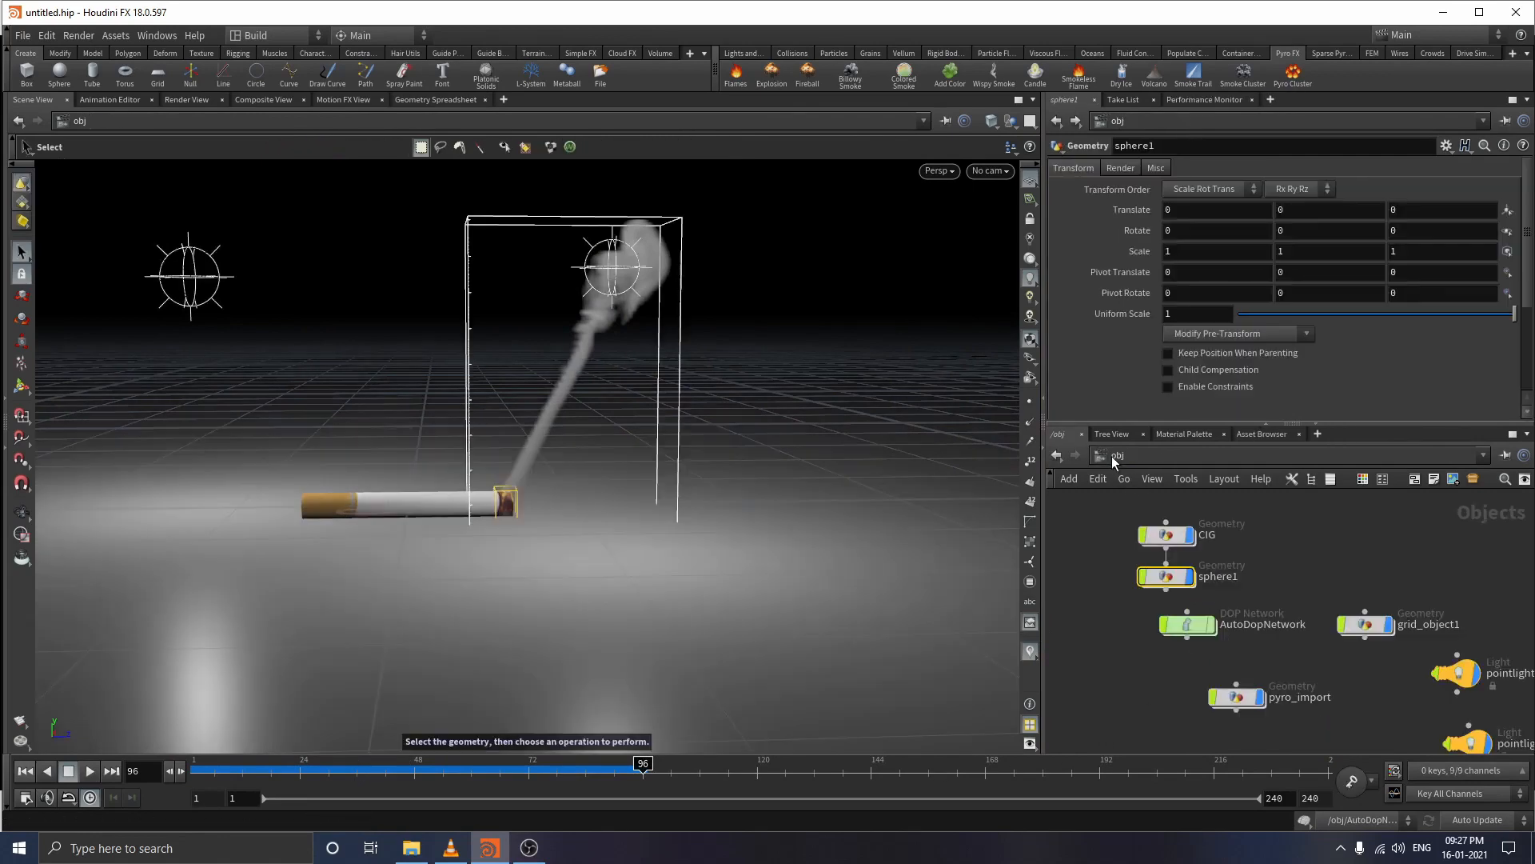
double_click(1236, 699)
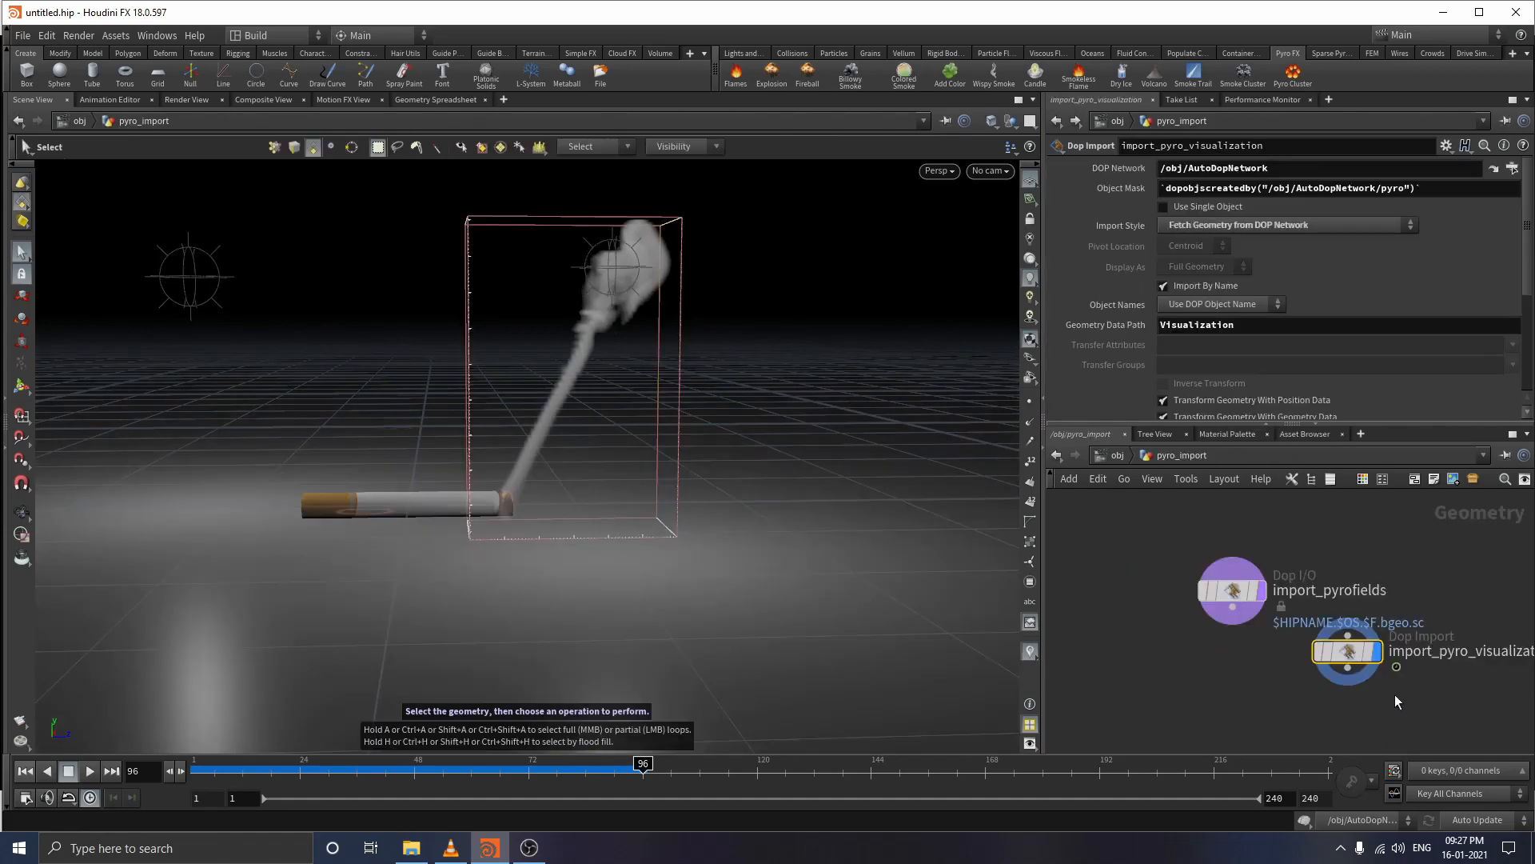
scroll(1408, 651, up, 1)
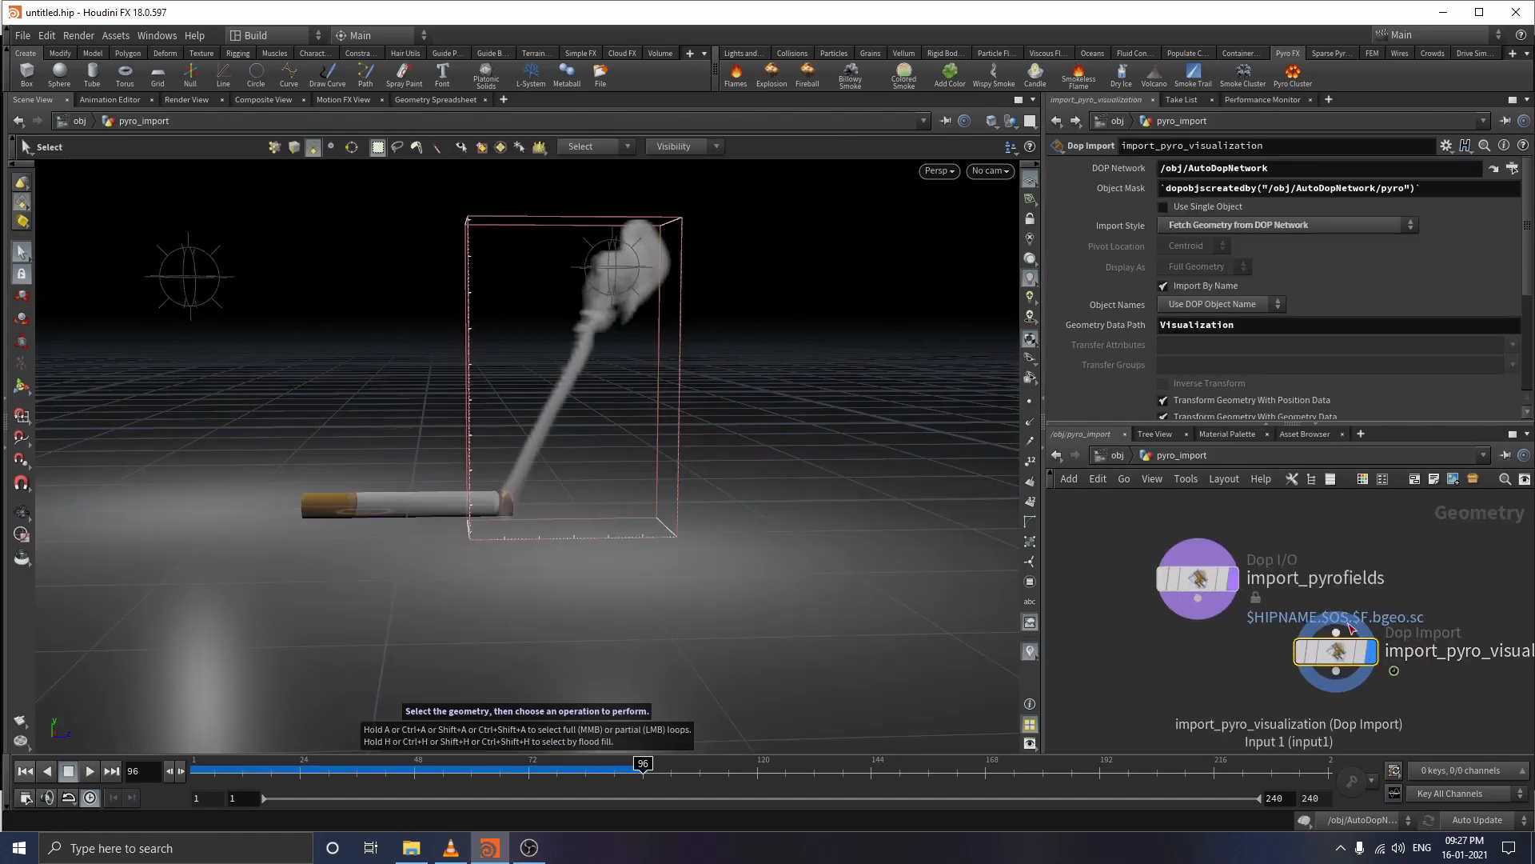
middle_drag(1206, 649, 1151, 663)
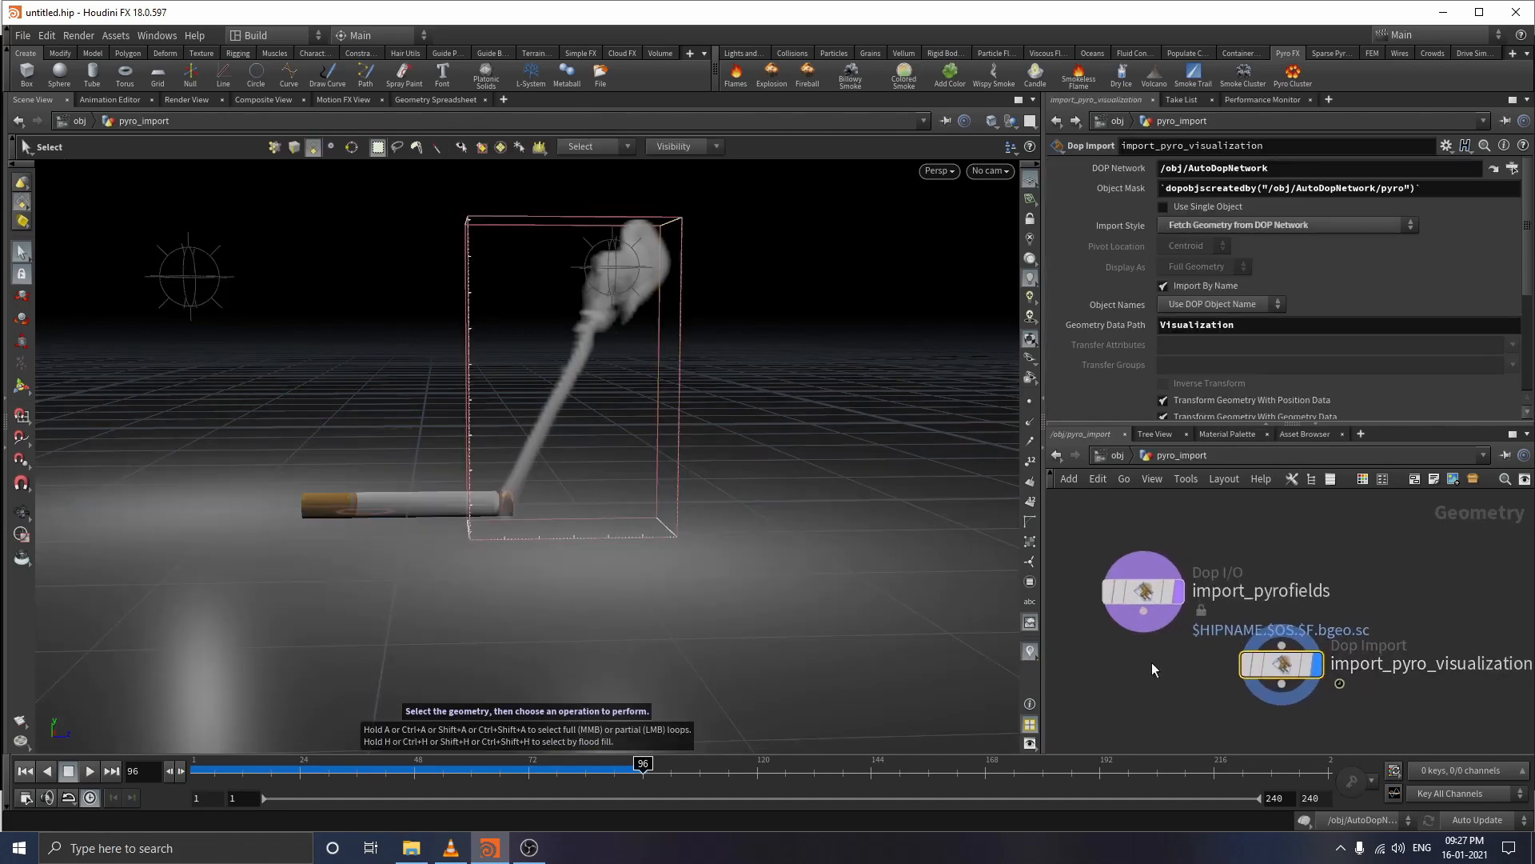
drag(1106, 541, 1152, 570)
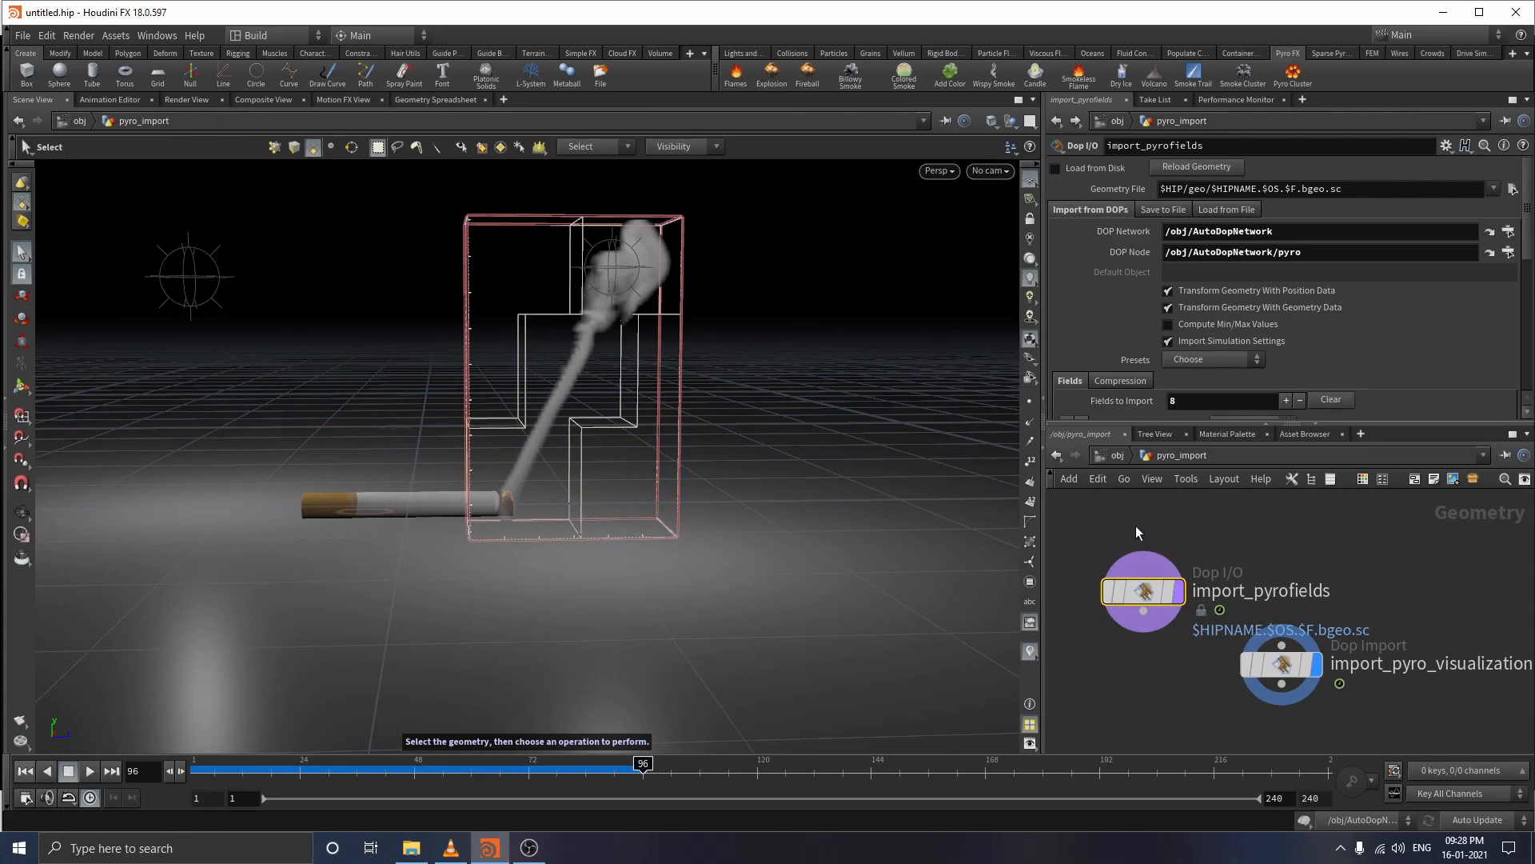
click(1169, 209)
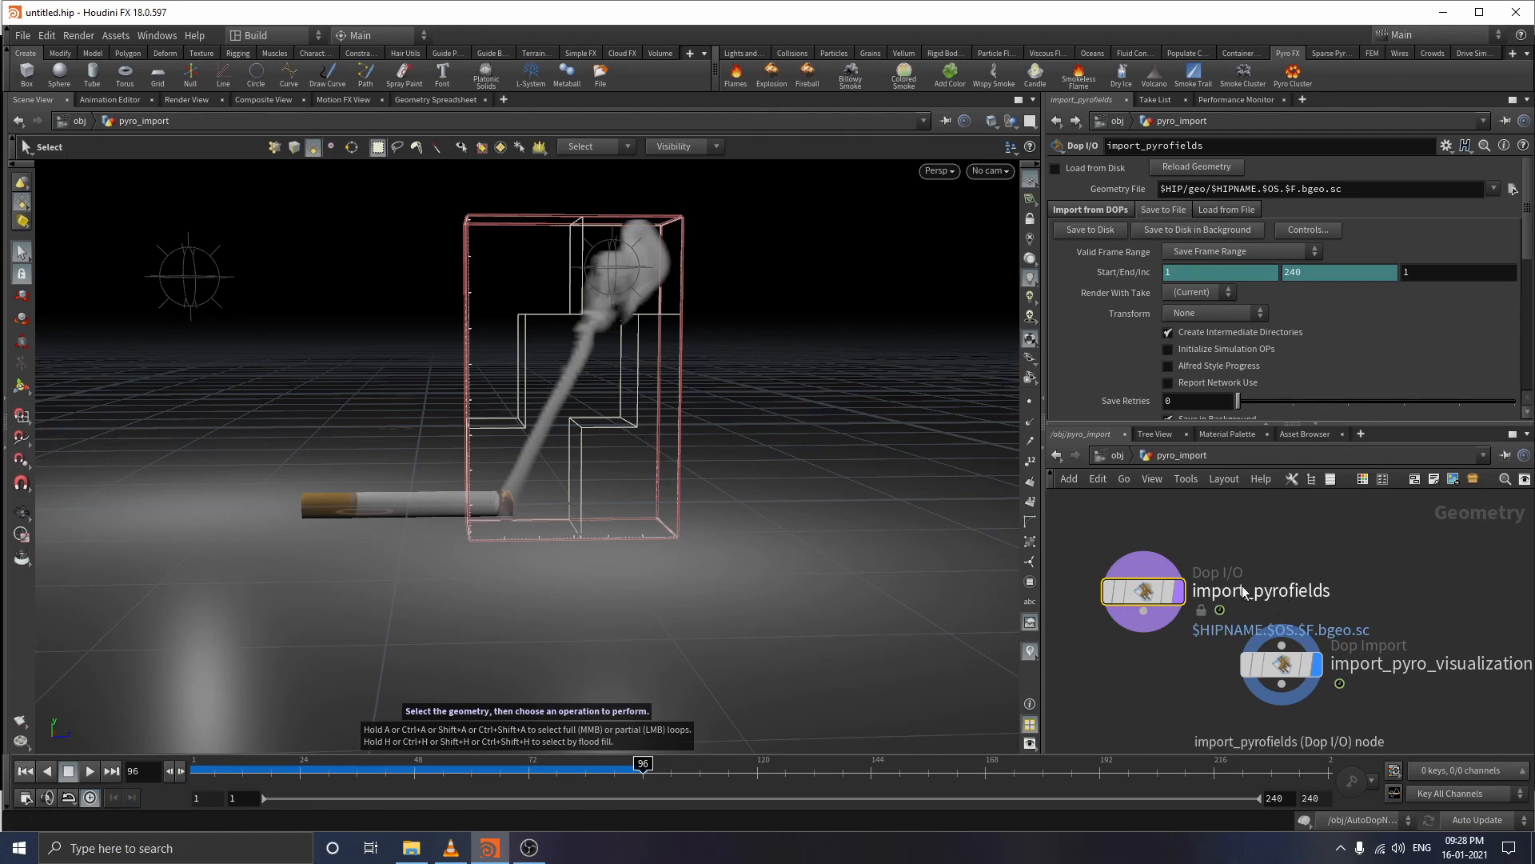
scroll(1316, 570, up, 2)
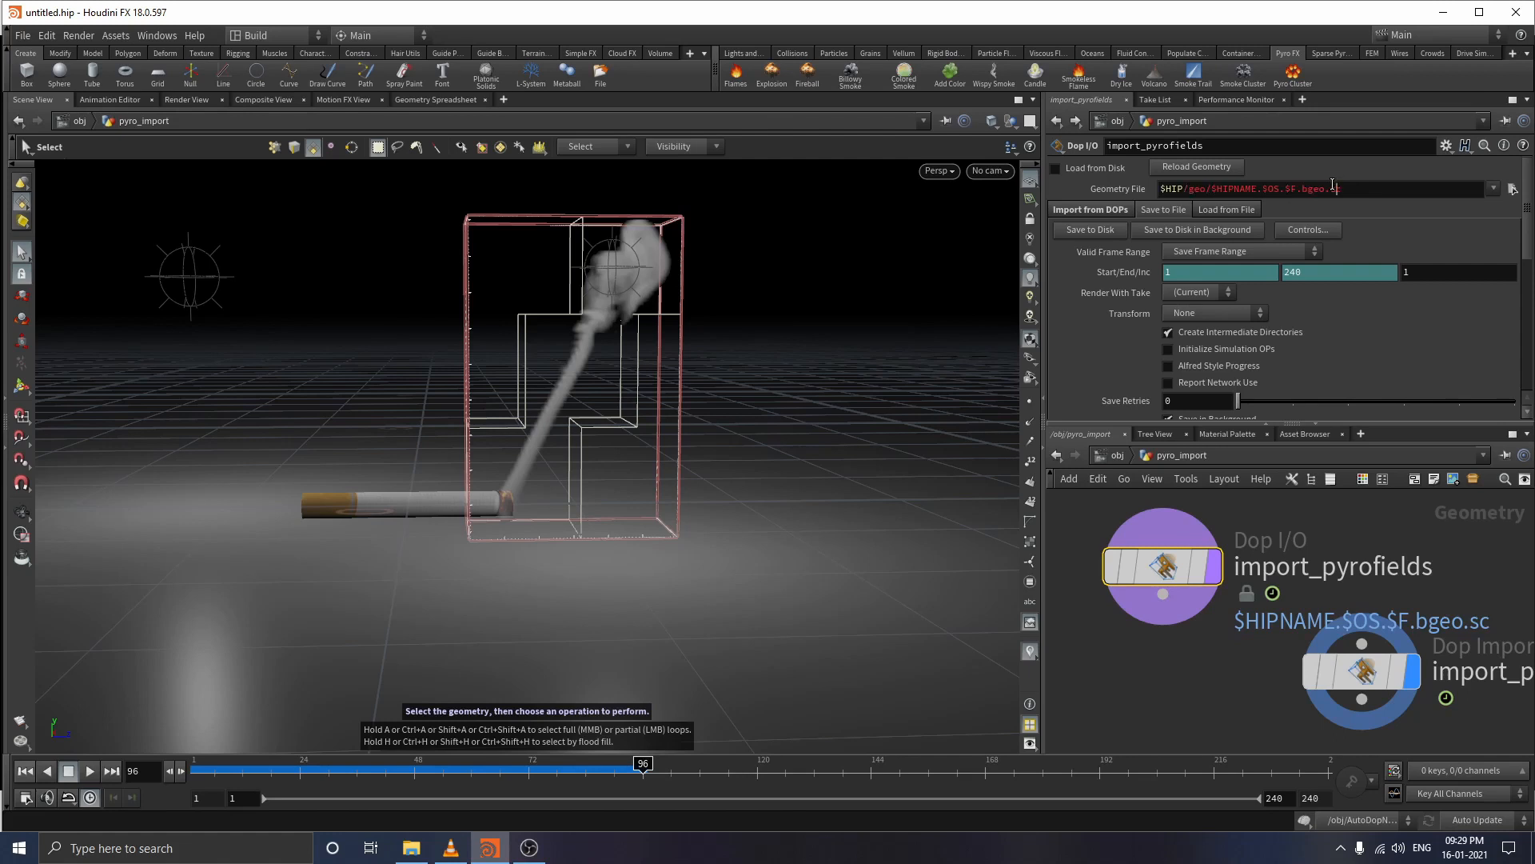
click(1334, 189)
click(1327, 210)
click(1513, 188)
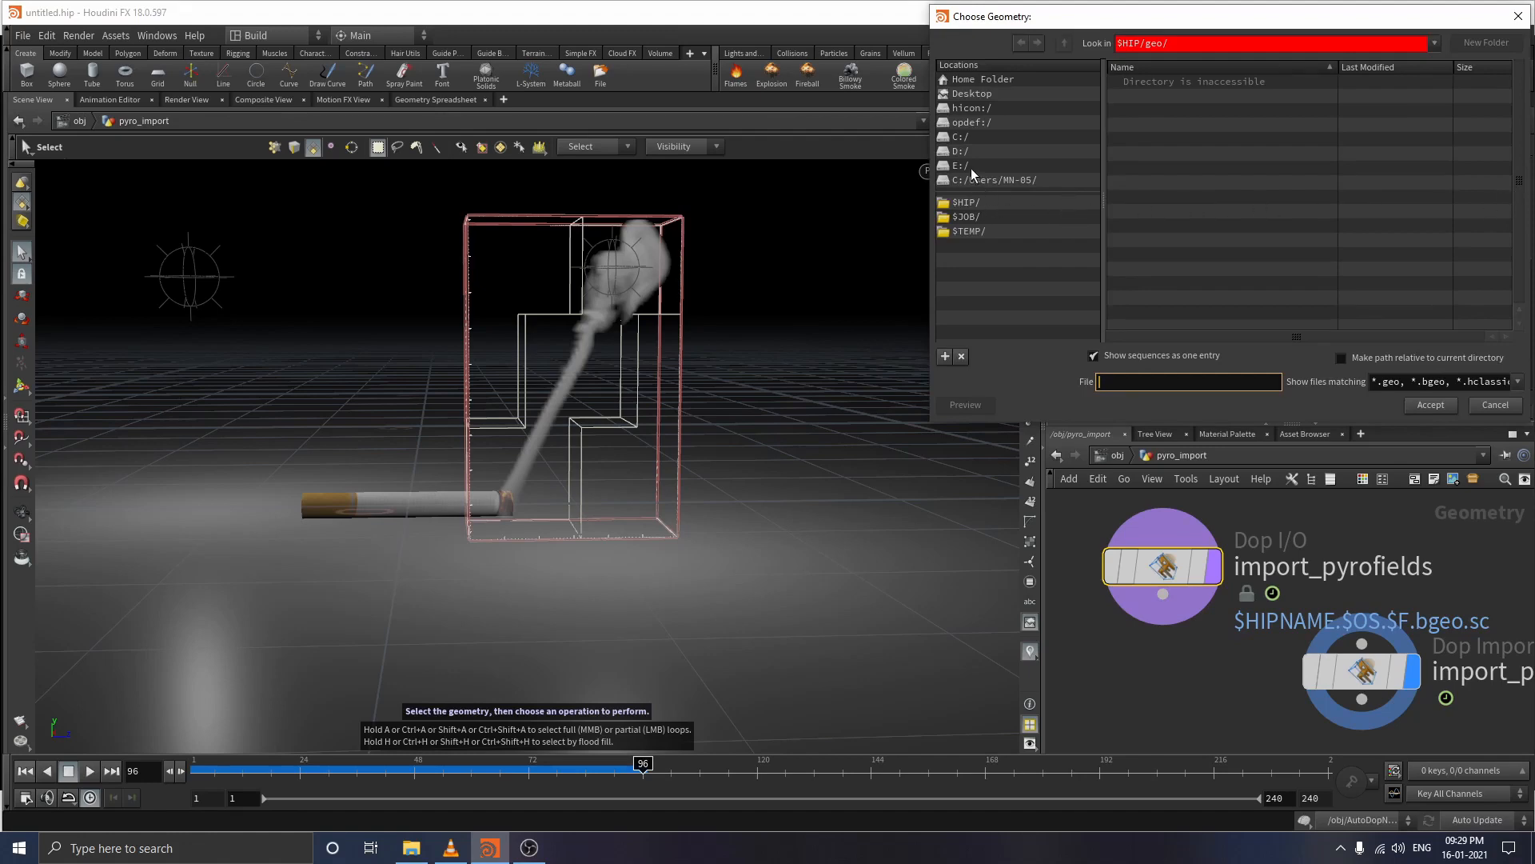
click(1518, 16)
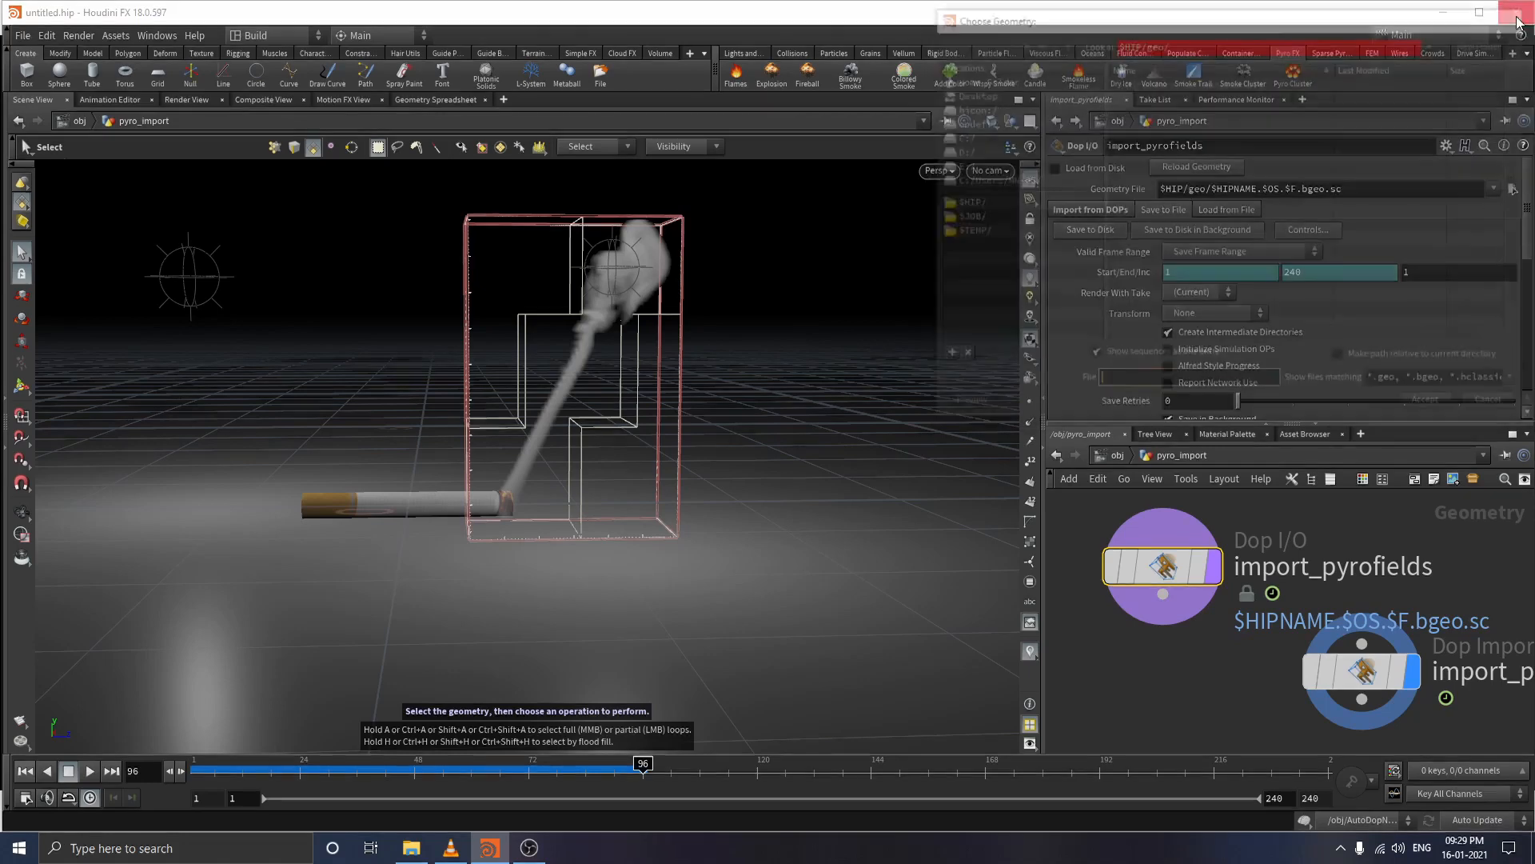
- Set the Geometry File path of import_pyrofields to $HIP/geo/SMOKE.$F.bgeo.sc
click(1216, 189)
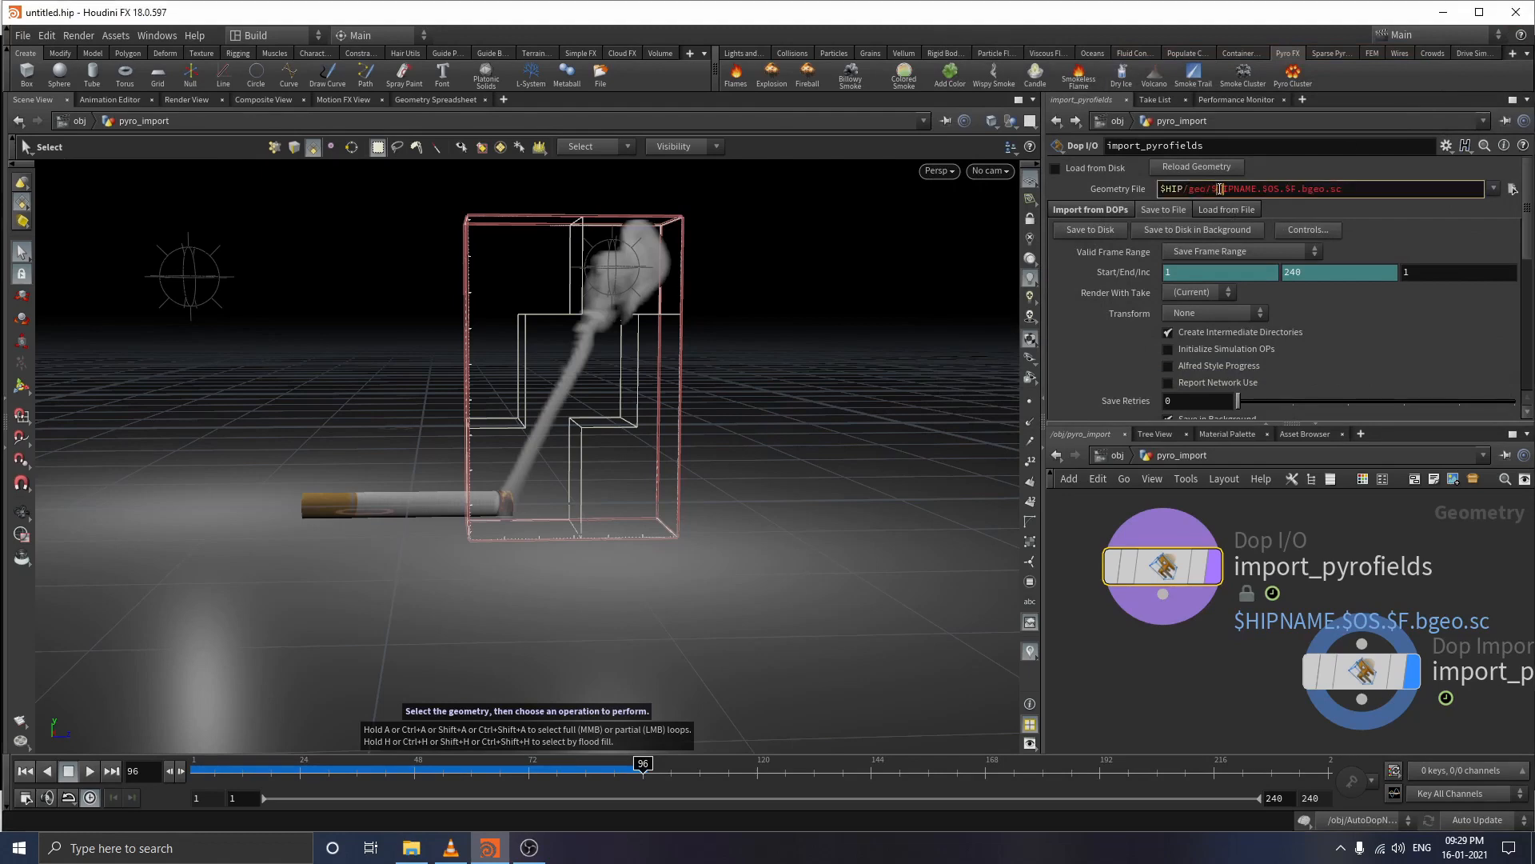
drag(1257, 189, 1213, 201)
text(SMOKE)
drag(1263, 191, 1240, 191)
key(BackSpace)
- Try to save the imported pyro fields to disk in the background
click(1169, 231)
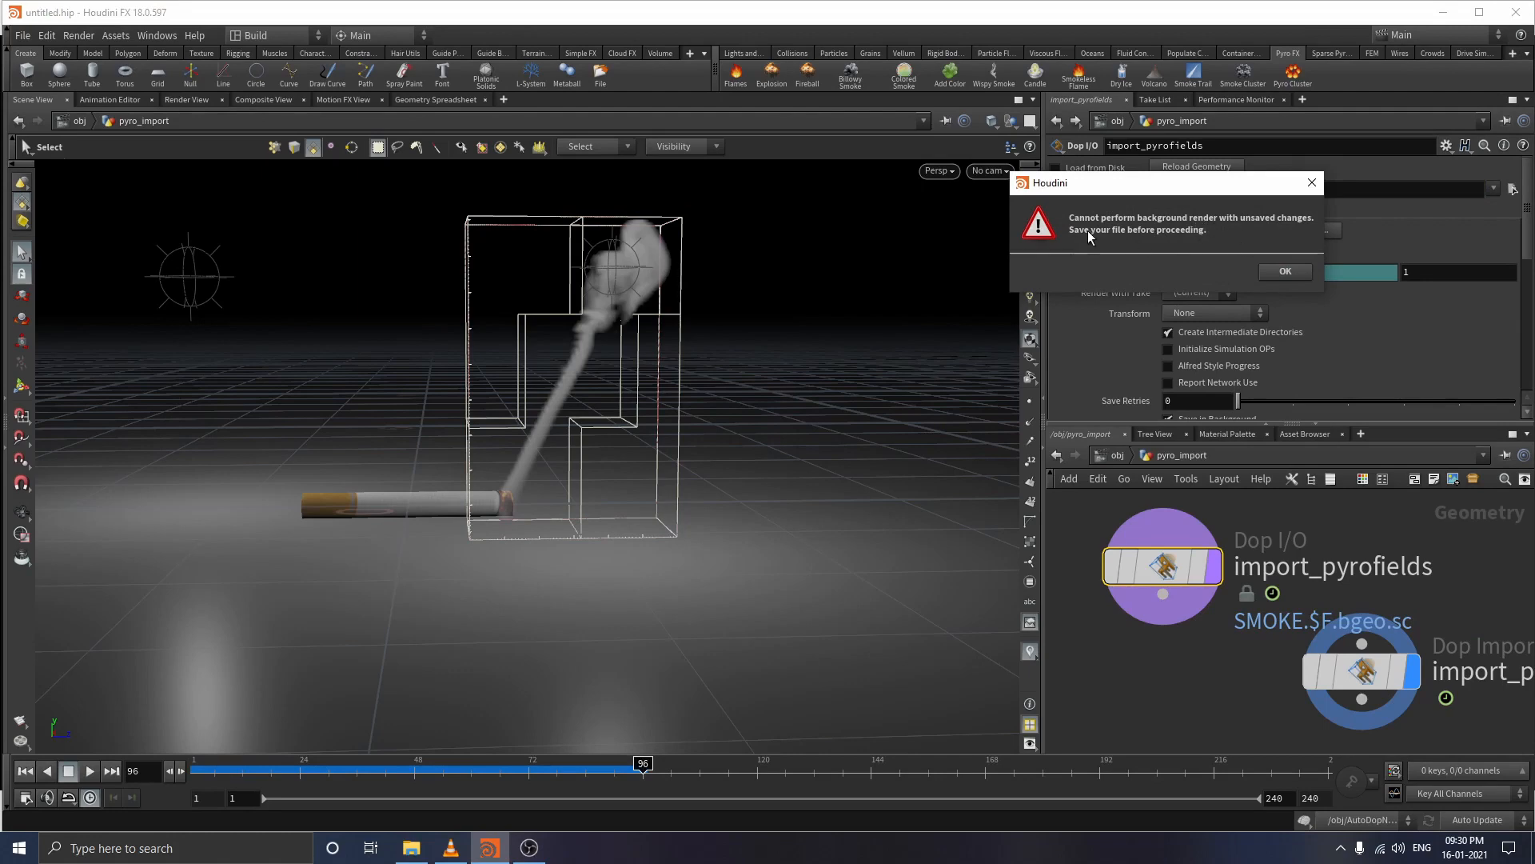
click(1278, 271)
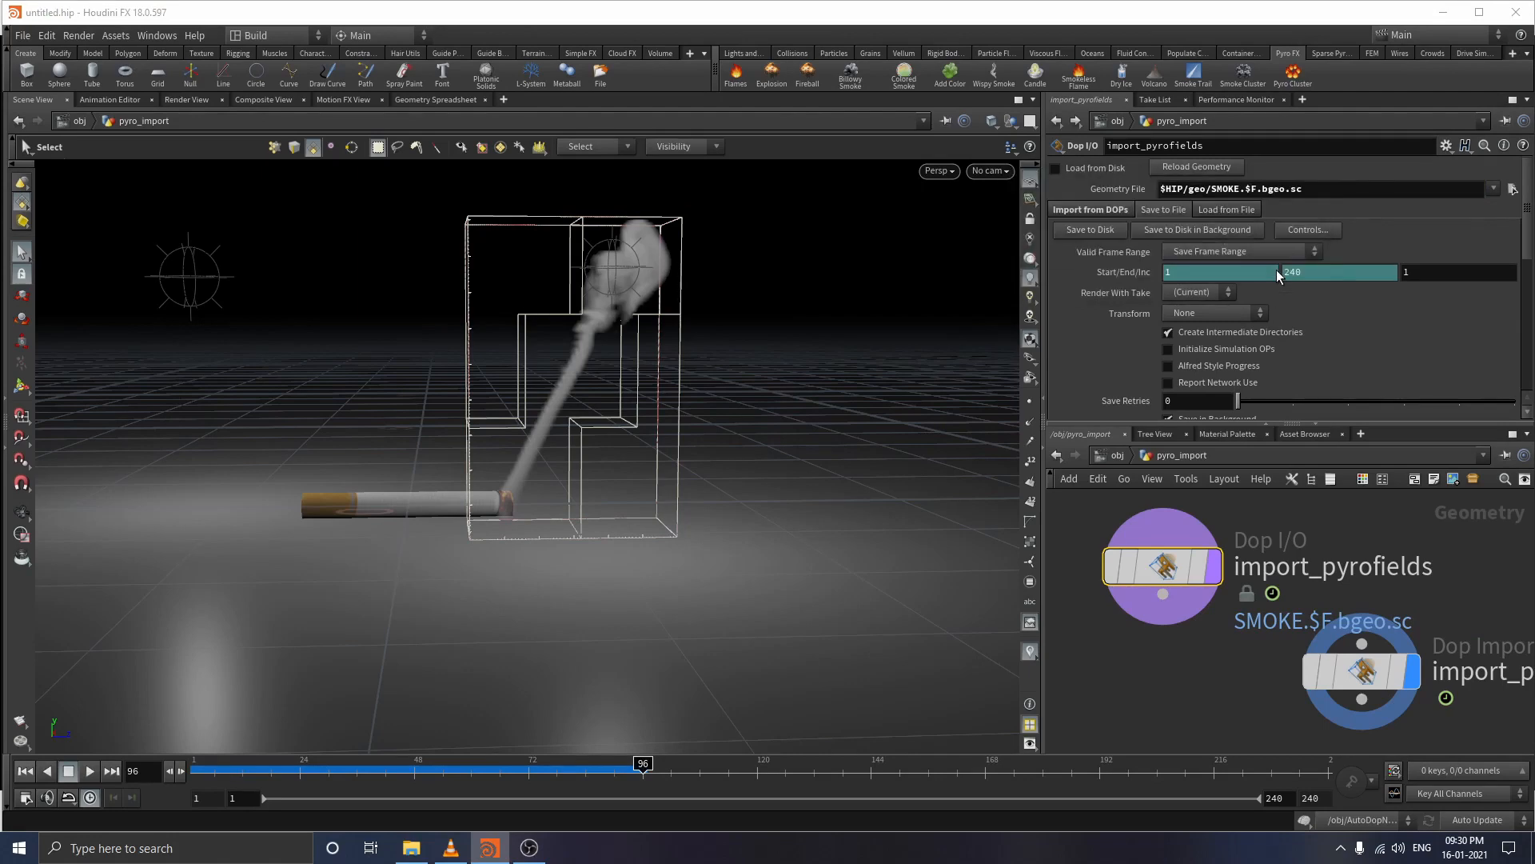
- Save the scene as CIGARATTE.hip in the HOUDINI PYRO SMOKE - 3 folder, overwriting the existing file
click(22, 35)
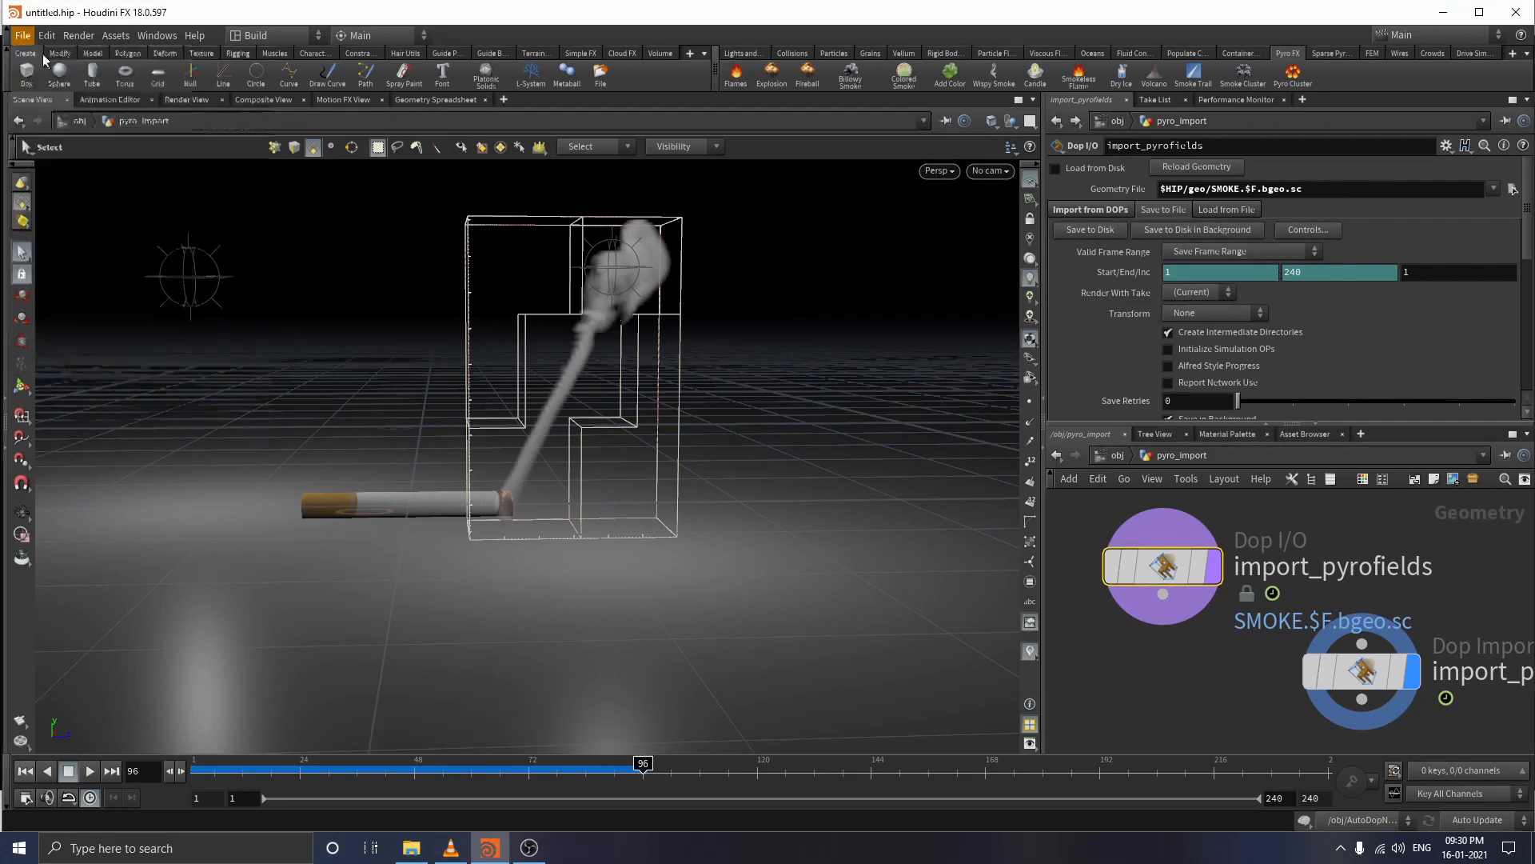
click(47, 35)
mouse_move(22, 35)
click(41, 113)
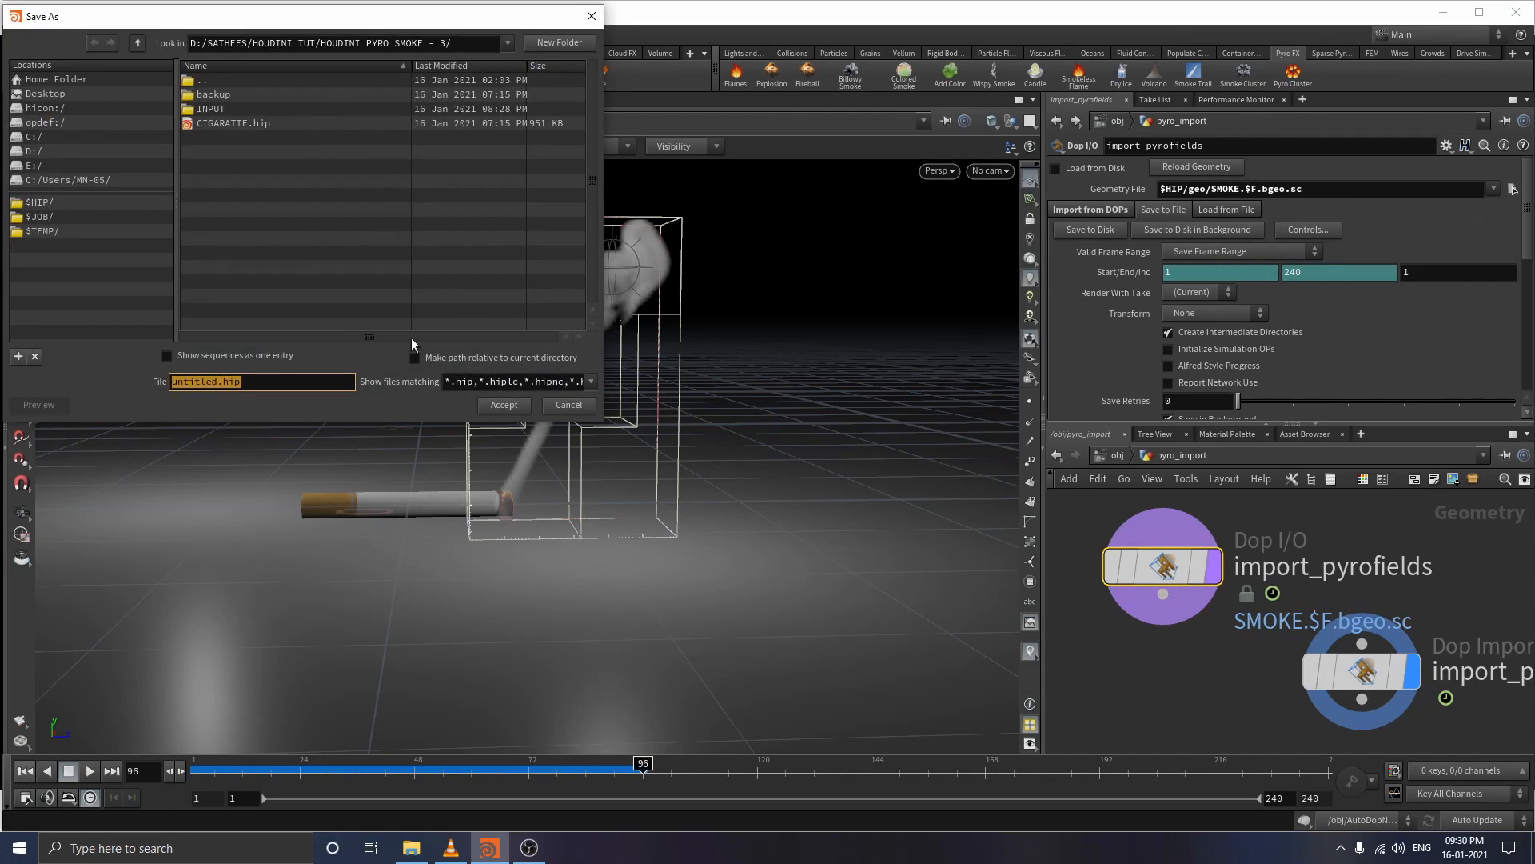
click(265, 124)
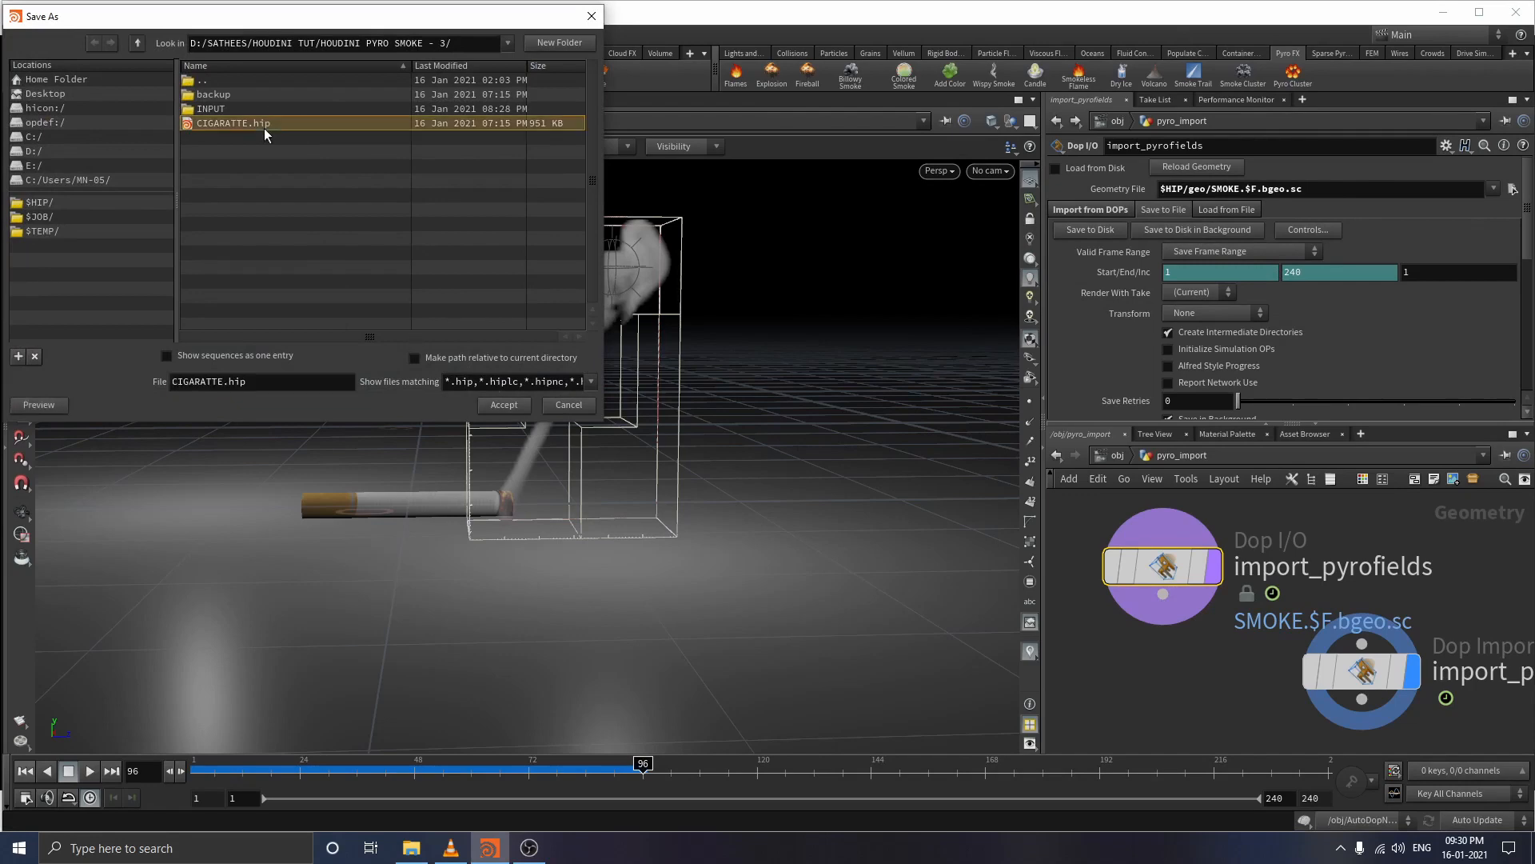
click(505, 405)
click(523, 460)
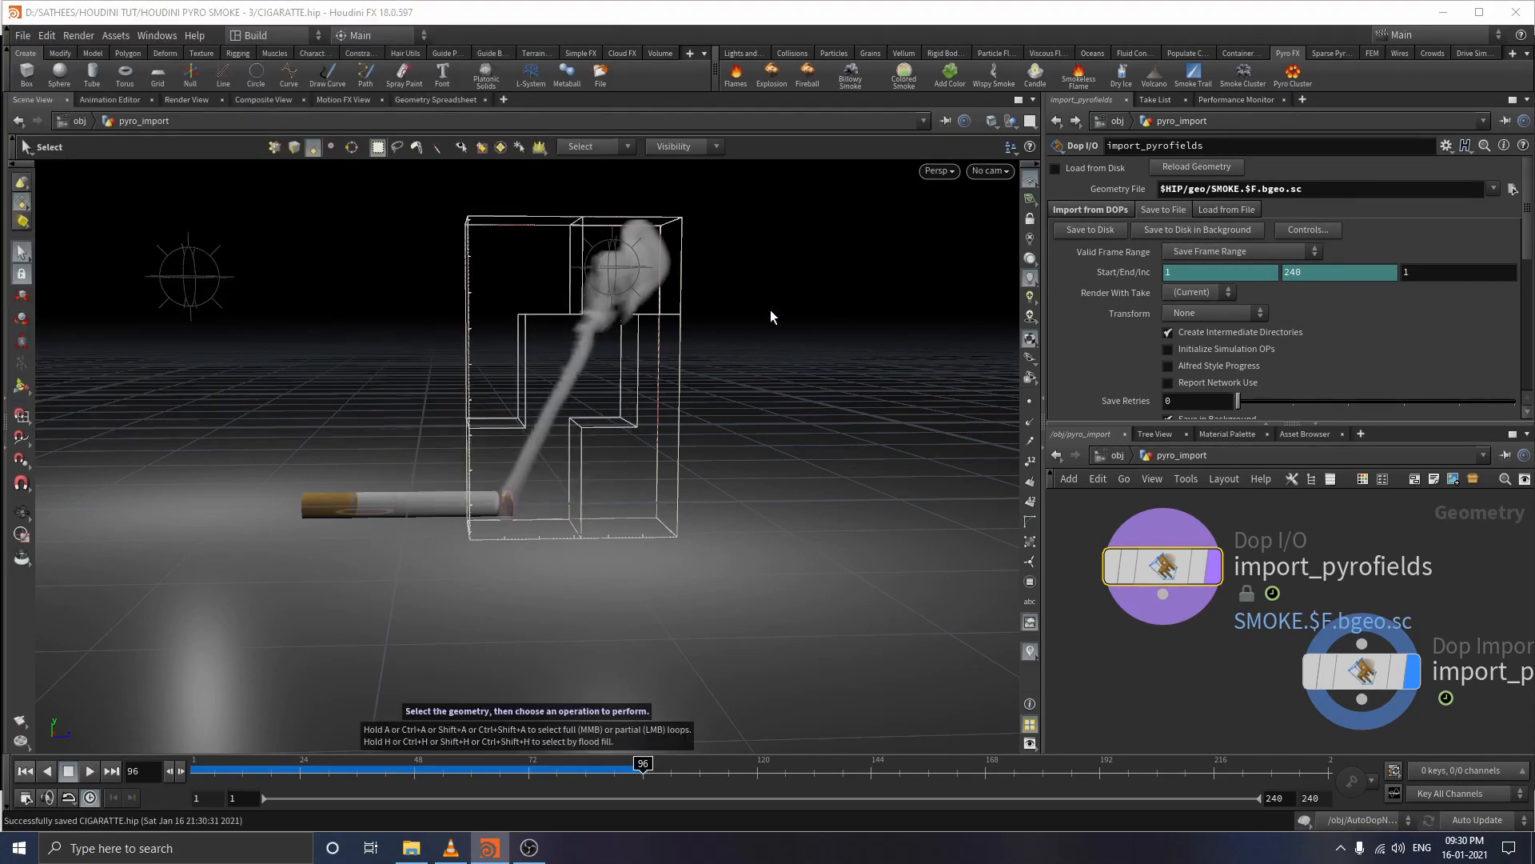
- Start caching the SMOKE geometry sequence for frames 1 to 240 to disk in the background
click(1195, 232)
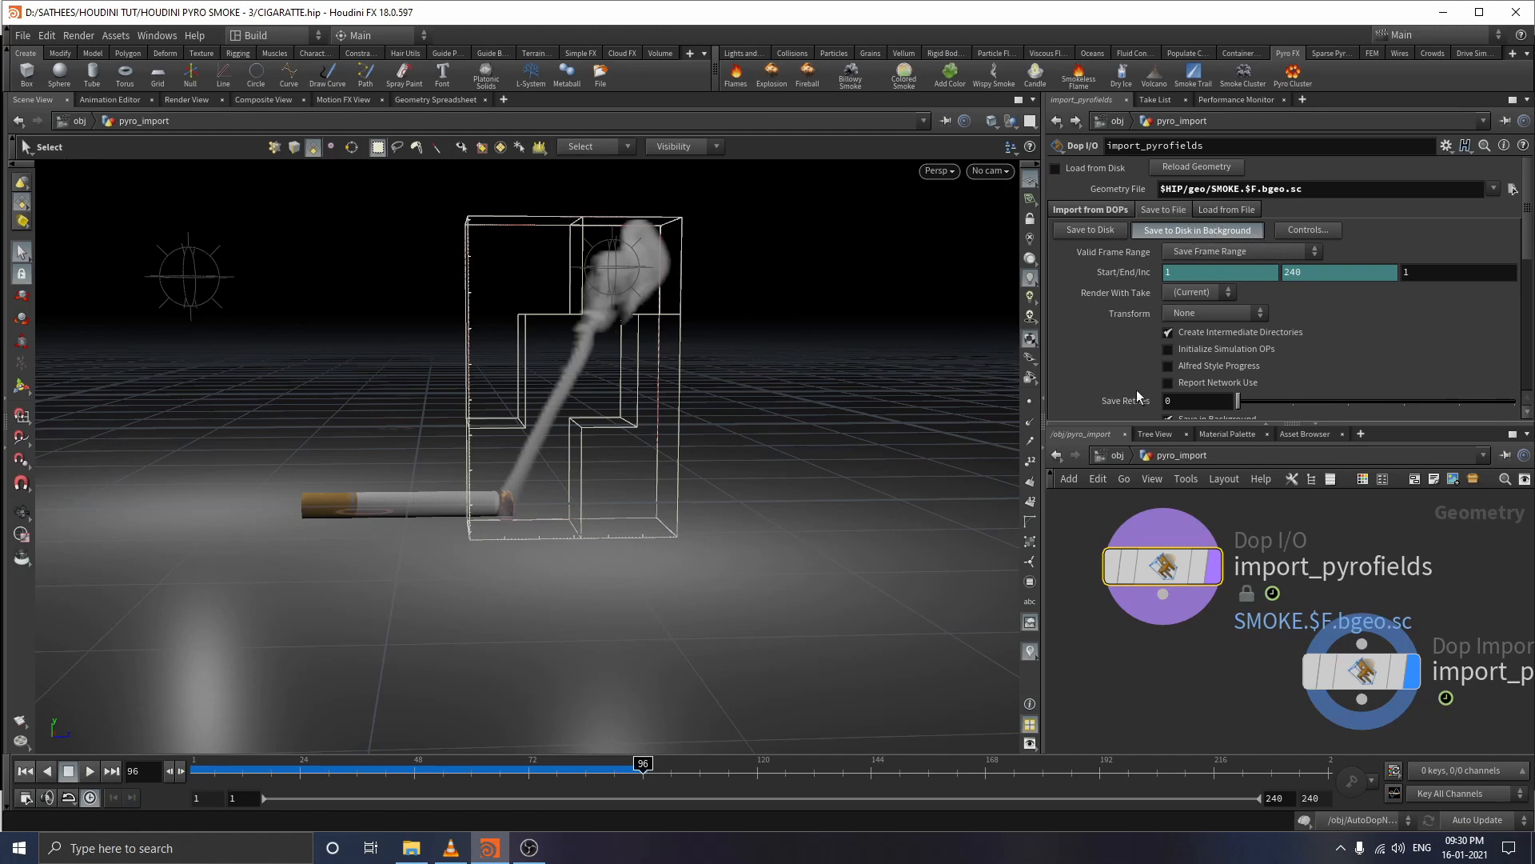
click(1190, 234)
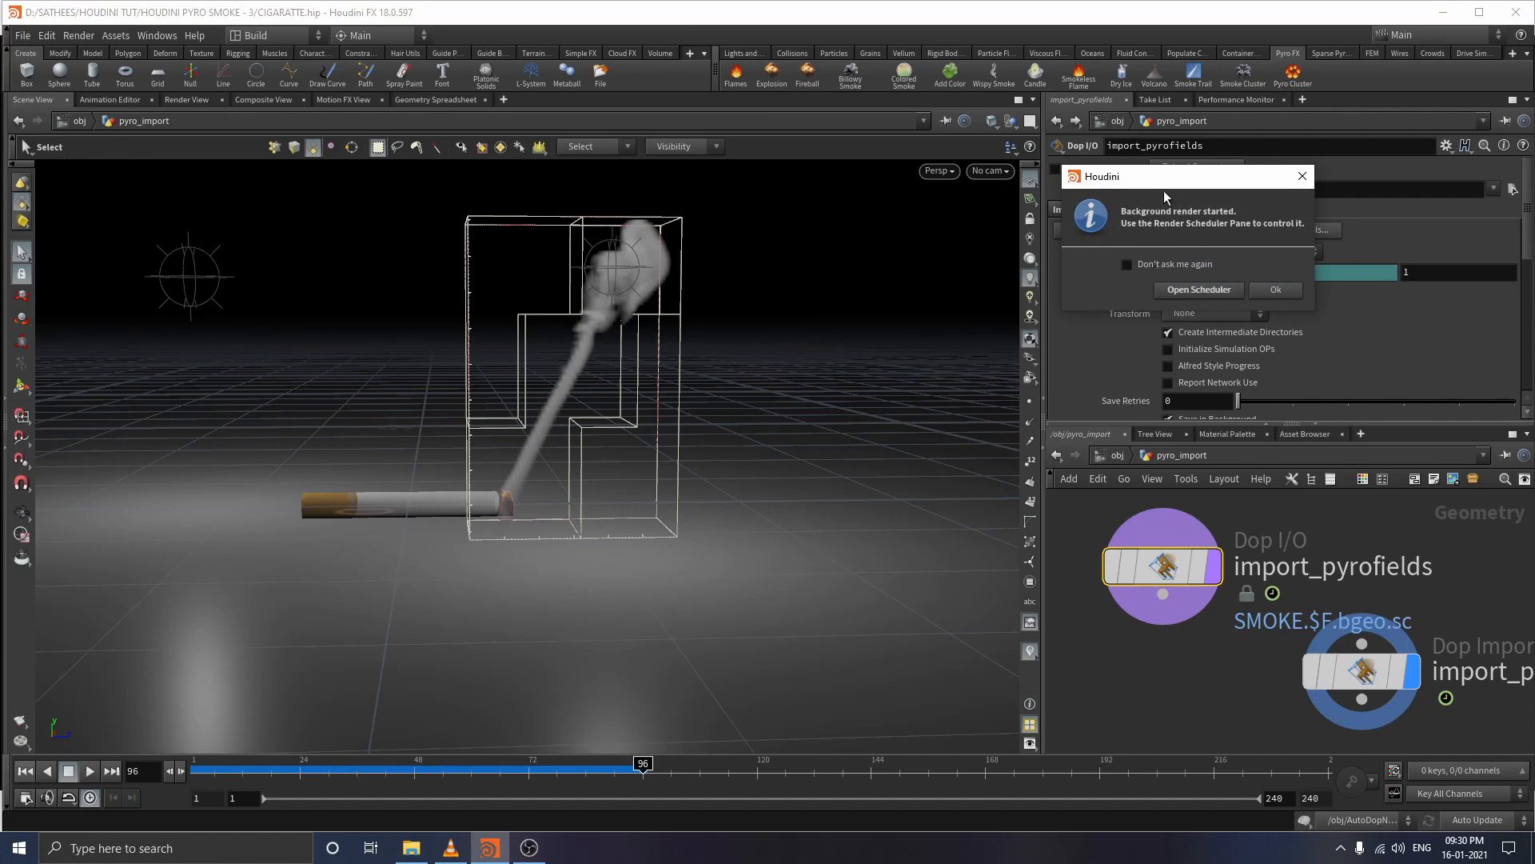
- Open the render scheduler to monitor the background smoke cache, and replace the current scene with a new empty one
click(1196, 289)
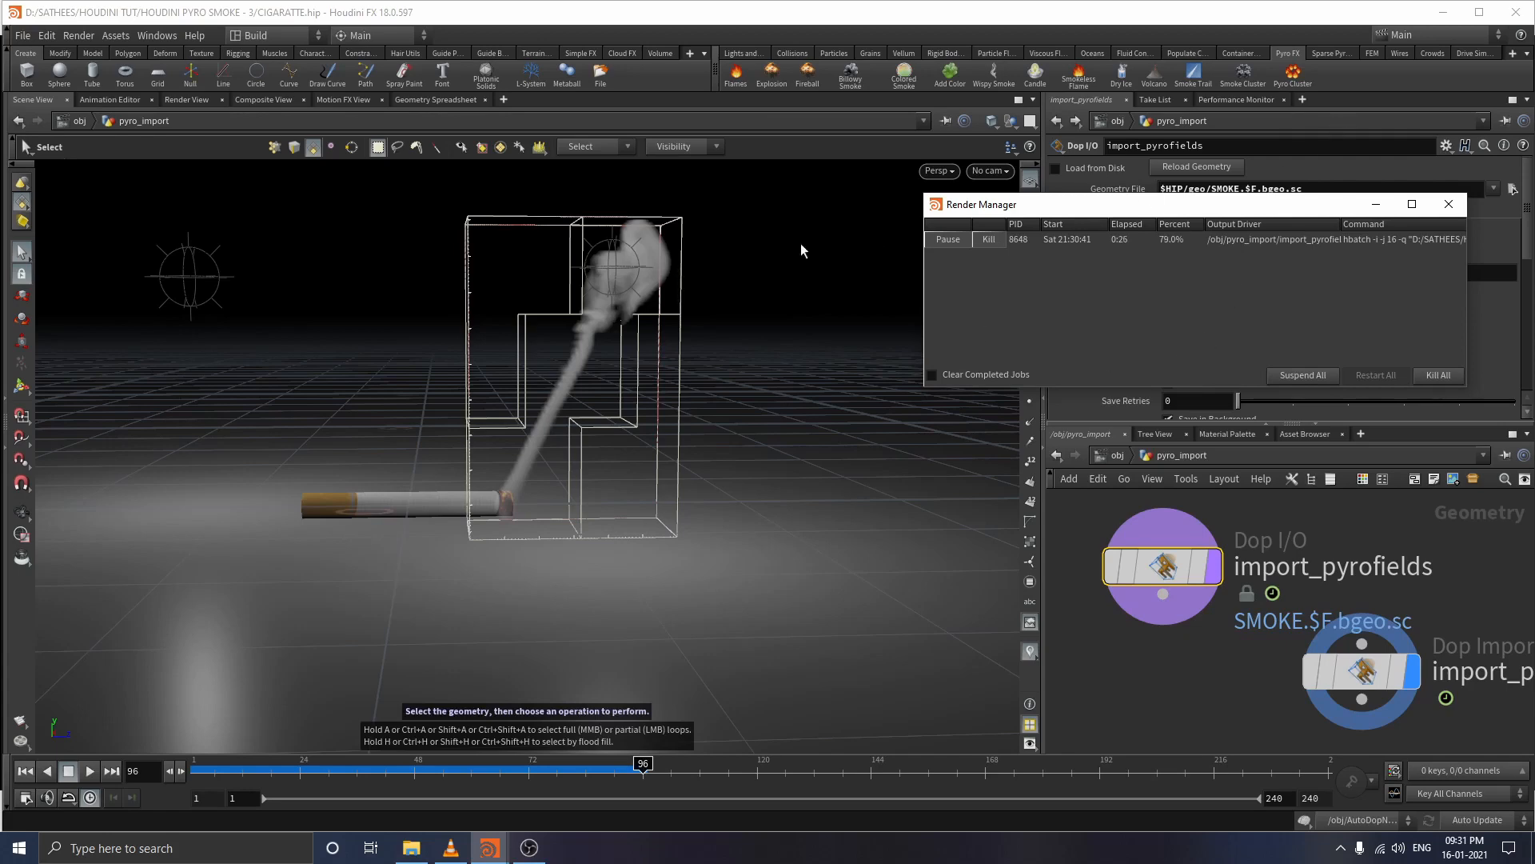
click(22, 35)
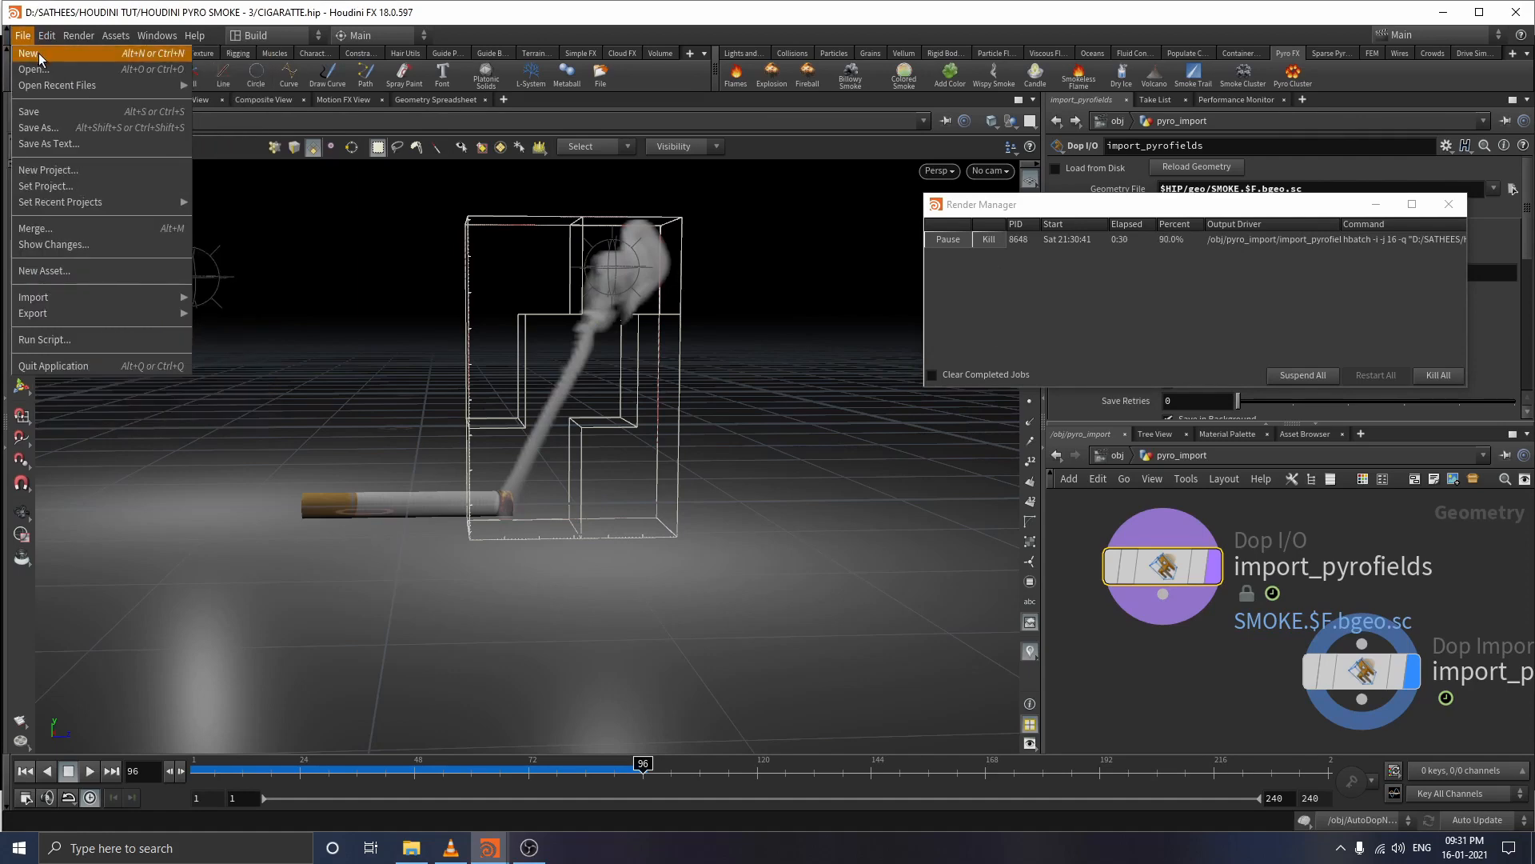
click(40, 55)
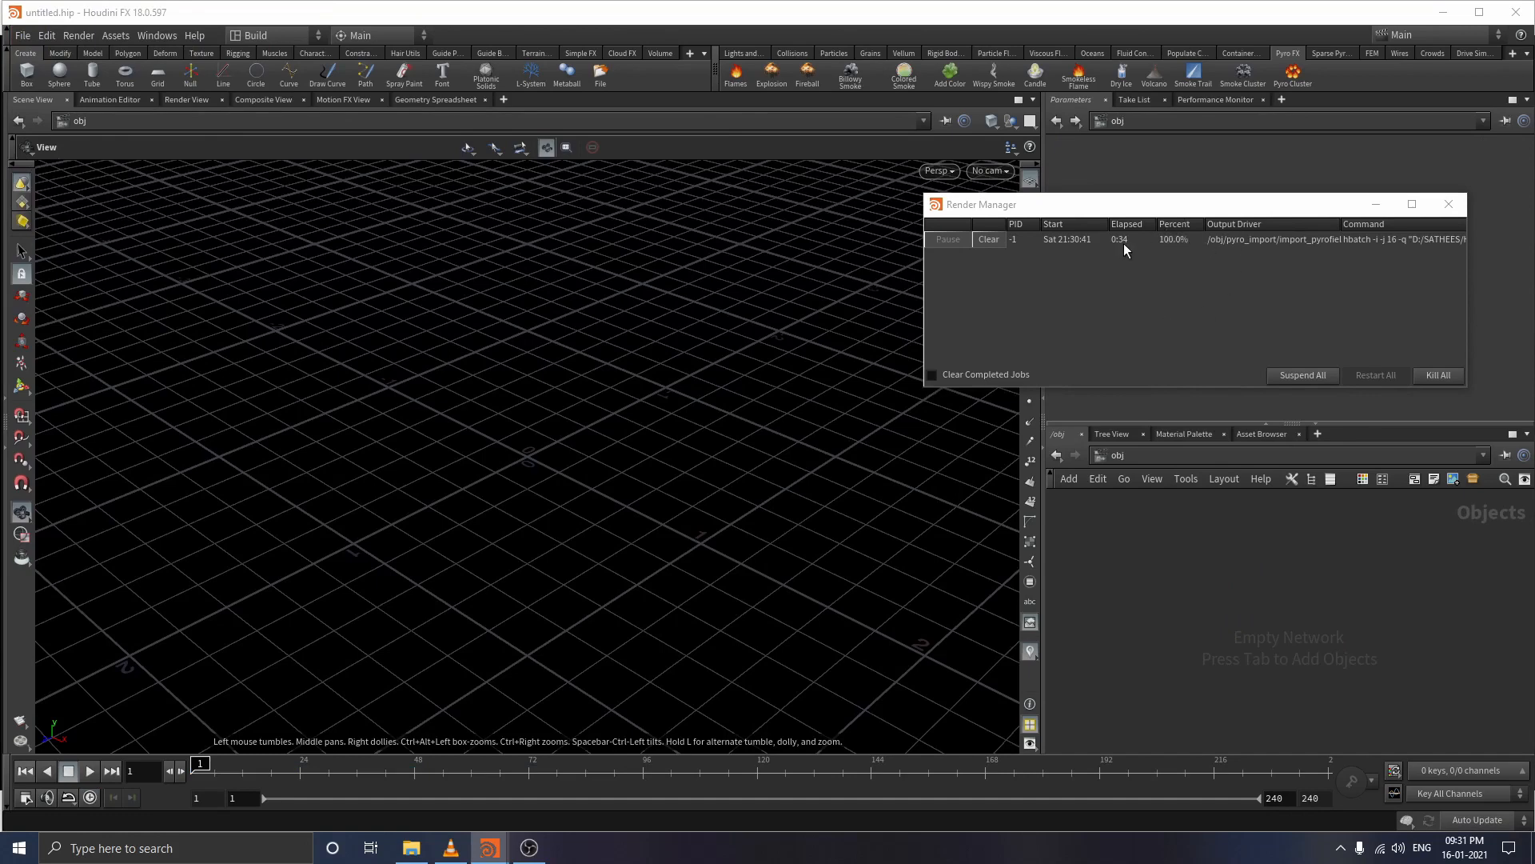
- Reopen CIGARATTE.hip from the recently used scenes and close the Render Manager window
click(24, 36)
mouse_move(53, 89)
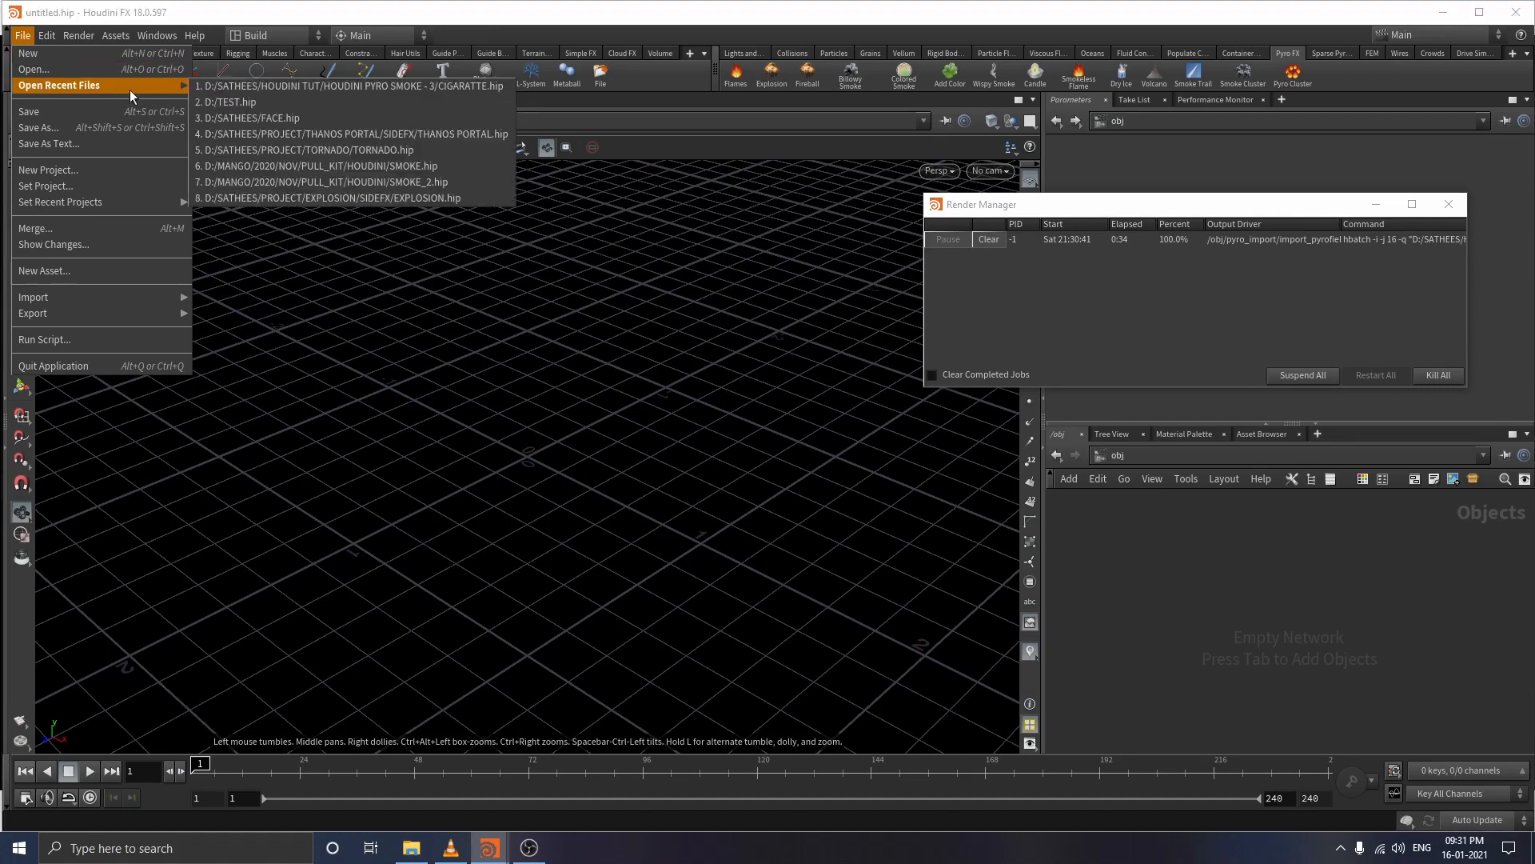
click(318, 87)
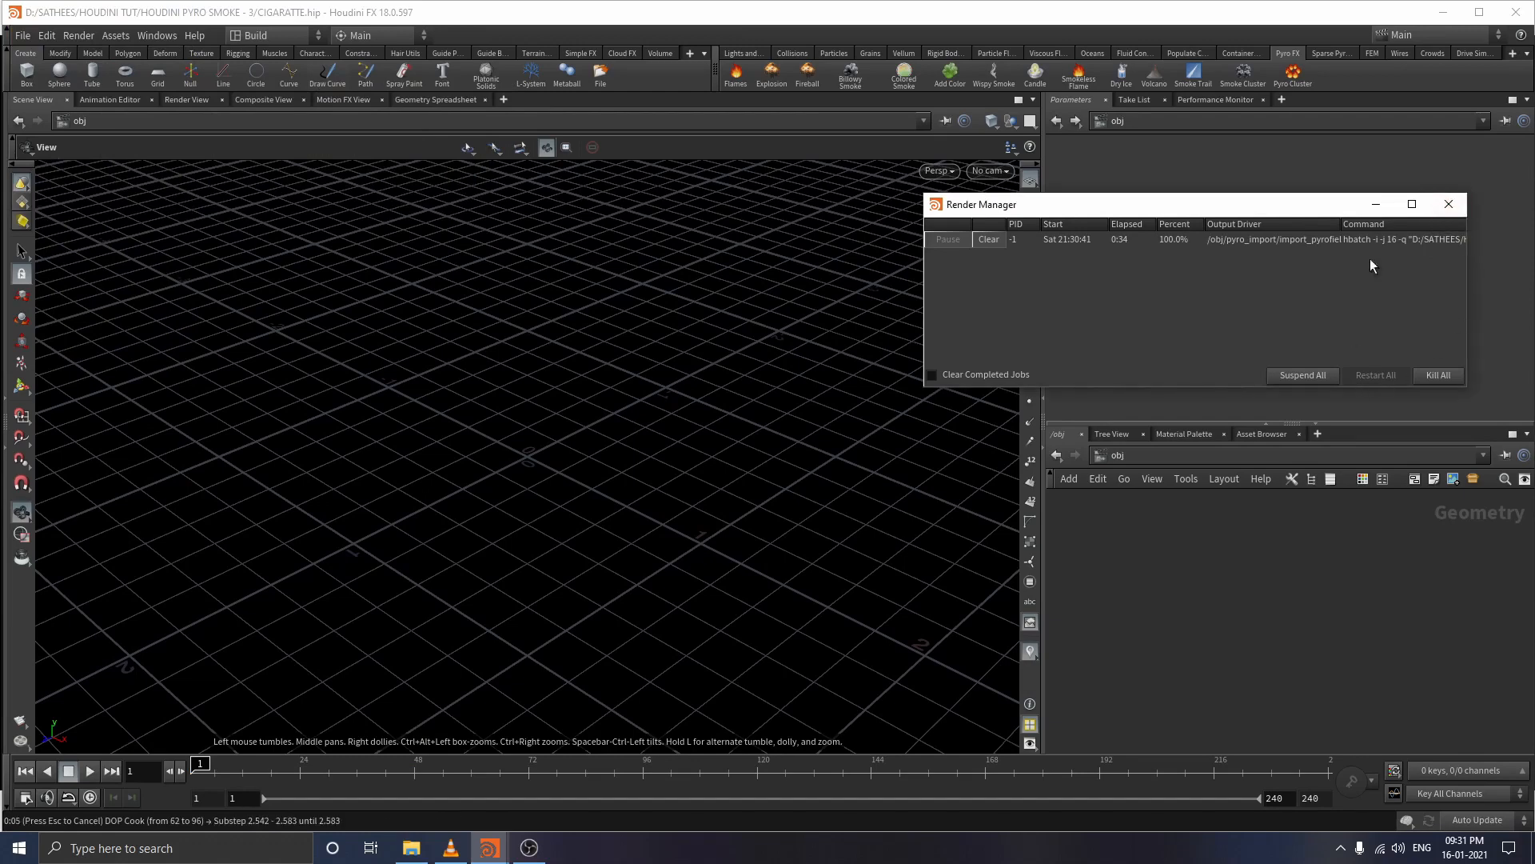
click(1449, 213)
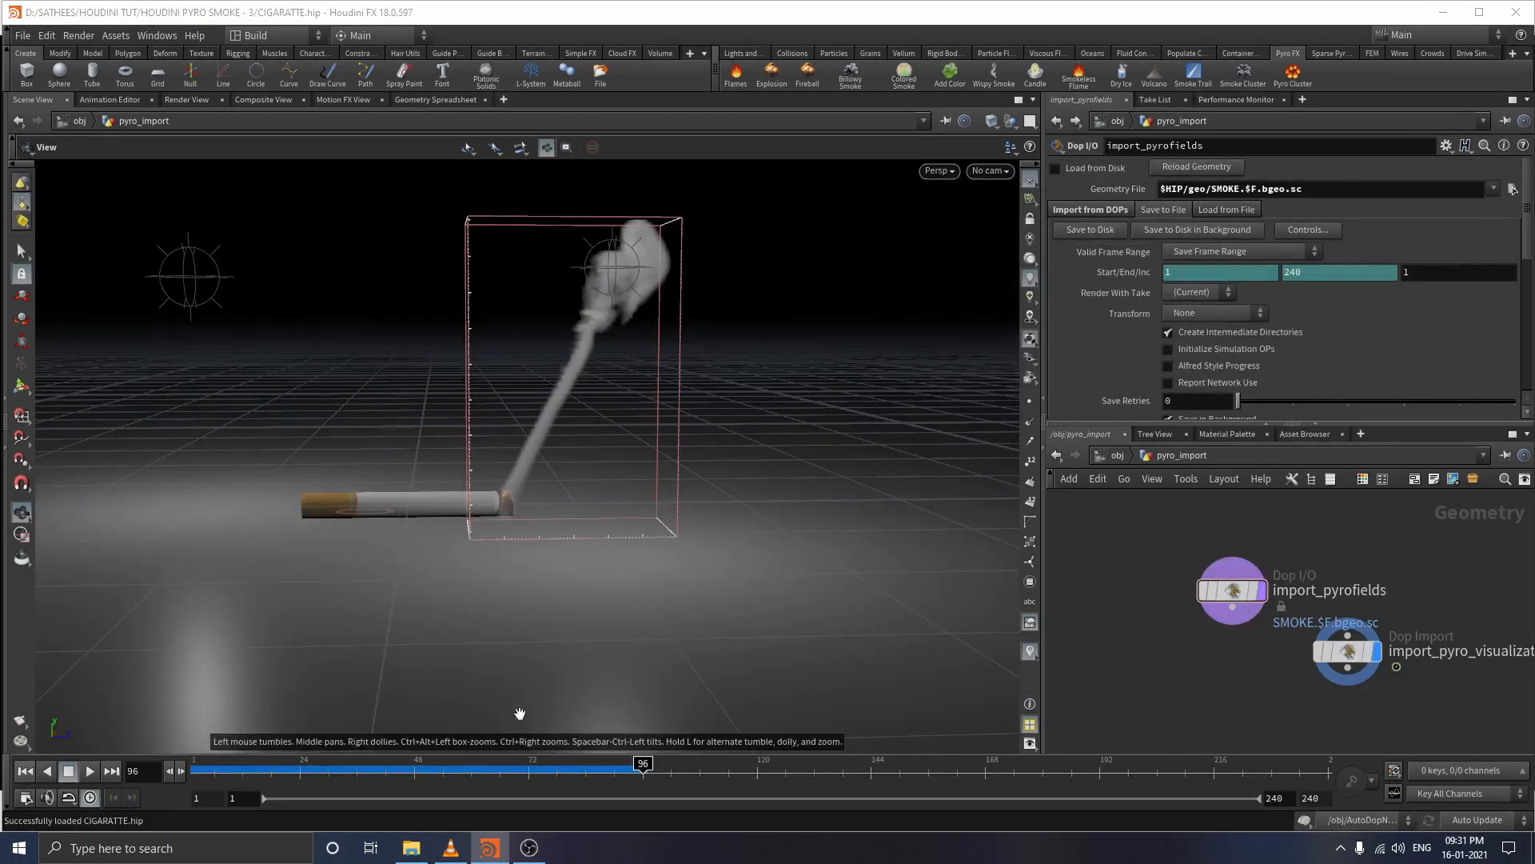
- Scrub the timeline through the simulated frames and back to frame 30 to examine the smoke rising from the cigarette tip
drag(437, 773, 529, 770)
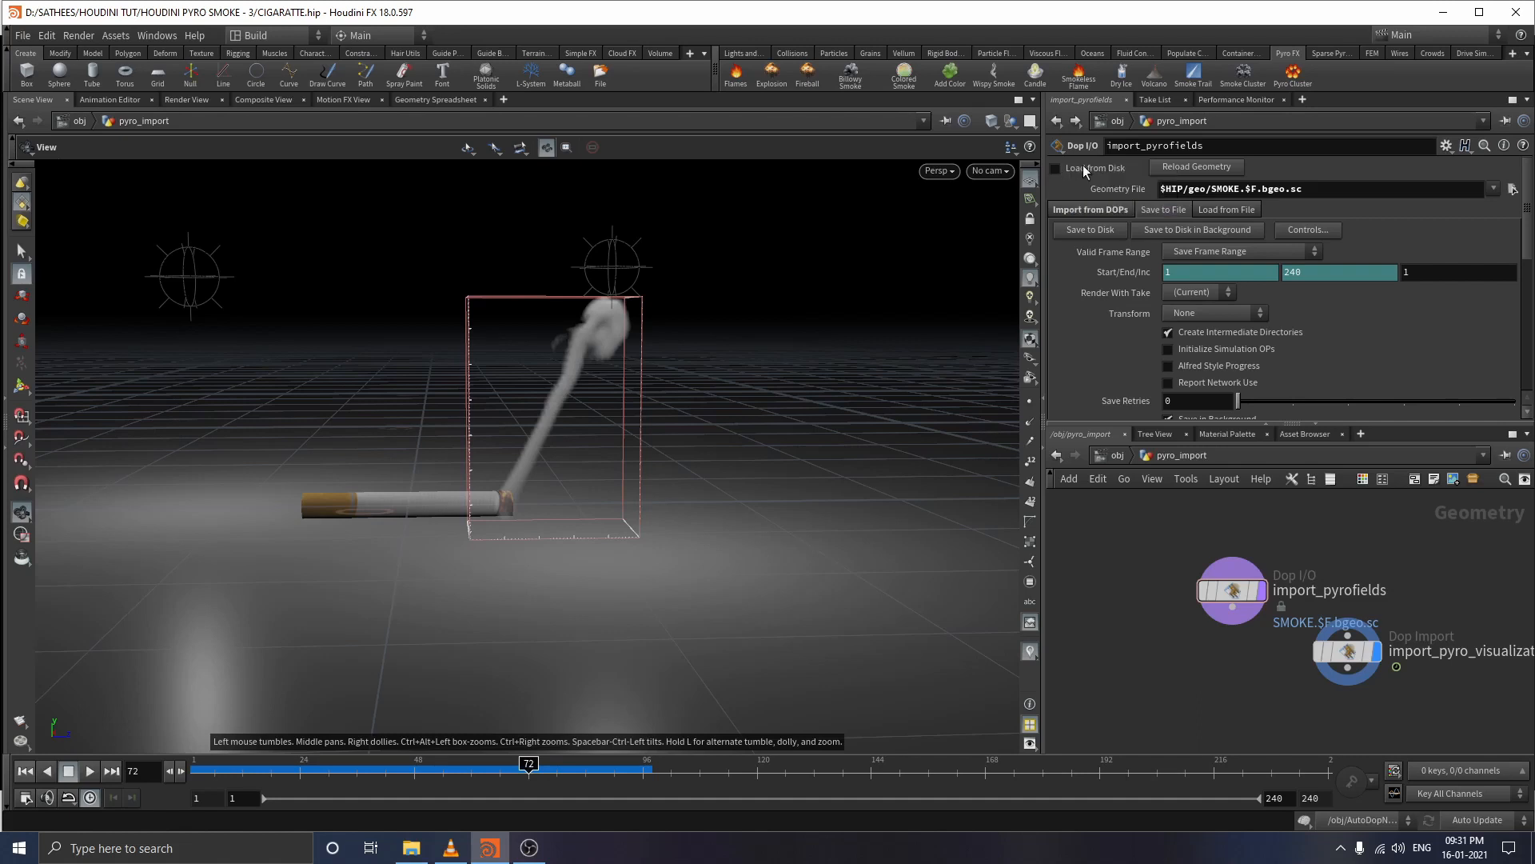
mouse_move(529, 769)
mouse_down()
mouse_move(214, 781)
mouse_move(636, 798)
mouse_move(229, 798)
mouse_move(421, 774)
mouse_move(542, 780)
mouse_up()
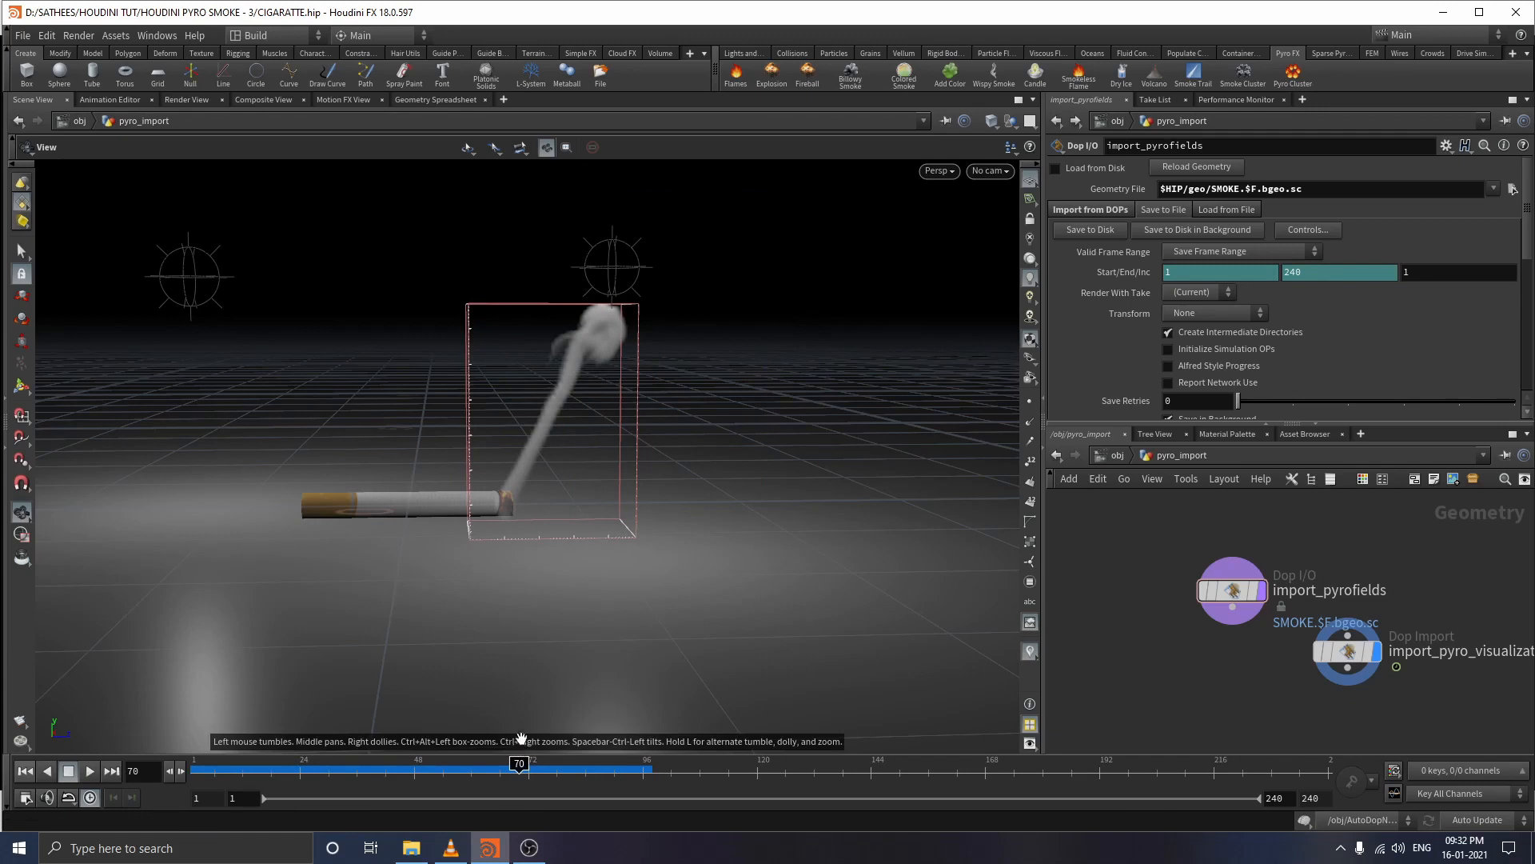
drag(516, 769, 329, 792)
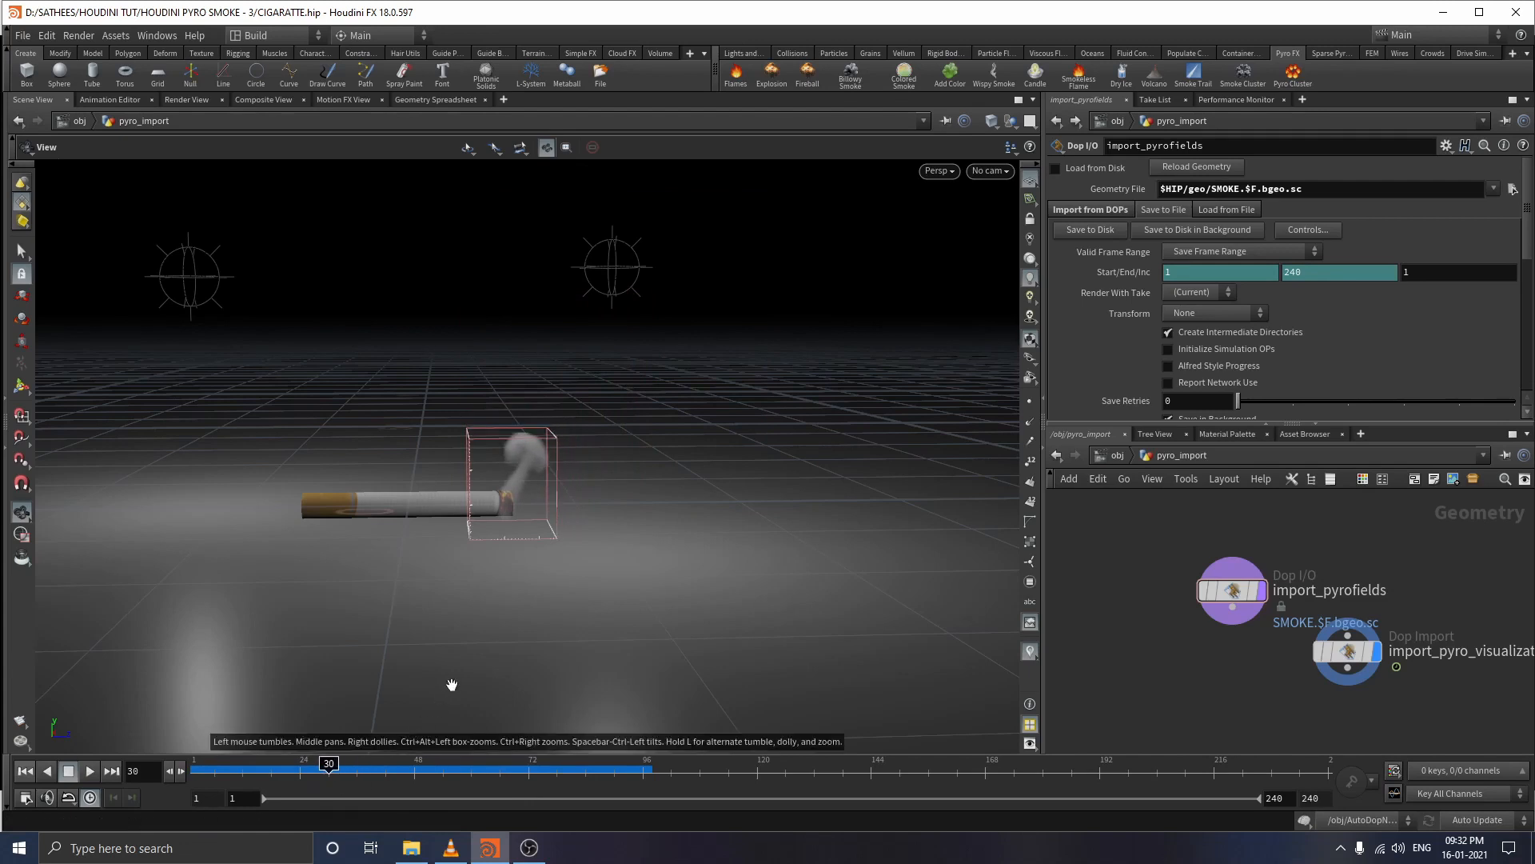